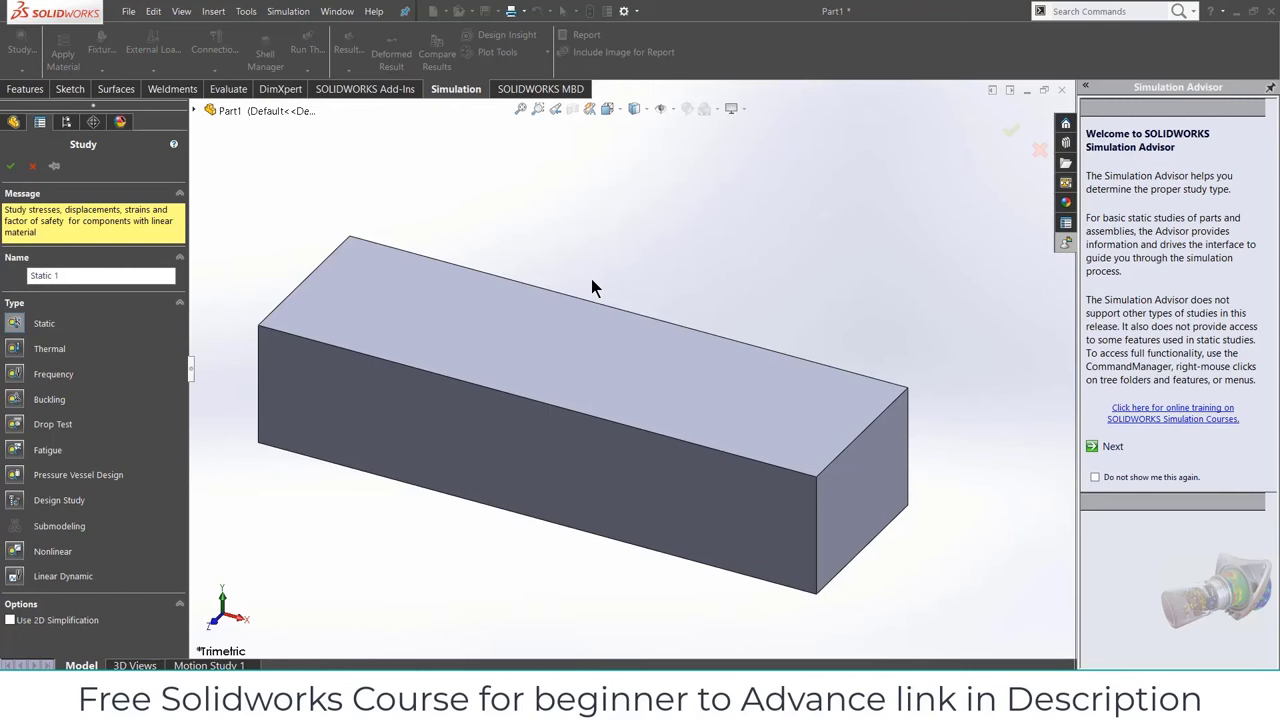
Step: Create a static simulation study named Static 1
left_click(10, 170)
middle_click_drag(486, 300, 629, 374)
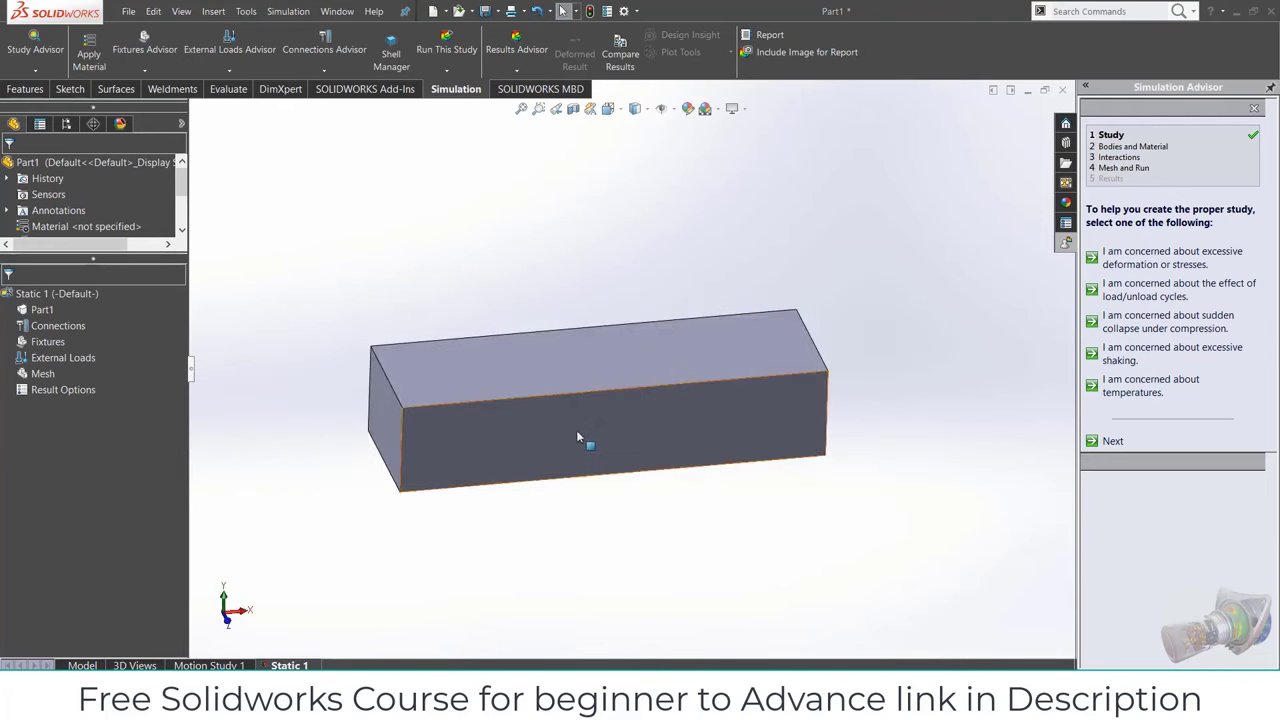
scroll(576, 437, "down", 2)
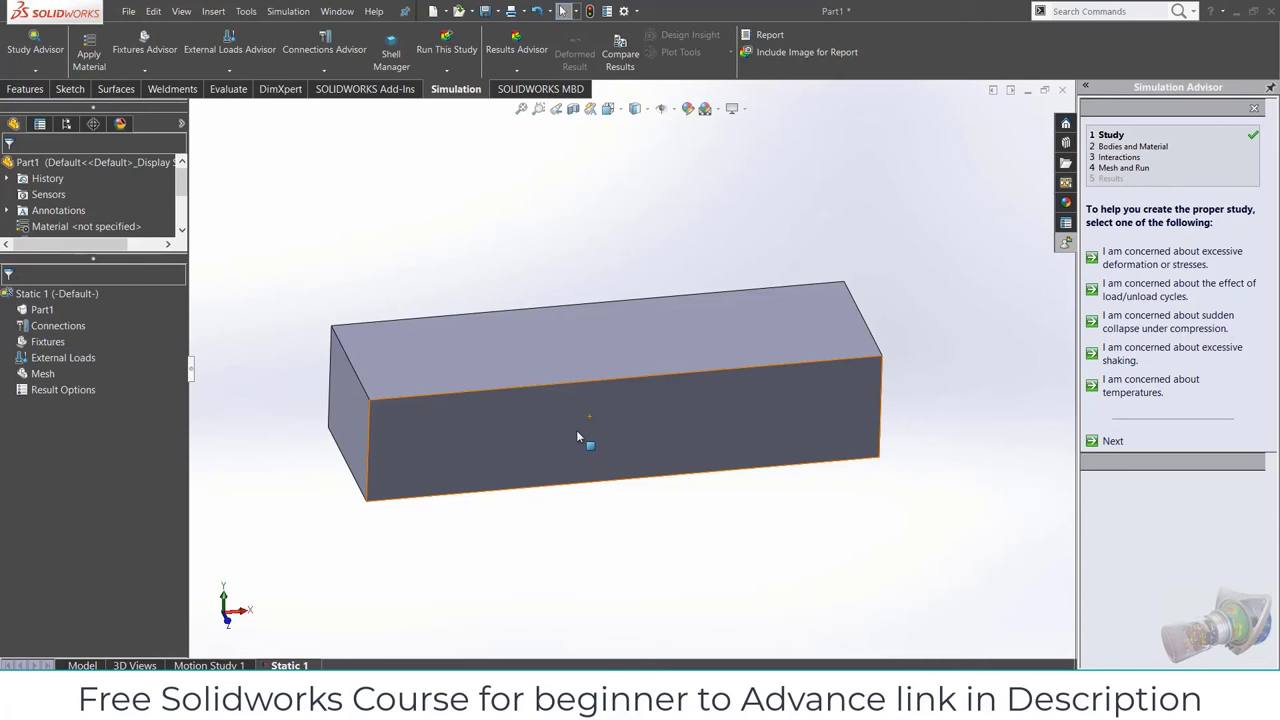
middle_click_drag(577, 437, 671, 472)
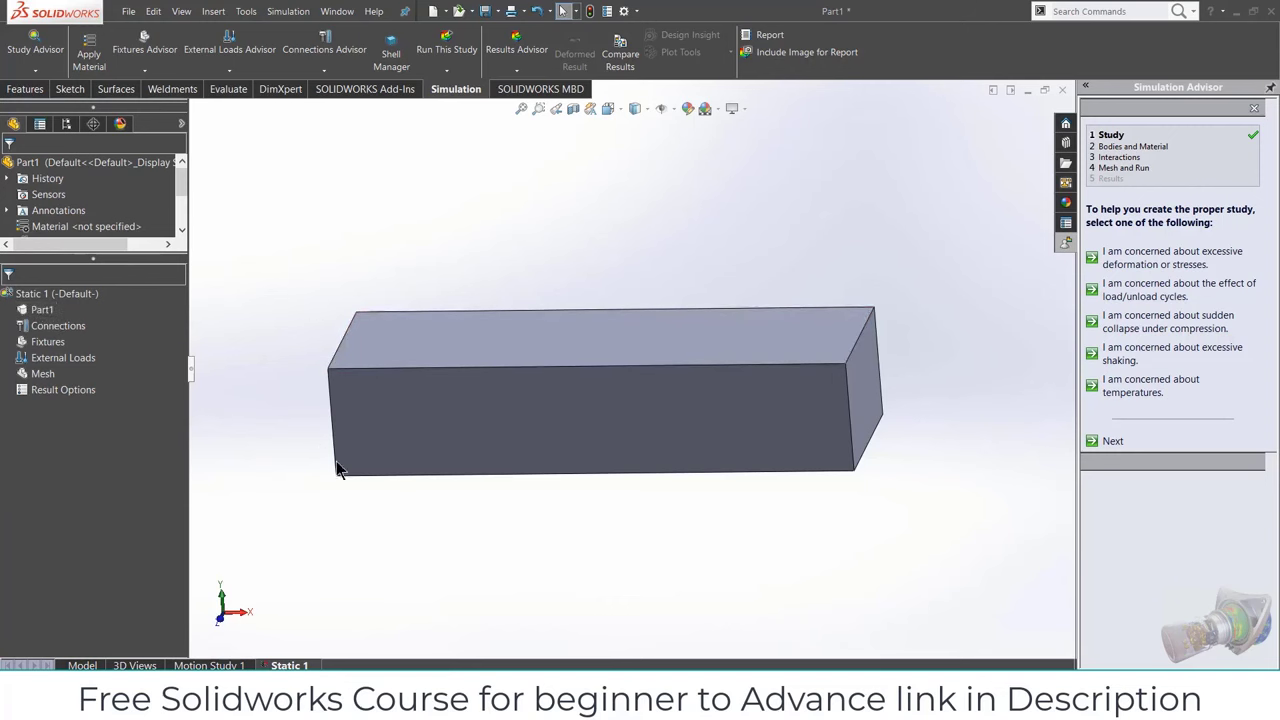
Step: Open the material library for Part1 in the study and browse the available steels
right_click(46, 312)
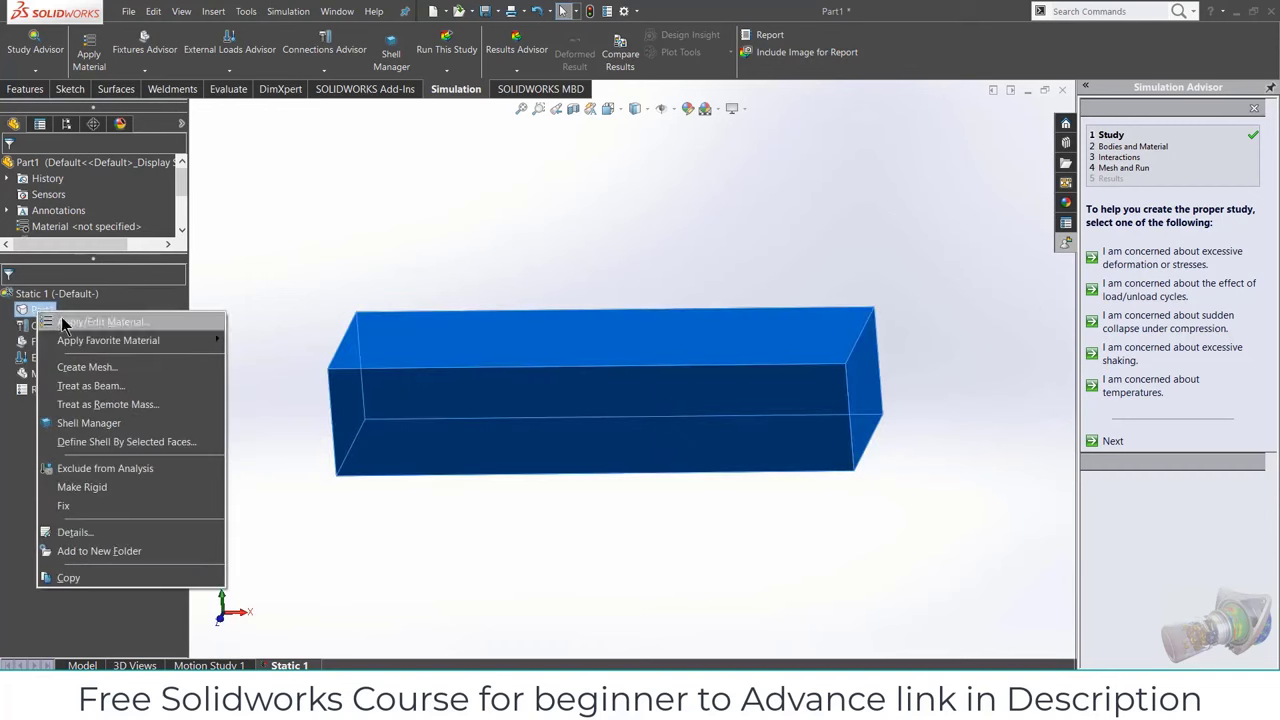
mouse_move(105, 342)
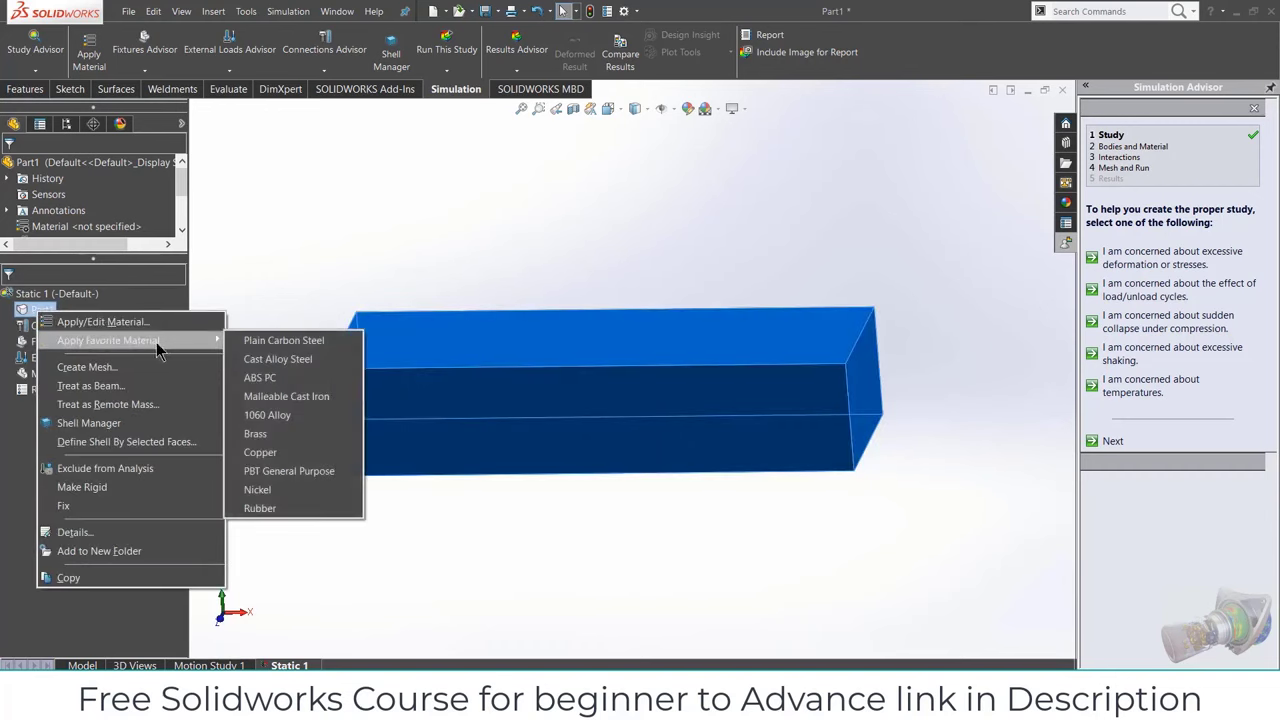
left_click(127, 323)
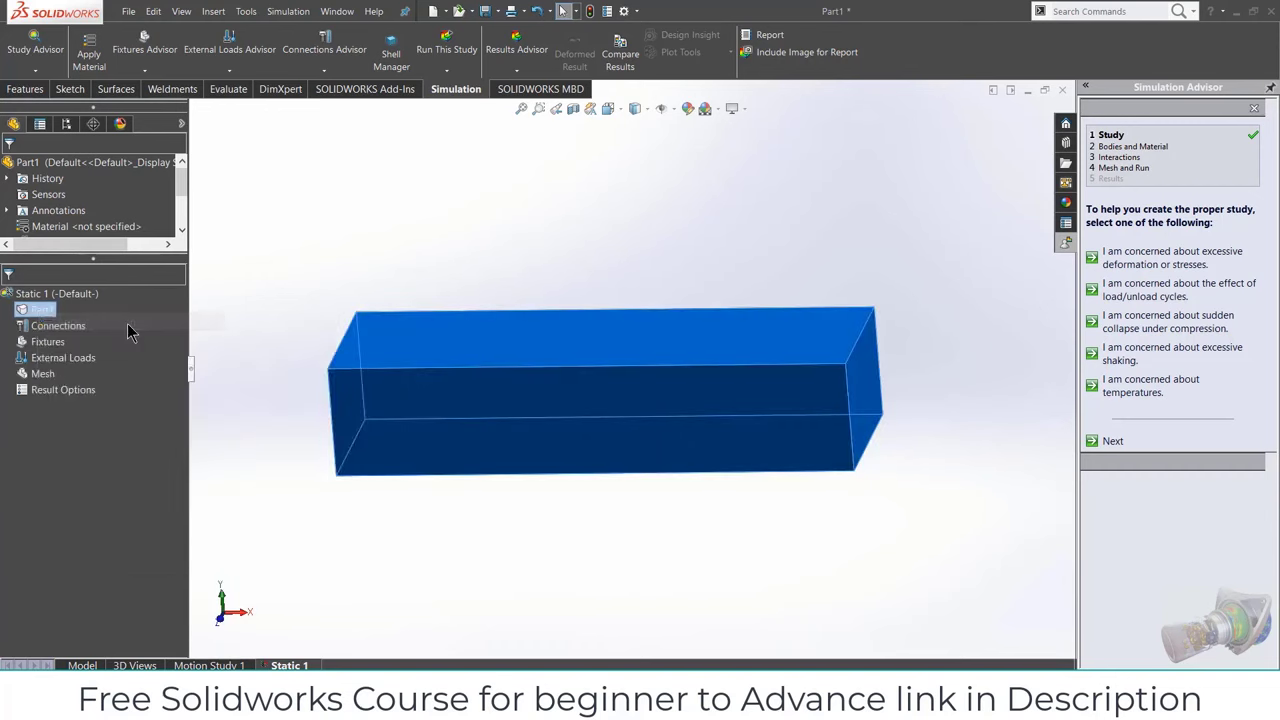
scroll(153, 187, "down", 5)
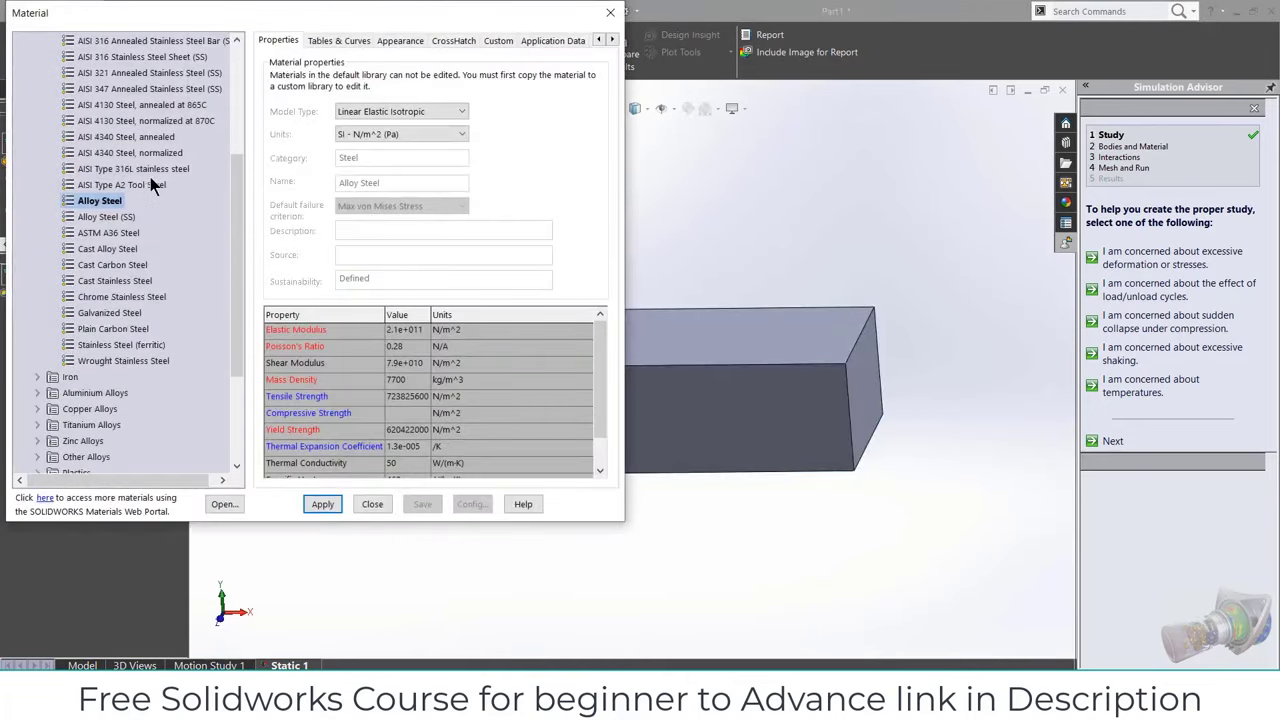
scroll(155, 251, "down", 4)
scroll(147, 339, "up", 8)
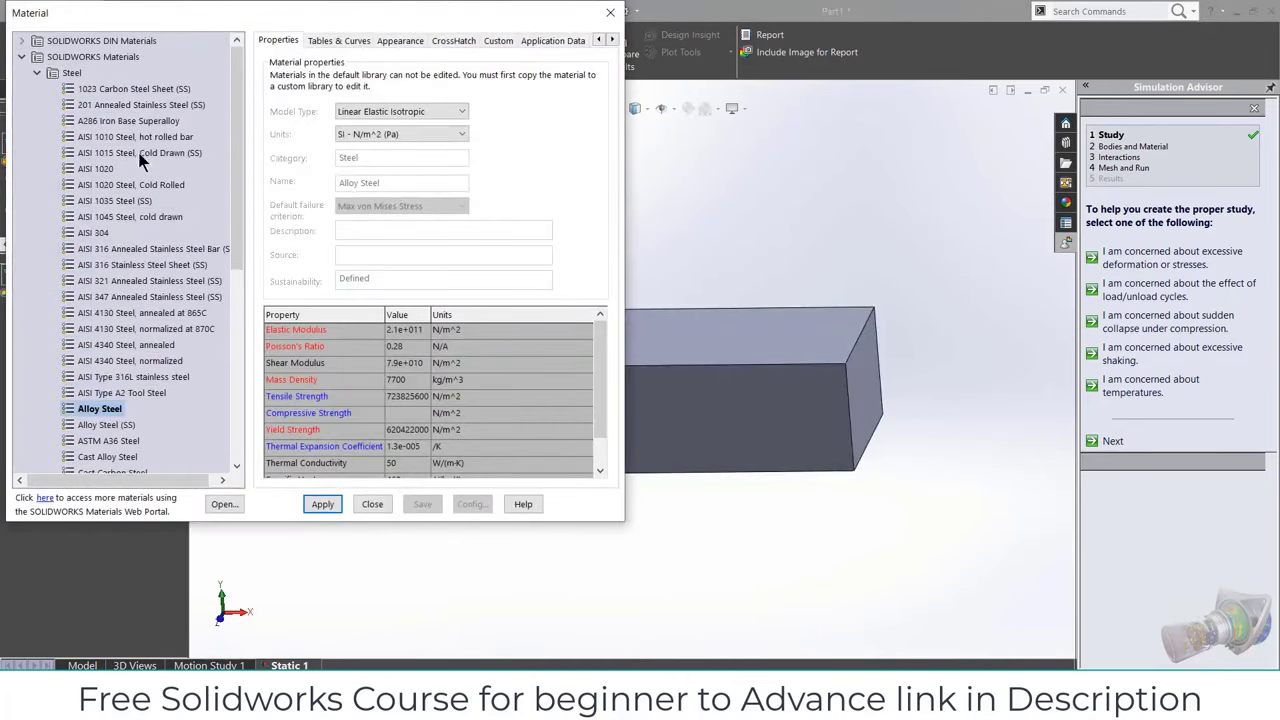
Step: Look through Alloy Steel's curve, appearance, crosshatch, custom and application data settings
left_click(342, 40)
left_click(400, 42)
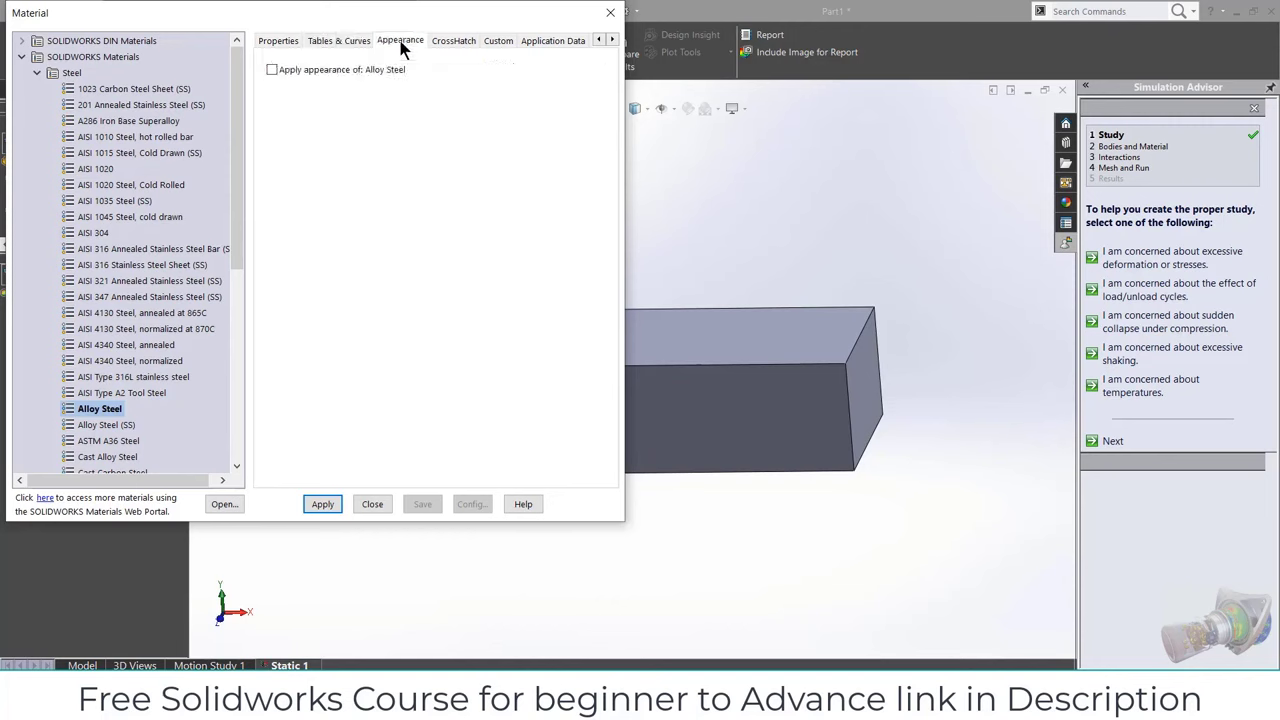
left_click(458, 41)
left_click(498, 41)
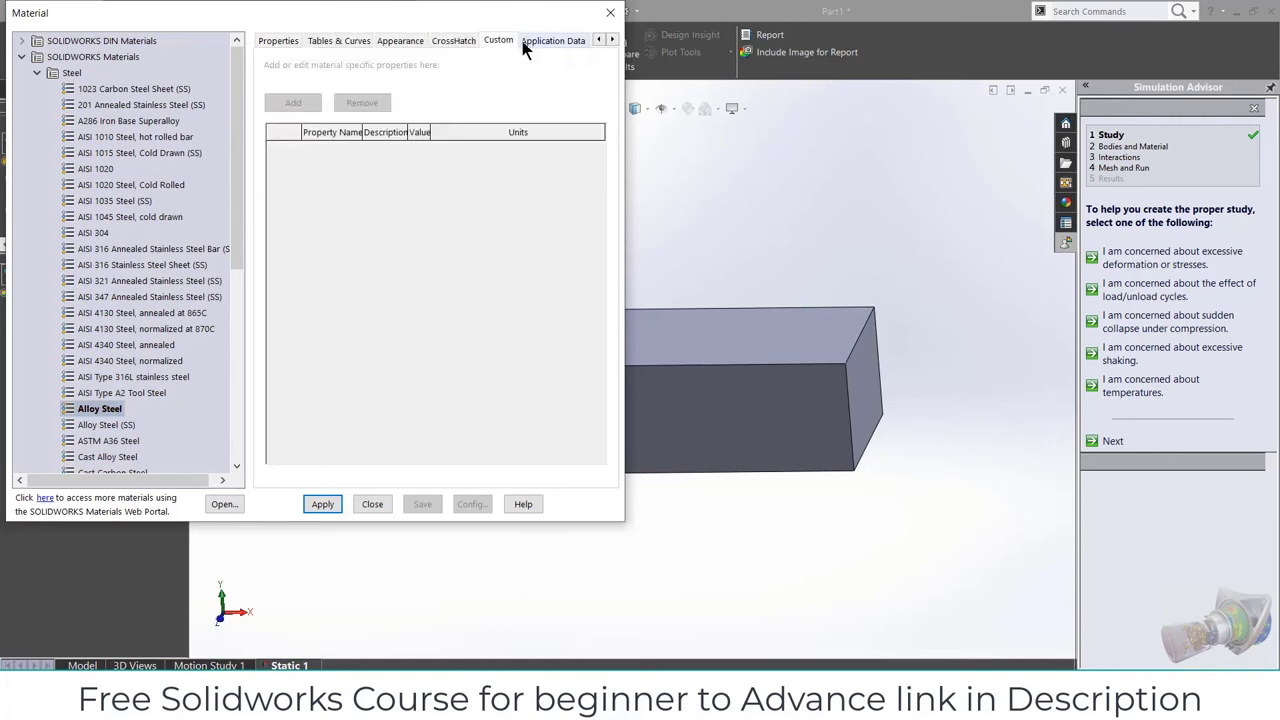
left_click(522, 41)
Step: View Alloy Steel's Elastic Modulus in X vs Temperature curve and close the graph
left_click(337, 40)
left_click(410, 90)
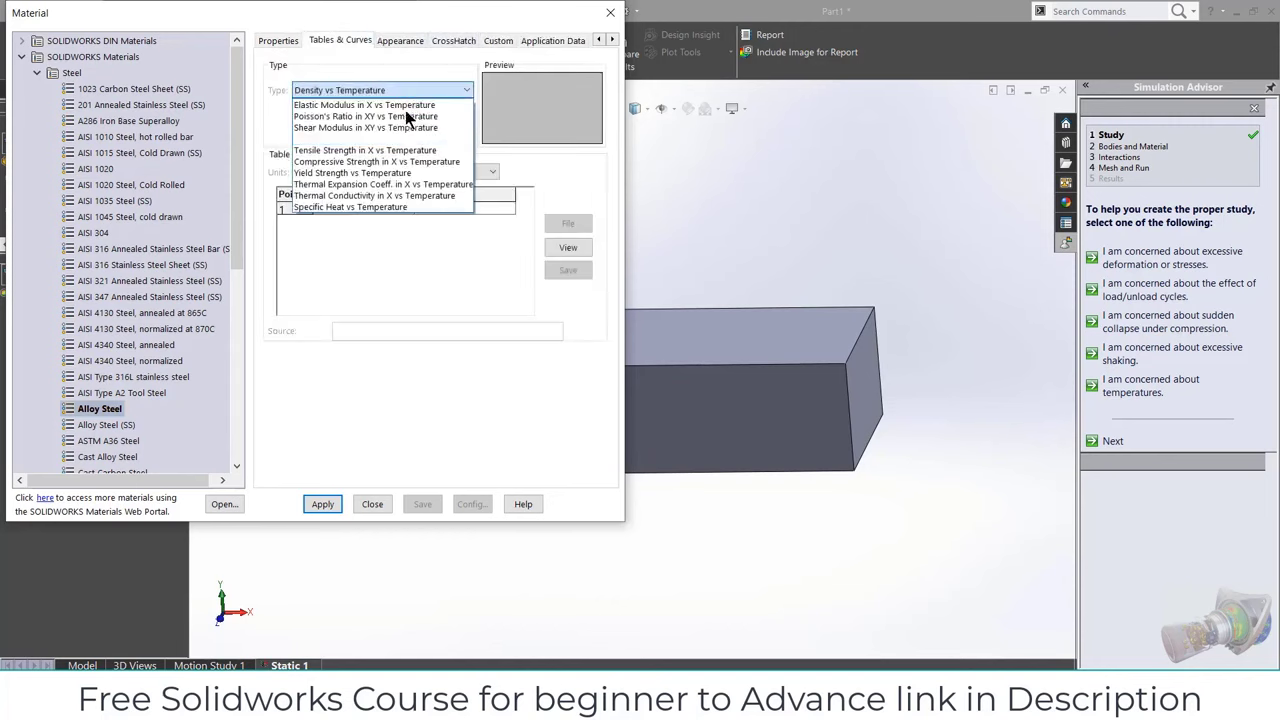
left_click(403, 126)
left_click(409, 90)
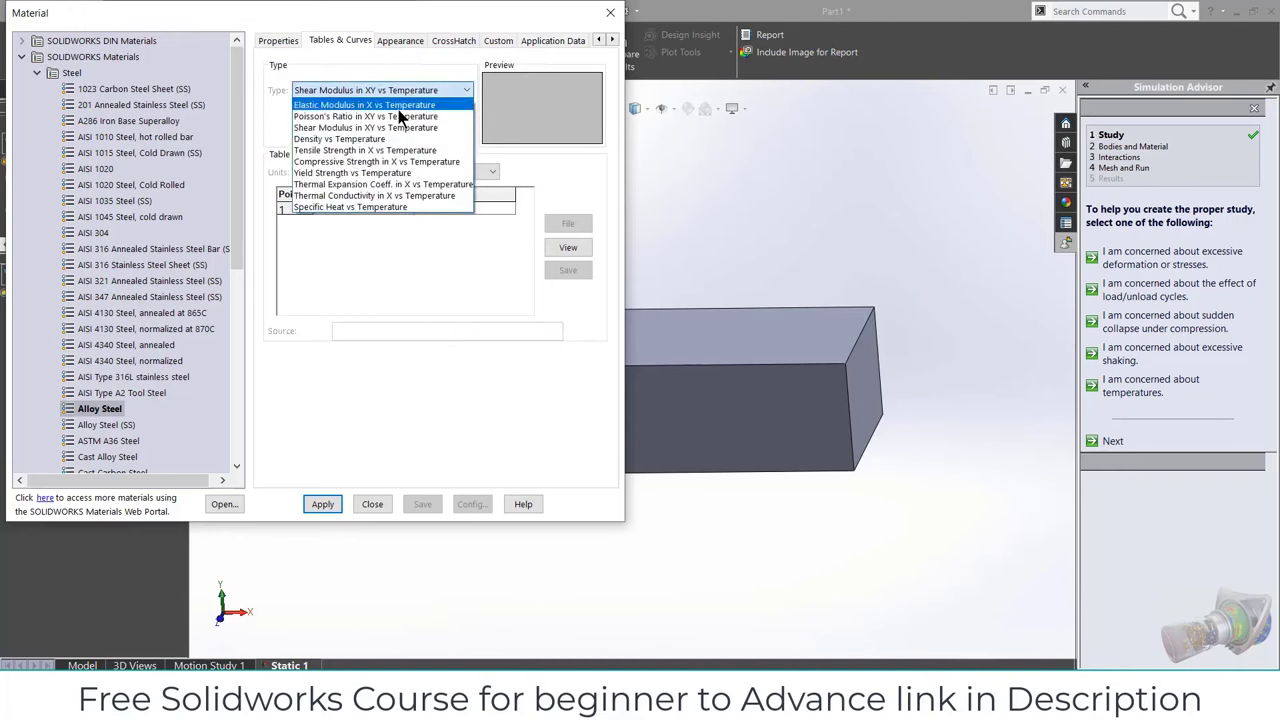
left_click(398, 106)
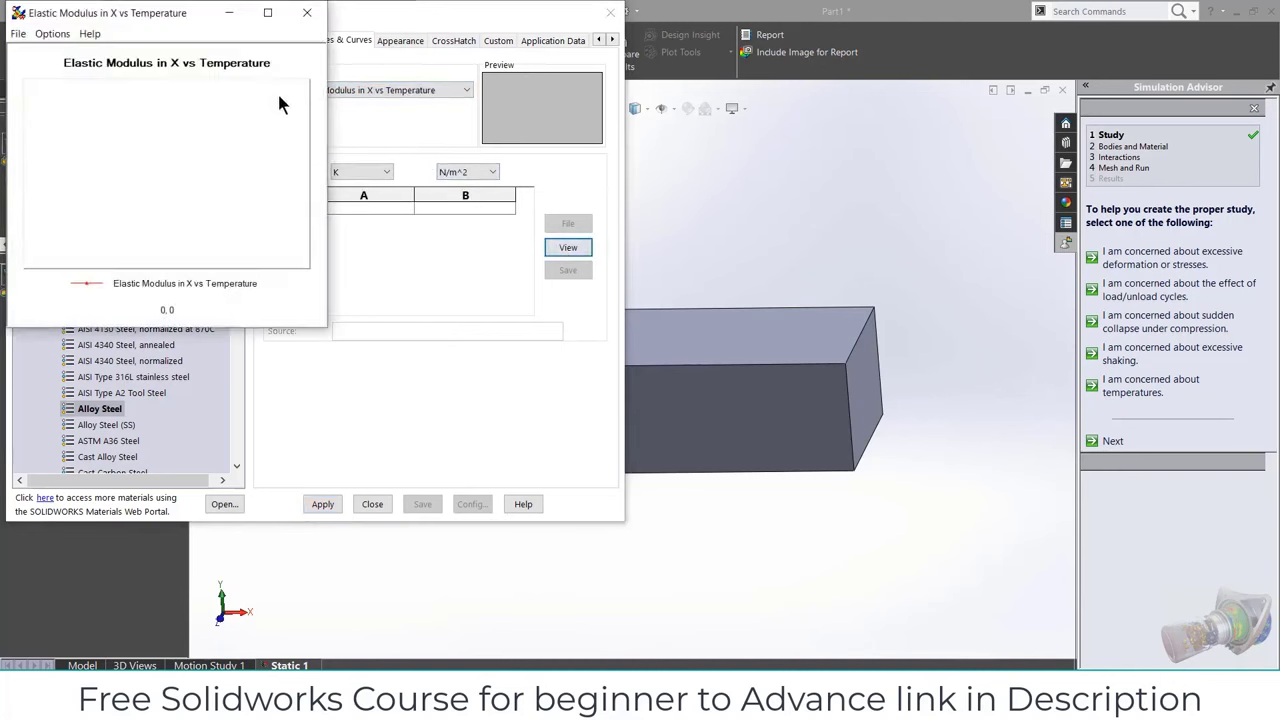
left_click(308, 22)
Step: View Alloy Steel's Poisson's Ratio in XY vs Temperature curve, close the graph and return to the material properties
left_click(370, 90)
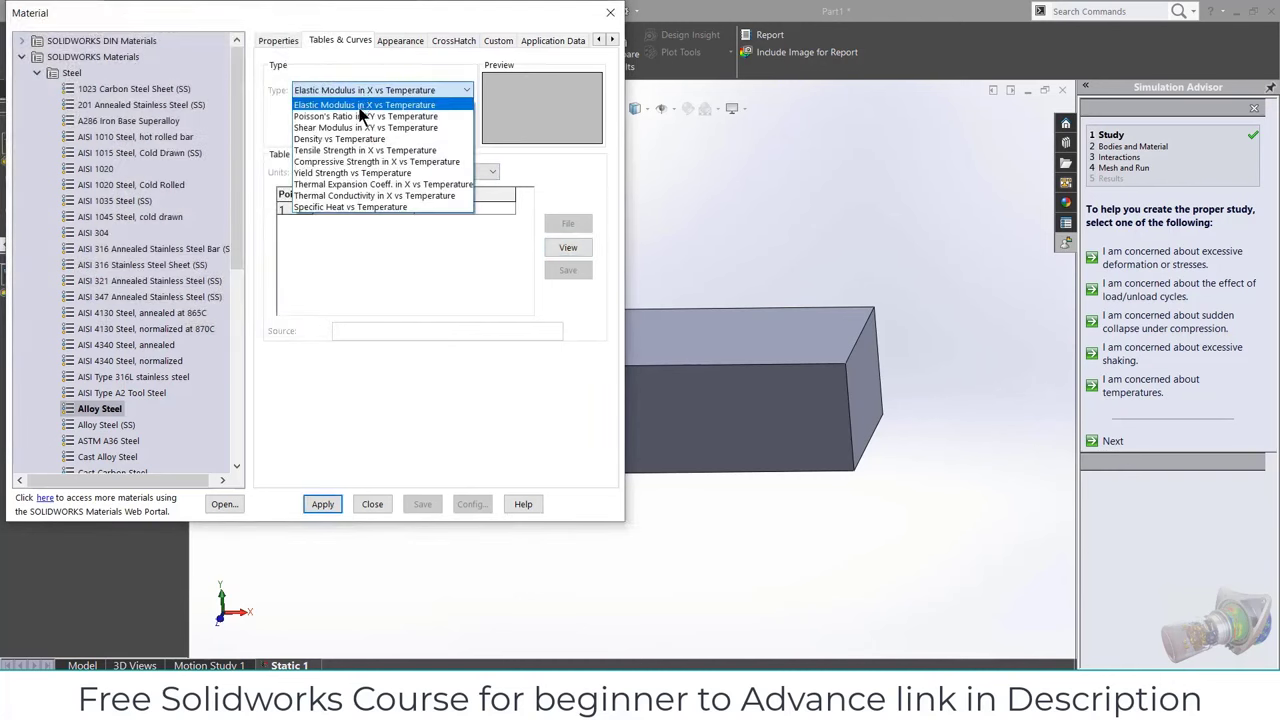
left_click(362, 116)
left_click(566, 248)
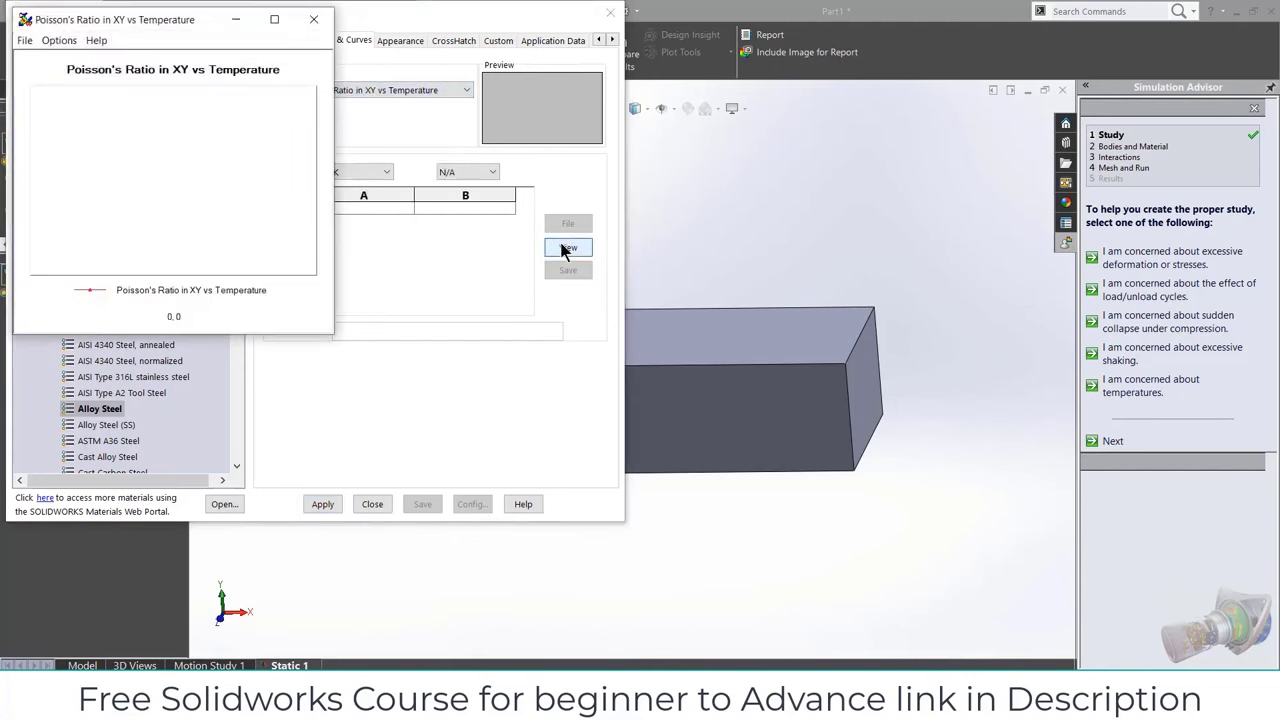
left_click(312, 20)
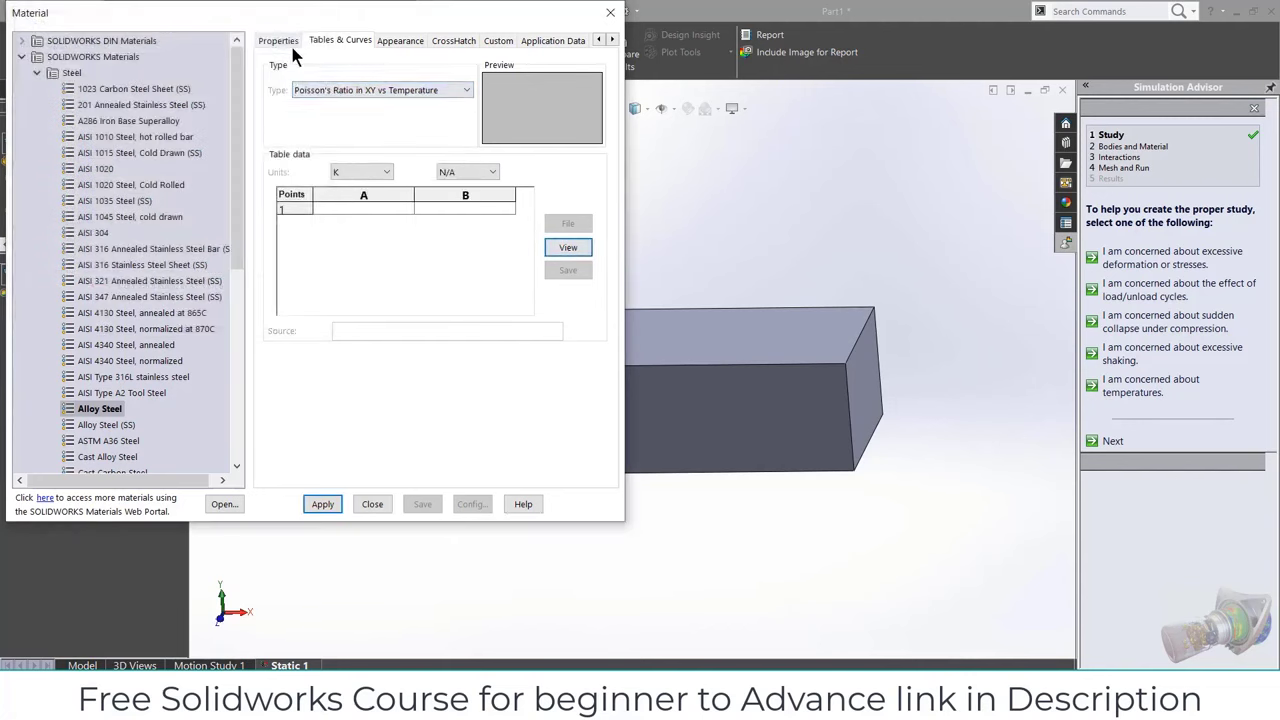
left_click(280, 41)
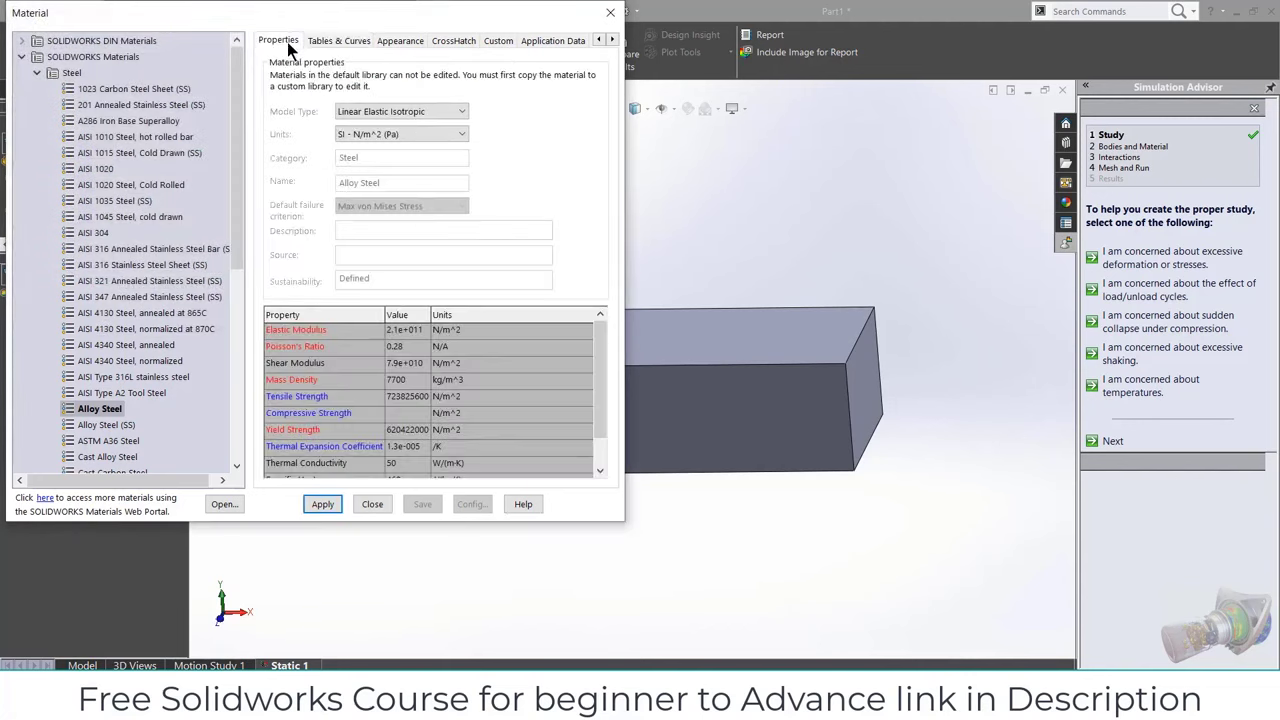
Step: Select AISI 1010 Steel, hot rolled bar, and examine its units, curve data and properties
left_click(126, 137)
left_click(378, 134)
left_click(378, 134)
left_click(338, 40)
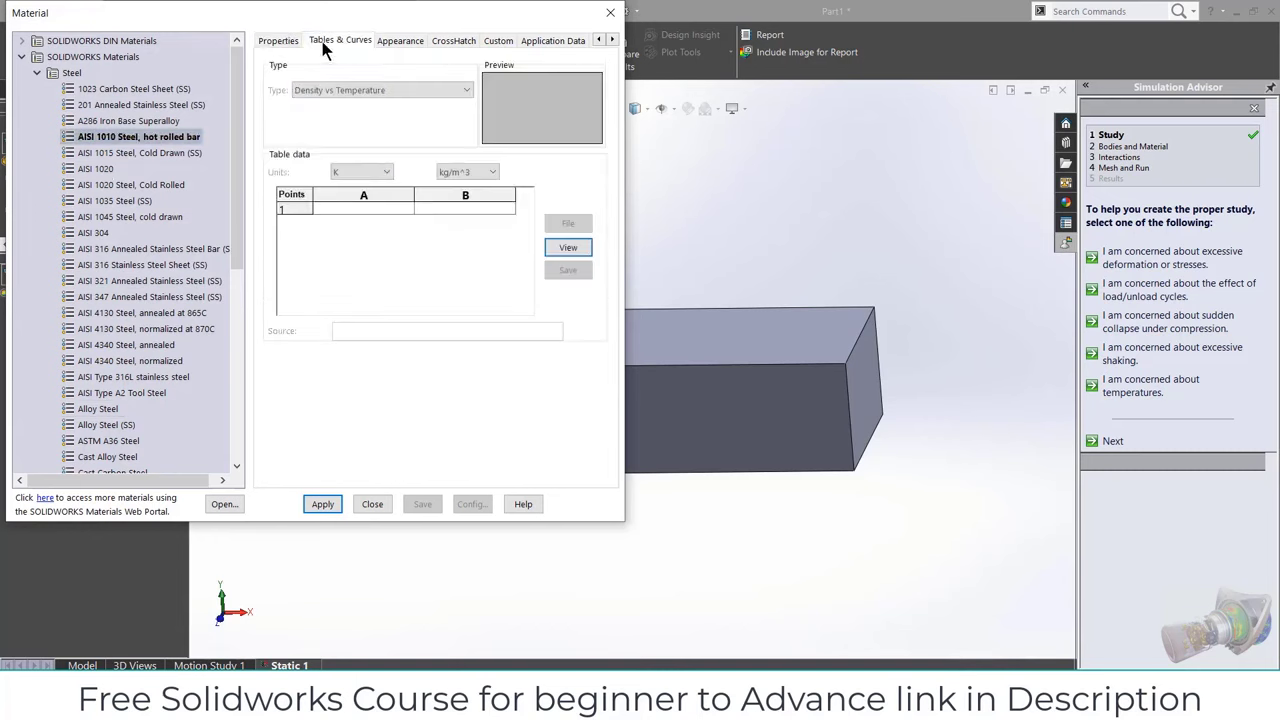
left_click(278, 40)
Step: Set AISI 1010's model type to Linear Elastic Orthotropic and view its Poisson's Ratio in XZ vs Temperature curve
left_click(400, 111)
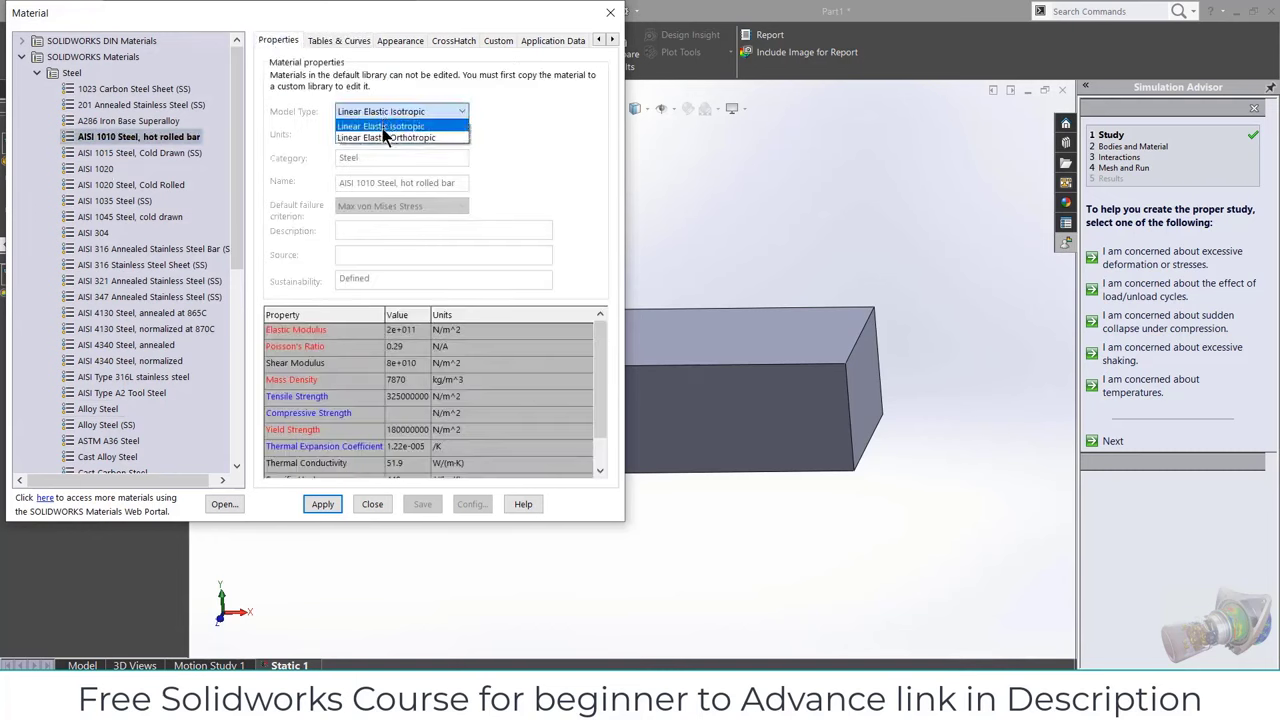
left_click(388, 133)
left_click(320, 40)
left_click(354, 91)
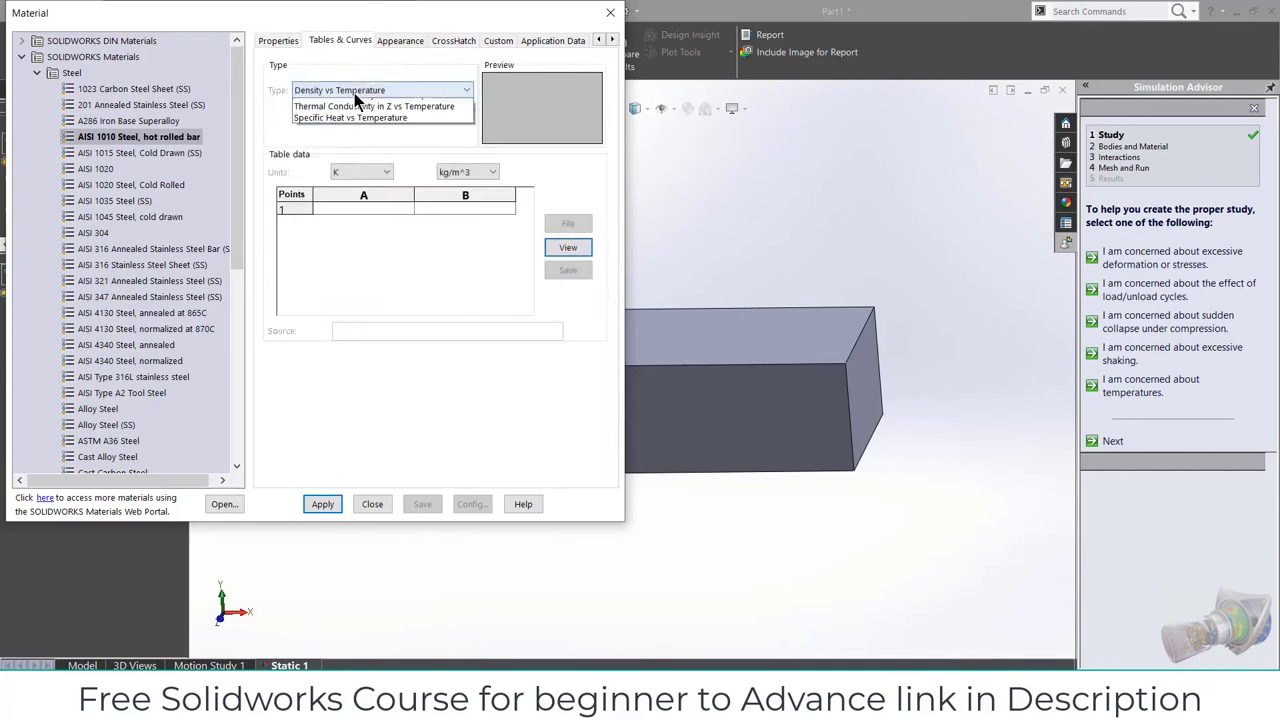
left_click(356, 162)
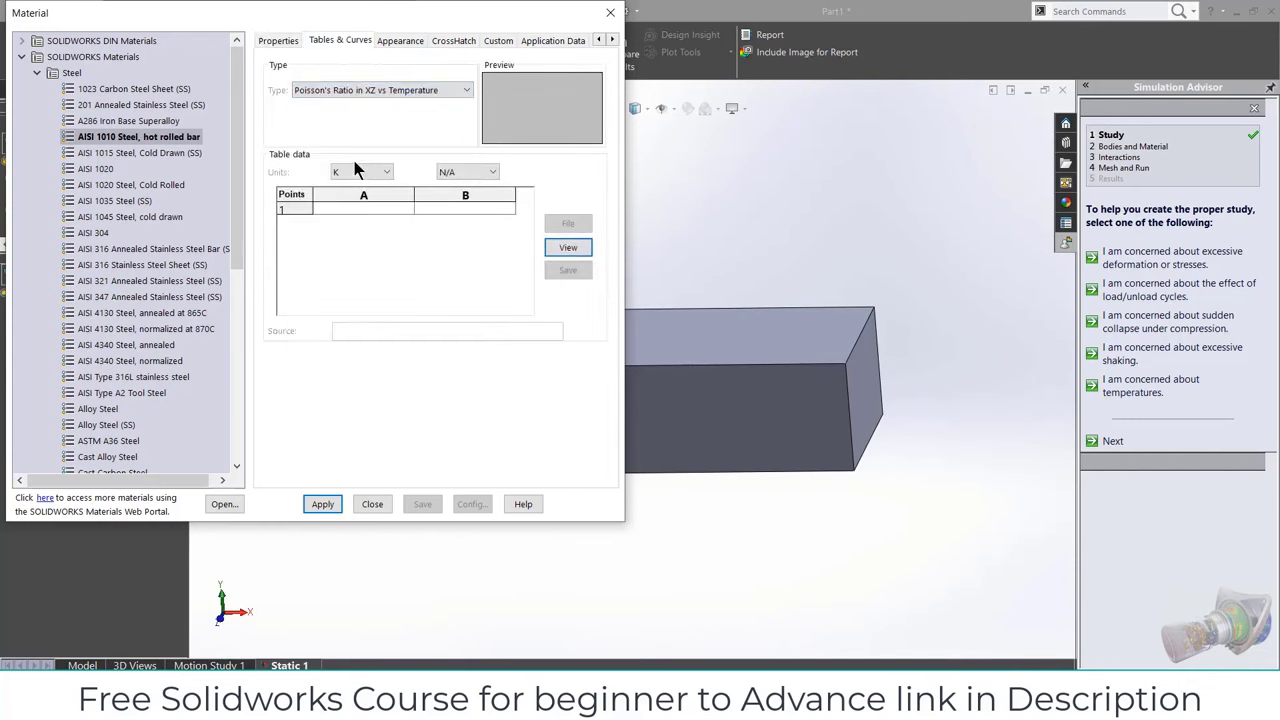
left_click(568, 248)
left_click(320, 26)
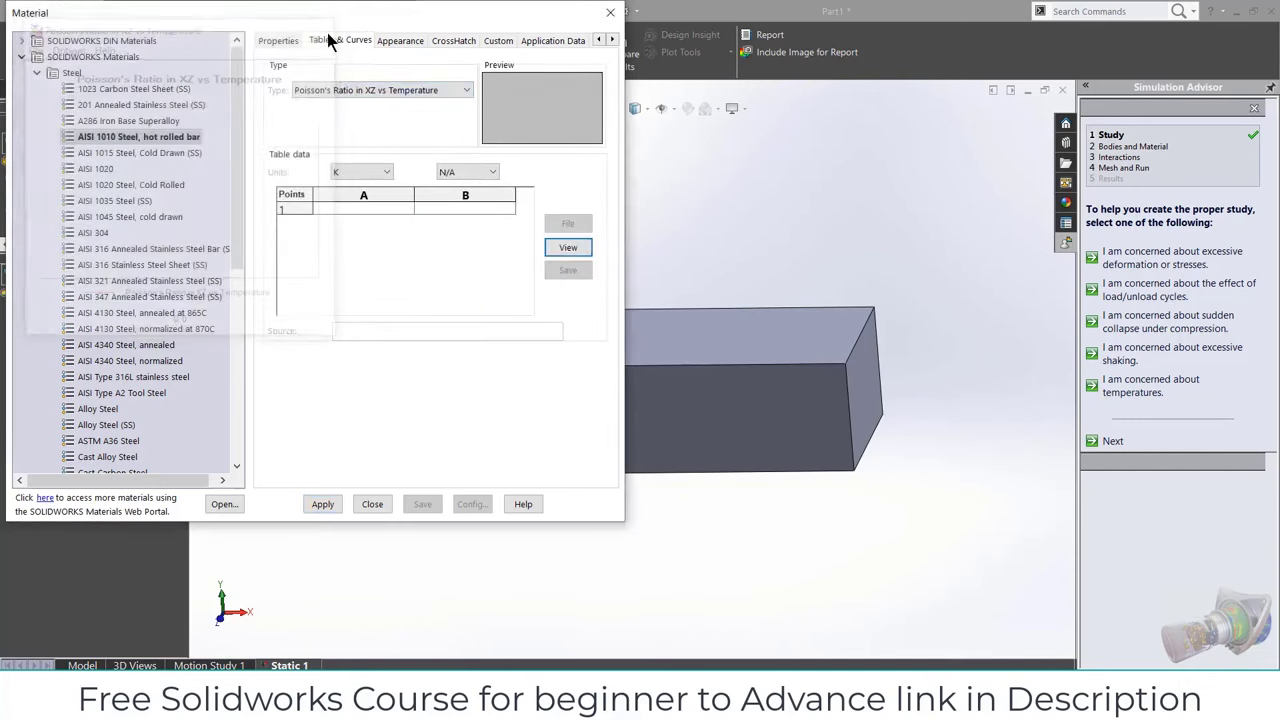
left_click(272, 42)
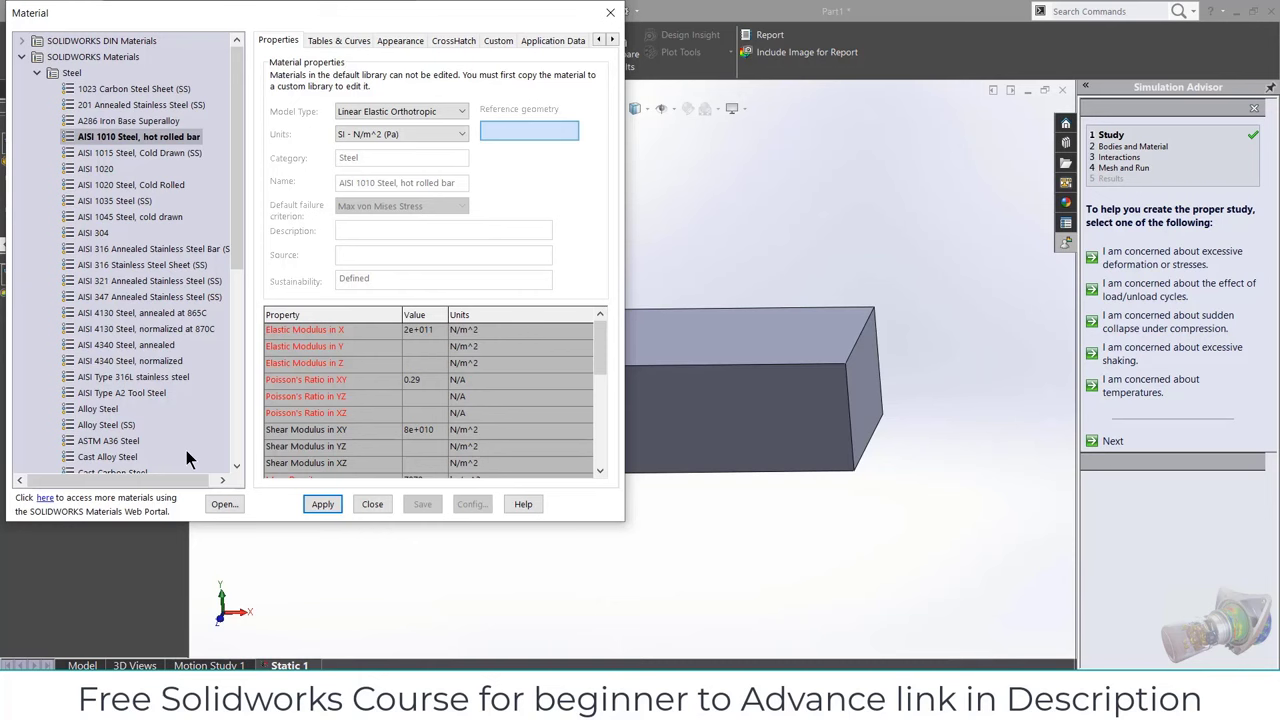
Step: Collapse the Steel category and examine the other material categories and the options for creating or opening a library
left_click(36, 74)
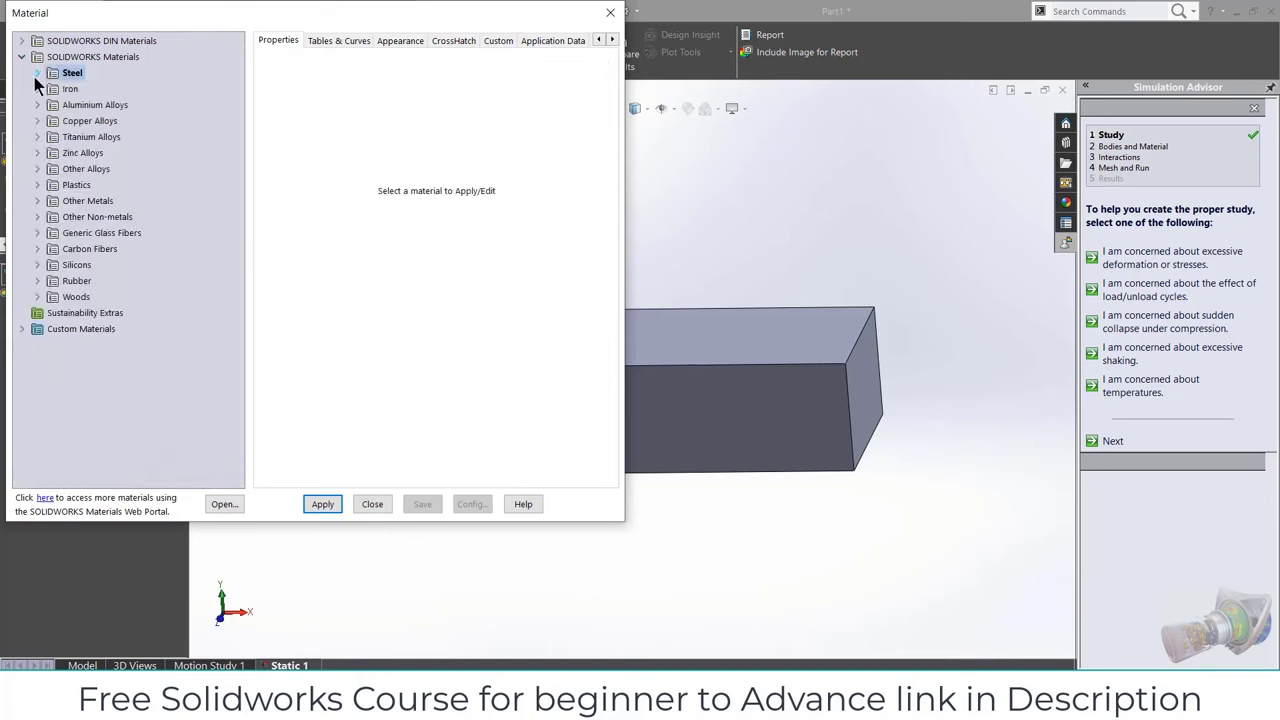
left_click(78, 329)
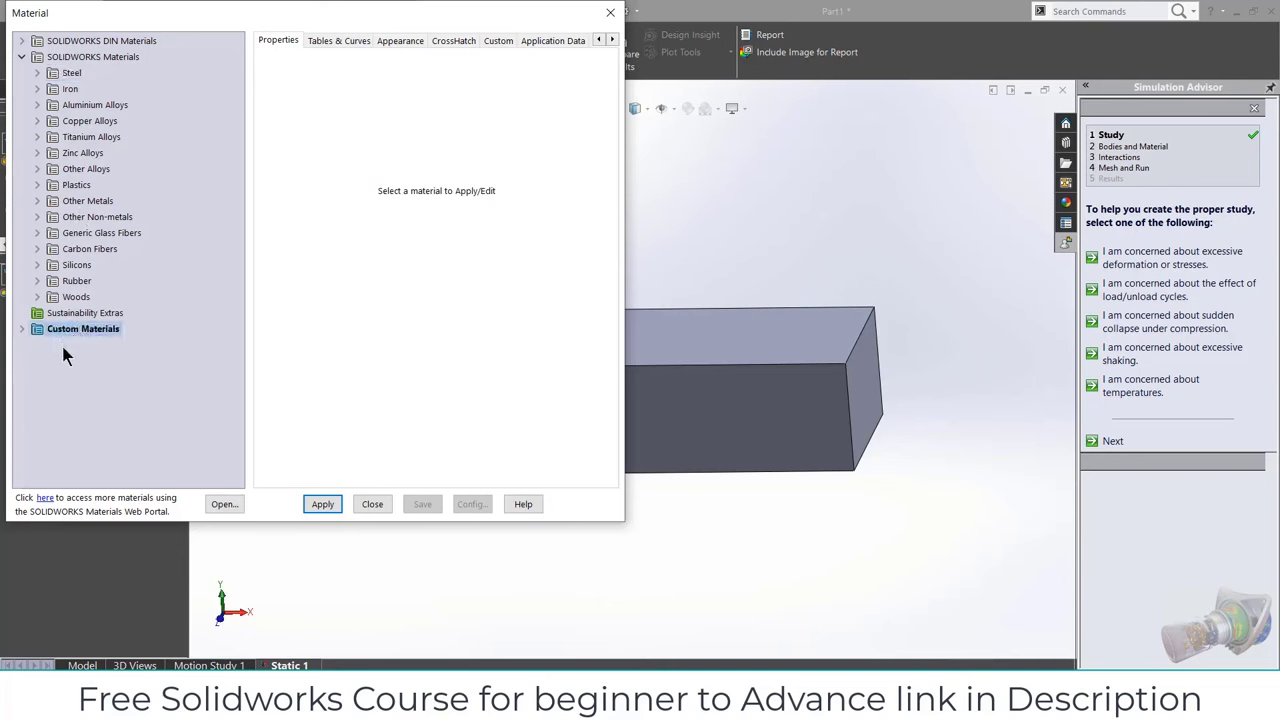
right_click(62, 343)
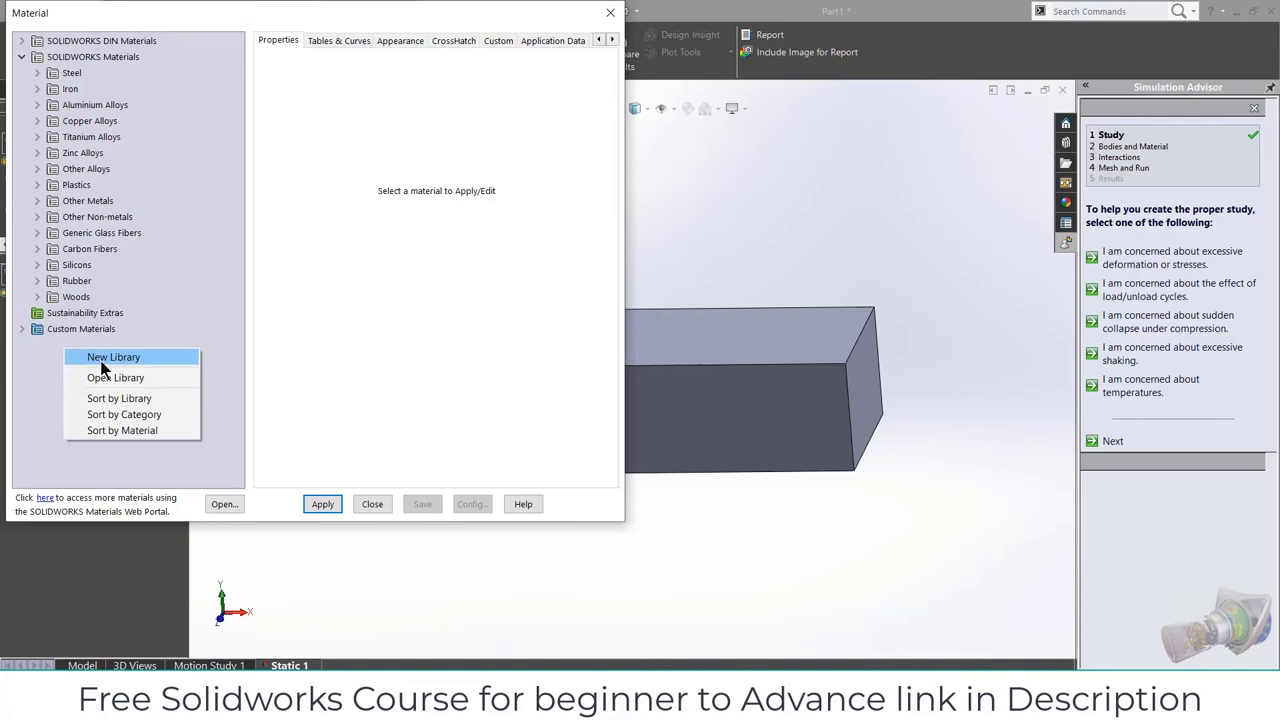
left_click(131, 141)
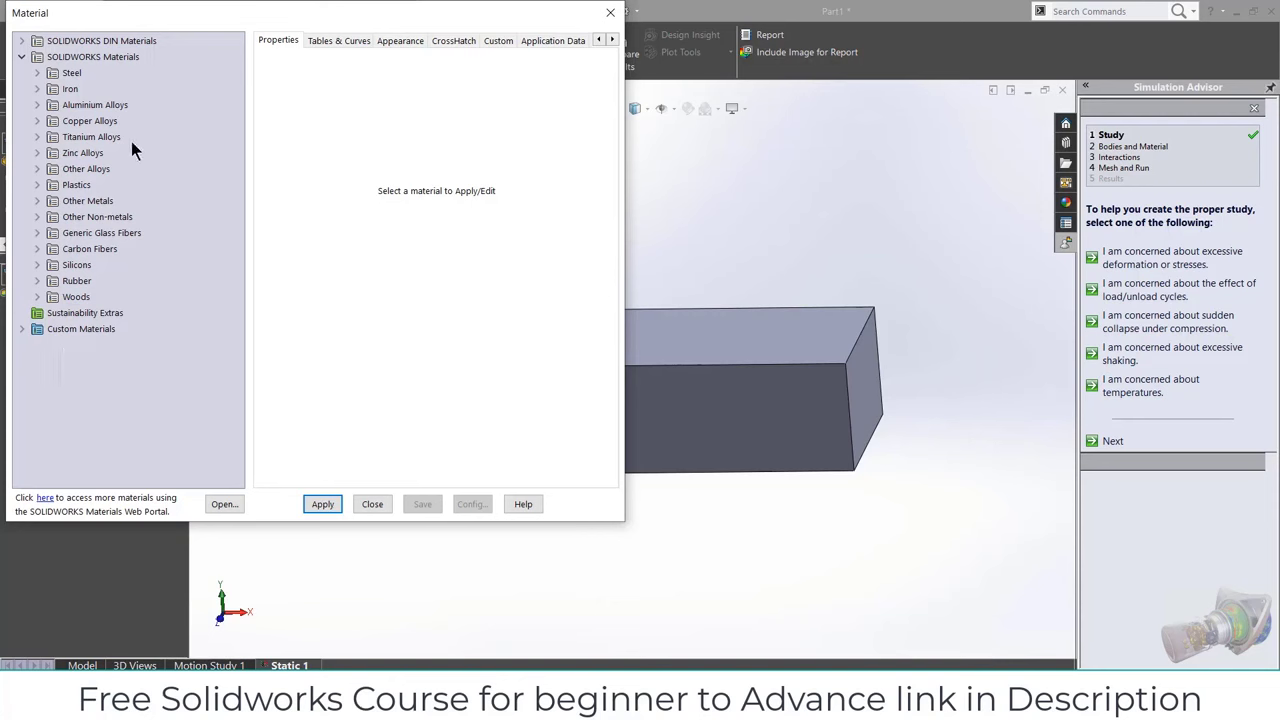
left_click(131, 141)
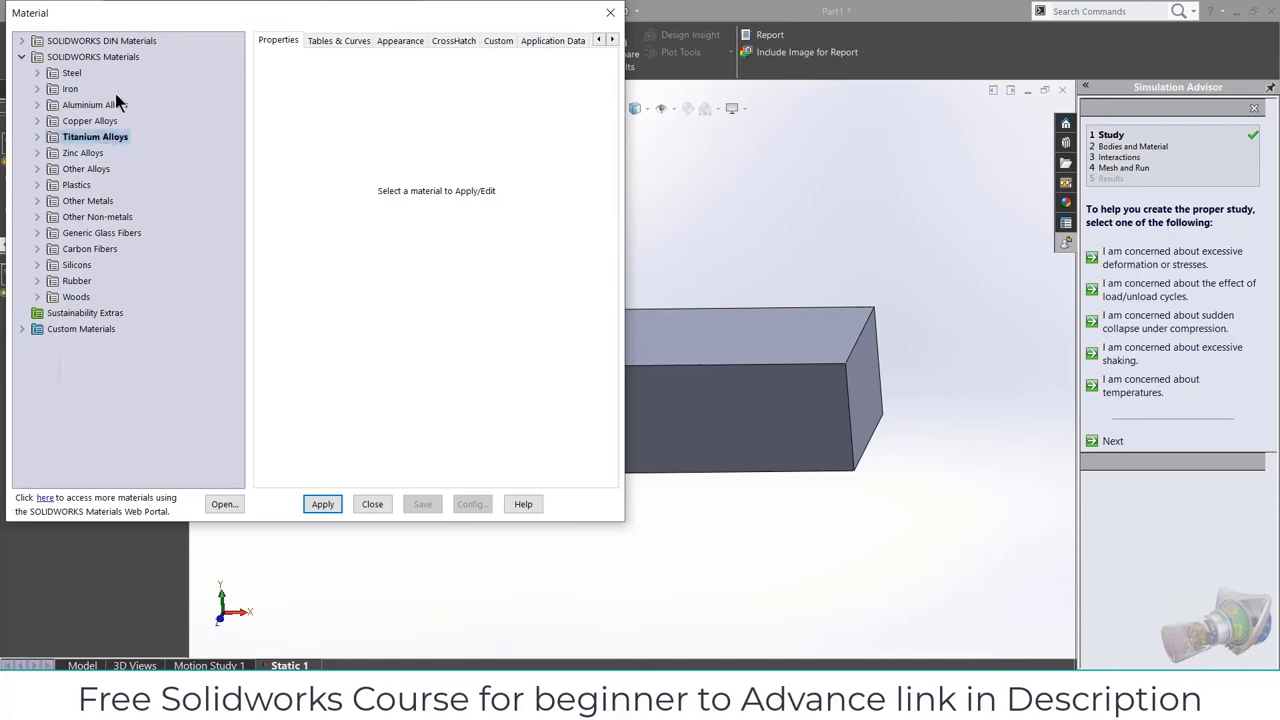
Step: Apply 1023 Carbon Steel Sheet (SS) from the Steel category to the part and close the material library
left_click(72, 89)
left_click(45, 73)
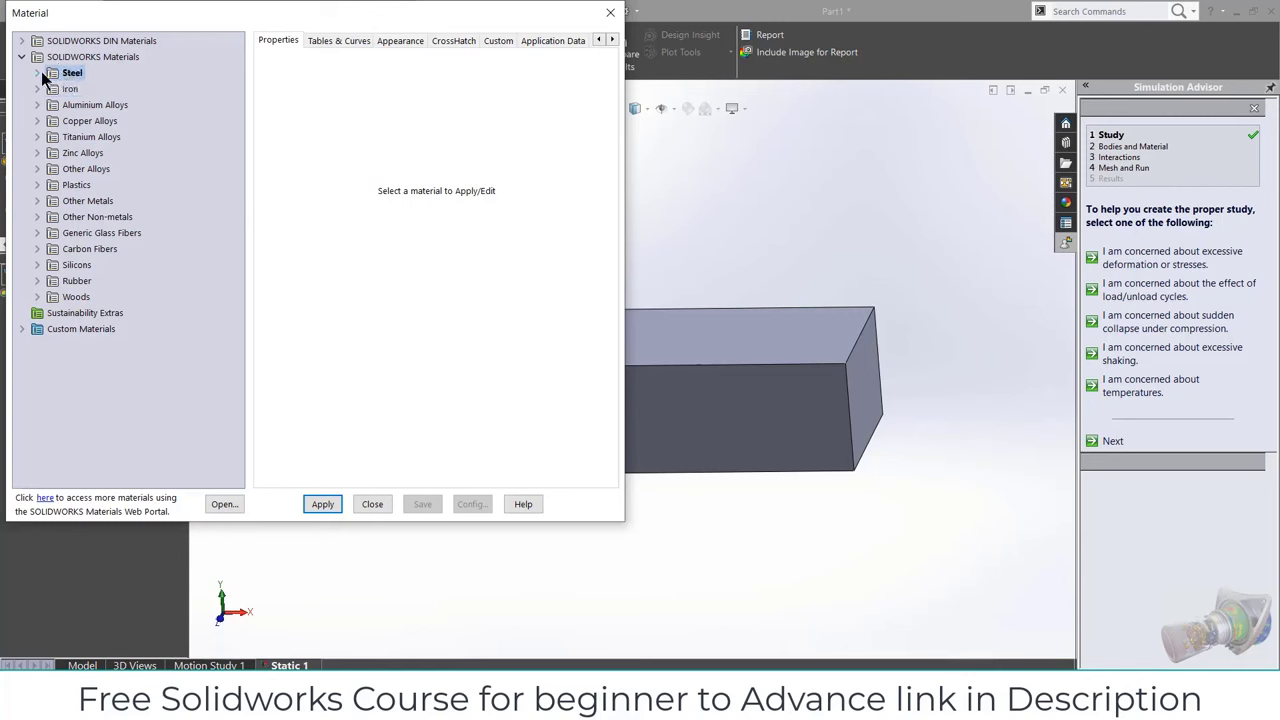
double_click(45, 73)
left_click(126, 58)
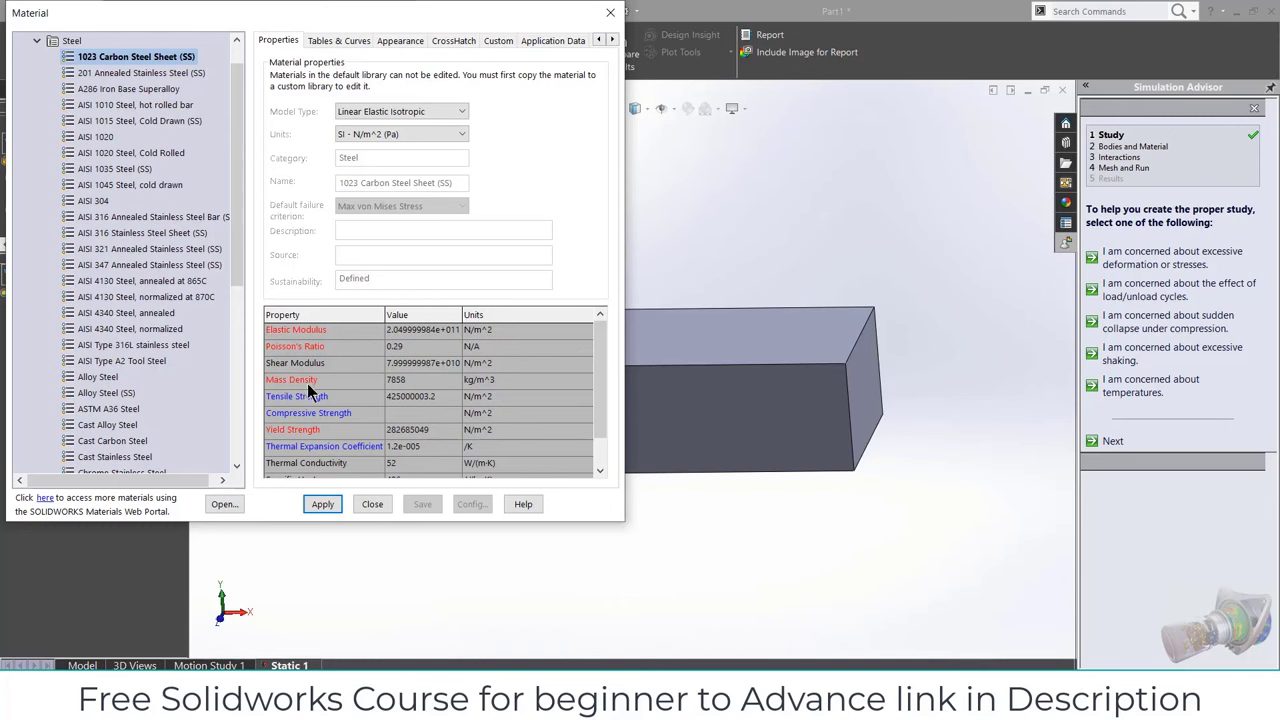
scroll(592, 396, "down", 1)
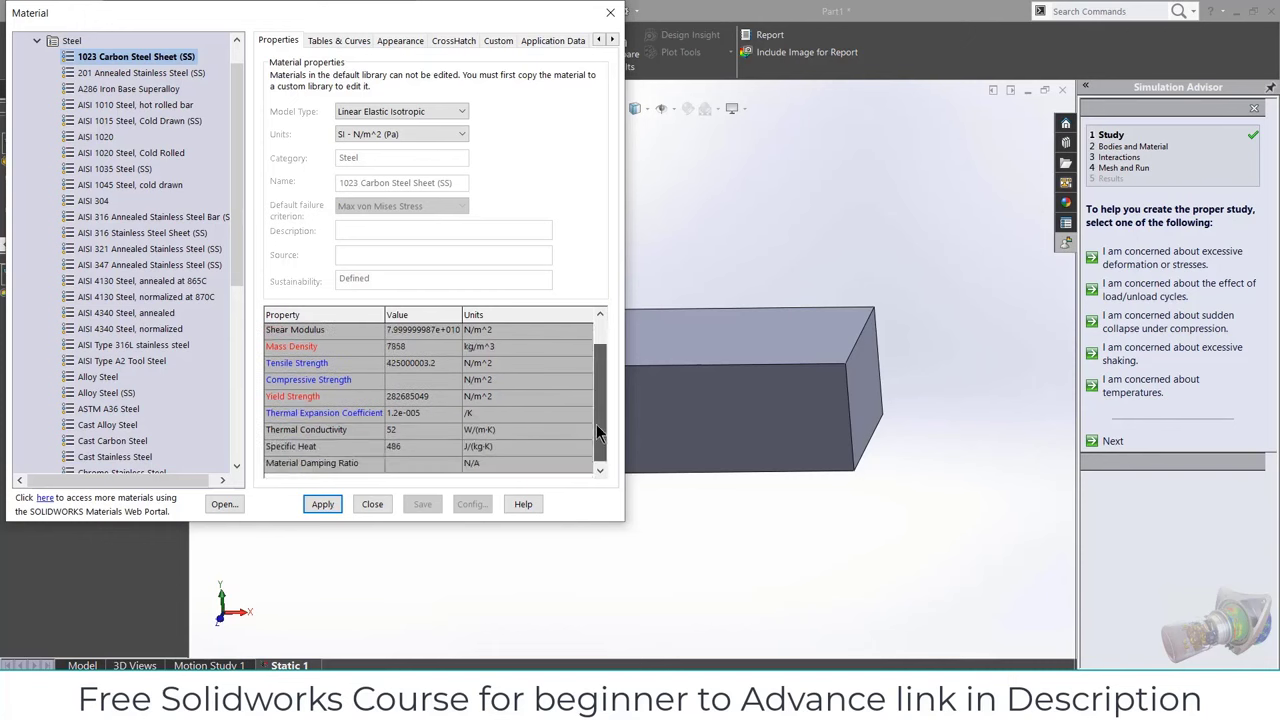
left_click(339, 508)
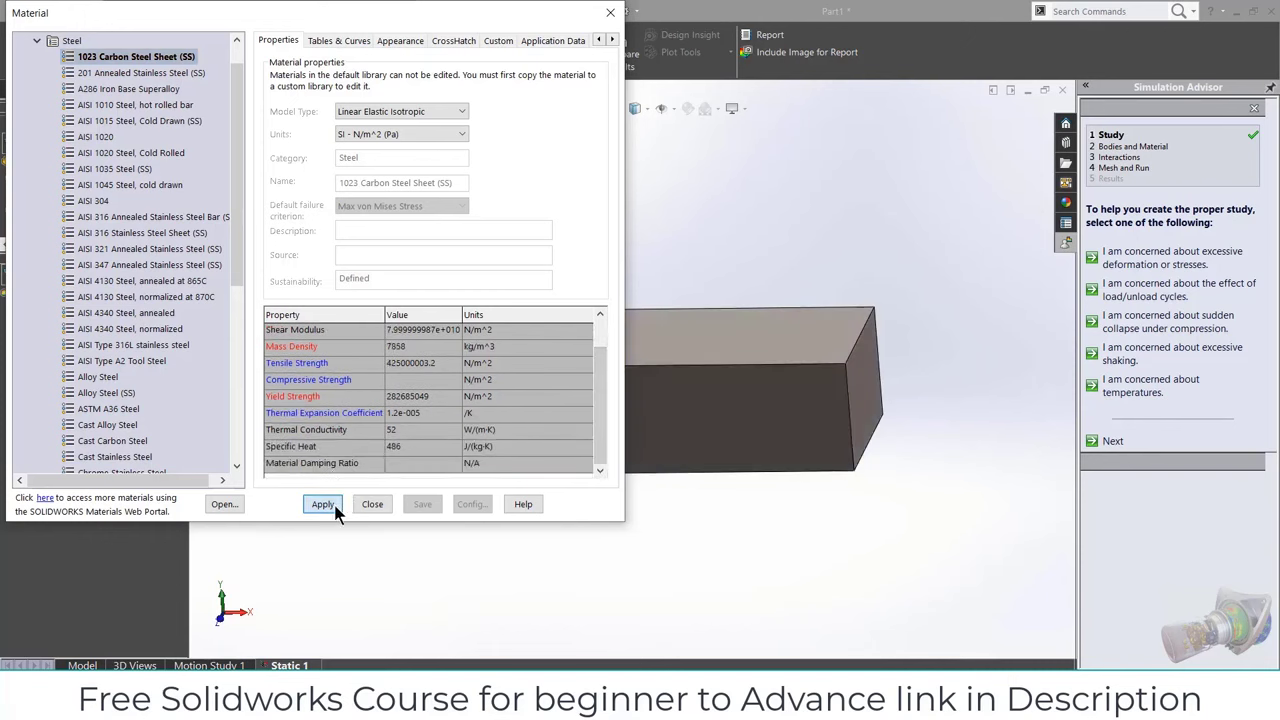
left_click(366, 504)
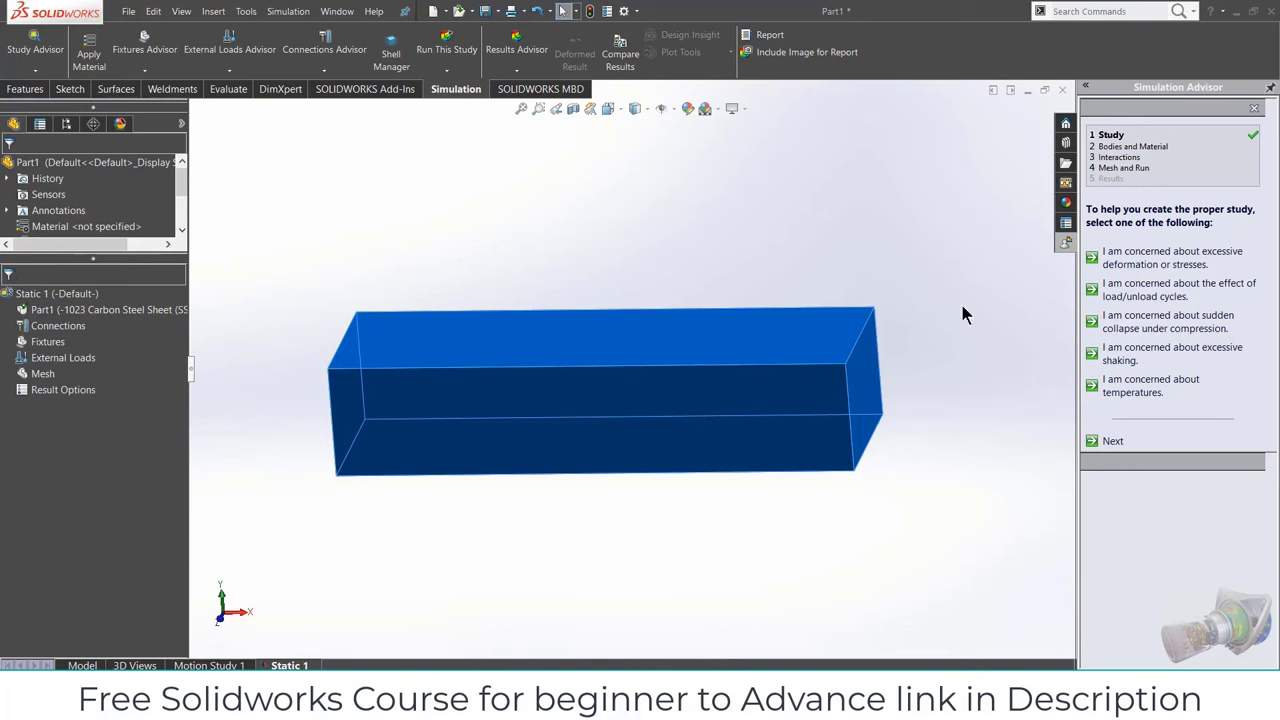
left_click(868, 230)
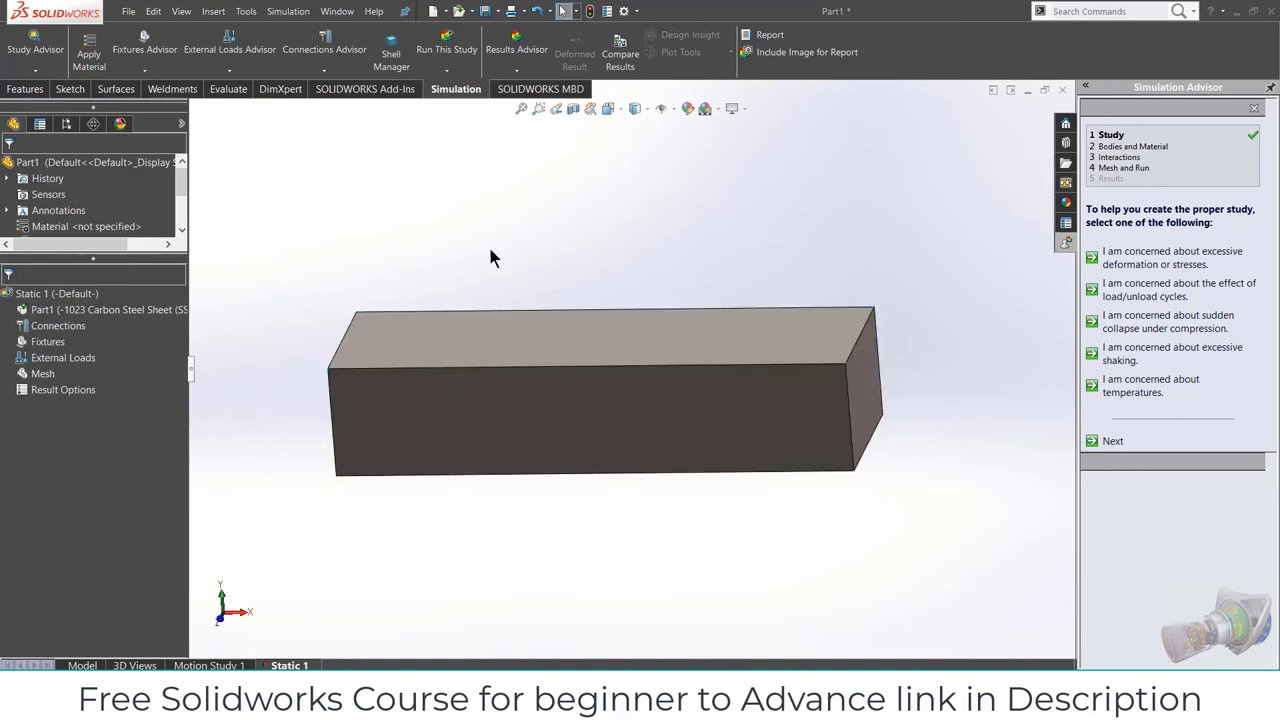
Step: Examine the contact and connector types offered for the study's connections
right_click(52, 326)
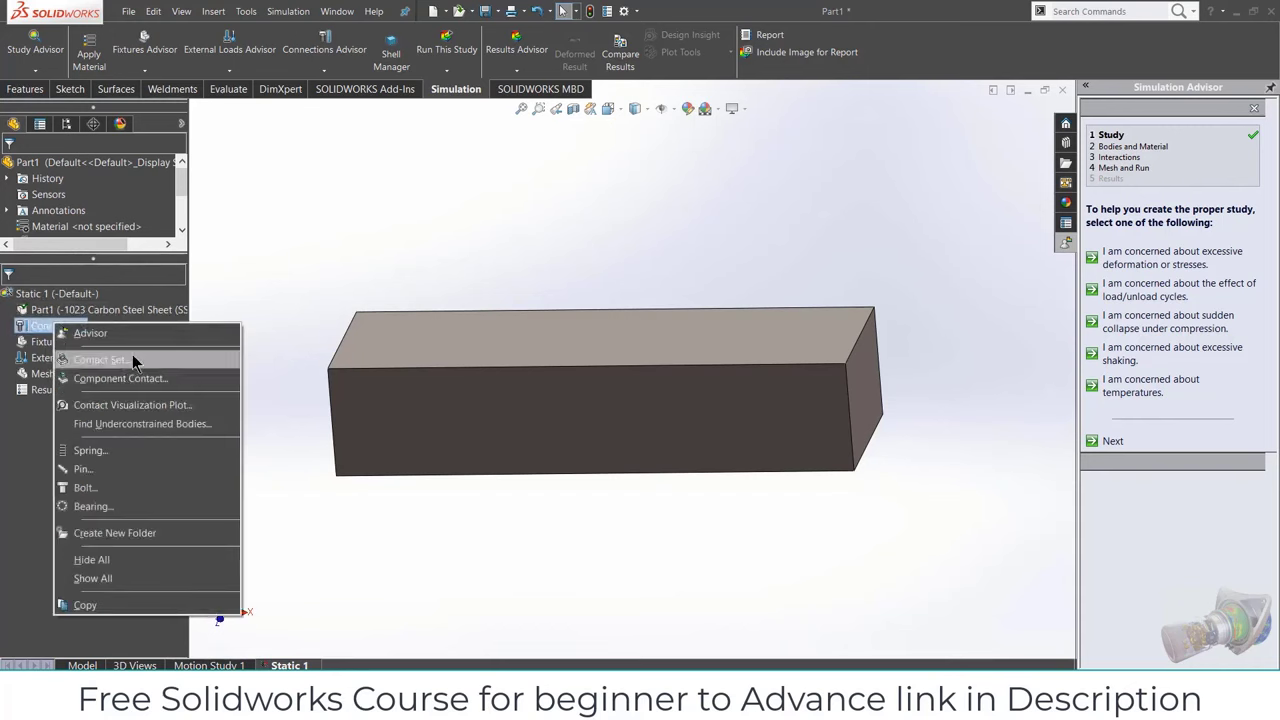
left_click(429, 300)
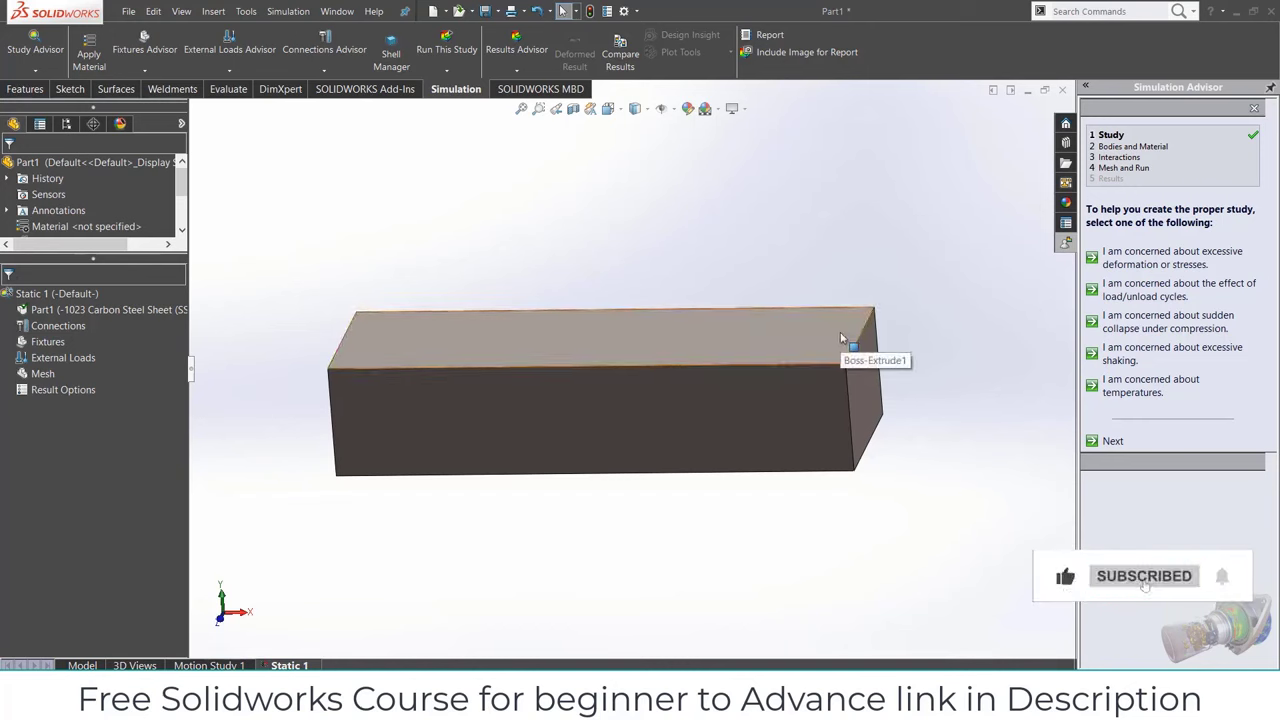
Step: Start a Fixed Geometry fixture and select the block's small end face as the fixed face
middle_click_drag(790, 321, 330, 413)
middle_click_drag(688, 394, 657, 360)
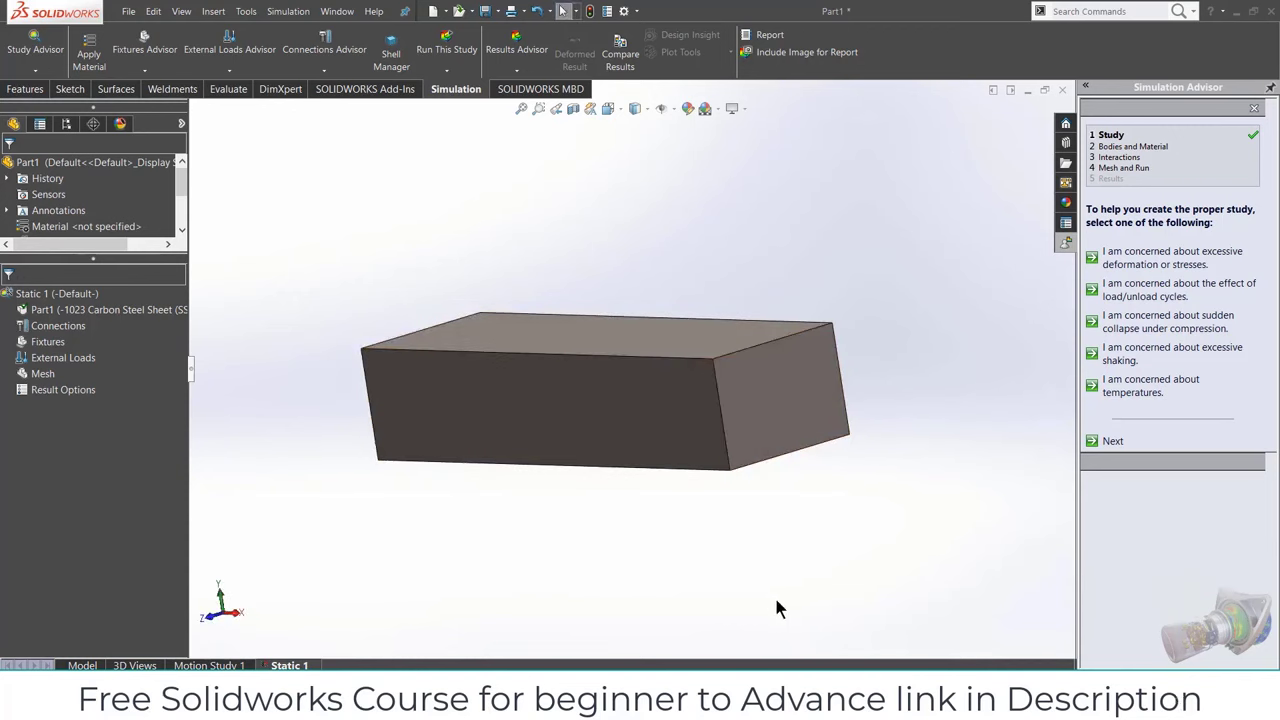
middle_click_drag(778, 608, 578, 612)
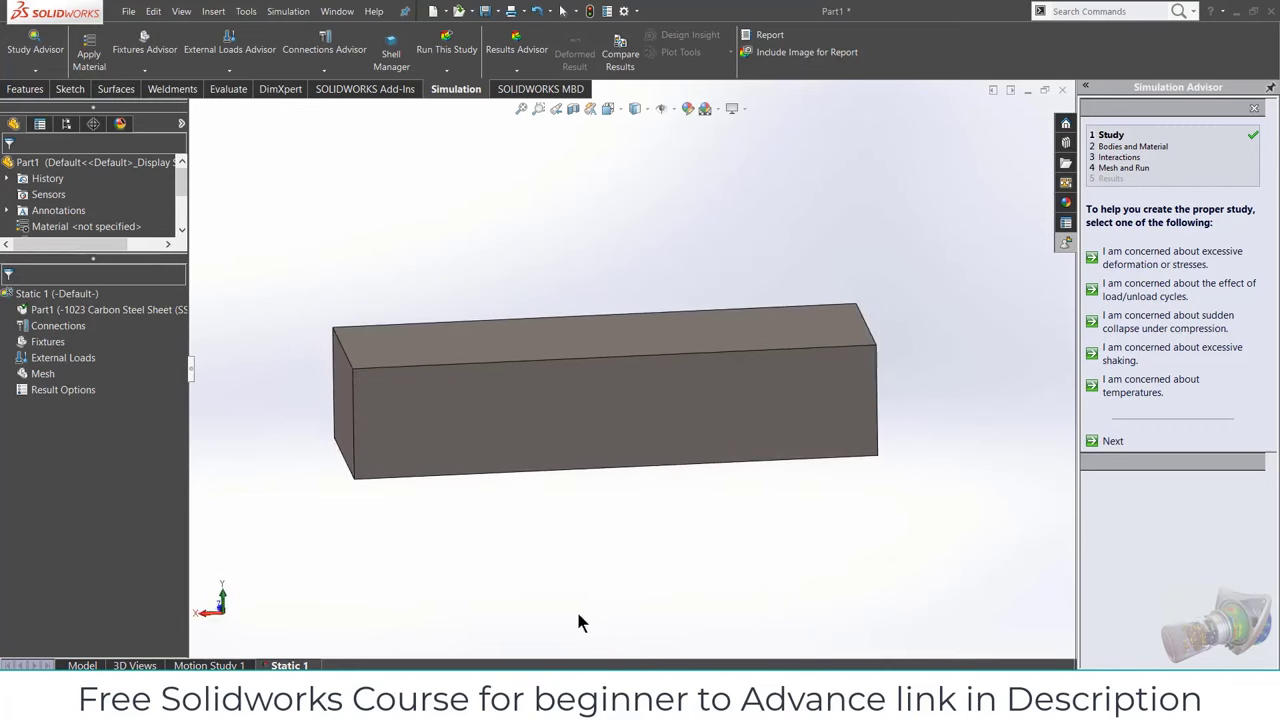
right_click(37, 347)
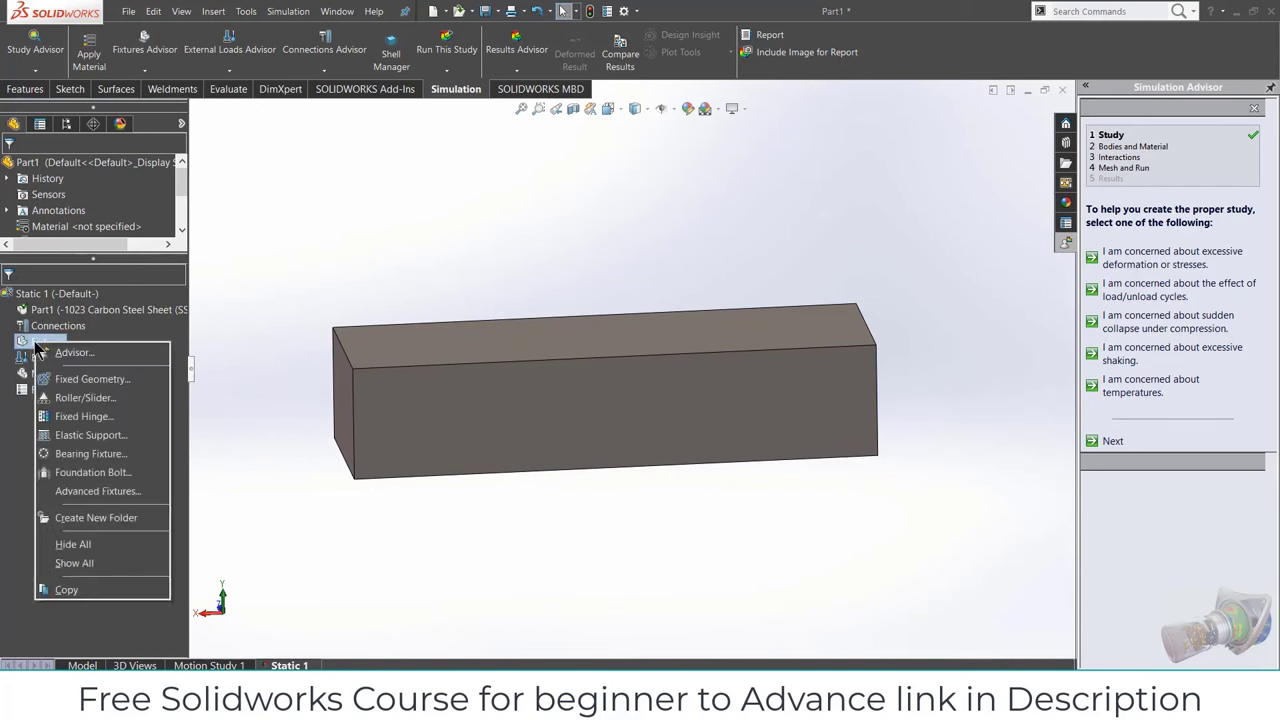
left_click(75, 383)
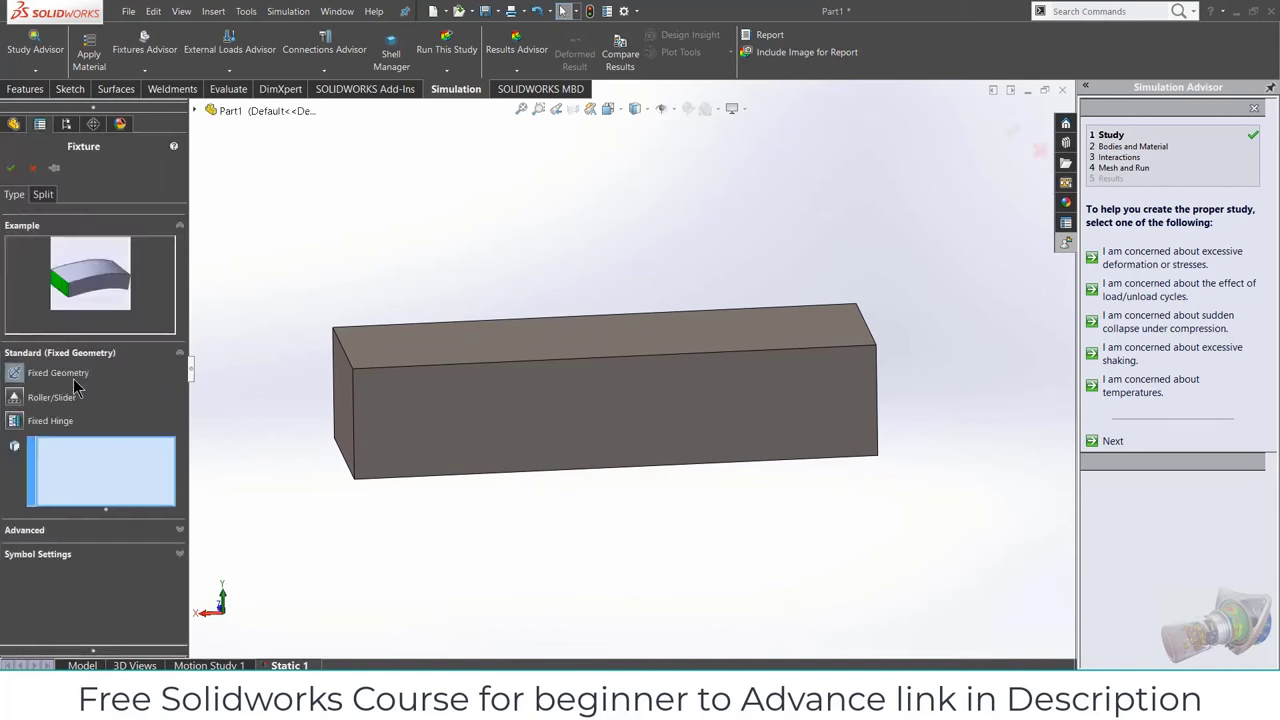
left_click(340, 375)
left_click(340, 420)
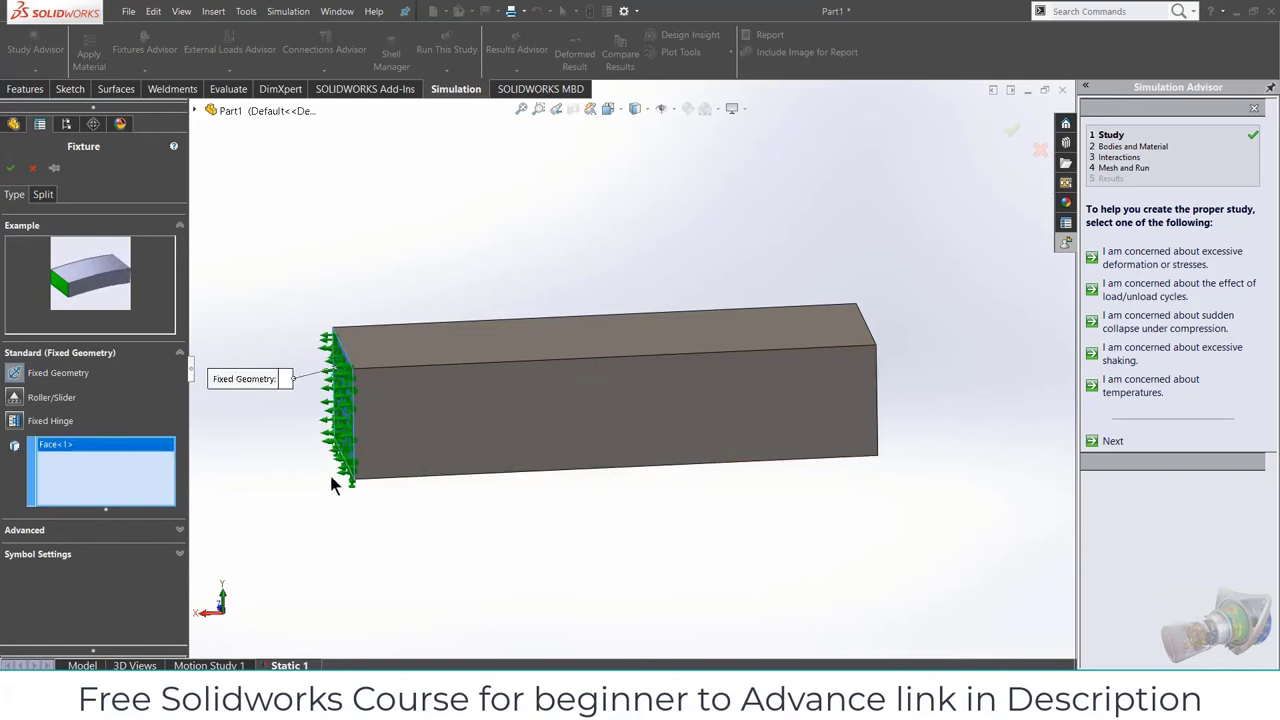
middle_click_drag(399, 470, 334, 471)
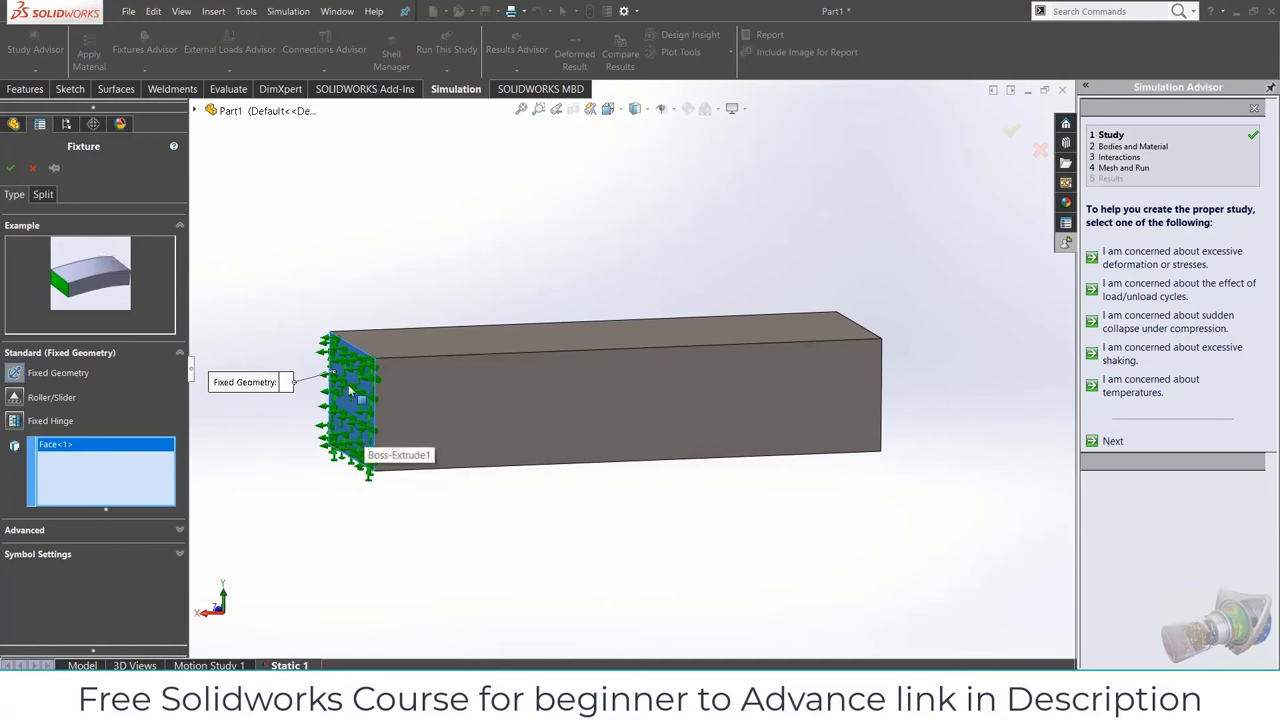
Step: Examine the advanced fixture types and translation settings, return to standard Fixed Geometry, and apply the fixture to the end face
left_click(178, 531)
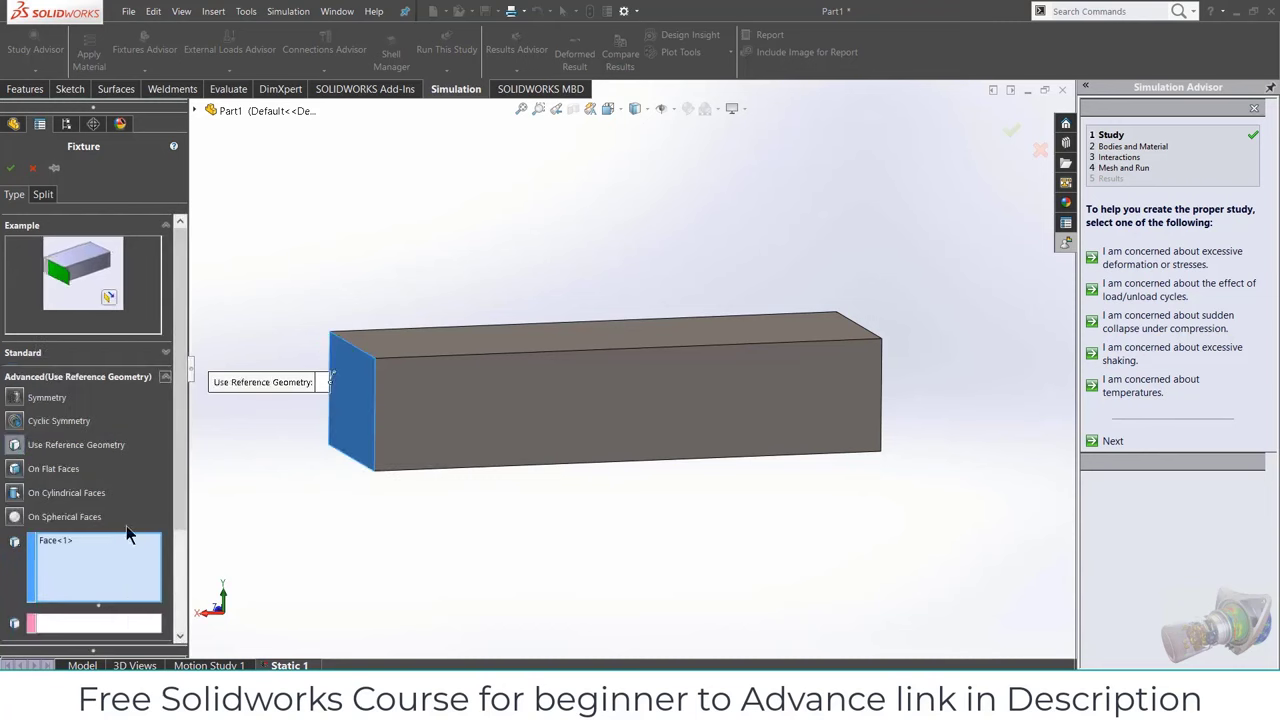
left_click(150, 378)
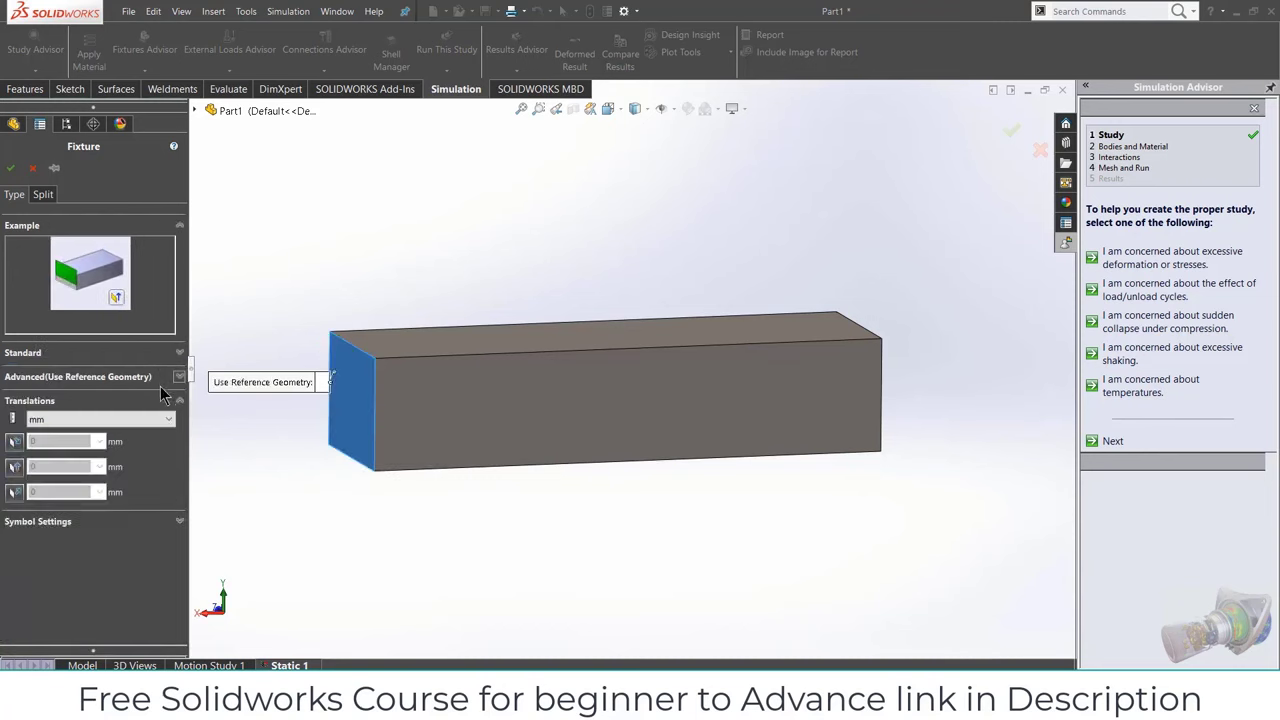
left_click(179, 352)
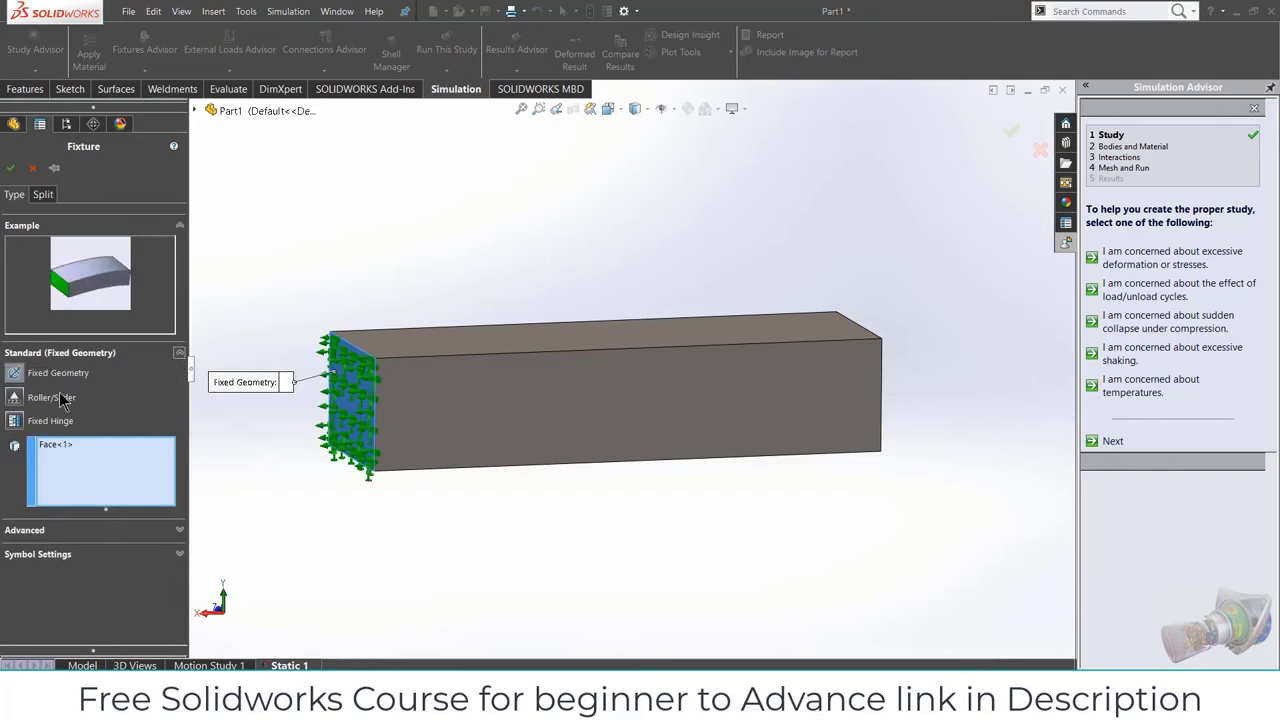
left_click(10, 169)
Step: Examine the available external load types and compare them with the fixture types
middle_click_drag(633, 247, 690, 286)
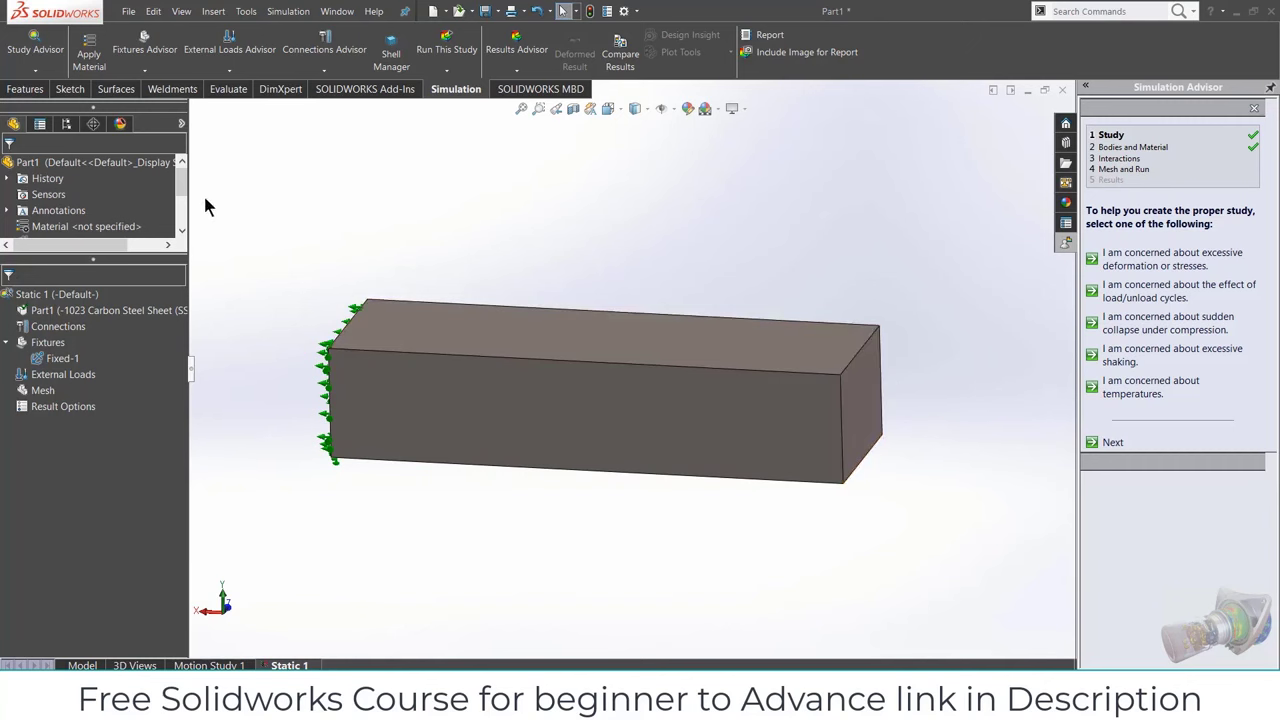
right_click(44, 374)
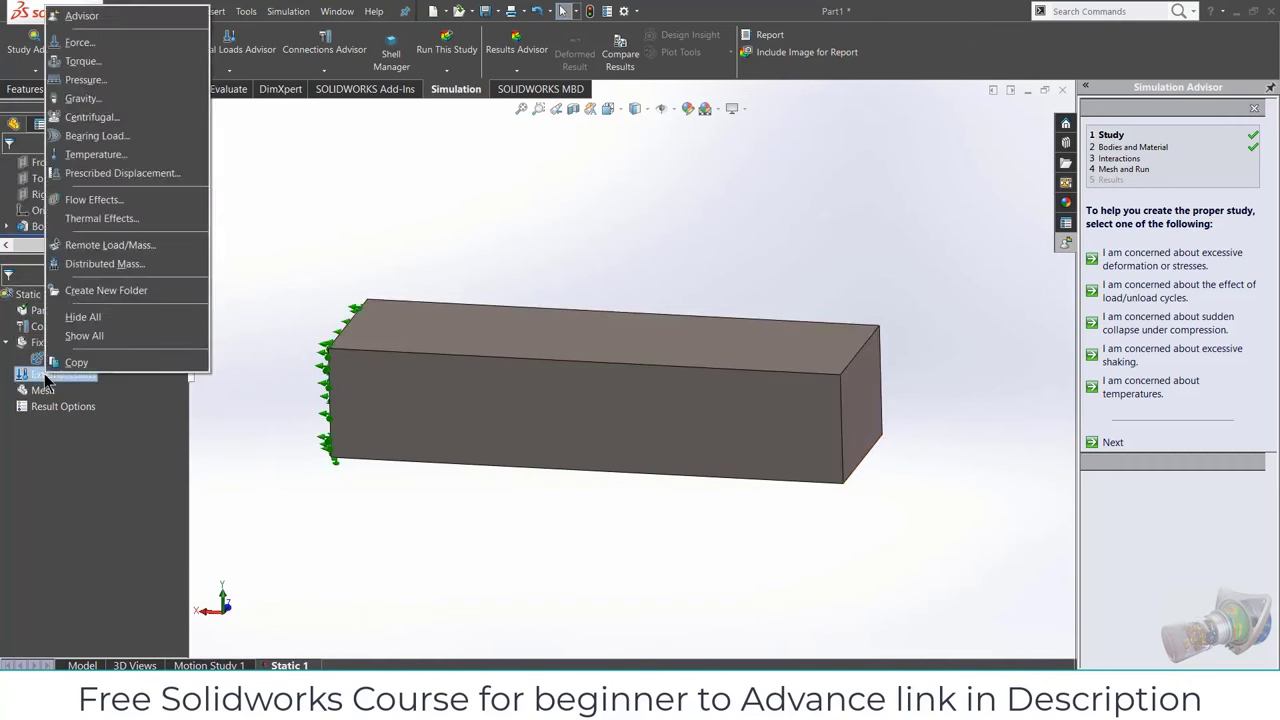
left_click(463, 158)
left_click(229, 70)
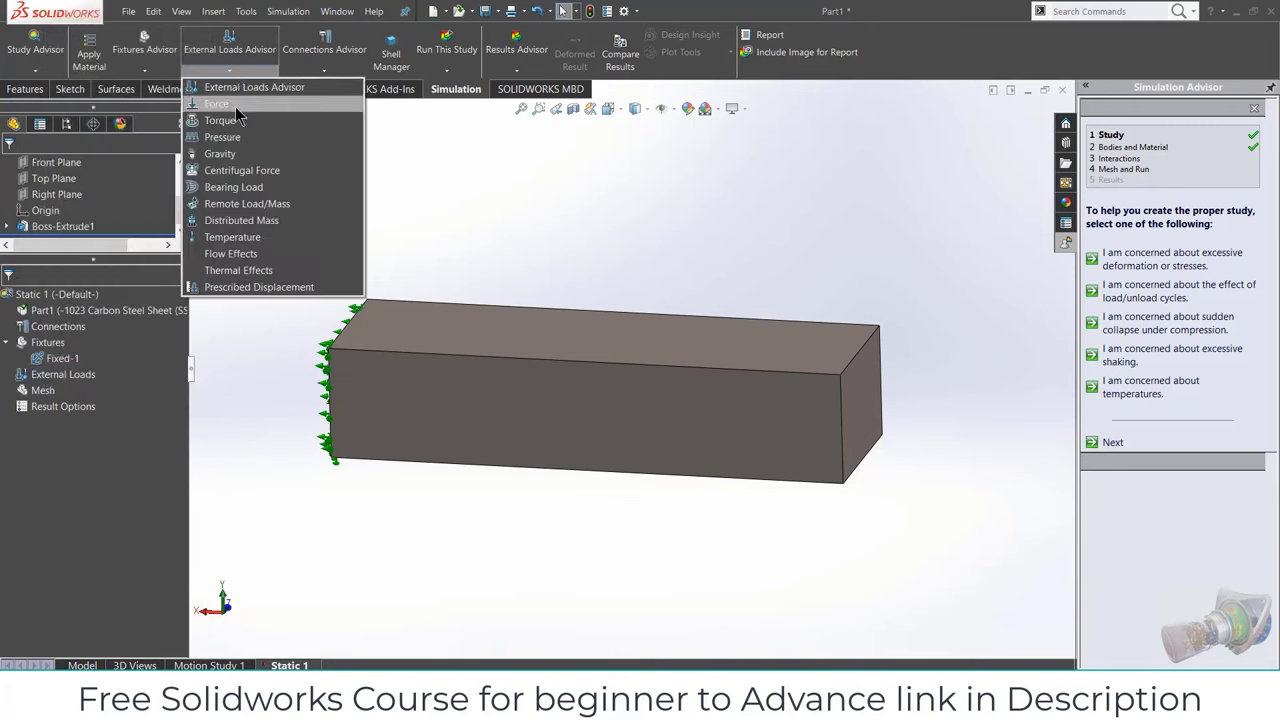
left_click(145, 70)
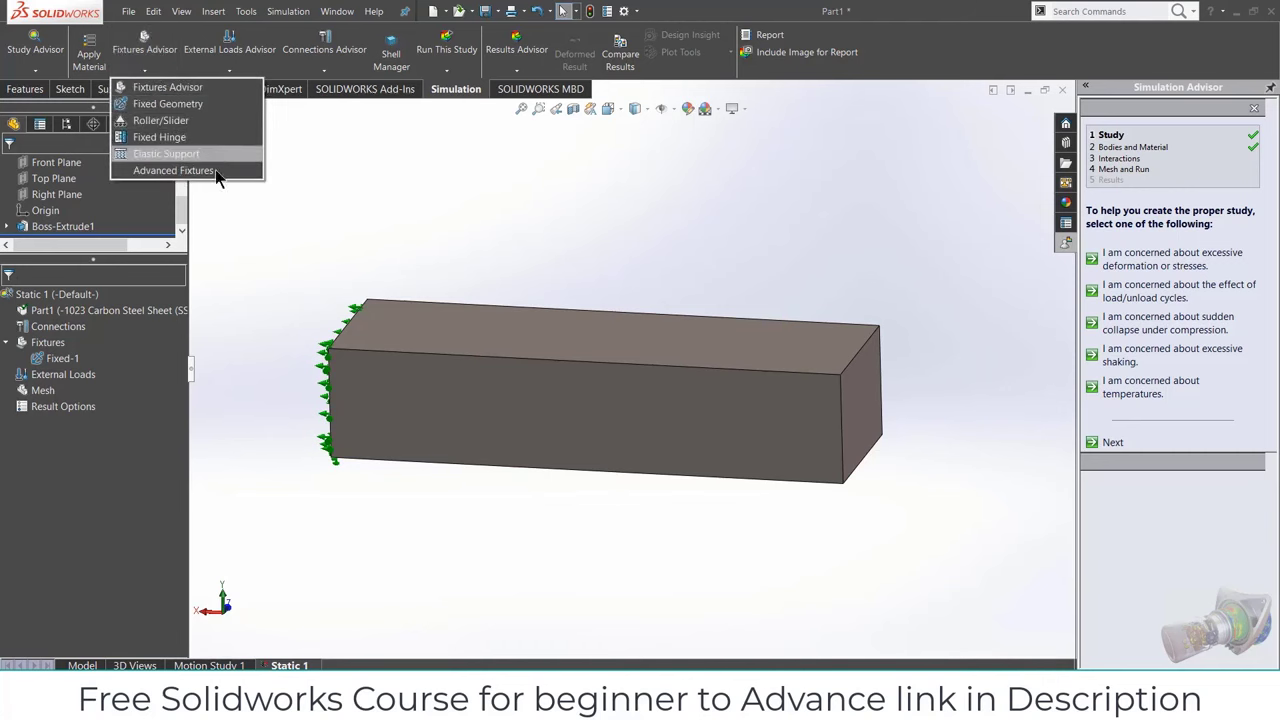
left_click(247, 77)
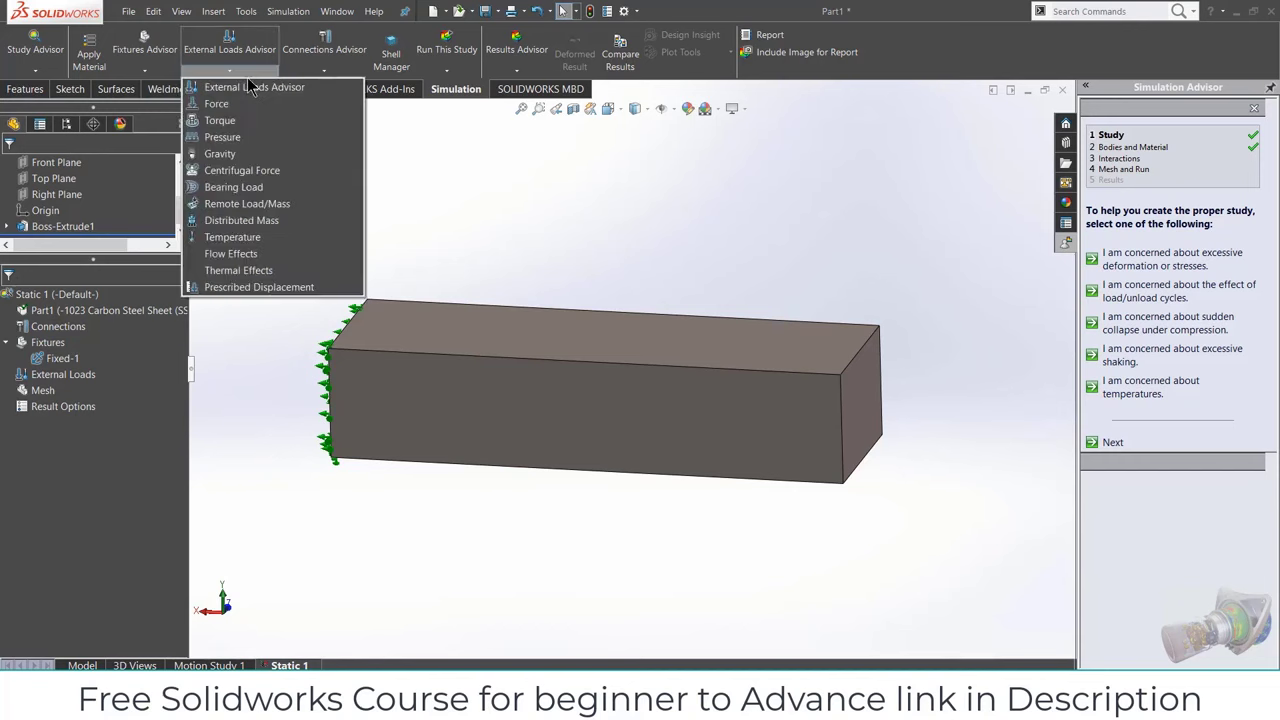
Step: Start a force on the upper edge of the block's free end, using the adjoining vertical edge as its selected direction
left_click(248, 101)
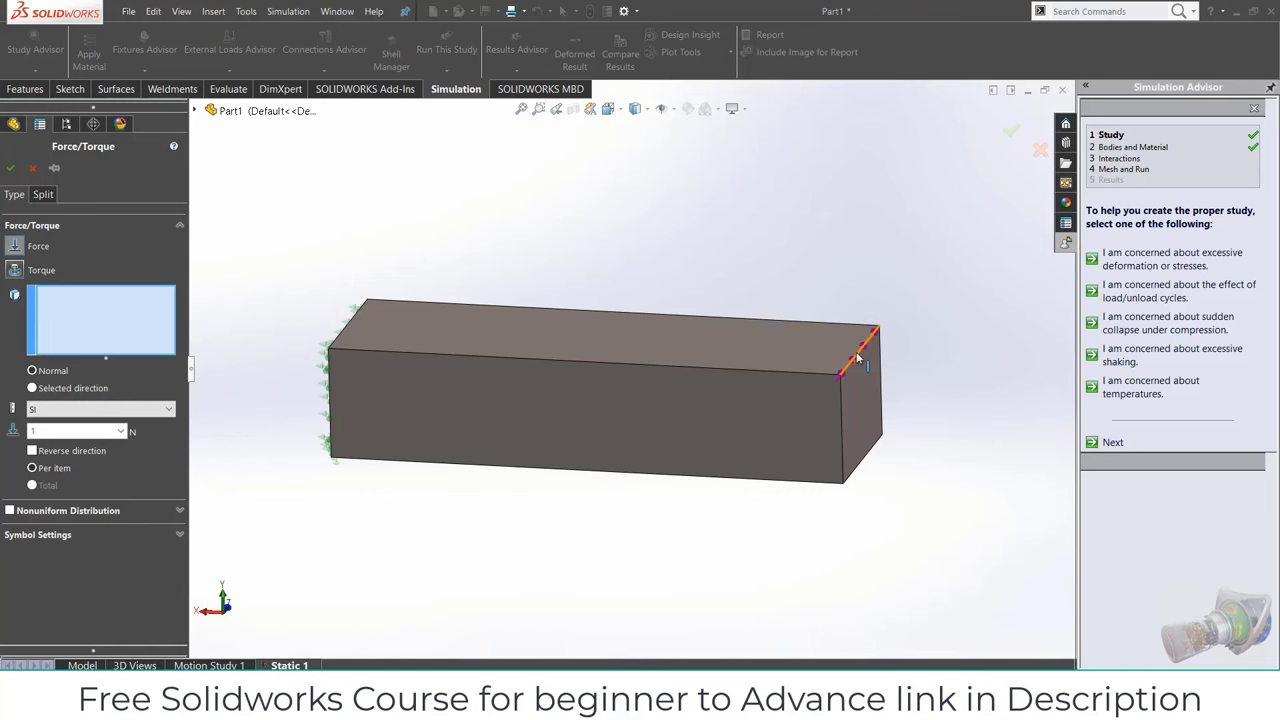
left_click(858, 358)
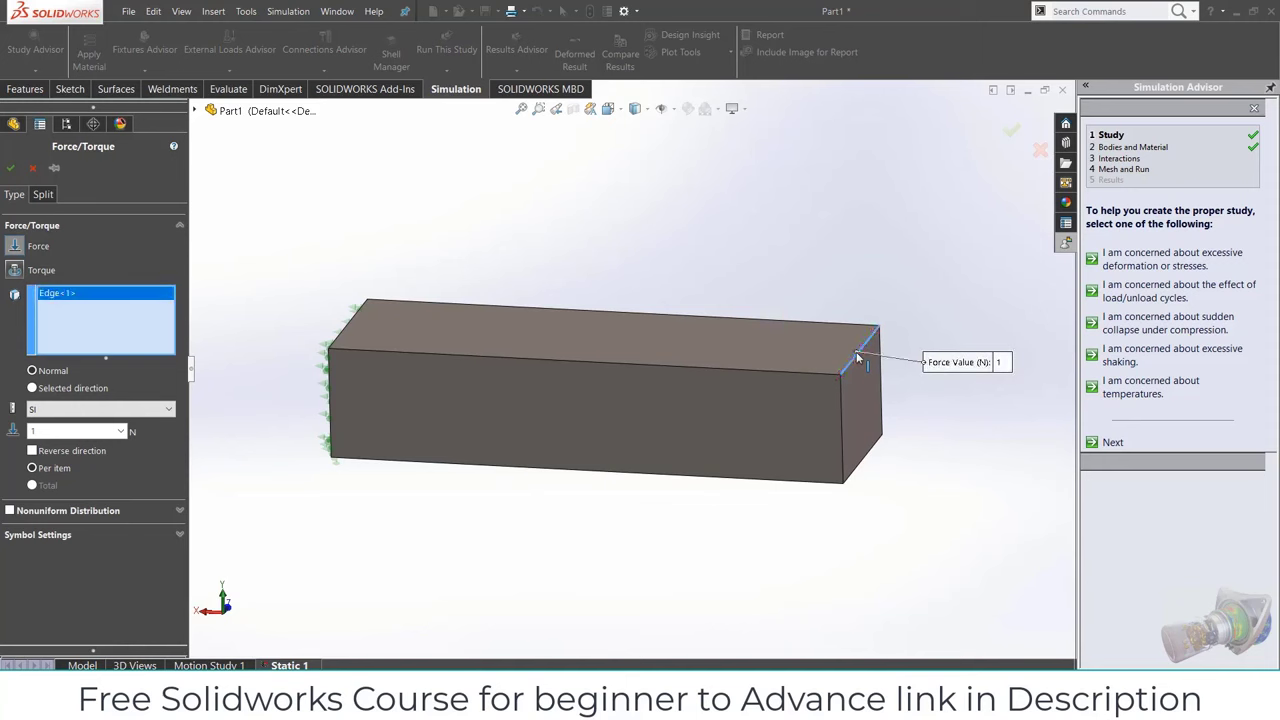
middle_click_drag(905, 420, 920, 451)
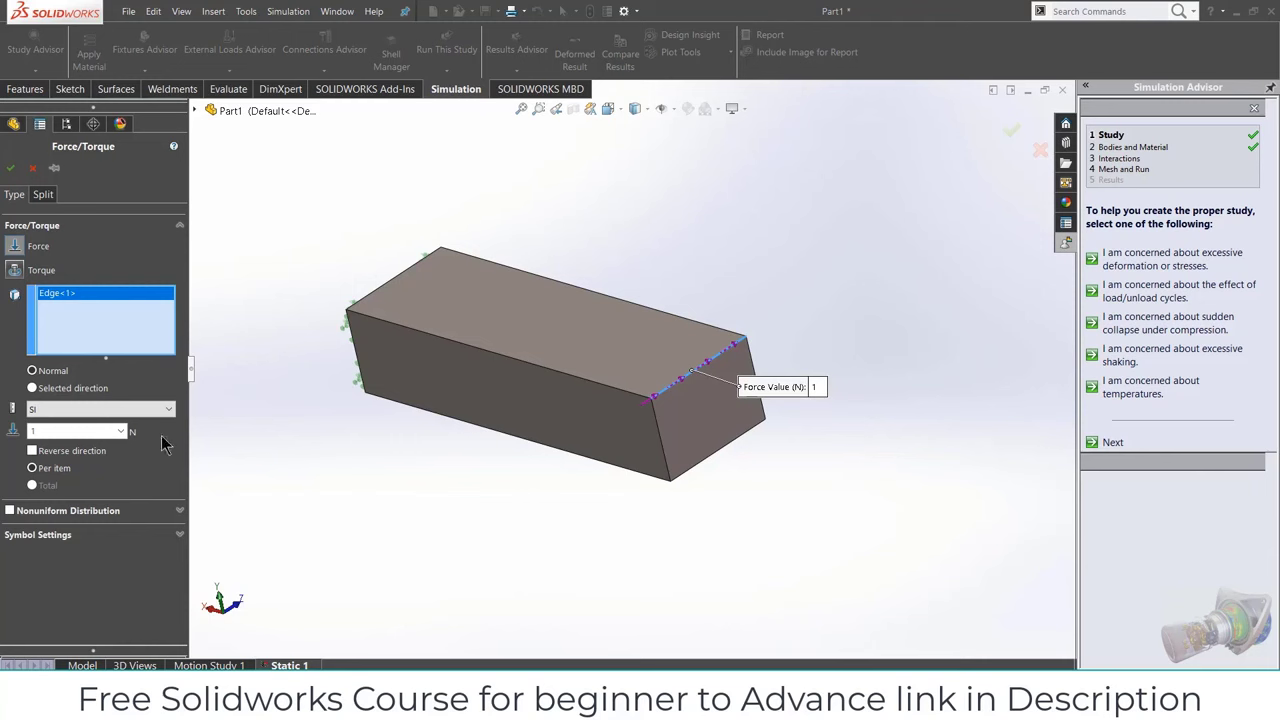
left_click(32, 389)
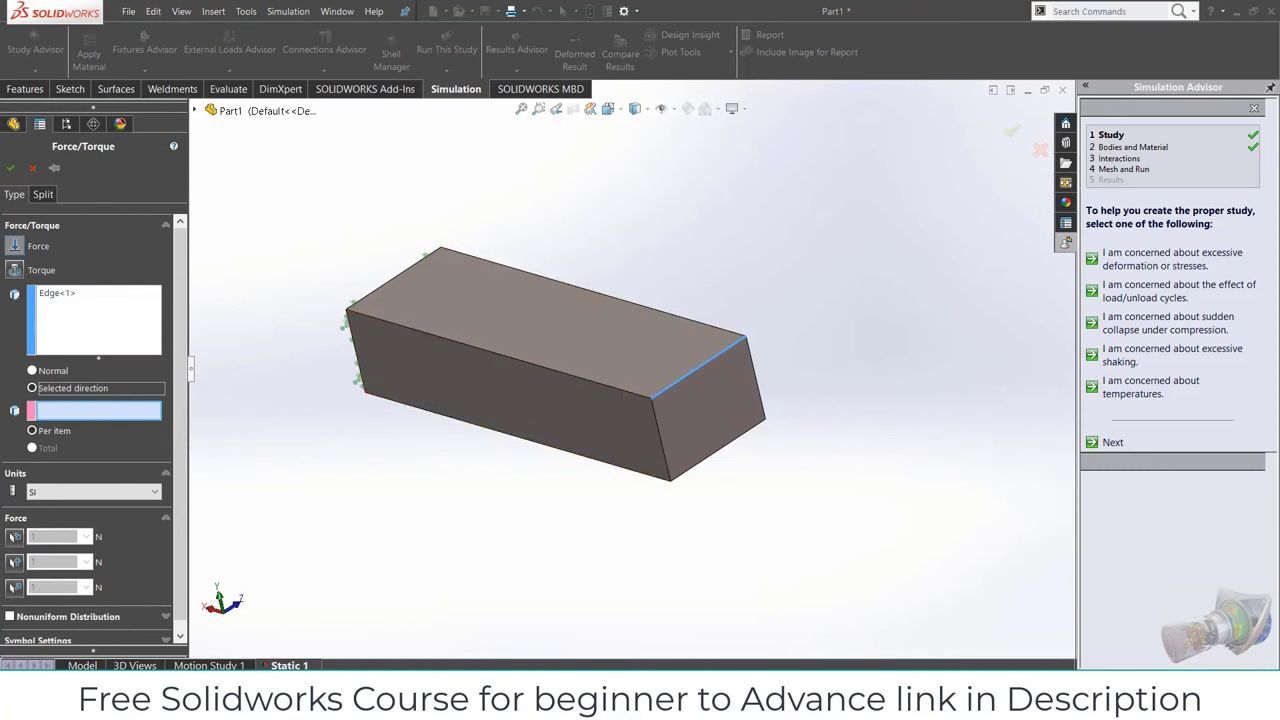
left_click(667, 458)
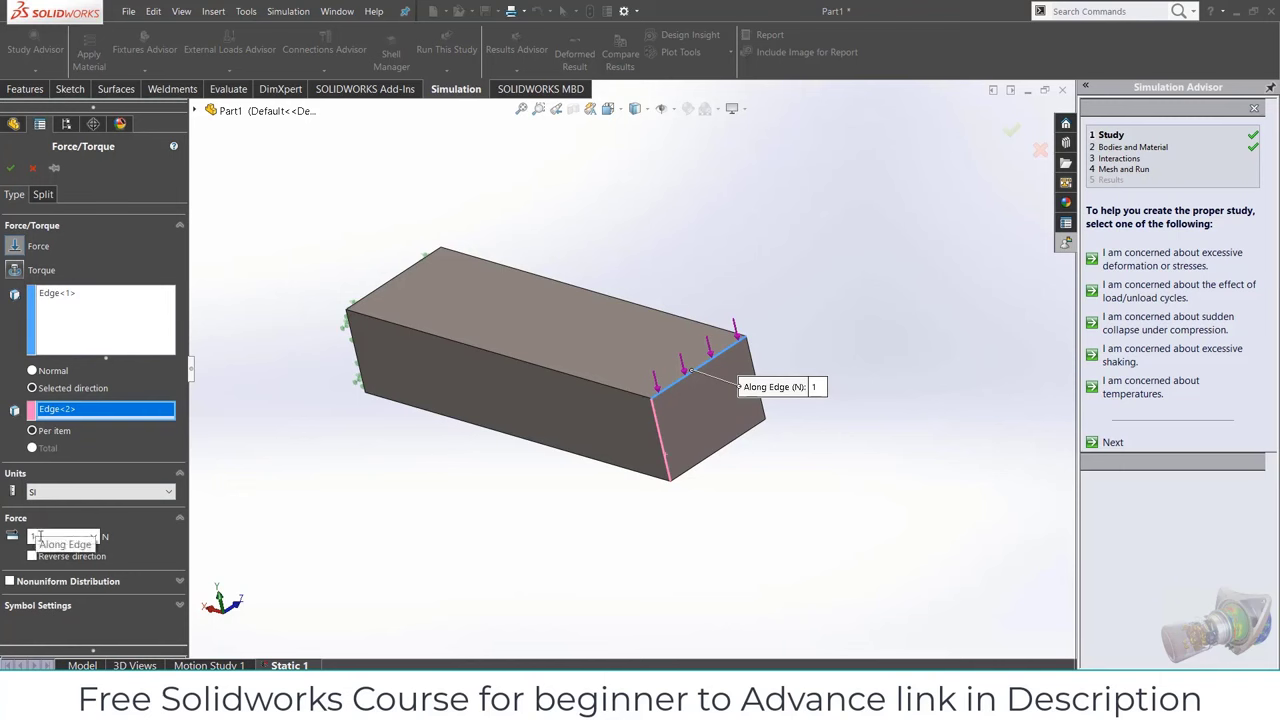
Step: Set the force along the edge to 500 N
double_click(40, 537)
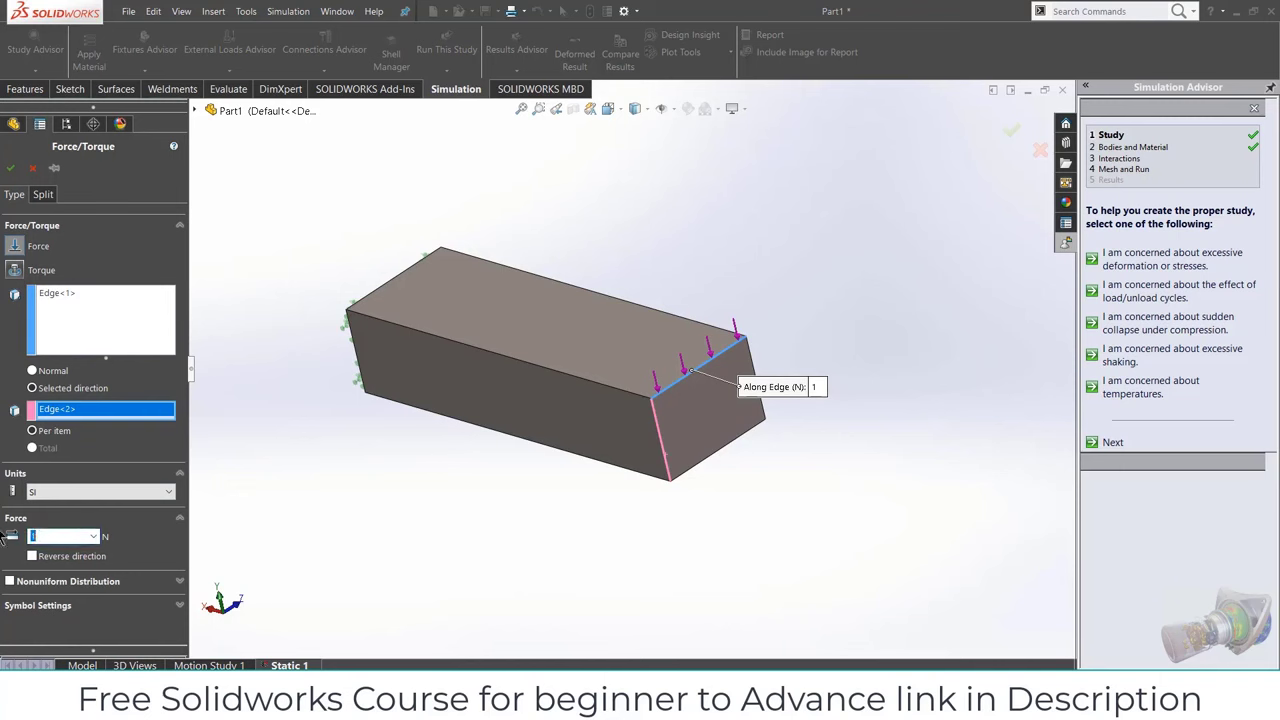
type("500")
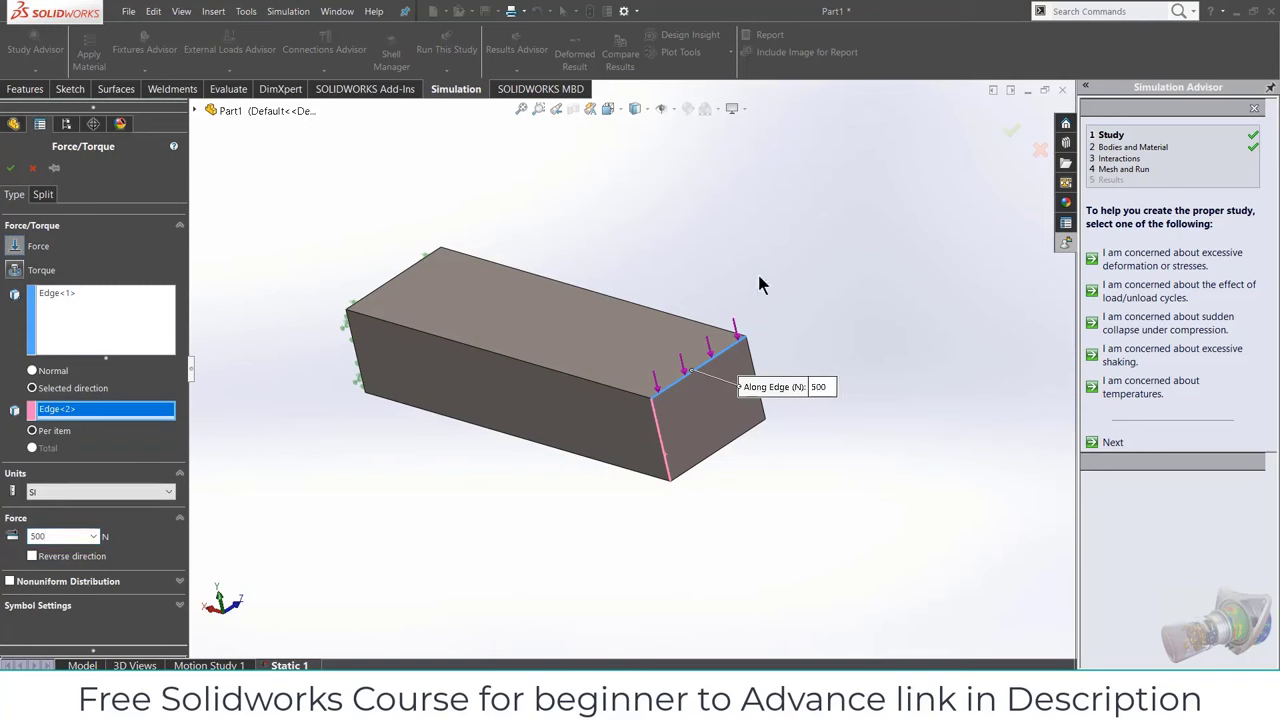
middle_click_drag(827, 495, 917, 487)
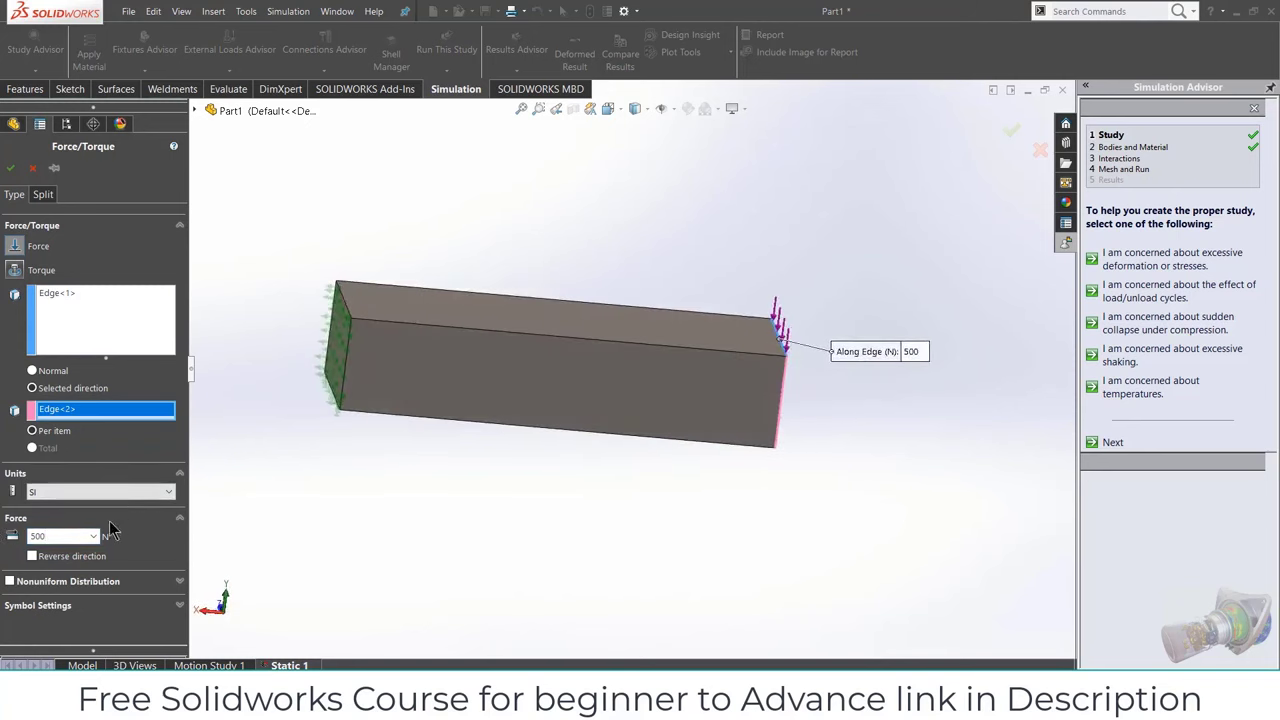
Step: Set the force along the edge to 30 N and apply the load to the free end
double_click(62, 537)
type("30")
middle_click_drag(938, 480, 908, 468)
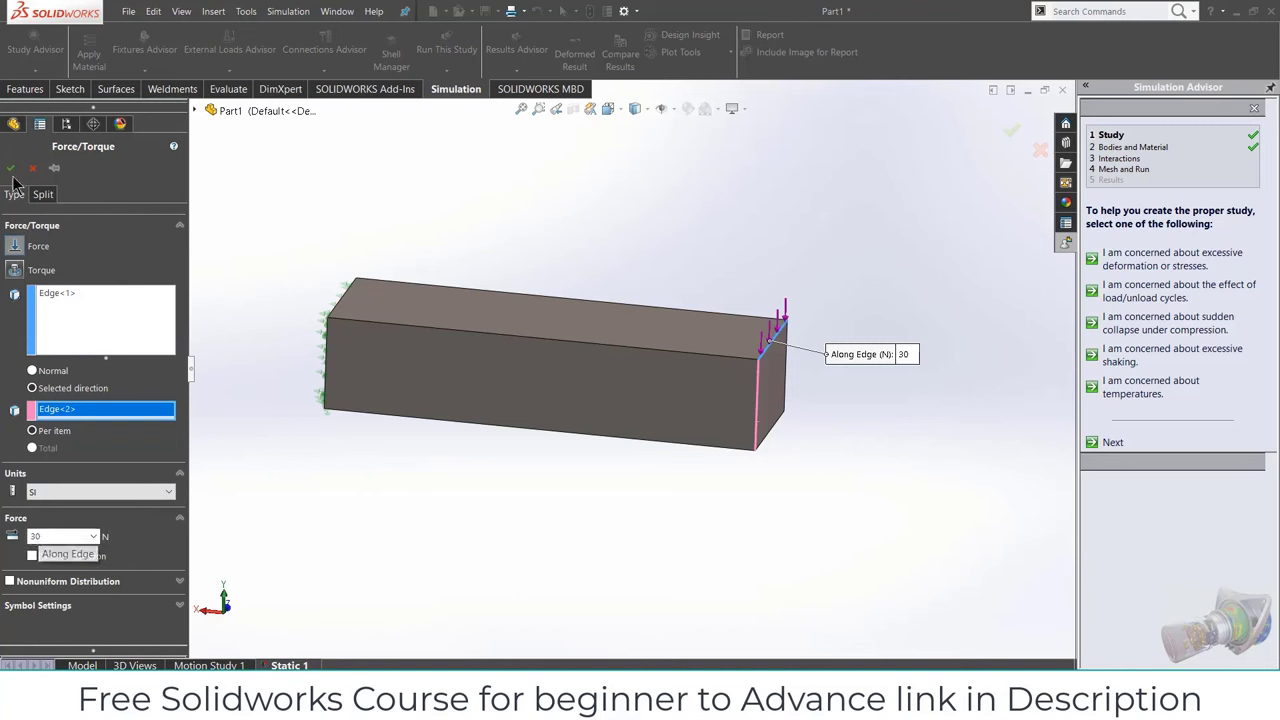
mouse_move(14, 176)
key("Return")
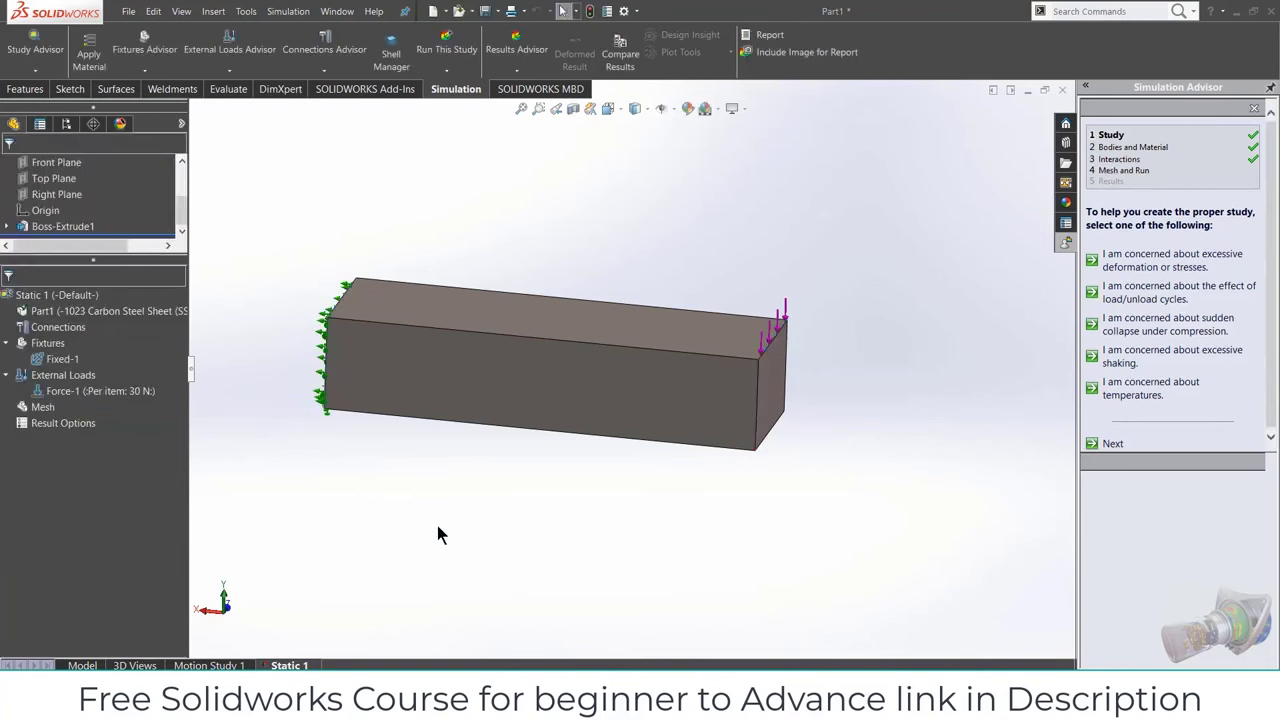
Step: Create a solid mesh of the block with the mesh density about three-quarters of the way towards Fine
middle_click_drag(640, 463, 660, 480)
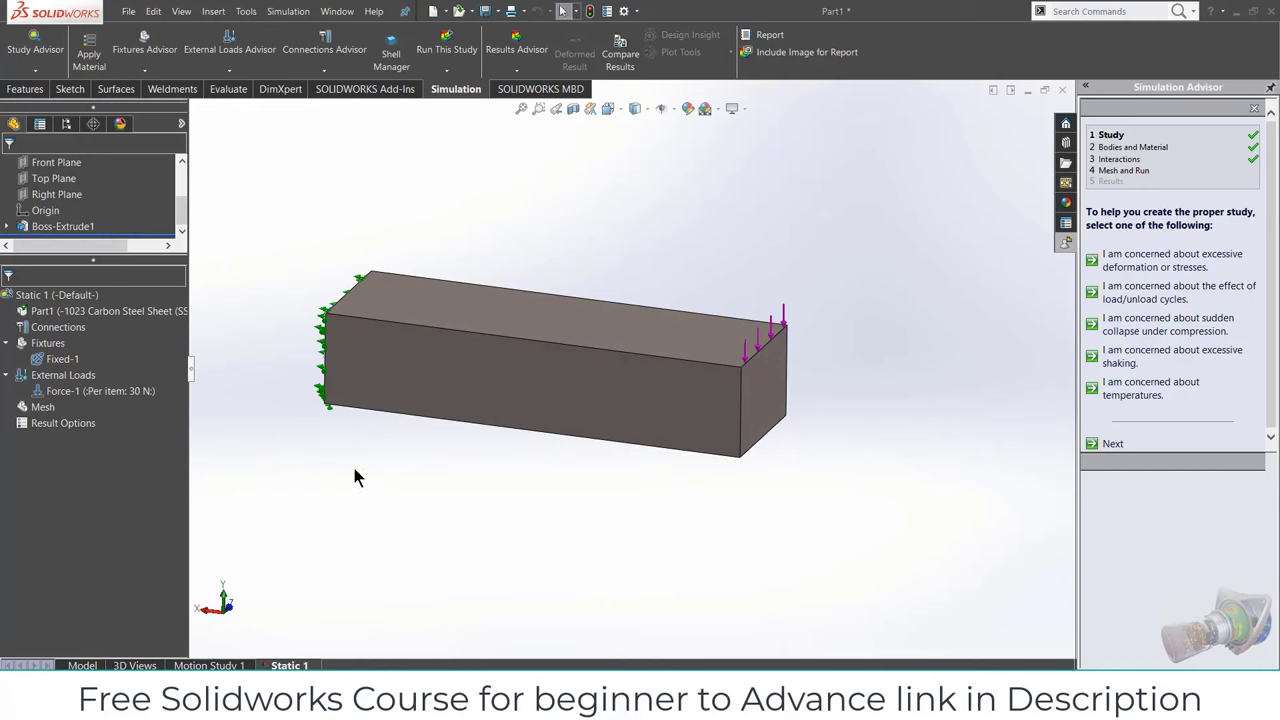
right_click(48, 407)
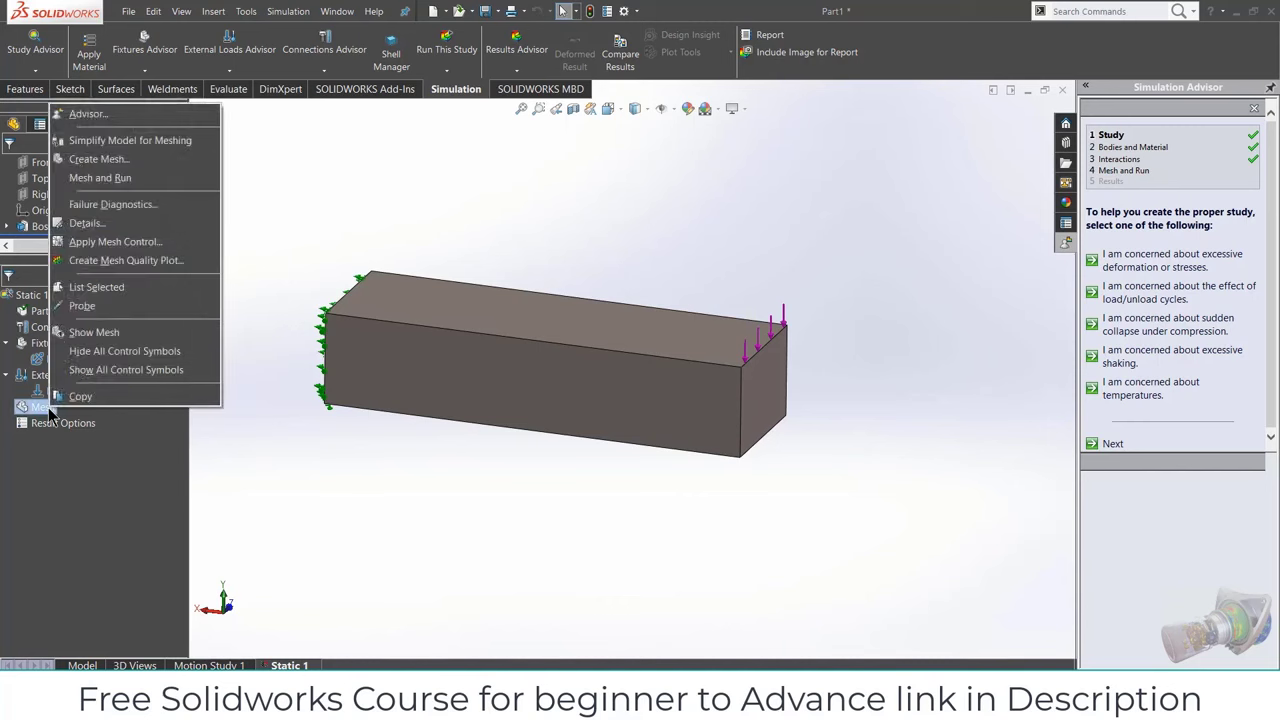
left_click(99, 159)
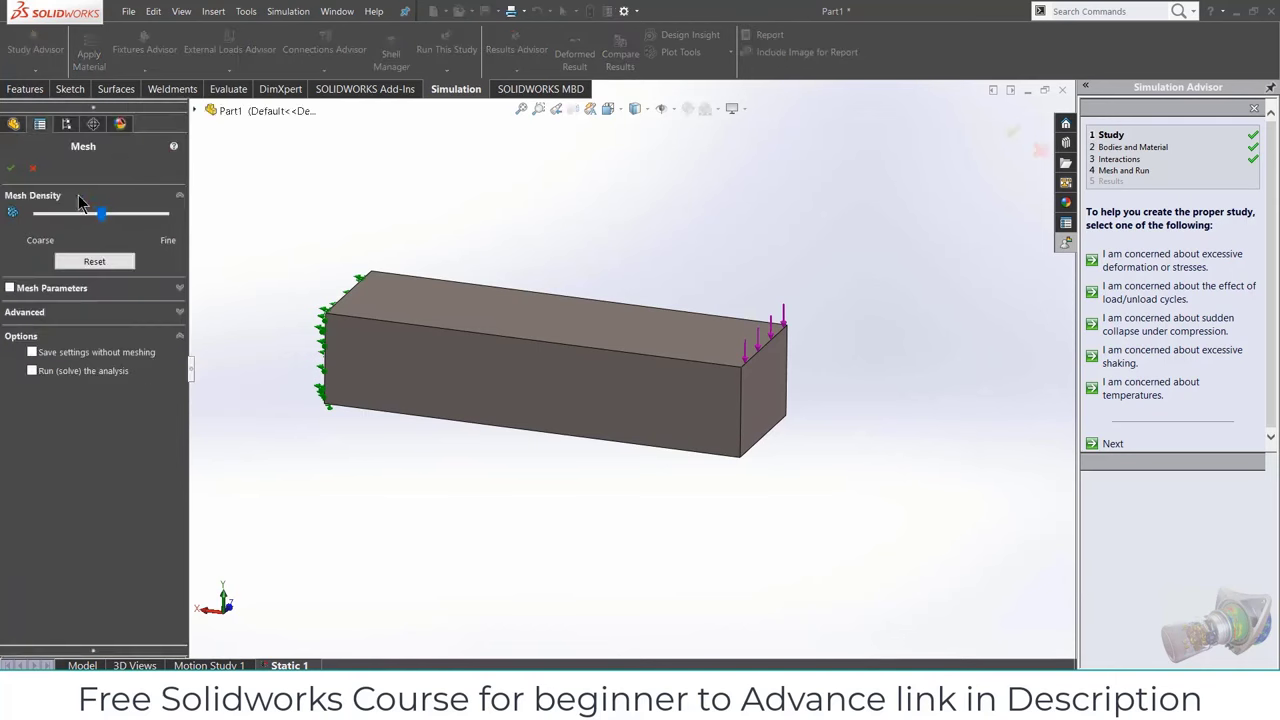
left_click_drag(102, 216, 140, 225)
left_click(10, 168)
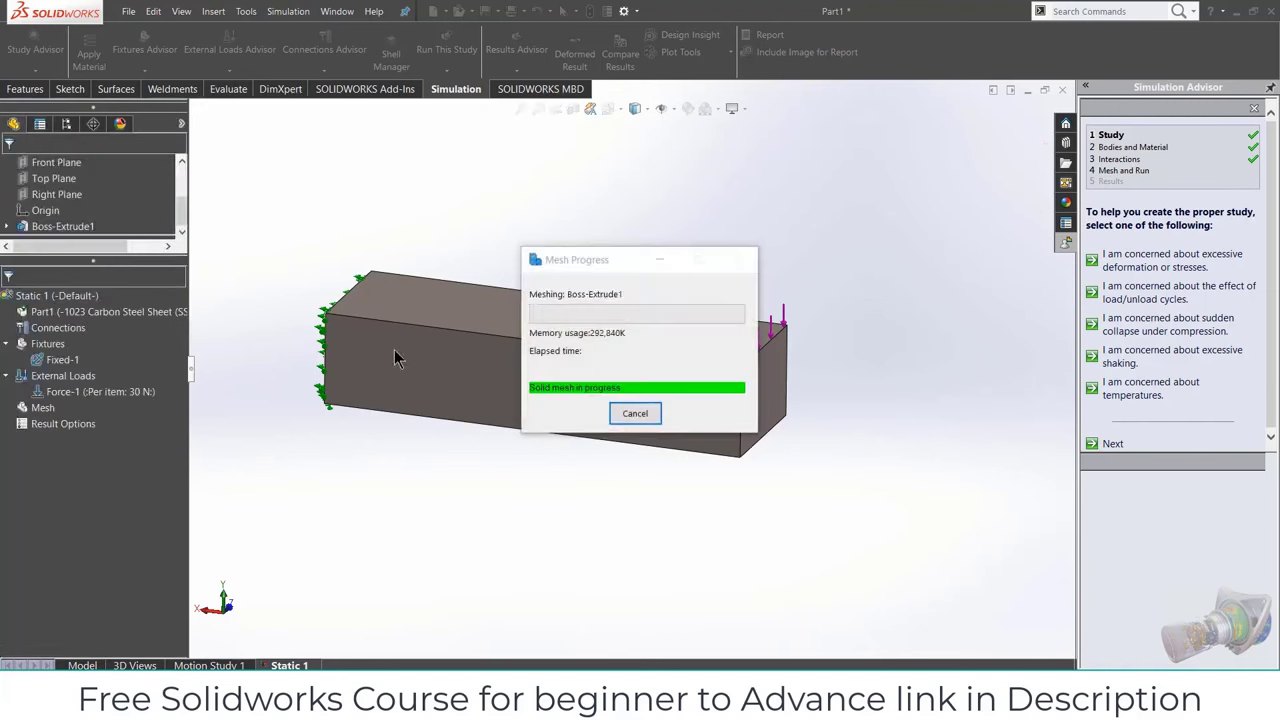
Step: Inspect the block's mesh, then remesh it with the mesh density set about a quarter of the way from Coarse
scroll(724, 349, "down", 3)
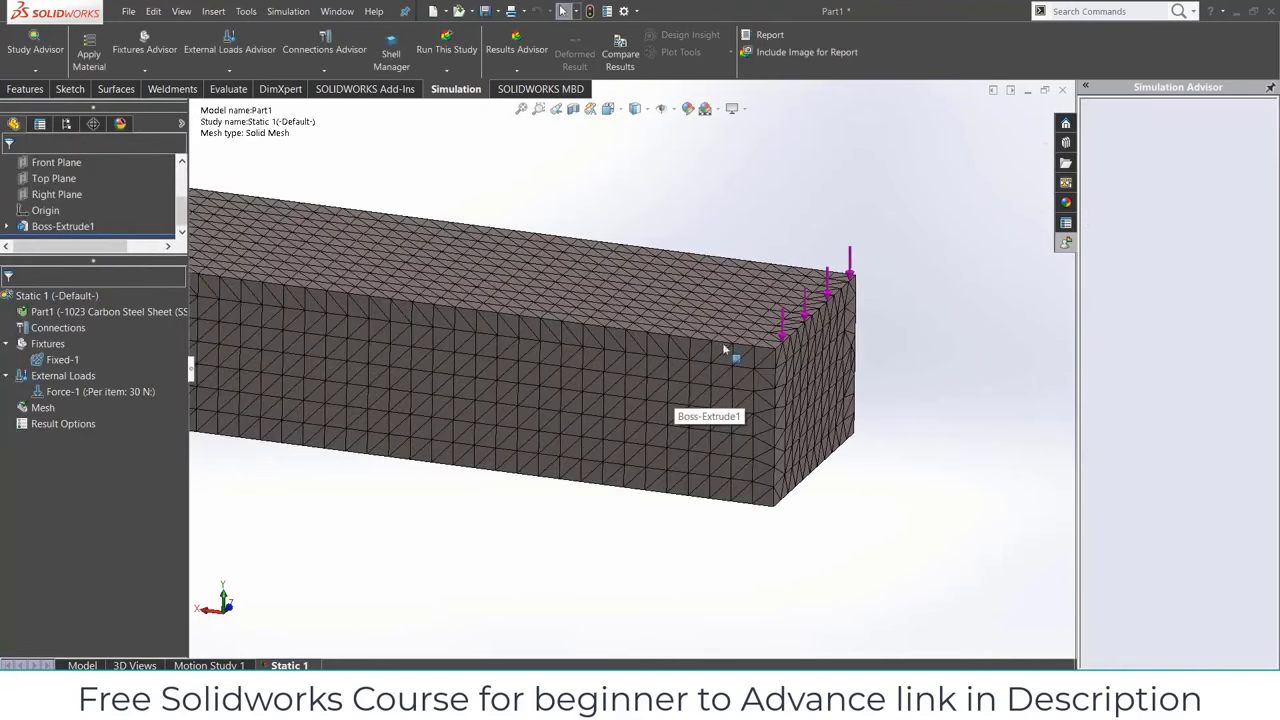
scroll(694, 342, "up", 3)
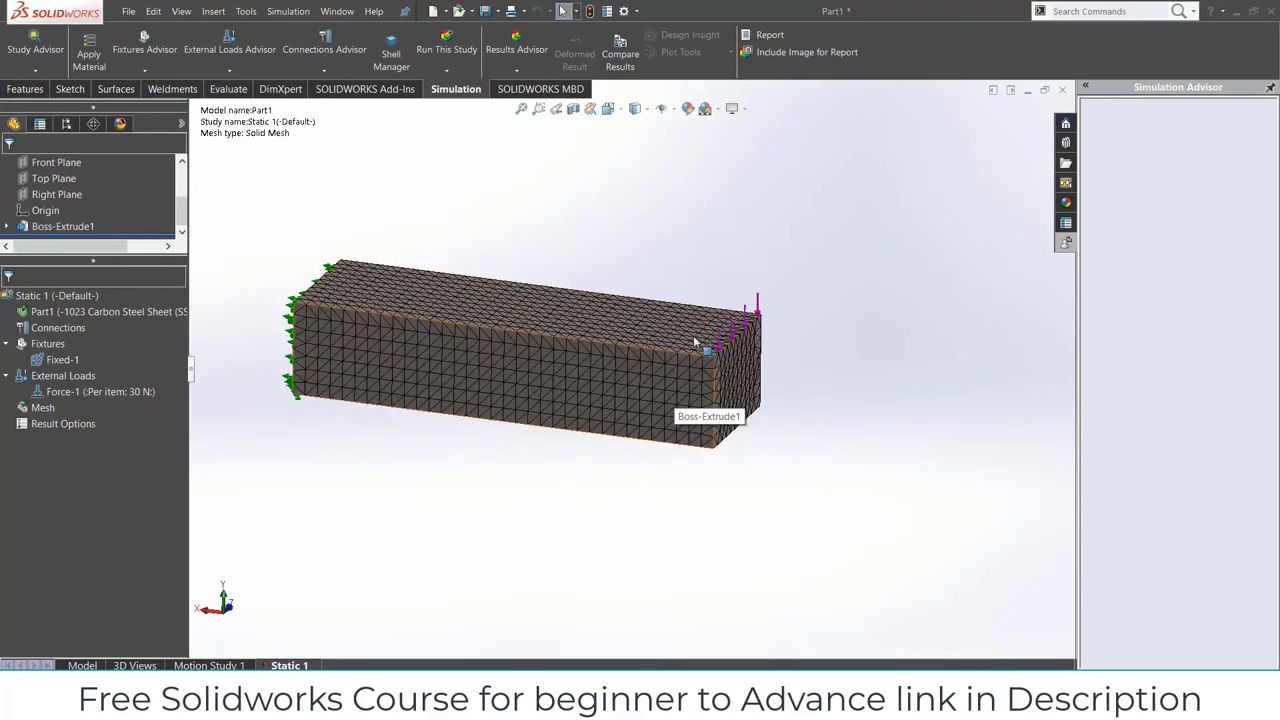
middle_click_drag(609, 354, 640, 369)
right_click(54, 402)
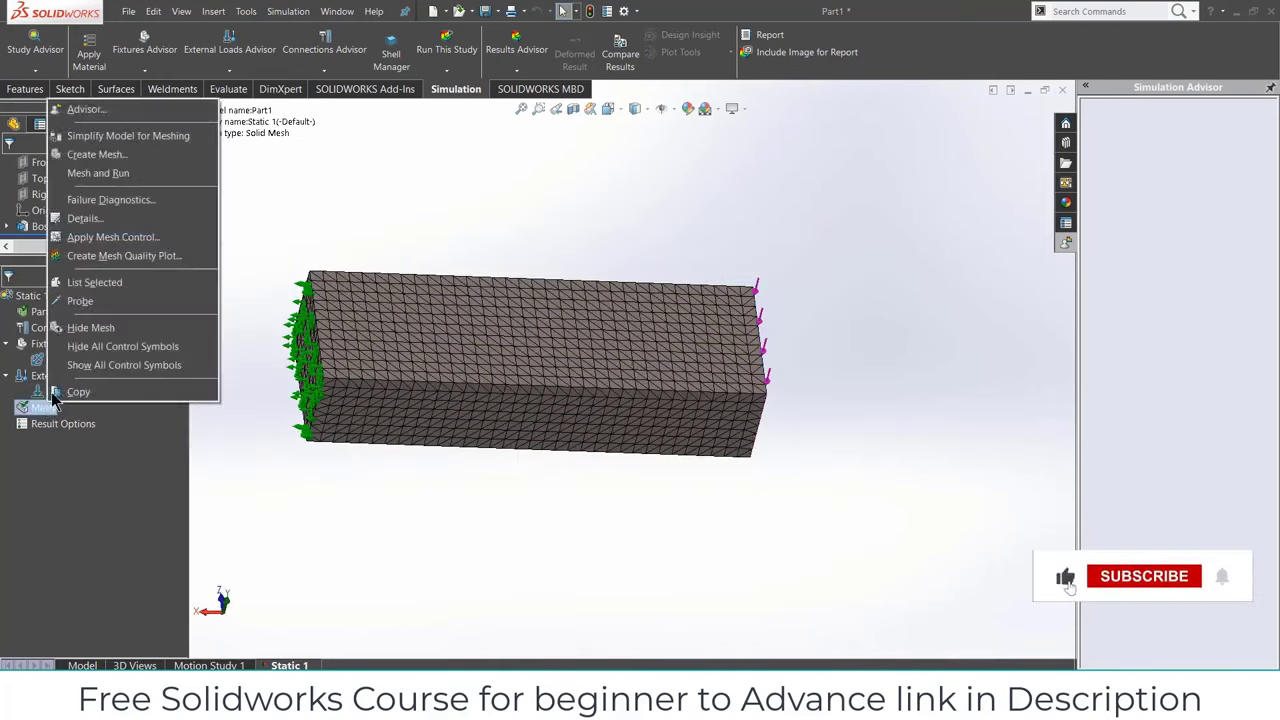
left_click(97, 155)
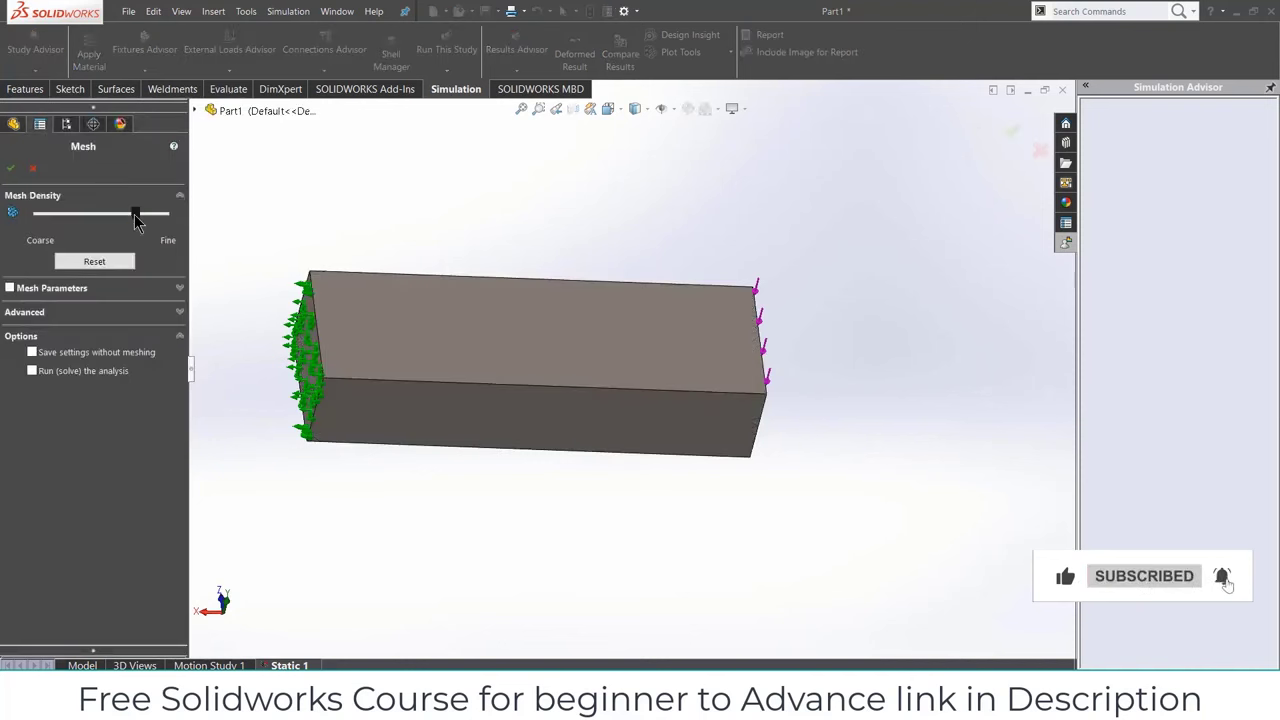
left_click_drag(137, 221, 66, 218)
left_click(11, 168)
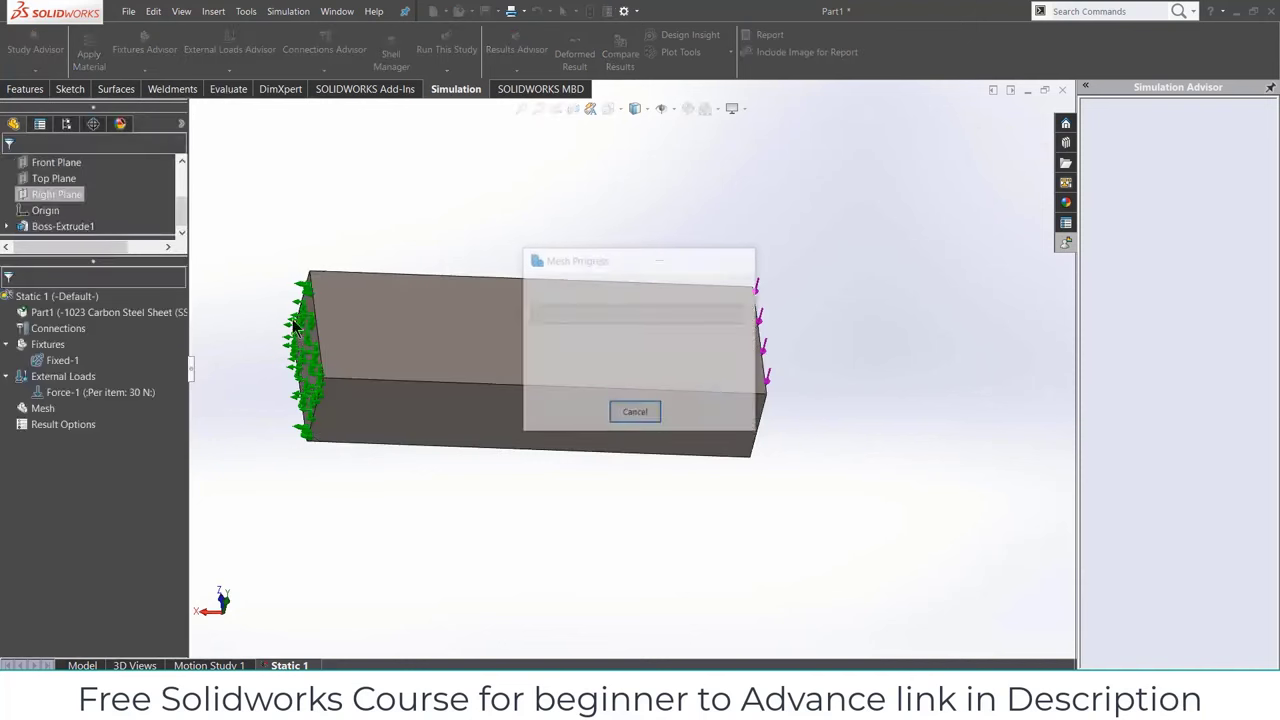
Step: Remesh the block with the mesh density set about four-fifths of the way from Coarse towards Fine
middle_click_drag(717, 494, 643, 457)
scroll(641, 326, "down", 3)
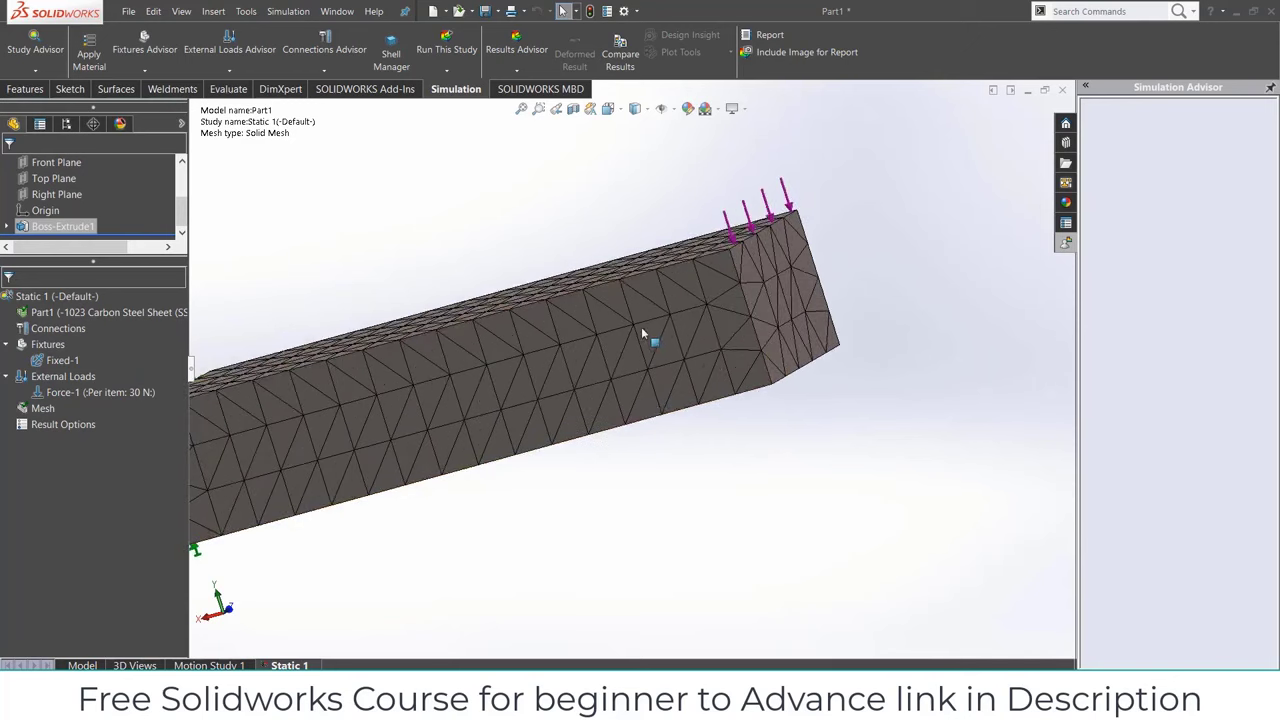
scroll(700, 375, "up", 3)
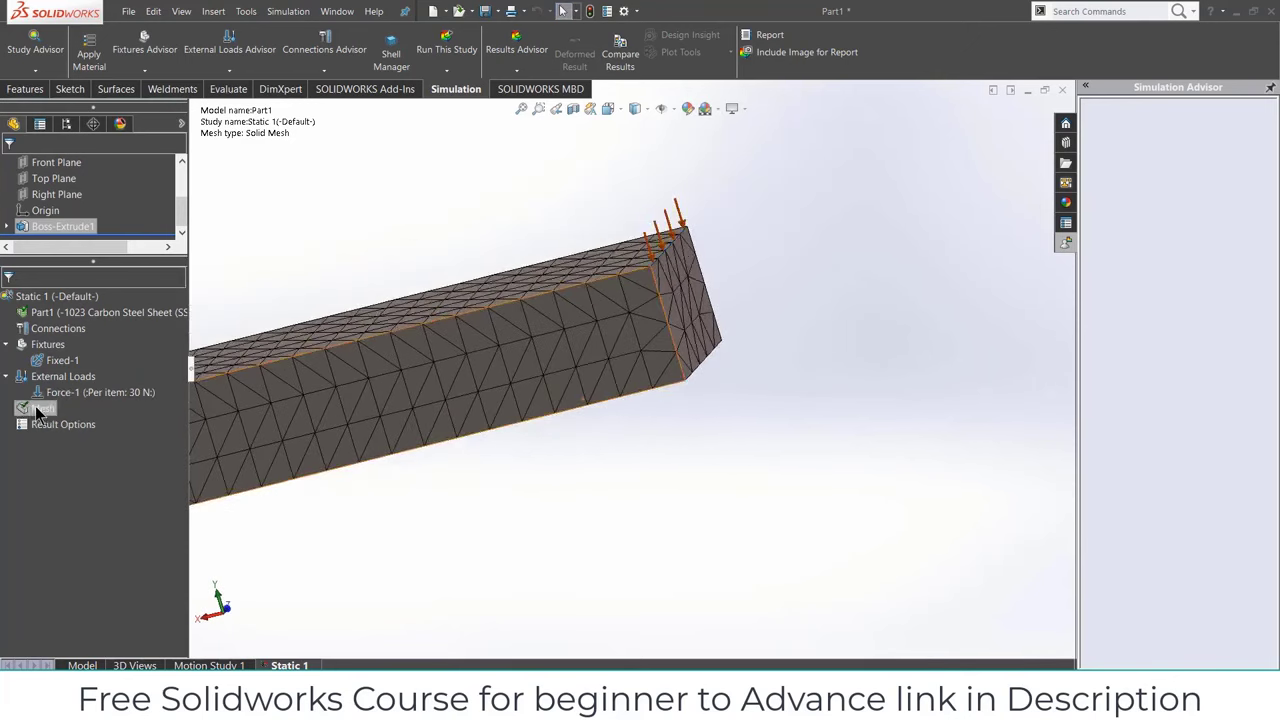
scroll(681, 487, "down", 2)
scroll(681, 487, "up", 3)
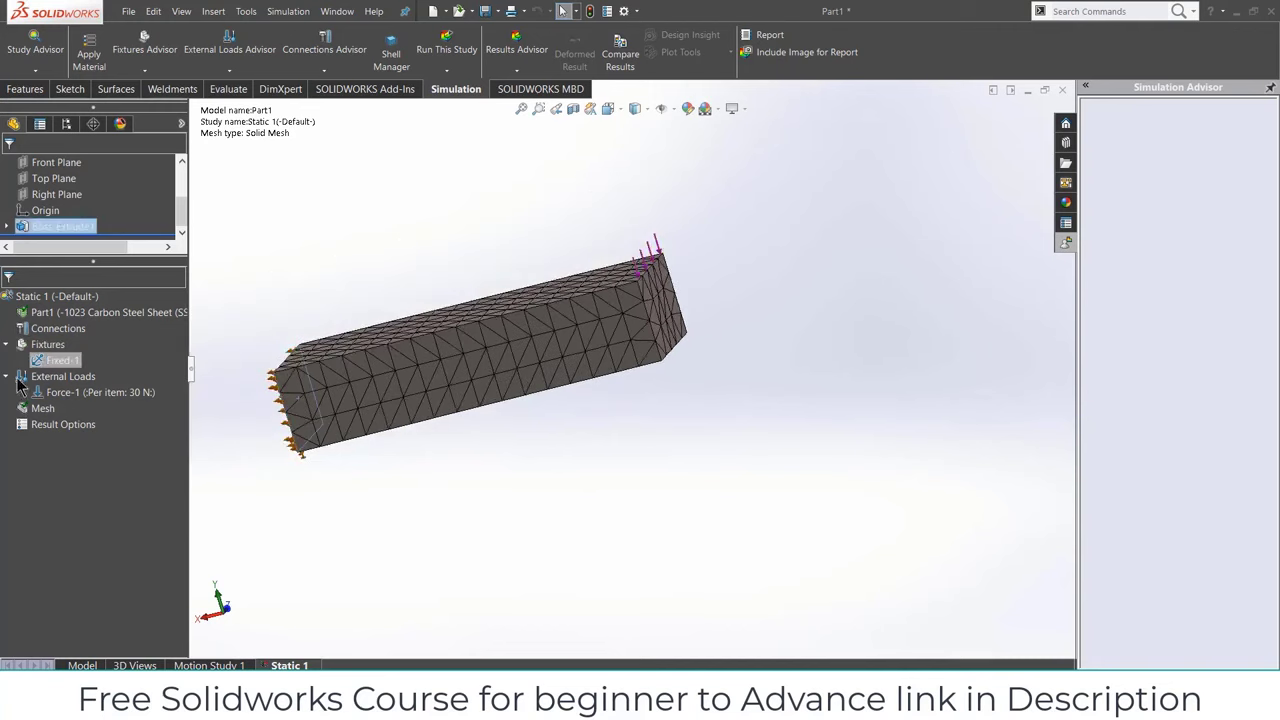
right_click(36, 408)
left_click(80, 158)
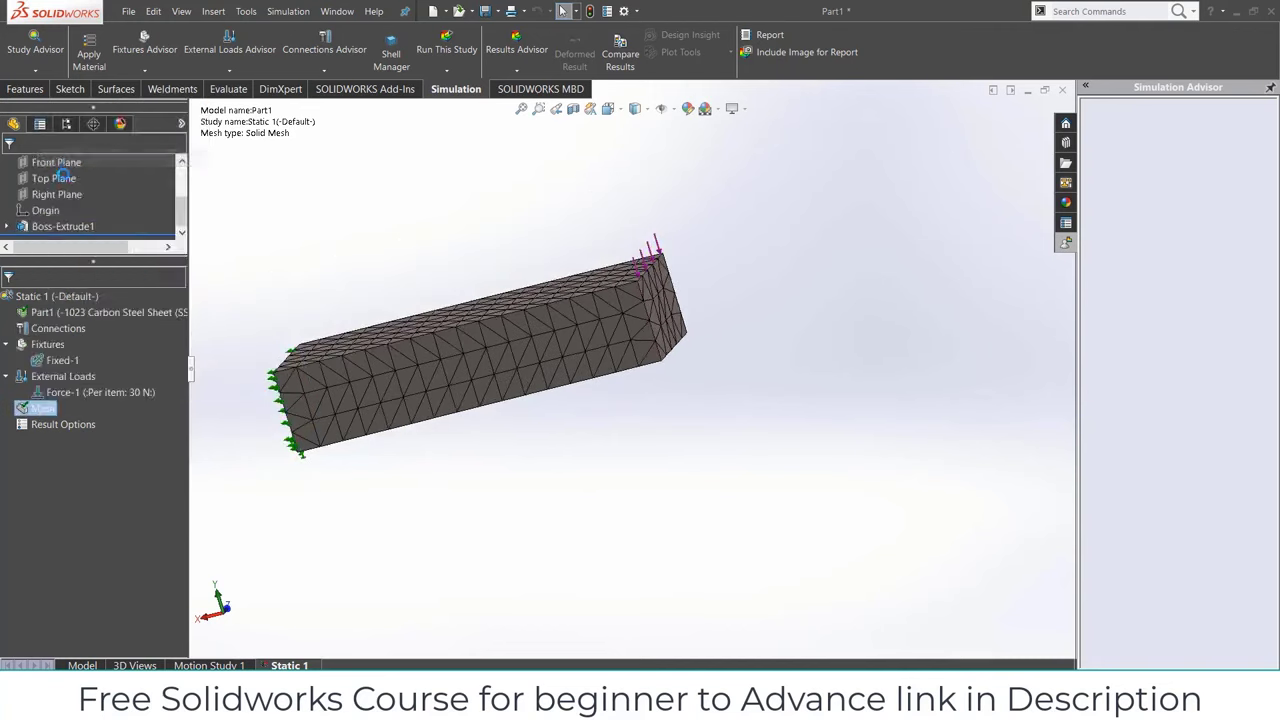
left_click_drag(82, 216, 143, 216)
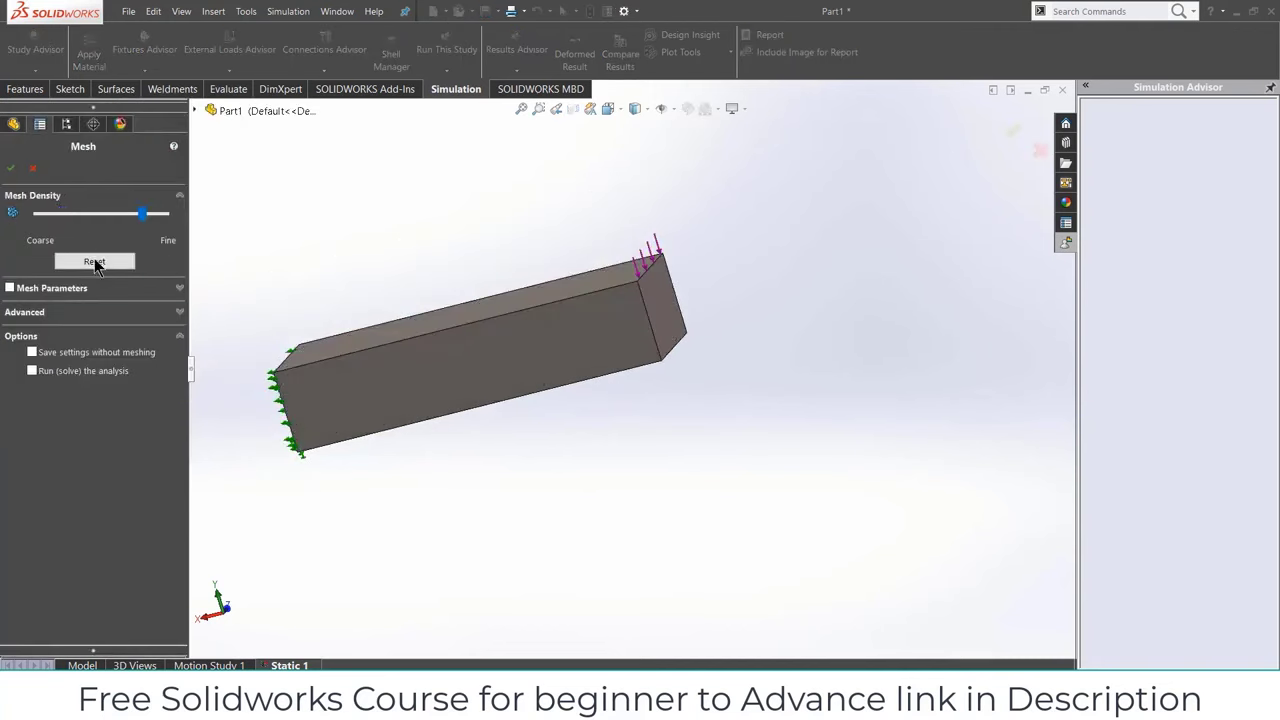
left_click(11, 169)
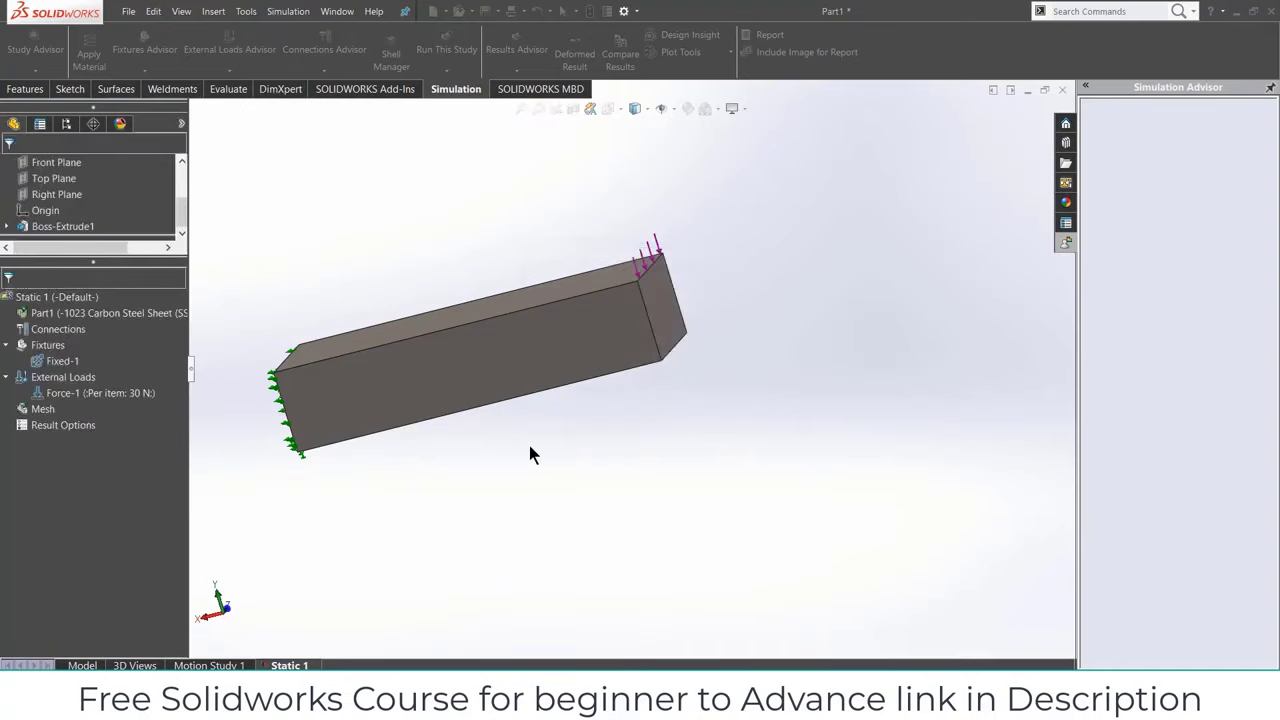
Step: Examine the element pattern of the refined mesh on the block's side and top faces
middle_click_drag(692, 484, 654, 534)
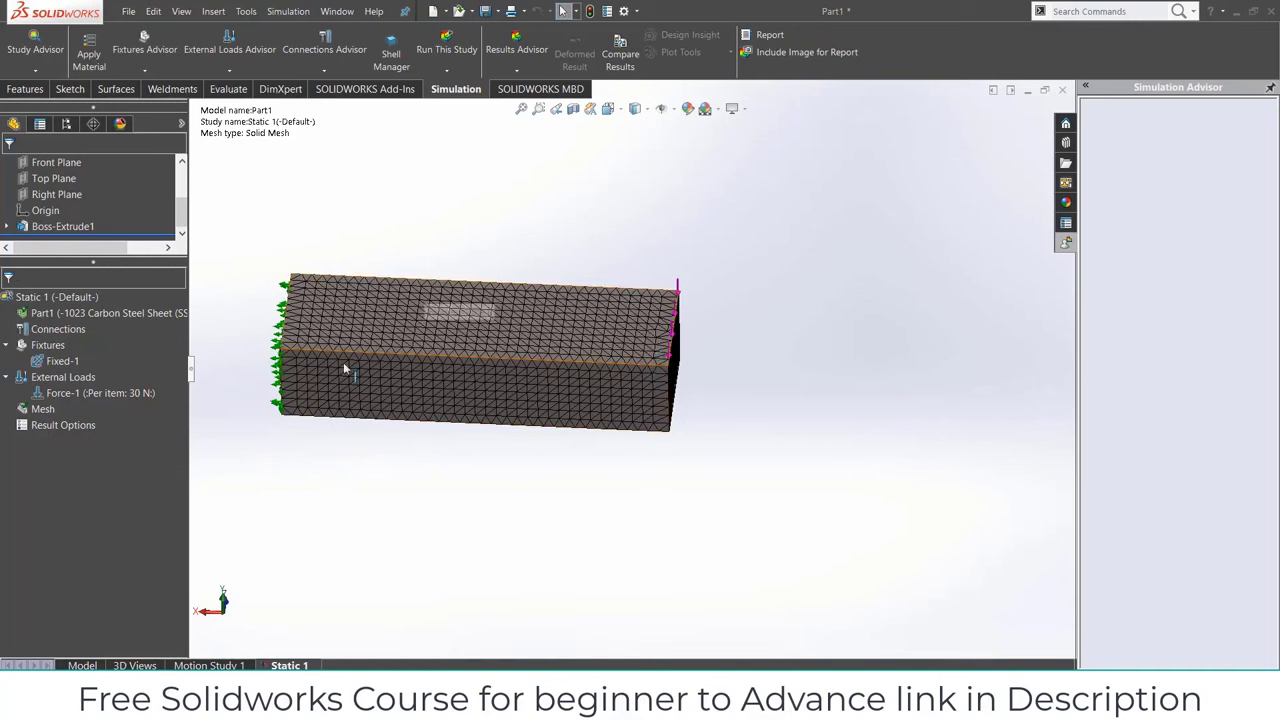
middle_click_drag(658, 464, 569, 331)
scroll(569, 331, "down", 6)
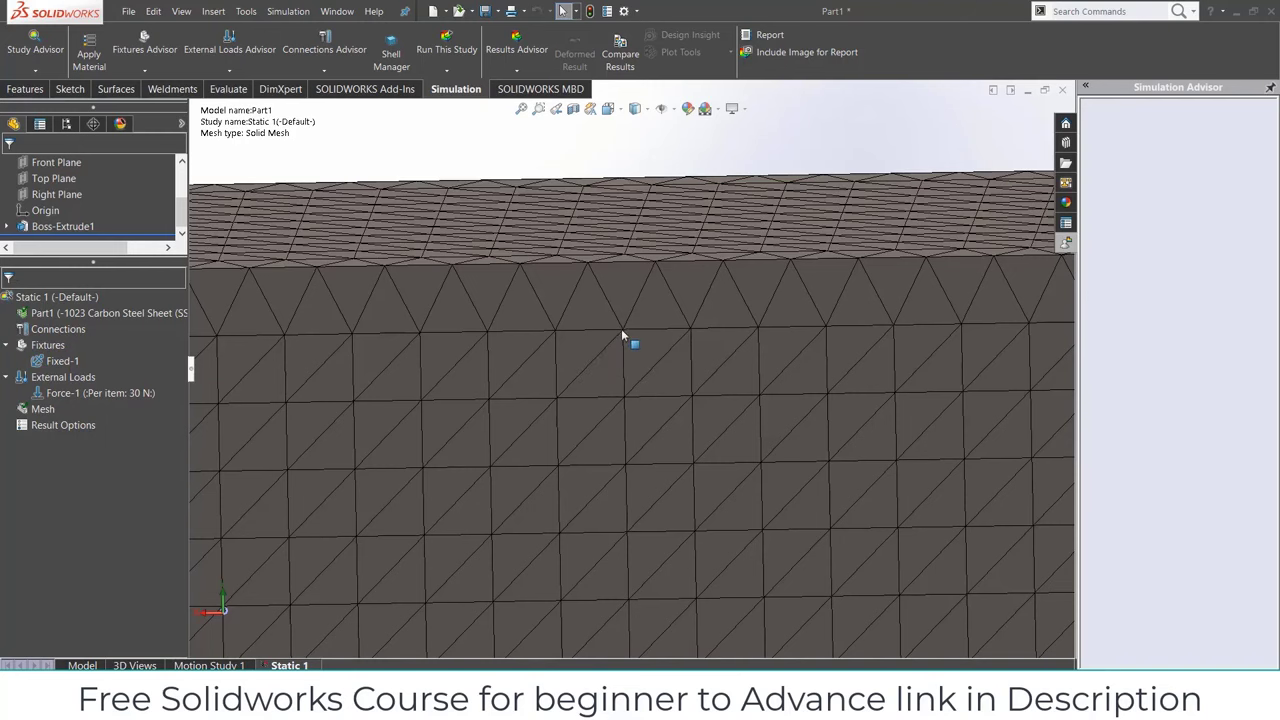
scroll(758, 479, "up", 5)
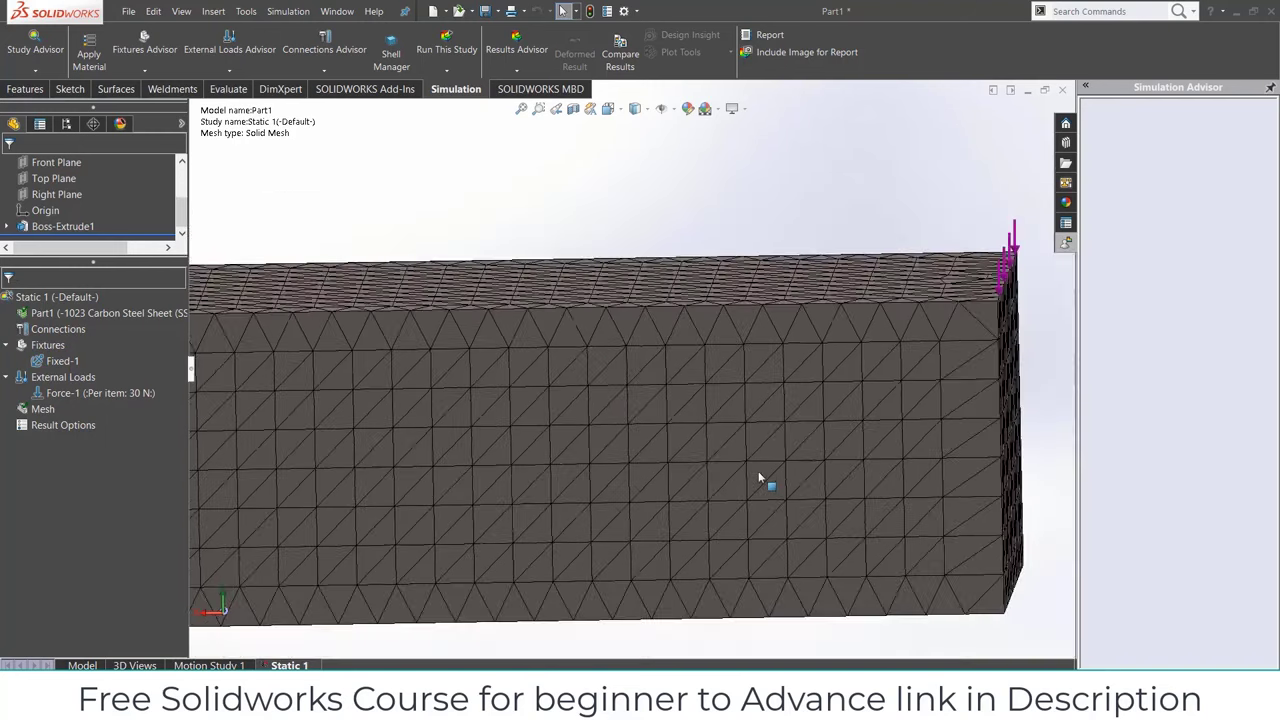
scroll(479, 393, "up", 3)
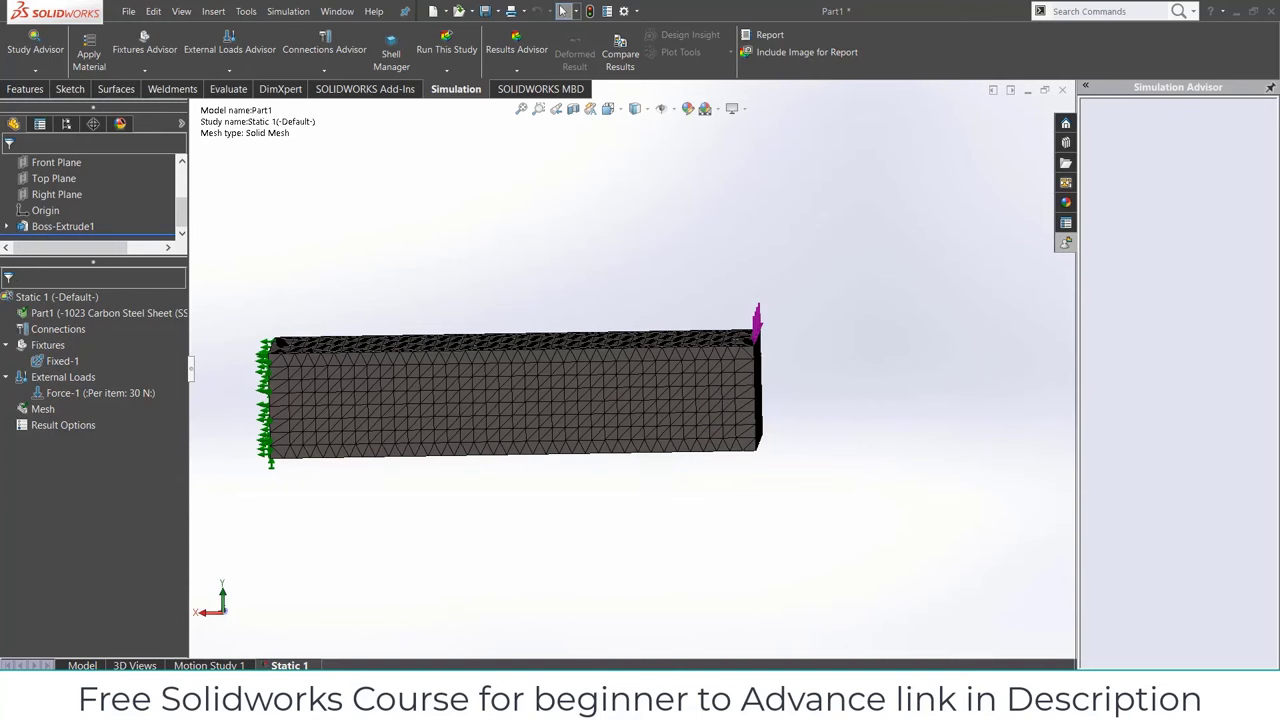
Step: Switch to the Gradient Optimisation notebook in Jupyter, set the sine plot's p to 55, and return to the meshed block in SOLIDWORKS
left_click(663, 614)
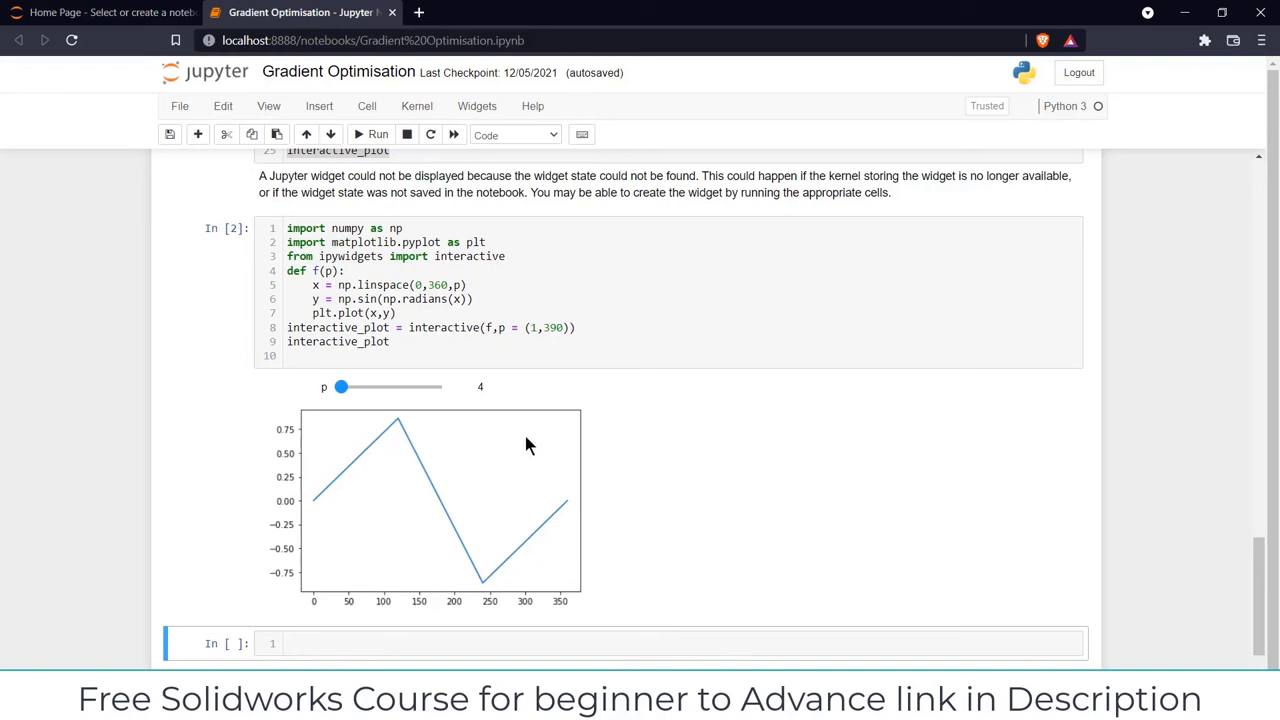
left_click_drag(338, 387, 355, 391)
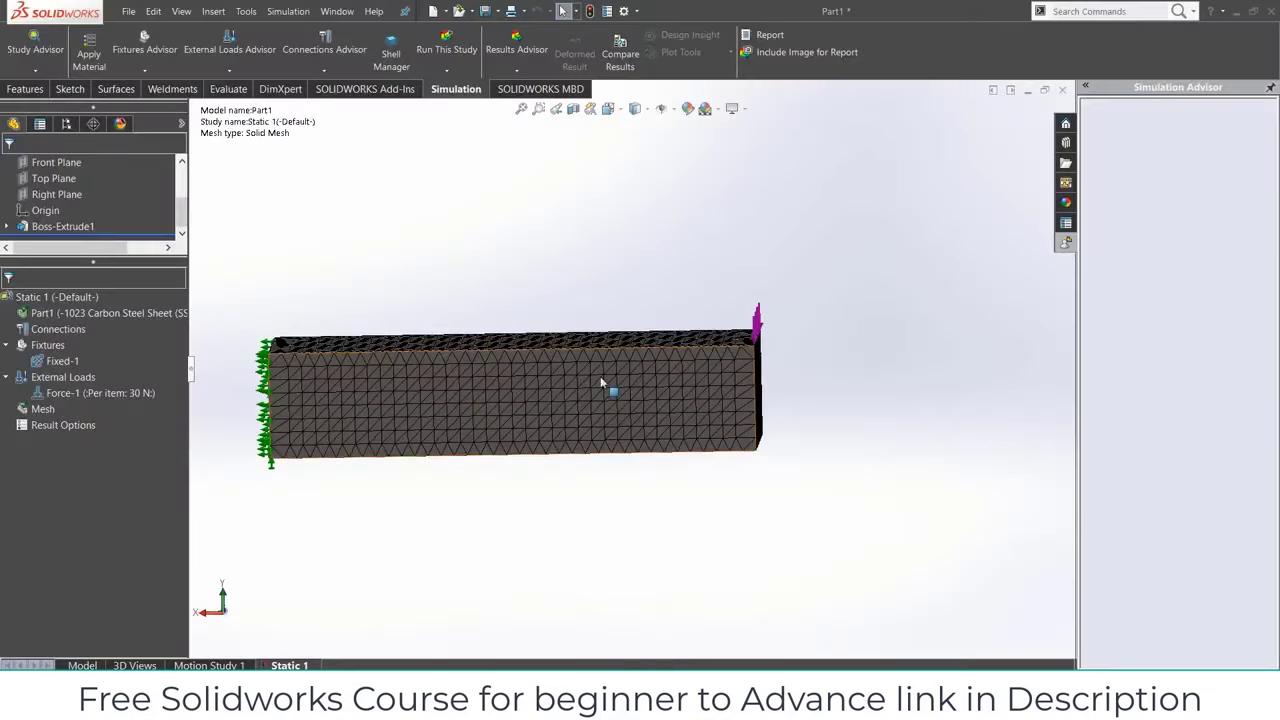
middle_click_drag(600, 383, 600, 428)
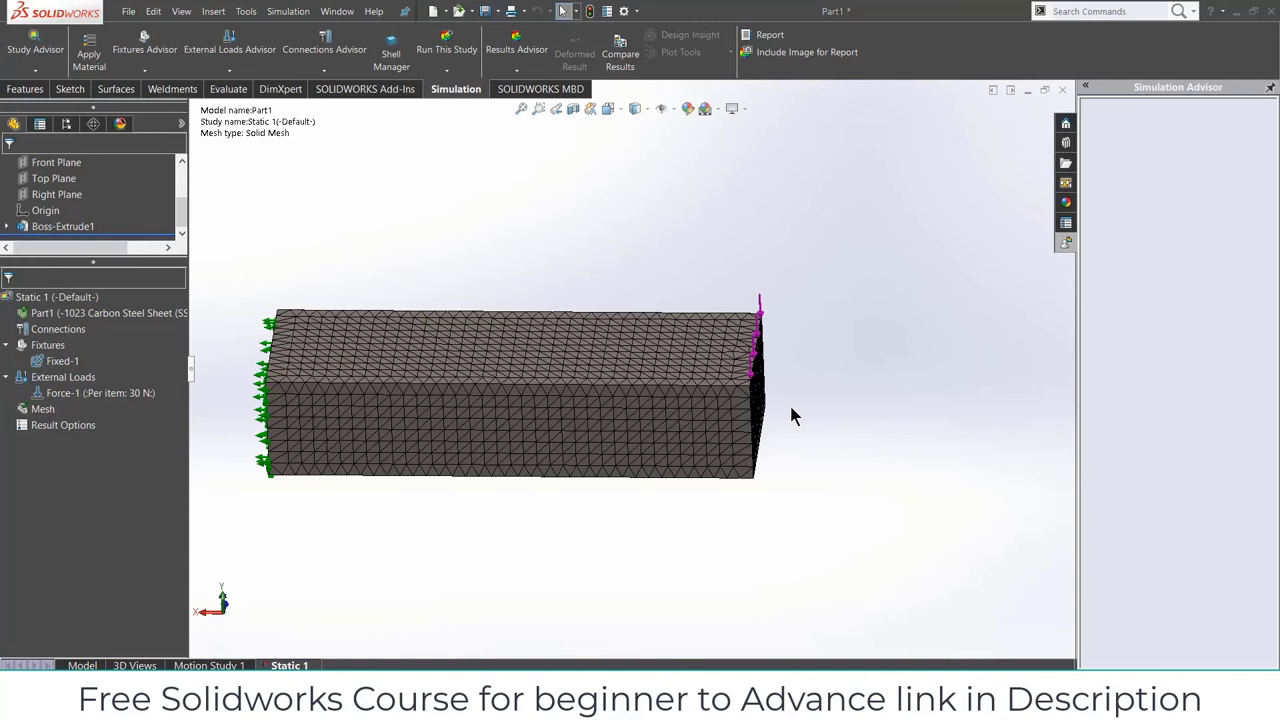
Step: Switch to the Jupyter notebook and set the sine plot's p to 1 and then to 3
left_click(600, 633)
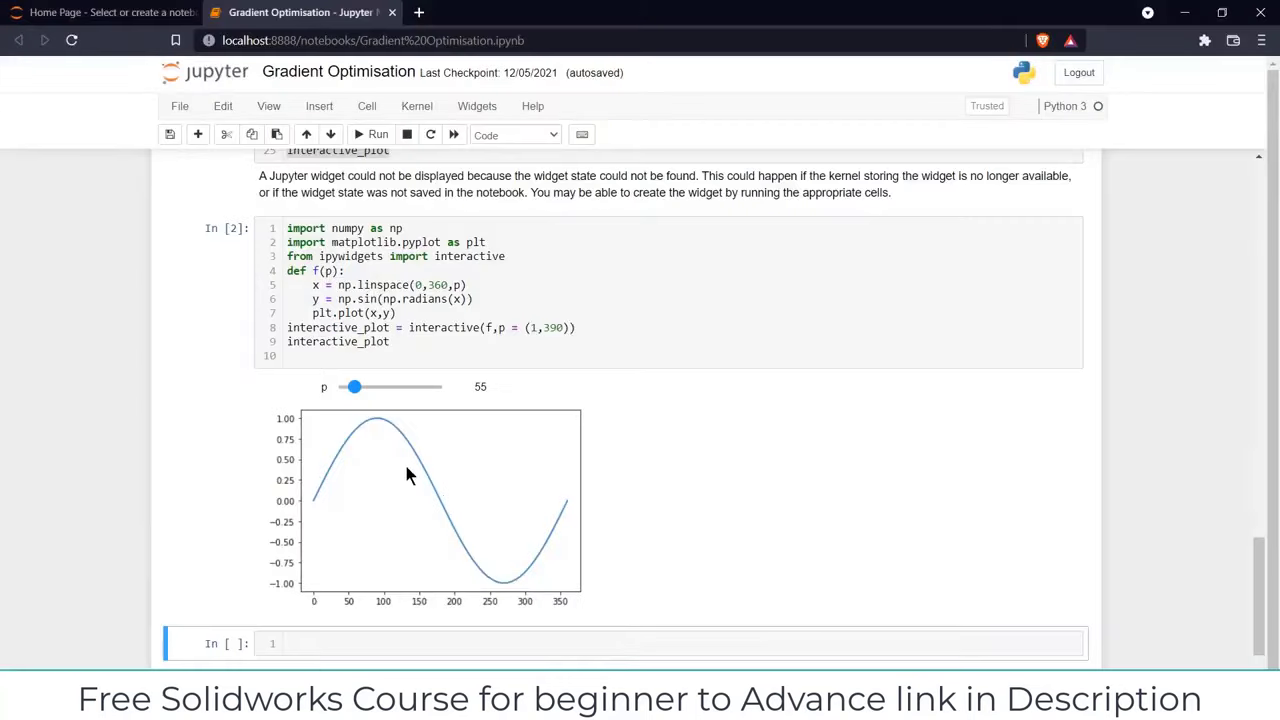
left_click_drag(362, 389, 340, 389)
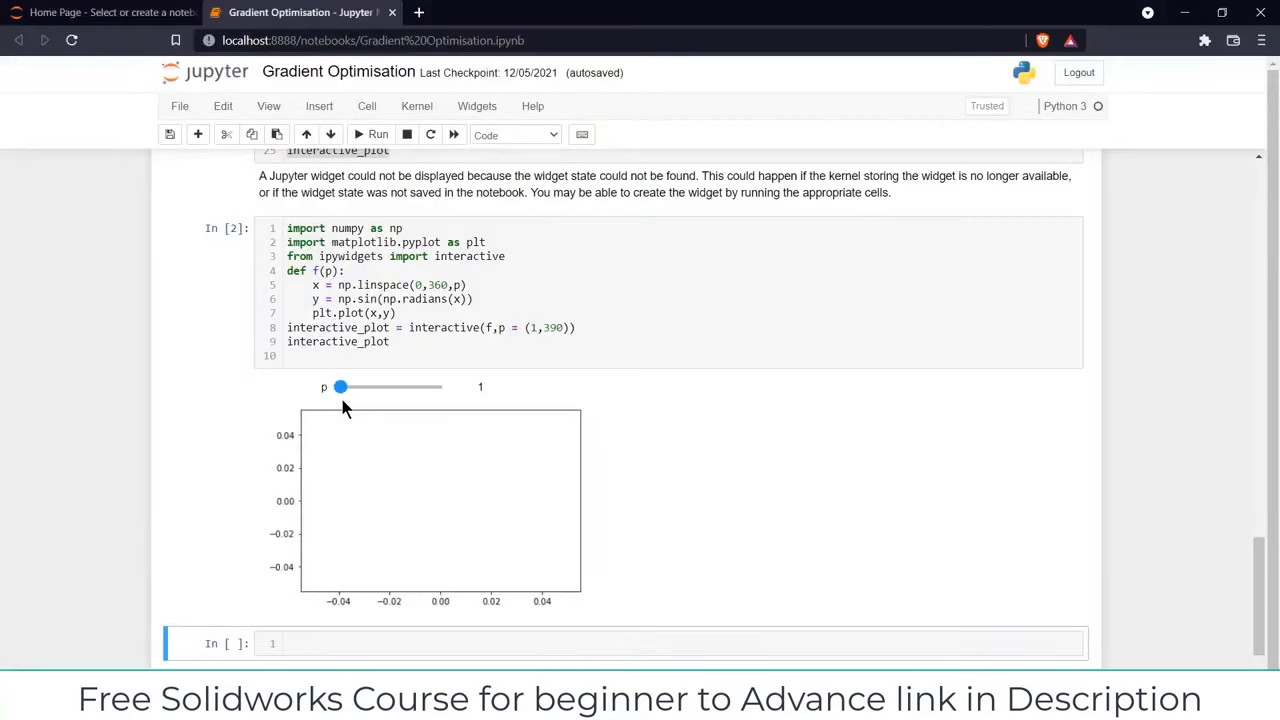
left_click_drag(344, 391, 344, 391)
double_click(467, 391)
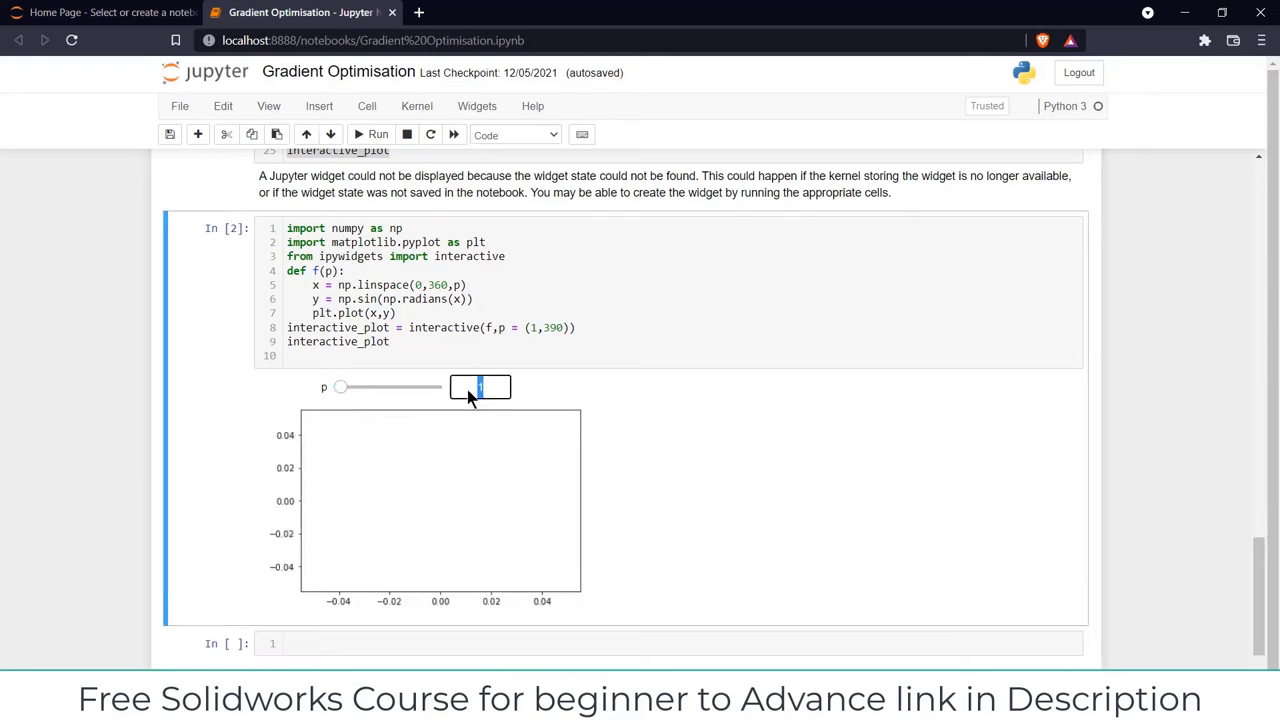
type("3")
key("Return")
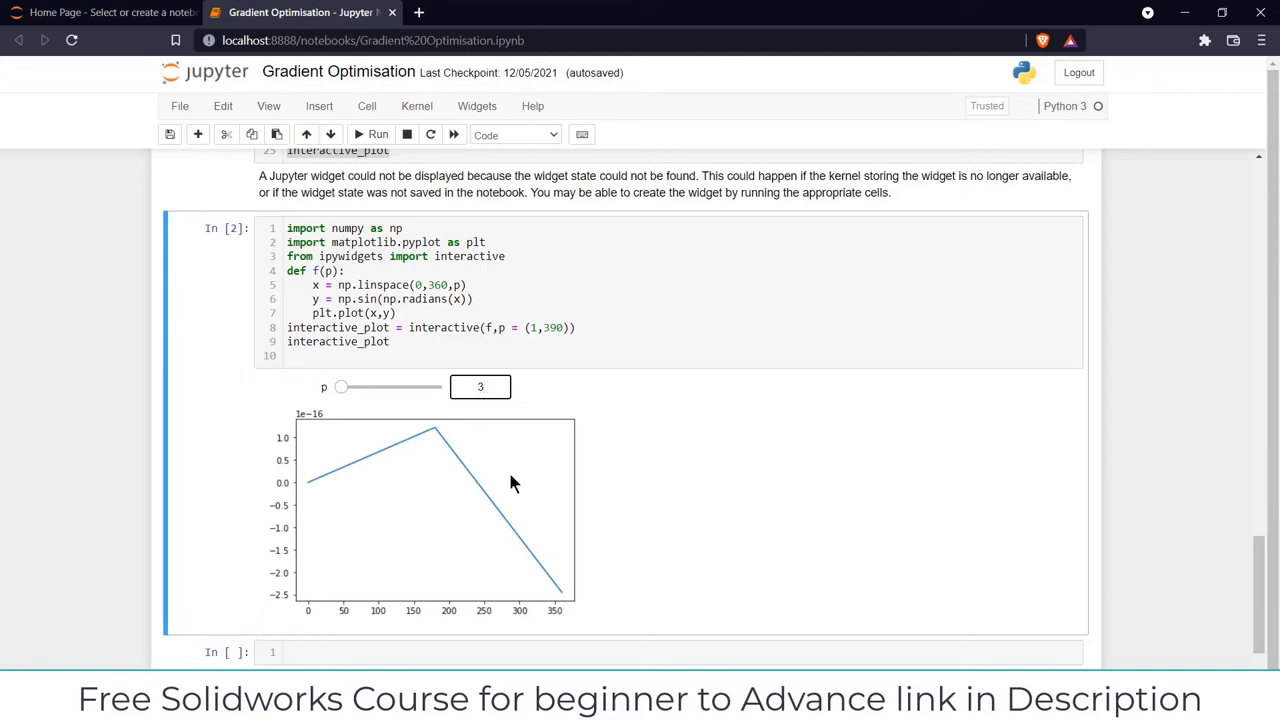
Step: Set the sine plot's p to 5, 8 and 20 in turn to compare the curve's smoothness
double_click(498, 386)
type("5")
key("Return")
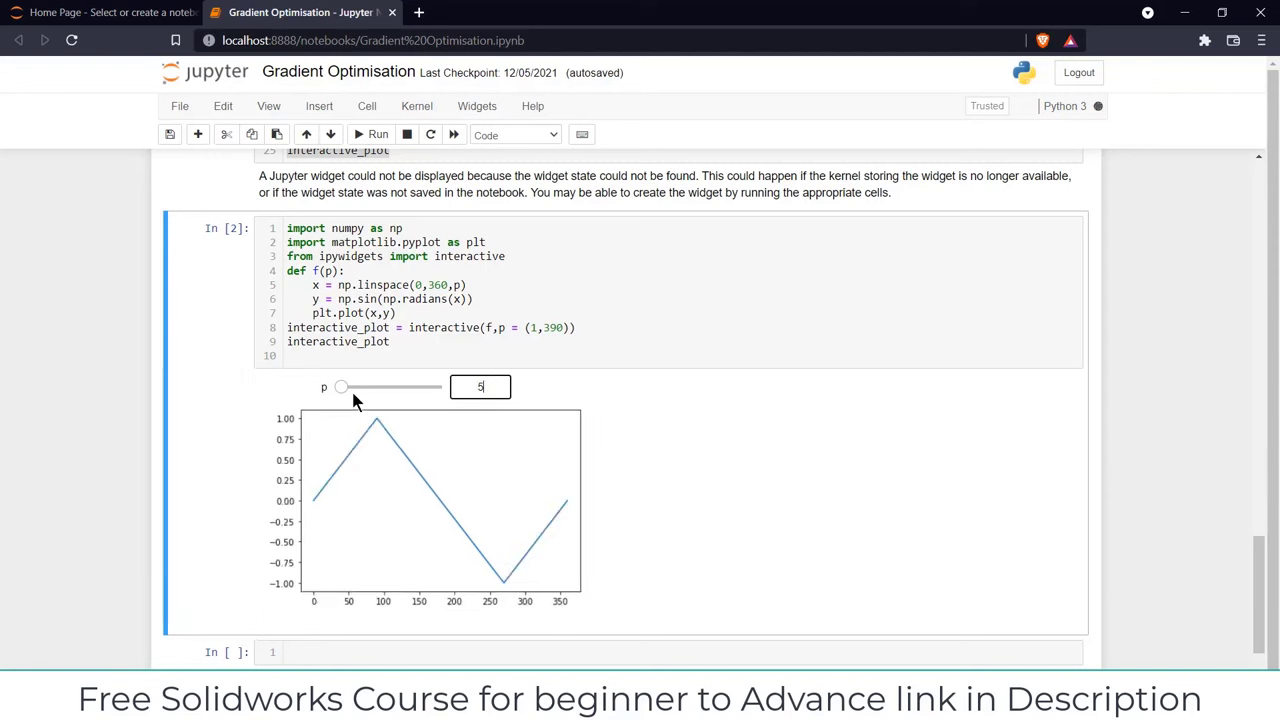
double_click(483, 387)
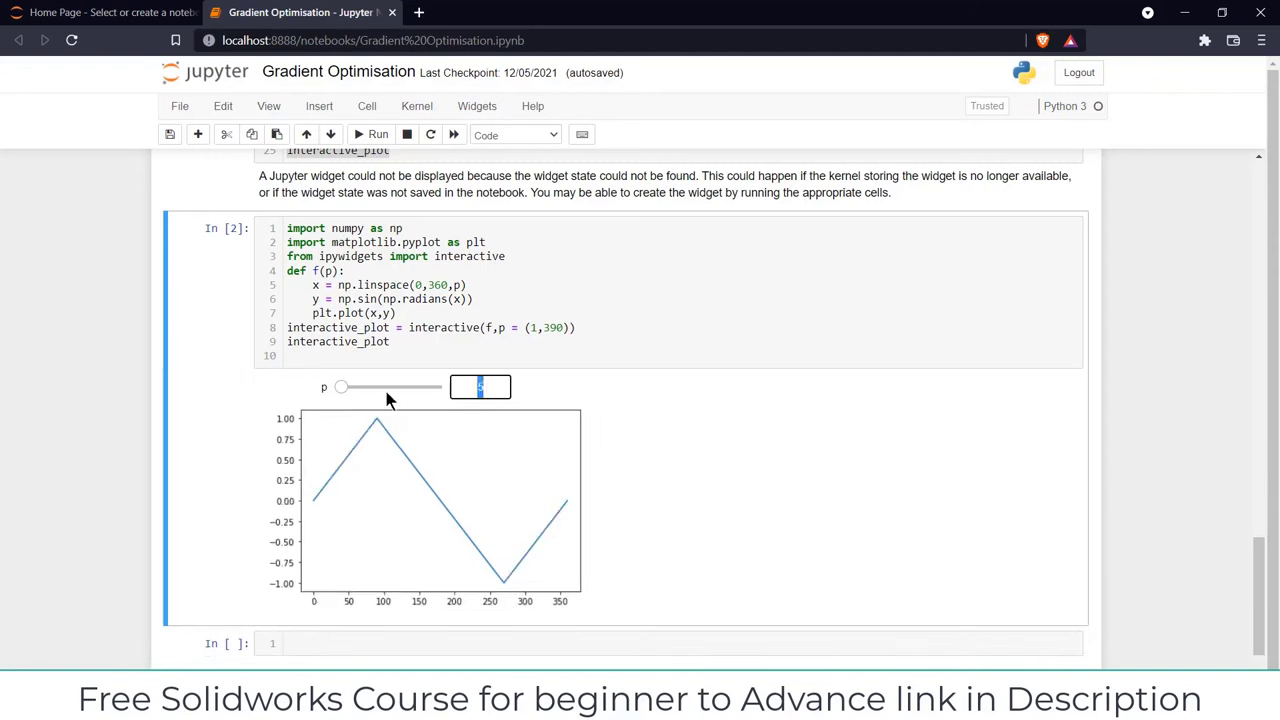
type("8")
key("Return")
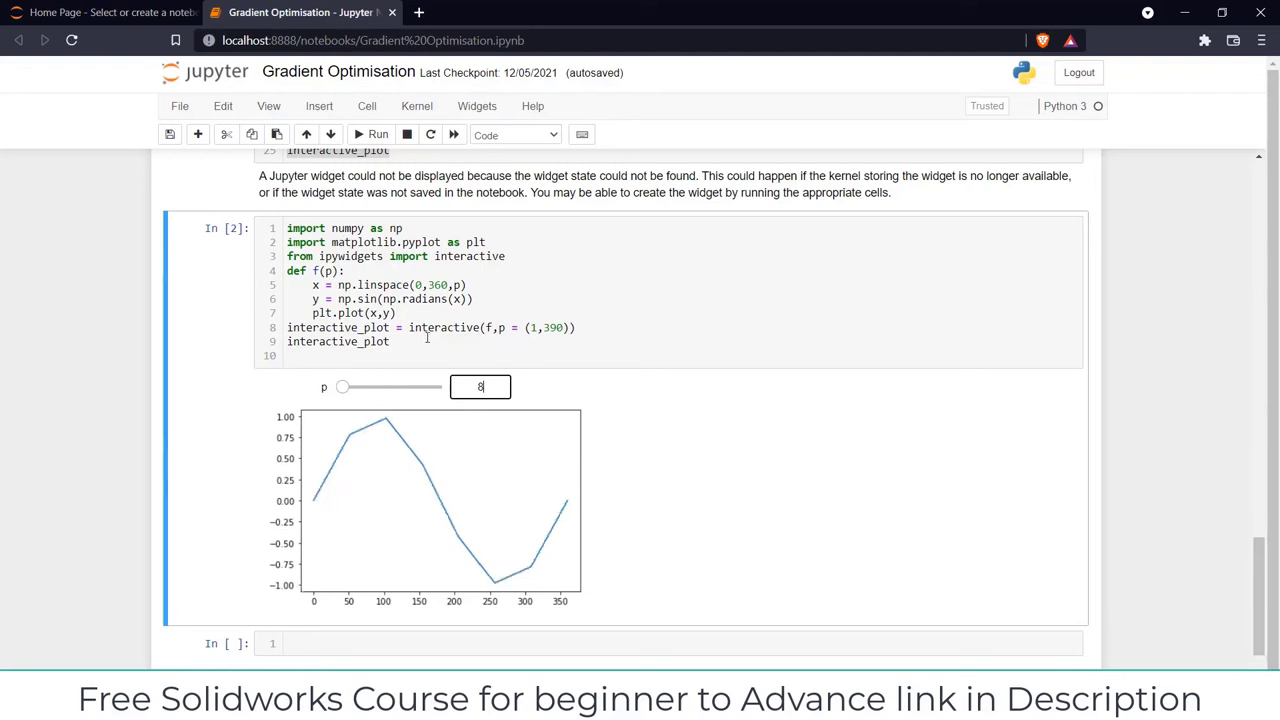
double_click(490, 389)
type("20")
key("Return")
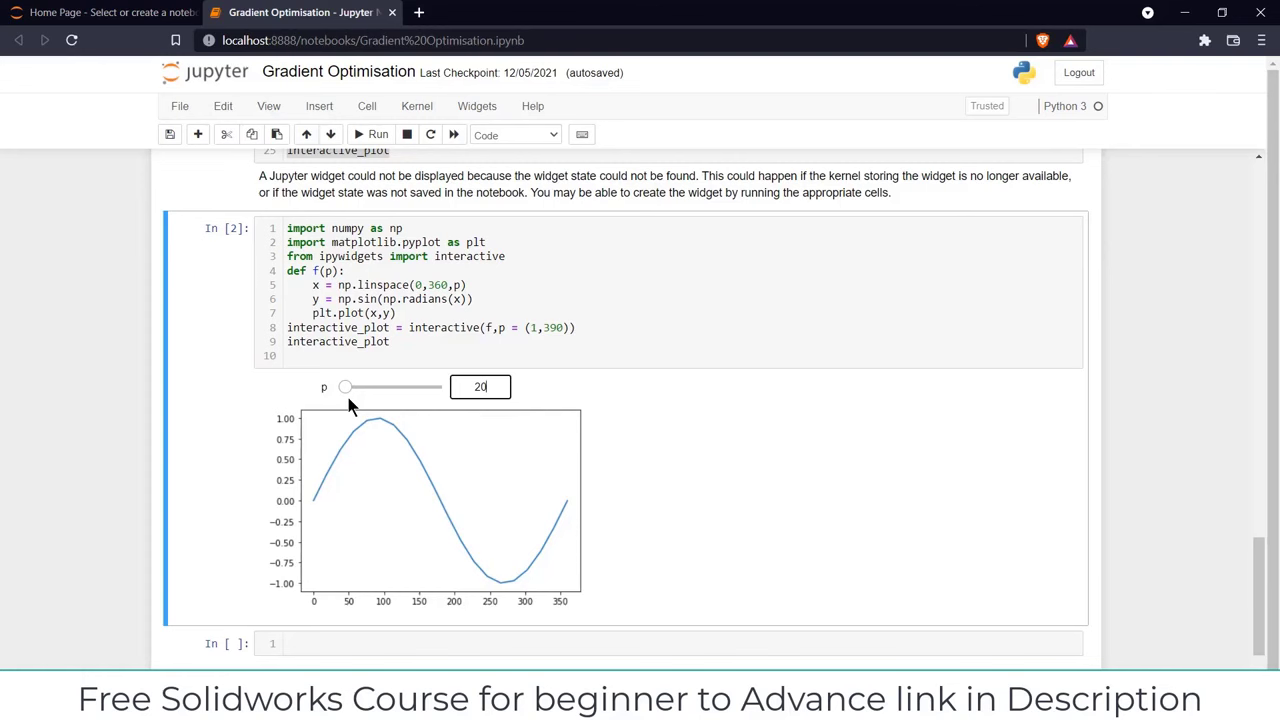
Step: Look over the gradient descent code cells above the sine plot and set the plot's p to 55
scroll(735, 485, "up", 4)
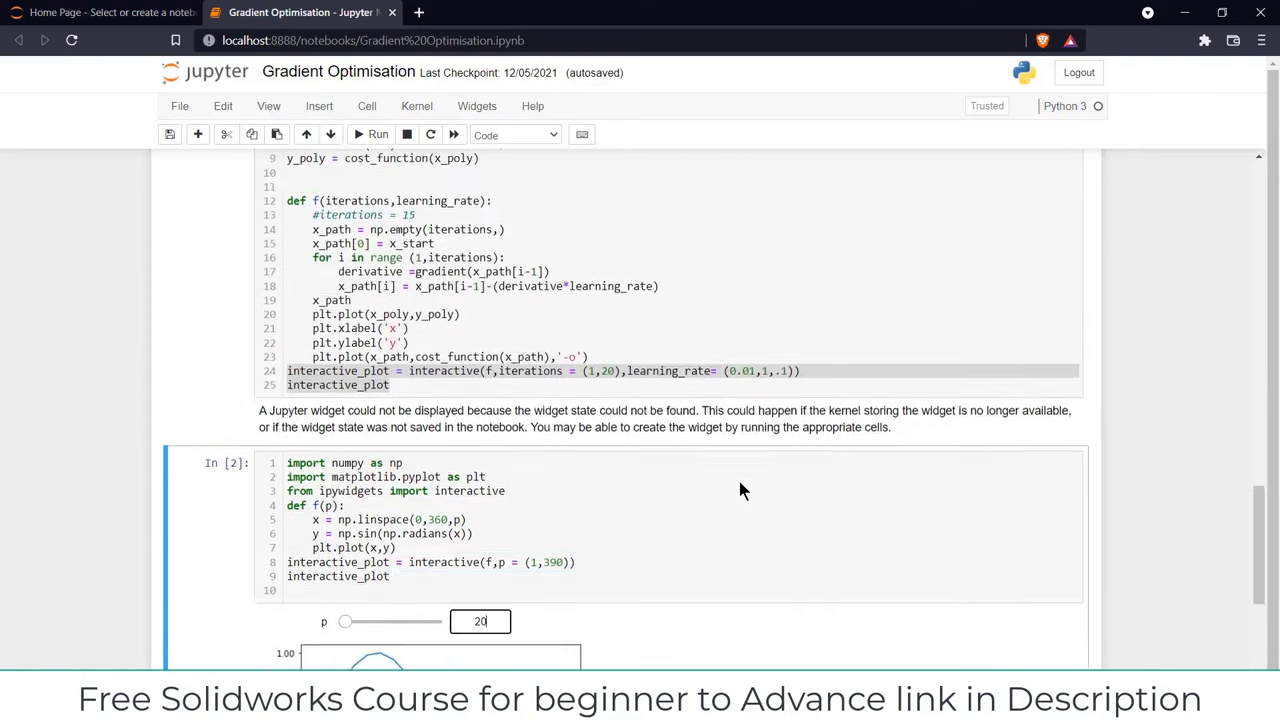
scroll(741, 490, "up", 2)
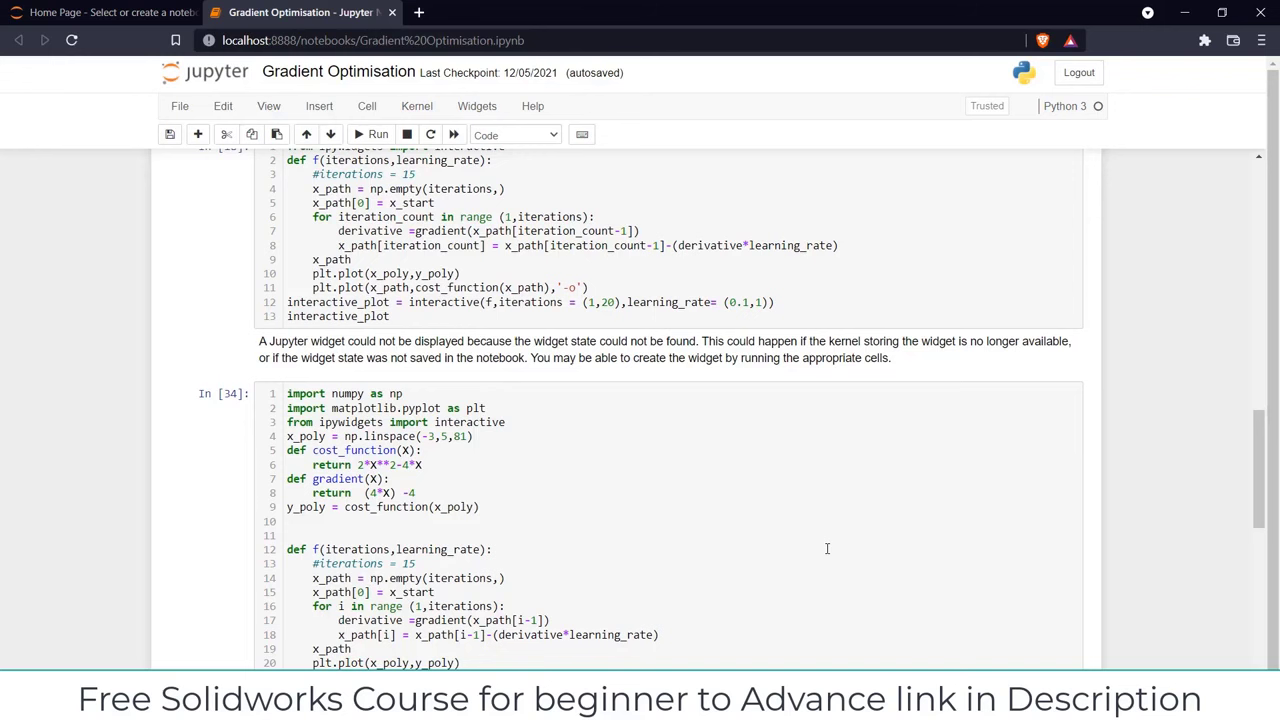
scroll(827, 548, "down", 10)
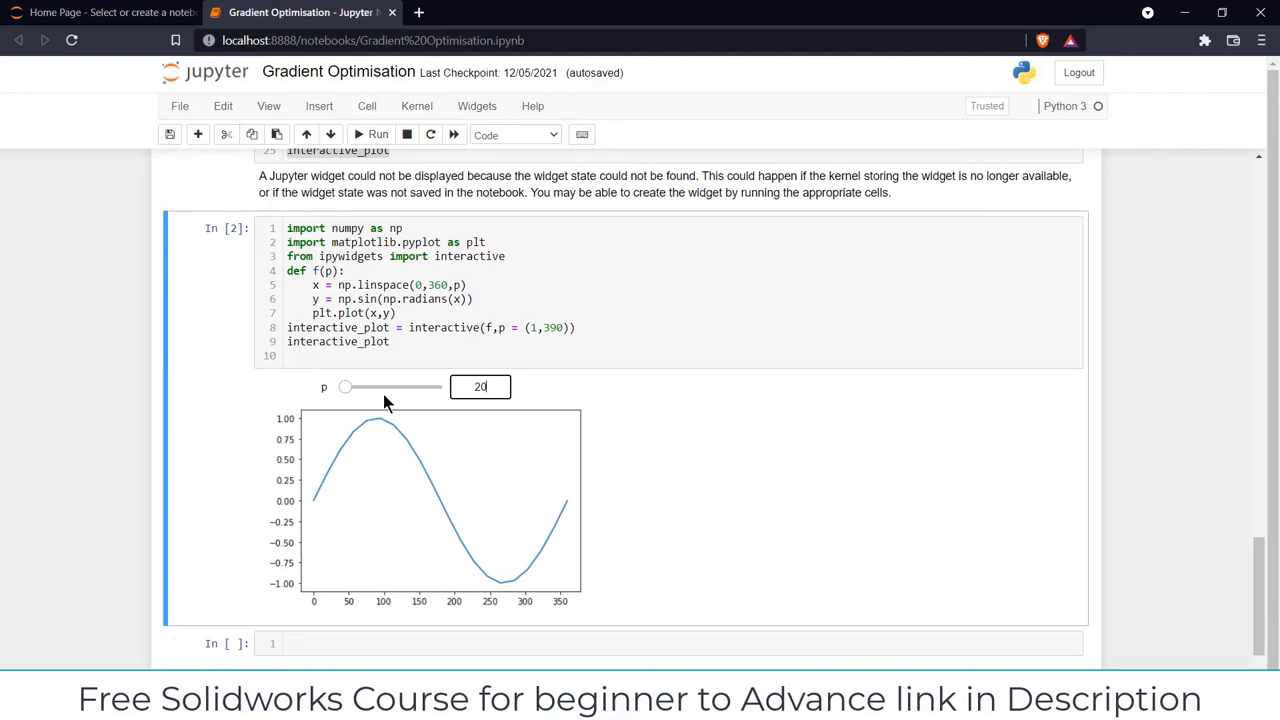
left_click_drag(347, 392, 355, 392)
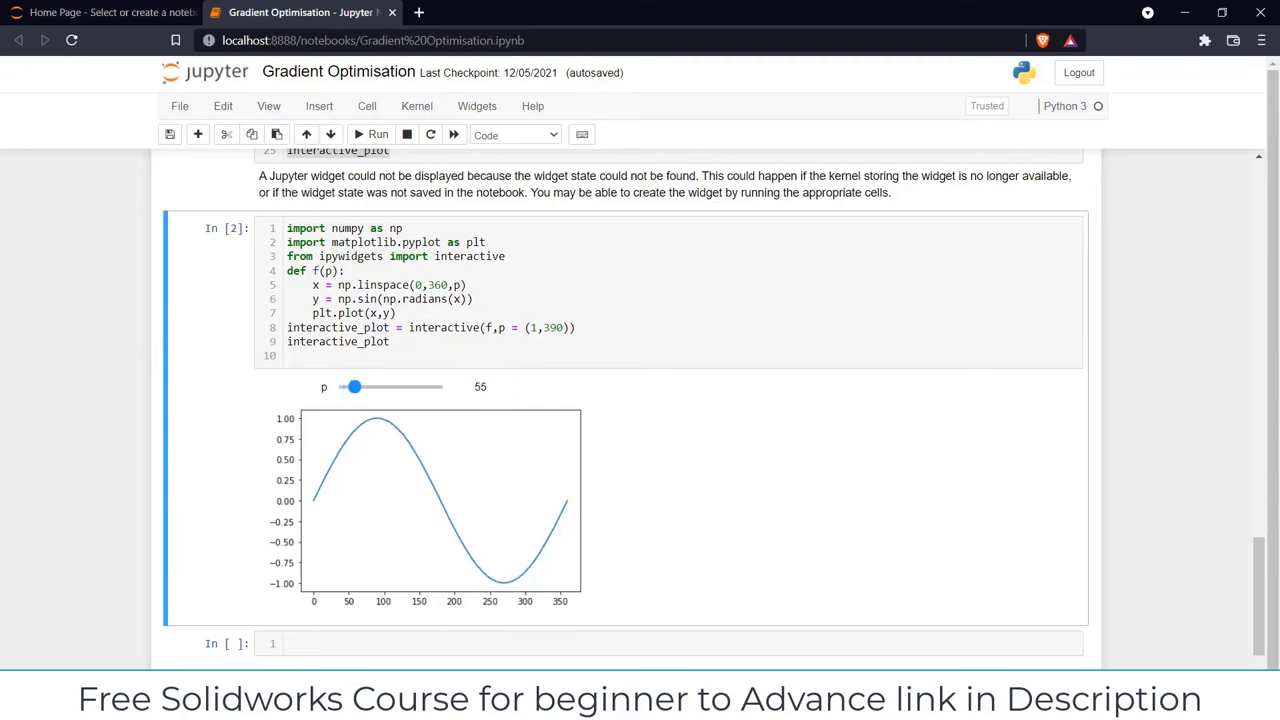
Step: Switch back to SOLIDWORKS and run the Static 1 study on the meshed block
left_click(647, 690)
middle_click_drag(713, 298, 690, 324)
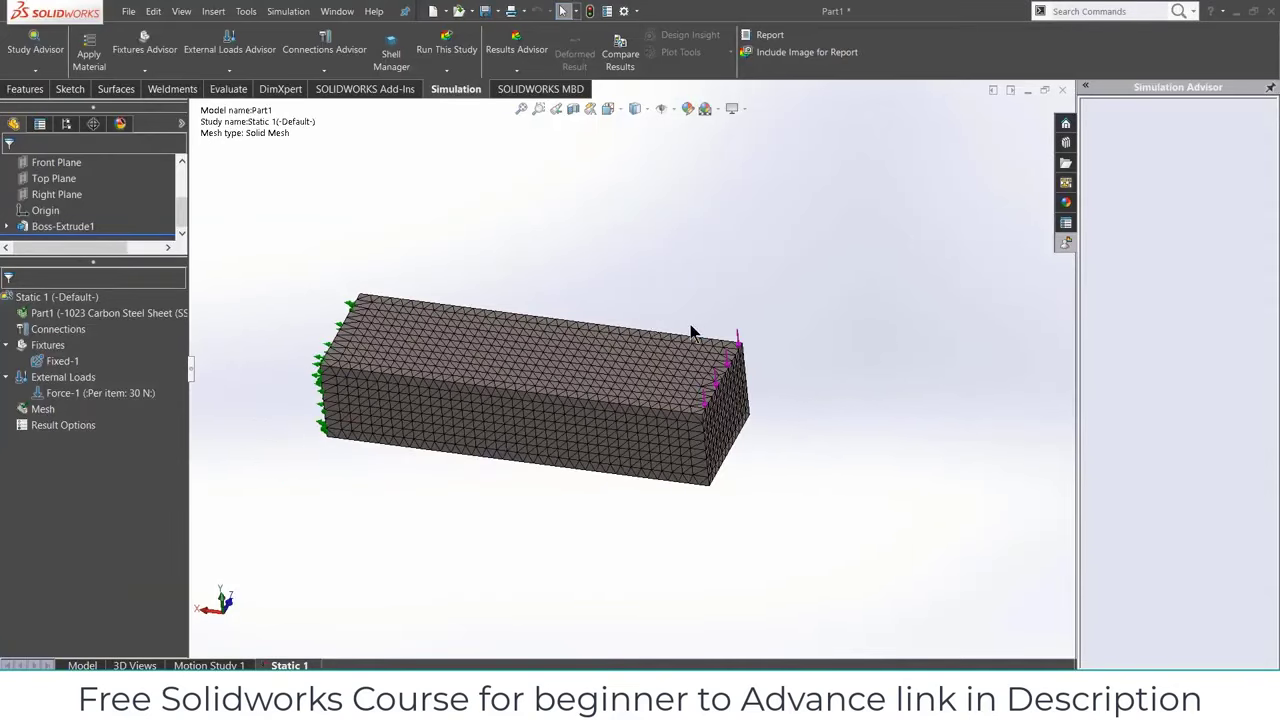
middle_click_drag(808, 451, 837, 367)
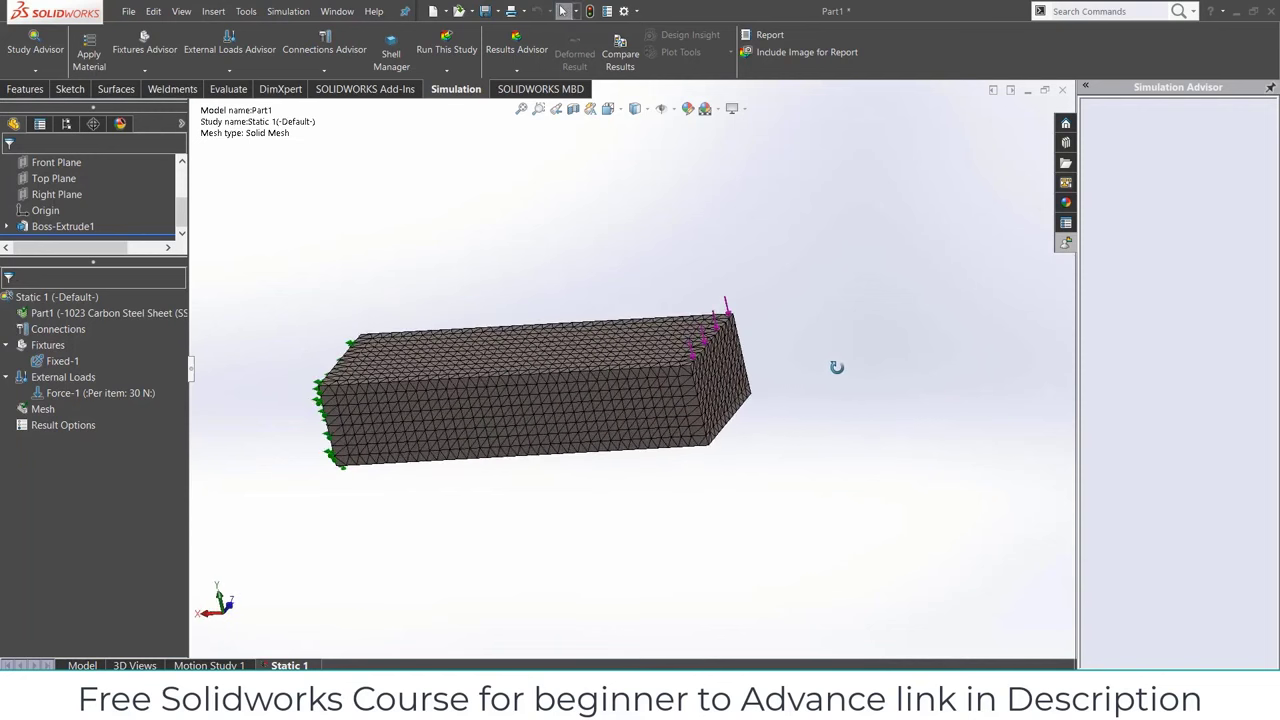
left_click(447, 72)
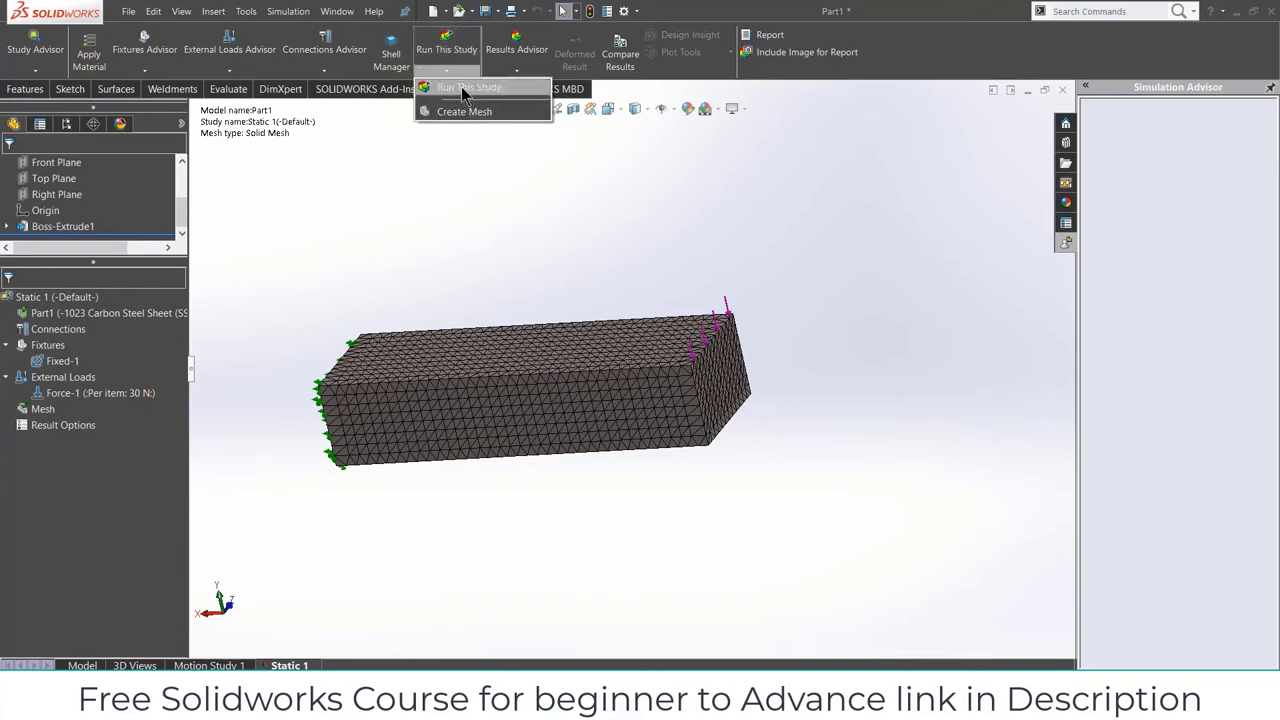
left_click(455, 48)
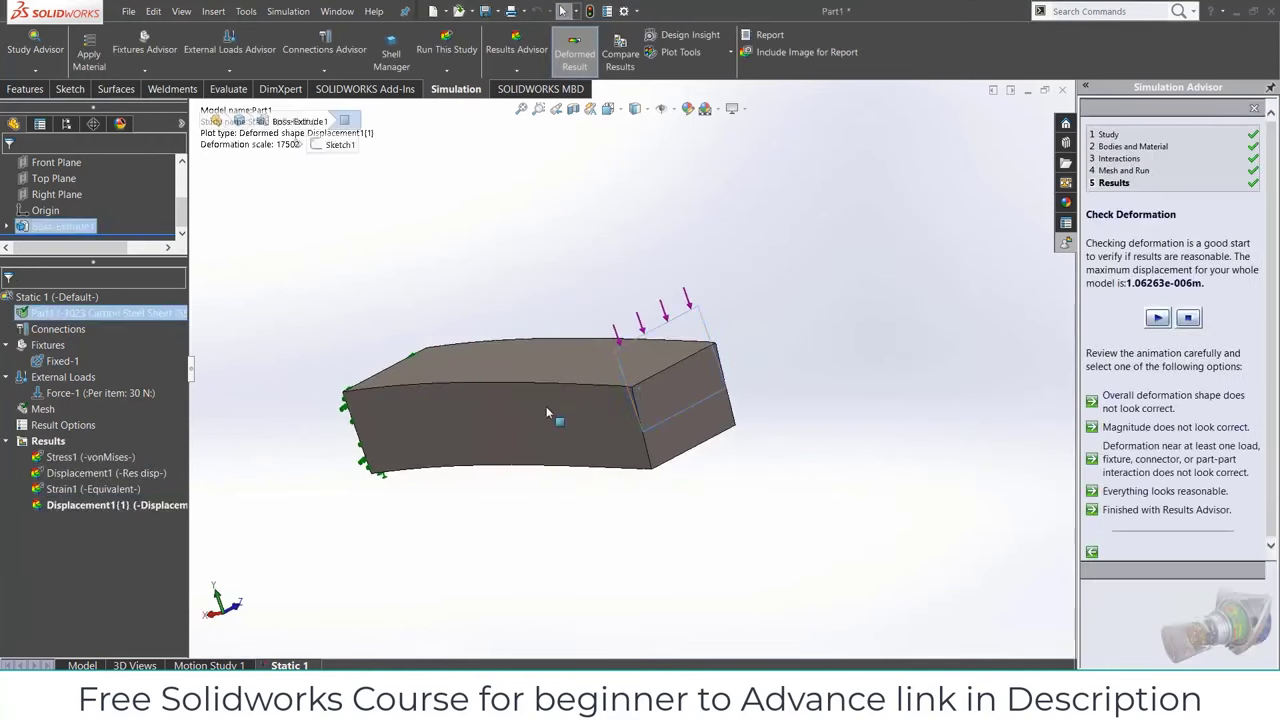
Step: Examine the block's deformed shape and show the von Mises stress plot Stress1
middle_click_drag(546, 406, 714, 428)
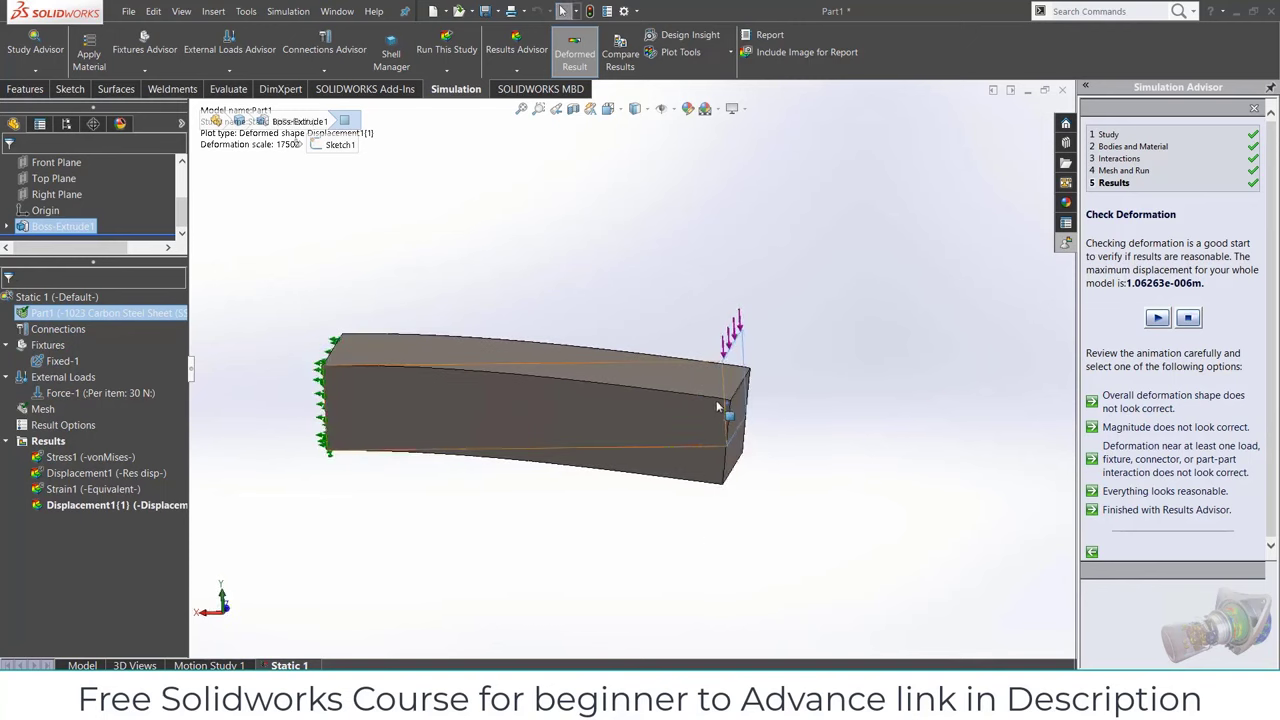
right_click(100, 458)
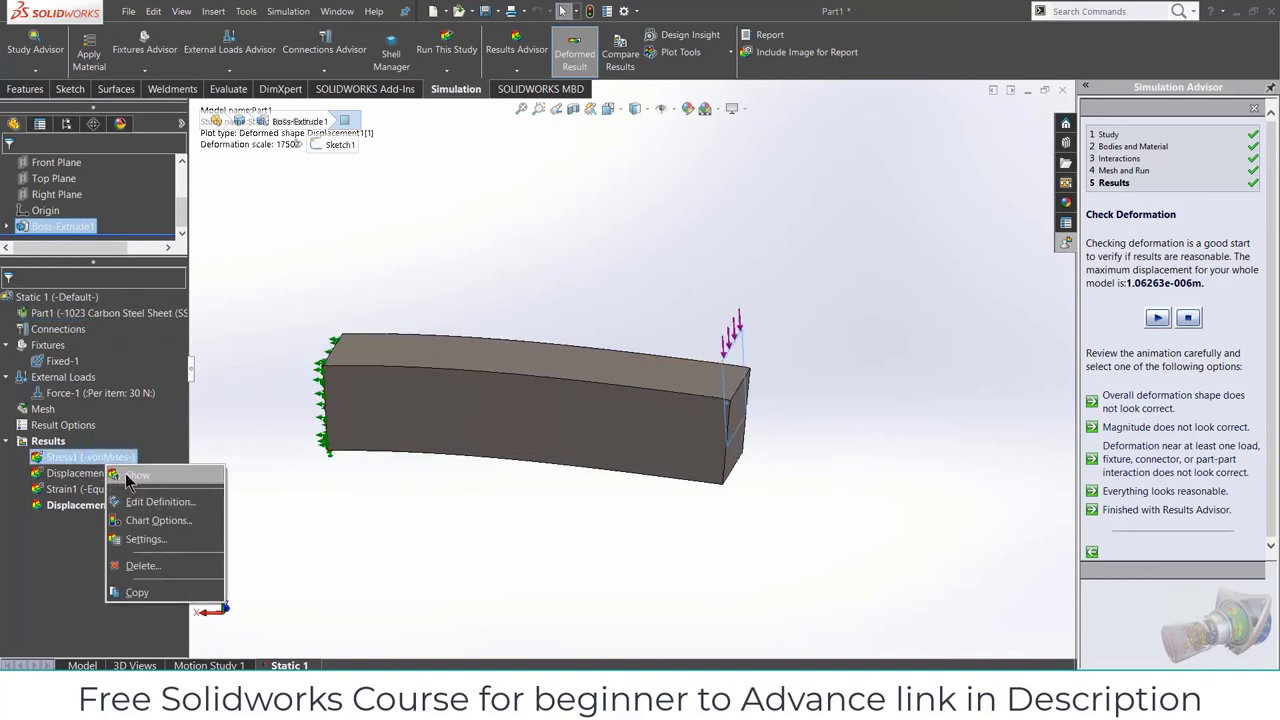
left_click(130, 476)
middle_click_drag(600, 400, 752, 388)
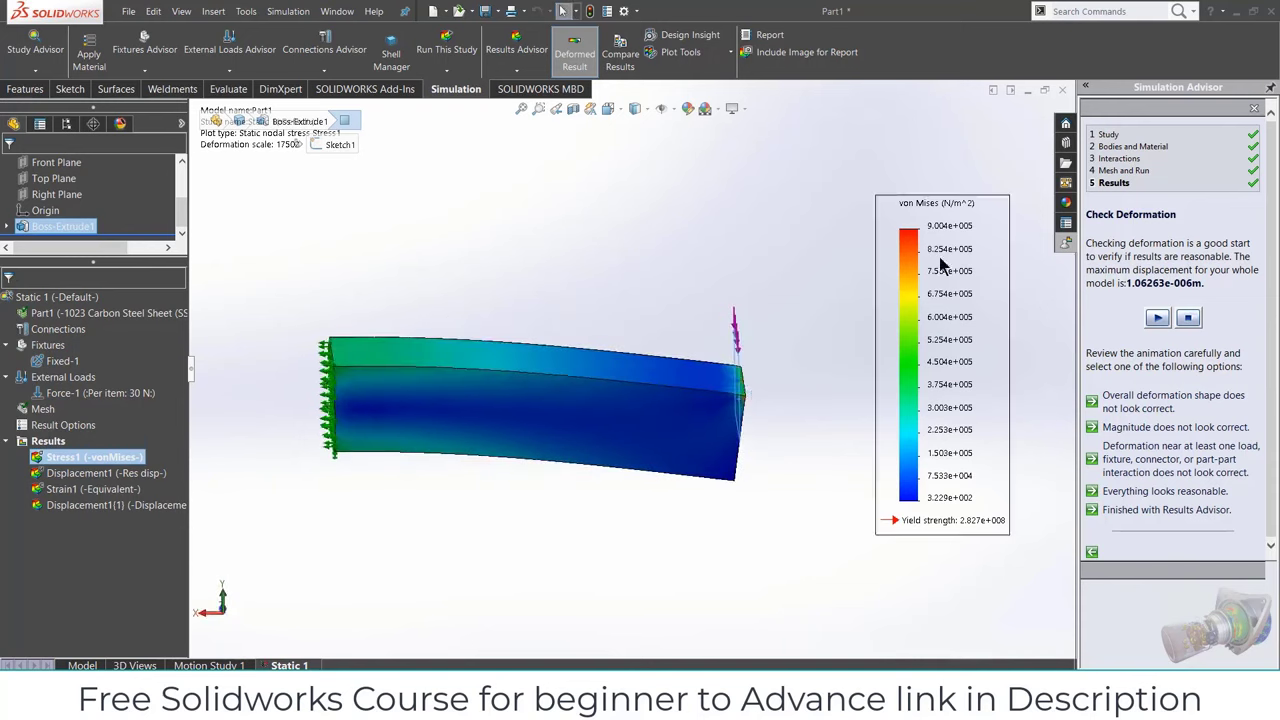
Step: Show the resultant displacement plot Displacement1 and examine it along the block
right_click(109, 474)
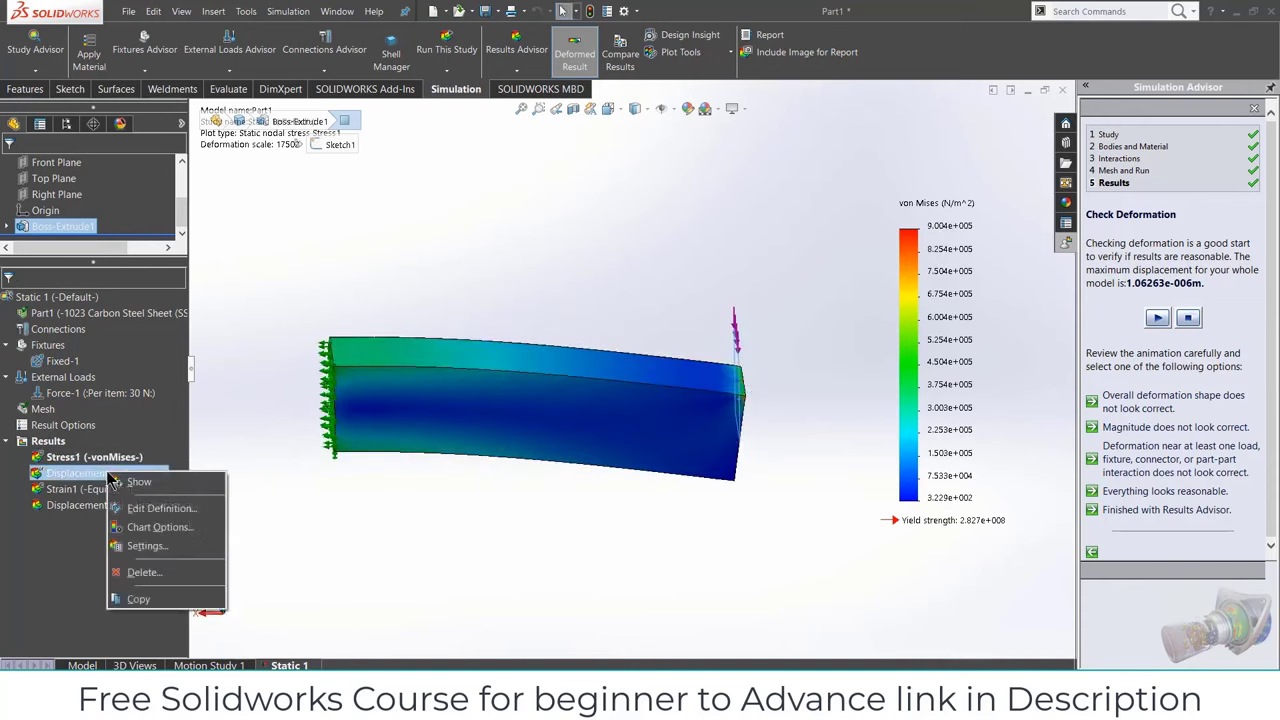
left_click(128, 482)
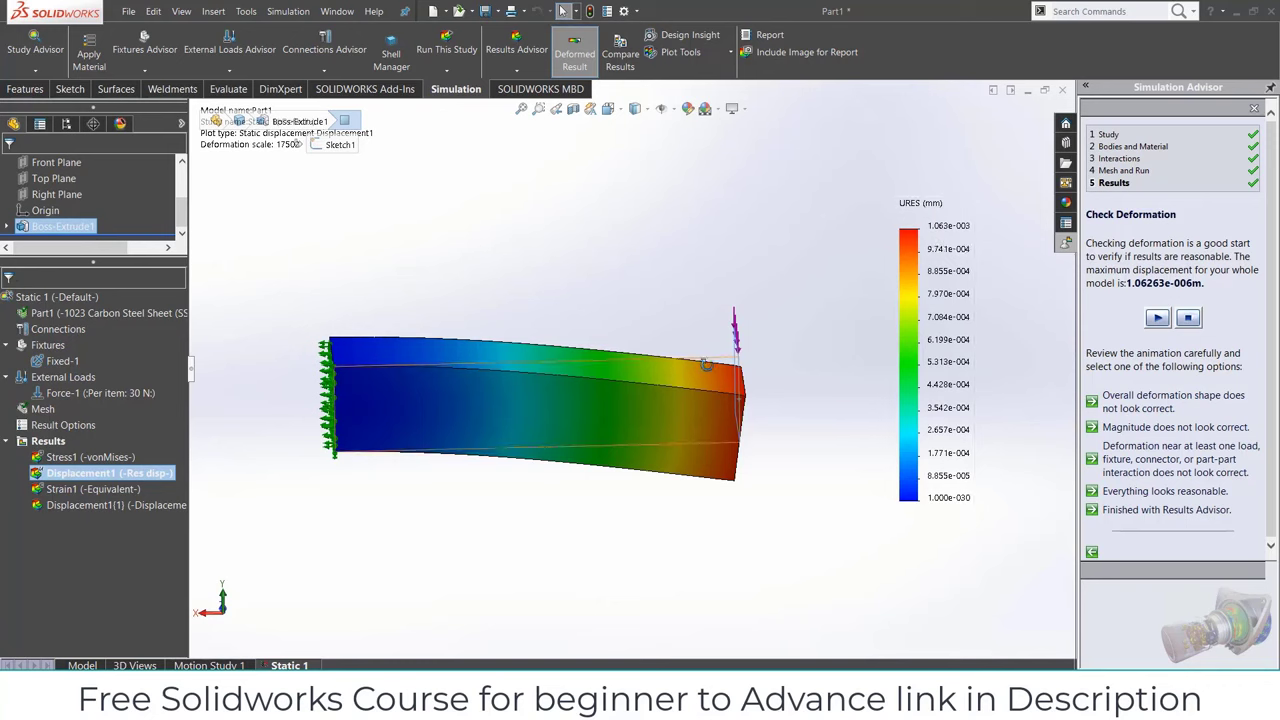
middle_click_drag(706, 365, 800, 330)
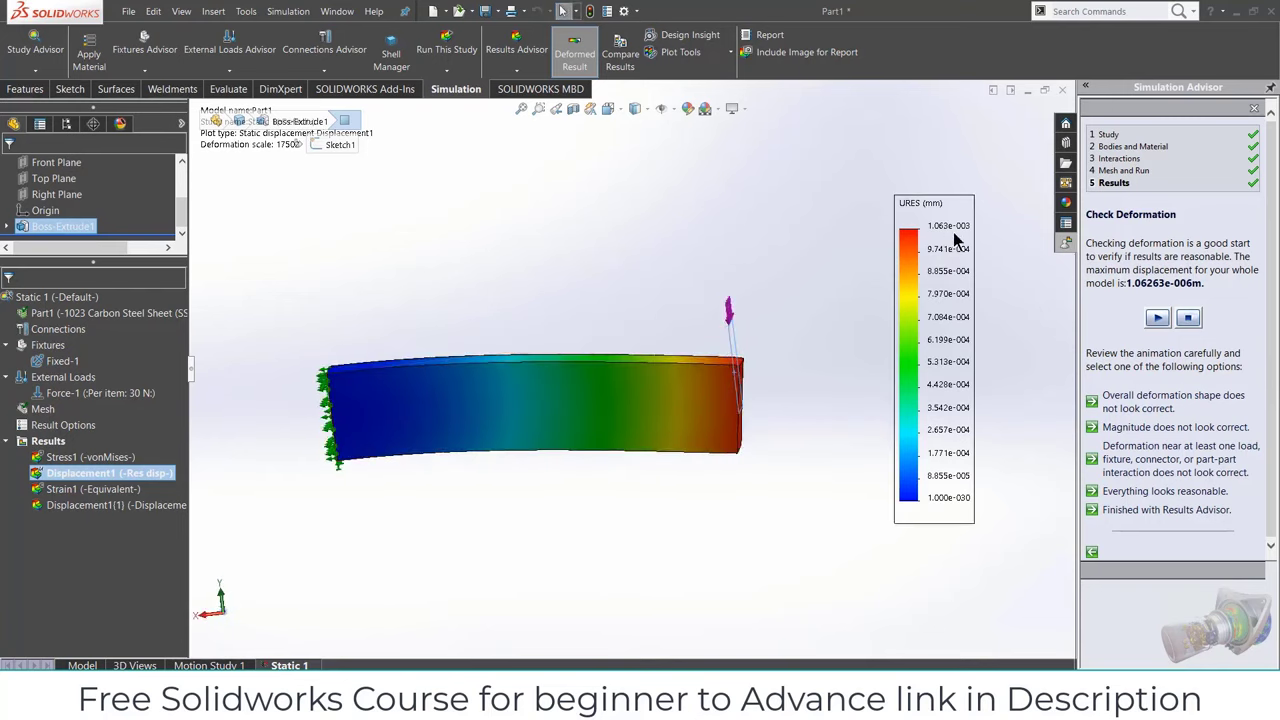
Step: Examine the deformed block's displacement plot from several sides and show the equivalent strain plot Strain1
middle_click_drag(748, 405, 726, 383)
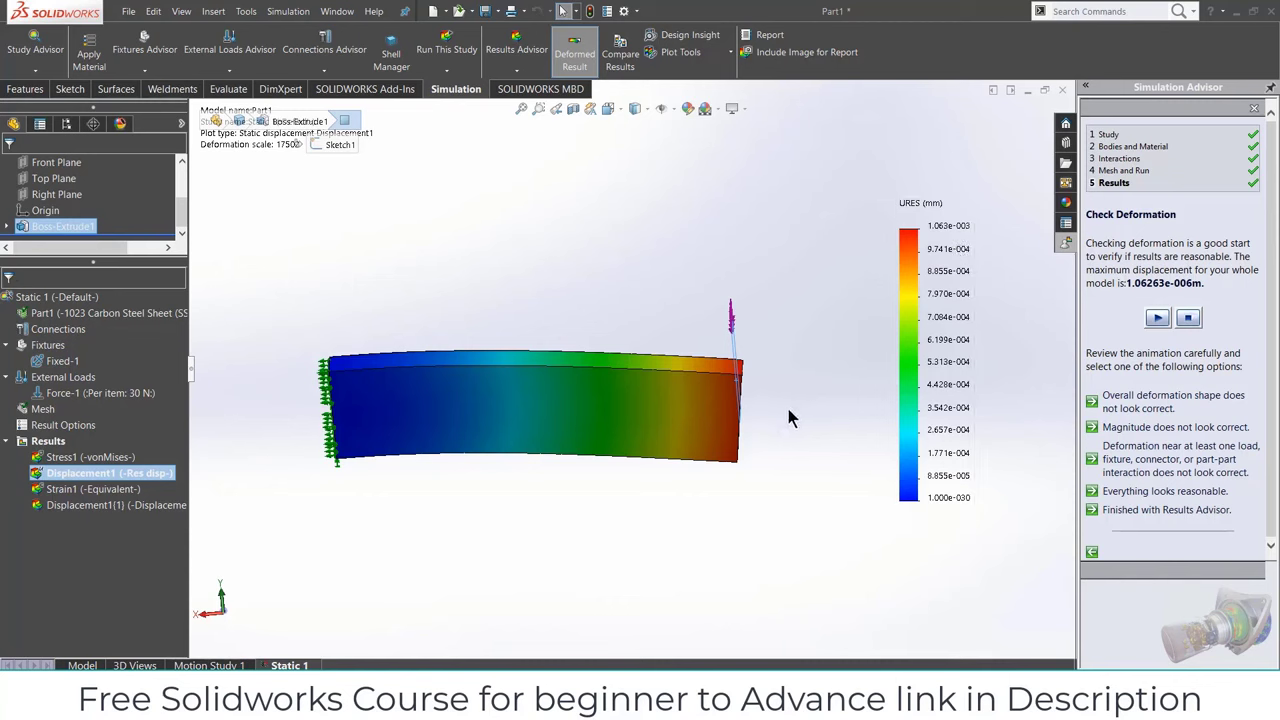
middle_click_drag(789, 417, 692, 453)
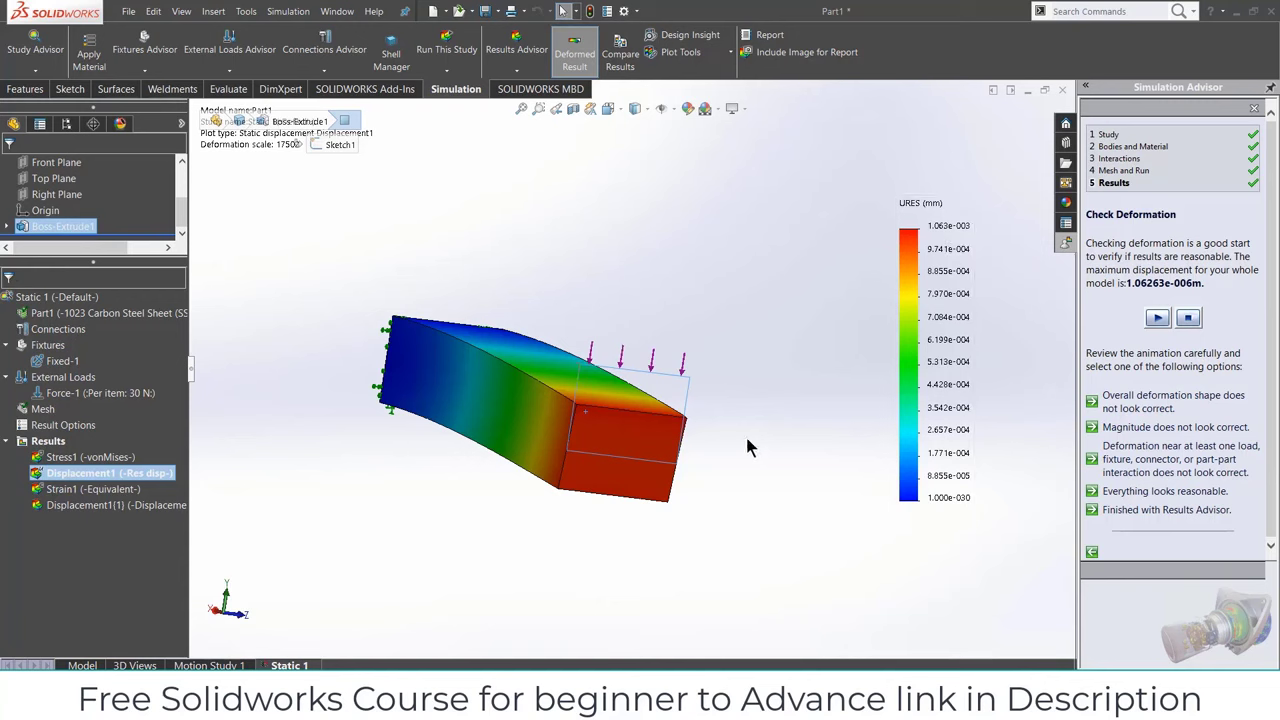
middle_click_drag(749, 443, 833, 484)
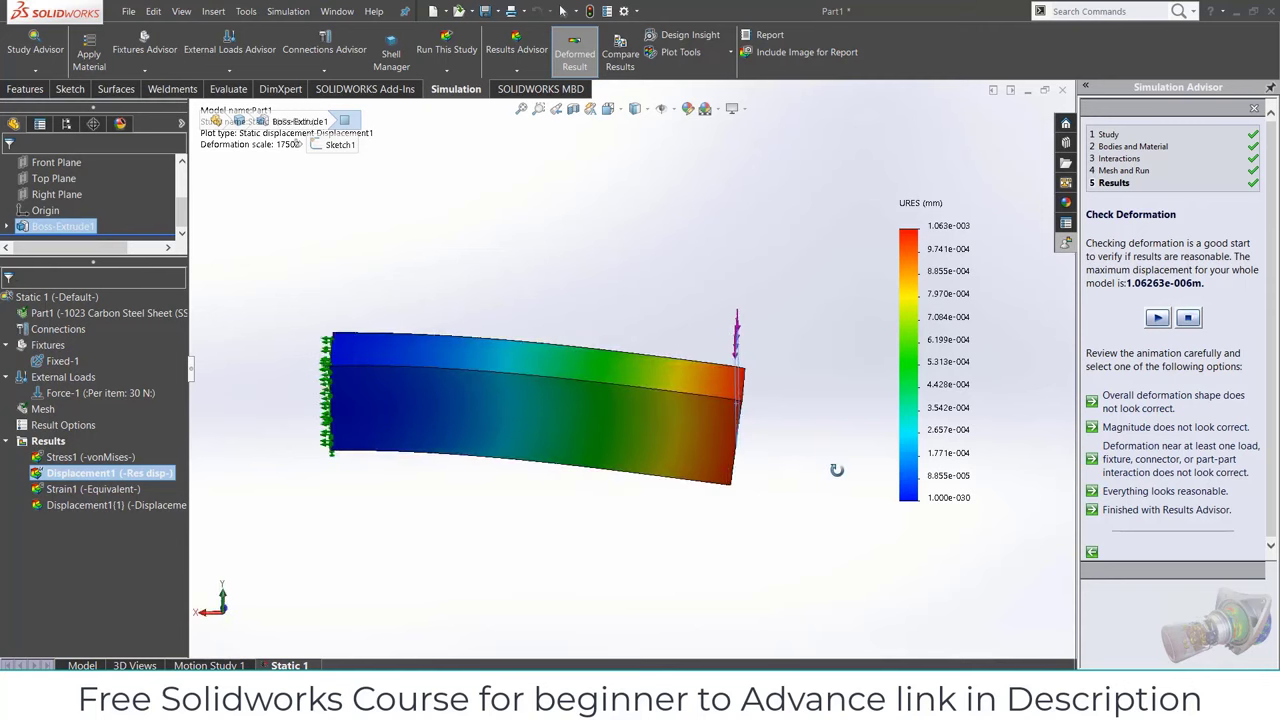
right_click(121, 489)
left_click(160, 504)
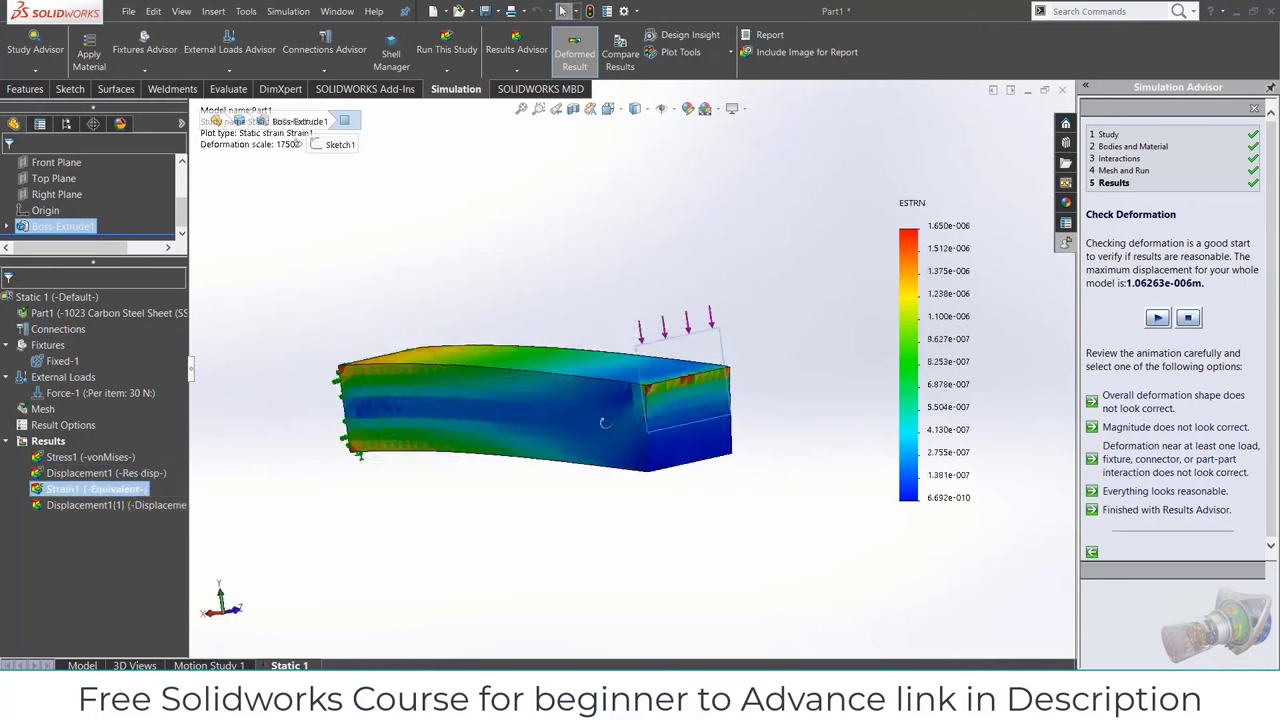
middle_click_drag(604, 423, 670, 470)
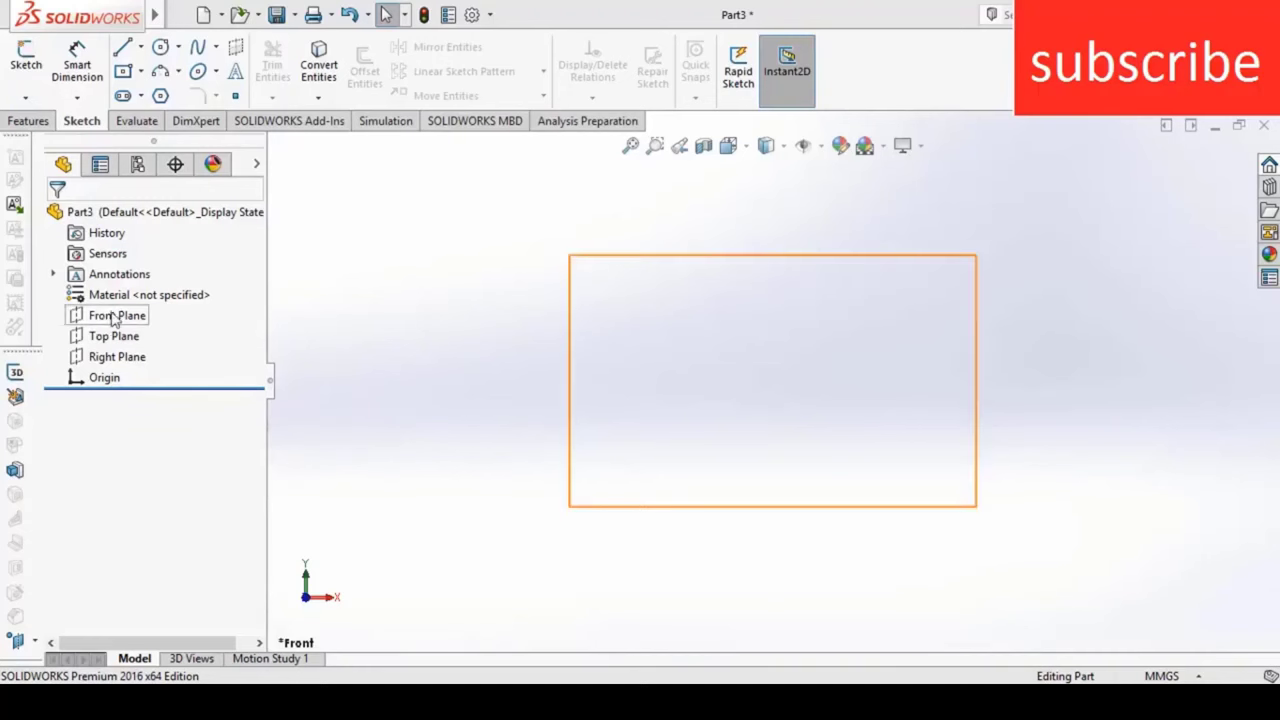
Step: Start a sketch on the Front Plane of the new part and activate the Center Rectangle tool
left_click(113, 318)
left_click(123, 283)
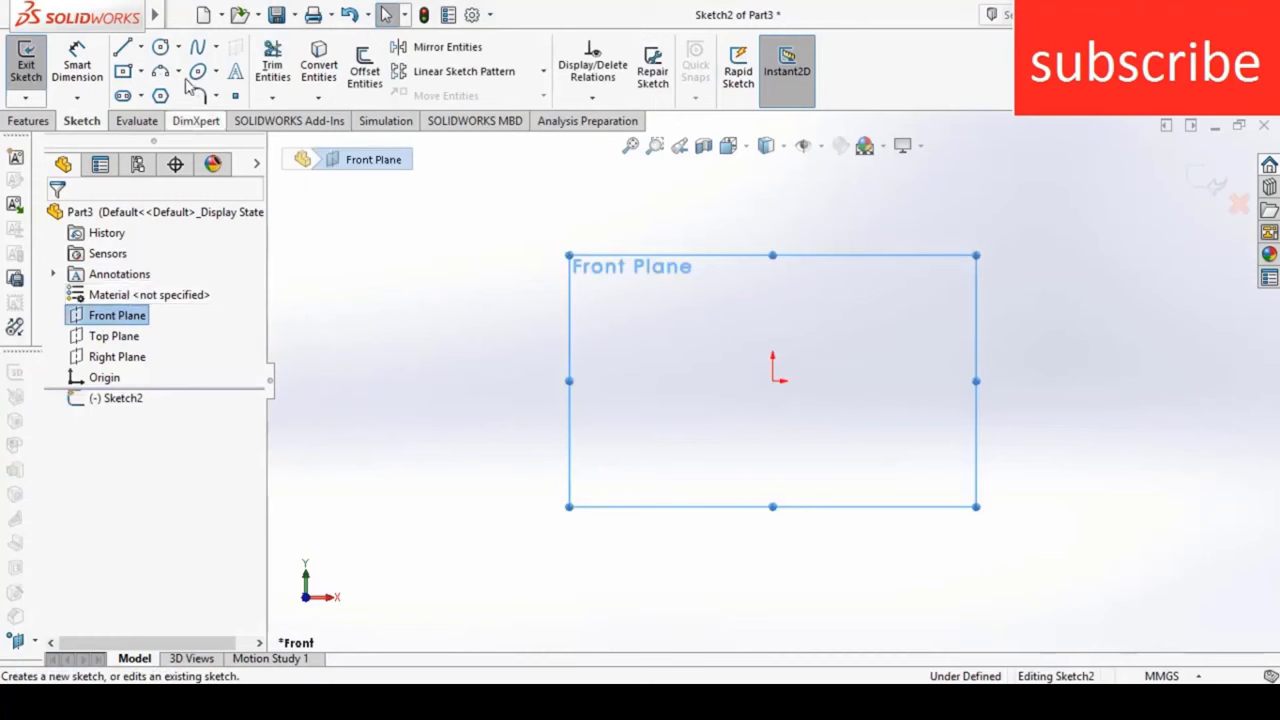
left_click(122, 73)
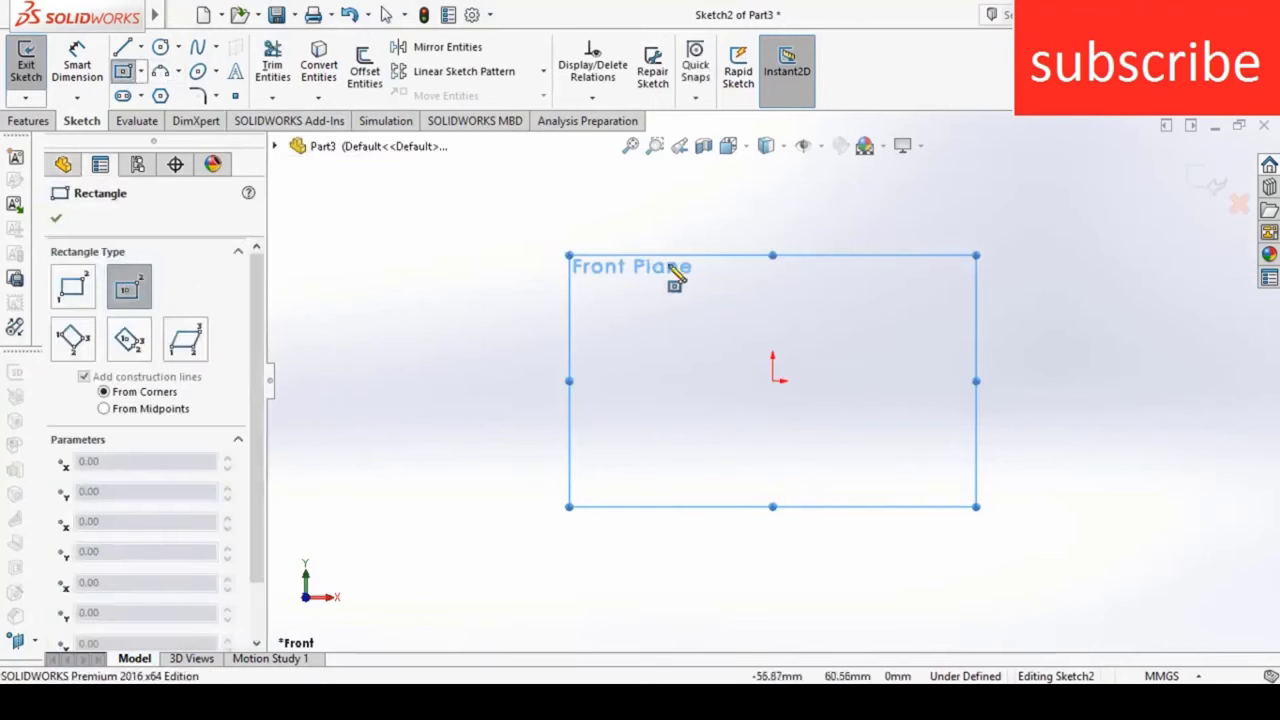
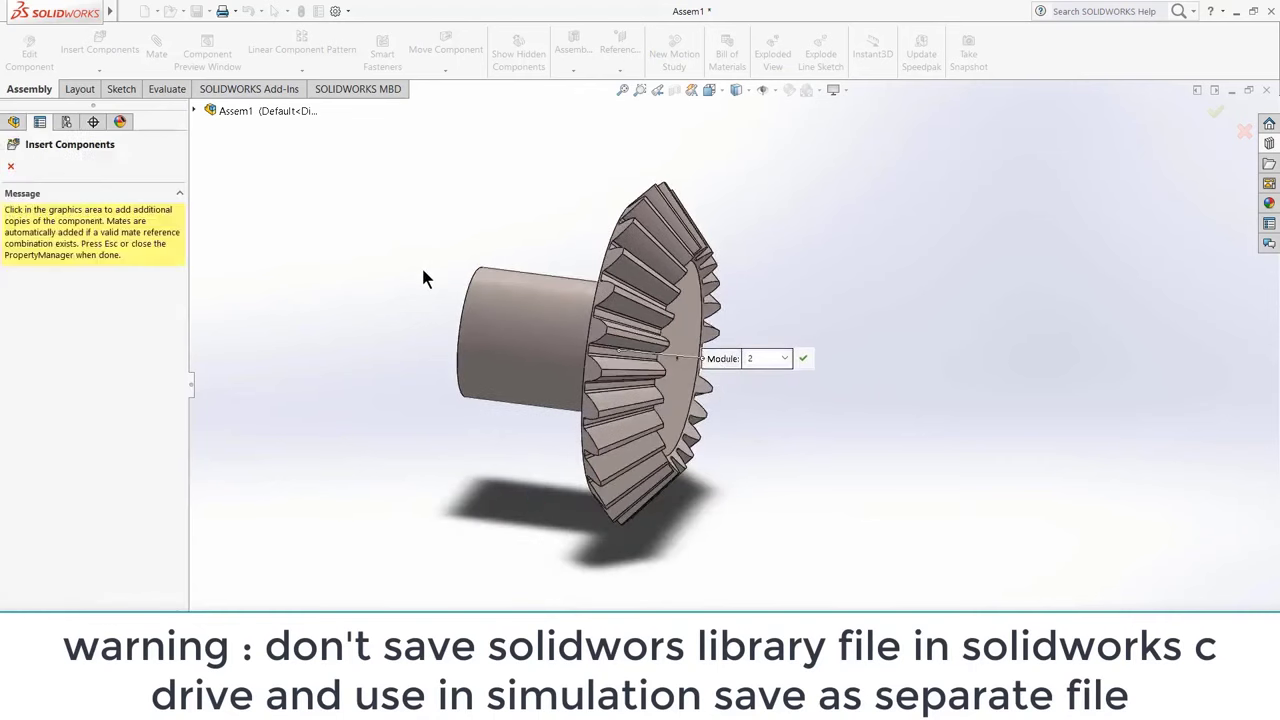
Step: Stop inserting further gear copies and open the straight bevel pinion part in its own window
left_click(12, 166)
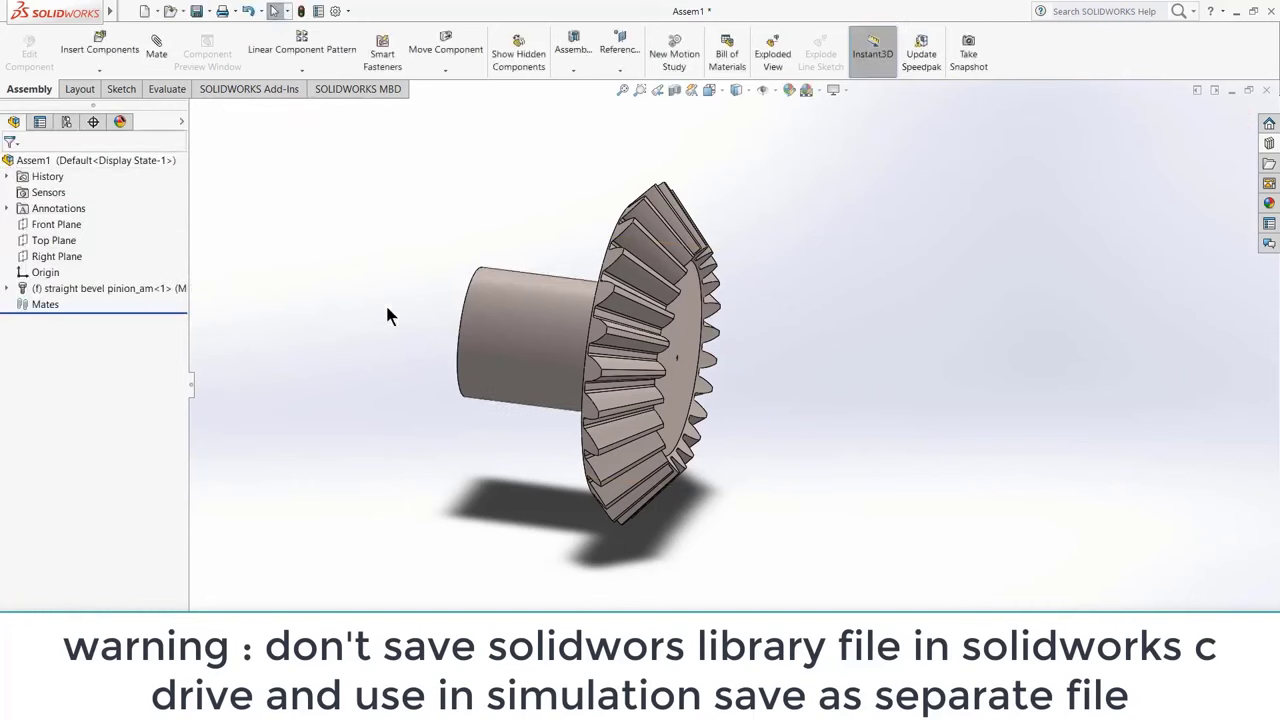
right_click(530, 311)
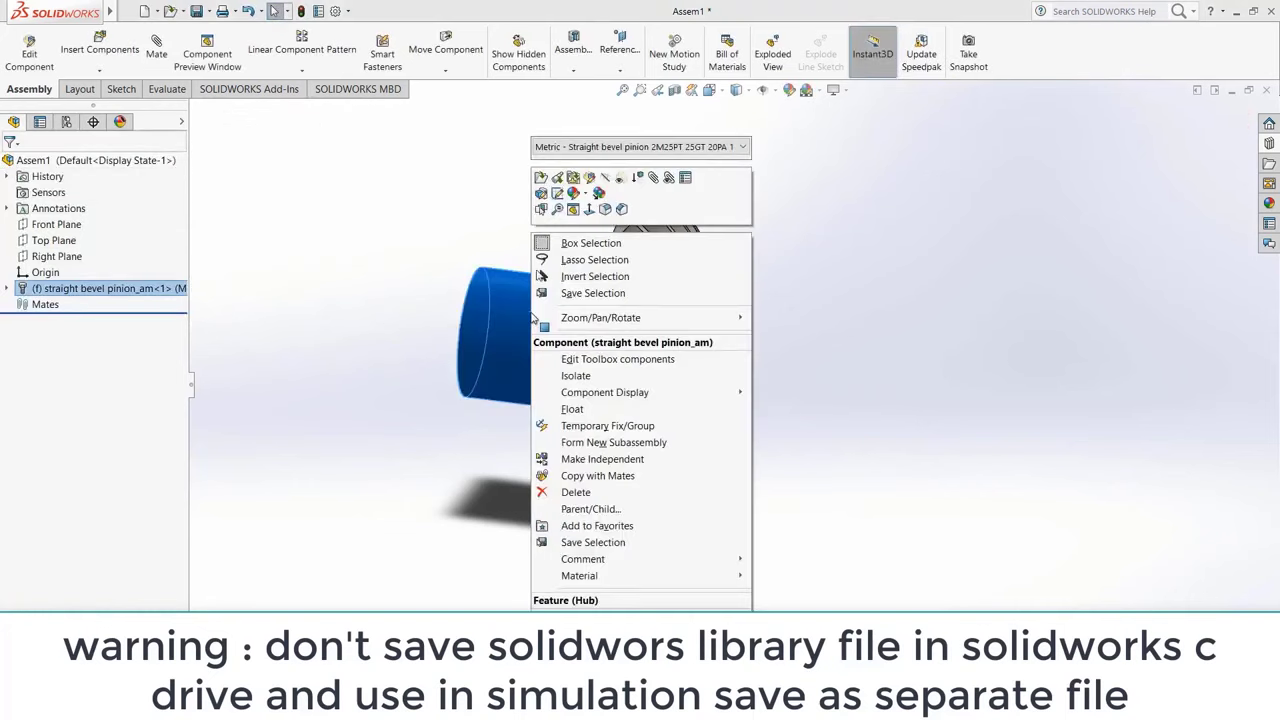
left_click(543, 177)
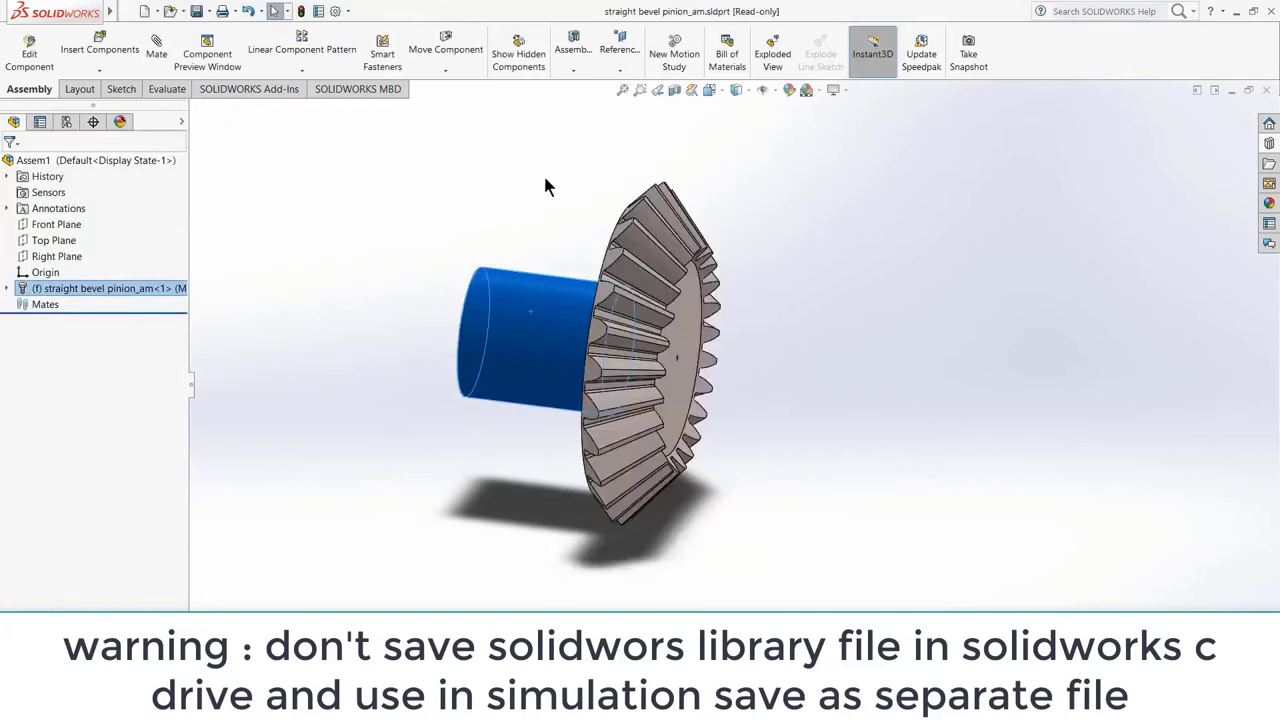
left_click(745, 397)
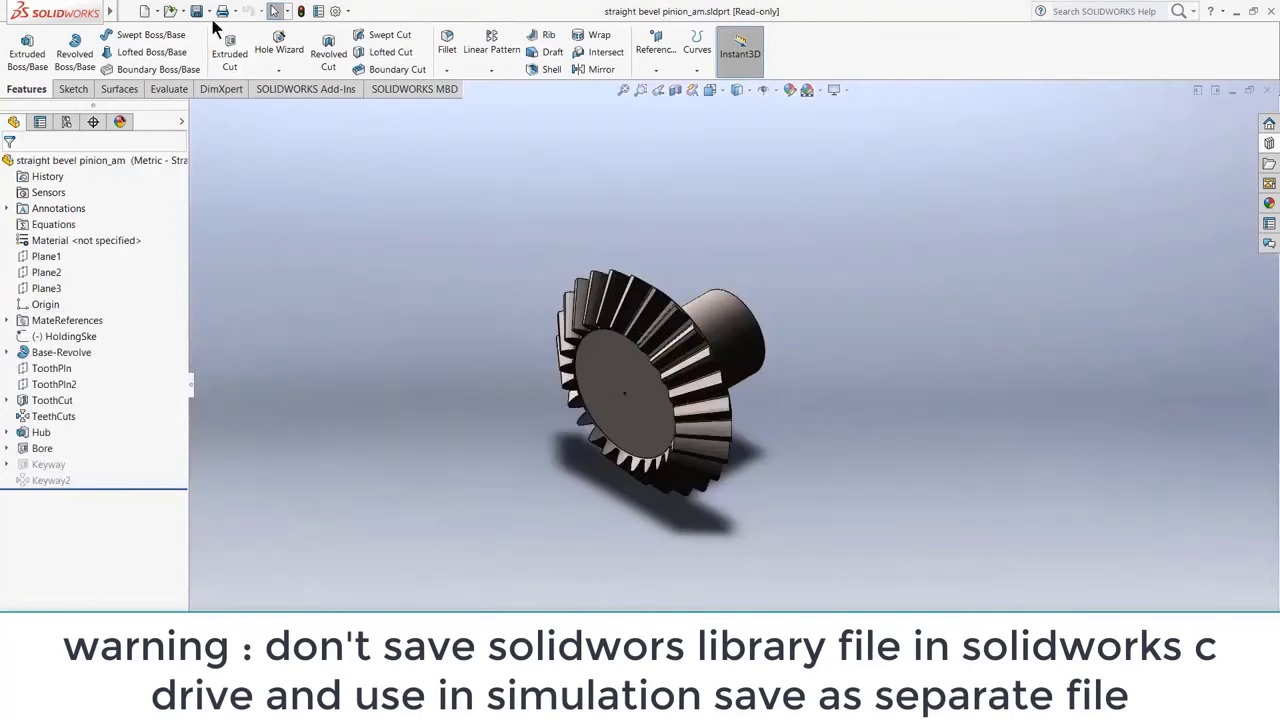
Step: Save the pinion part to the Desktop as a separate copy named vhgh, using Save as copy and continue
left_click(208, 11)
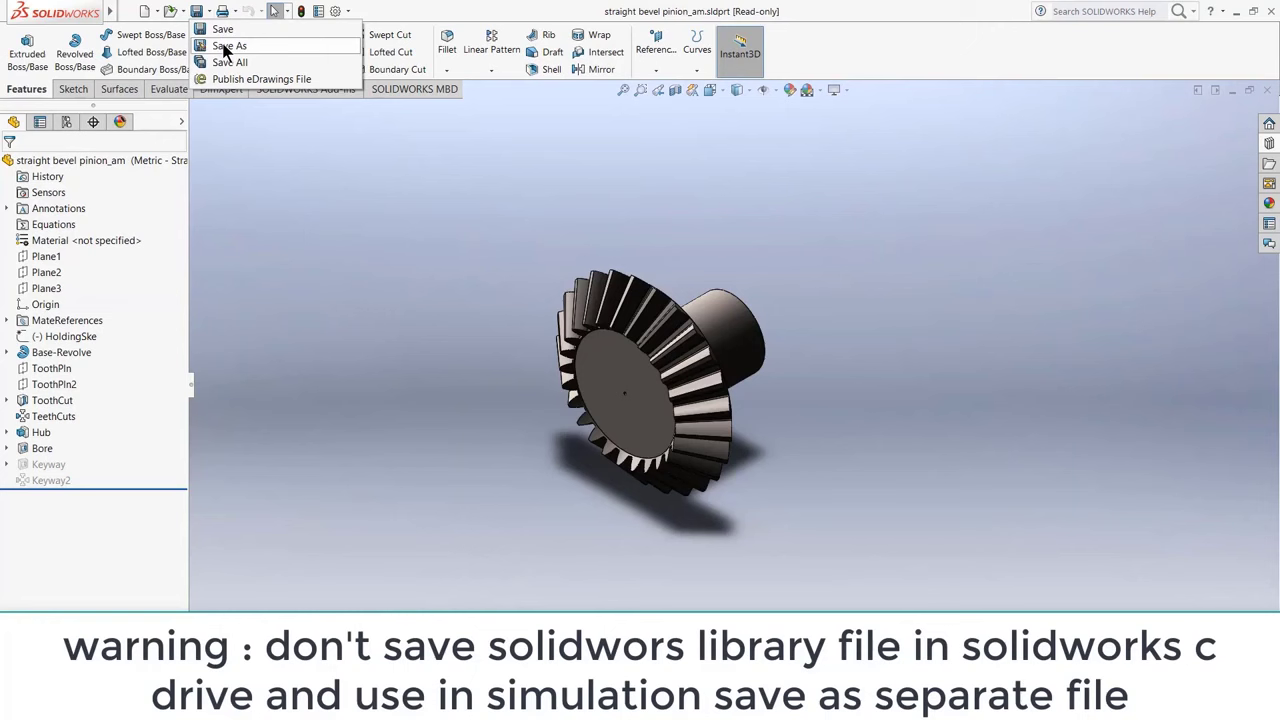
left_click(224, 47)
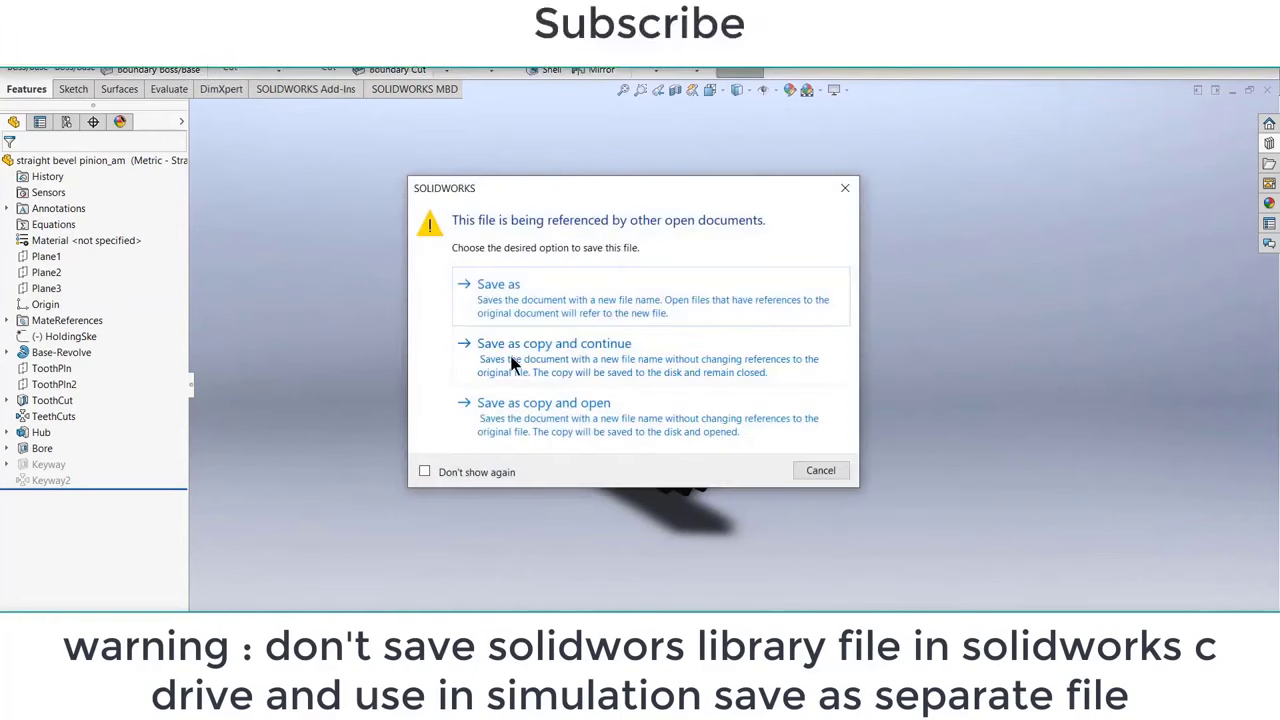
left_click(510, 358)
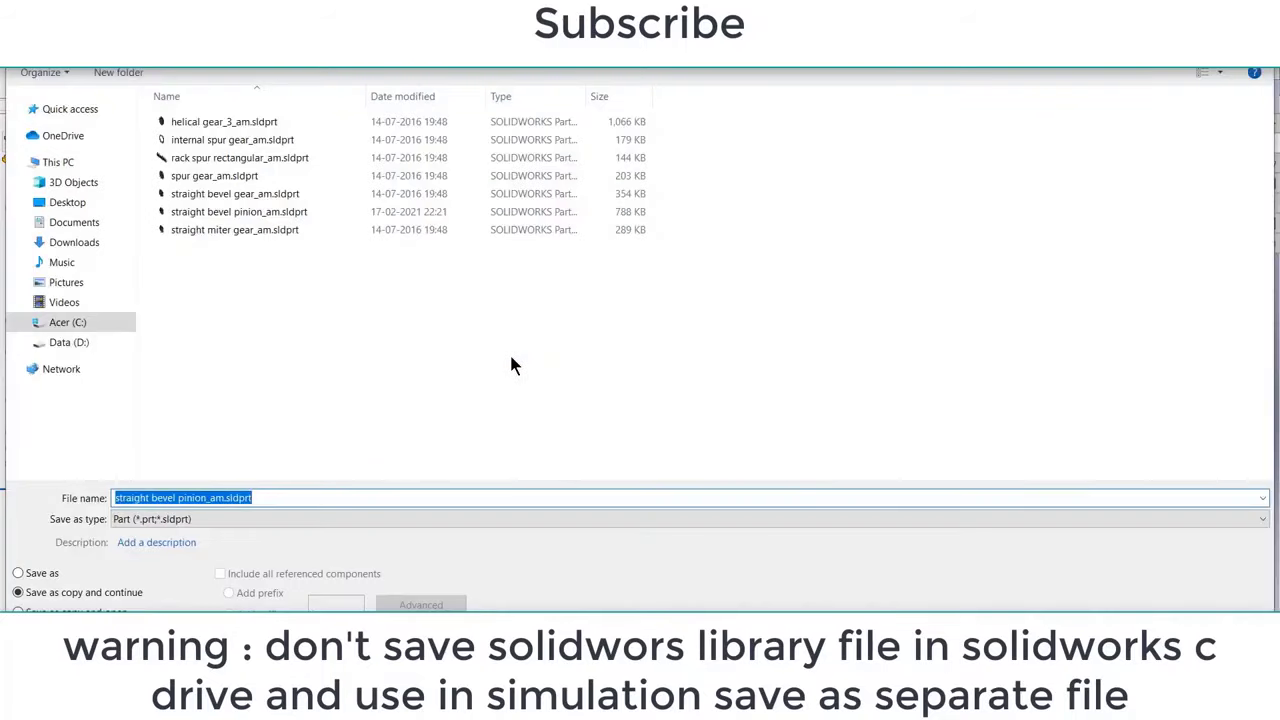
left_click(72, 205)
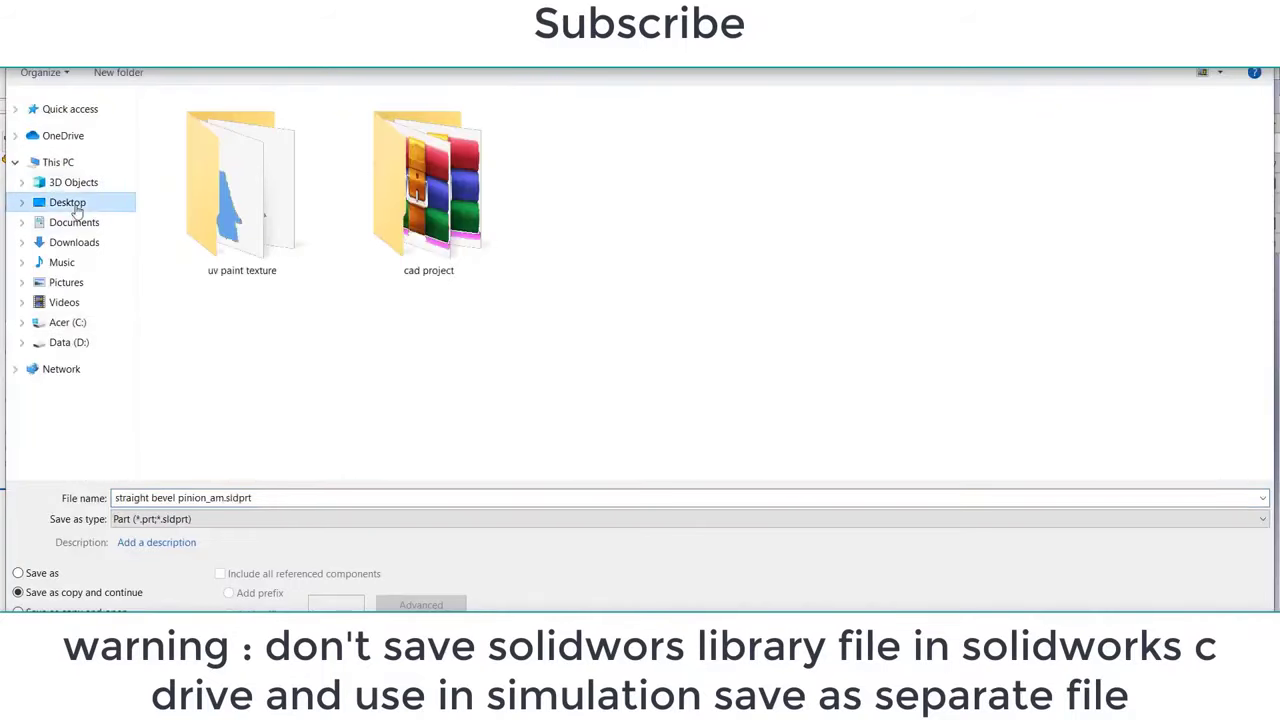
left_click(200, 497)
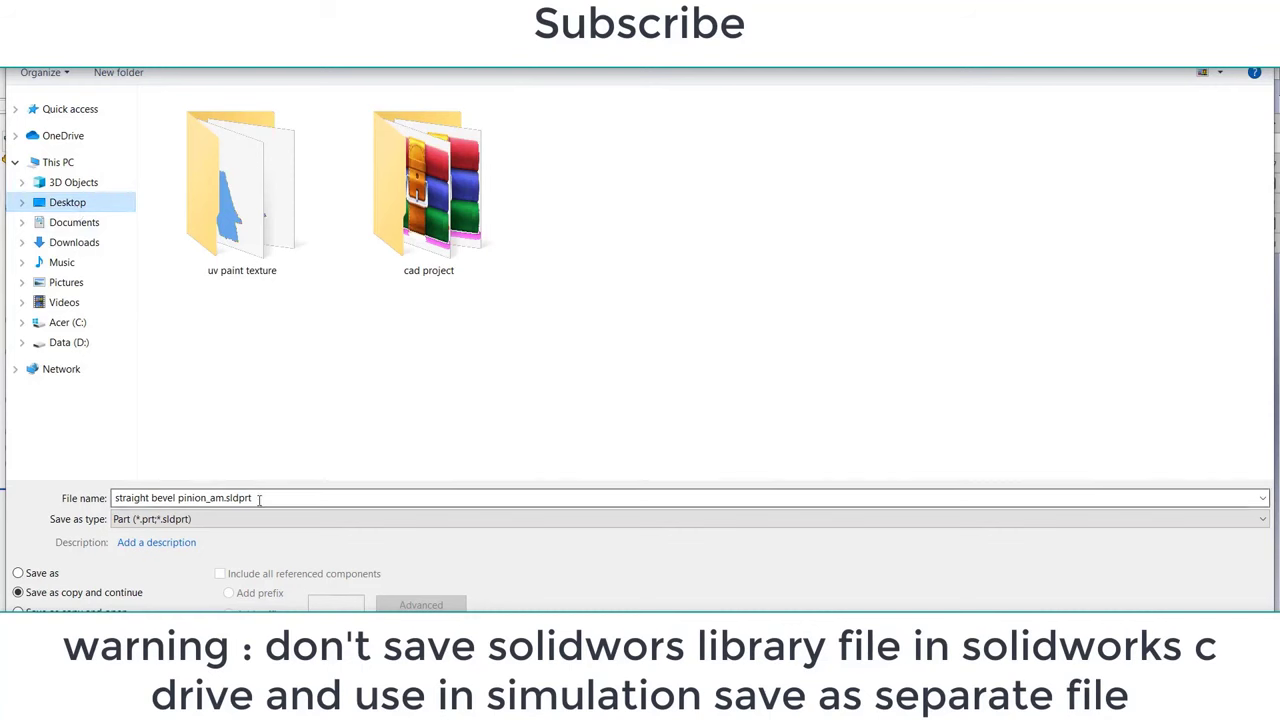
key("ctrl+a")
key("BackSpace")
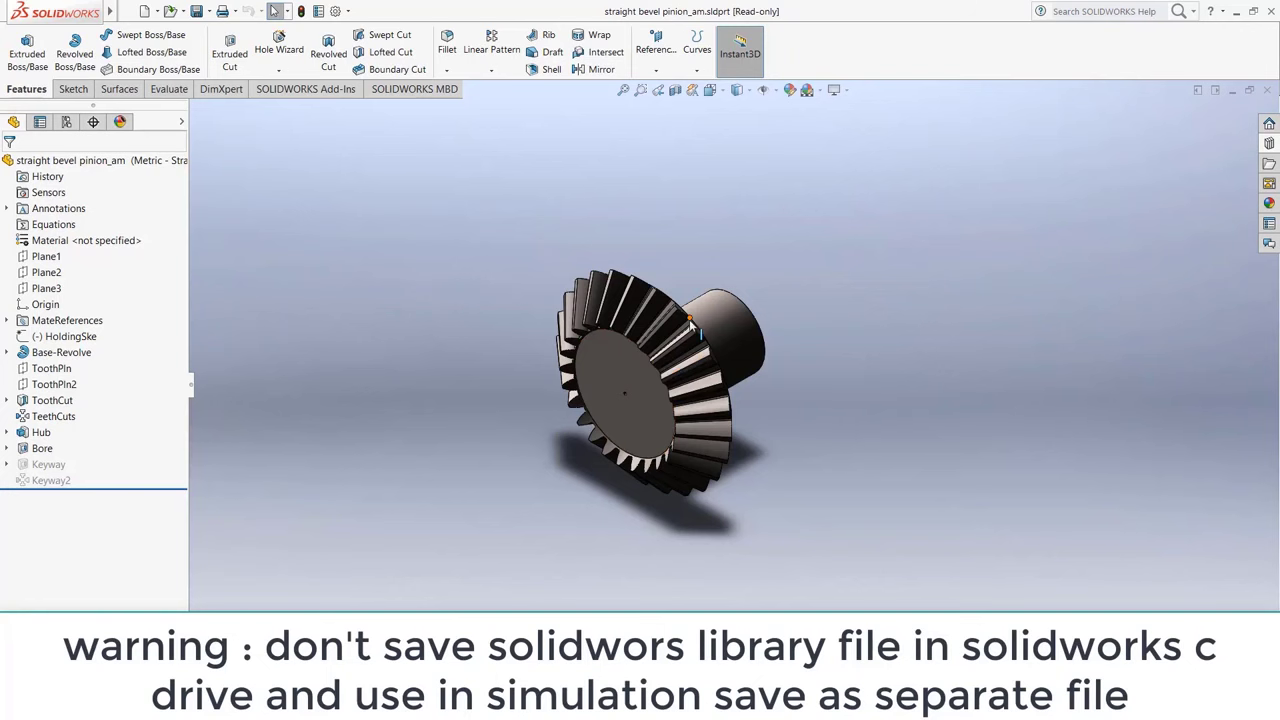
Step: Close the library pinion part and the Assem1 assembly
left_click(1267, 90)
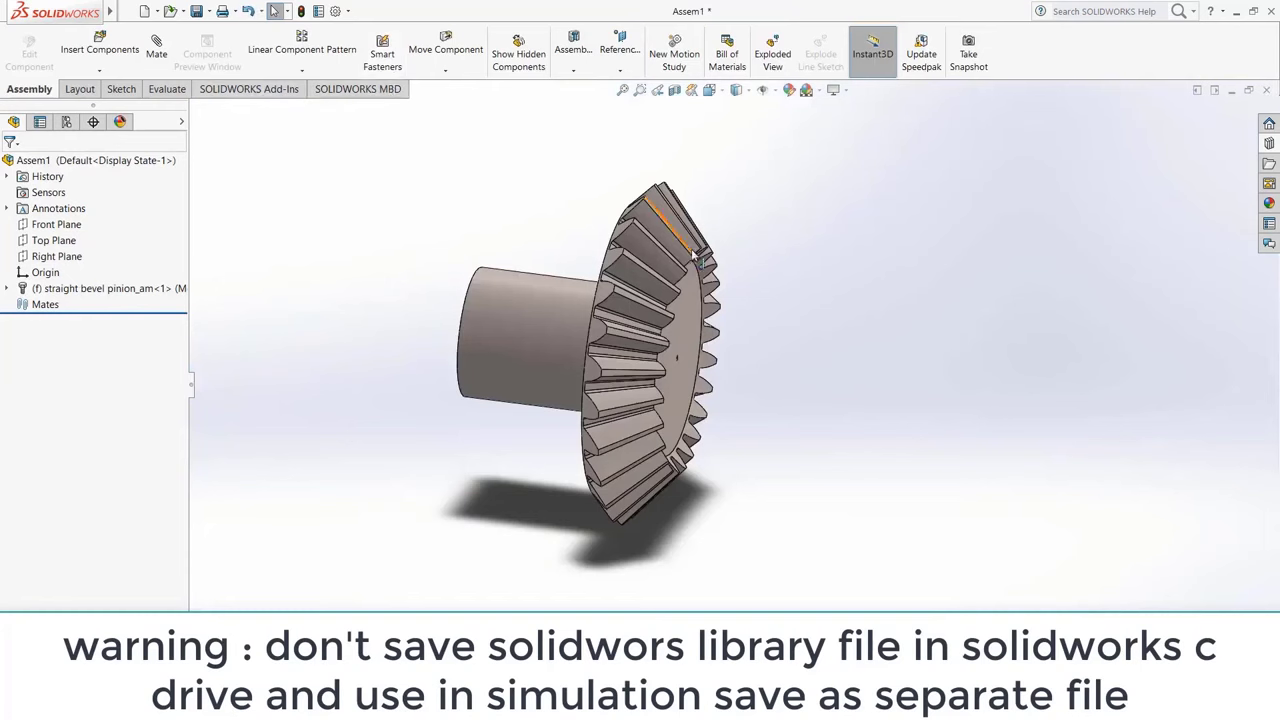
mouse_move(690, 258)
middle_mouse_down()
mouse_move(712, 262)
mouse_move(668, 254)
middle_mouse_up()
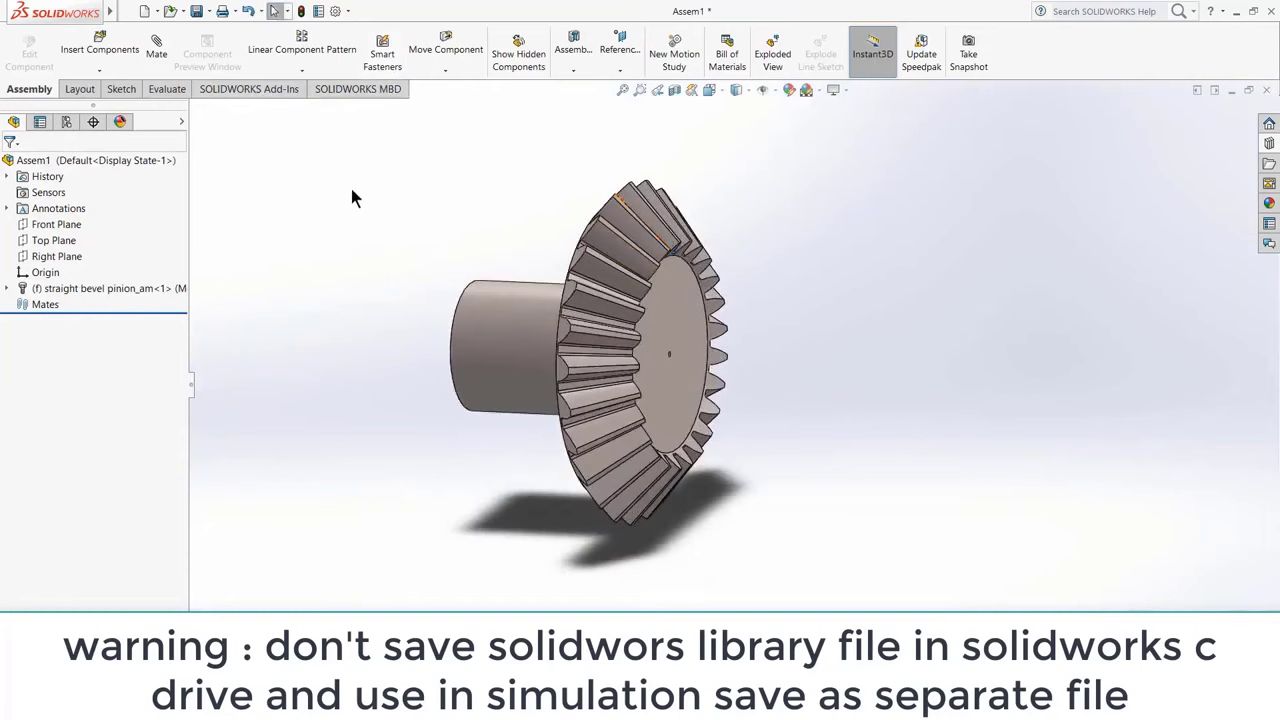
left_click(1268, 90)
left_click(642, 390)
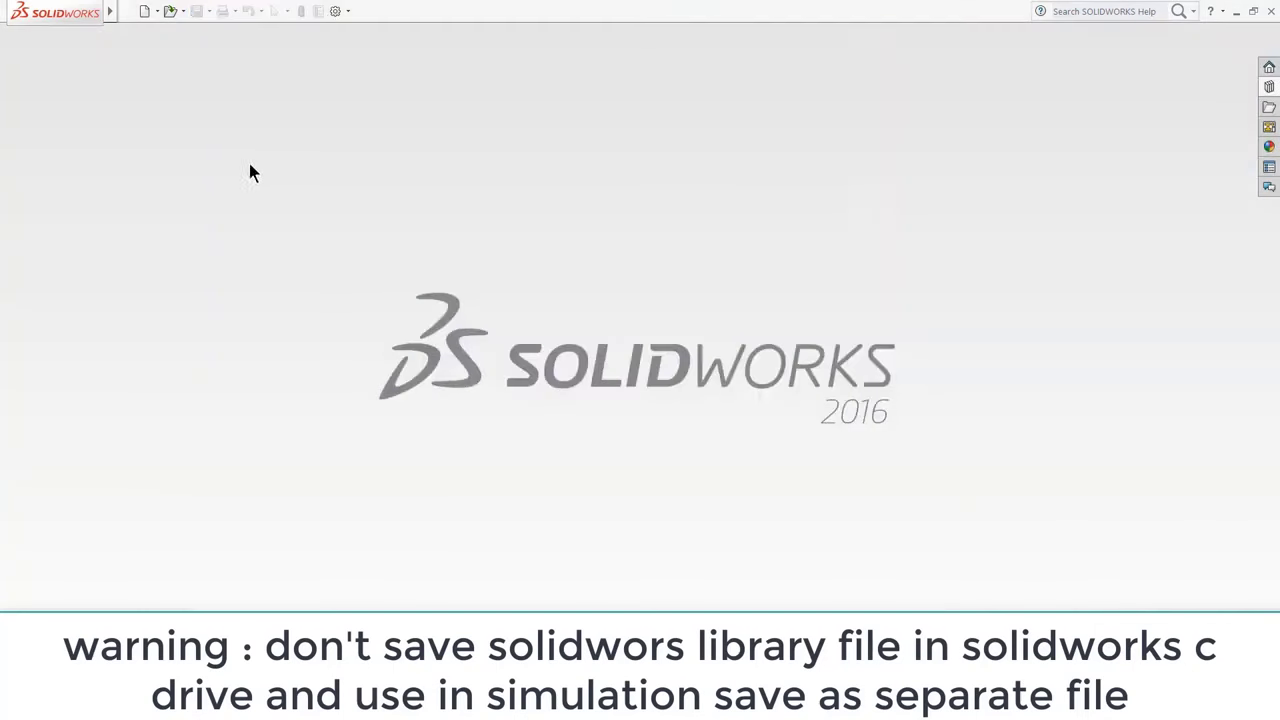
Step: Create a new assembly and place the pinion vhgh.SLDPRT from the Desktop in it
left_click(172, 18)
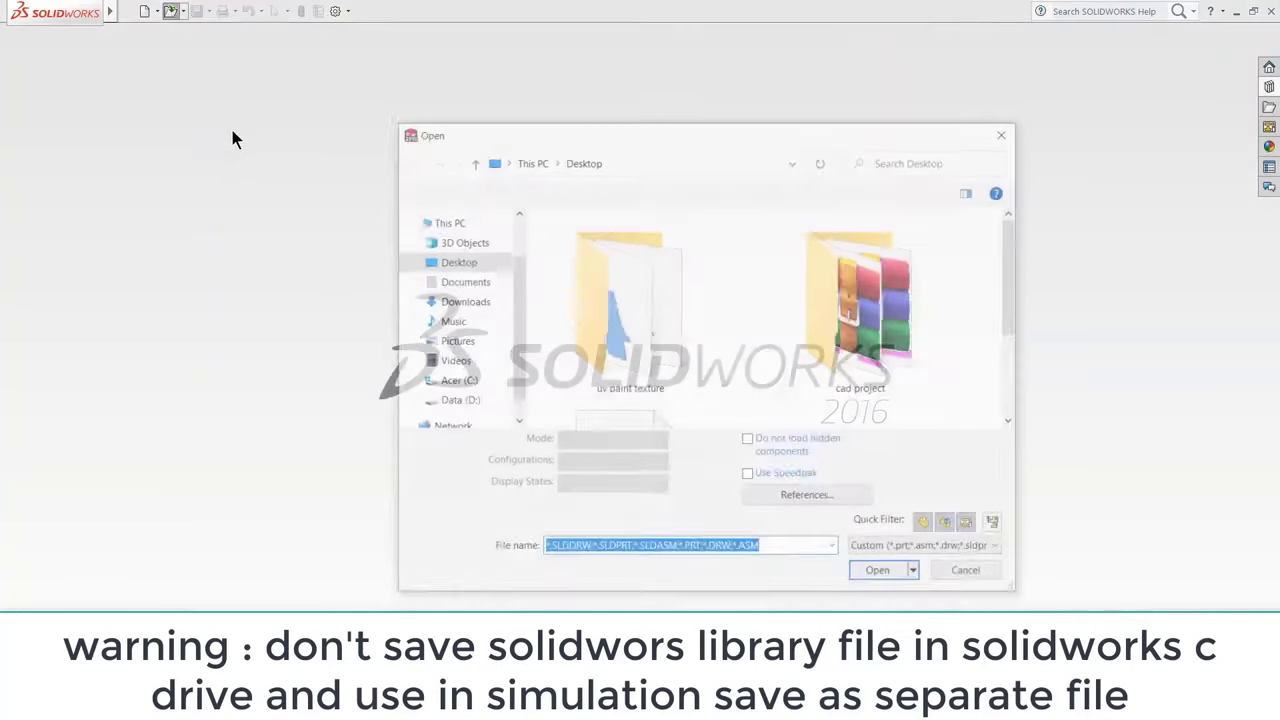
left_click(1003, 127)
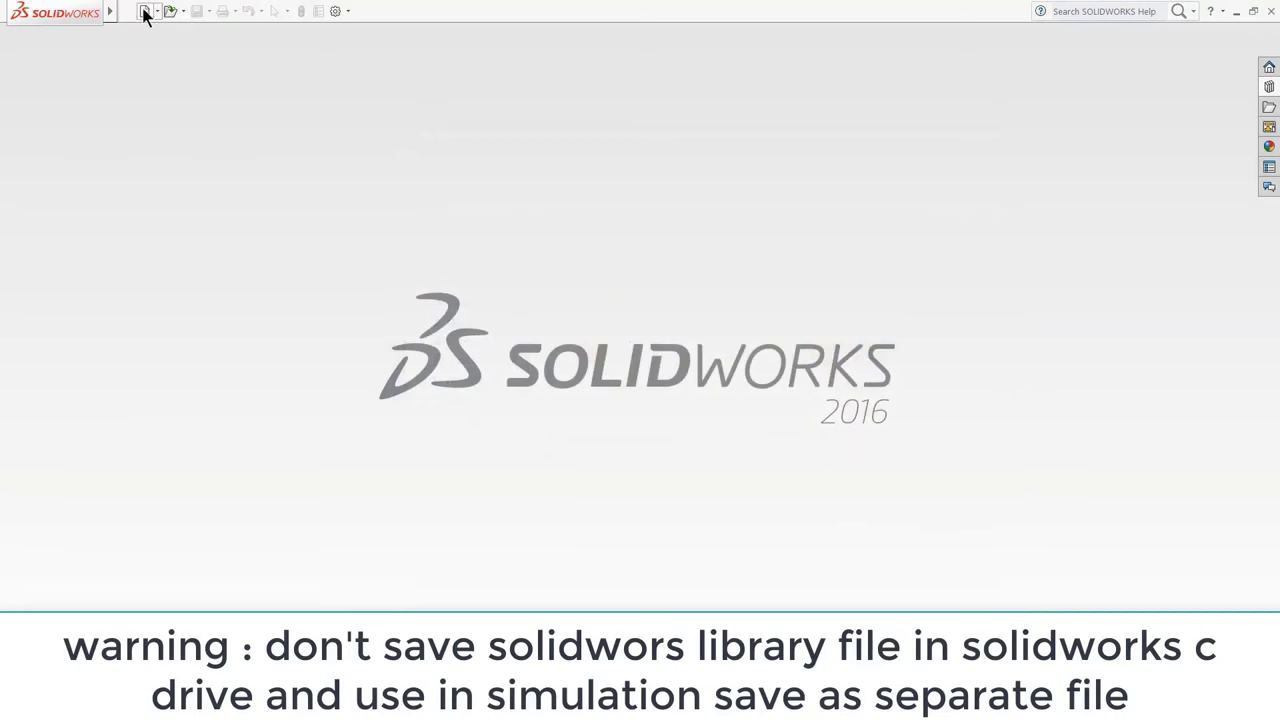
left_click(145, 12)
left_click(539, 522)
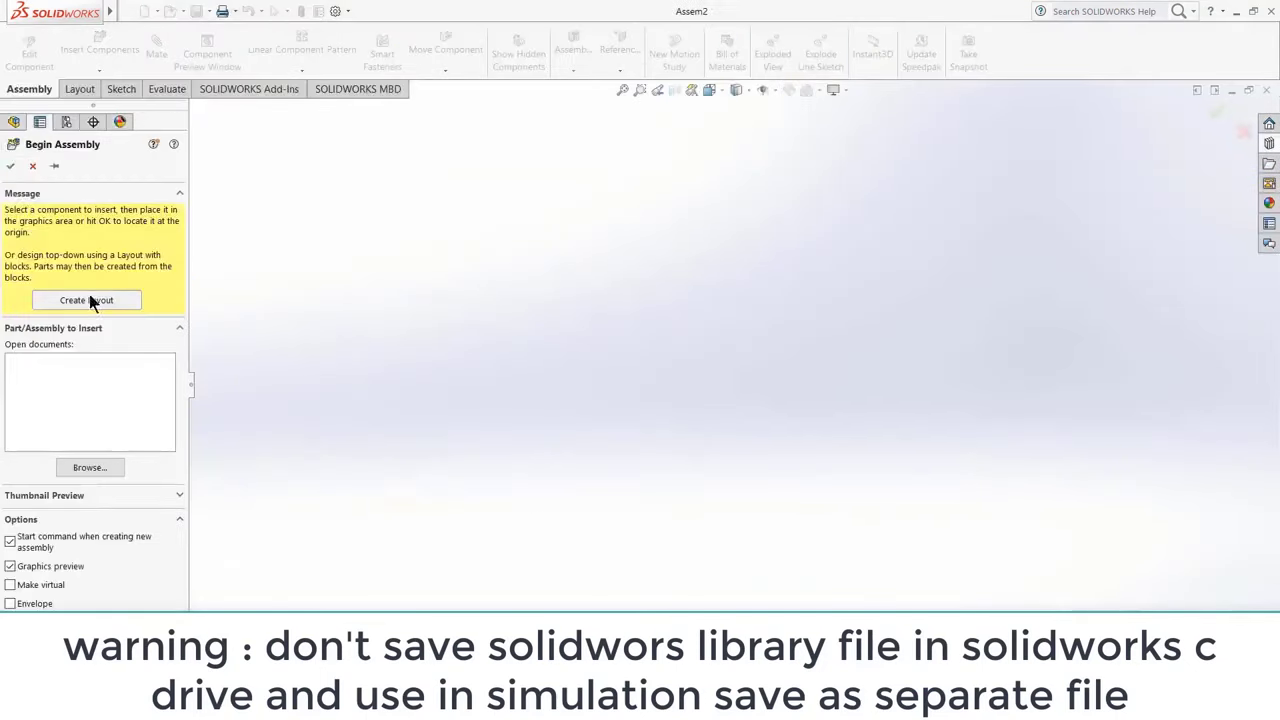
left_click(89, 468)
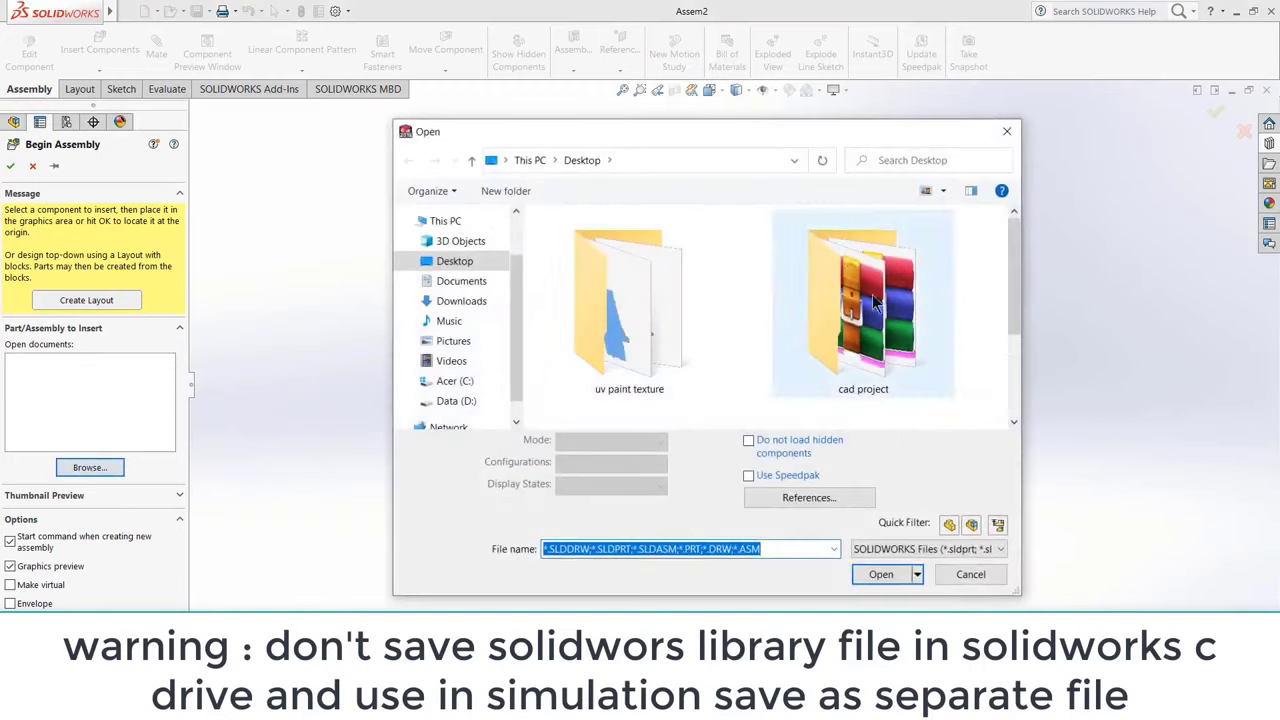
left_click_drag(1017, 264, 1020, 342)
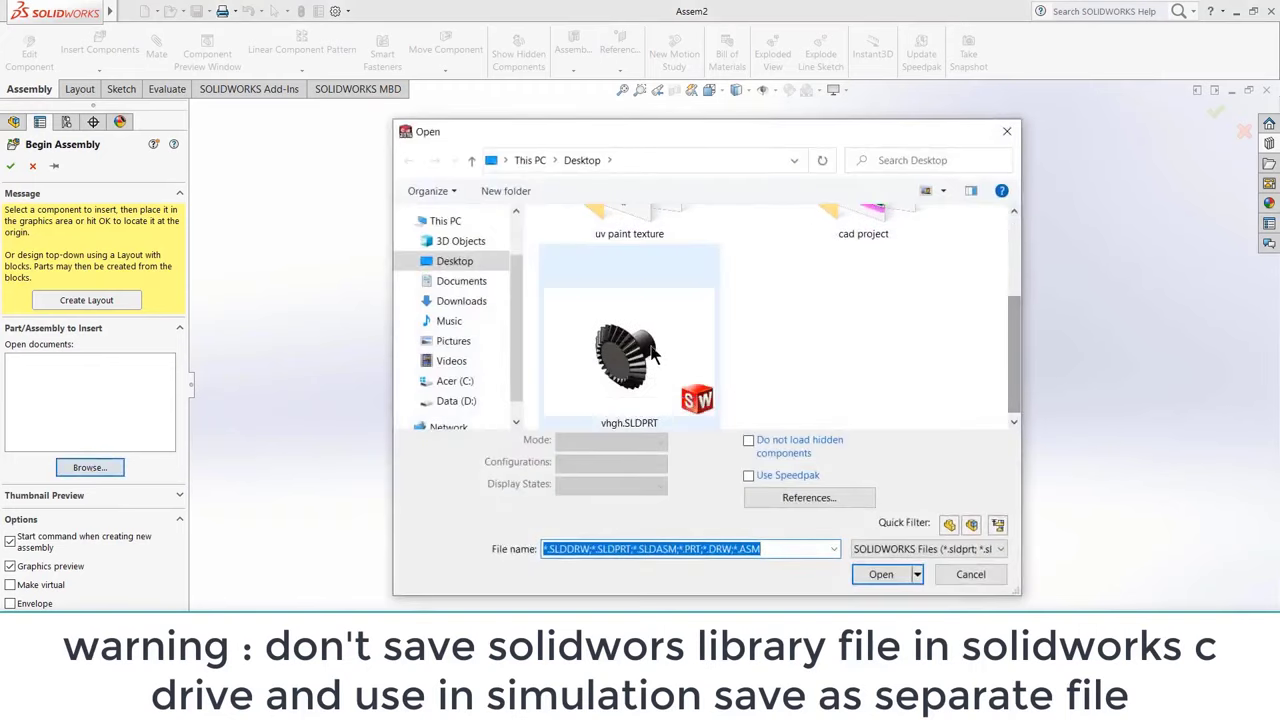
left_click(629, 350)
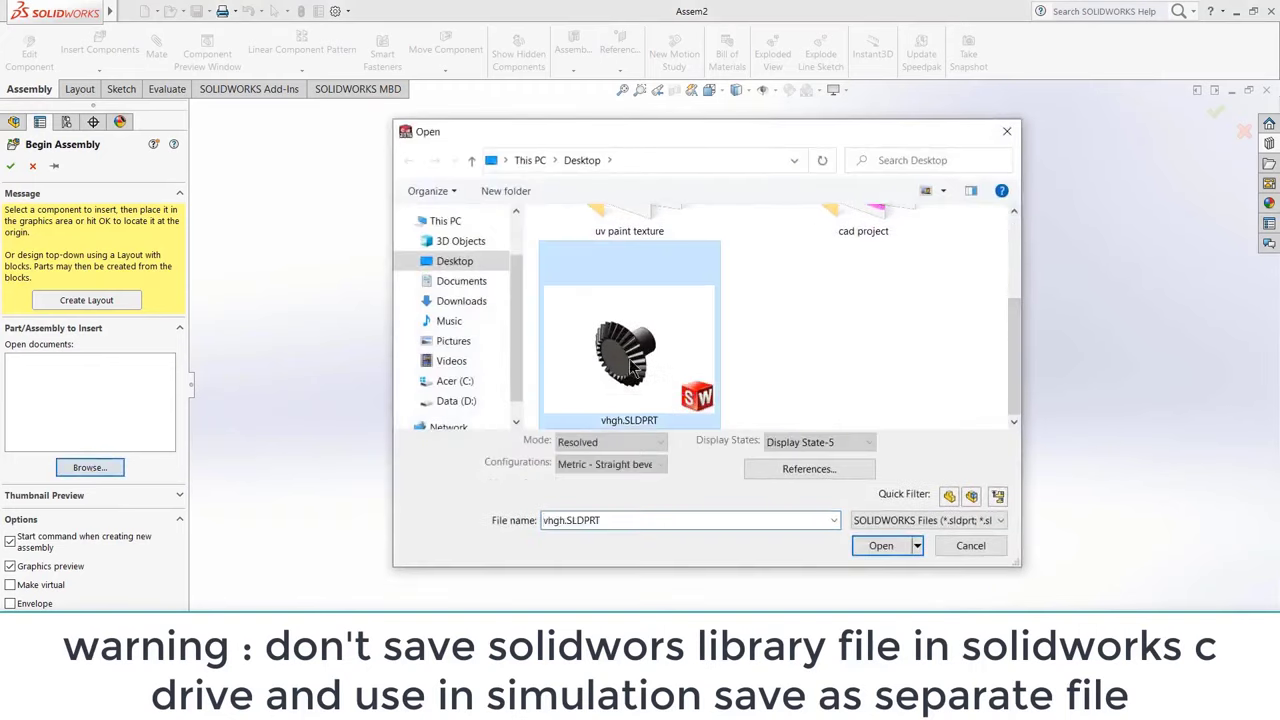
left_click(901, 548)
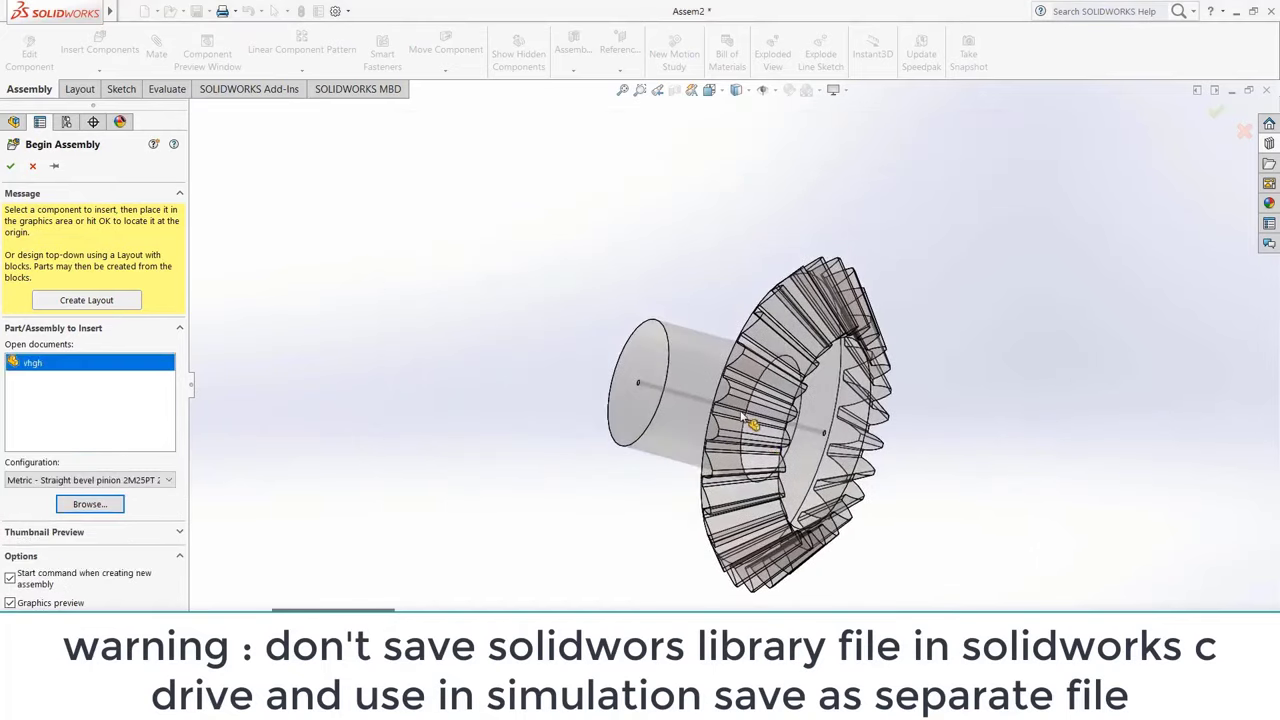
left_click(750, 418)
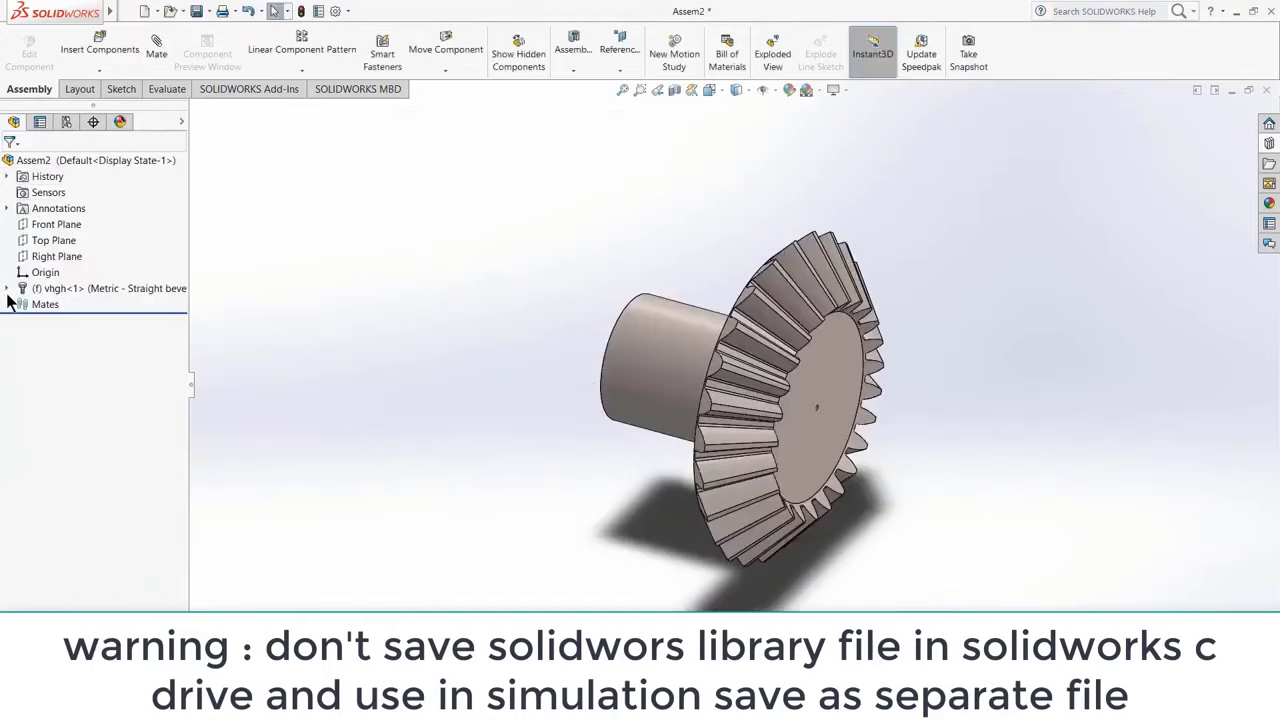
Step: Show the BasProSke sketch under the Base-Revolve feature of the vhgh pinion
left_click(9, 289)
left_click(23, 480)
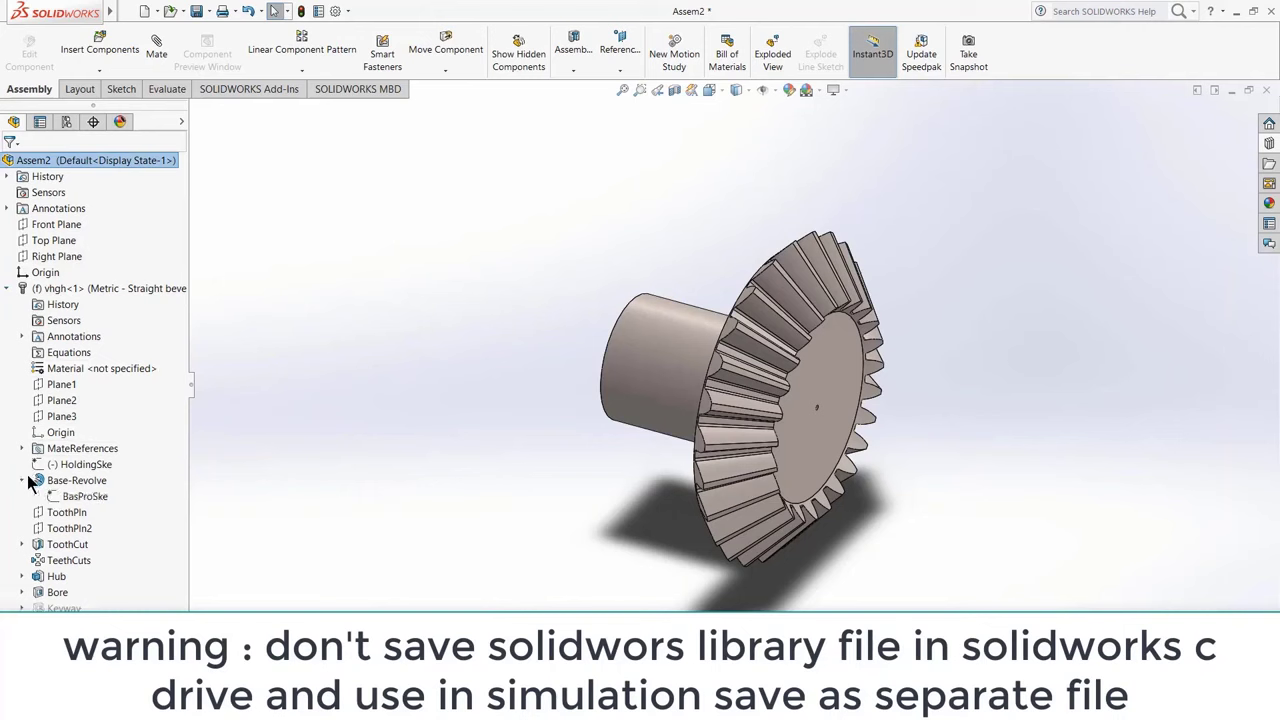
left_click(82, 497)
right_click(82, 497)
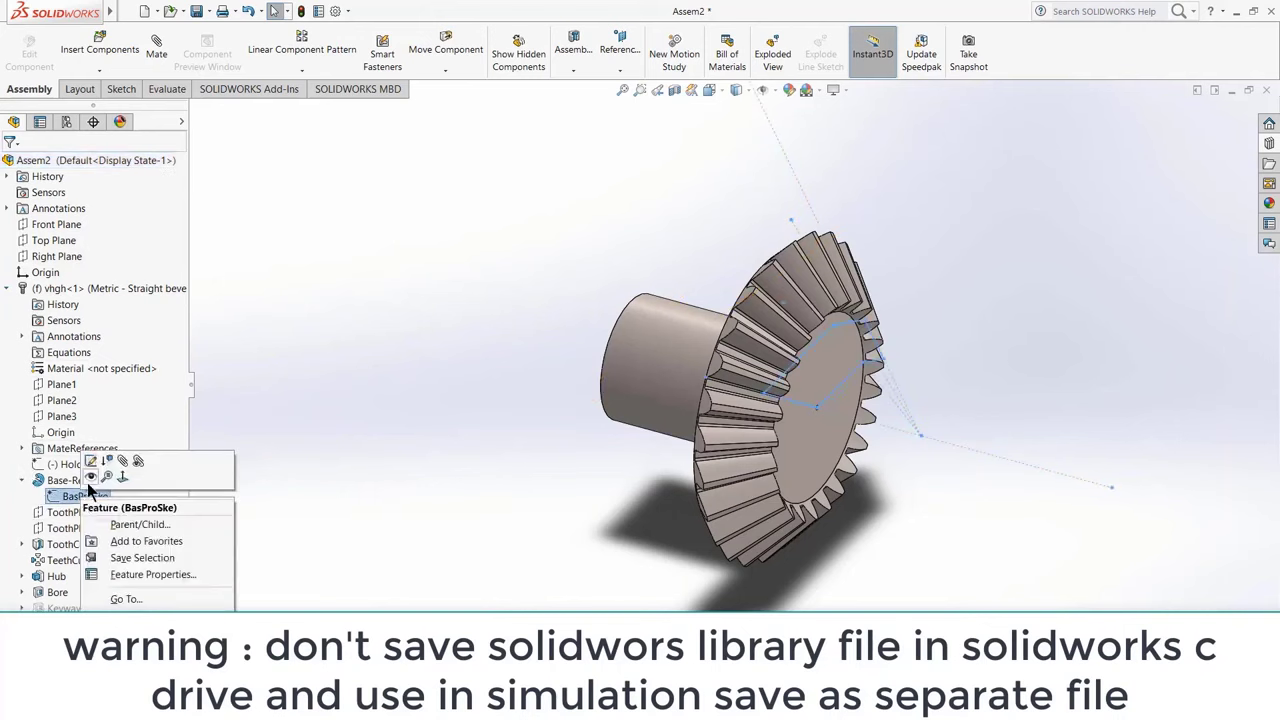
left_click(90, 478)
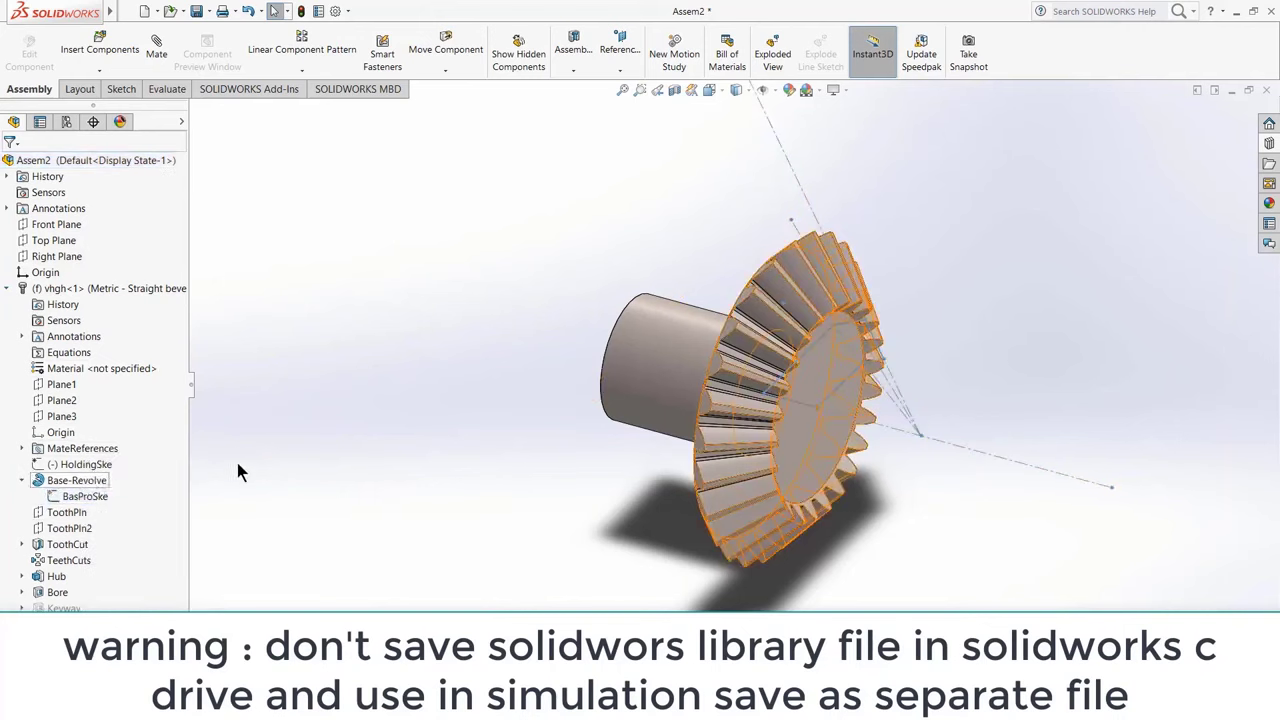
Step: Float the fixed vhgh pinion and move it to a new position in the assembly
left_click(684, 324)
right_click(684, 324)
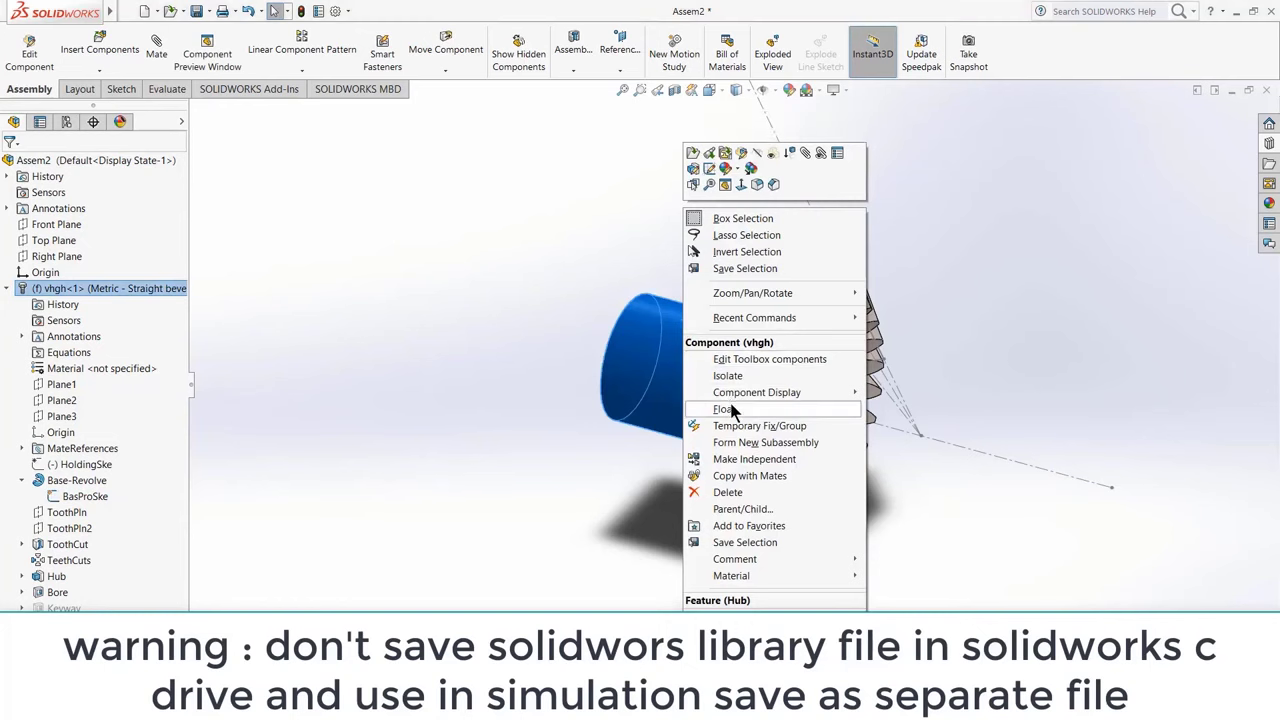
left_click(577, 371)
left_click_drag(630, 370, 724, 370)
left_click(416, 213)
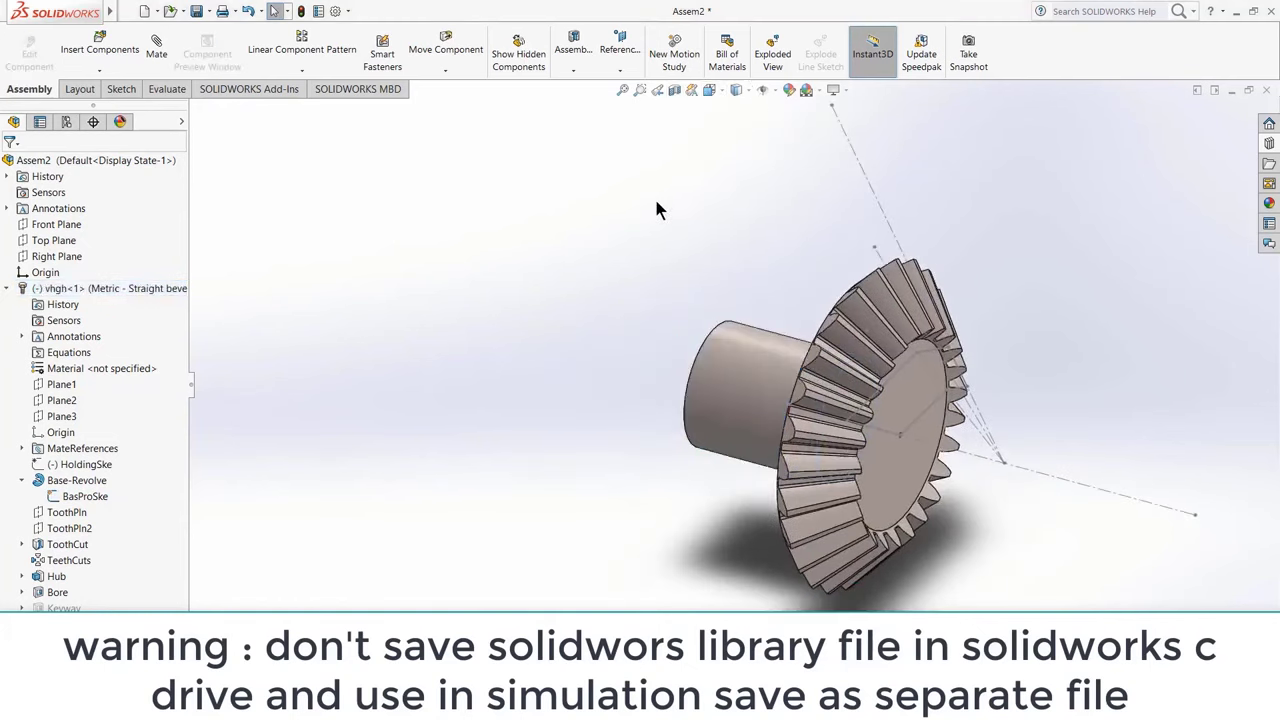
left_click(1068, 487)
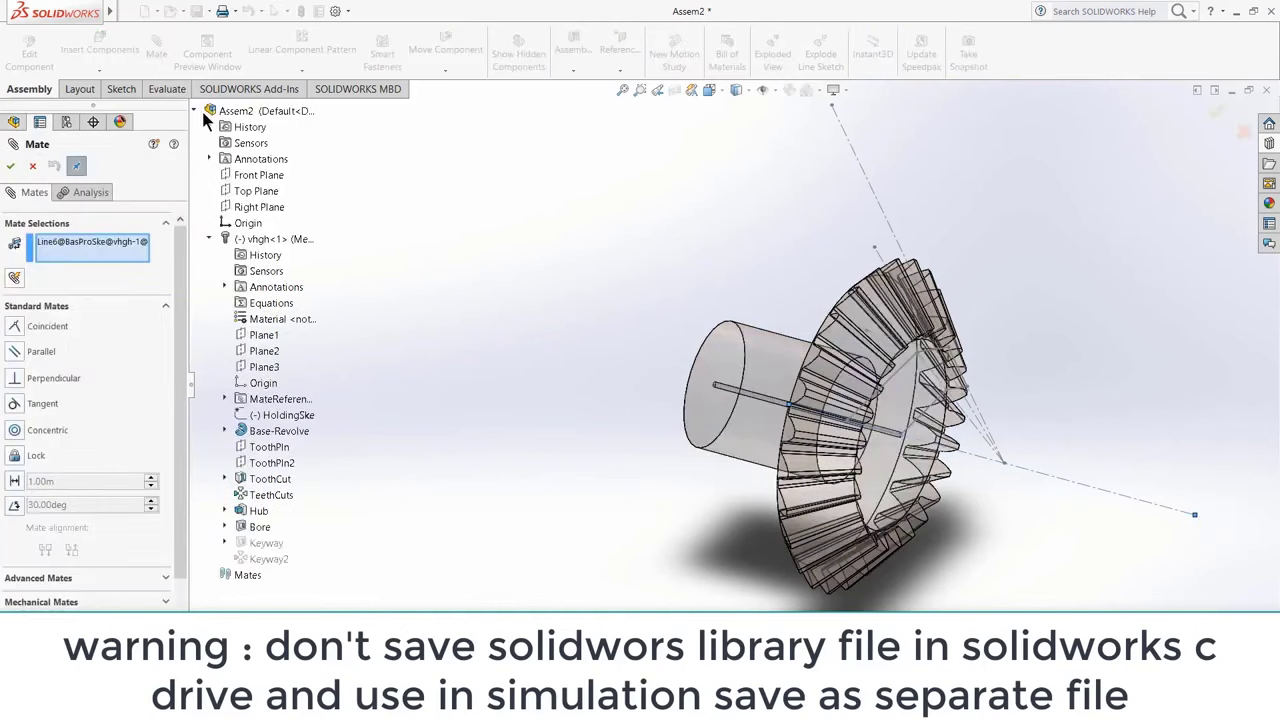
left_click(255, 207)
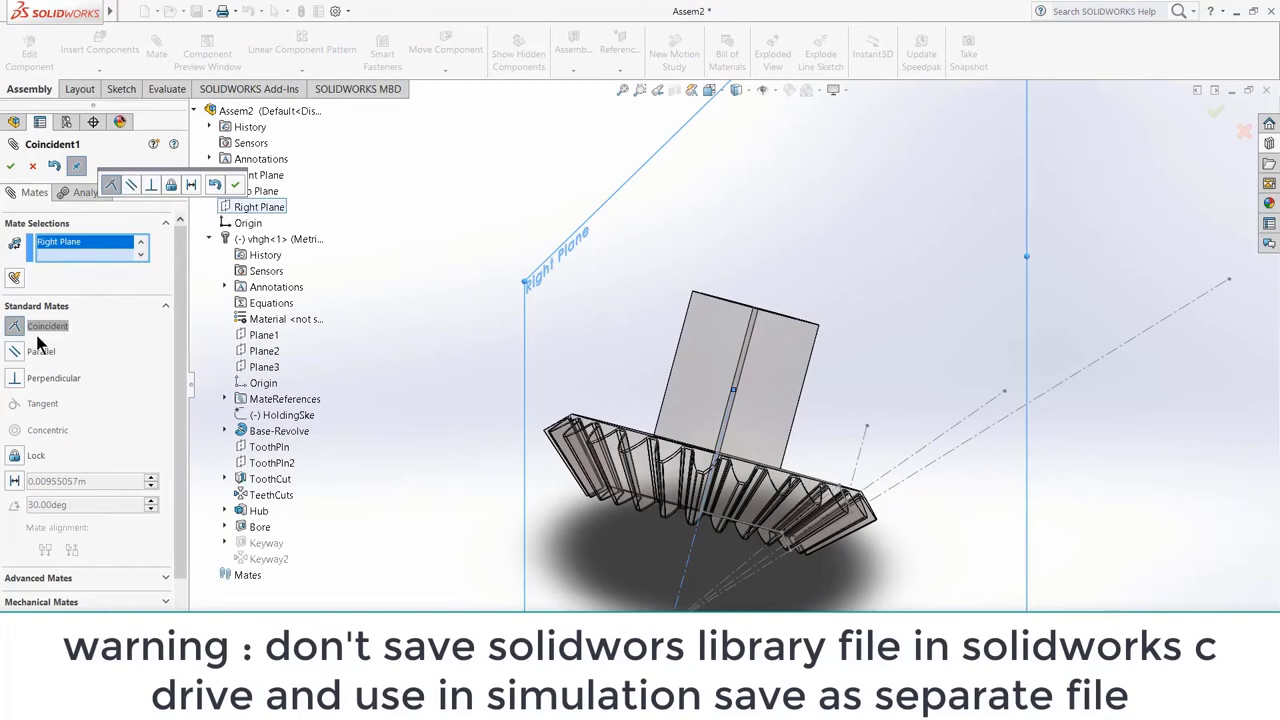
left_click(10, 166)
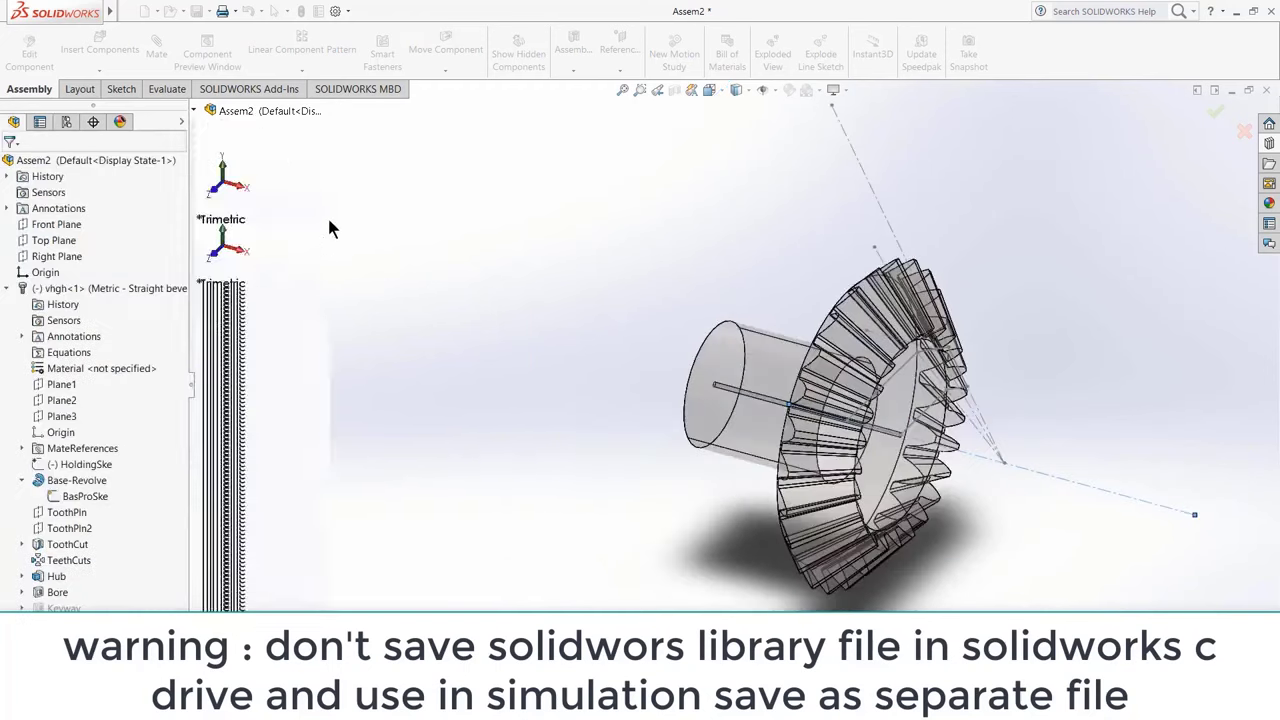
Step: Rotate the vhgh pinion so its toothed face points up and its hub points down
left_click(445, 70)
left_click(458, 100)
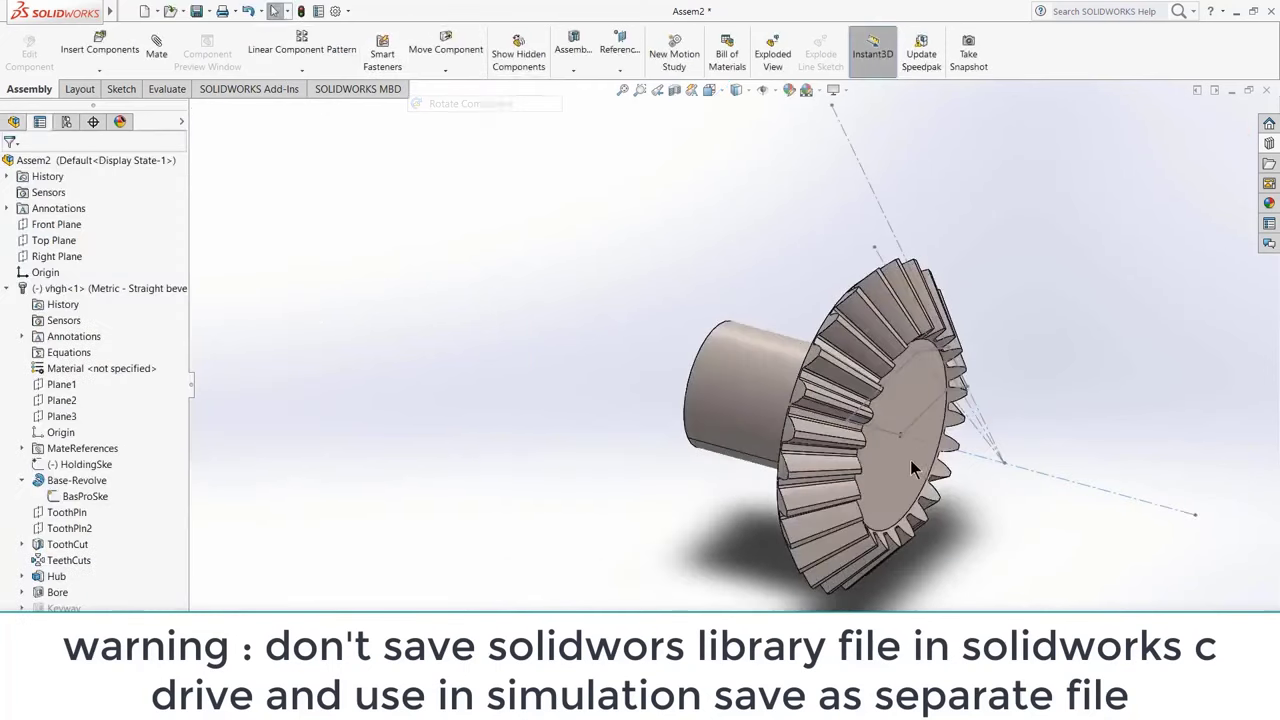
left_click_drag(870, 400, 882, 223)
left_click(10, 166)
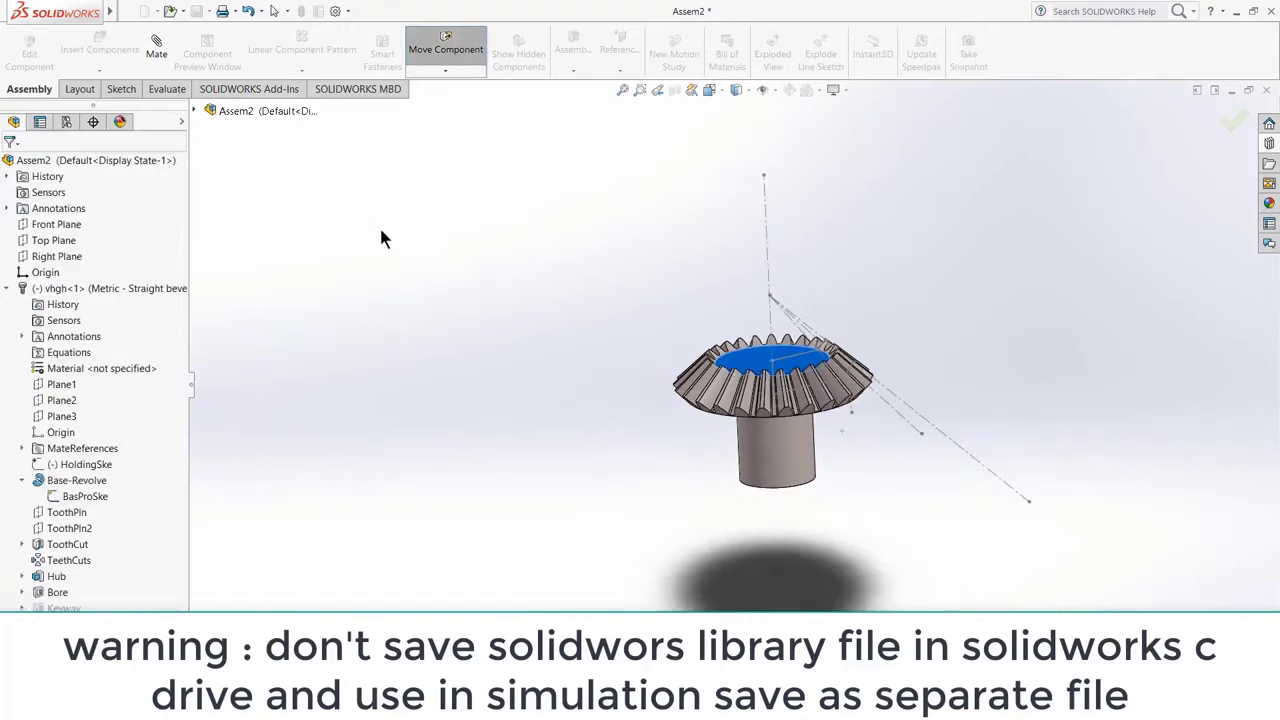
Step: Mate the pinion's BasProSke axis line coincident with the assembly's Front Plane
left_click(155, 57)
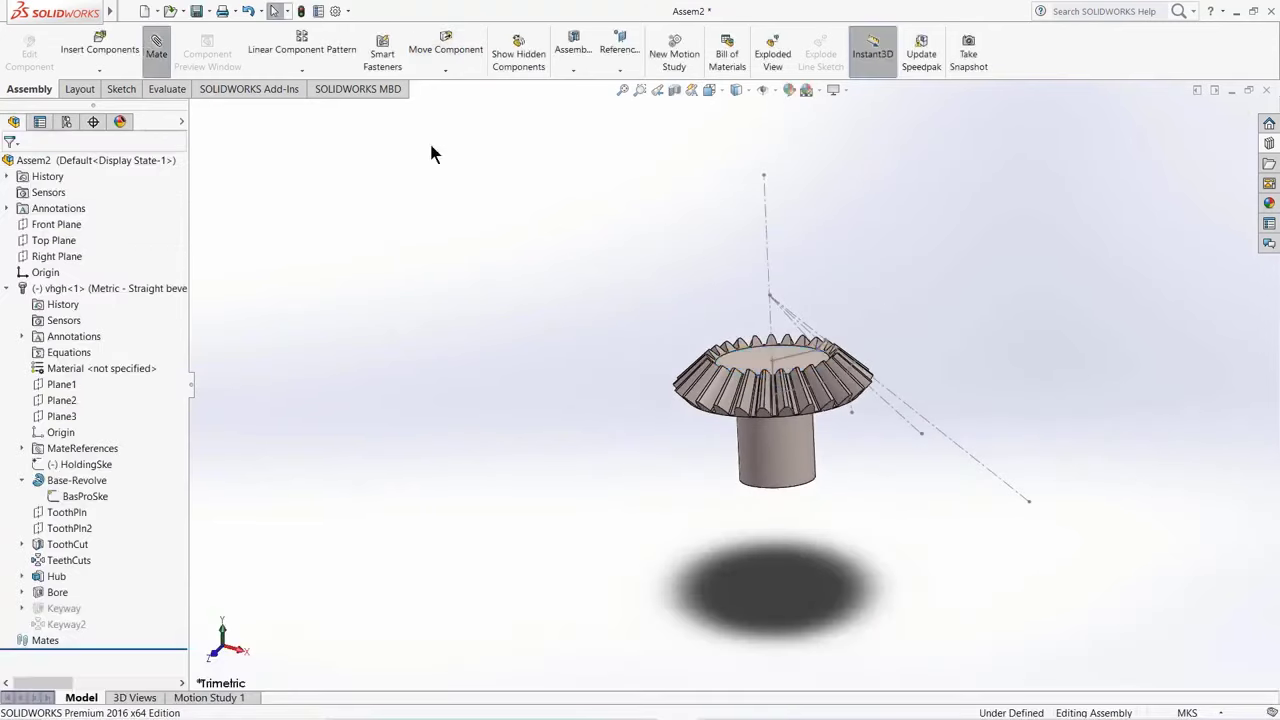
left_click(766, 221)
left_click(194, 111)
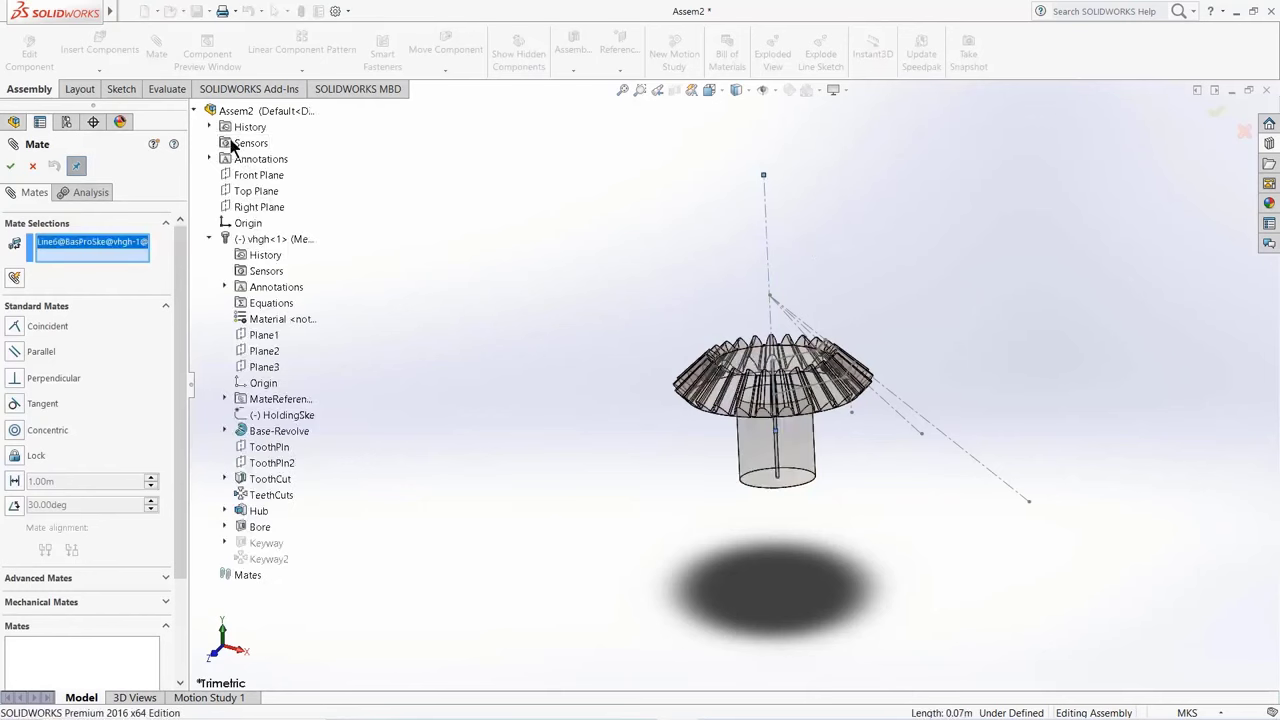
left_click(259, 175)
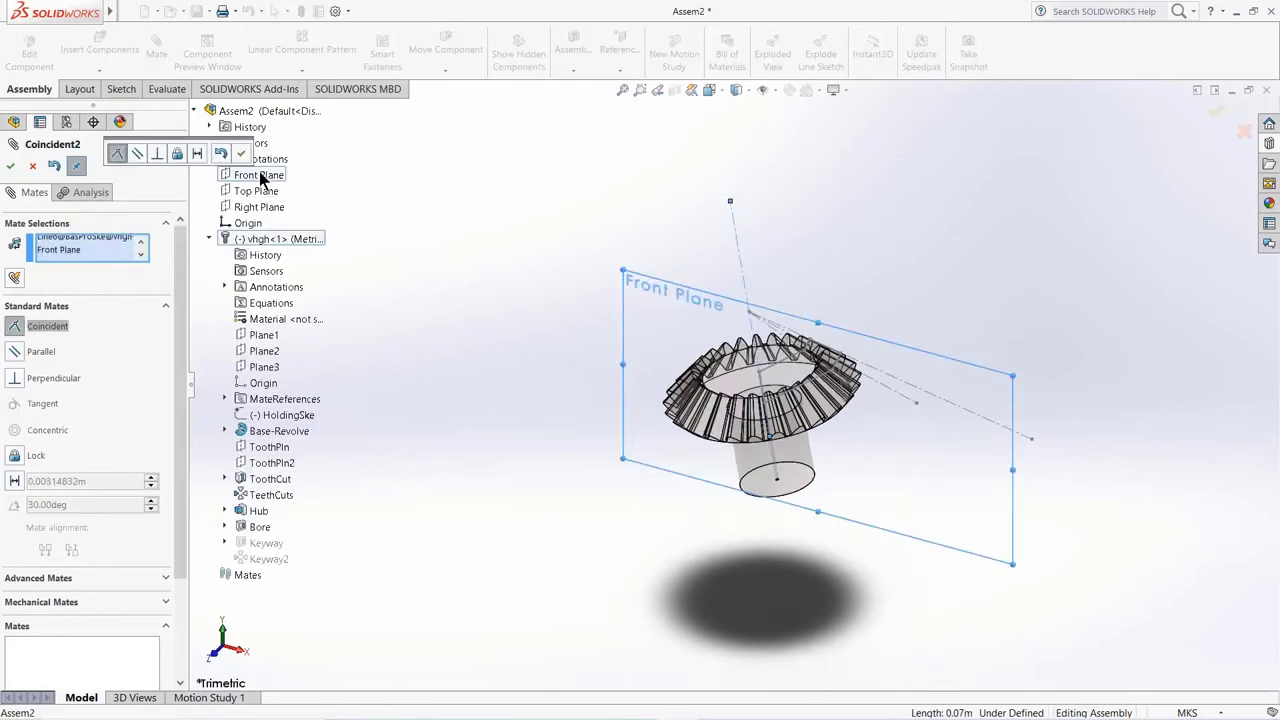
Step: Mate Plane2 of the pinion coincident with the assembly's Right Plane and finish mating
left_click(263, 354)
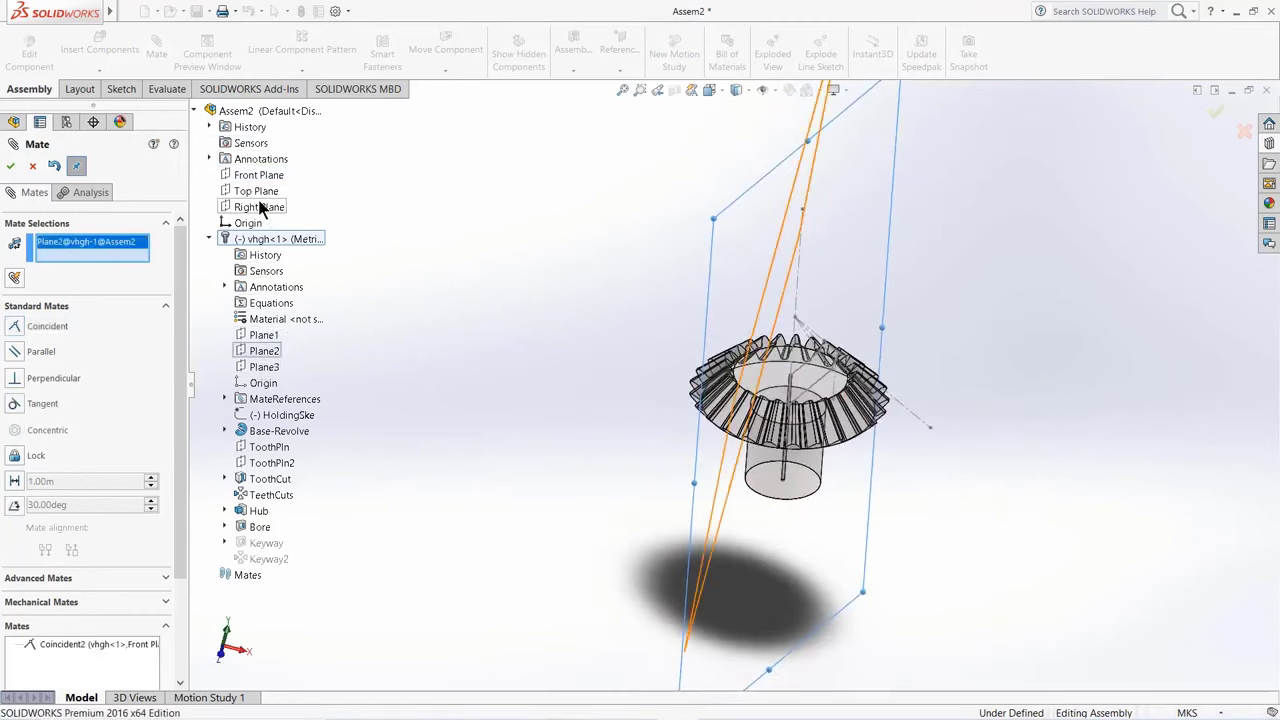
left_click(260, 207)
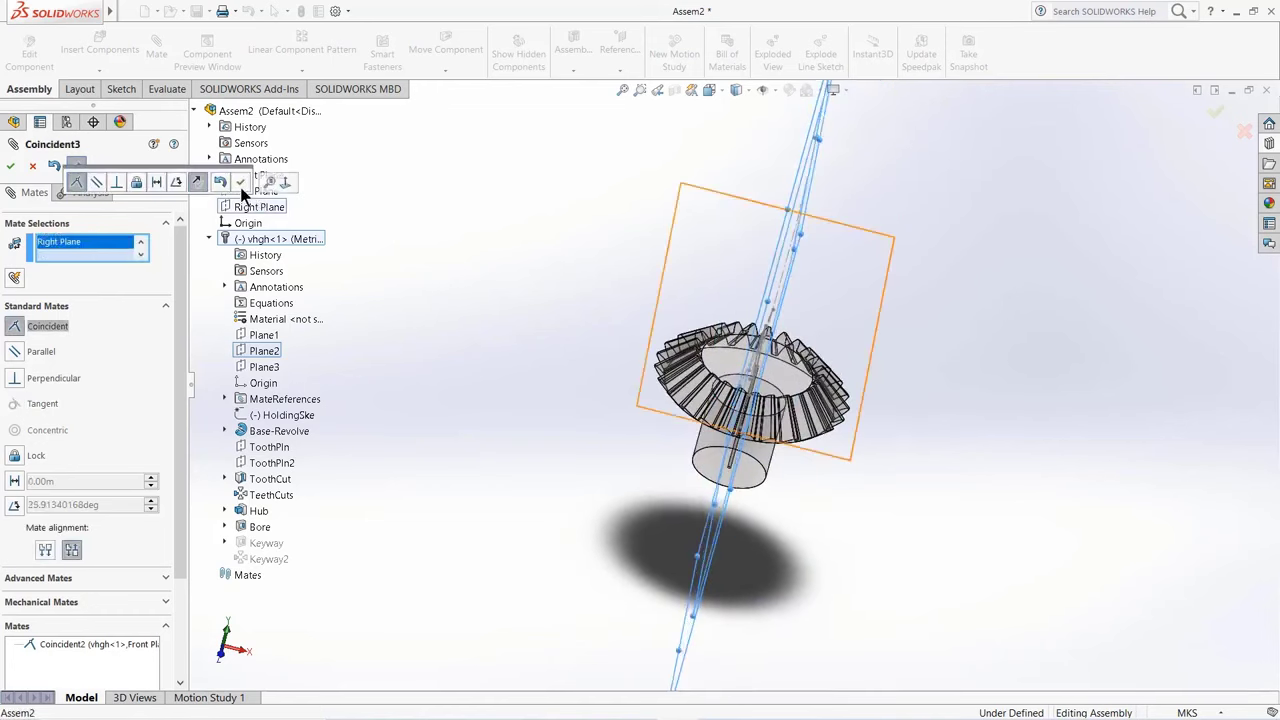
left_click(243, 182)
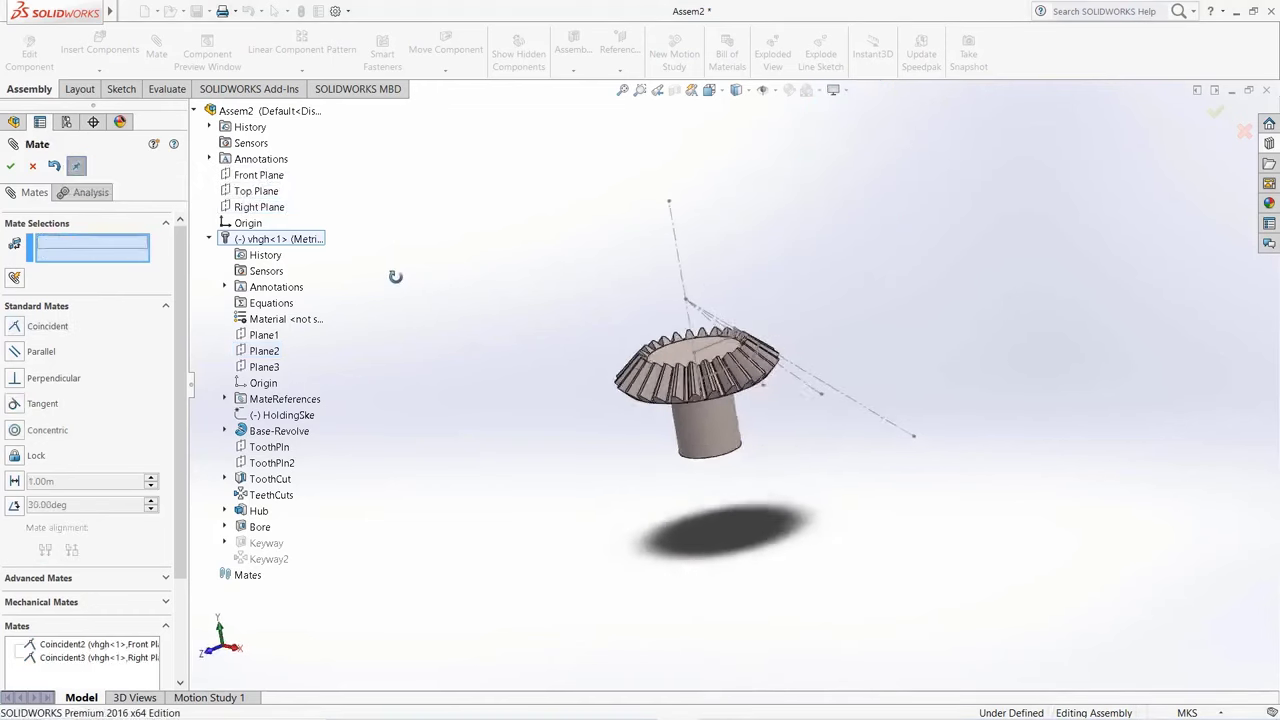
left_click(32, 166)
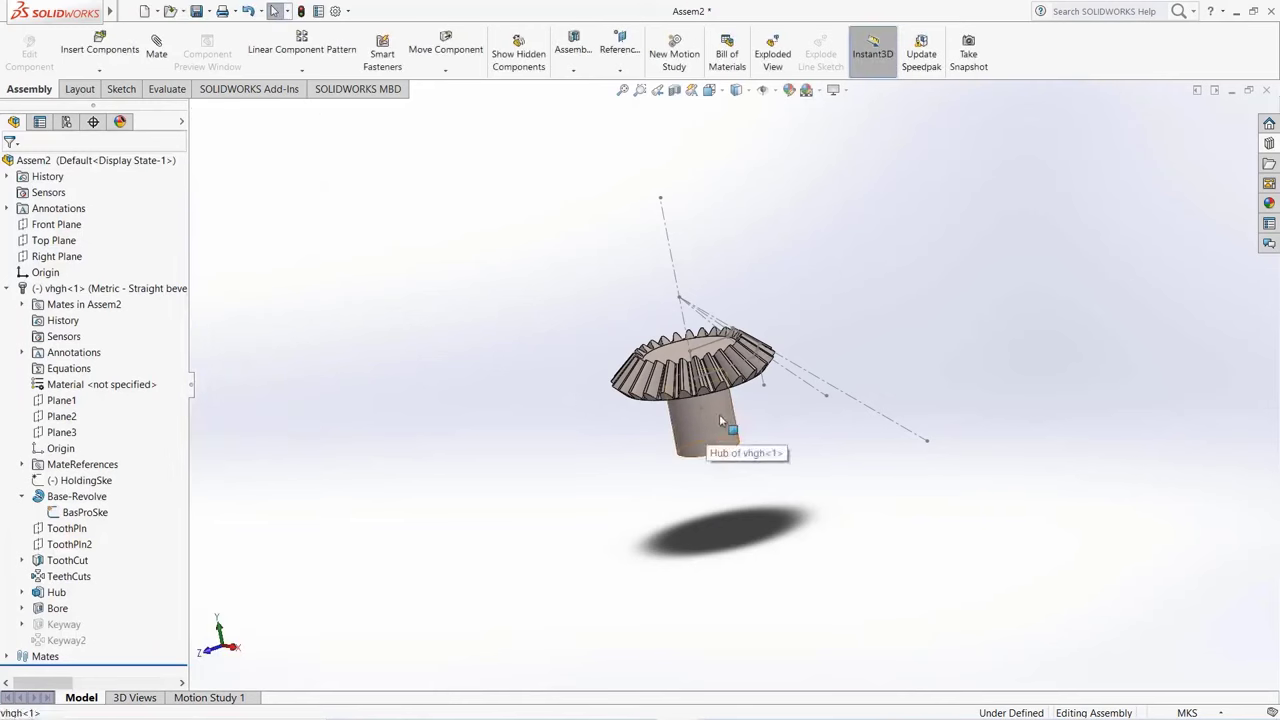
Step: Place a second copy of the vhgh pinion beside the first one in the assembly
left_click_drag(708, 423, 523, 366, "ctrl")
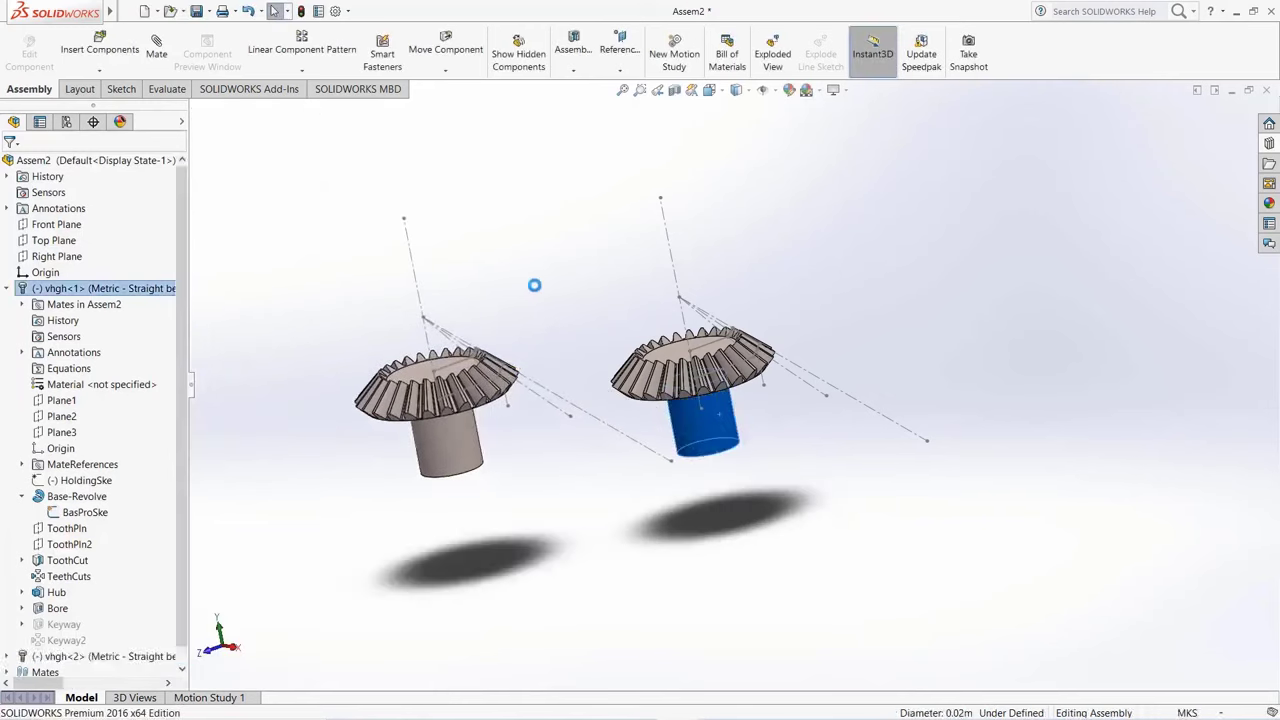
left_click(535, 293)
left_click(156, 47)
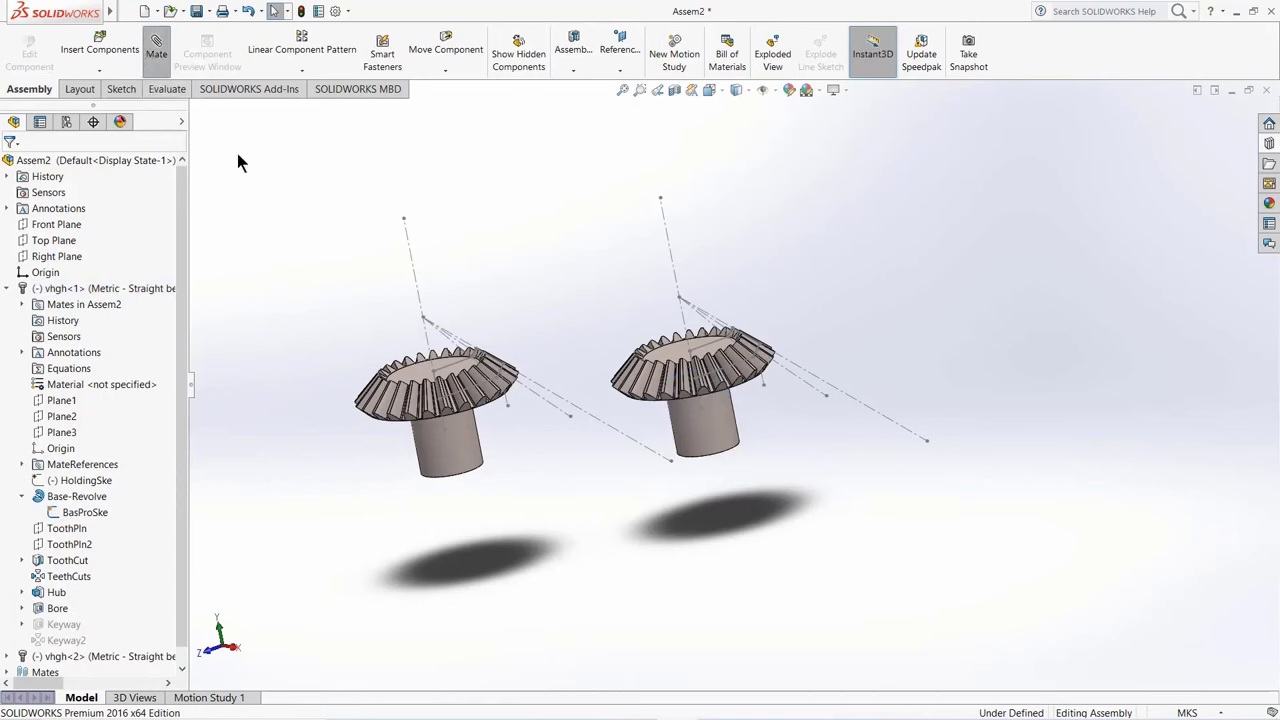
left_click(423, 318)
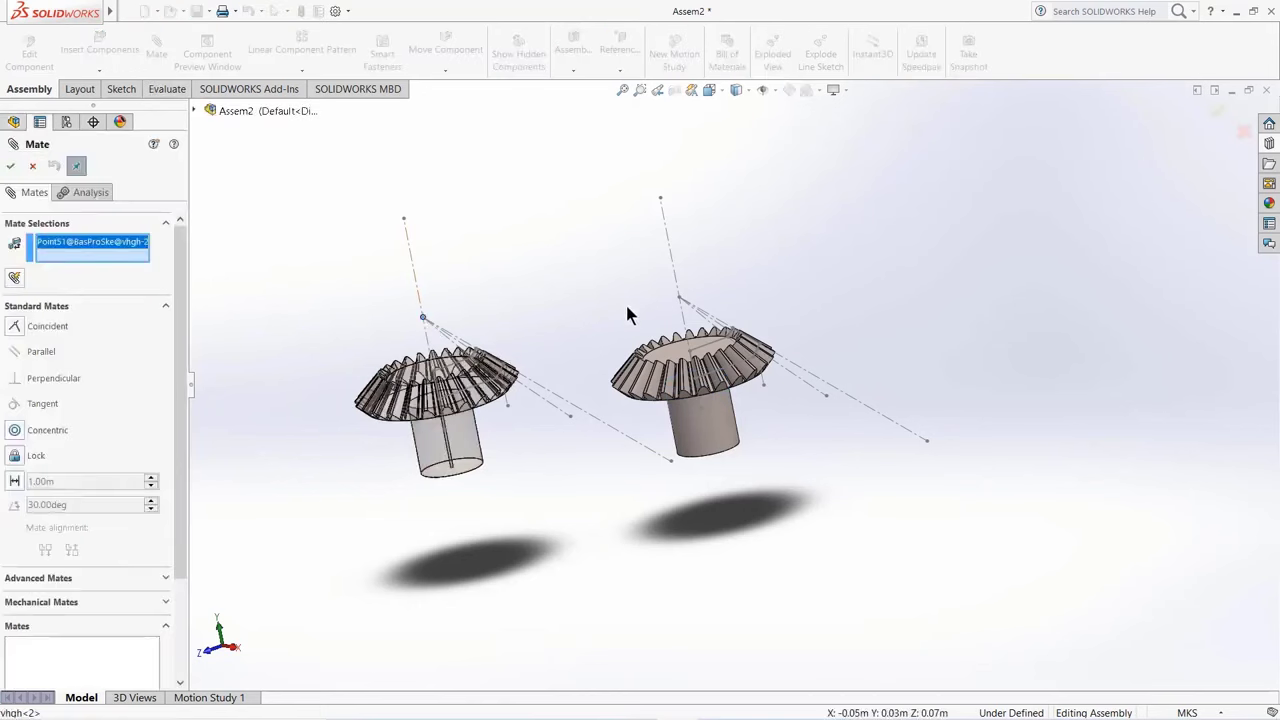
scroll(663, 295, "down", 2)
scroll(665, 293, "down", 2)
left_click(716, 331)
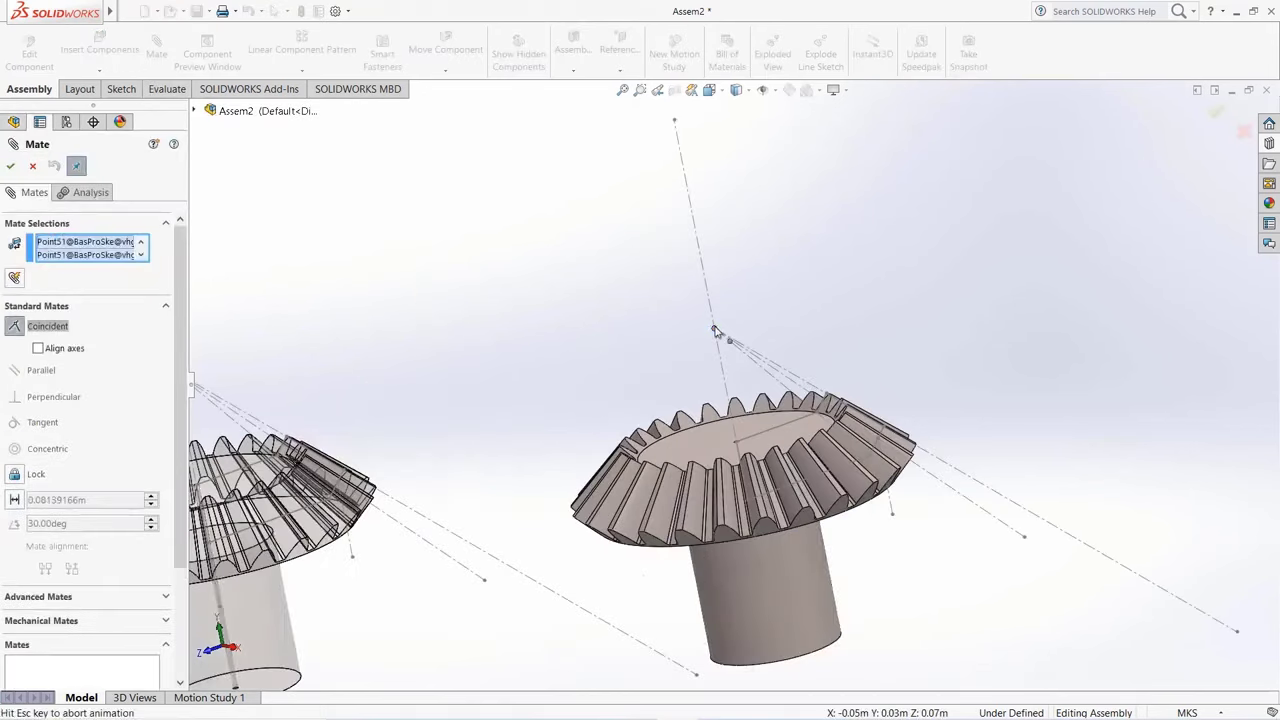
left_click(32, 165)
left_click(76, 165)
Step: Rotate the copied pinion onto its side so its toothed face points toward the first pinion
left_click(446, 70)
left_click(466, 103)
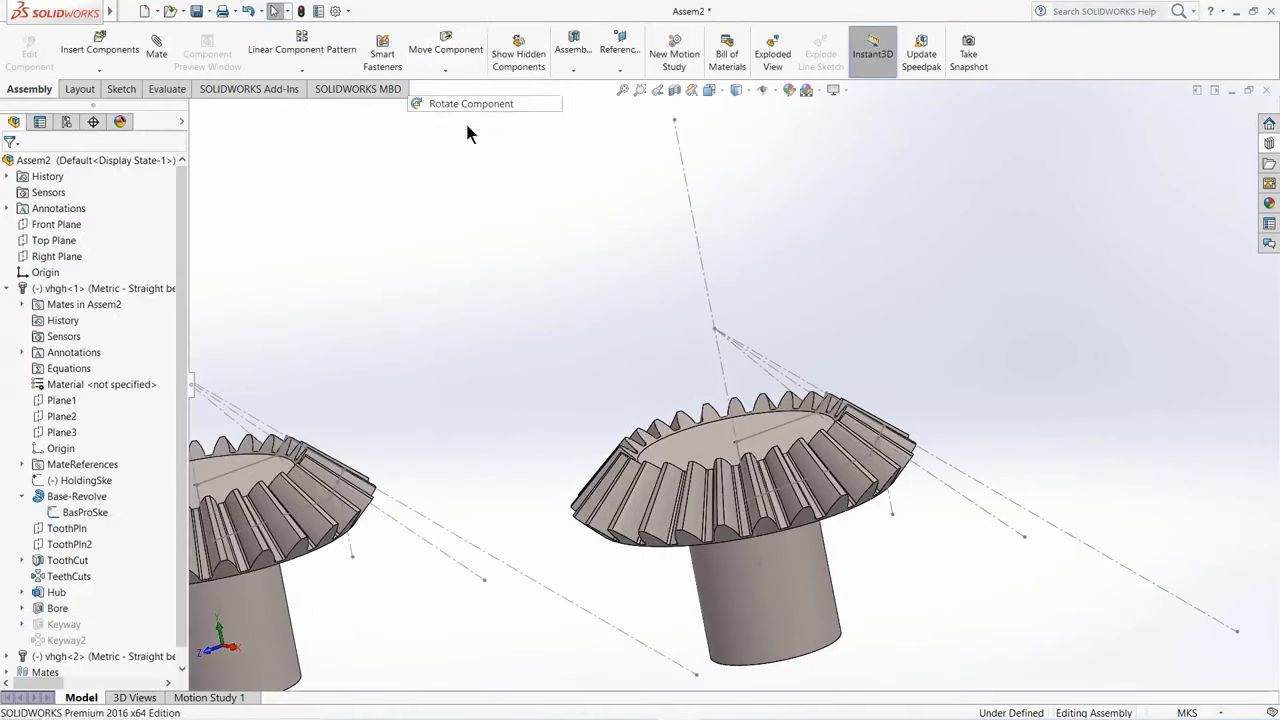
scroll(466, 457, "up", 3)
left_click_drag(373, 458, 210, 320)
left_click(12, 168)
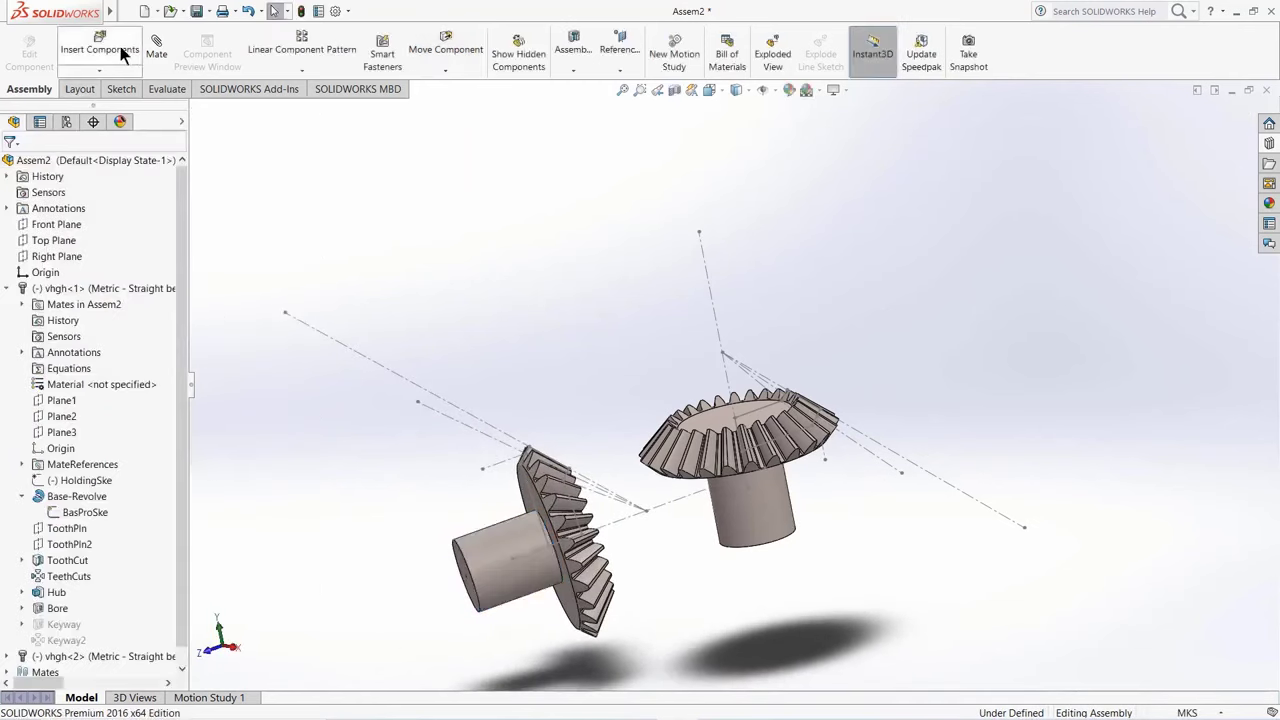
Step: Mate the BasProSke cone apex points of the two pinions coincident and finish mating
left_click(646, 511)
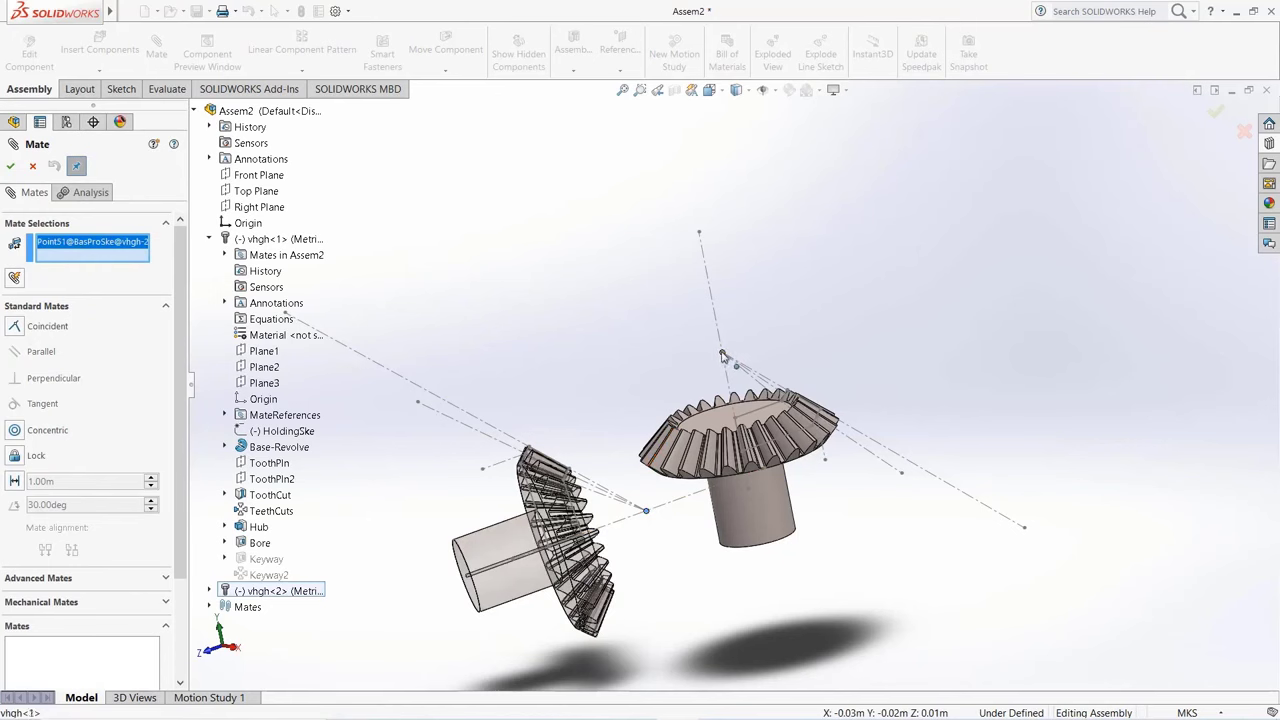
left_click(723, 355)
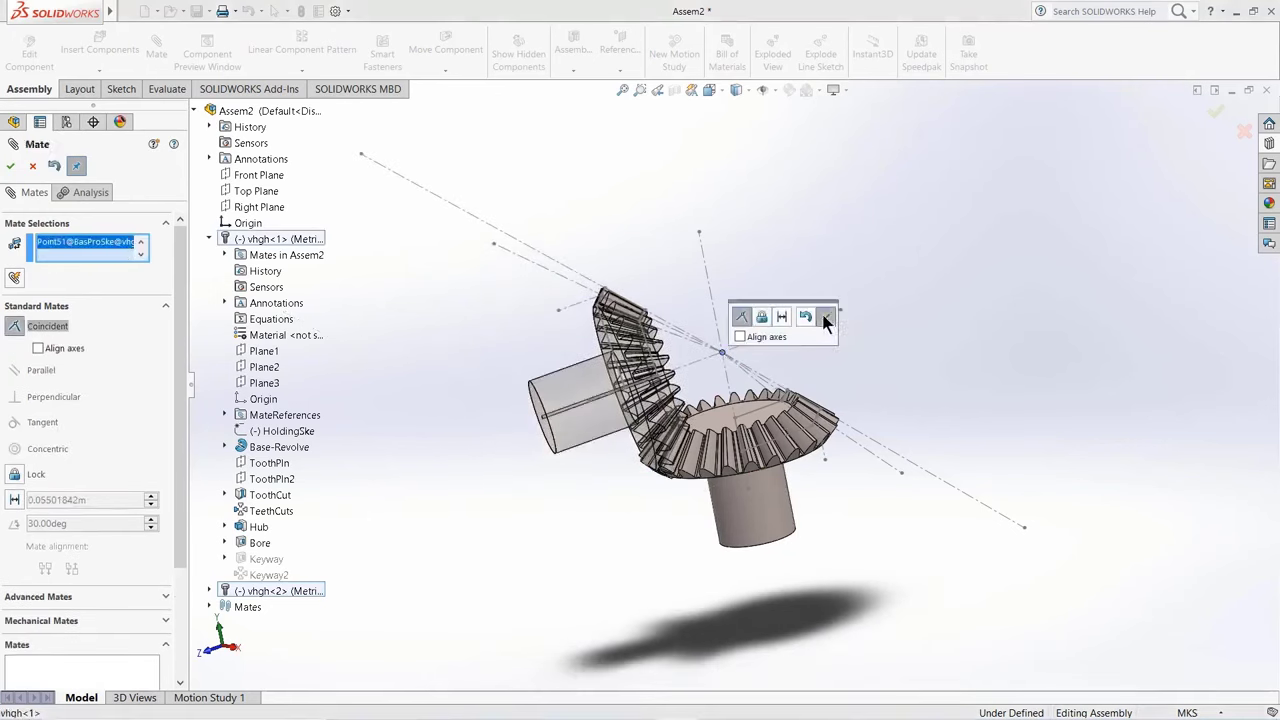
left_click(826, 318)
scroll(788, 372, "up", 3)
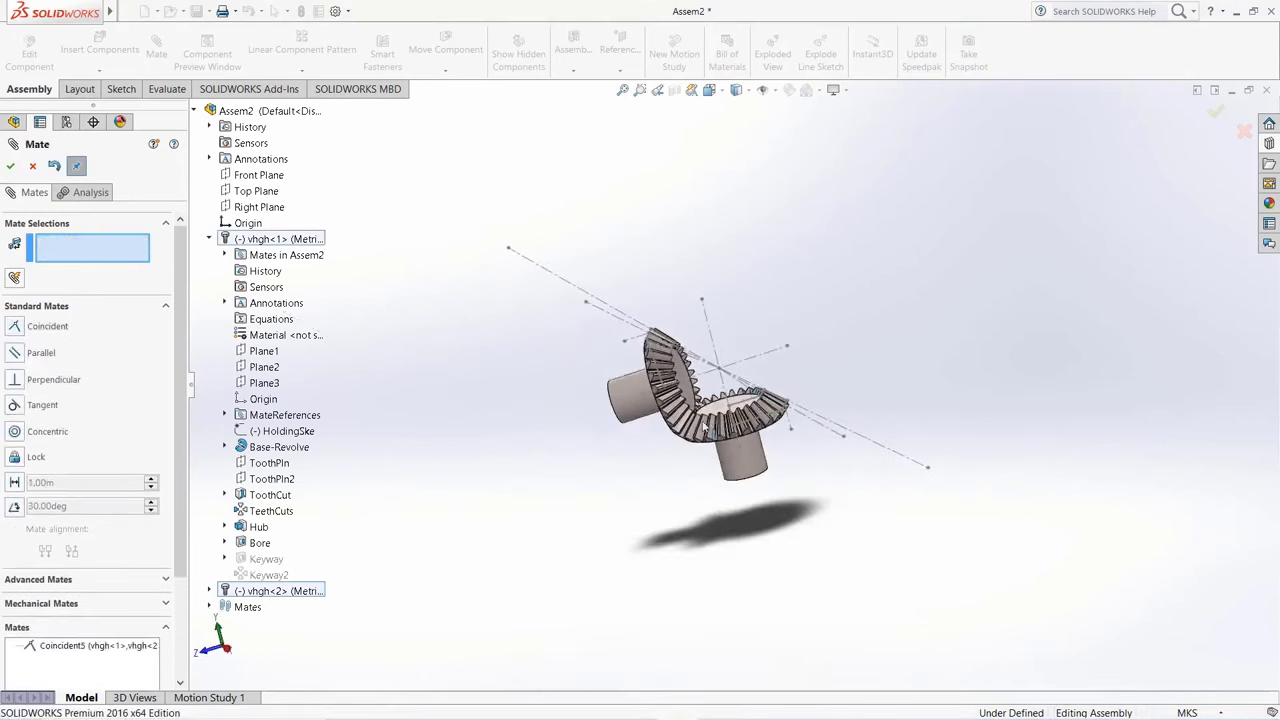
scroll(703, 425, "down", 6)
scroll(700, 428, "up", 3)
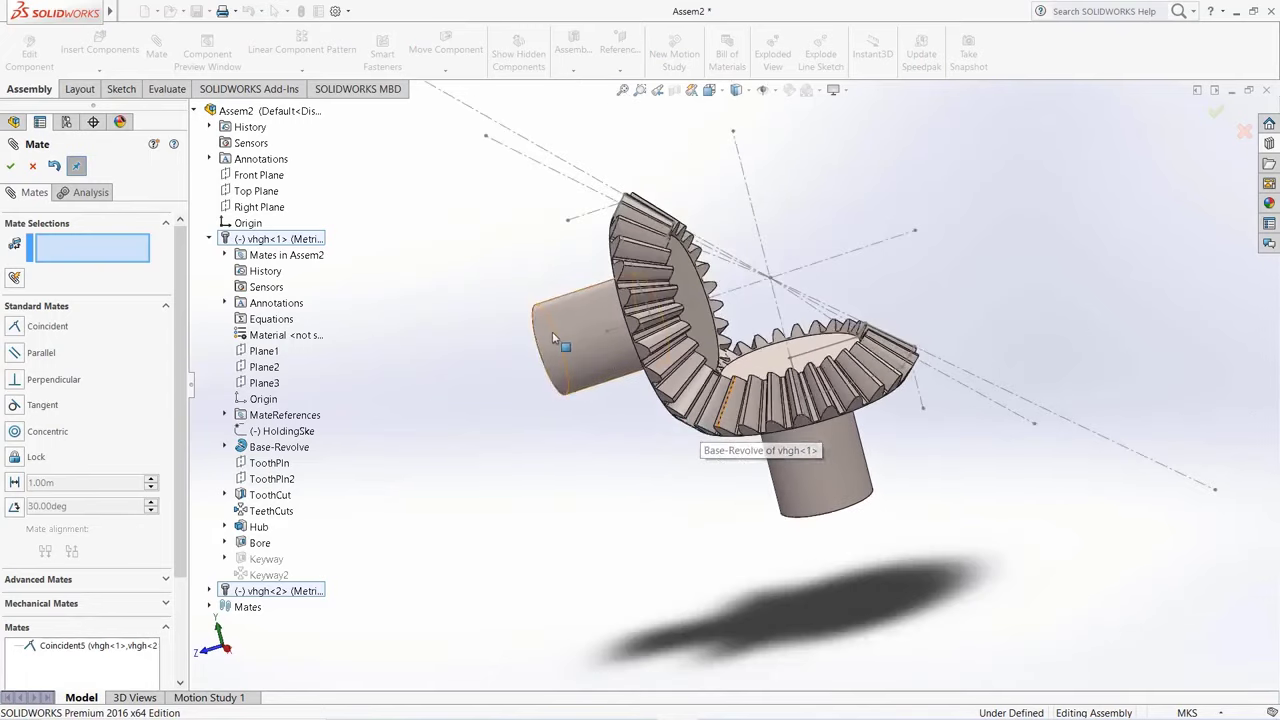
middle_click_drag(552, 338, 538, 283, "ctrl")
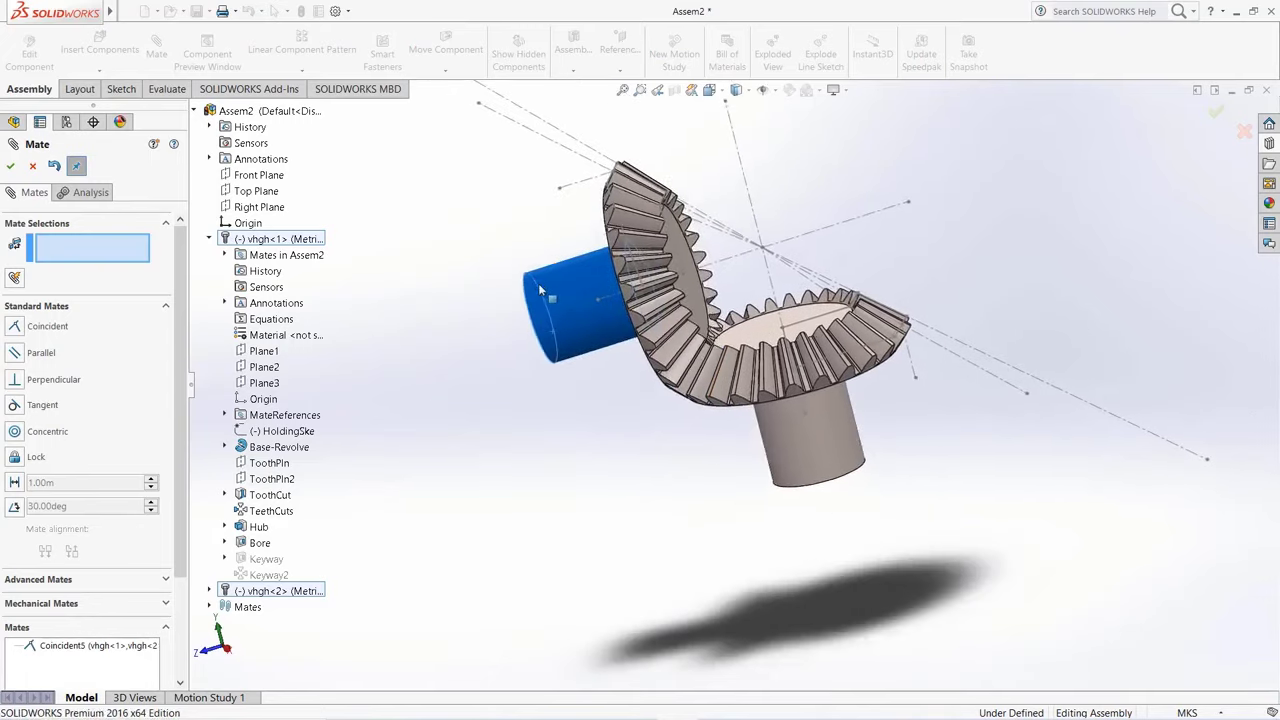
left_click(10, 167)
Step: Fix the first vhgh pinion, the one with the downward hub, in place
scroll(737, 294, "up", 1)
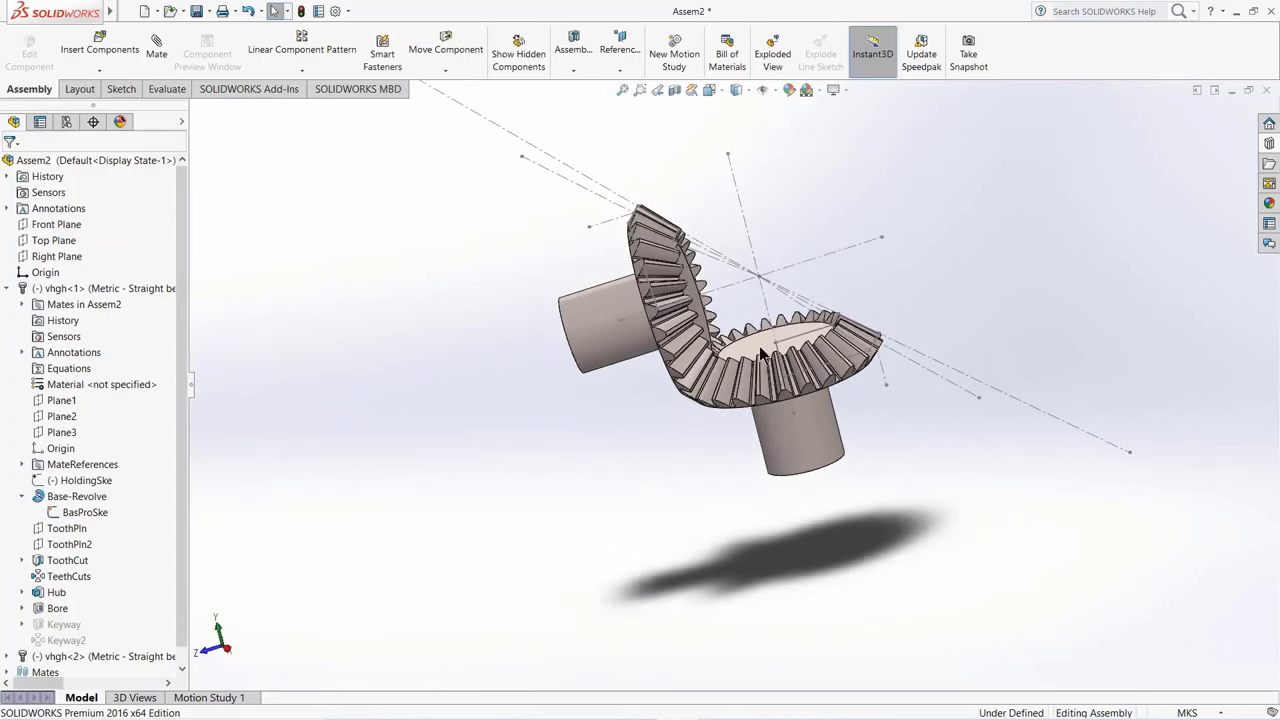
mouse_move(770, 372)
middle_mouse_down()
mouse_move(814, 251)
mouse_move(607, 313)
middle_mouse_up()
scroll(612, 354, "down", 3)
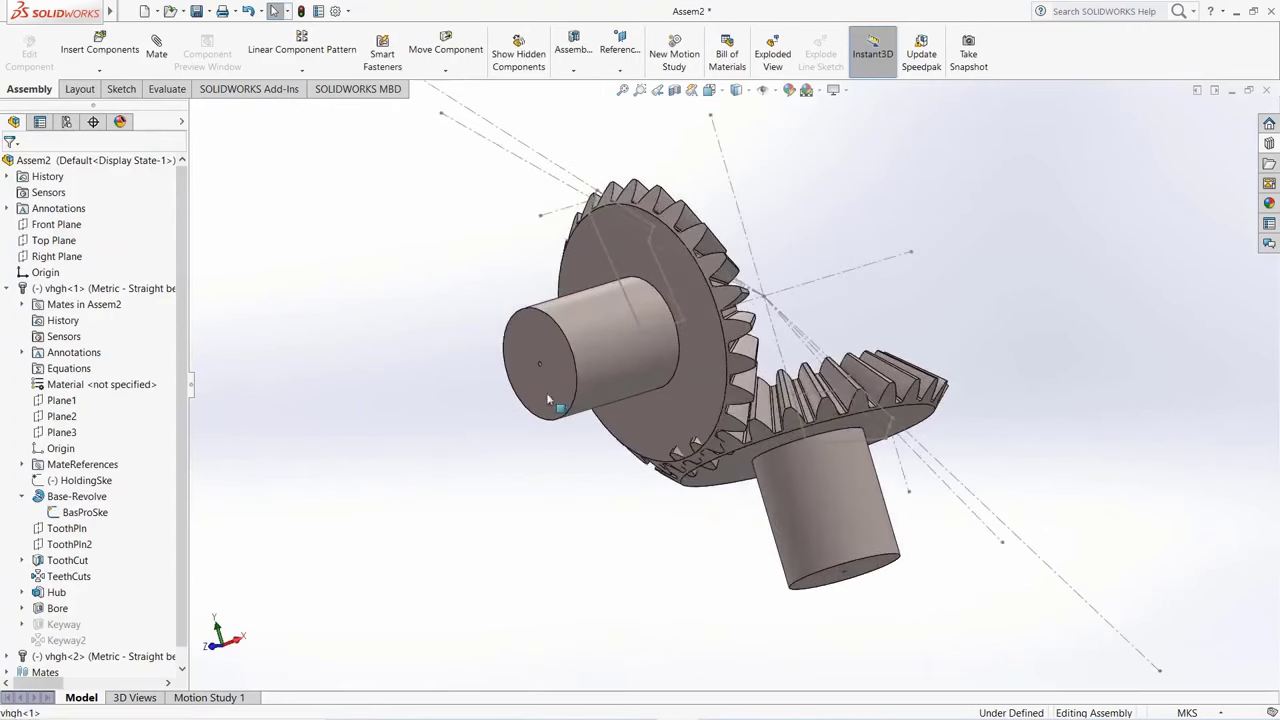
right_click(826, 499)
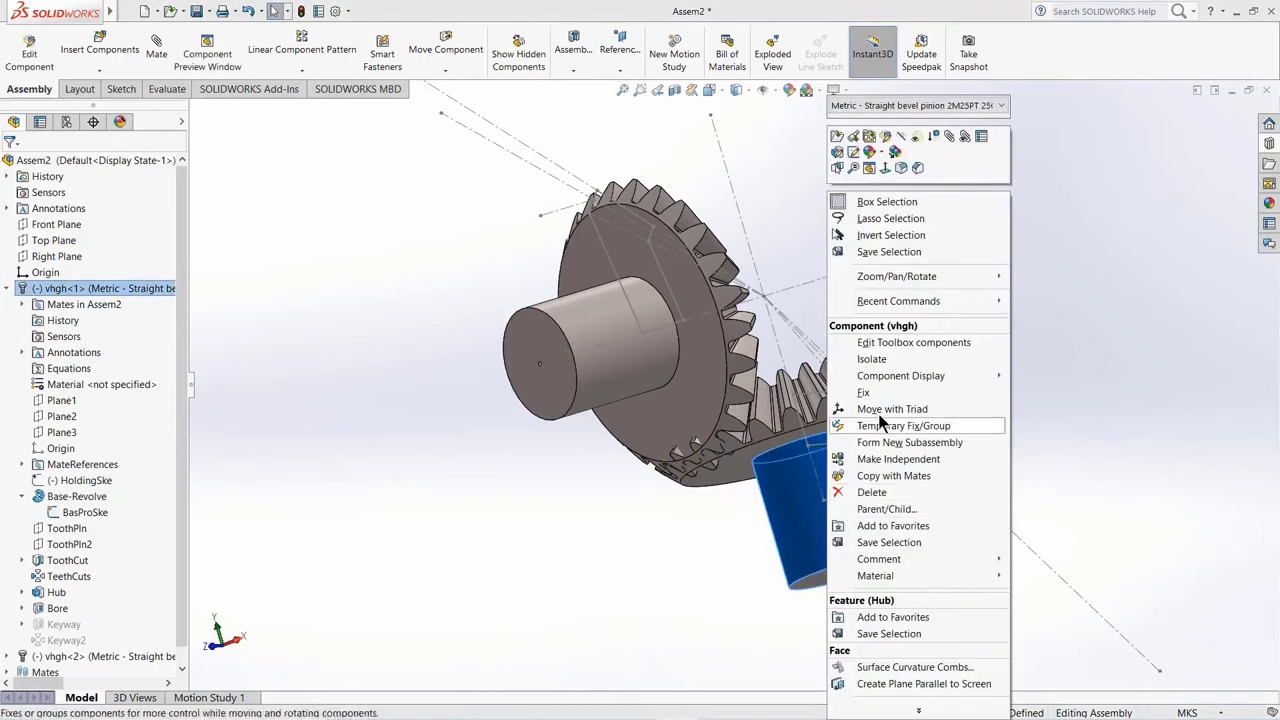
left_click(864, 392)
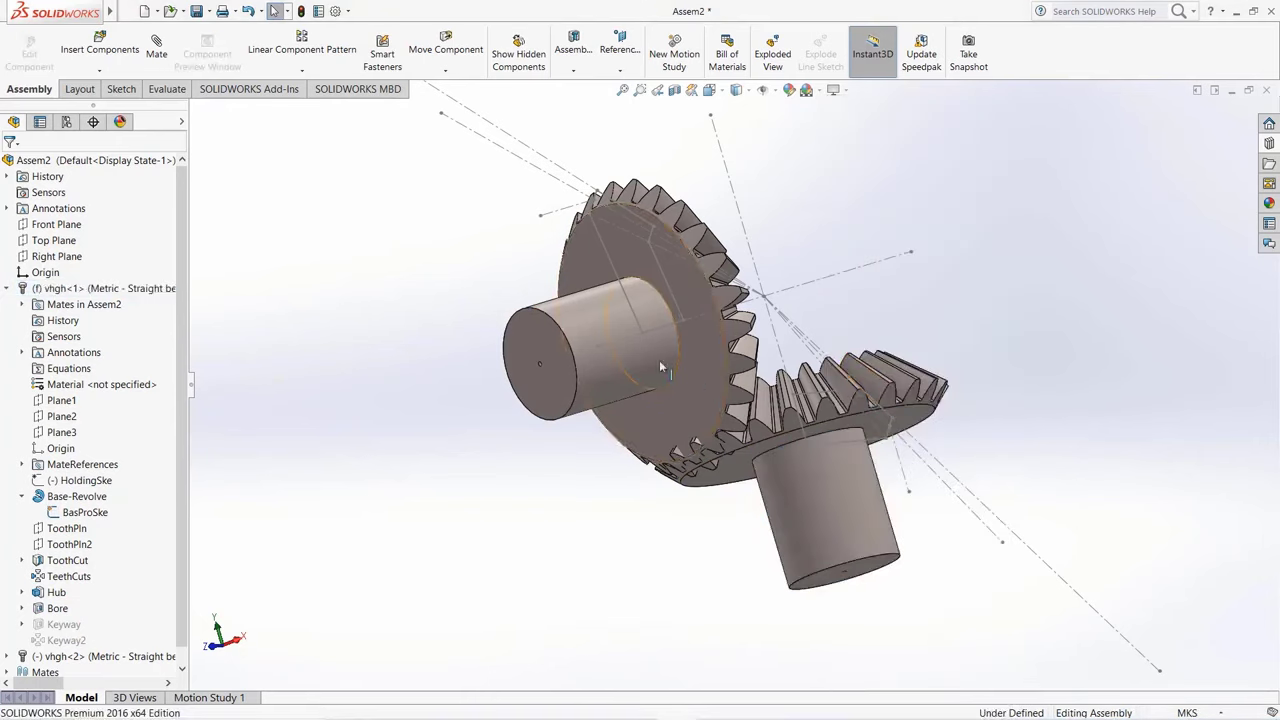
Step: Turn the unfixed second pinion so its teeth fit between the teeth of the fixed pinion
mouse_move(550, 331)
left_mouse_down()
mouse_move(538, 300)
mouse_move(540, 316)
left_mouse_up()
key("Escape")
scroll(687, 399, "down", 10)
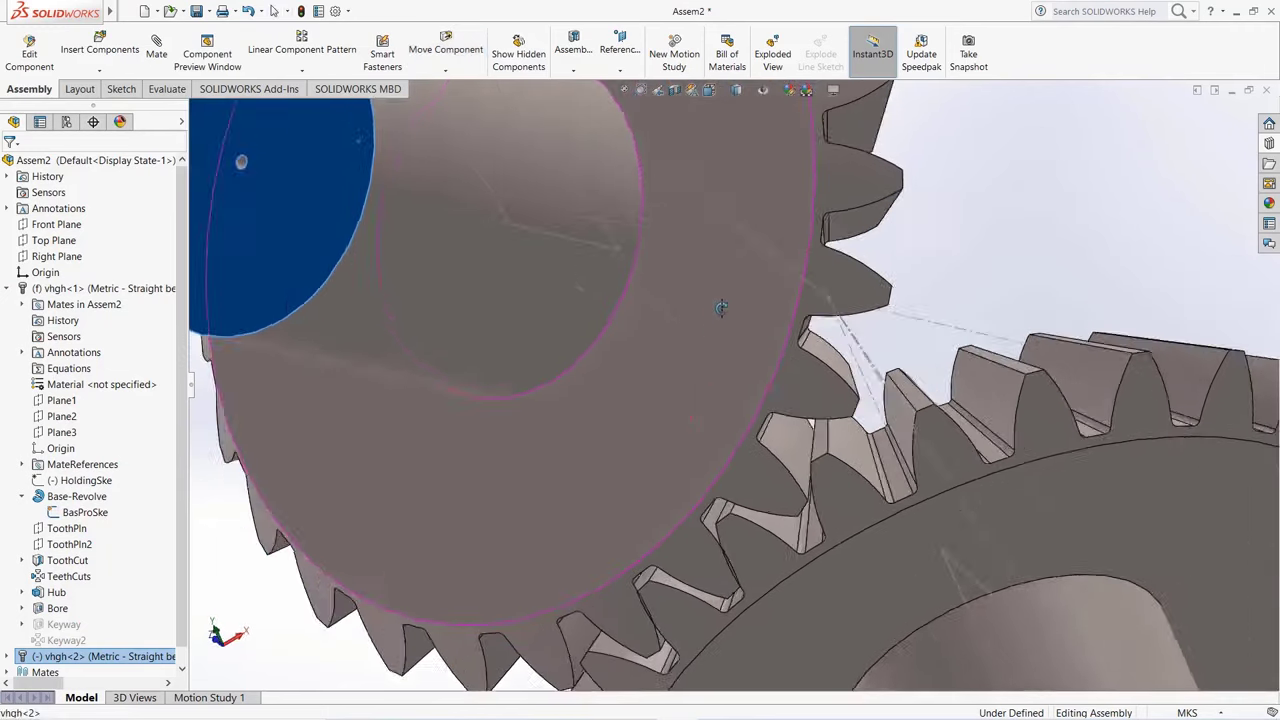
middle_click_drag(720, 307, 712, 355)
left_click_drag(706, 376, 754, 379)
key("f")
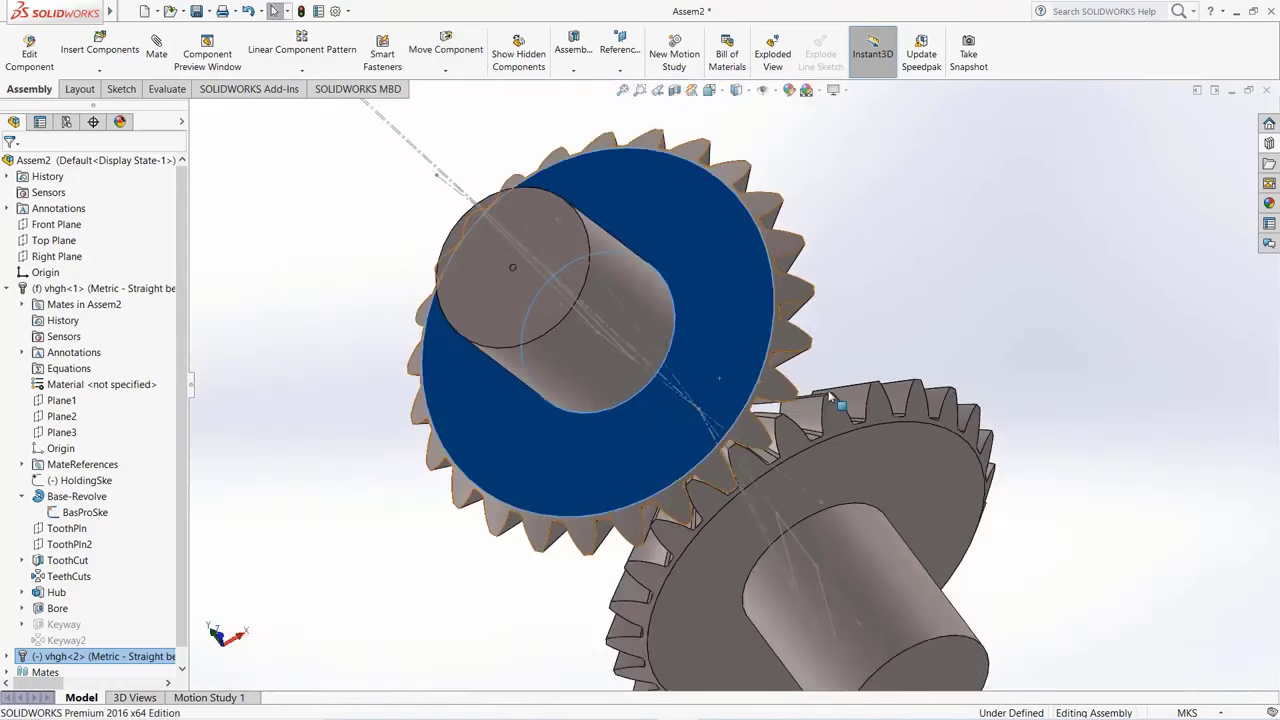
middle_click_drag(735, 440, 775, 430)
Step: Hide the BasProSke sketch lines of the pinions
left_click(774, 91)
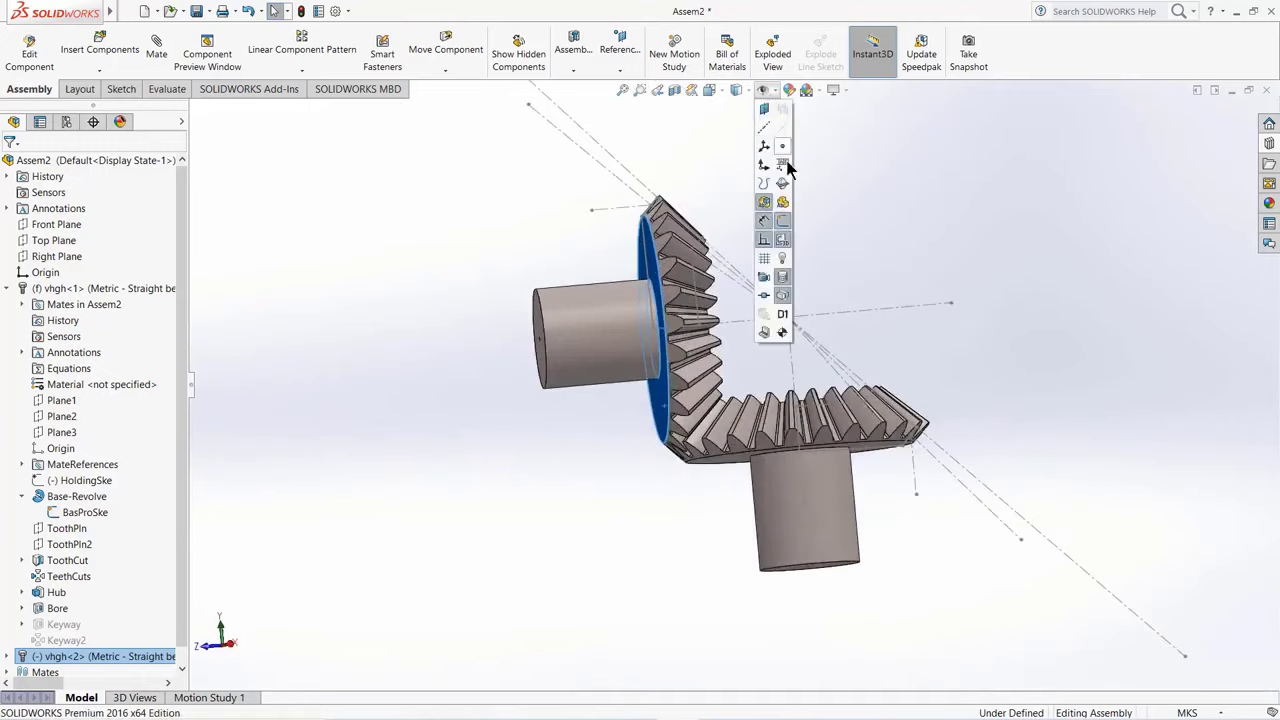
right_click(94, 513)
left_click(101, 487)
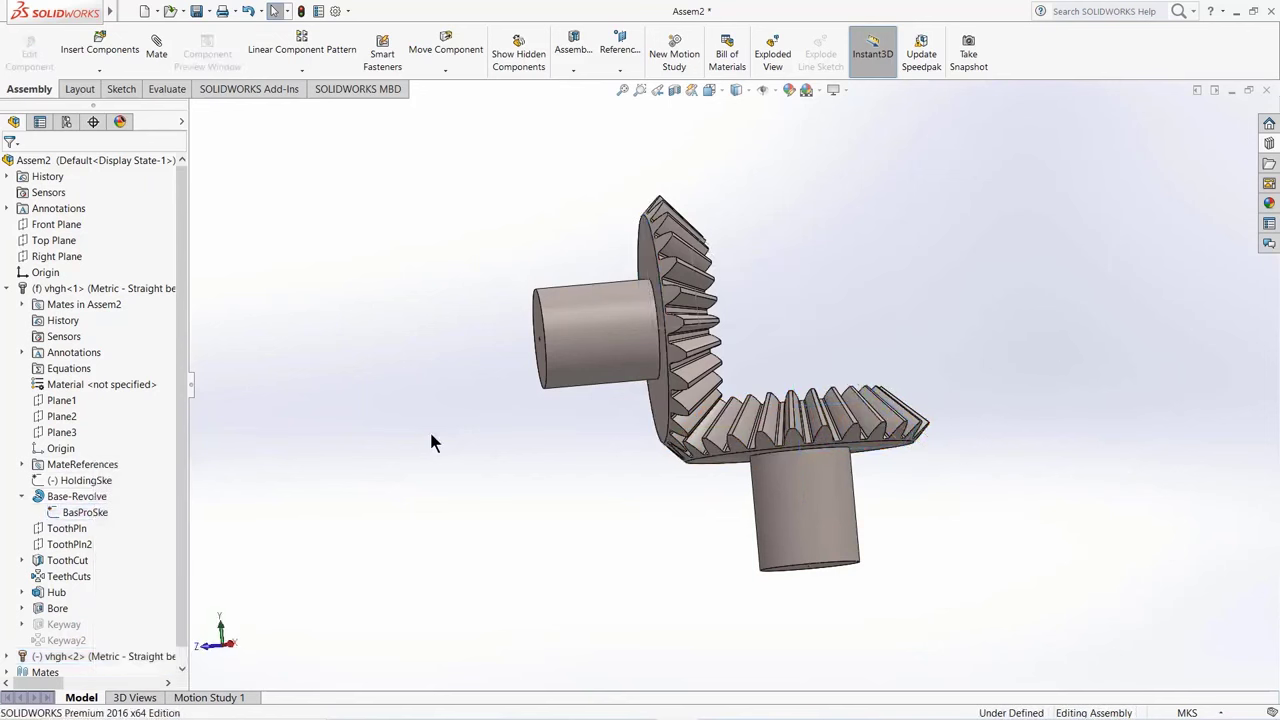
Step: Load the SOLIDWORKS Simulation add-in for the gear assembly
scroll(554, 374, "up", 3)
scroll(575, 367, "down", 5)
scroll(871, 380, "up", 2)
middle_click_drag(871, 380, 790, 400)
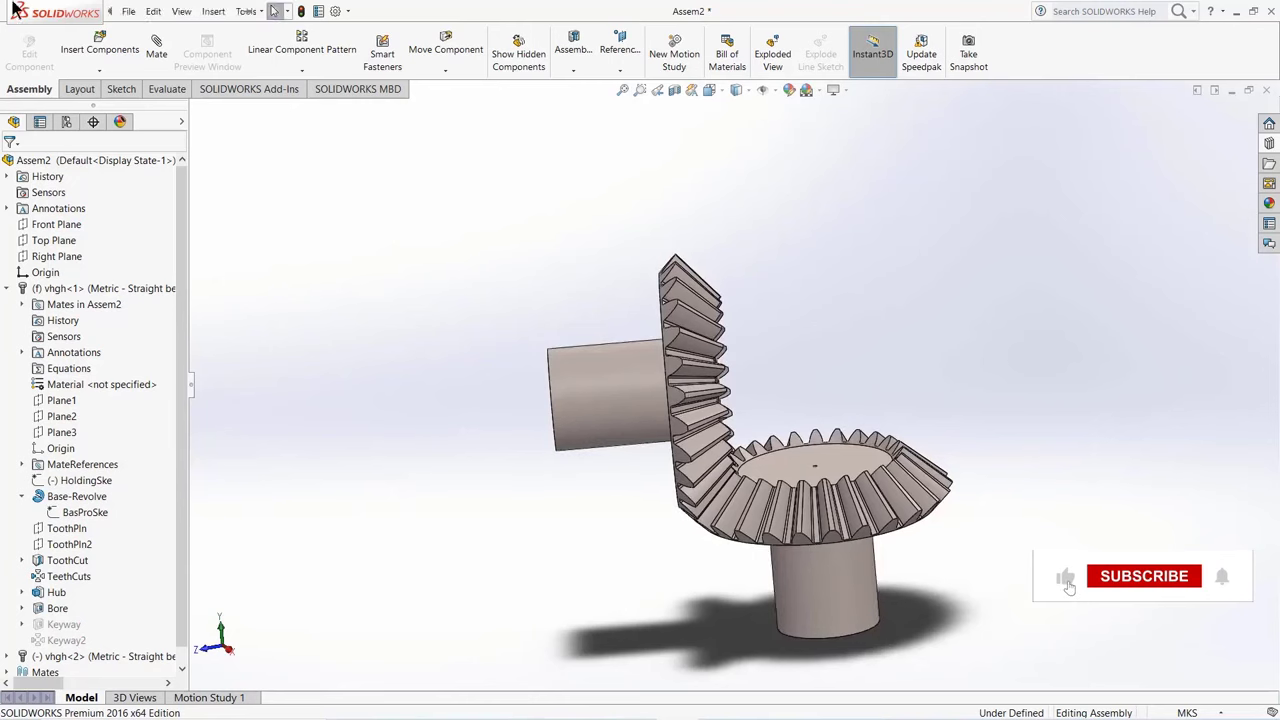
left_click(267, 91)
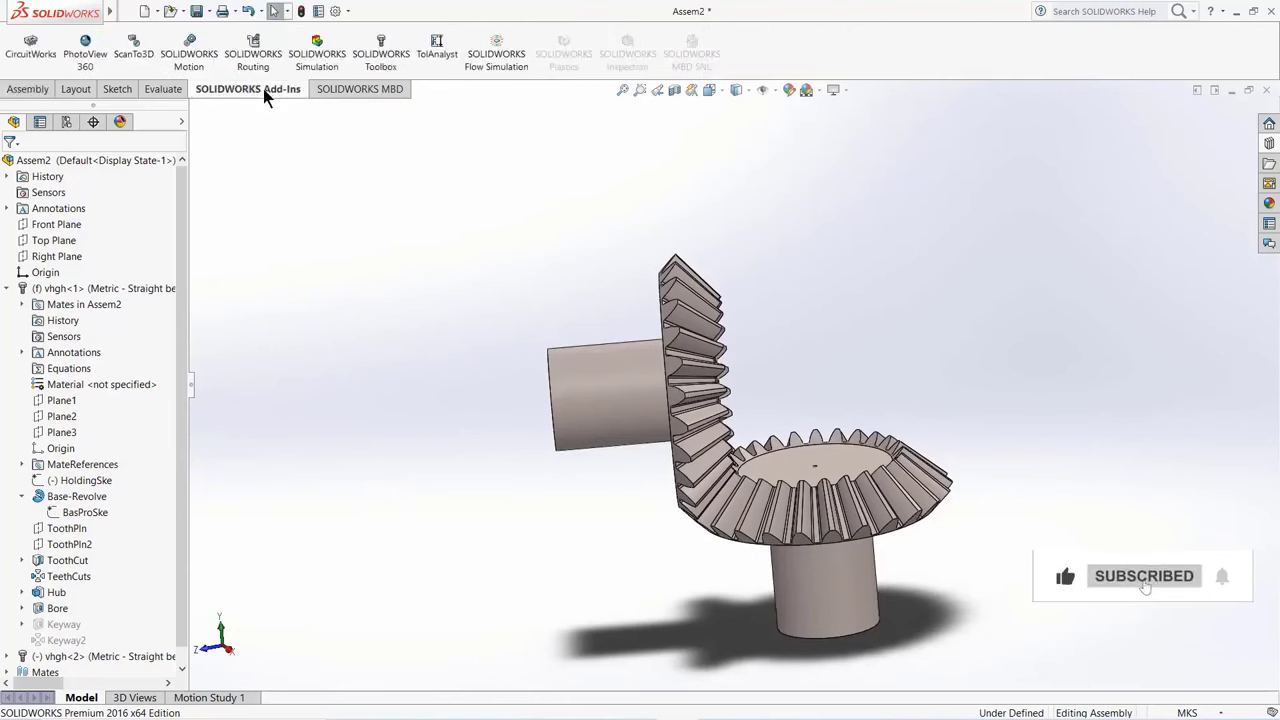
left_click(307, 55)
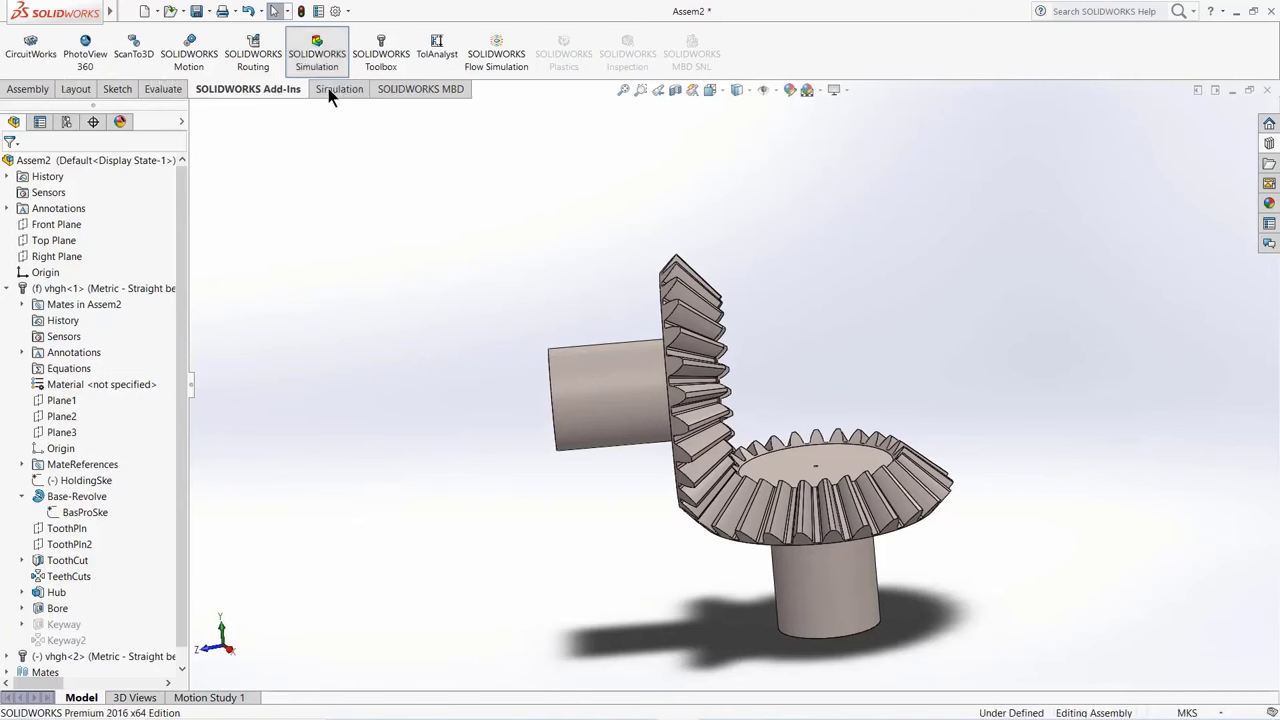
Step: Create a new Static simulation study for the gear assembly with the name Static 1
left_click(334, 89)
left_click(20, 68)
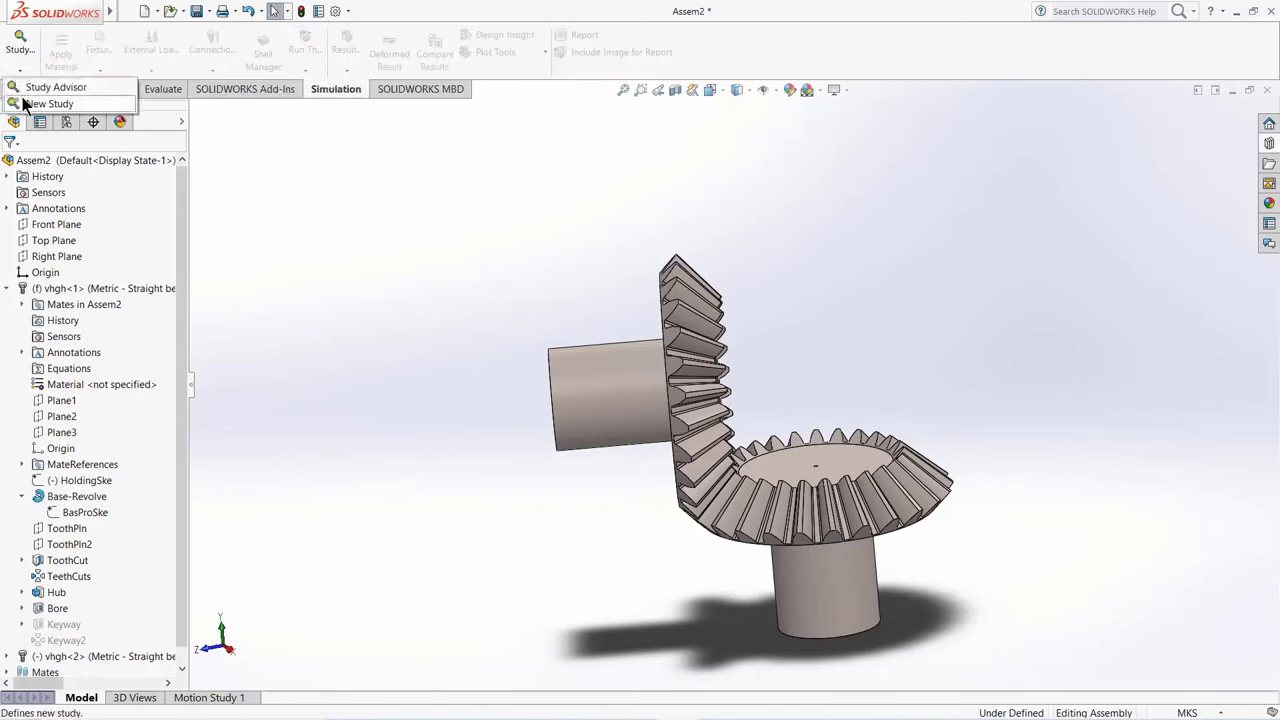
left_click(22, 104)
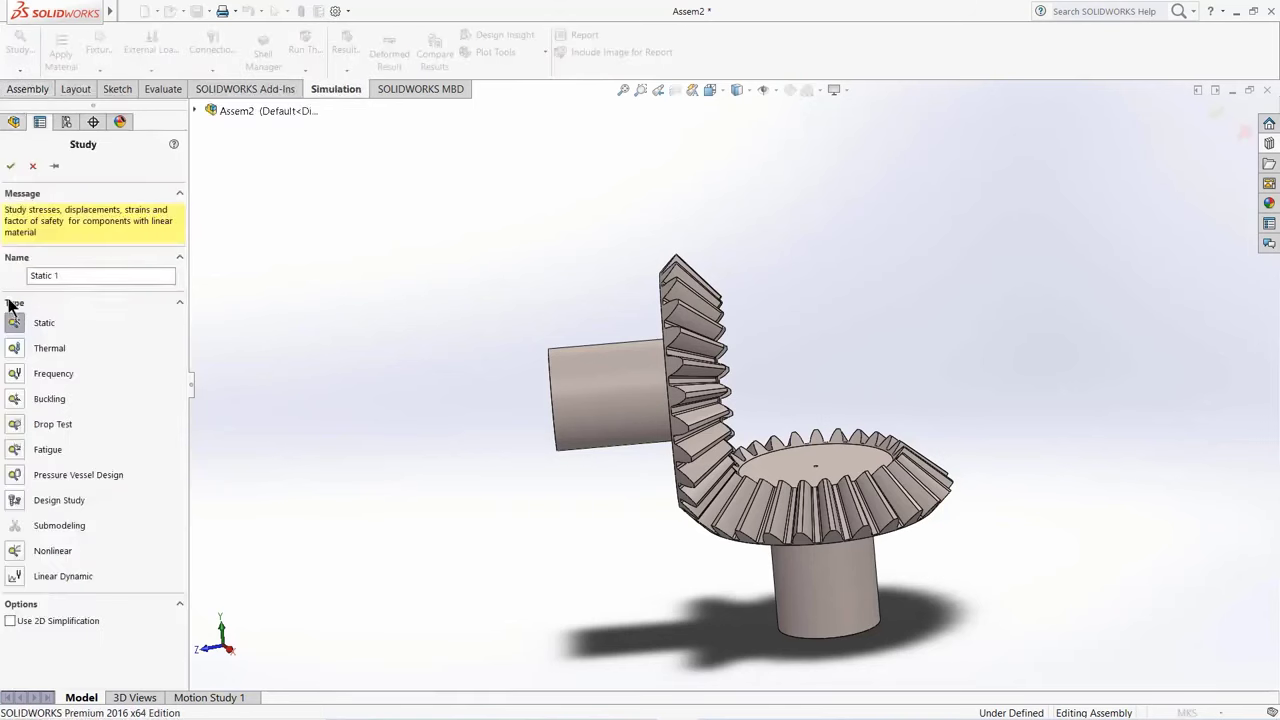
left_click(10, 167)
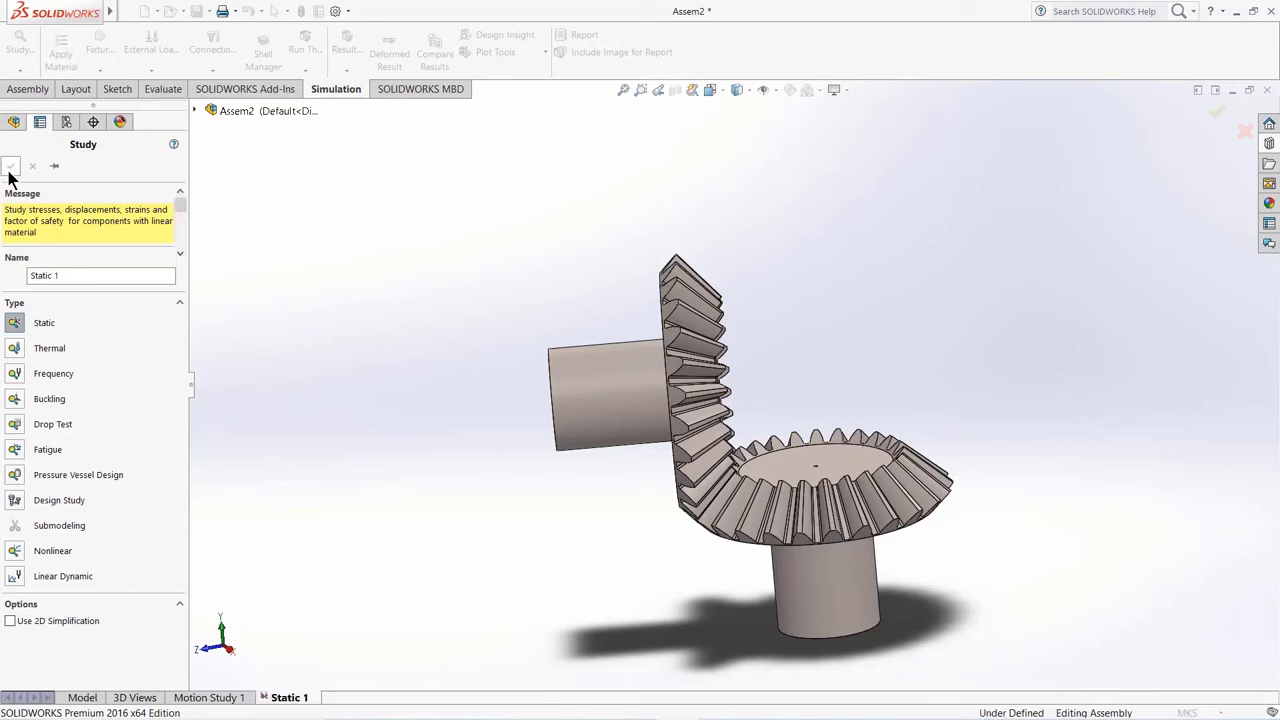
Step: Apply Plain Carbon Steel from the favorite materials to all parts in the Static 1 study
right_click(41, 320)
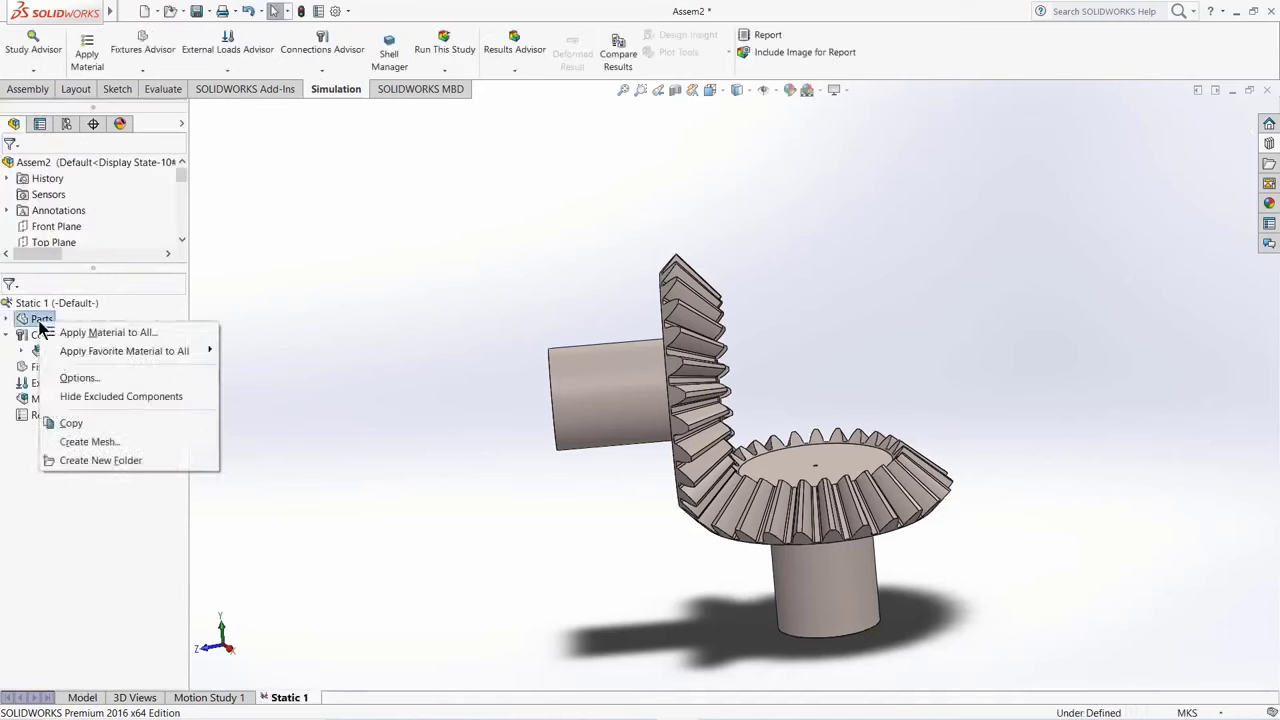
mouse_move(52, 342)
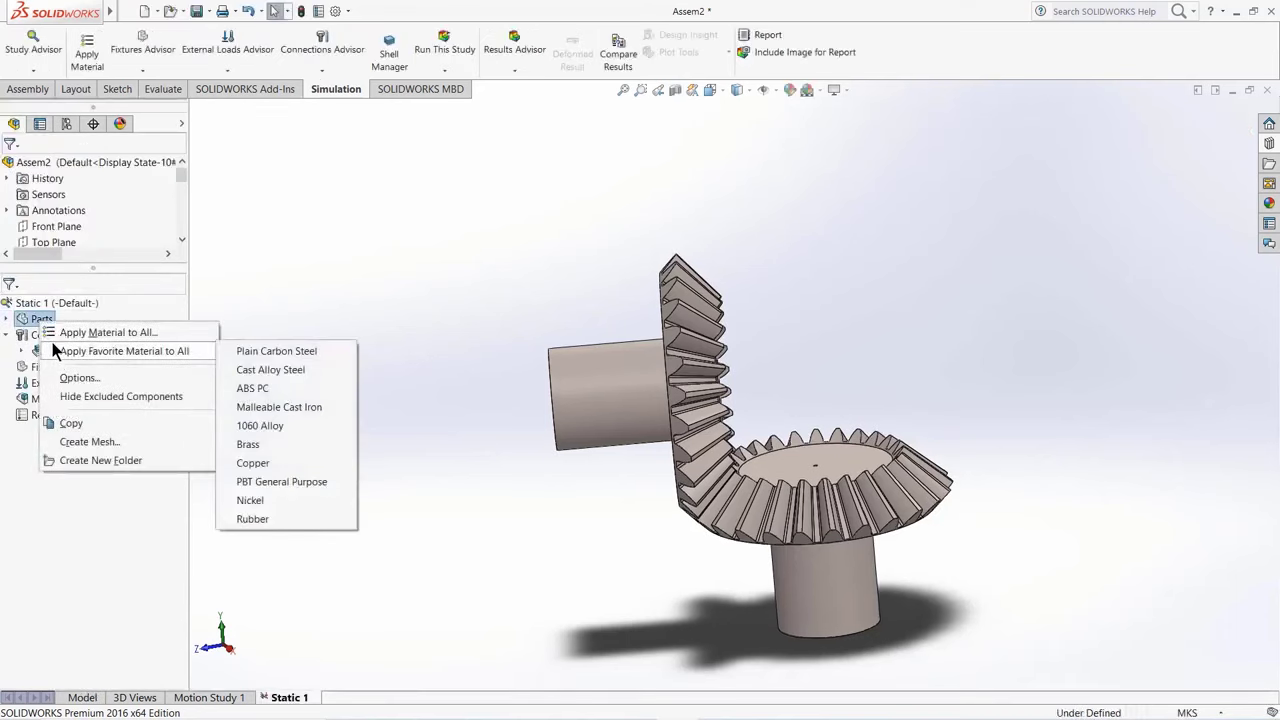
left_click(313, 351)
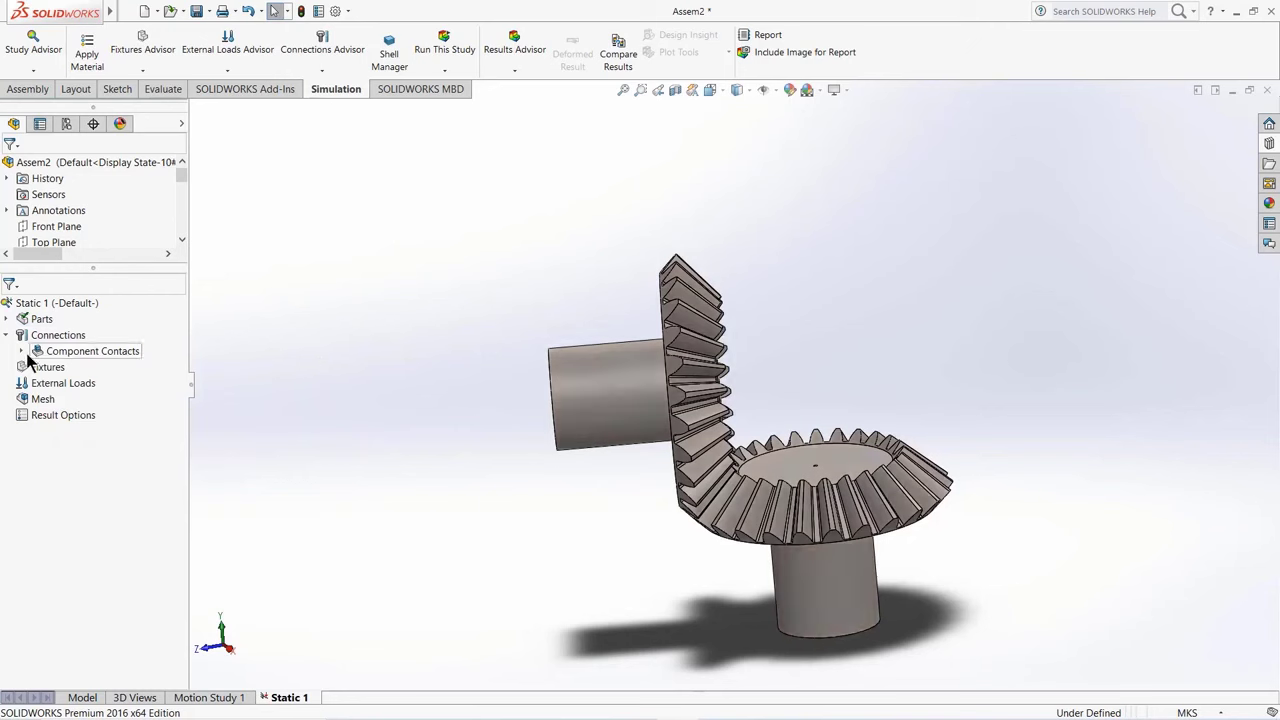
Step: Delete the default component contacts from the study's connections
right_click(72, 355)
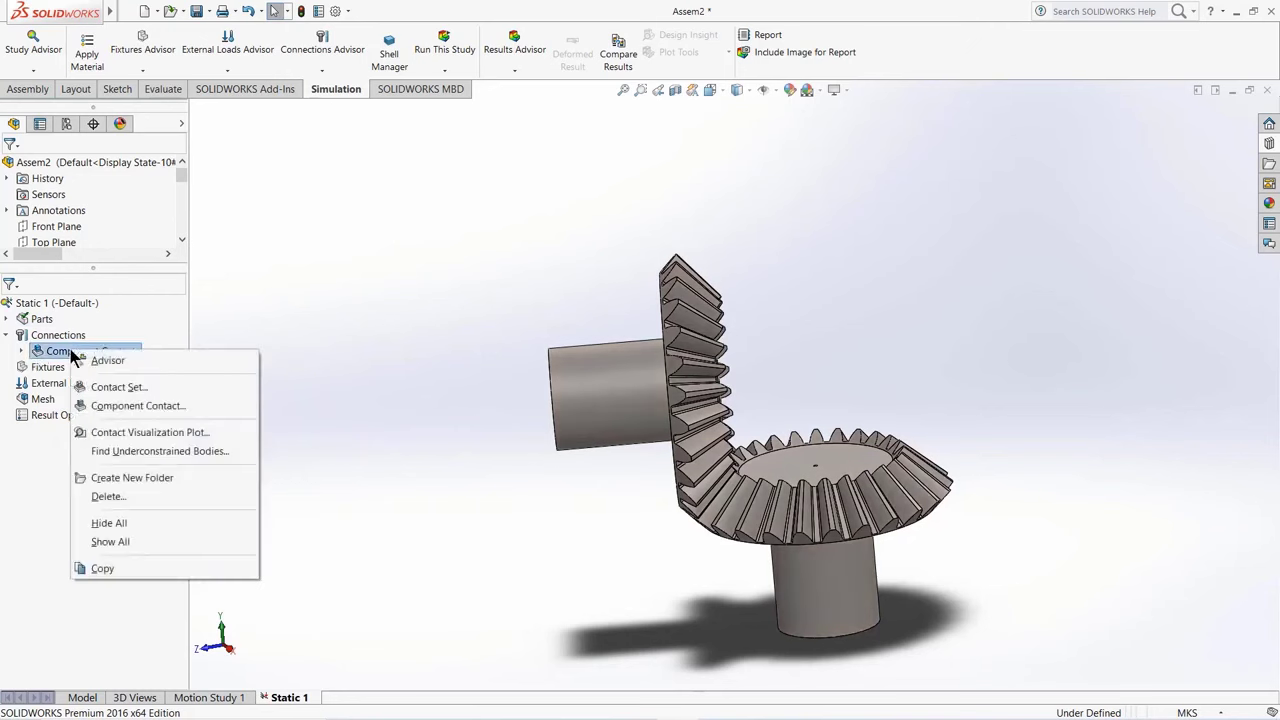
left_click(108, 497)
left_click(663, 403)
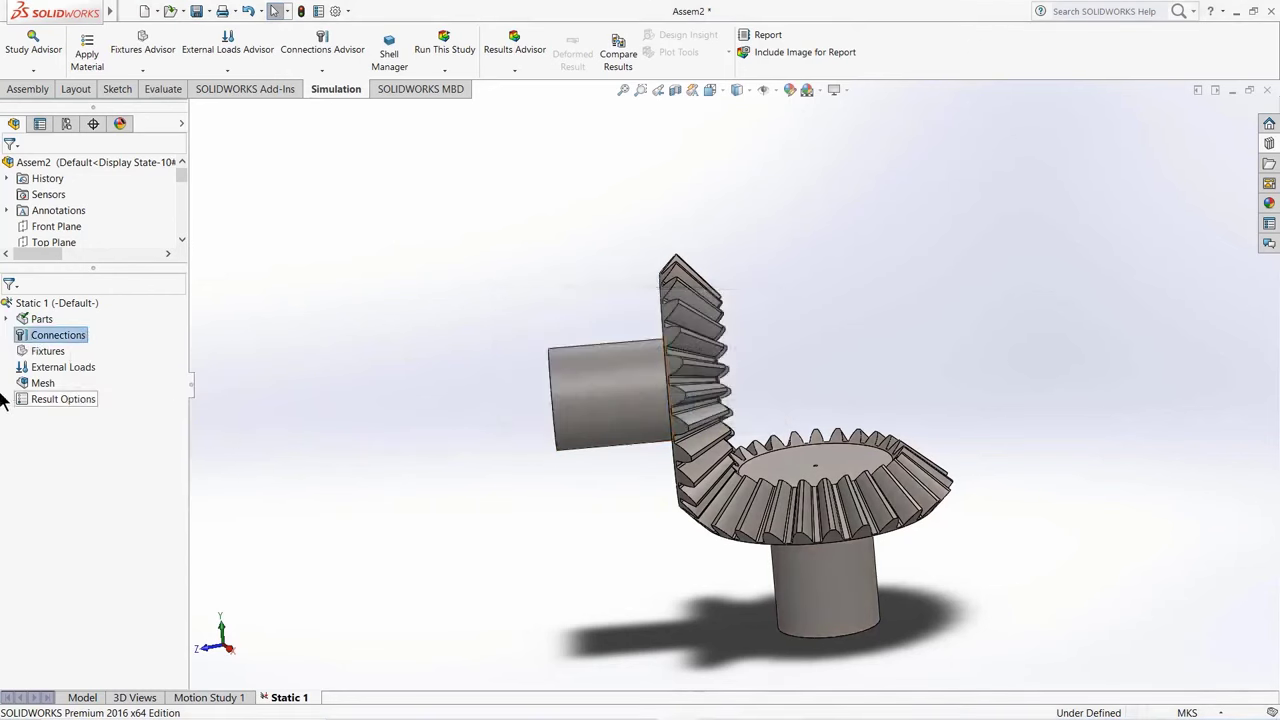
right_click(50, 340)
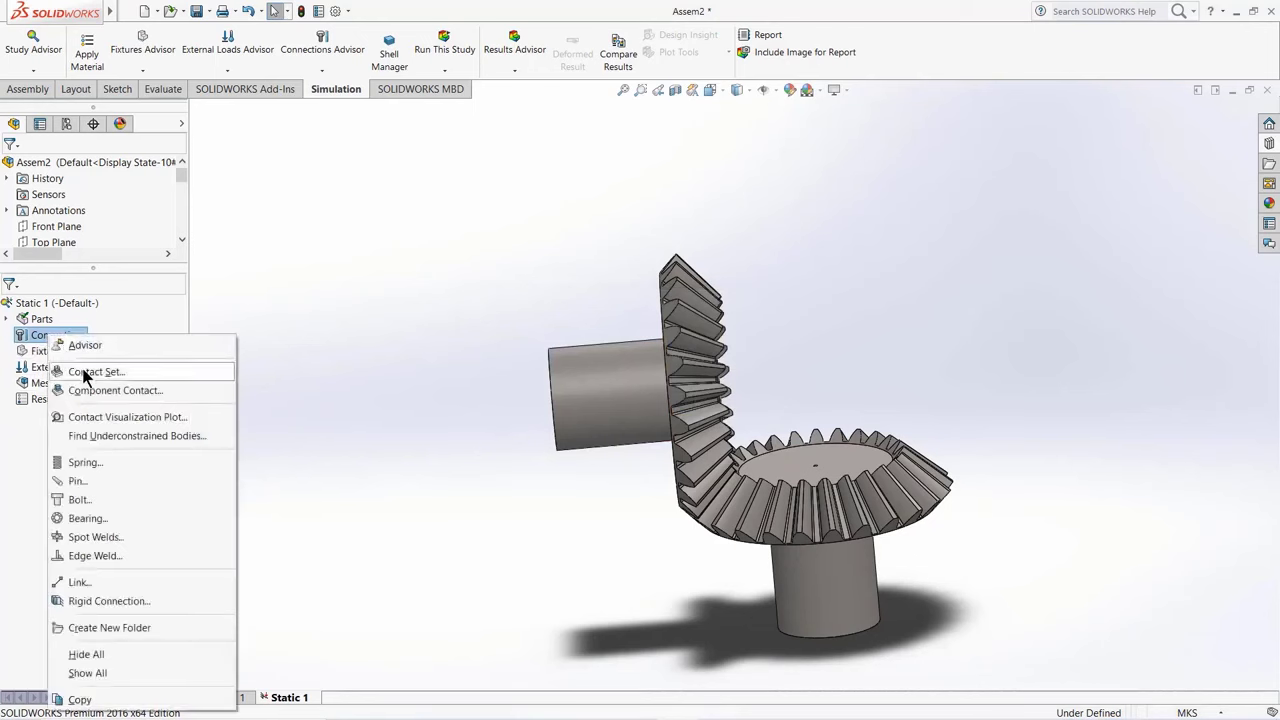
left_click(84, 372)
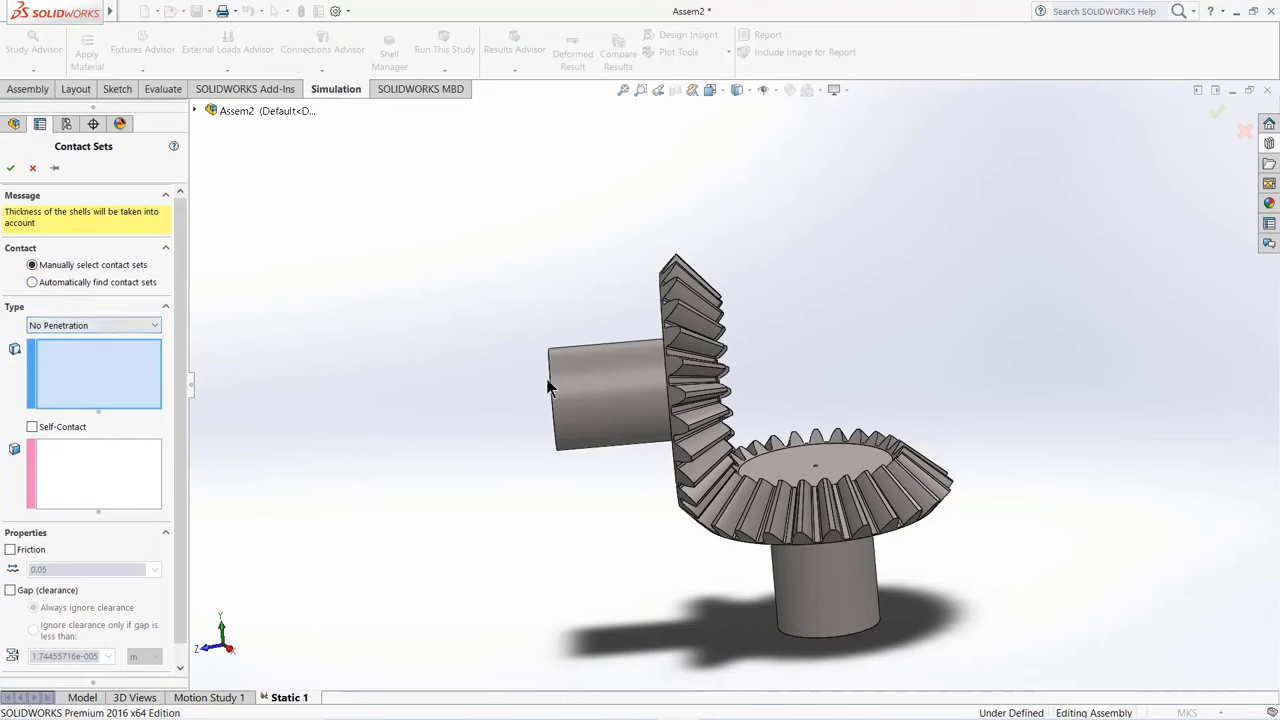
left_click(575, 395)
left_click(36, 405)
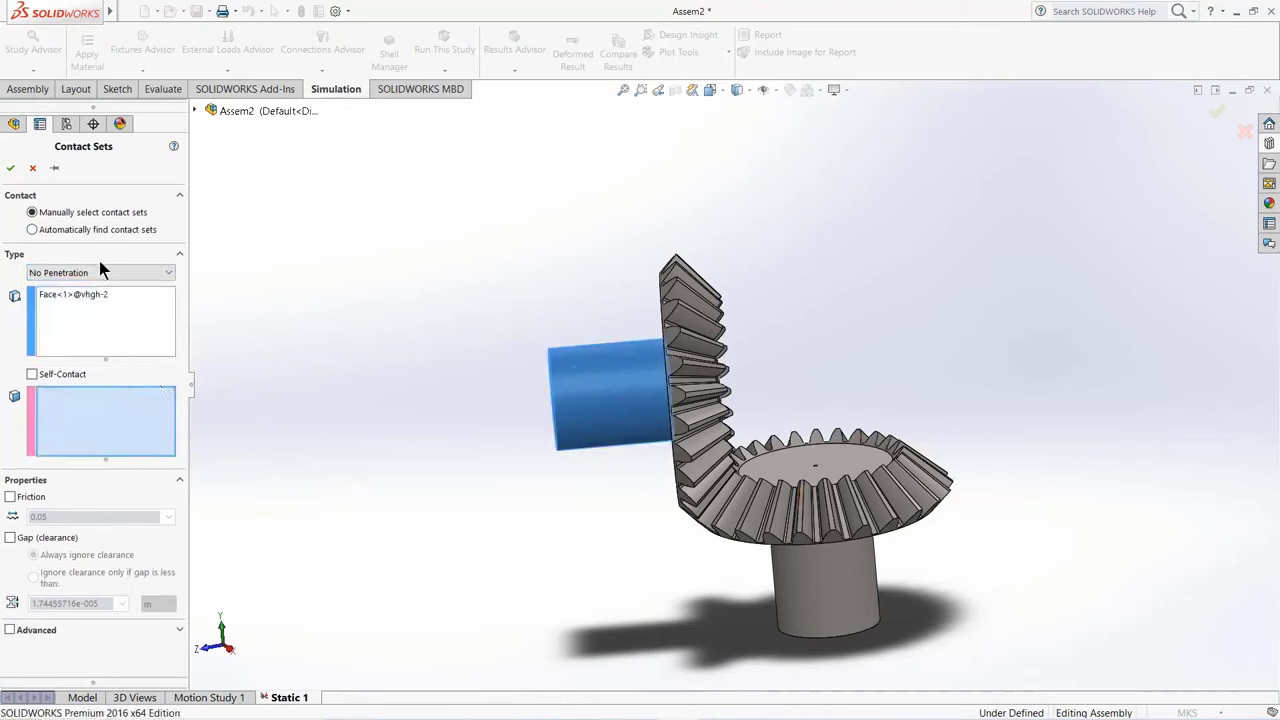
left_click(32, 167)
Step: Add a No Penetration component contact between the two vhgh pinions
right_click(40, 340)
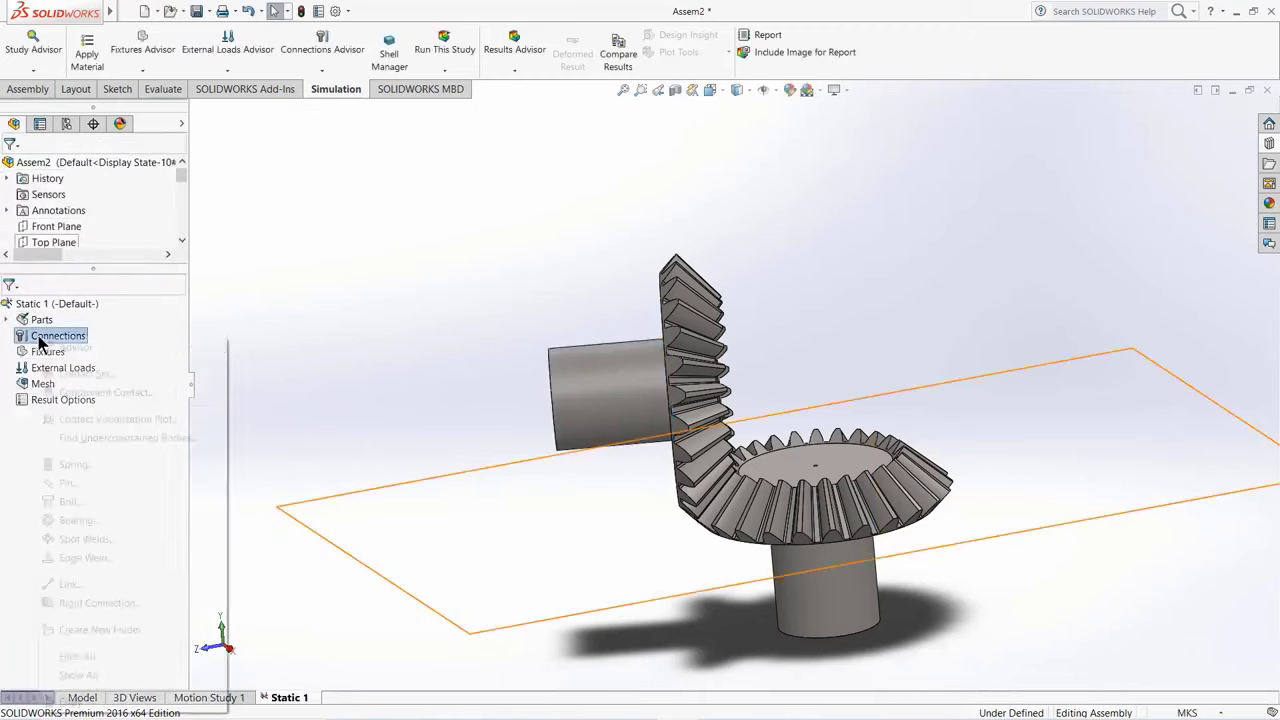
left_click(80, 393)
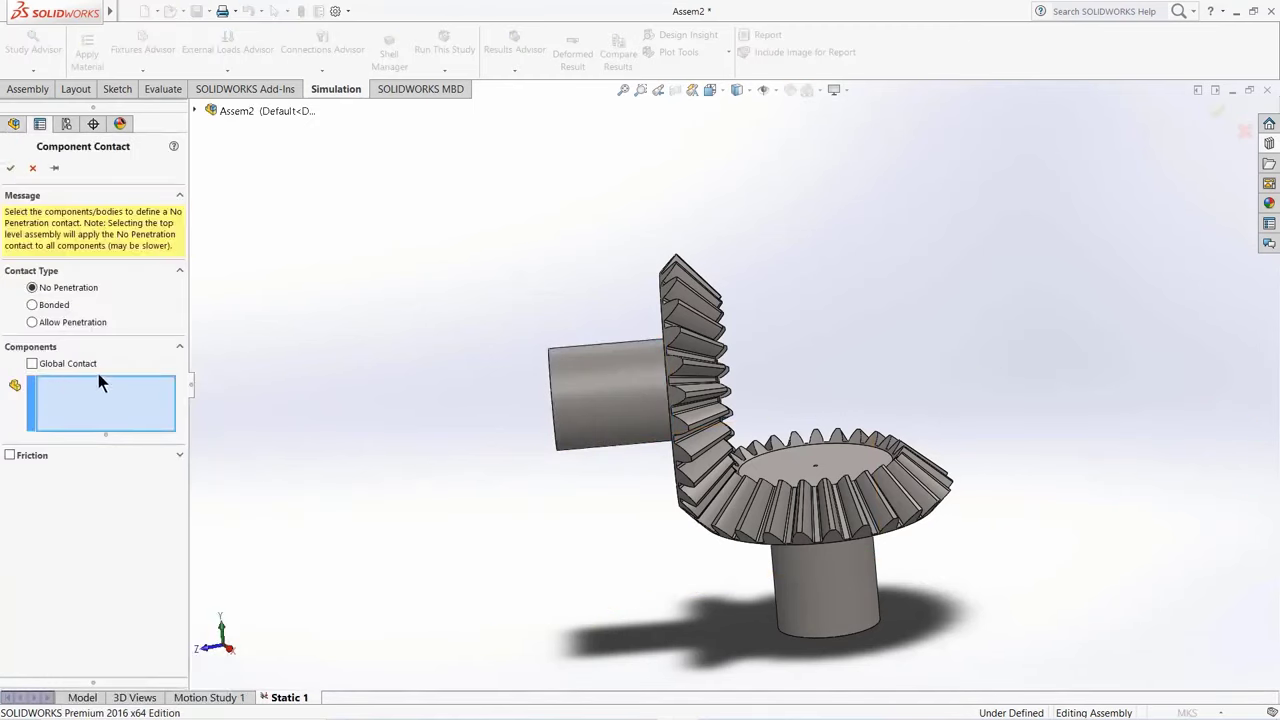
left_click(564, 372)
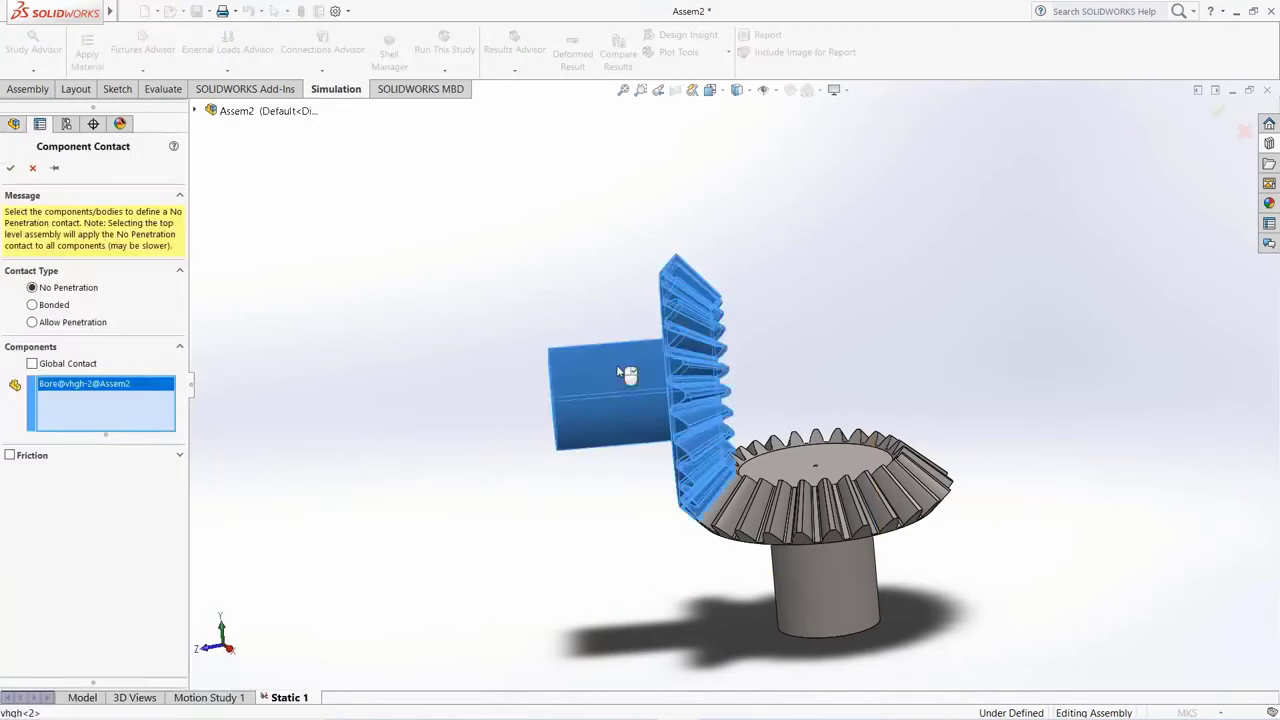
left_click(806, 504)
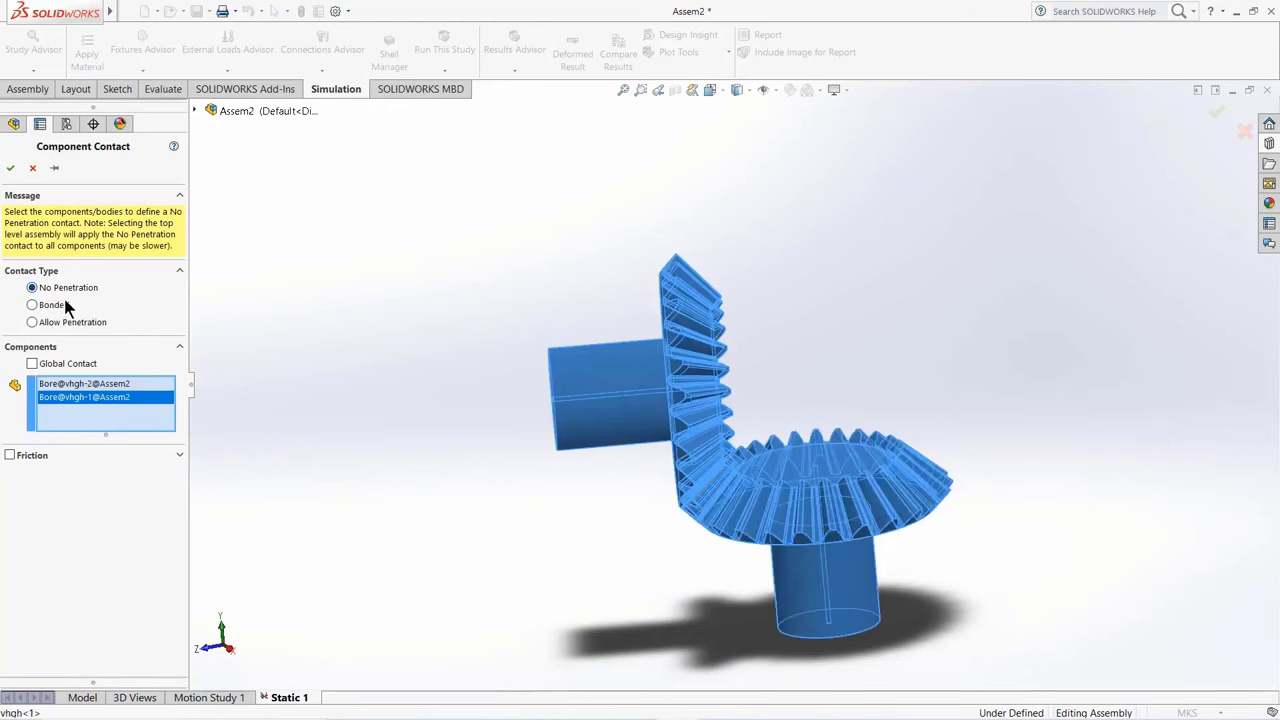
left_click(10, 168)
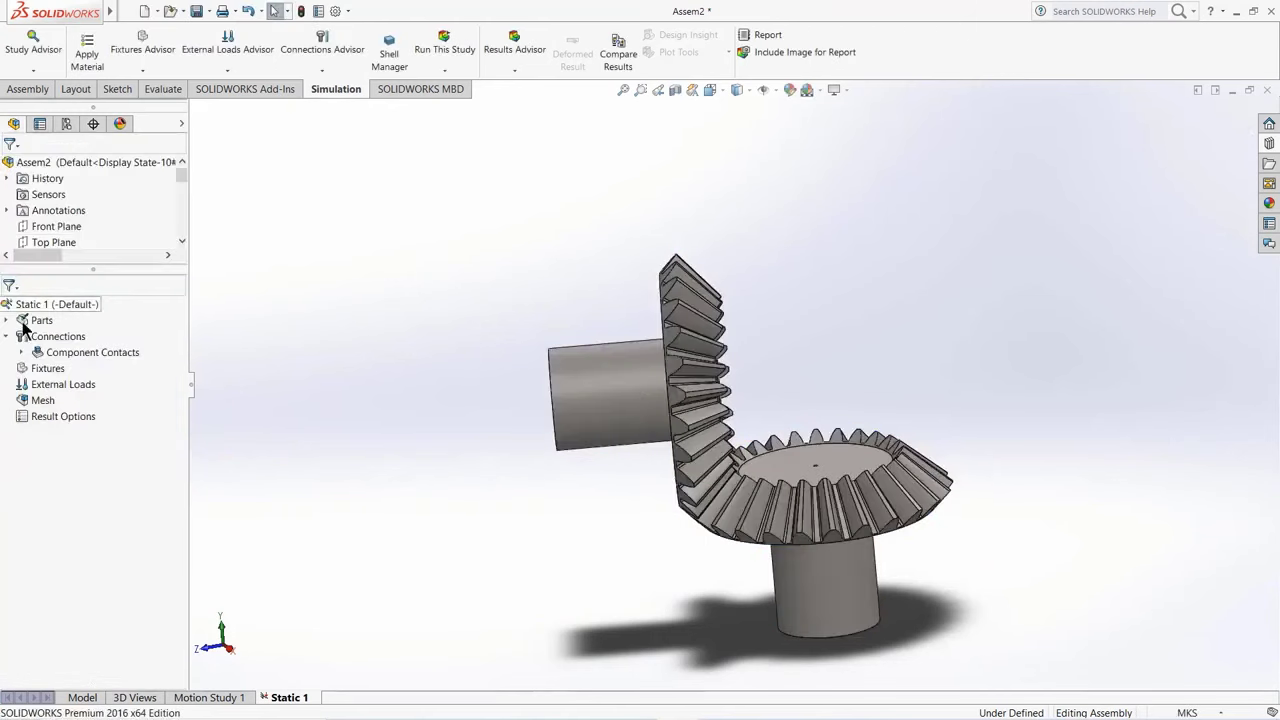
Step: Start an advanced On Cylindrical Faces fixture and select the cylindrical hub face of the second, sideways-facing pinion
right_click(37, 368)
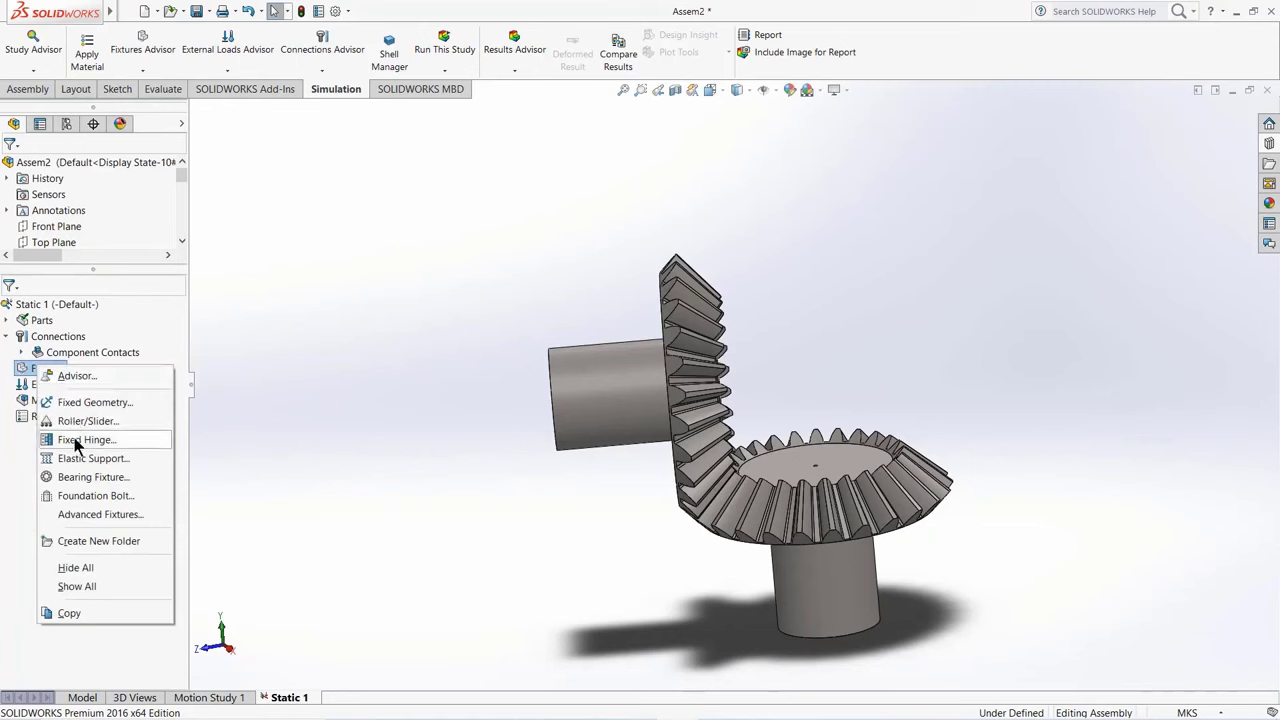
left_click(83, 514)
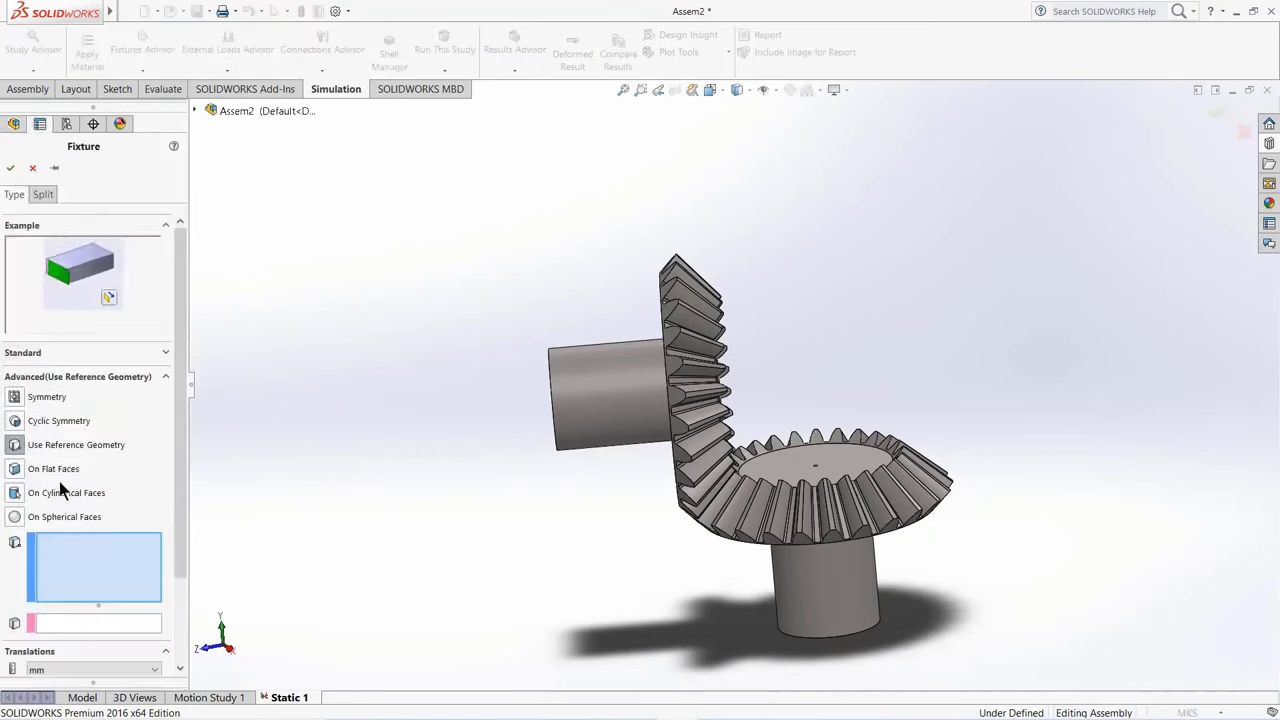
scroll(696, 530, "up", 3)
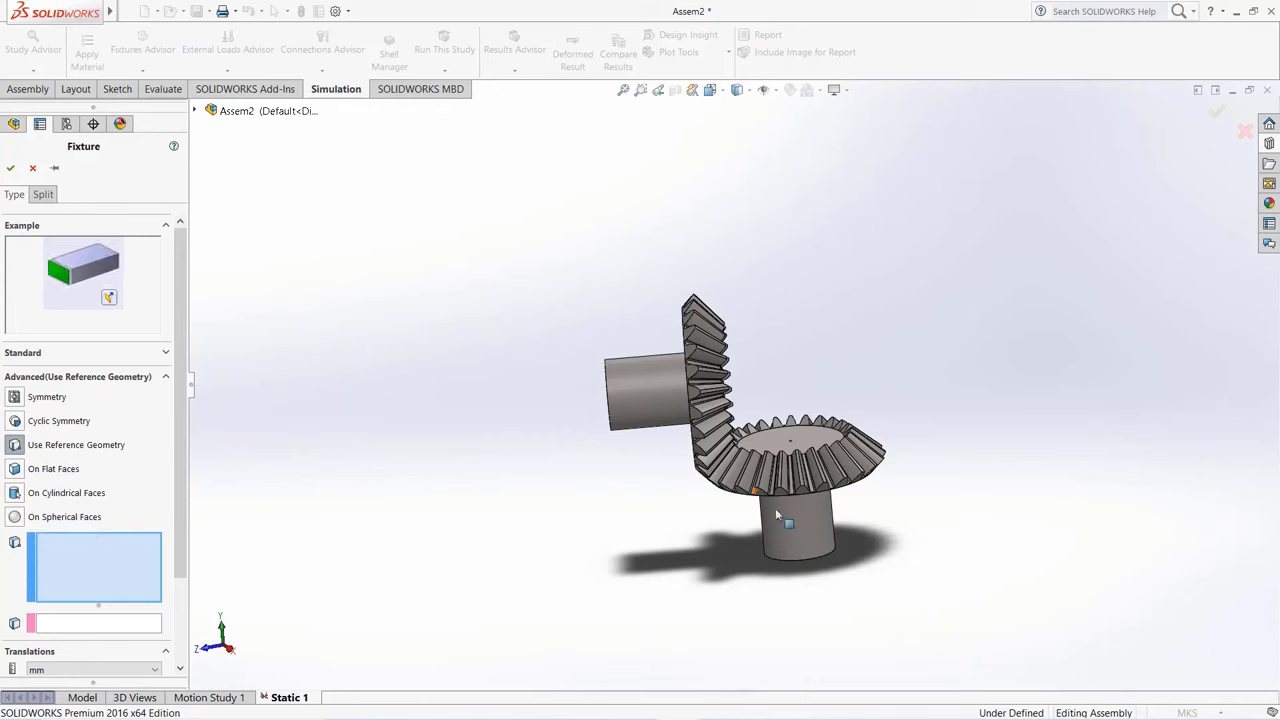
left_click(14, 497)
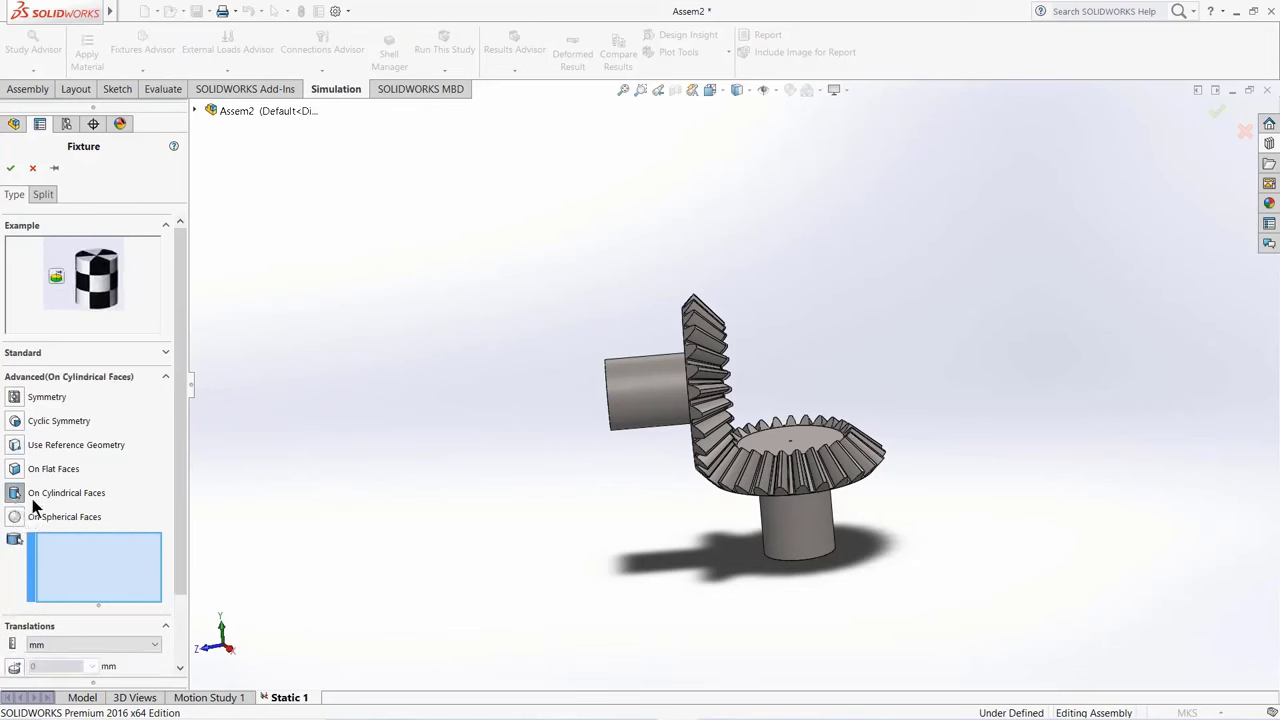
left_click_drag(178, 340, 169, 440)
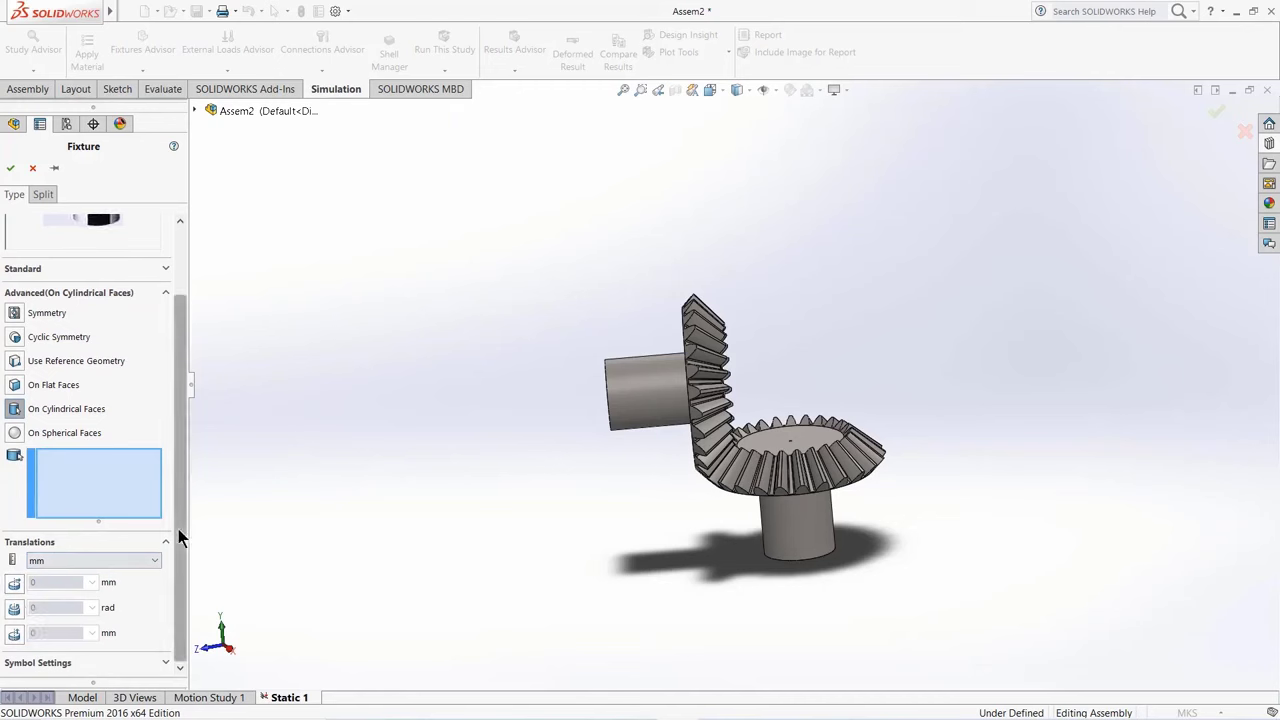
scroll(178, 529, "up", 3)
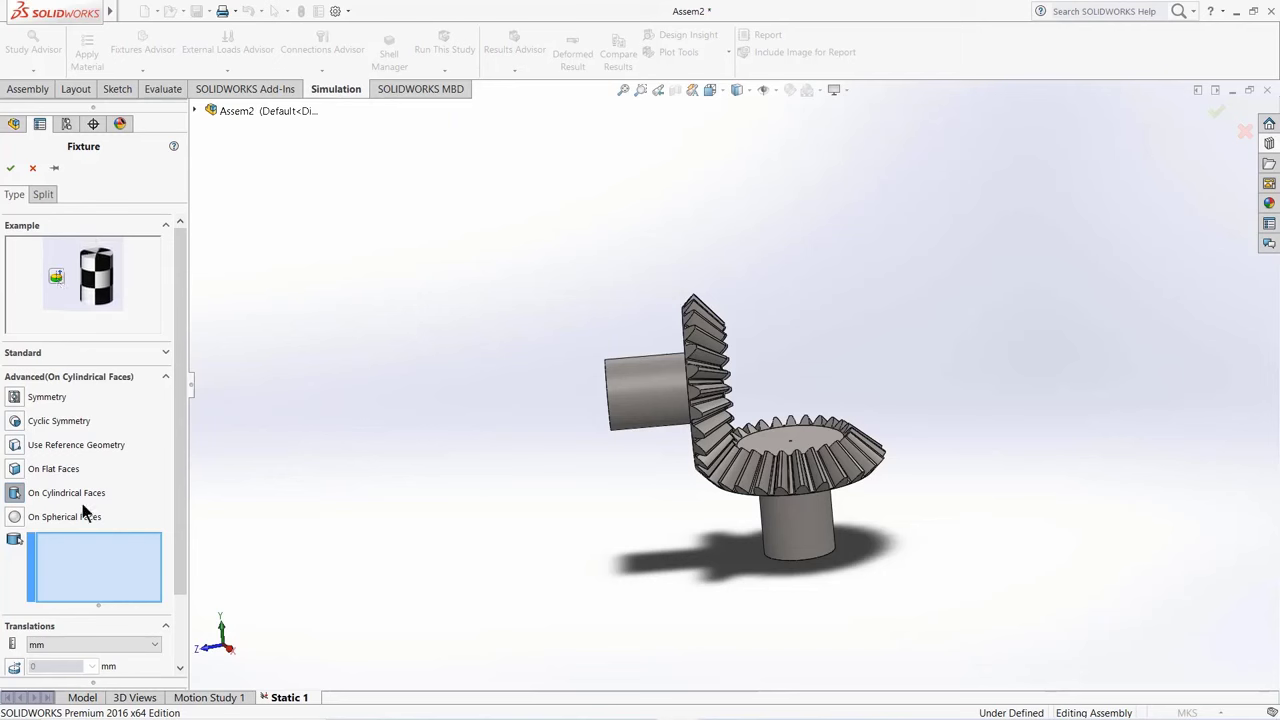
scroll(184, 436, "down", 2)
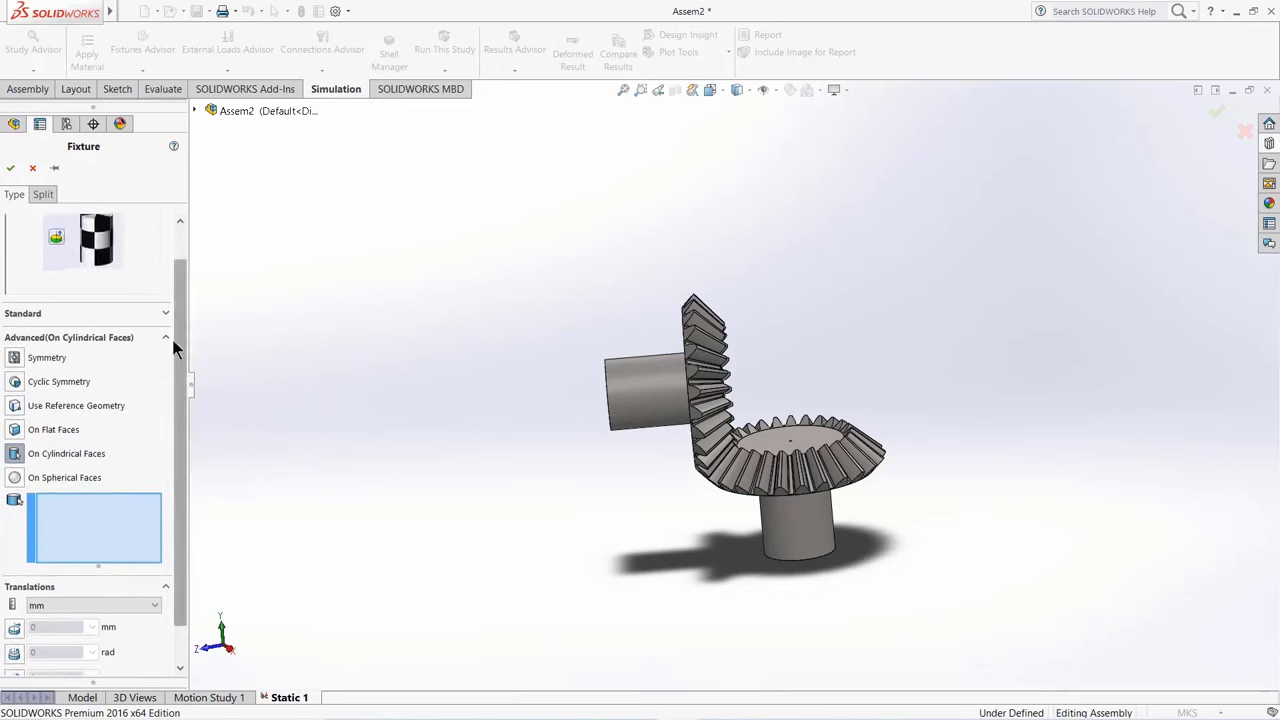
scroll(174, 346, "down", 2)
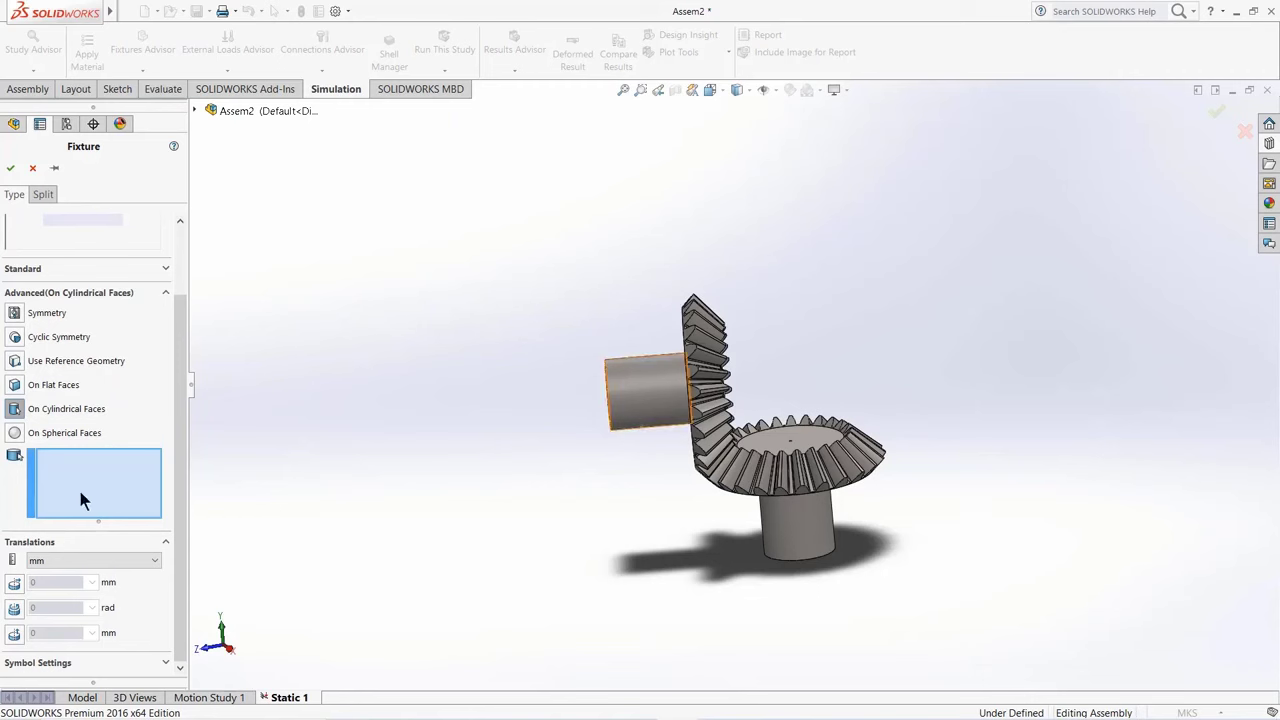
left_click(629, 377)
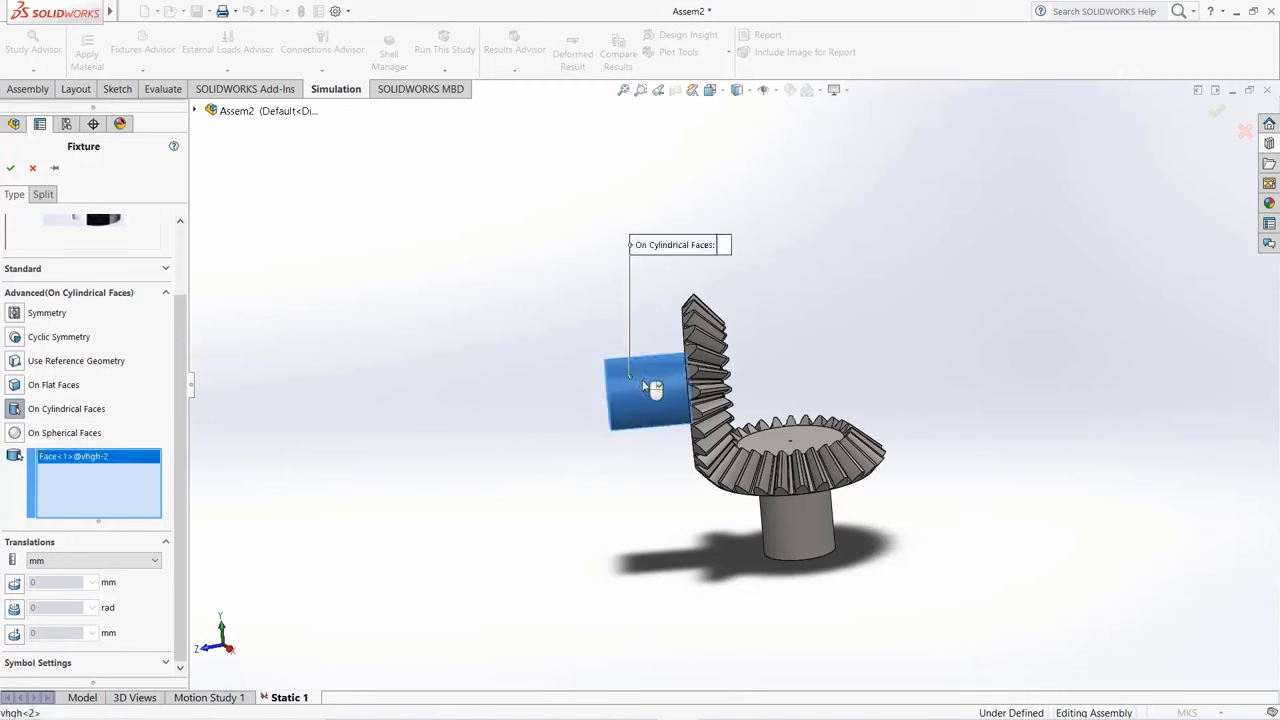
Step: Restrain the selected hub face with radial and axial translations of 0 mm
left_click(14, 584)
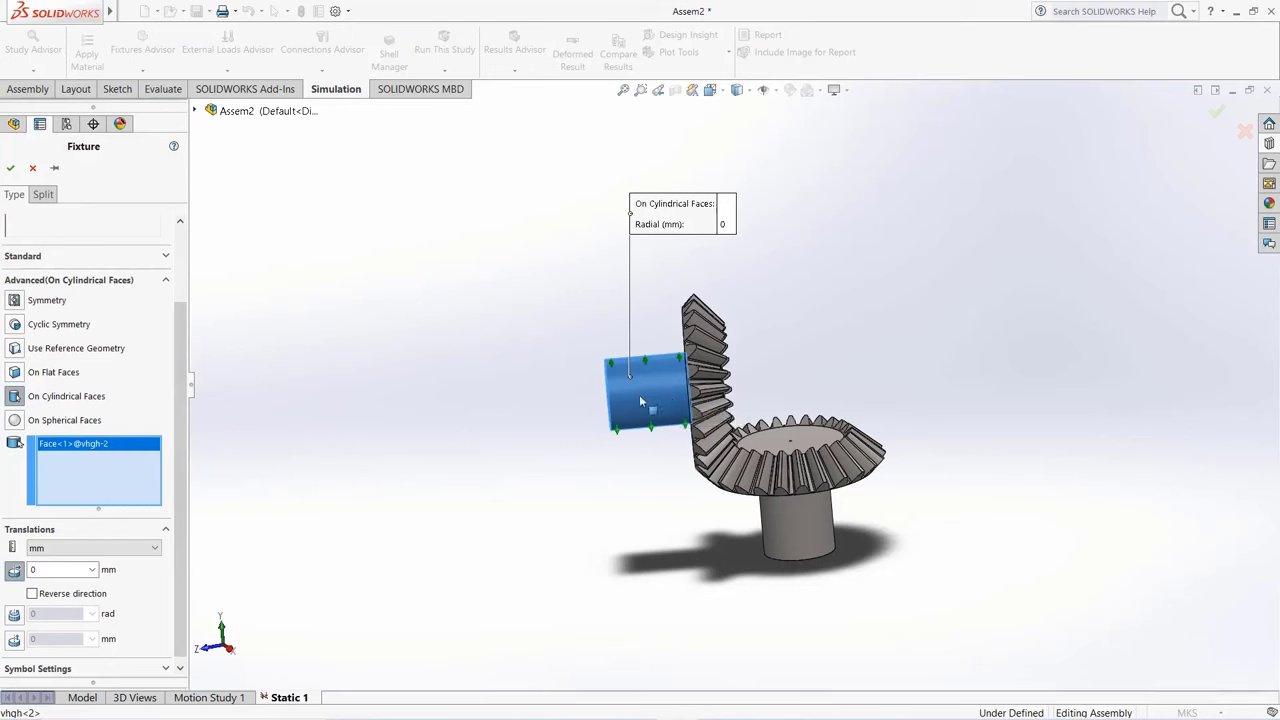
middle_click_drag(587, 432, 651, 345)
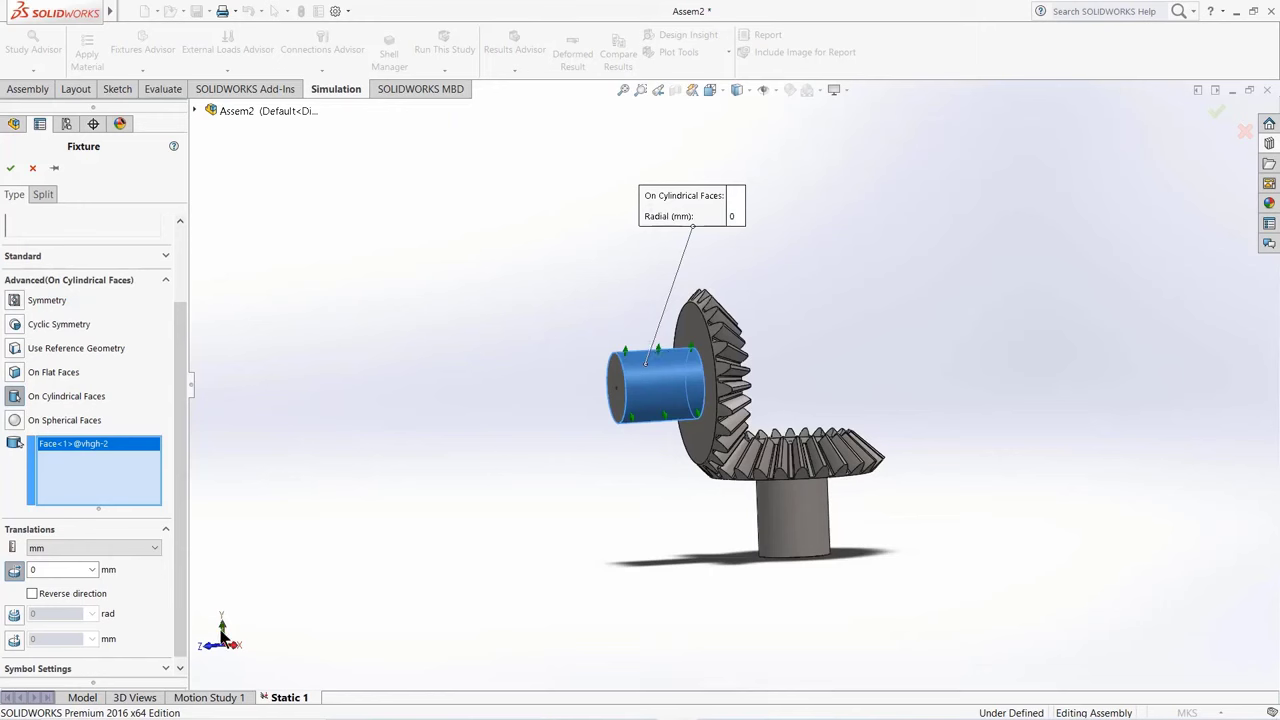
left_click(35, 570)
left_click(14, 643)
scroll(614, 372, "down", 3)
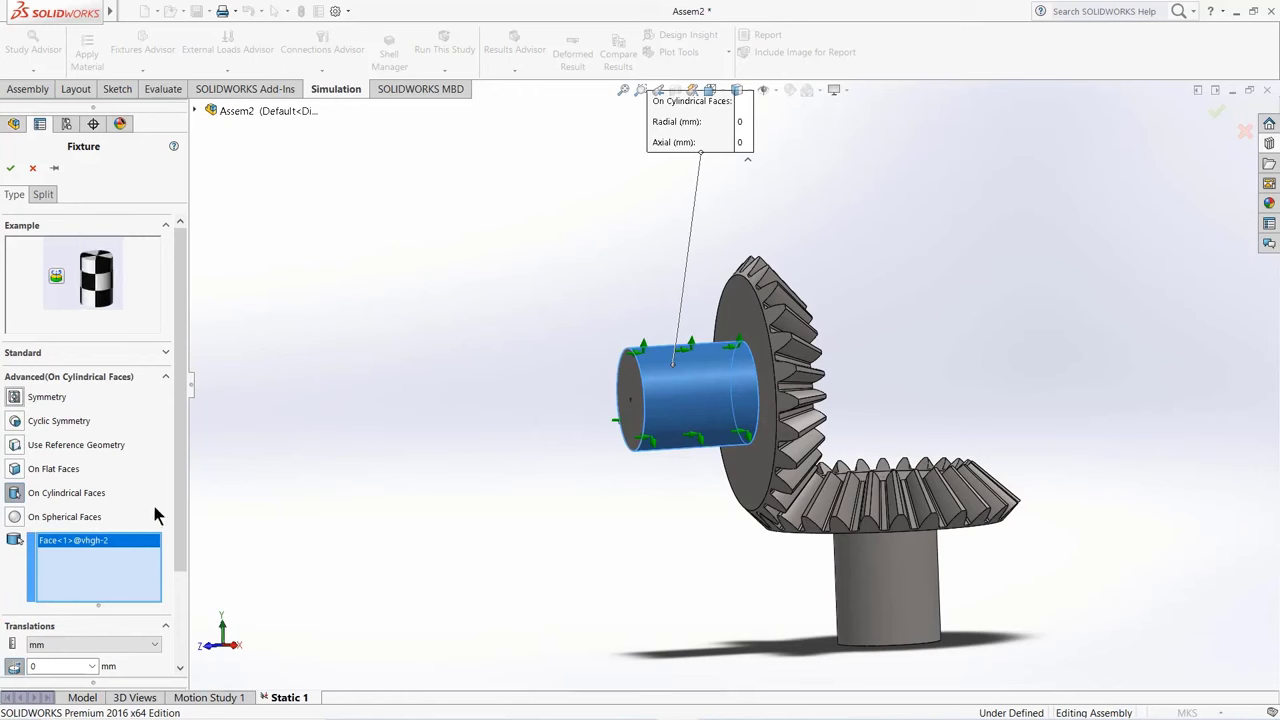
left_click_drag(178, 527, 65, 603)
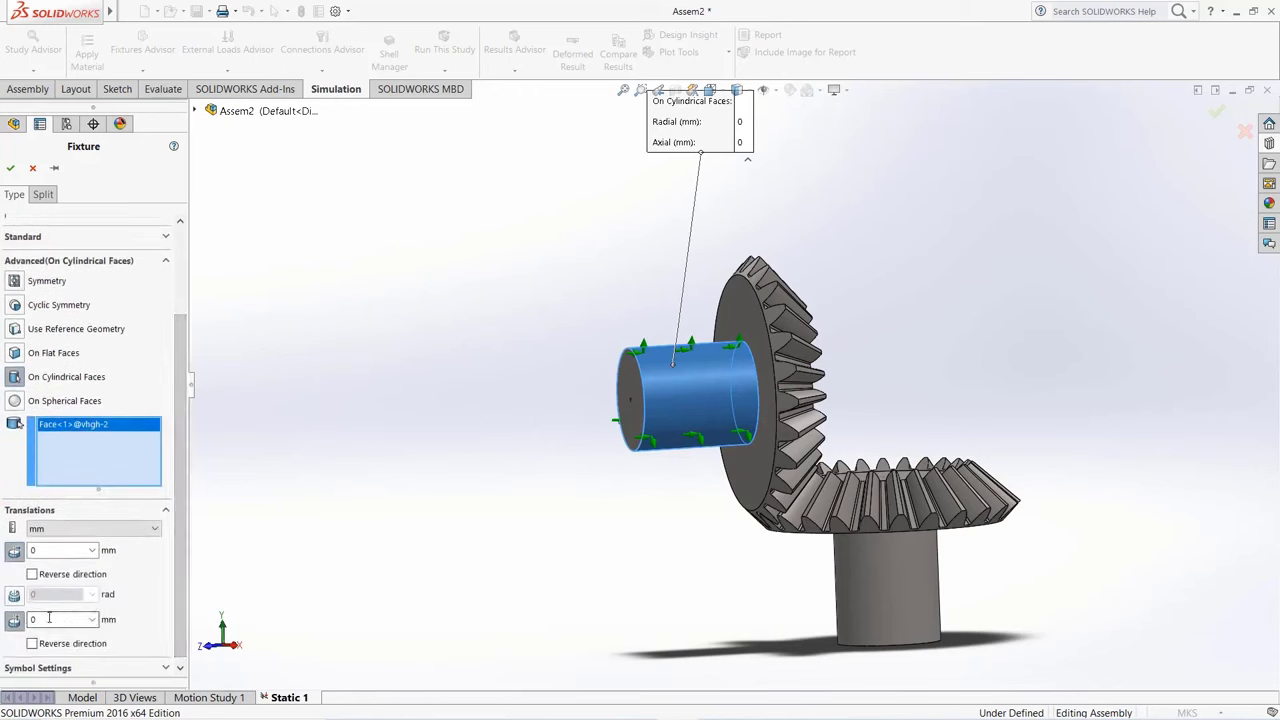
Step: Enable the circumferential translation in radians for the hub face fixture
middle_click_drag(462, 520, 940, 400)
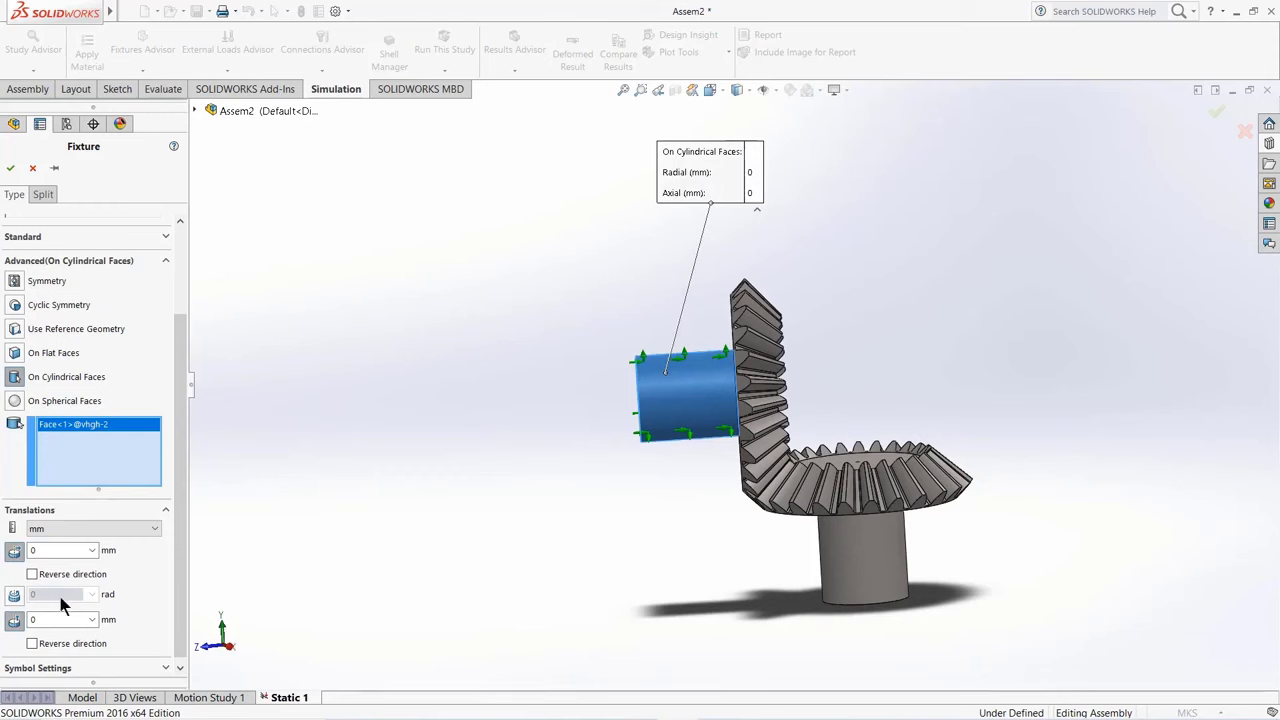
left_click(15, 595)
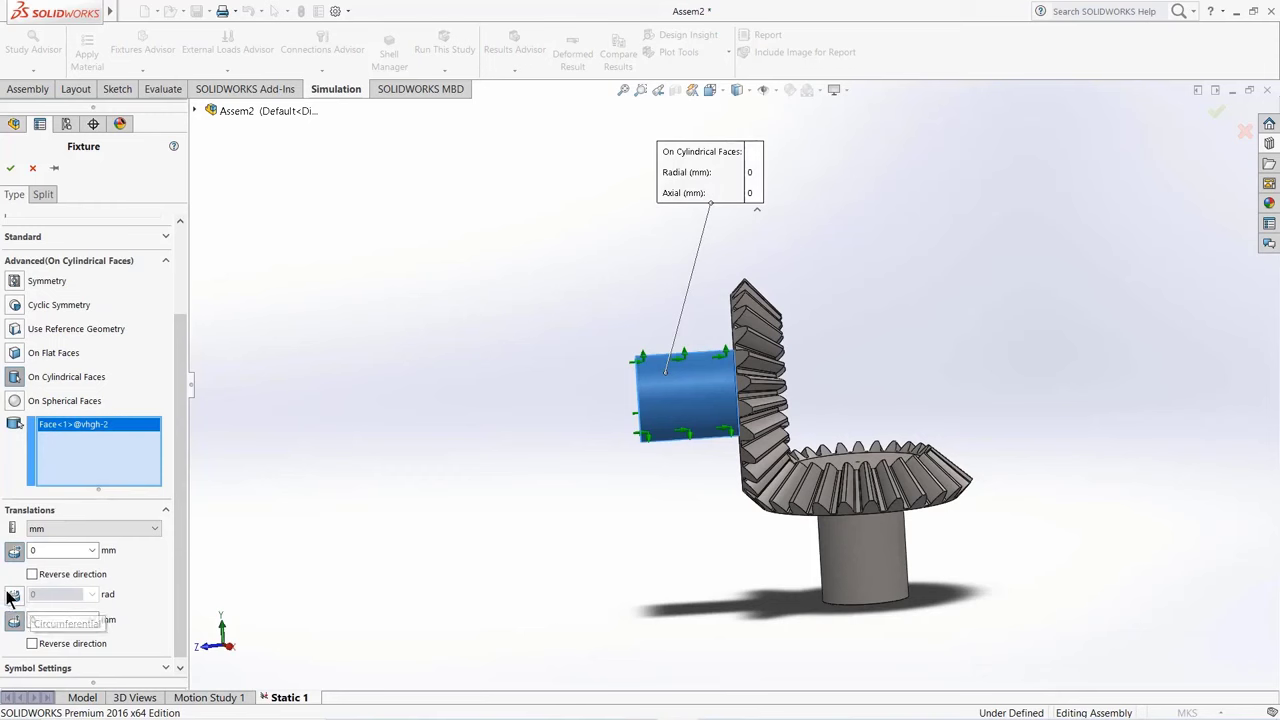
scroll(39, 601, "up", 2)
scroll(45, 604, "down", 3)
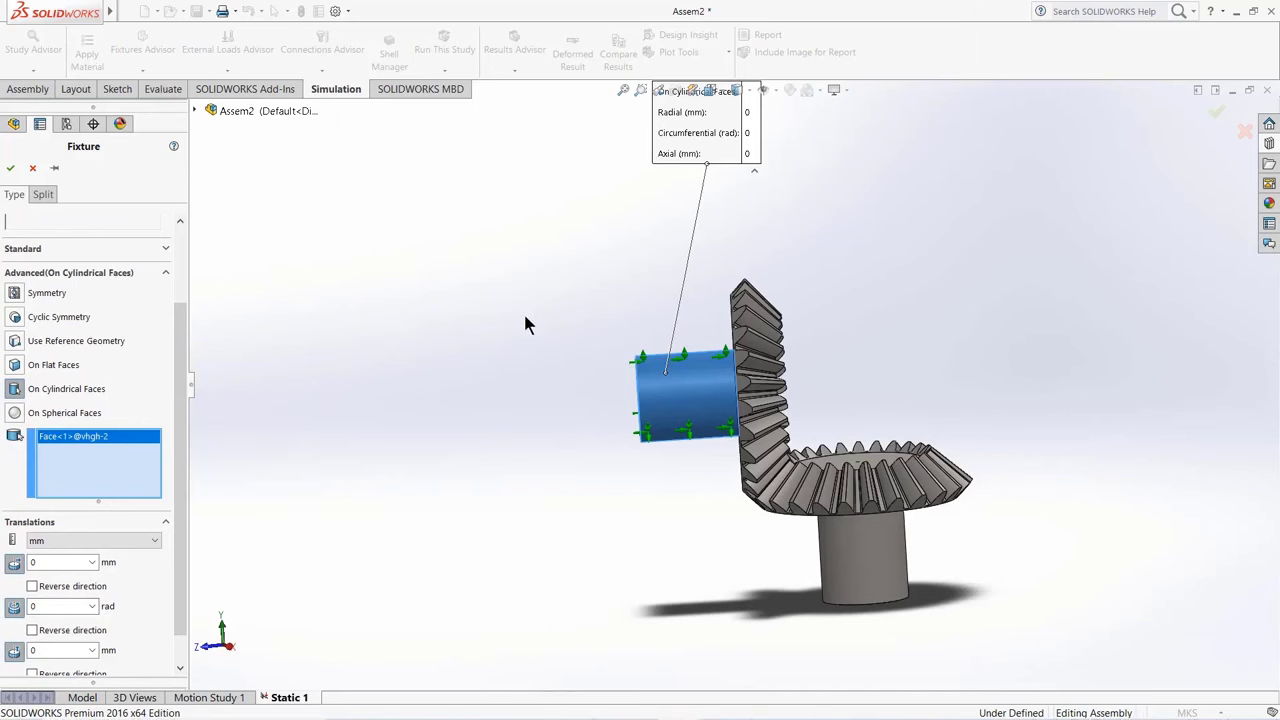
Step: Switch to Calculator and convert 5 degrees to radians by computing 5 × π ÷ 180
left_click_drag(959, 257, 728, 187)
left_click(684, 527)
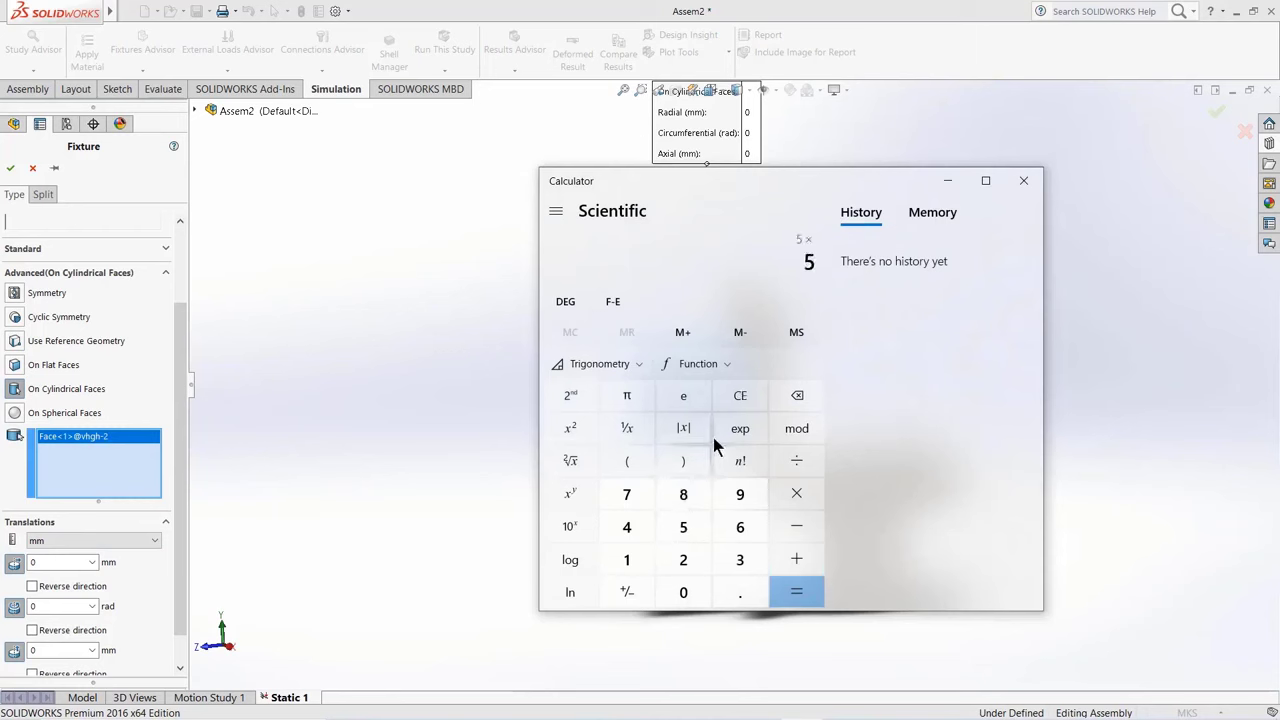
left_click(648, 398)
left_click(797, 461)
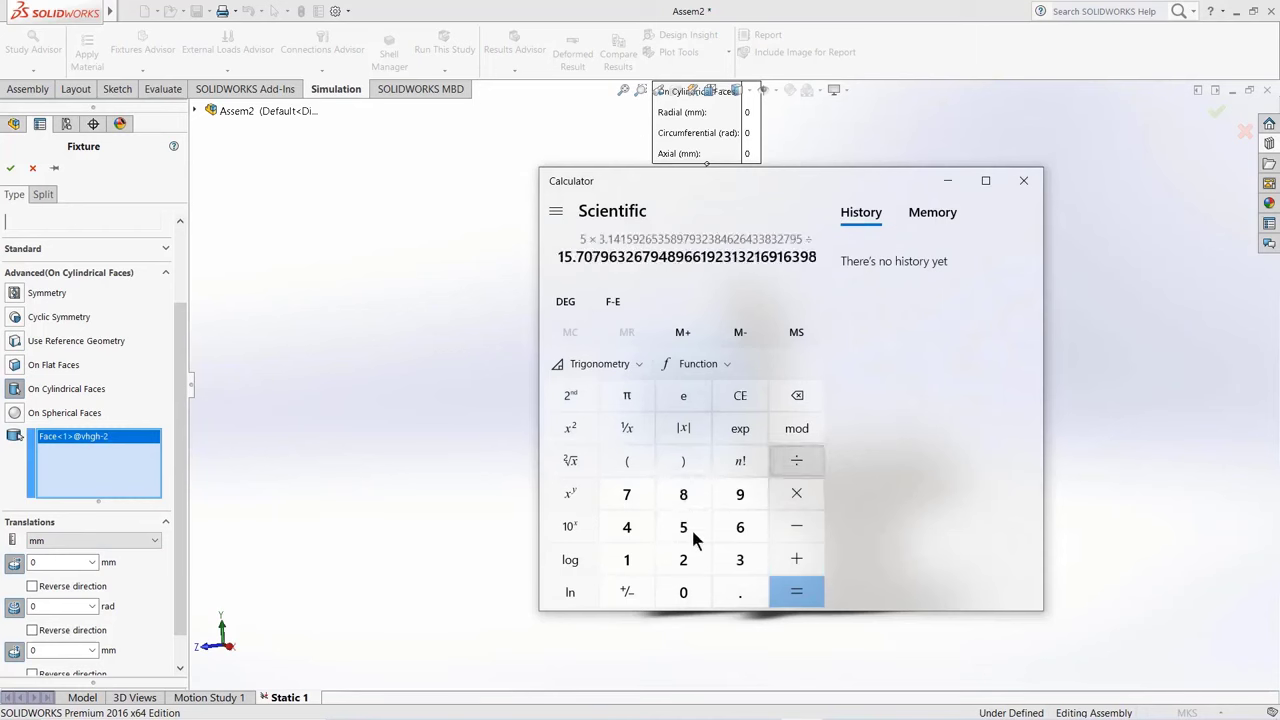
left_click(648, 566)
left_click(689, 503)
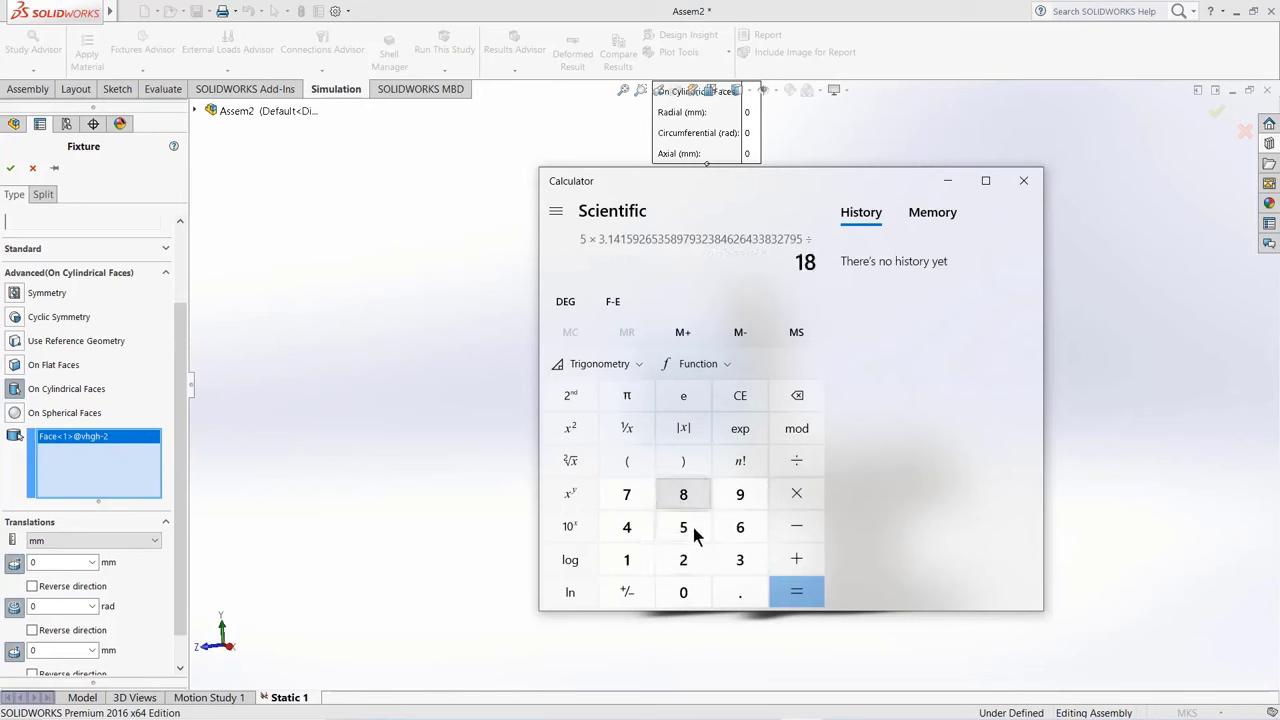
left_click(699, 582)
left_click(795, 591)
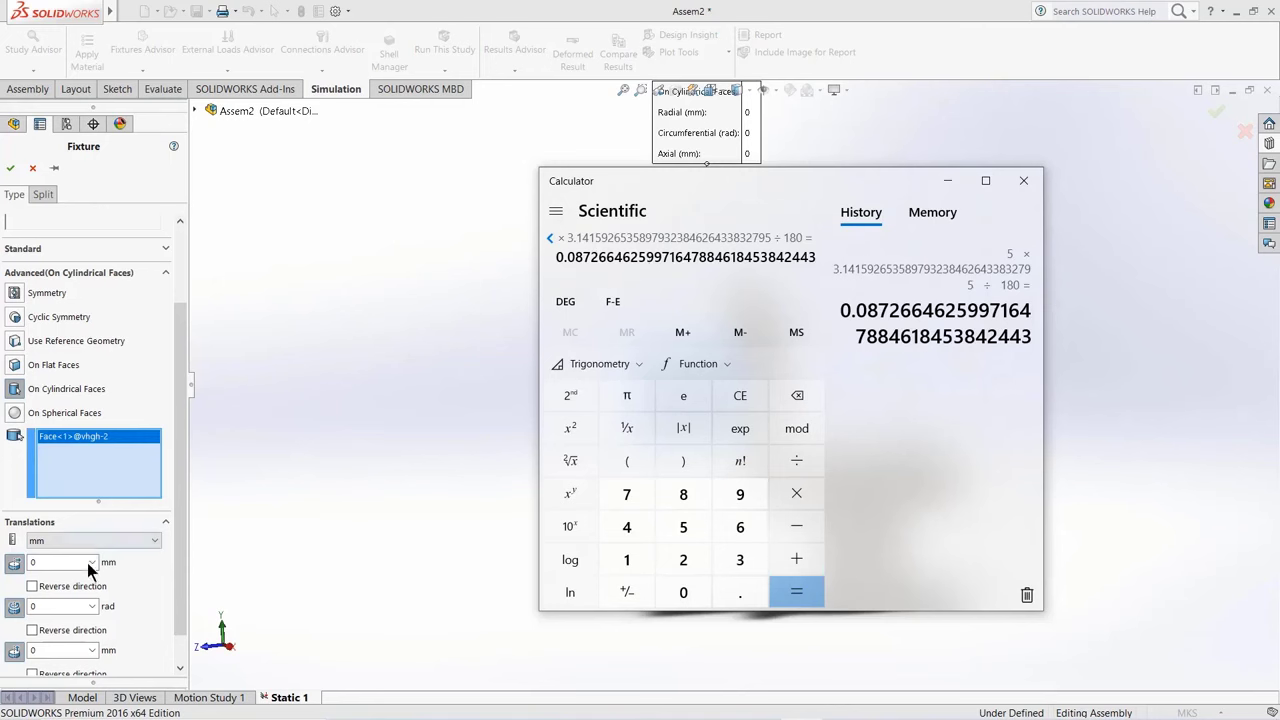
Step: Set the hub fixture's circumferential translation to 0.087 rad and accept the On Cylindrical Faces fixture
left_click(59, 605)
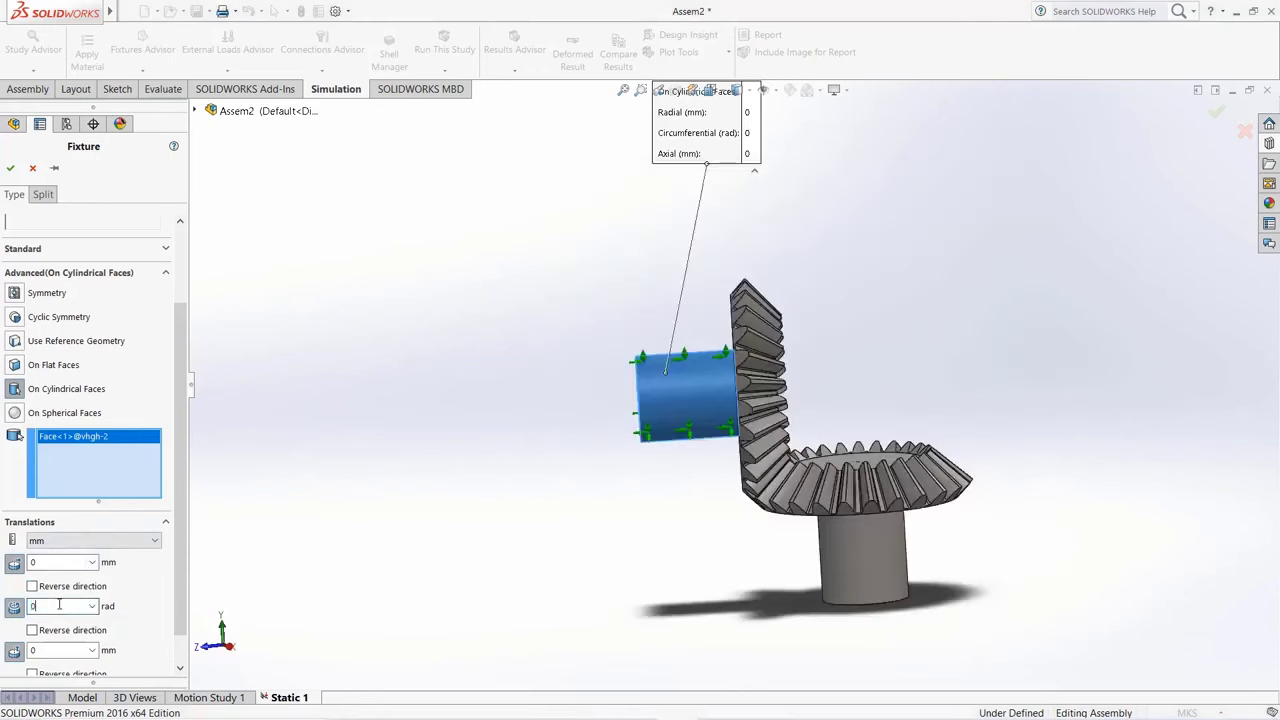
type(".087")
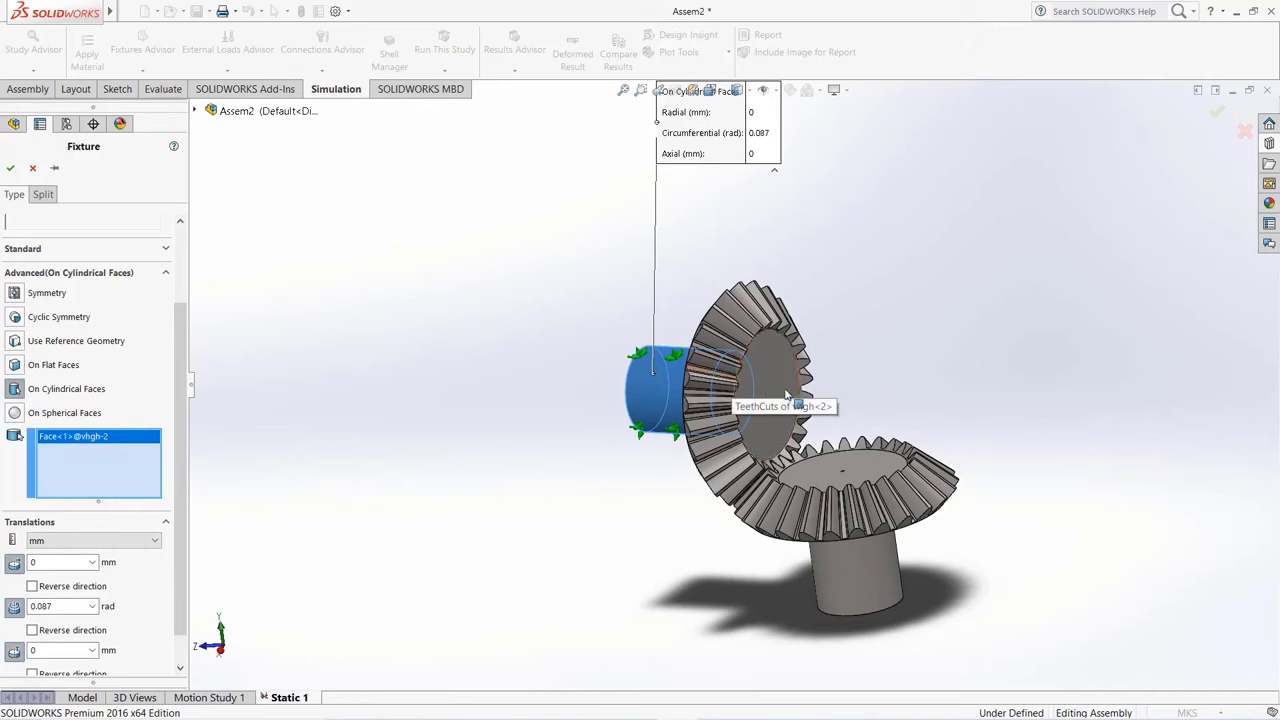
middle_click_drag(608, 388, 787, 387)
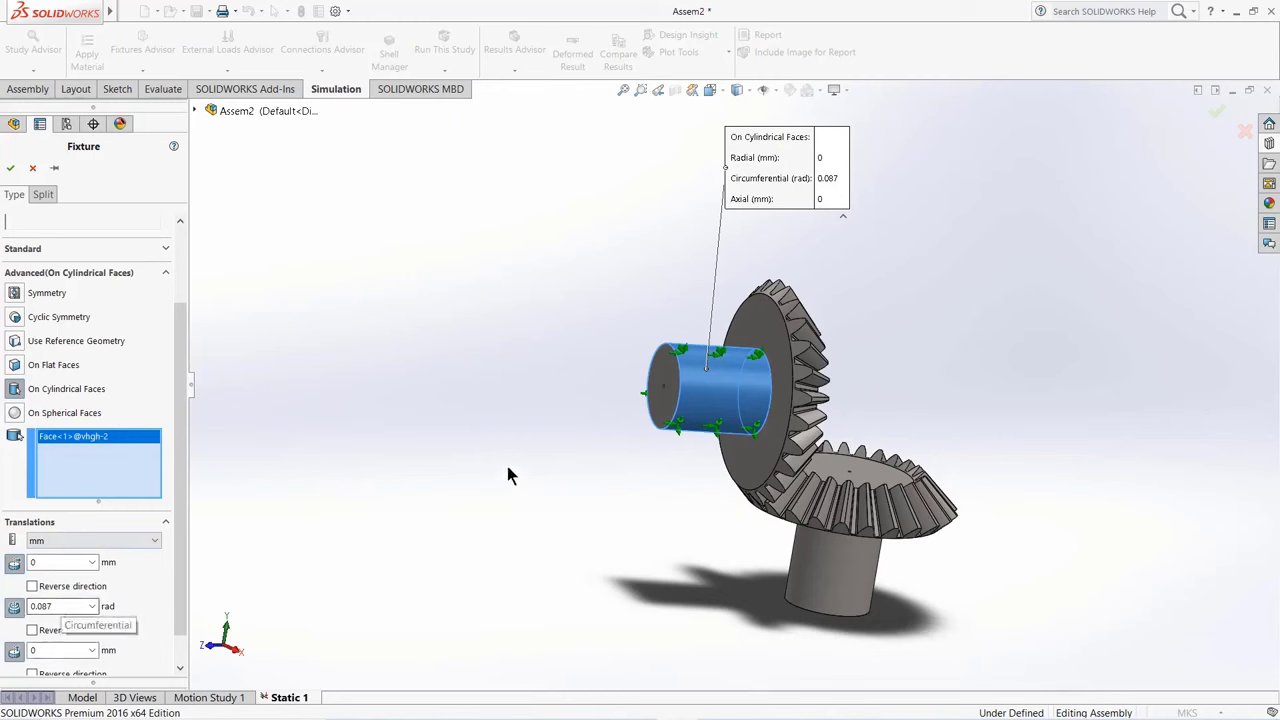
middle_click_drag(507, 476, 457, 449)
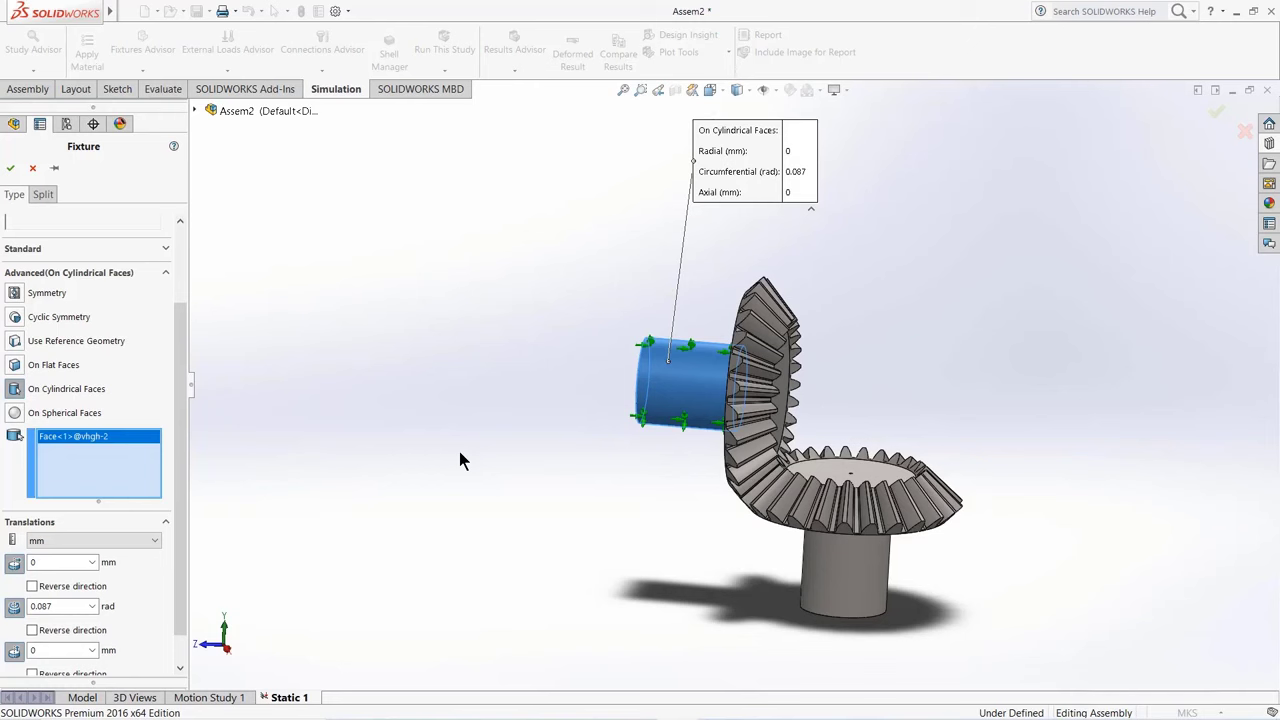
left_click(9, 168)
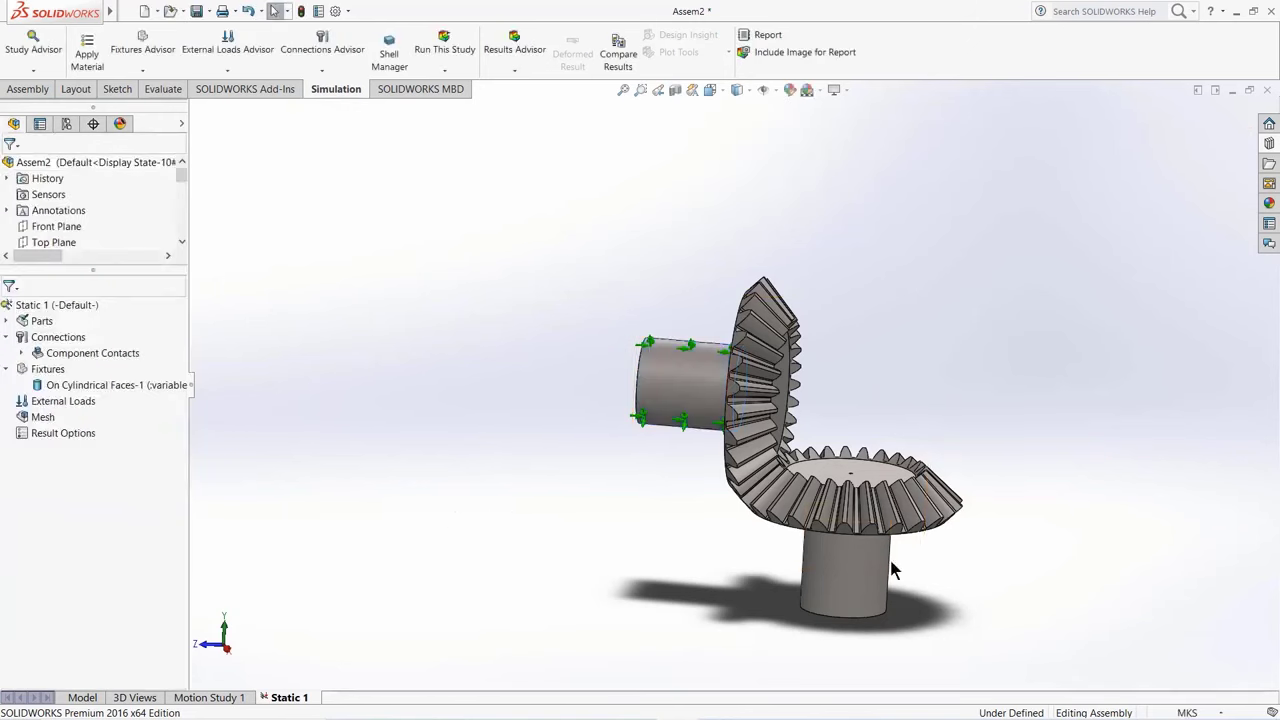
Step: Apply a Fixed Geometry fixture to the cylindrical hub face of the upright pinion vhgh-1
right_click(847, 584)
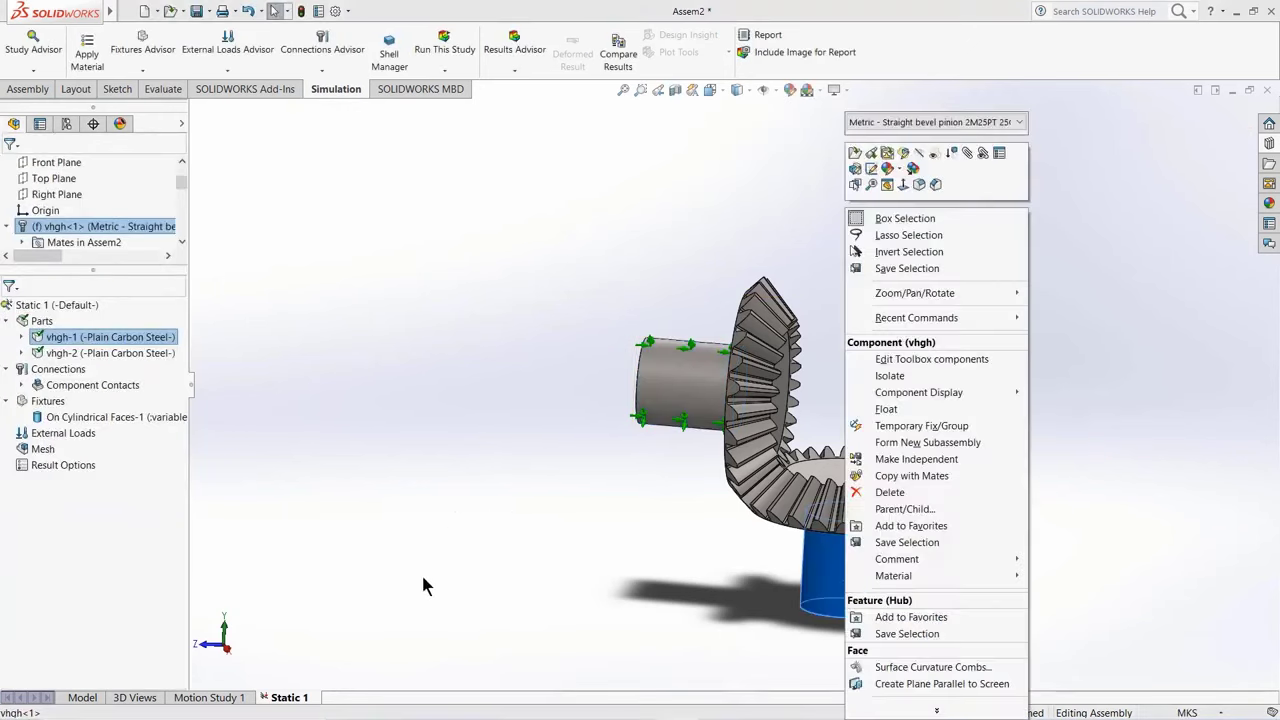
left_click(423, 587)
right_click(34, 401)
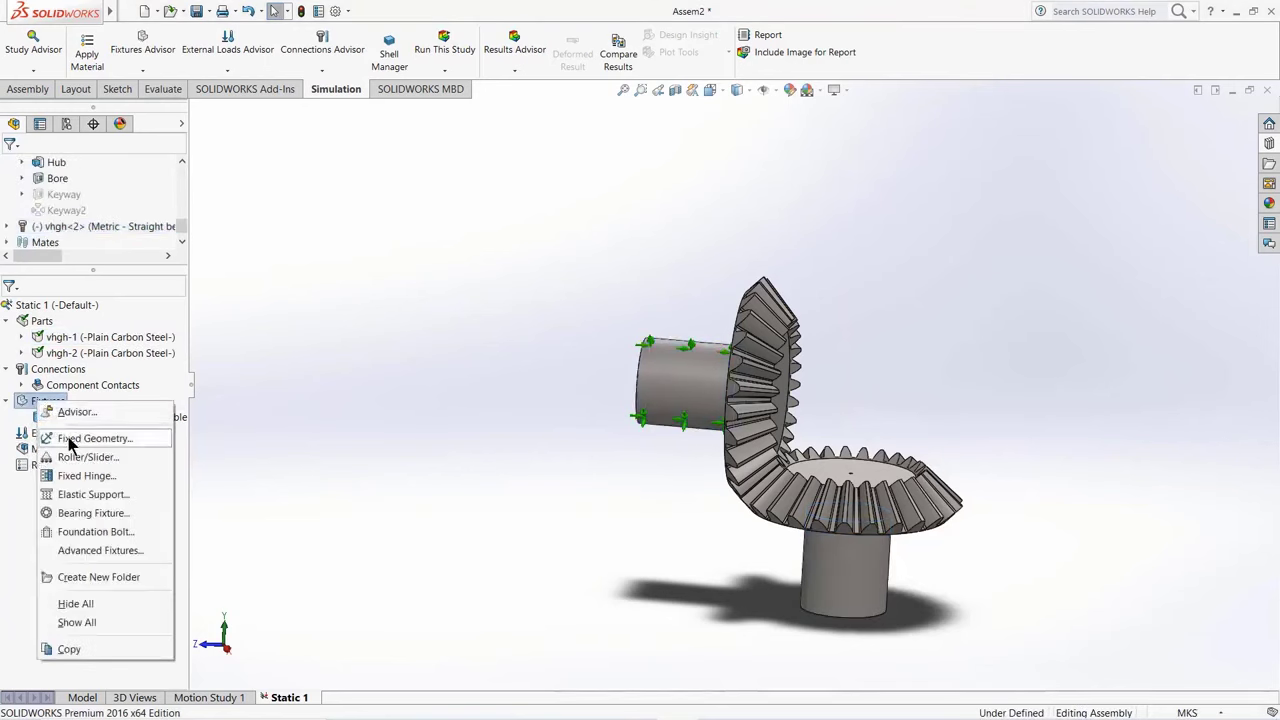
left_click(69, 440)
left_click(845, 582)
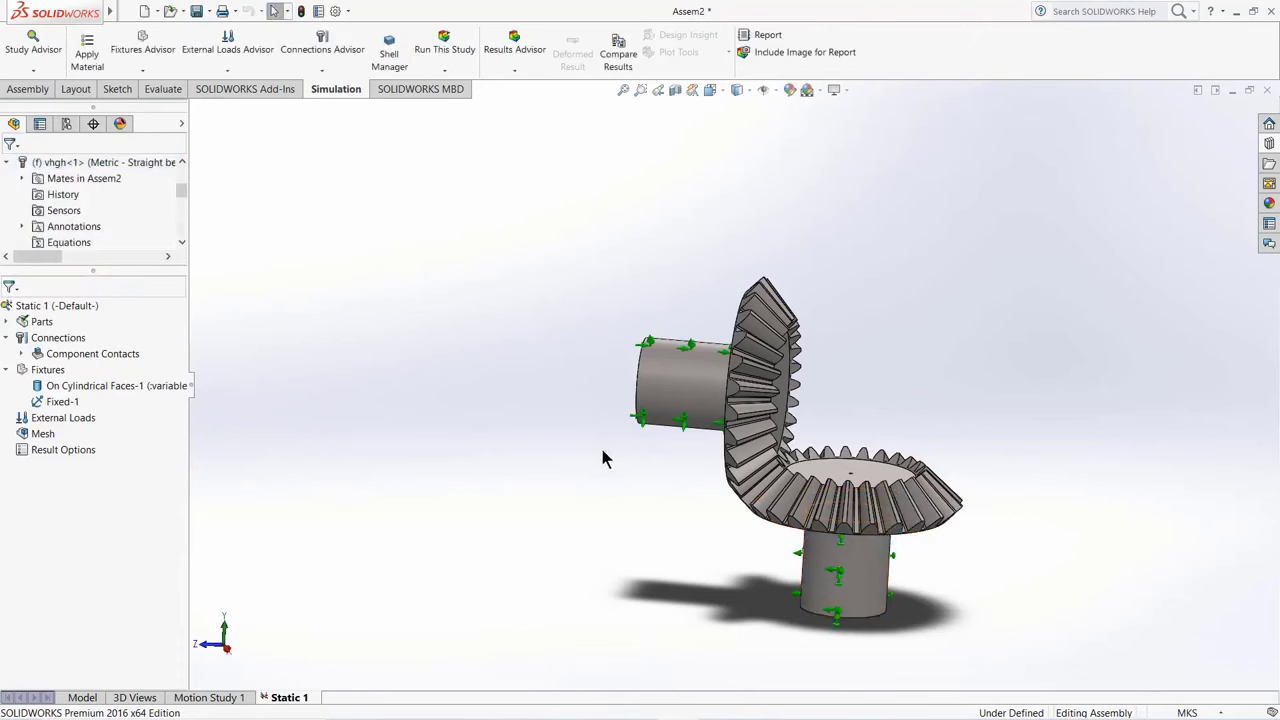
Step: Run the Static 1 study and inspect the von Mises stress plot around the meshing teeth
mouse_move(603, 454)
middle_mouse_down()
mouse_move(569, 443)
mouse_move(620, 455)
middle_mouse_up()
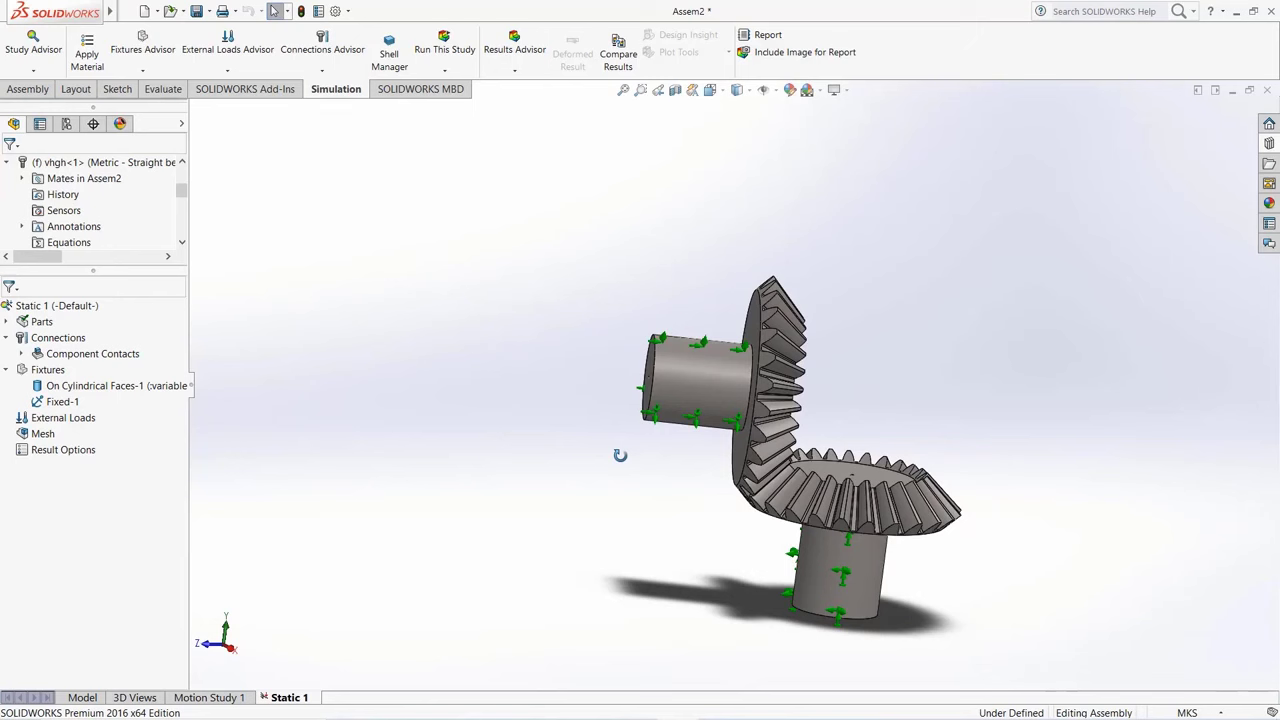
left_click(438, 57)
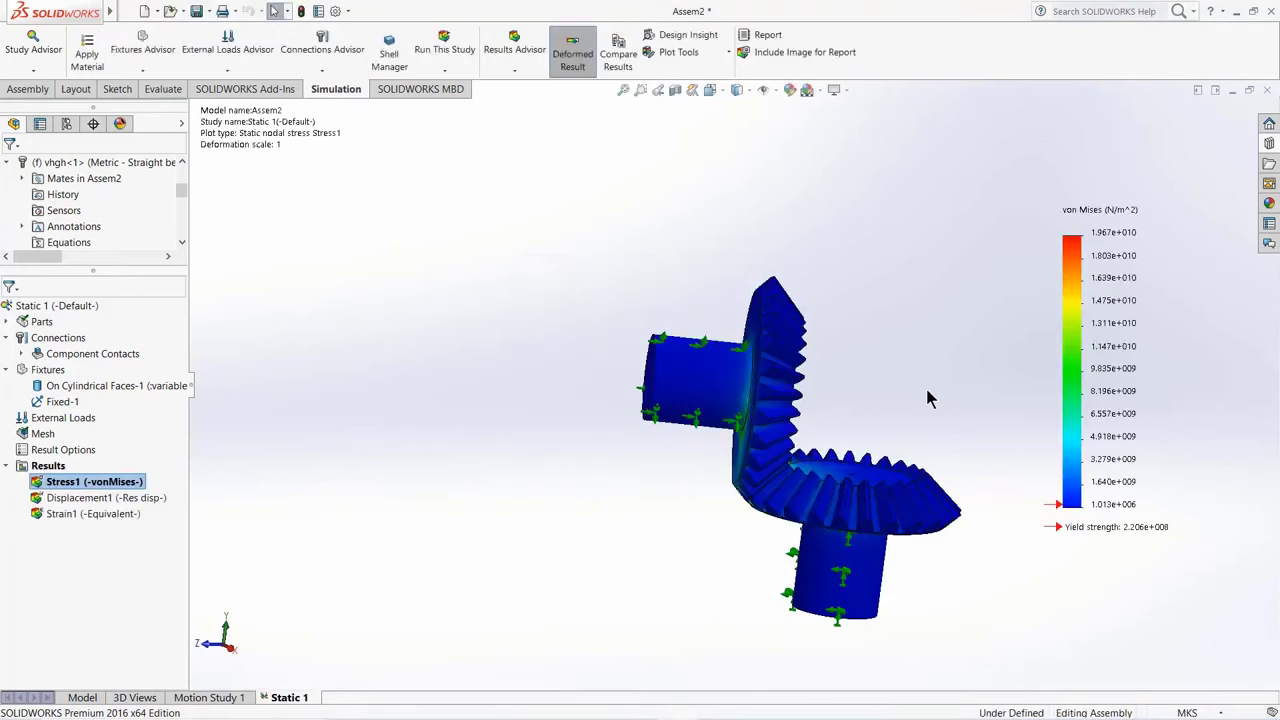
middle_click_drag(837, 360, 762, 497)
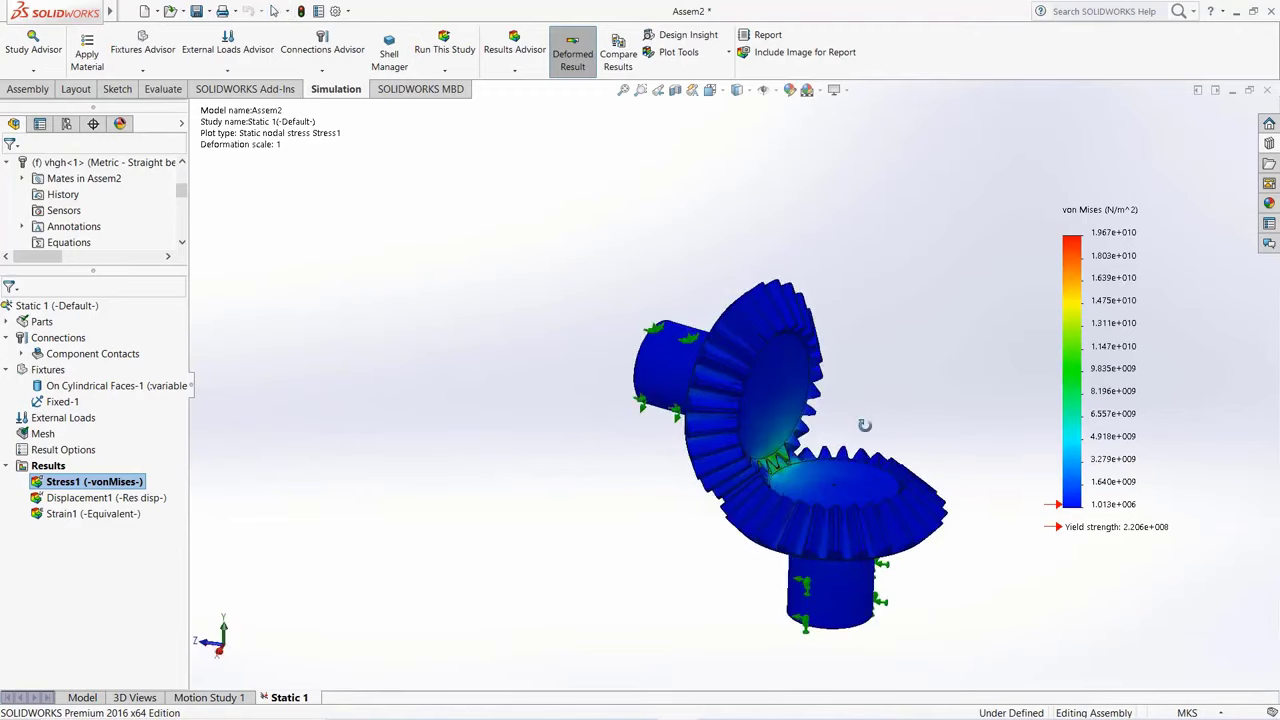
scroll(762, 497, "down", 3)
scroll(762, 497, "down", 10)
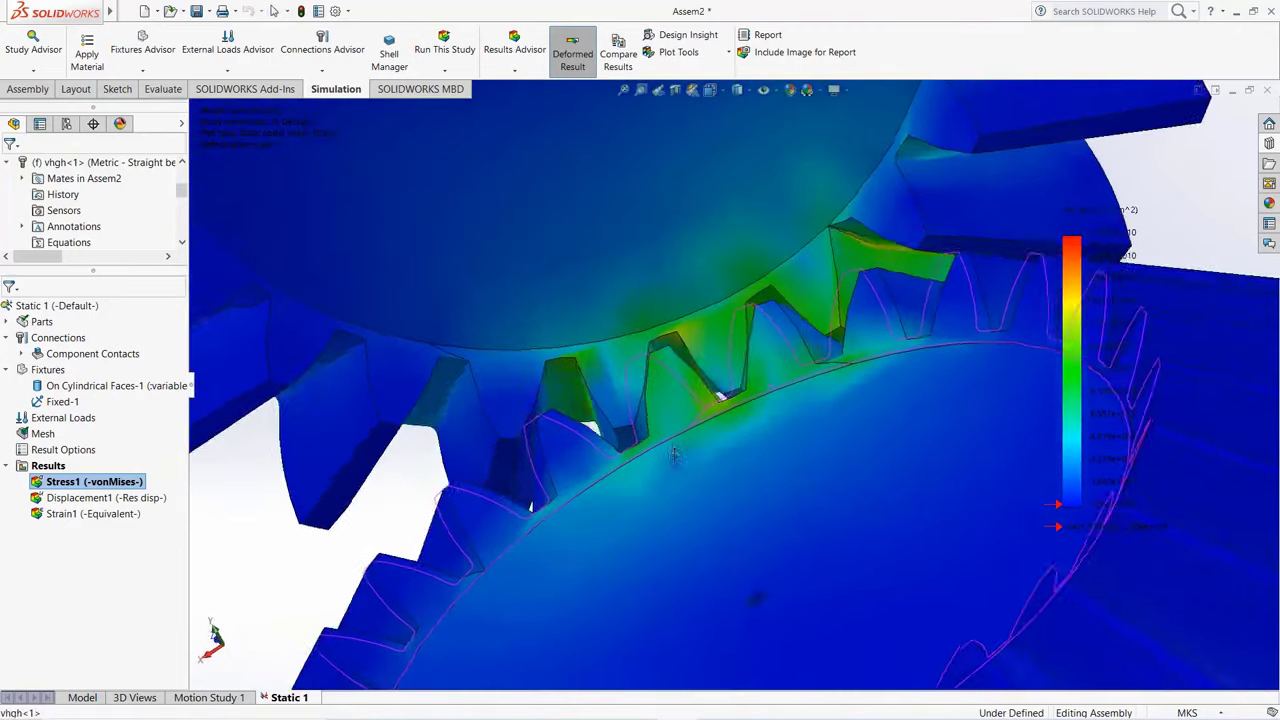
middle_click_drag(675, 455, 810, 440)
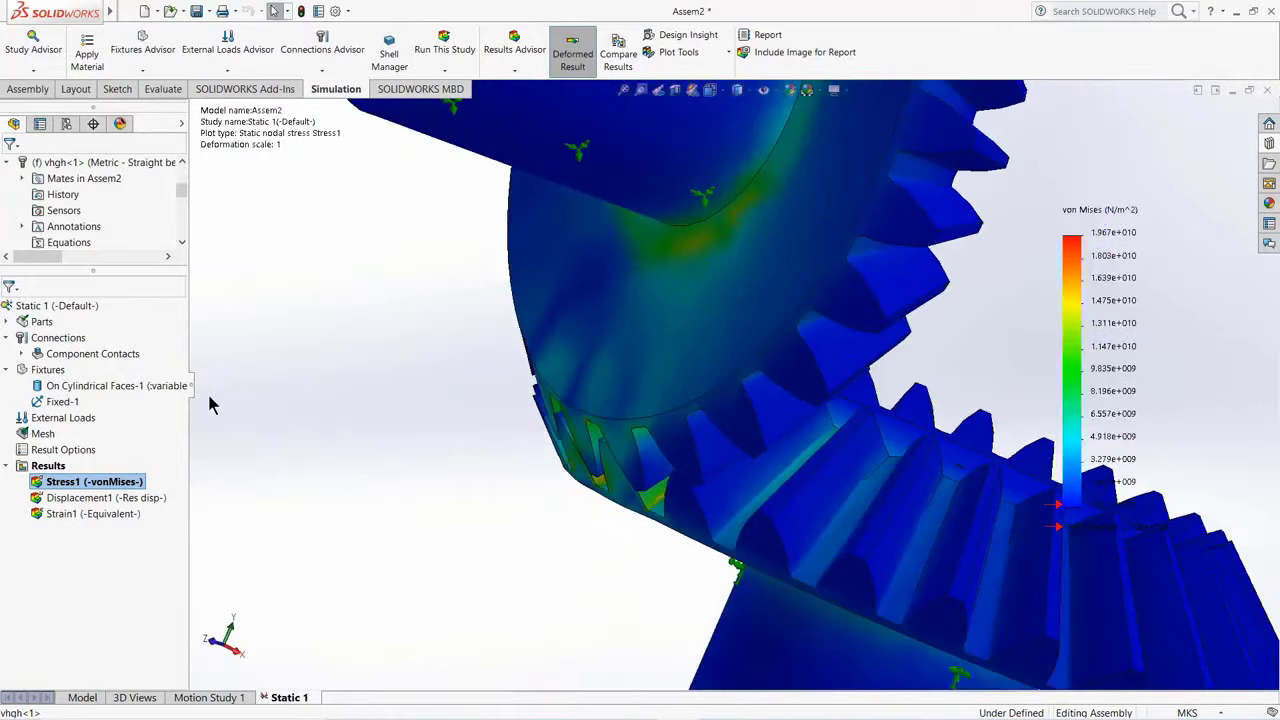
Step: Review the cylindrical-face fixture's translations and examine the stress distribution on both gears, their hubs and the contacting teeth
mouse_move(103, 388)
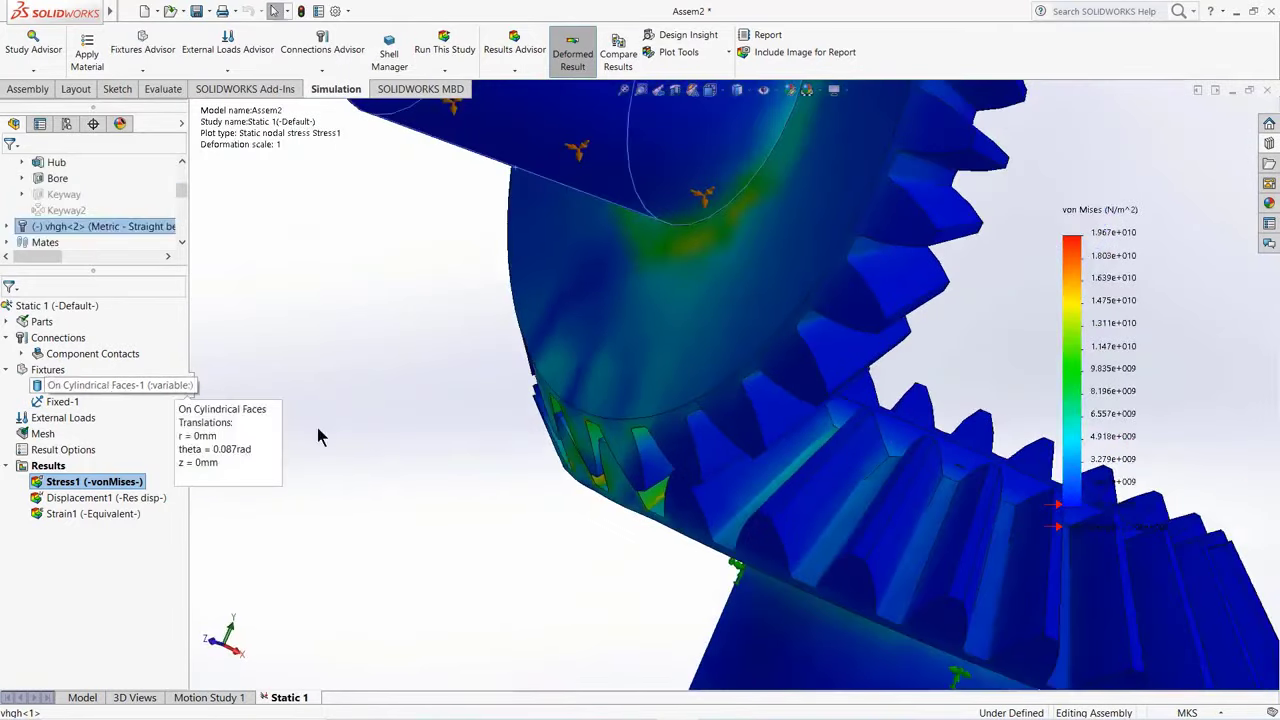
middle_click_drag(320, 434, 710, 258)
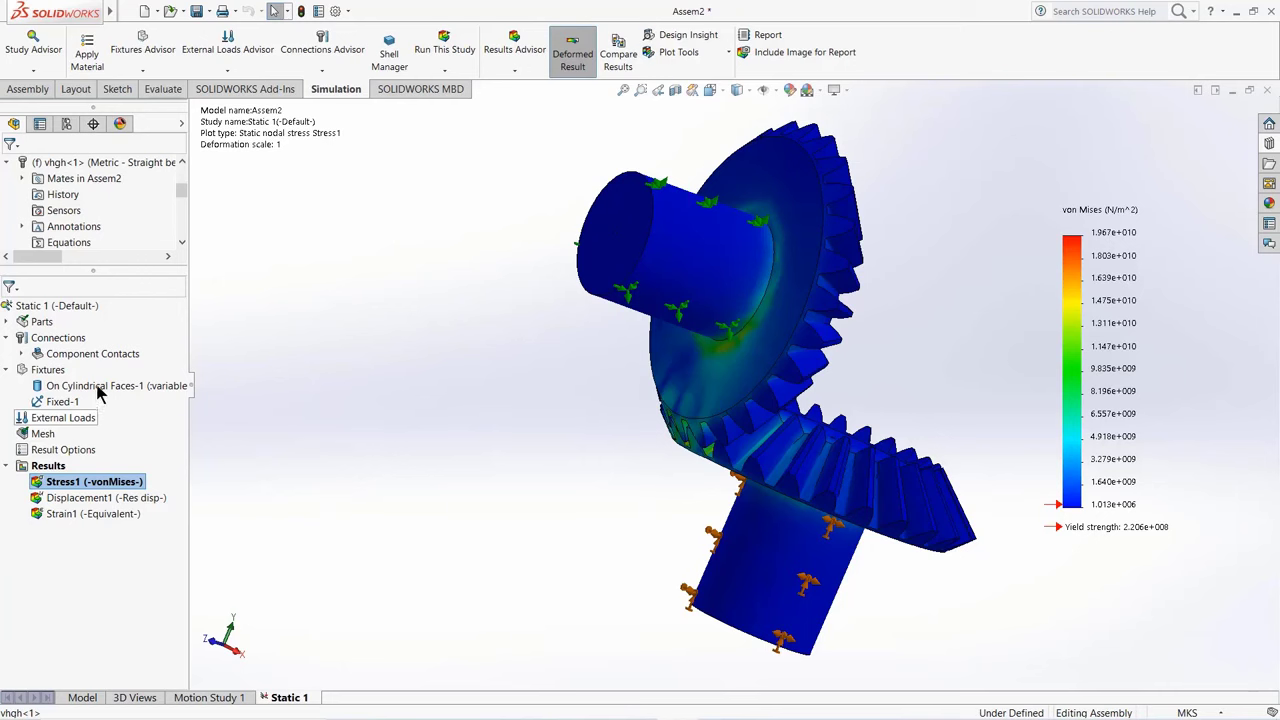
mouse_move(98, 392)
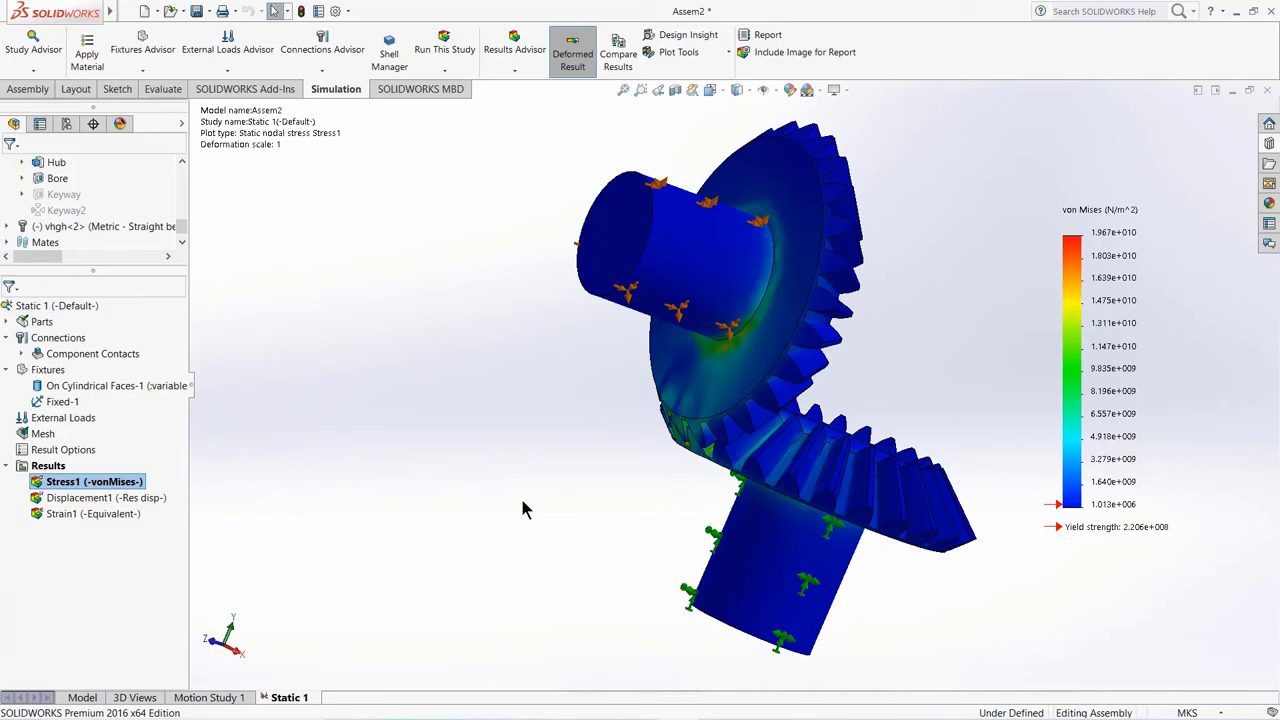
middle_click_drag(588, 440, 557, 437)
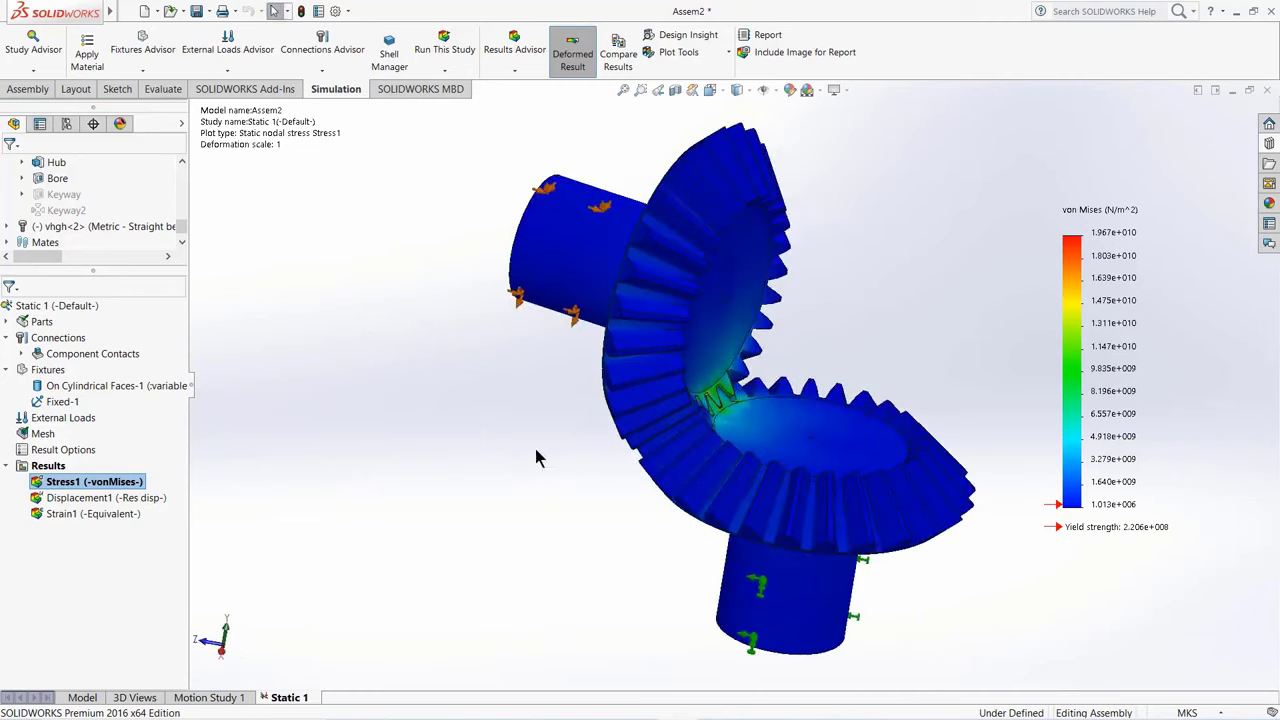
middle_click_drag(791, 334, 727, 322)
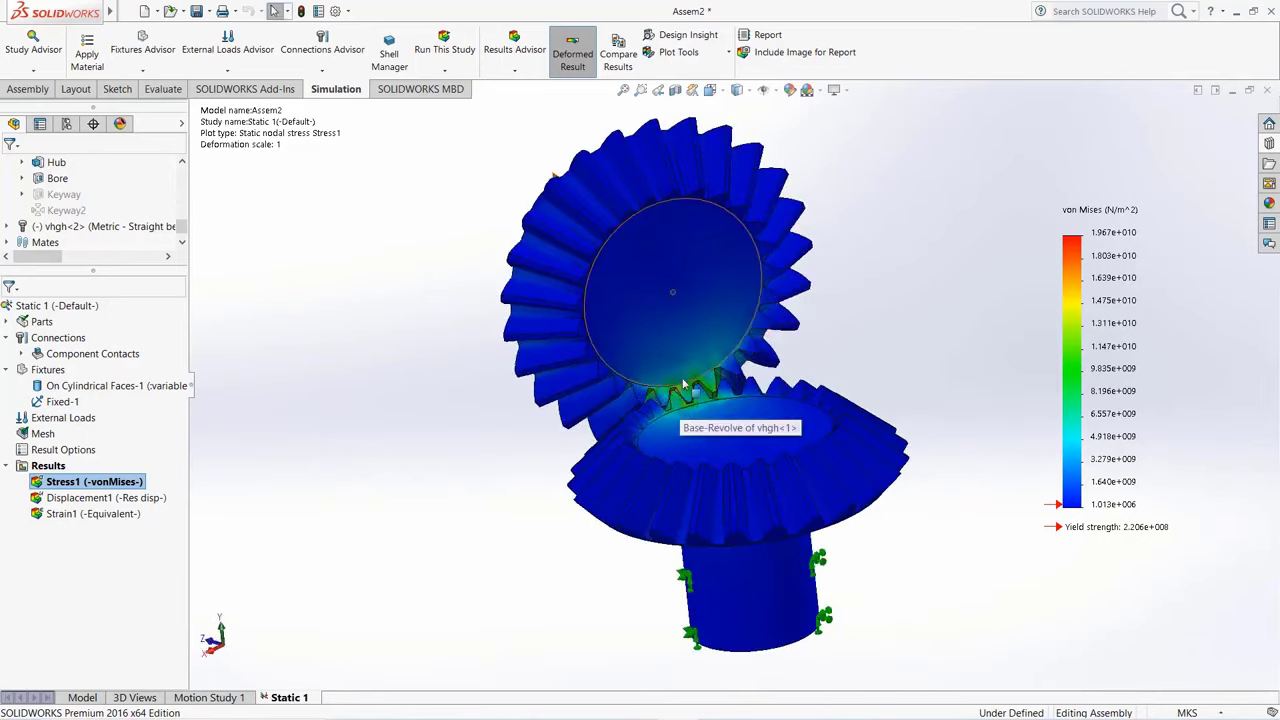
scroll(680, 400, "down", 5)
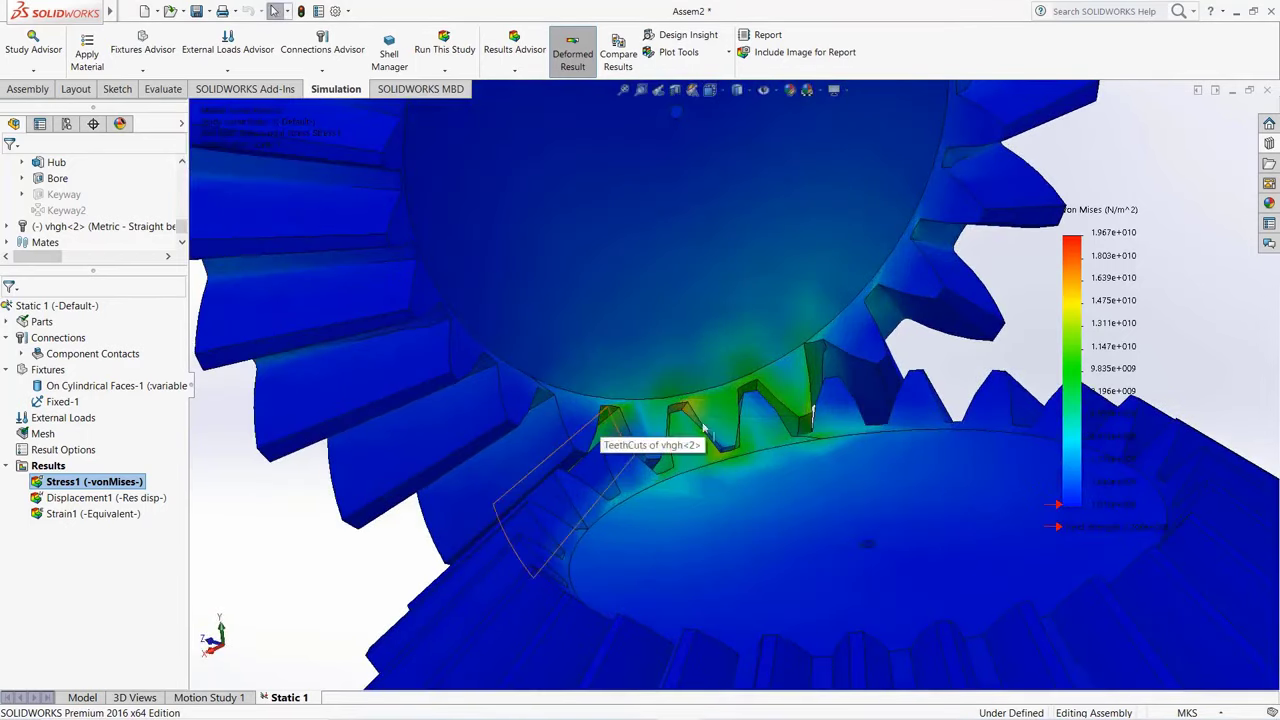
scroll(601, 420, "up", 8)
middle_click_drag(895, 418, 809, 429)
scroll(805, 421, "down", 3)
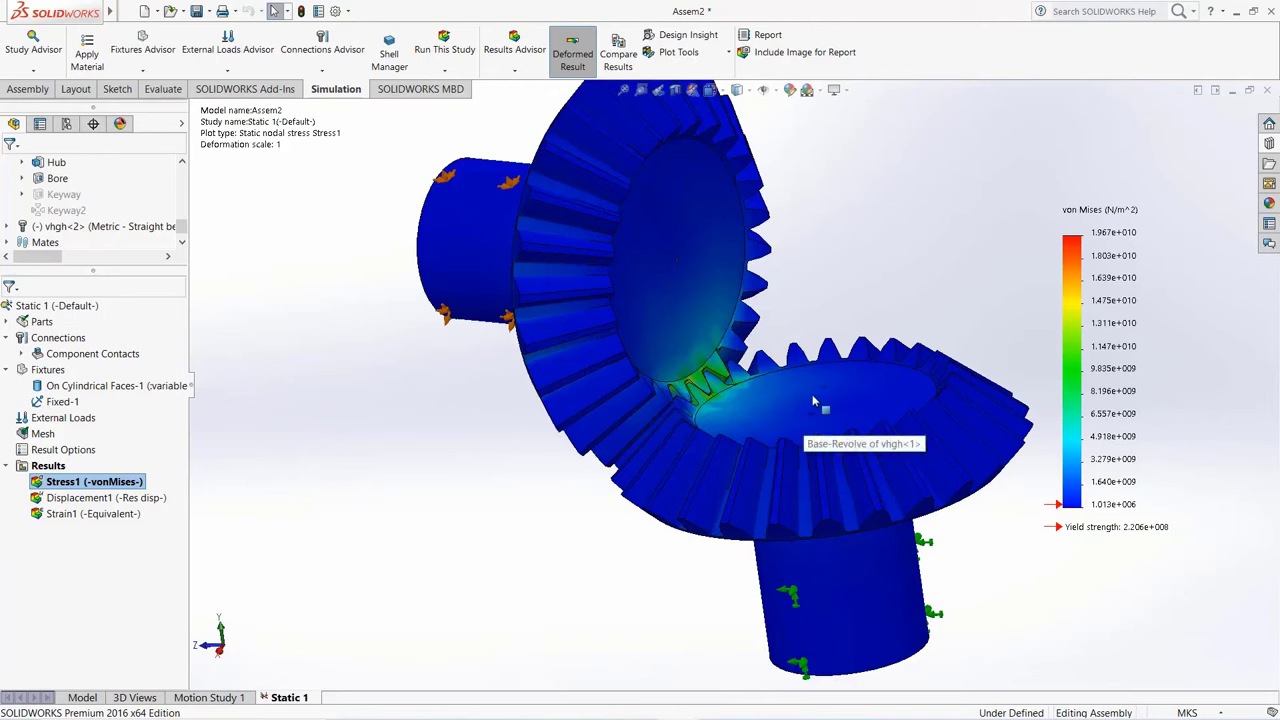
scroll(828, 400, "down", 2)
scroll(857, 349, "up", 3)
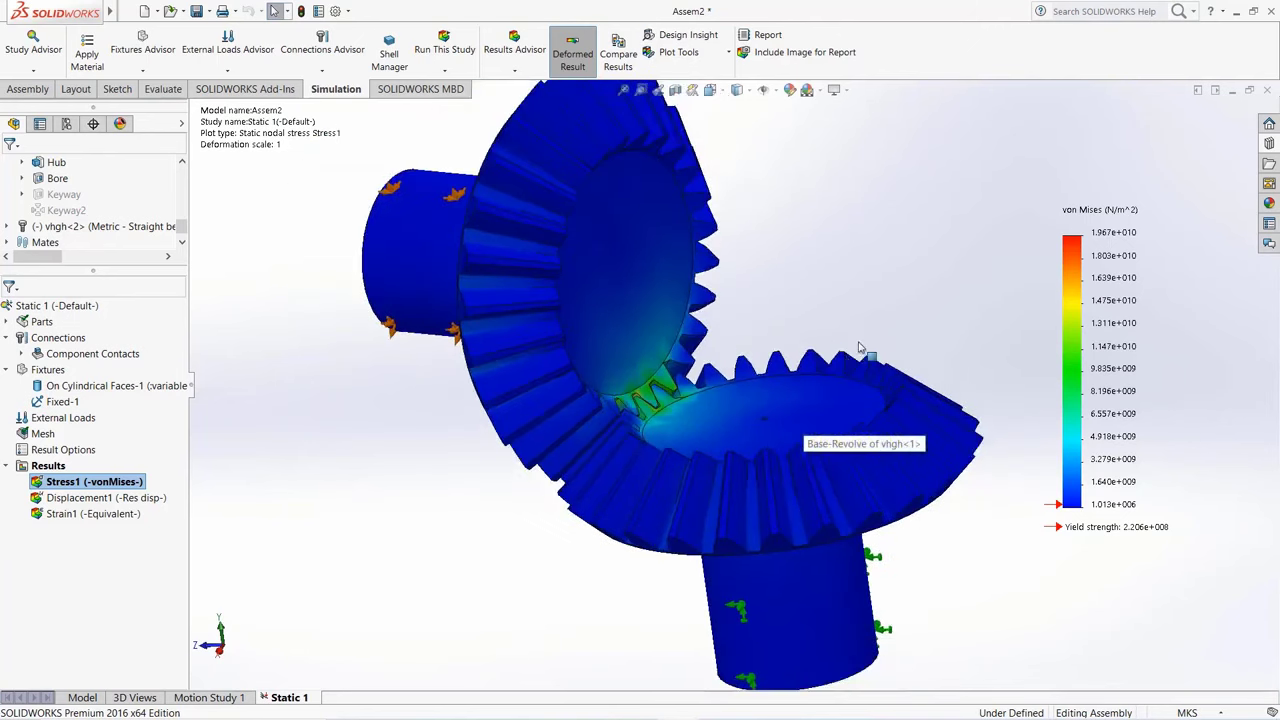
scroll(858, 347, "down", 2)
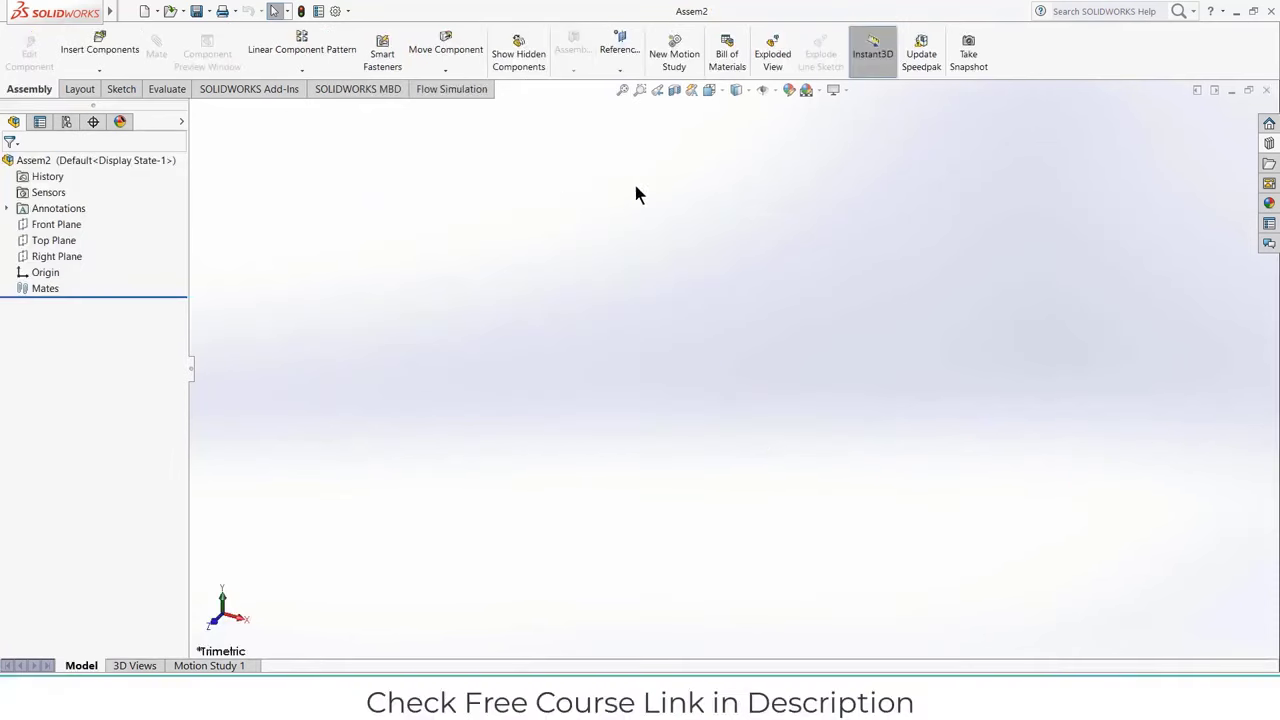
Step: Place an Internal Spur Gear from the Toolbox's ANSI Metric Power Transmission gears into the empty Assem2 assembly
left_click(1270, 143)
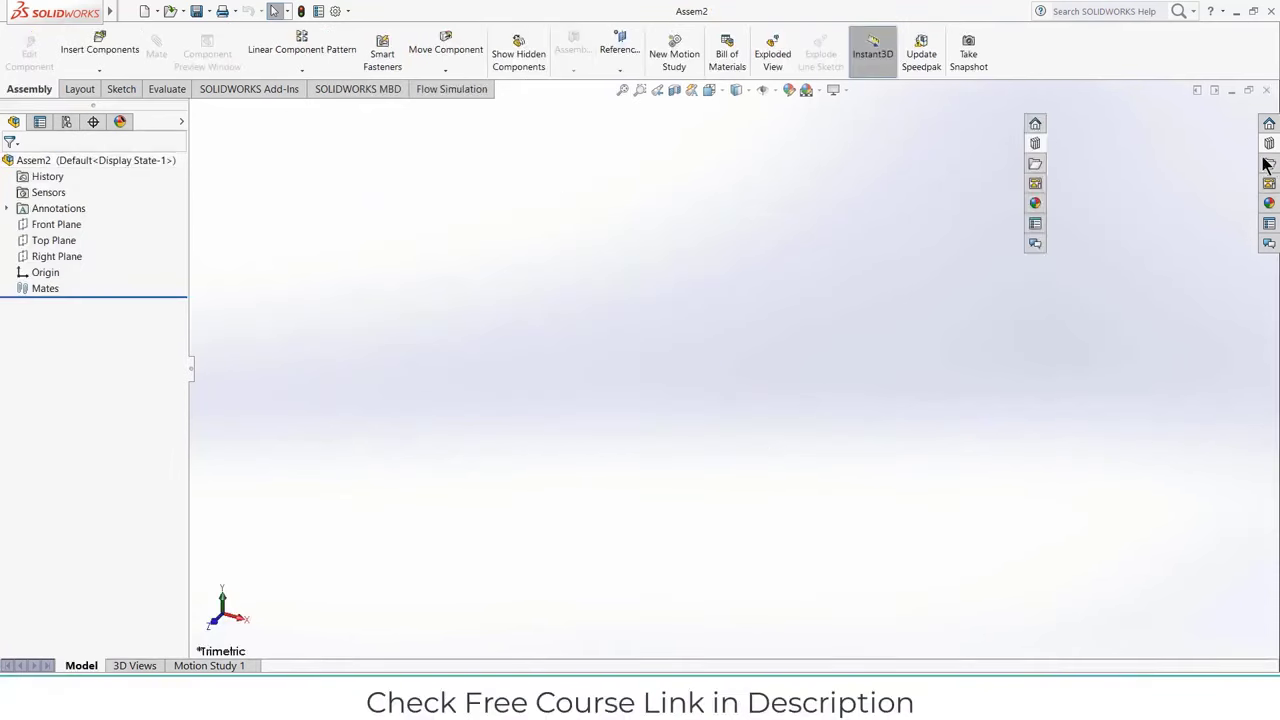
double_click(1090, 447)
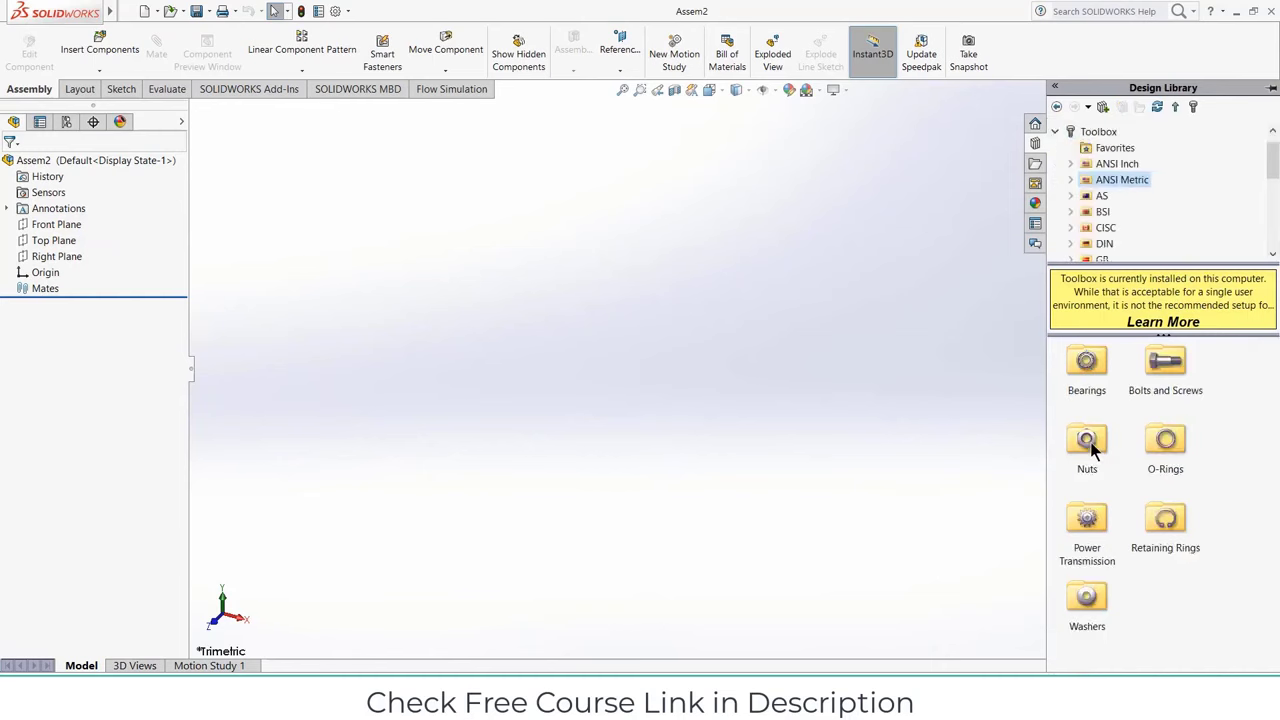
double_click(1095, 509)
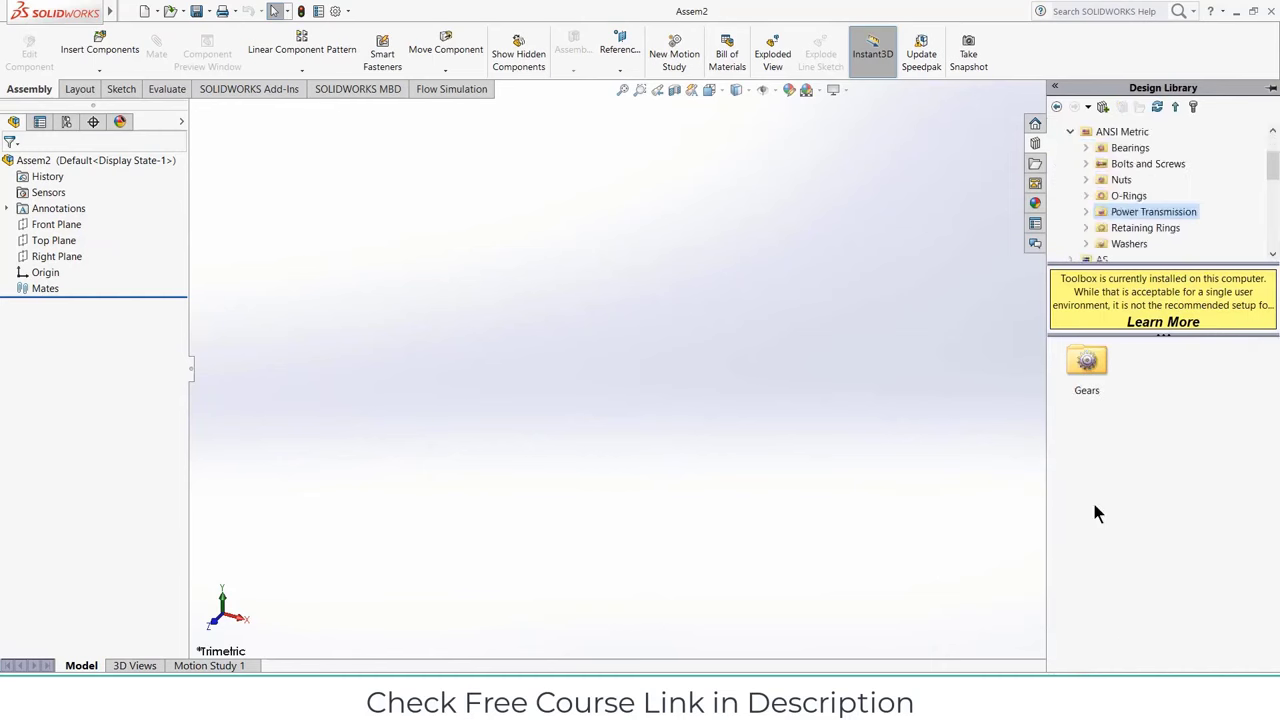
double_click(1082, 366)
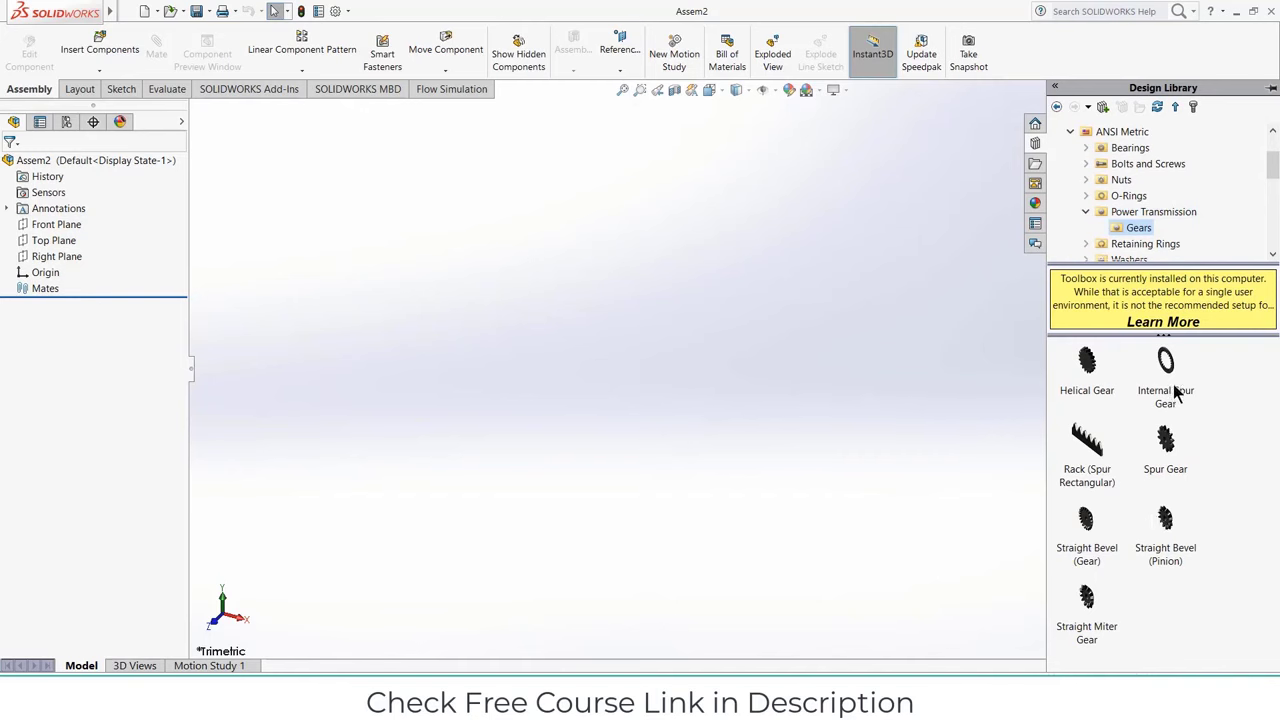
left_click_drag(1168, 362, 843, 340)
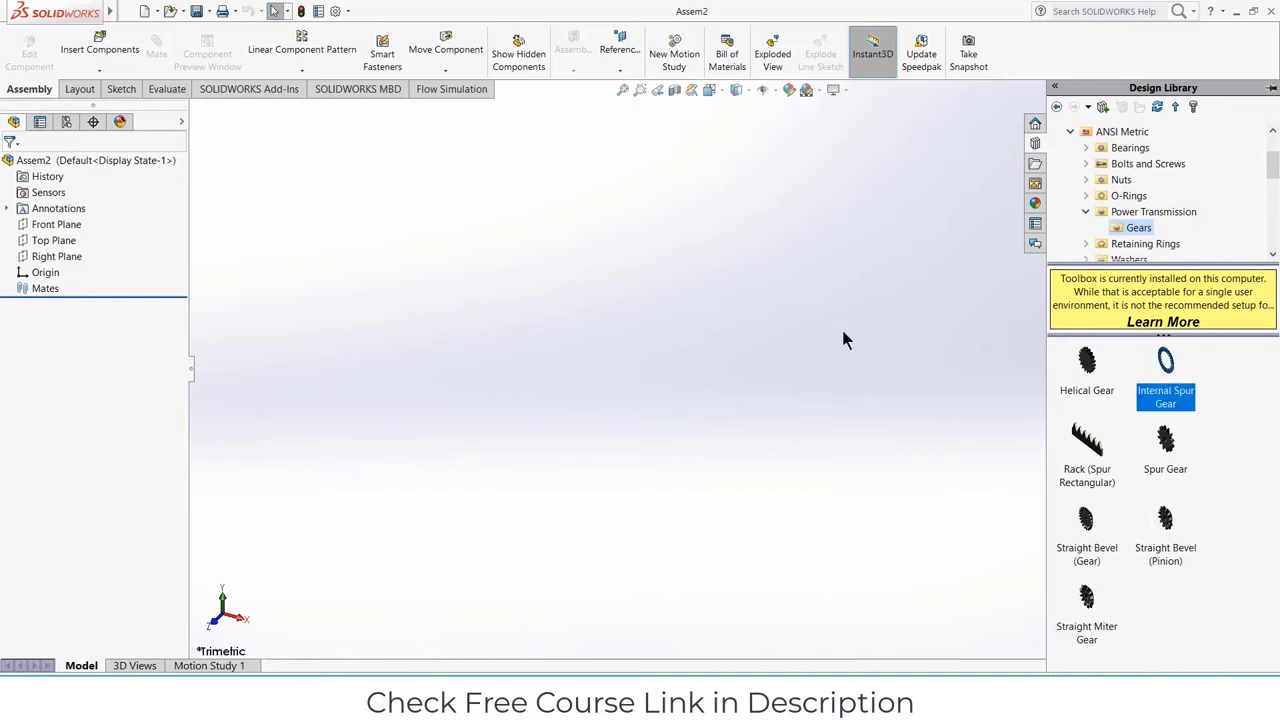
left_click_drag(657, 318, 657, 318)
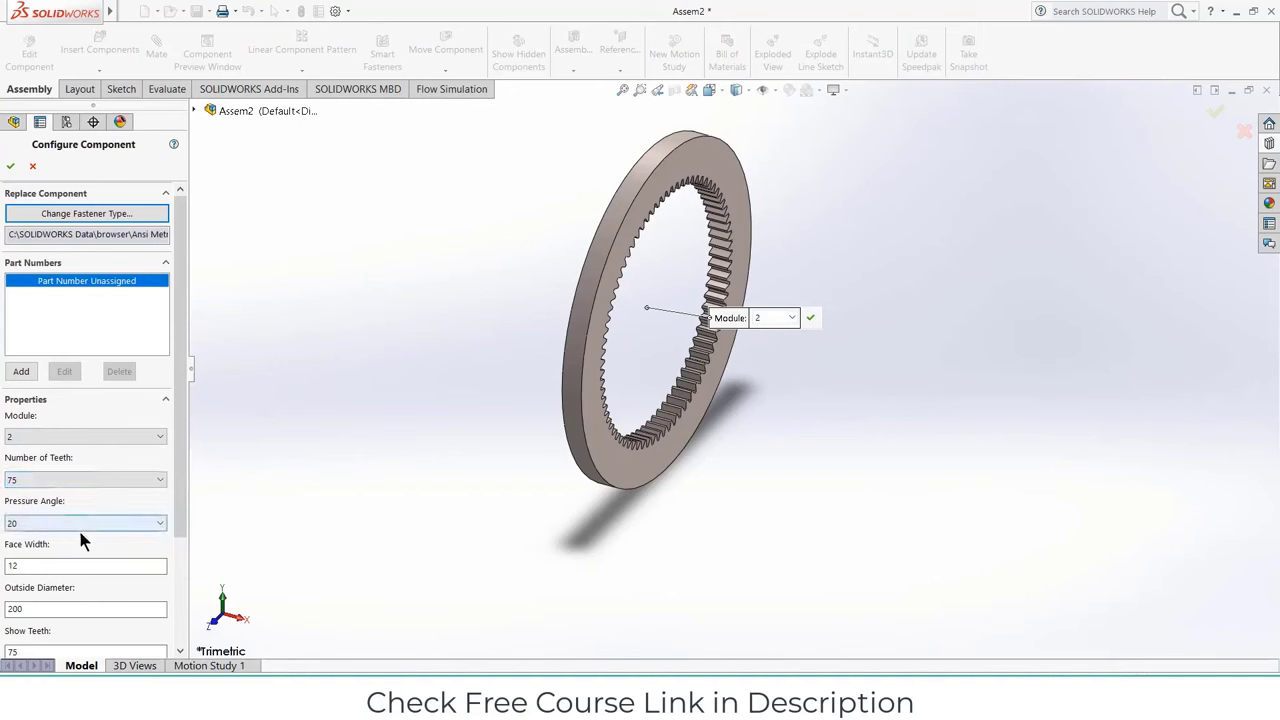
Step: Set the internal spur gear's face width to 30 and accept the component configuration
scroll(92, 547, "down", 3)
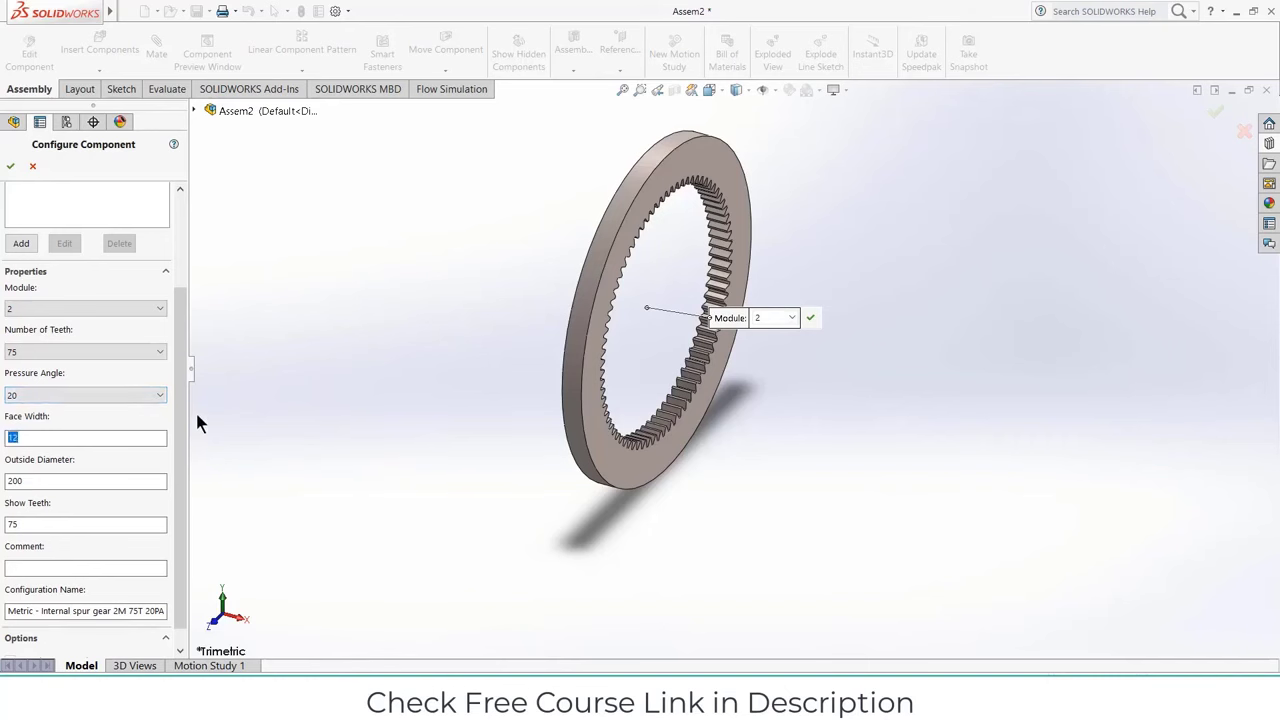
type("30")
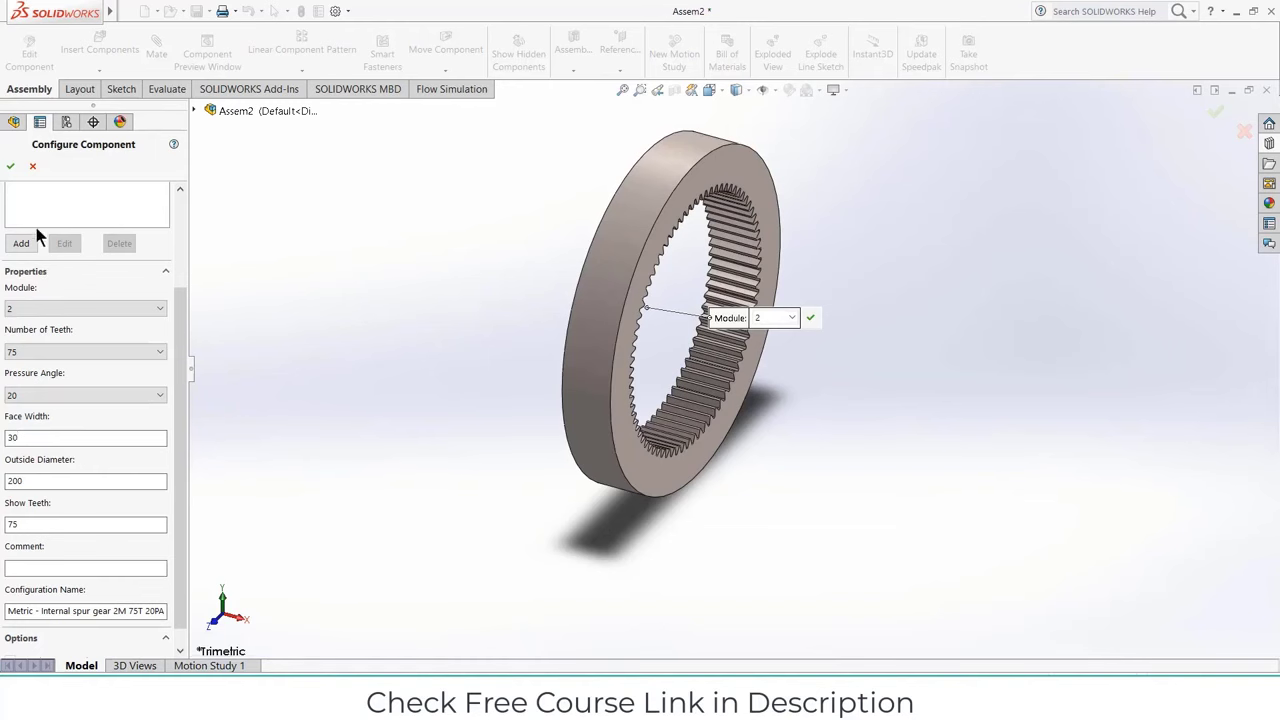
left_click(10, 166)
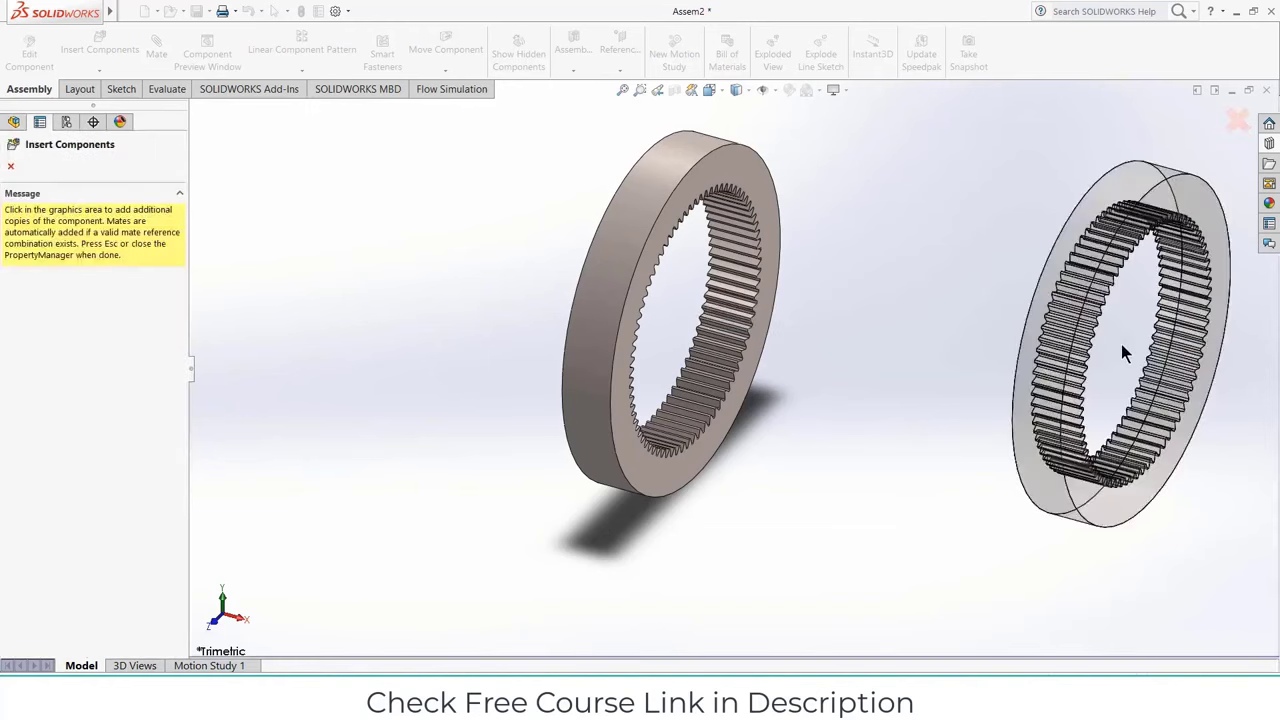
Step: Finish inserting internal gear copies and place a Spur Gear from the Toolbox's ANSI Metric gears beside the internal gear
left_click(12, 168)
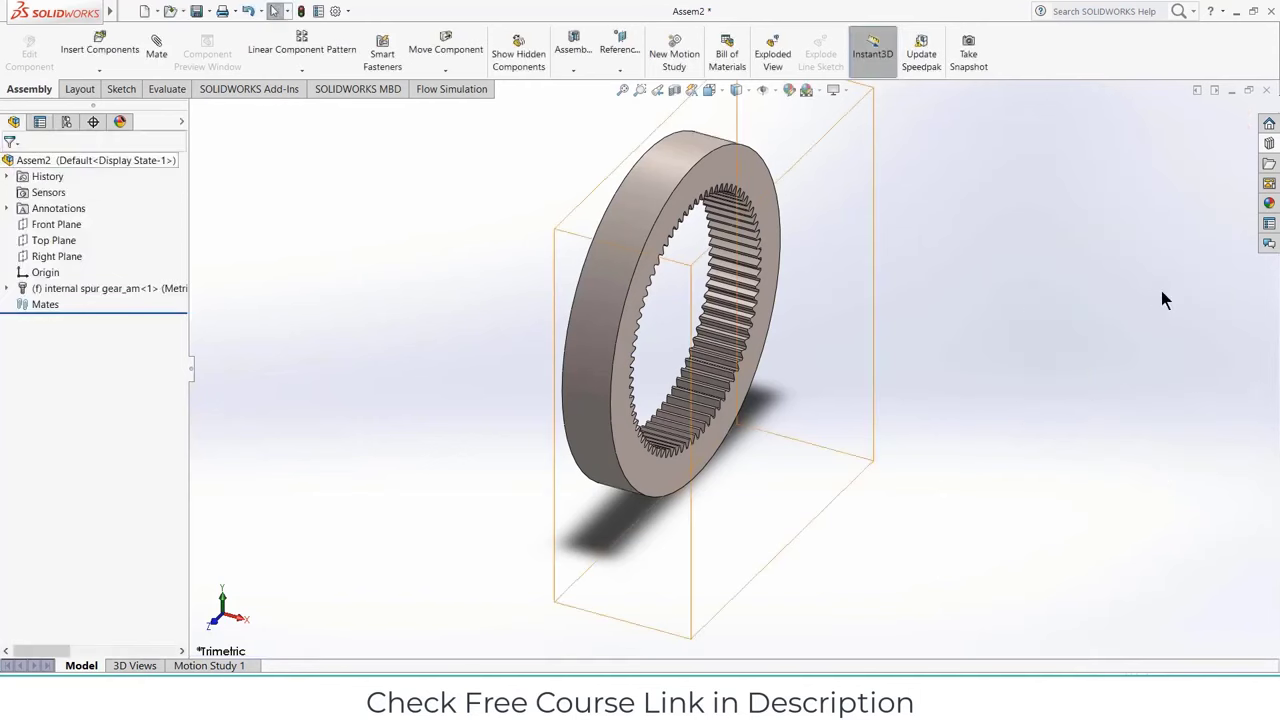
left_click(1269, 145)
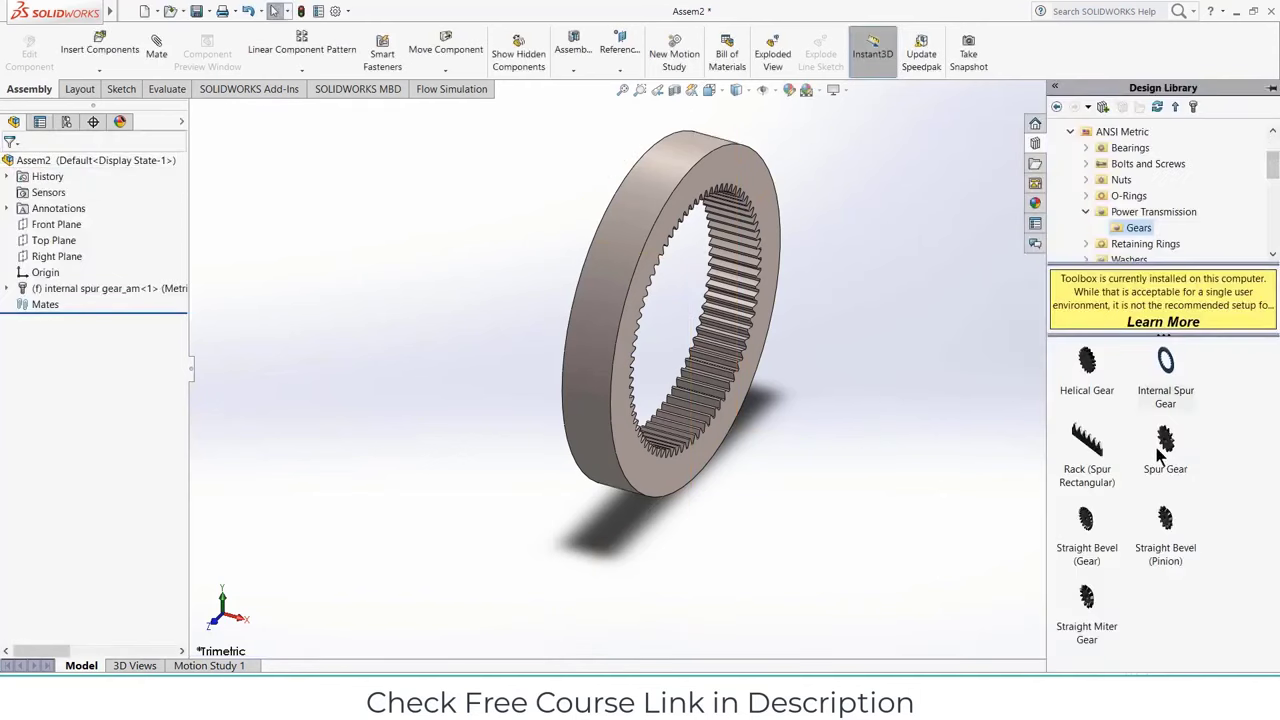
left_click_drag(1170, 442, 810, 300)
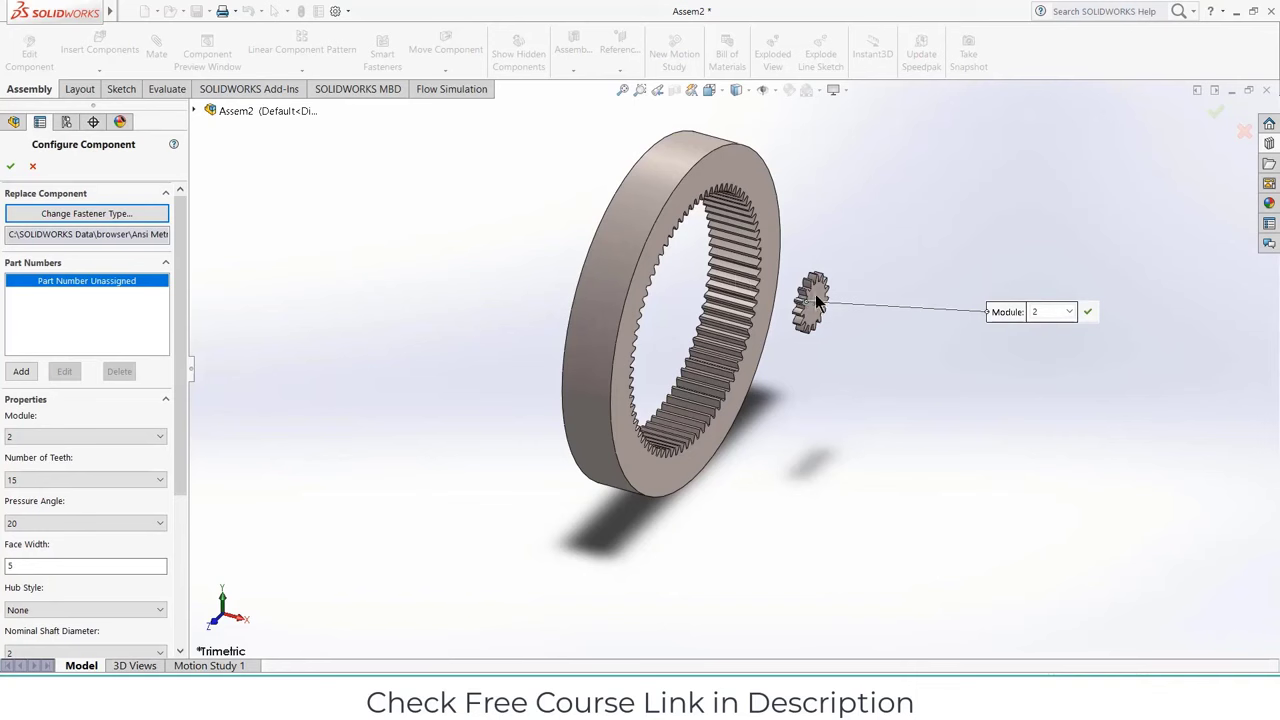
Step: Configure the spur gear with 30 teeth and a face width of 30, accept it, and finish inserting copies
left_click(119, 480)
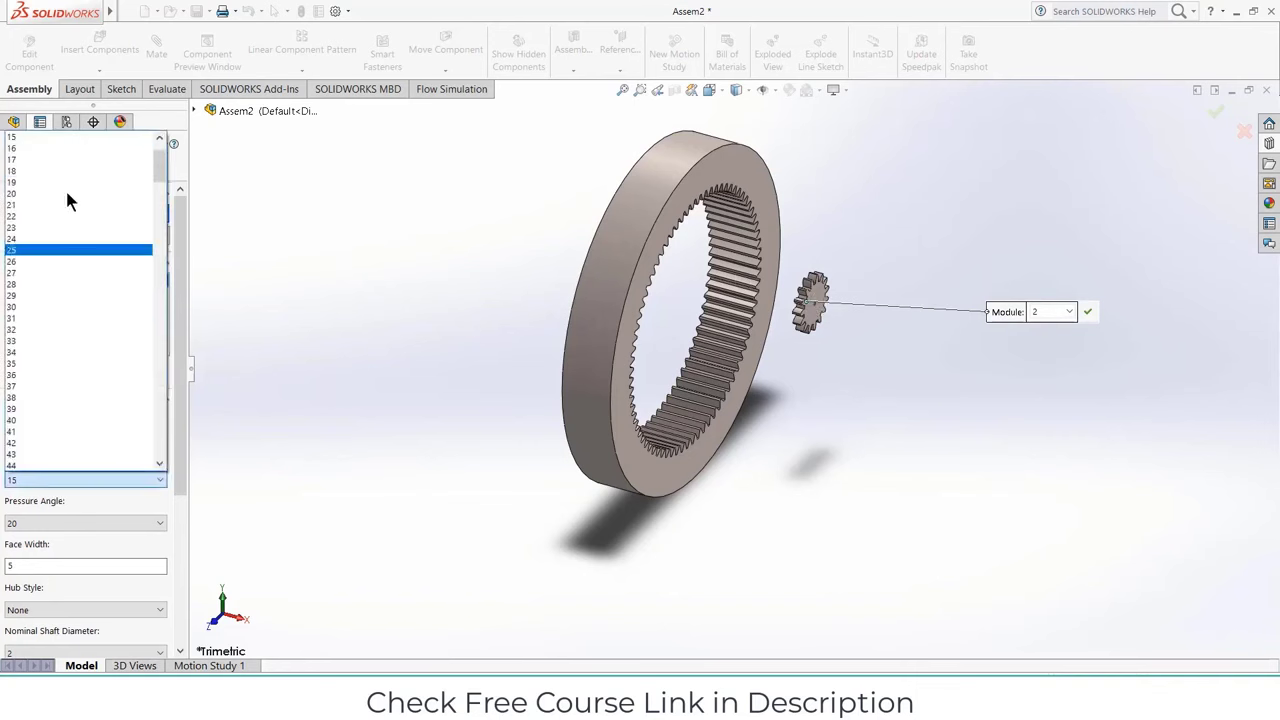
left_click(50, 309)
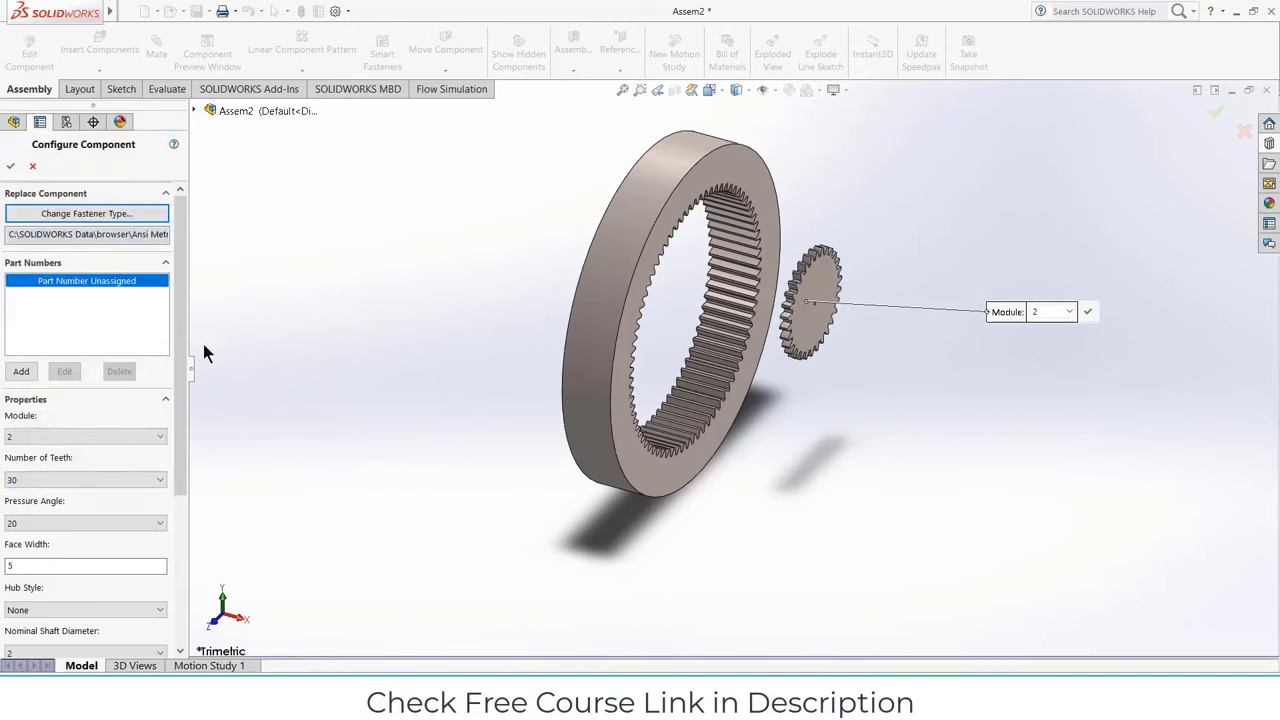
scroll(174, 446, "down", 2)
double_click(40, 474)
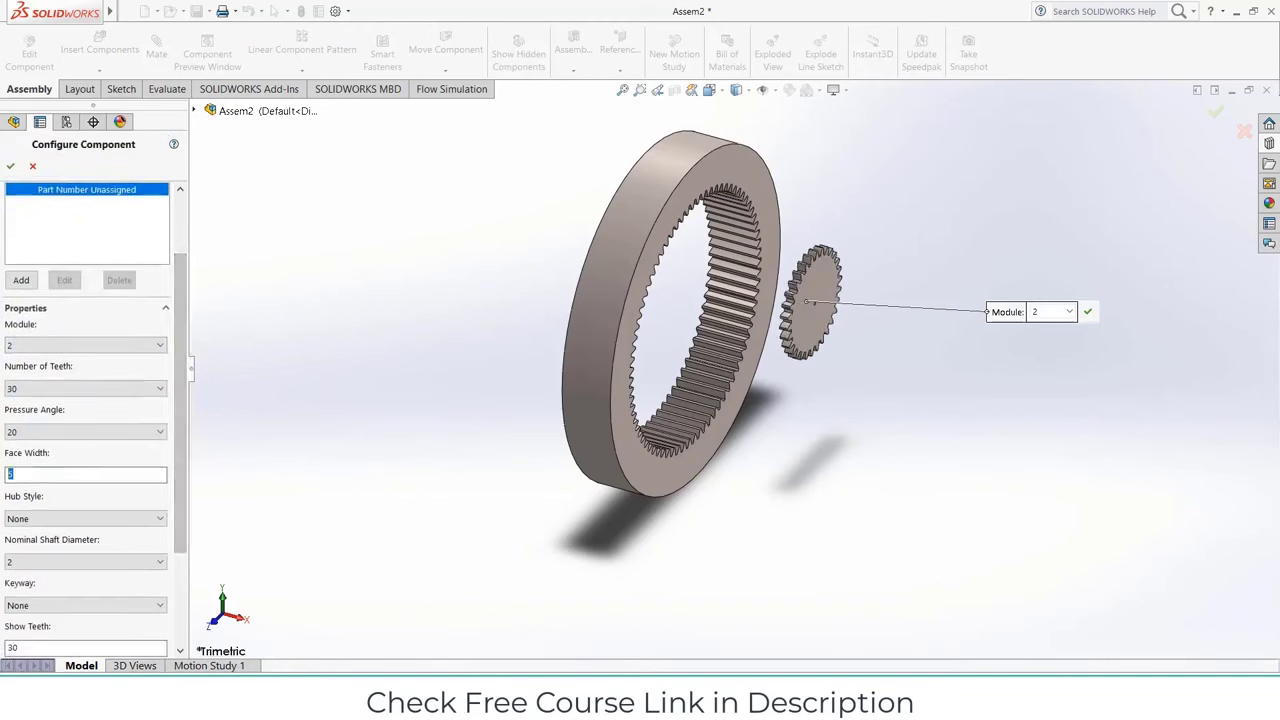
type("30")
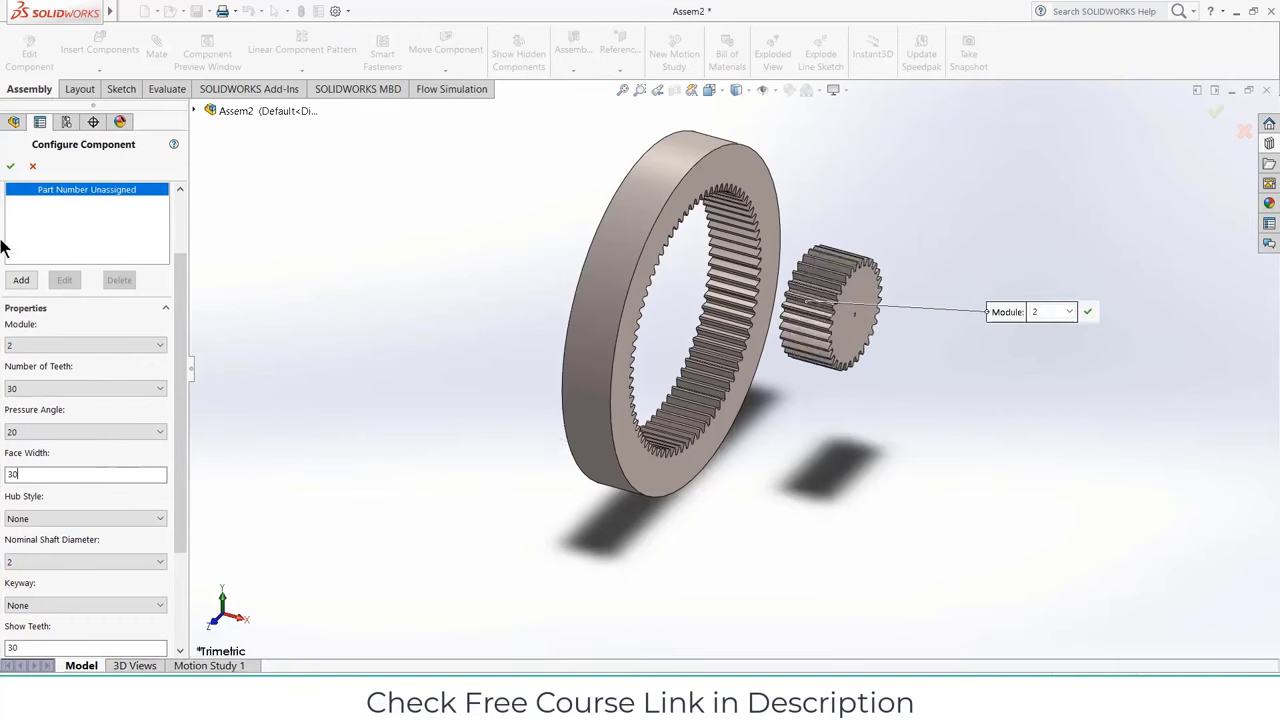
left_click(10, 167)
left_click(20, 166)
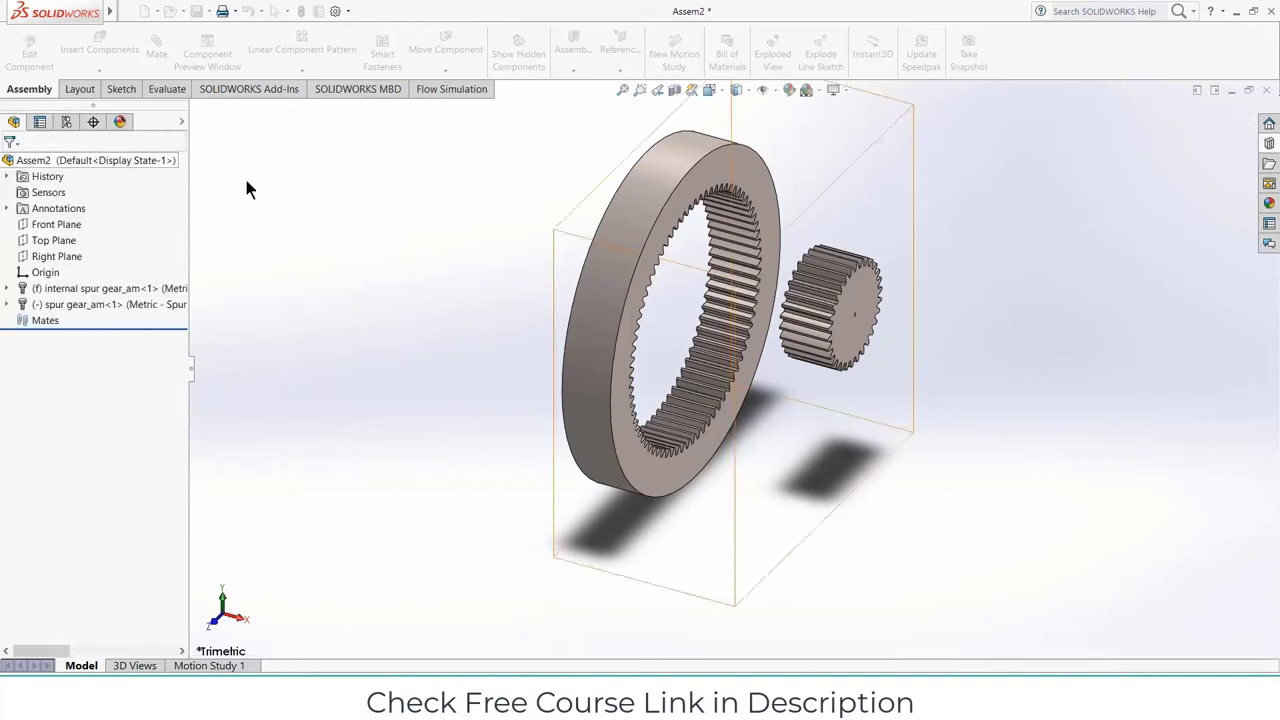
middle_click_drag(1108, 306, 855, 244)
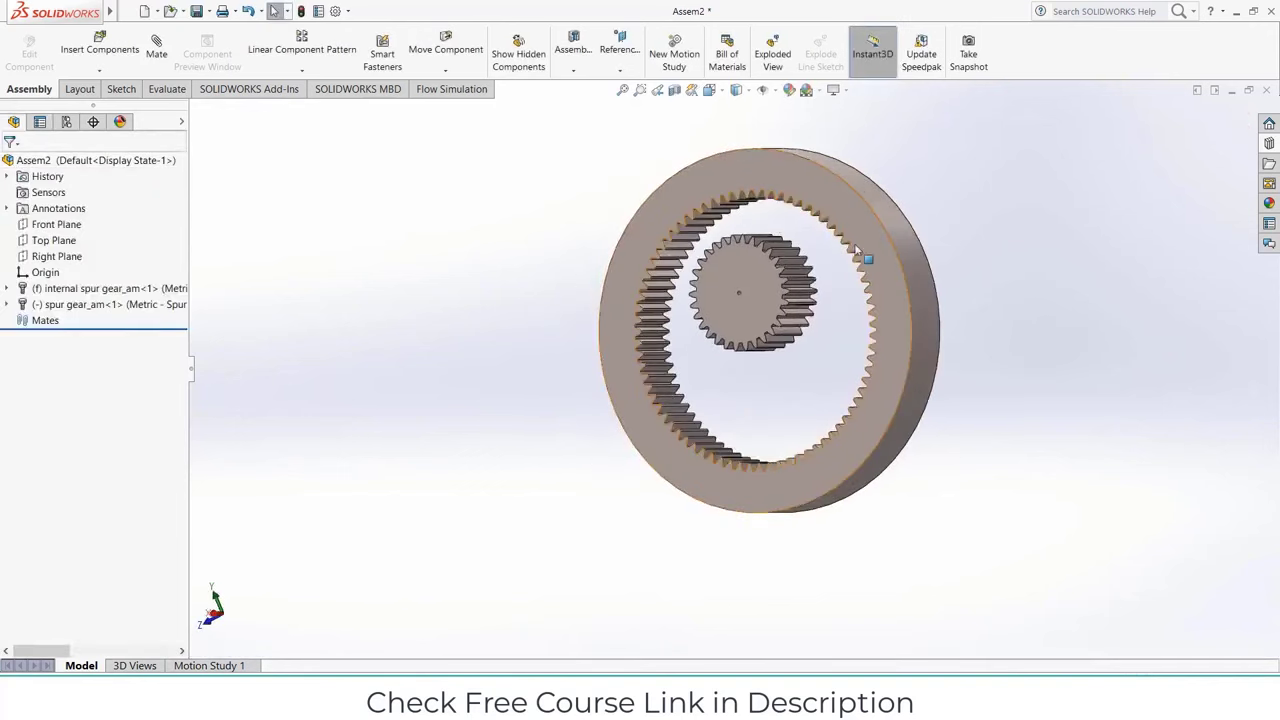
Step: Add a coincident mate between the front face of the small spur gear and the front face of the internal ring gear
left_click(894, 286)
left_click(1183, 289)
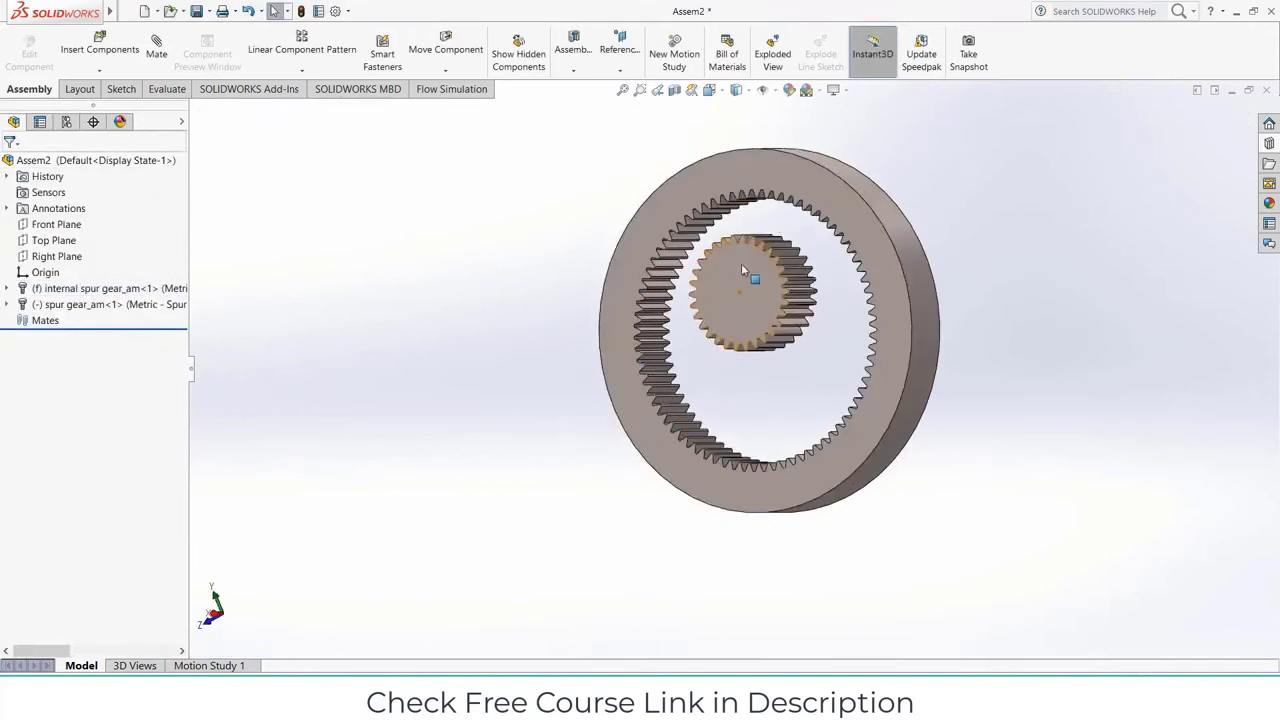
left_click(737, 277)
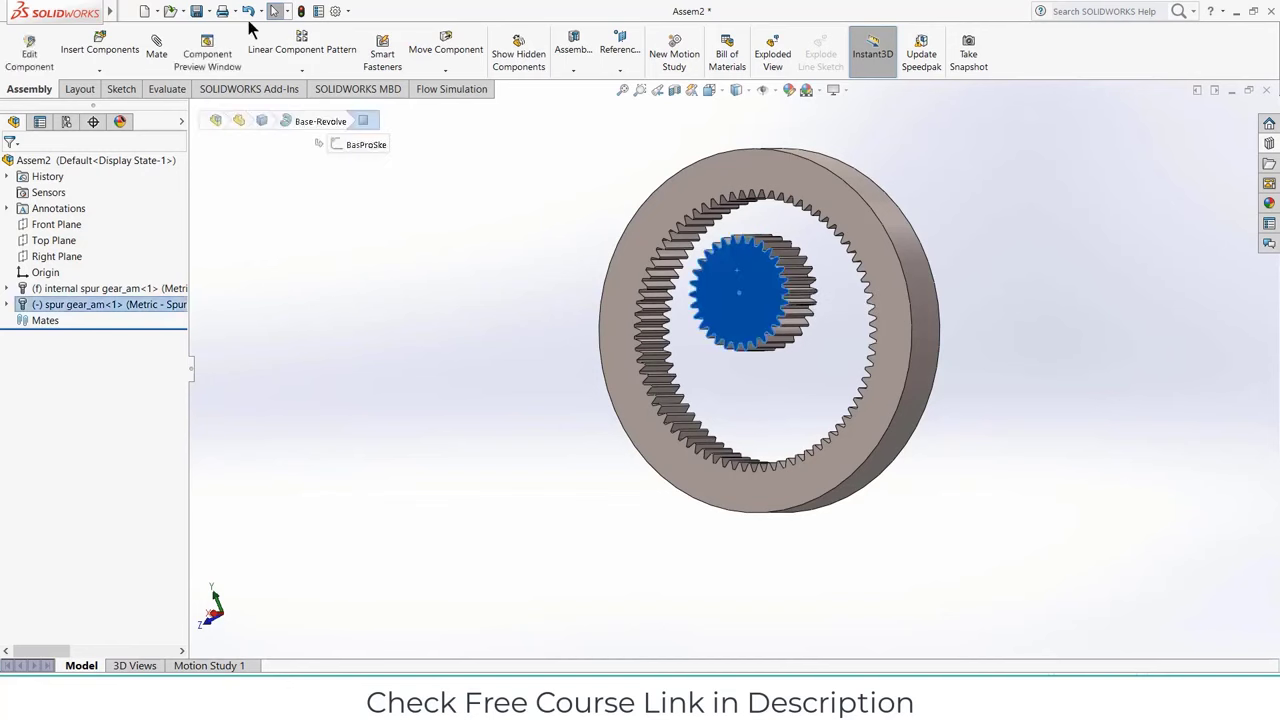
left_click(152, 52)
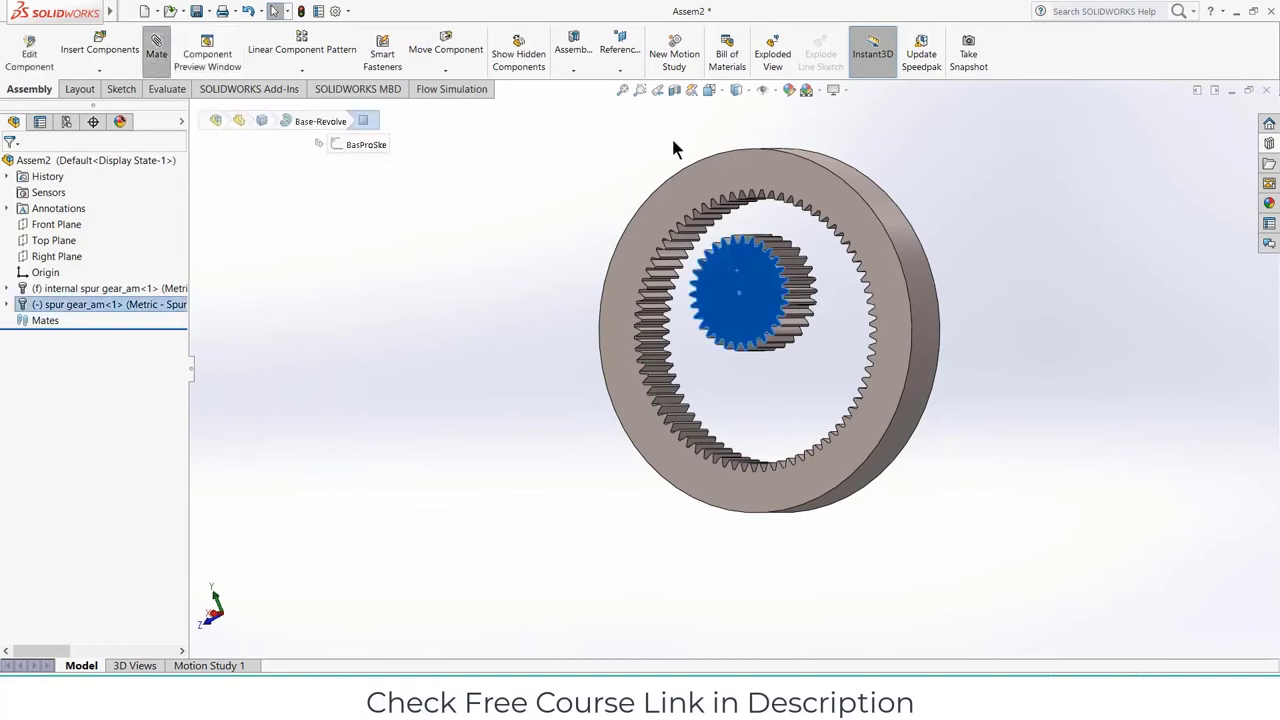
left_click(750, 173)
left_click(473, 173)
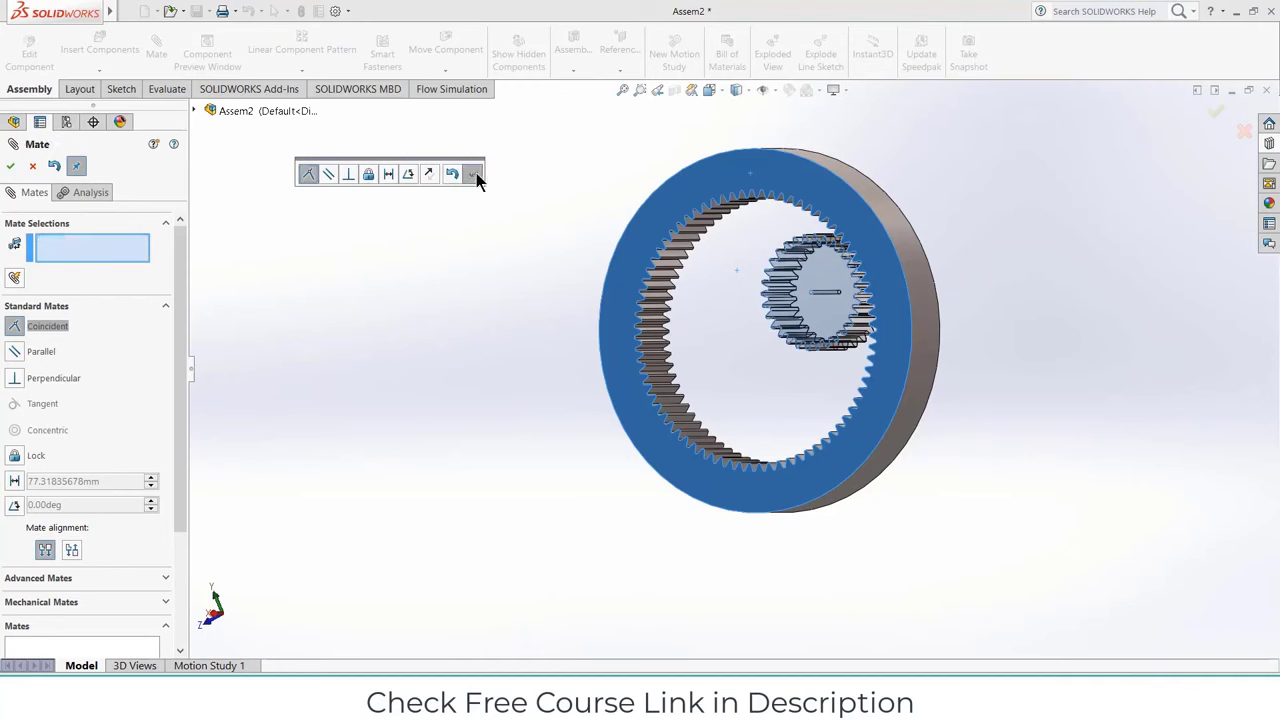
left_click(32, 166)
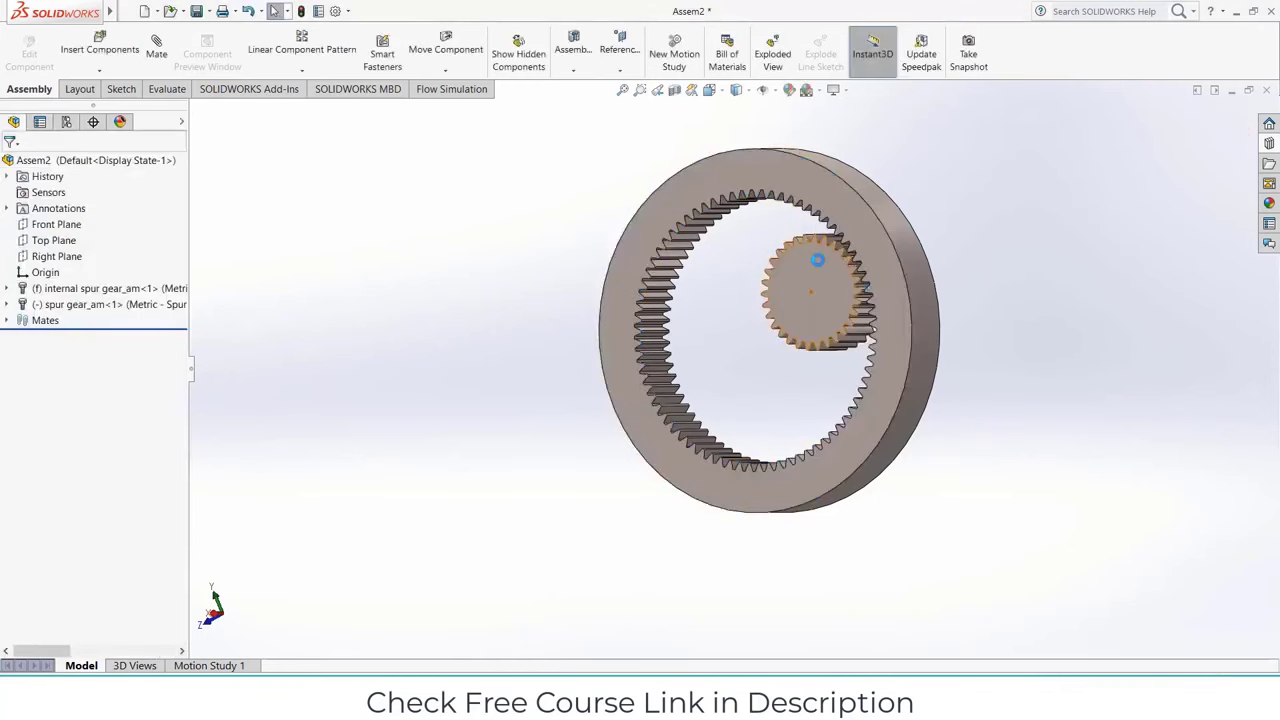
Step: View the gears face-on and move the spur gear toward the ring so its teeth mesh with the internal teeth
left_click(817, 260)
key("ctrl+8")
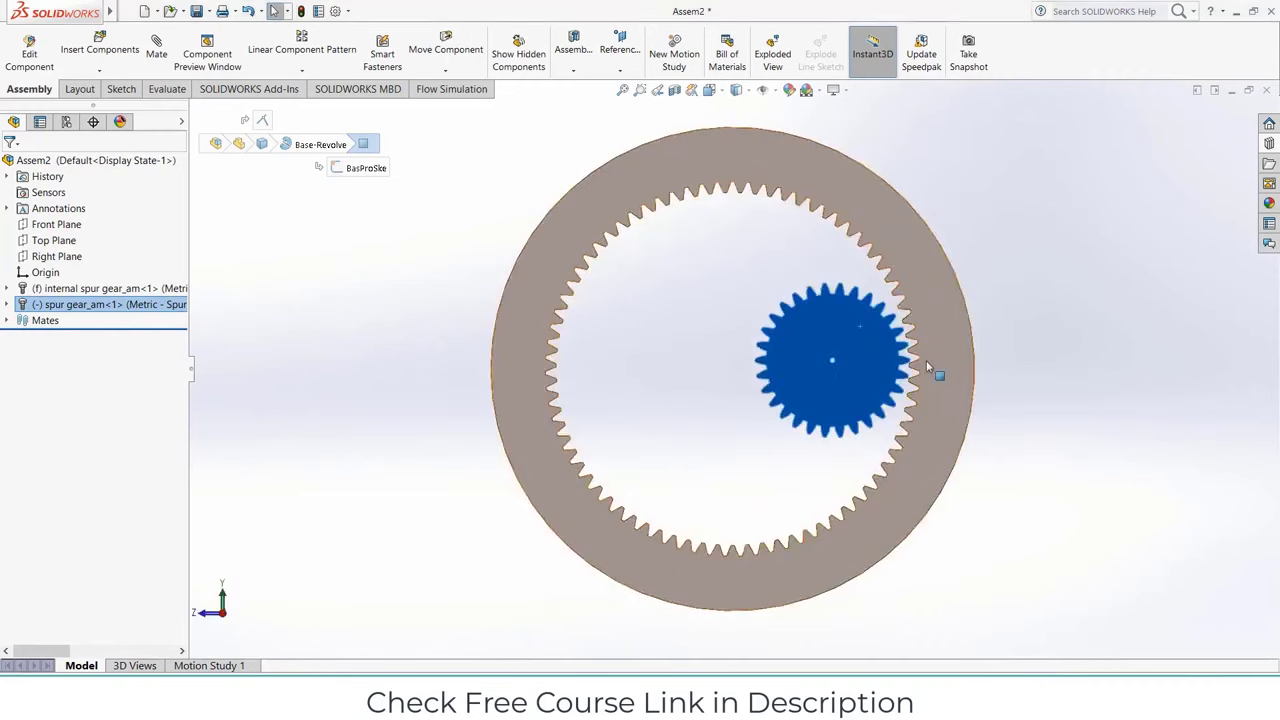
scroll(926, 360, "down", 5)
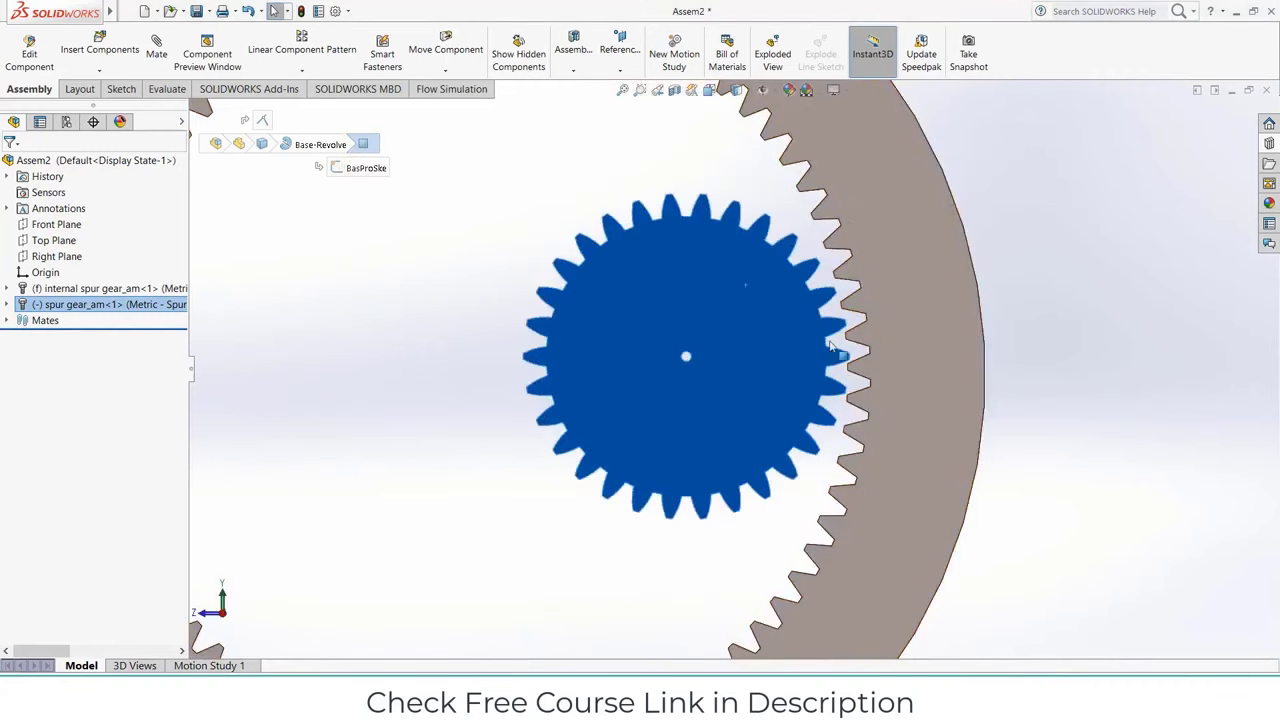
scroll(780, 343, "up", 3)
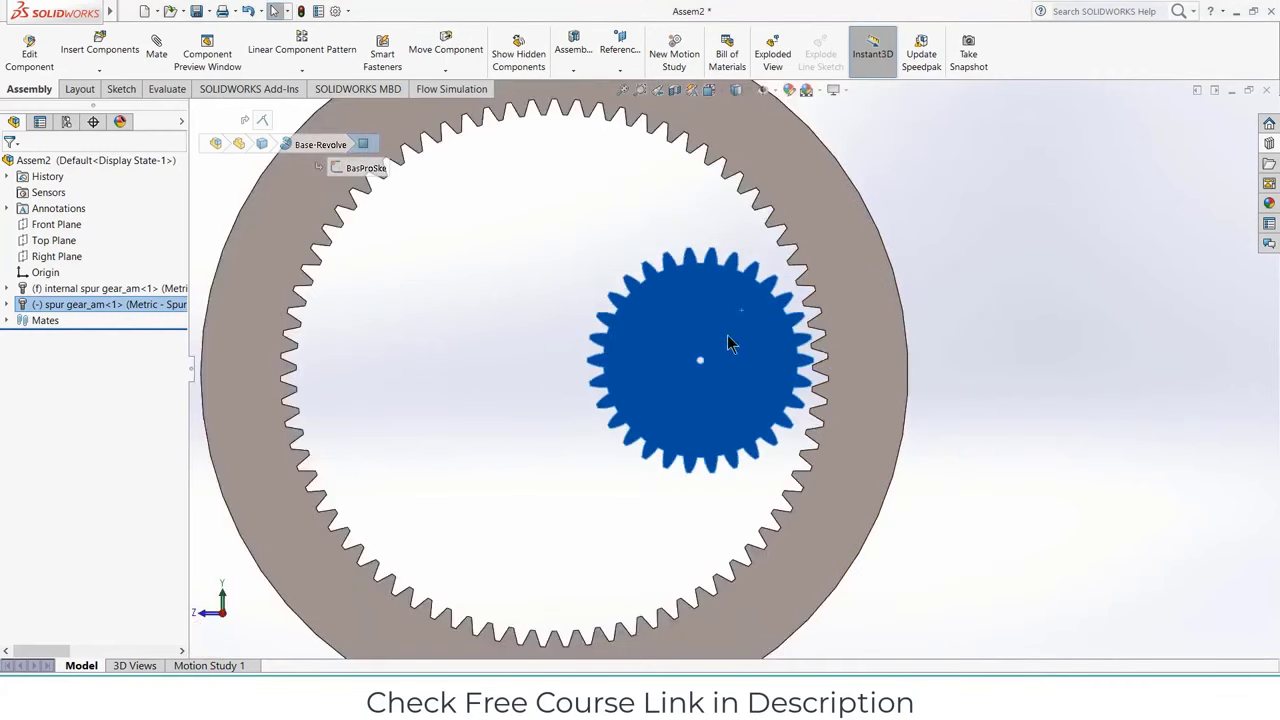
left_click(1005, 336)
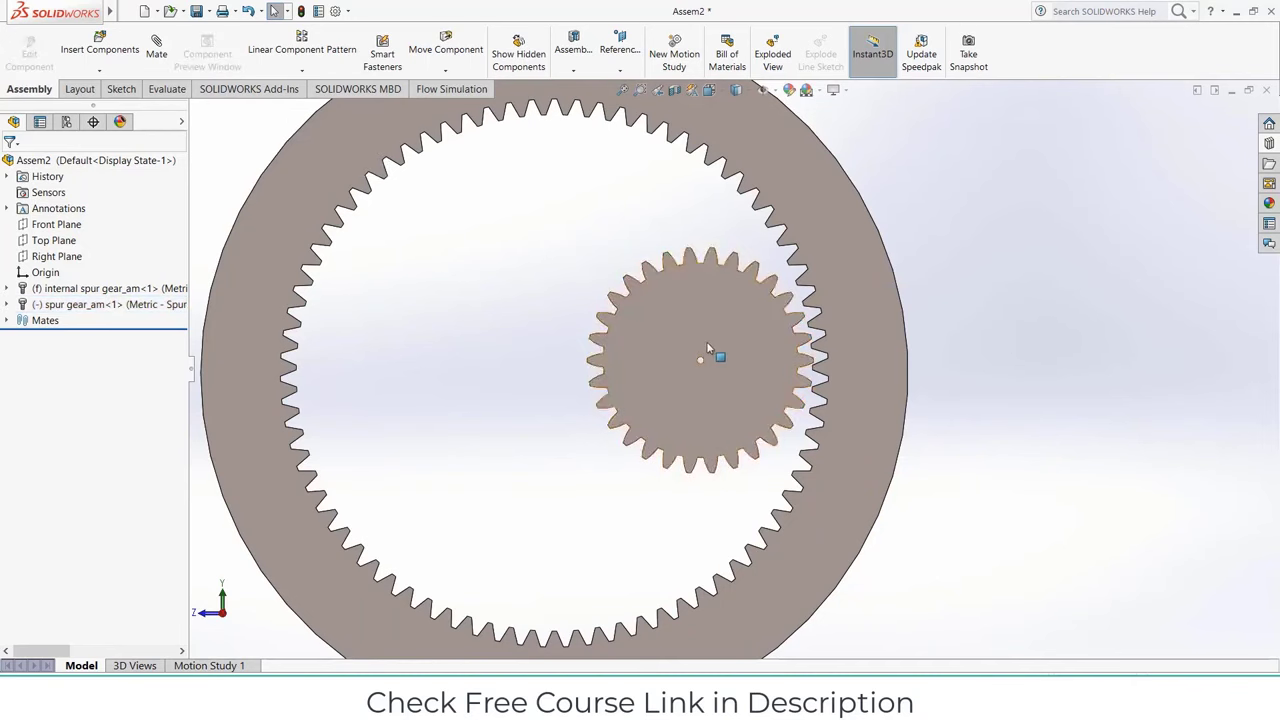
left_click_drag(730, 342, 750, 340)
key("Escape")
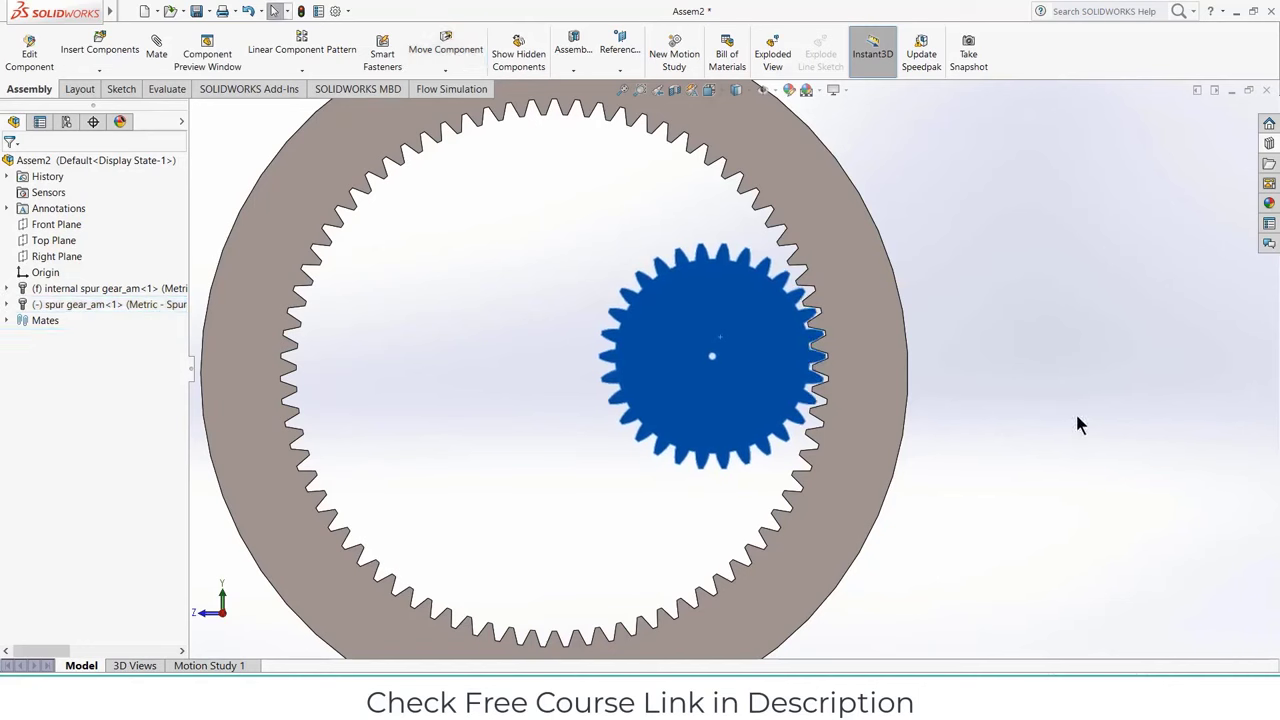
key("f")
scroll(815, 360, "down", 5)
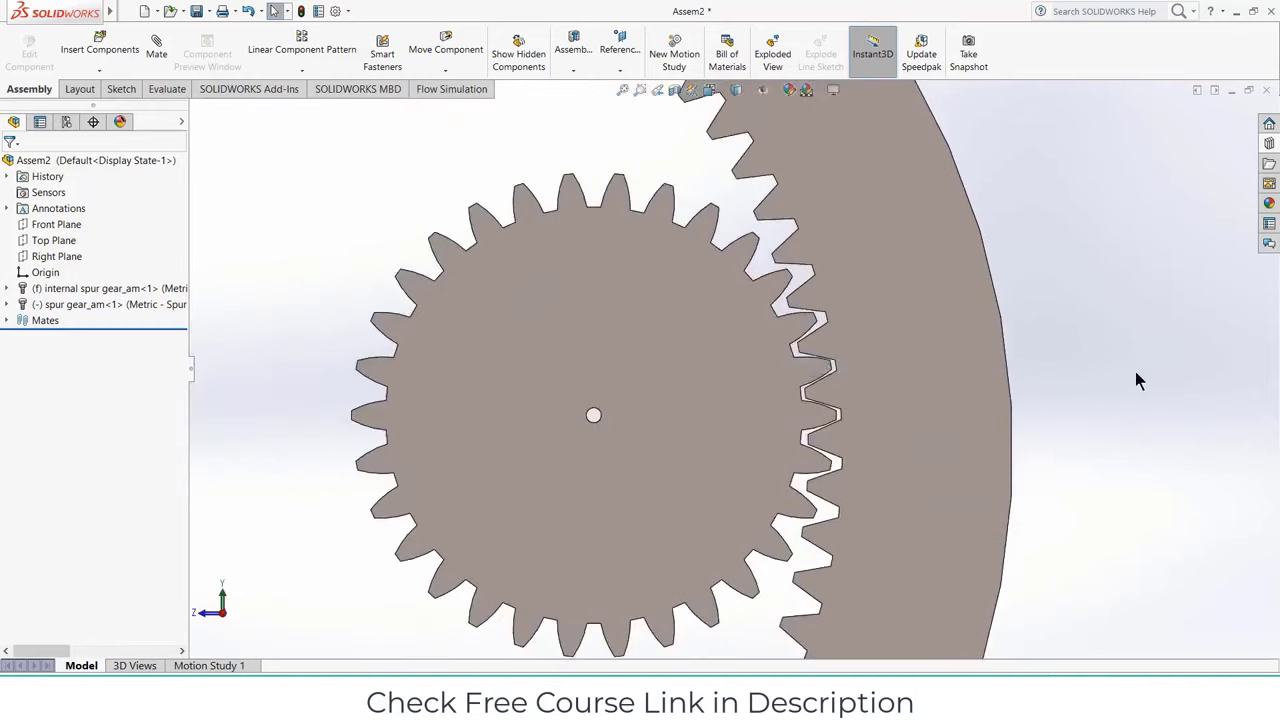
scroll(818, 412, "up", 2)
scroll(780, 400, "up", 1)
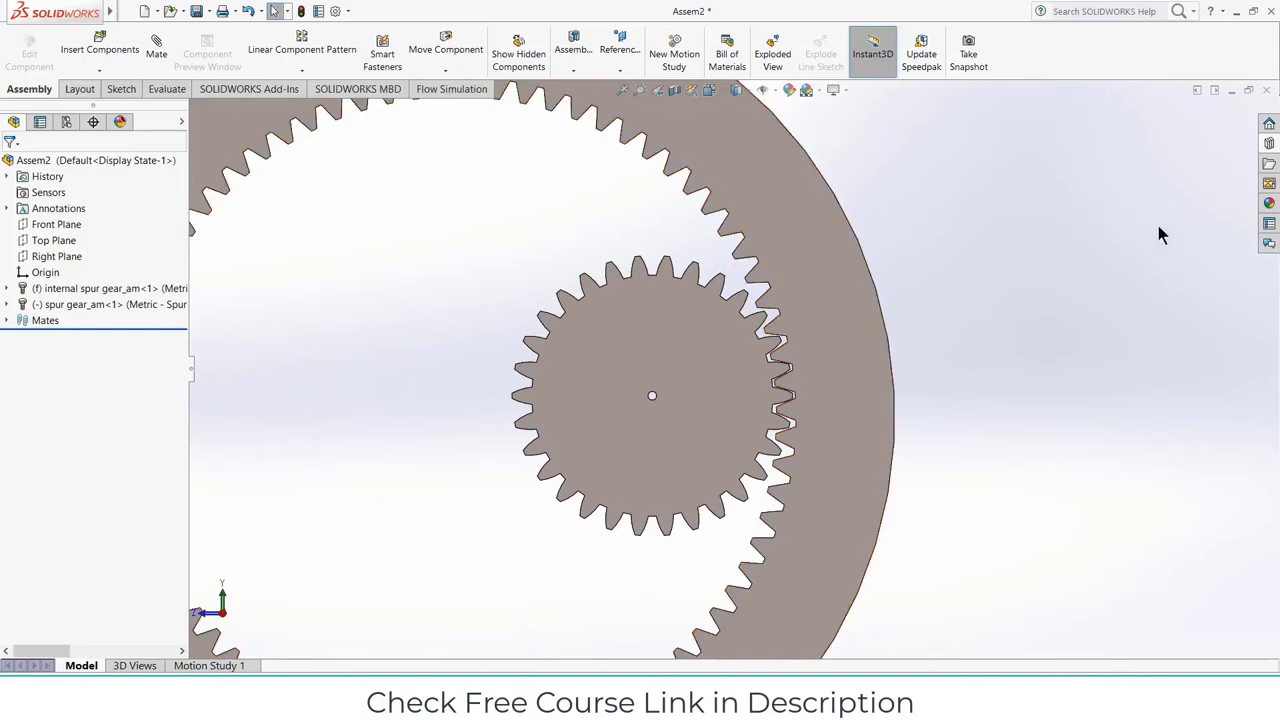
Step: Load the SOLIDWORKS Simulation add-in and create a new static study for the gear assembly
left_click(218, 90)
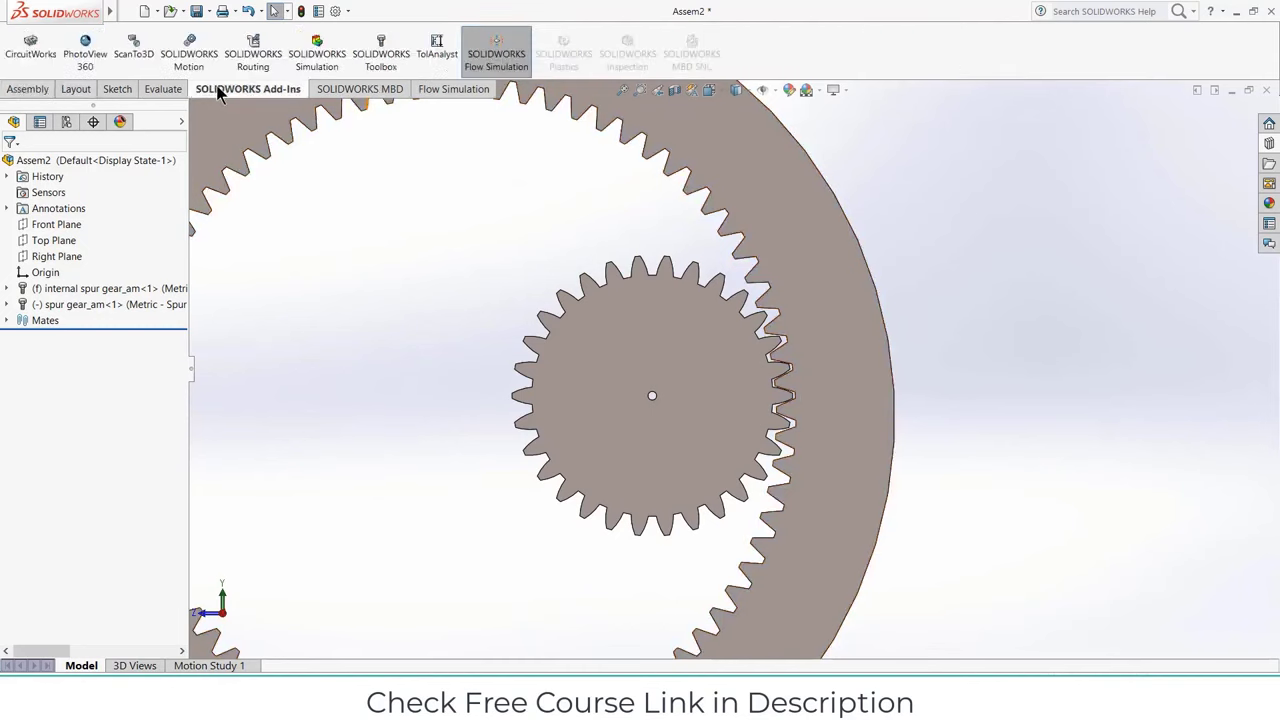
left_click(305, 52)
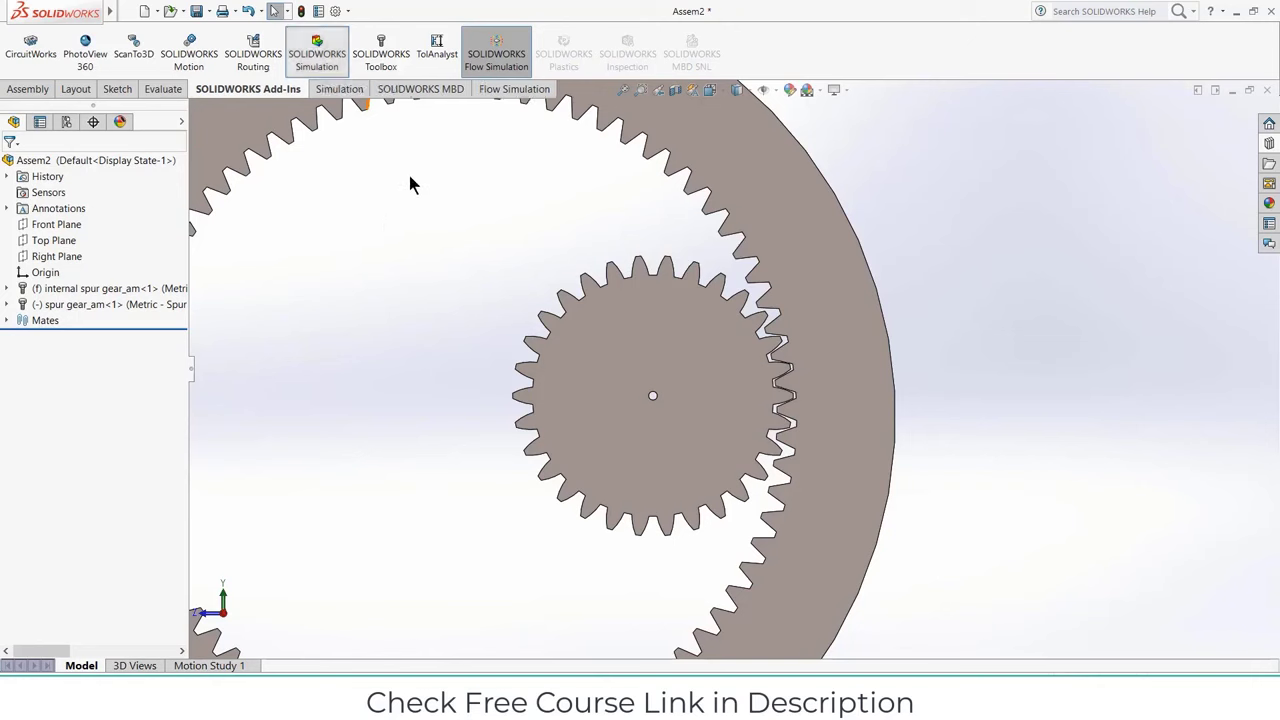
left_click(335, 89)
left_click(18, 72)
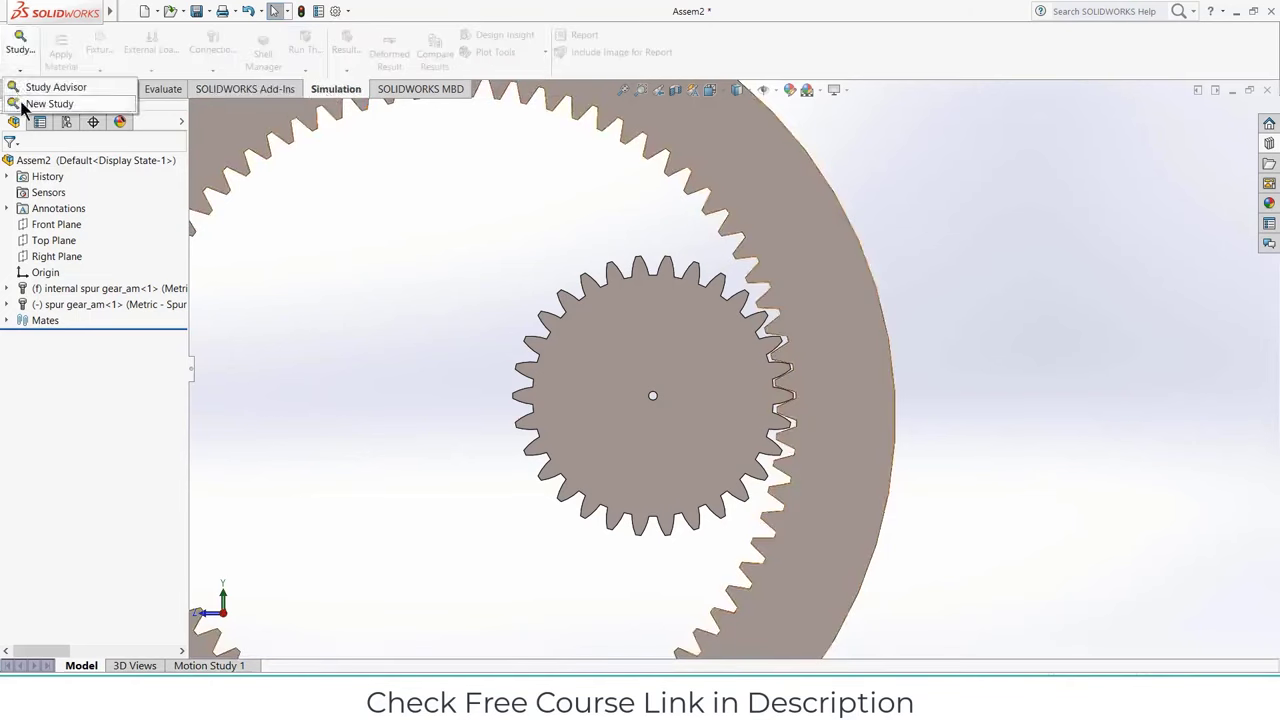
left_click(40, 106)
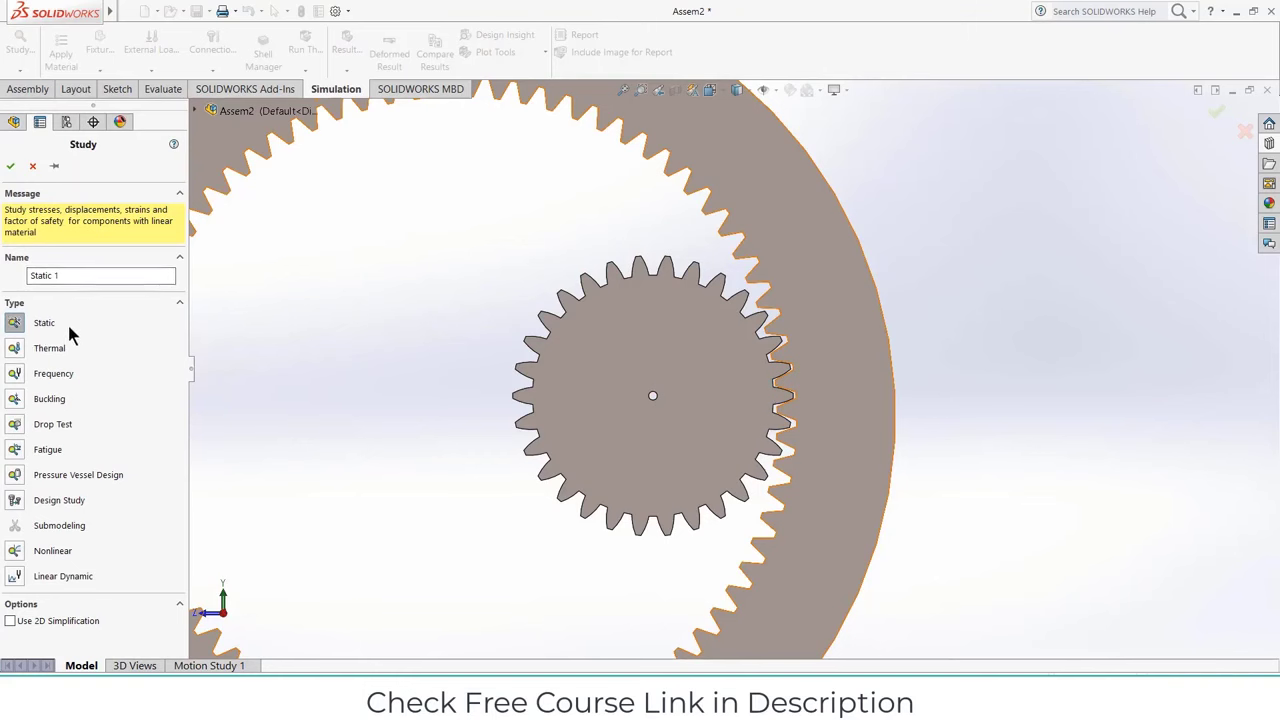
left_click(13, 166)
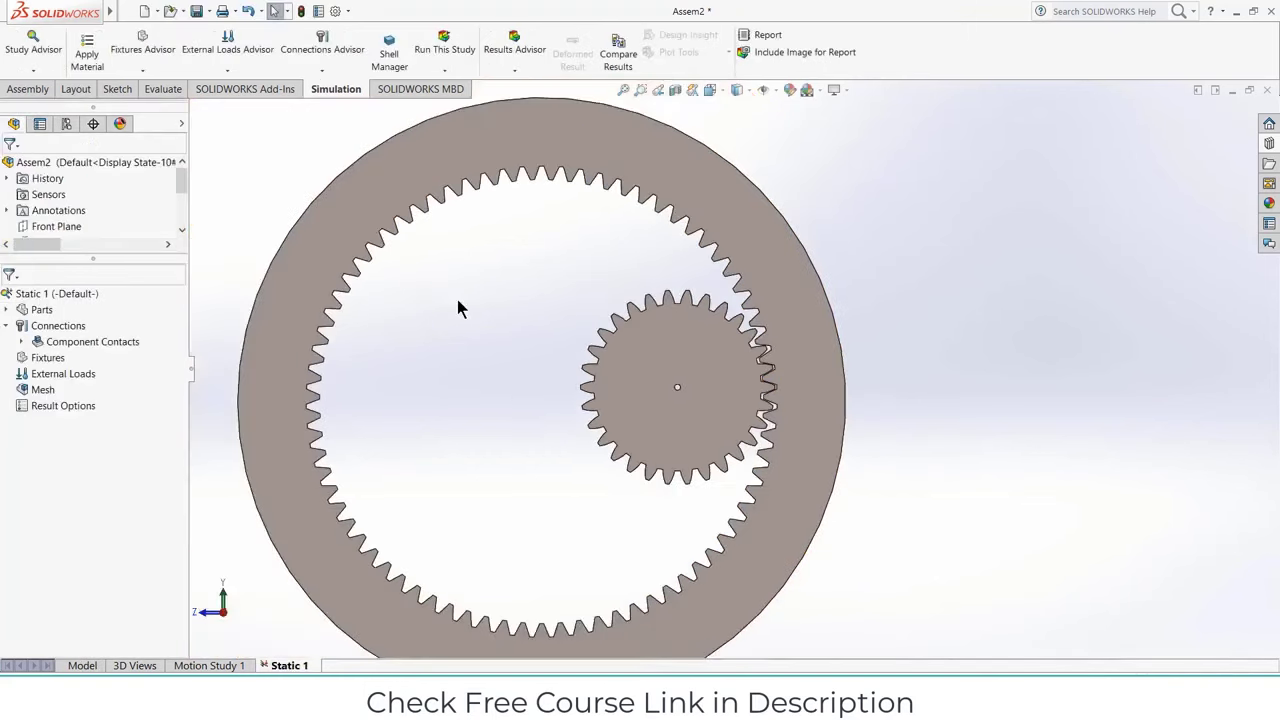
Step: Start an advanced fixture of type On Cylindrical Faces and apply it to the outer cylindrical face of the ring gear
left_click(130, 77)
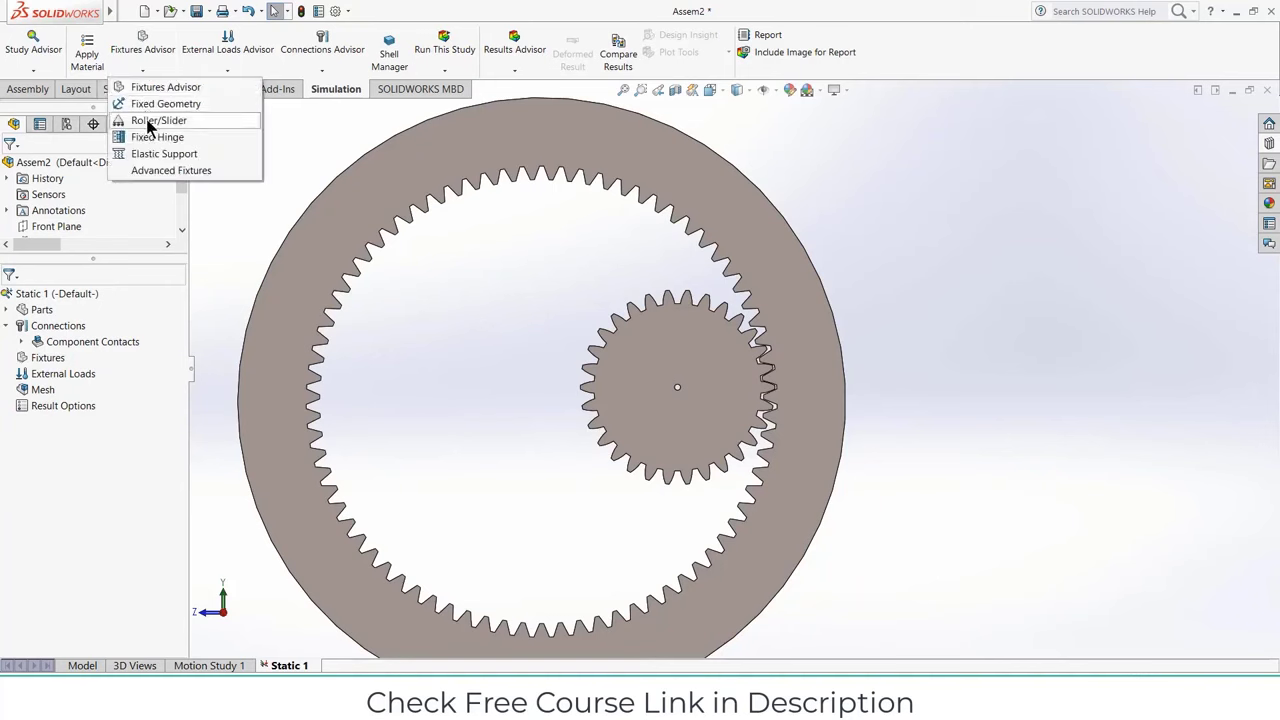
left_click(157, 170)
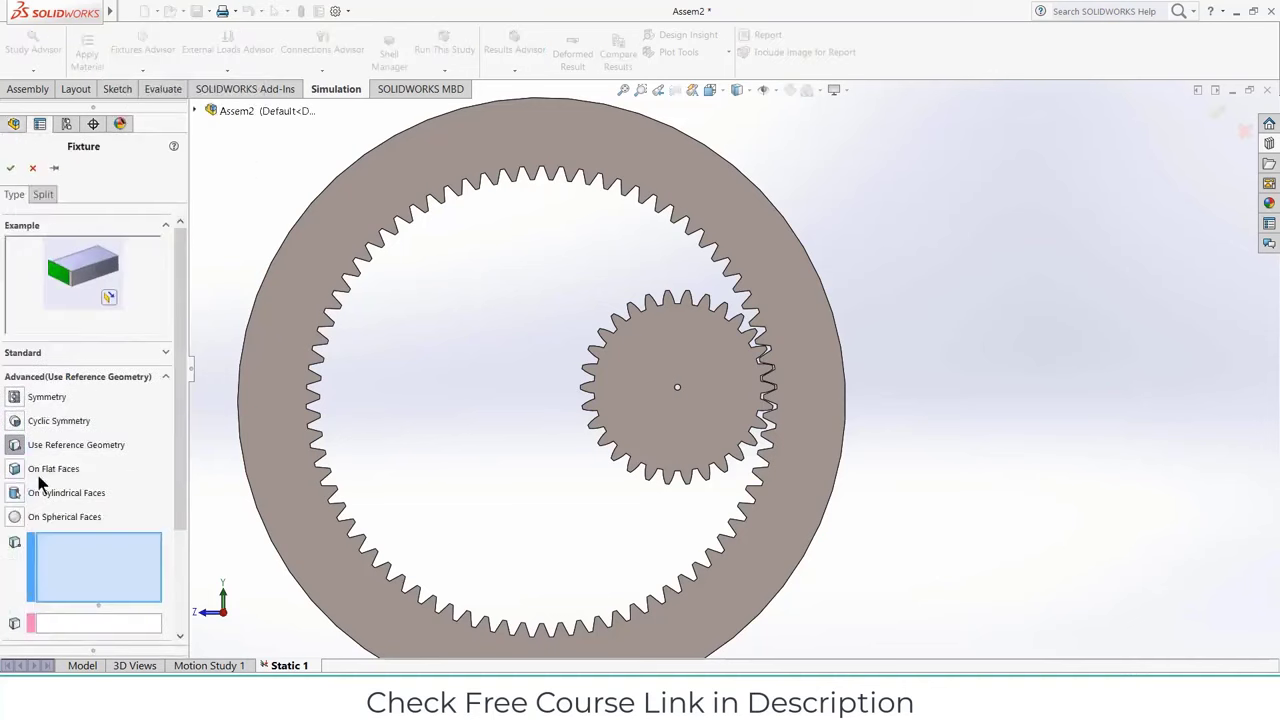
left_click(15, 494)
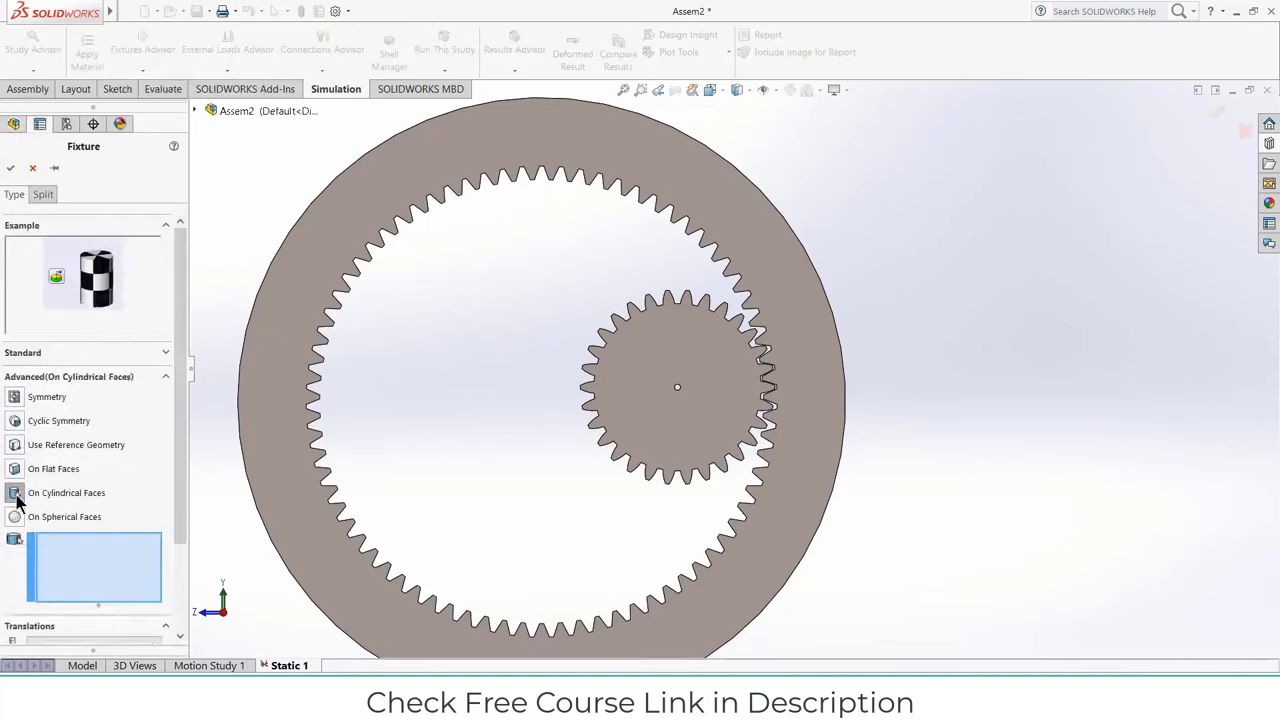
middle_click_drag(823, 263, 748, 294)
left_click(632, 302)
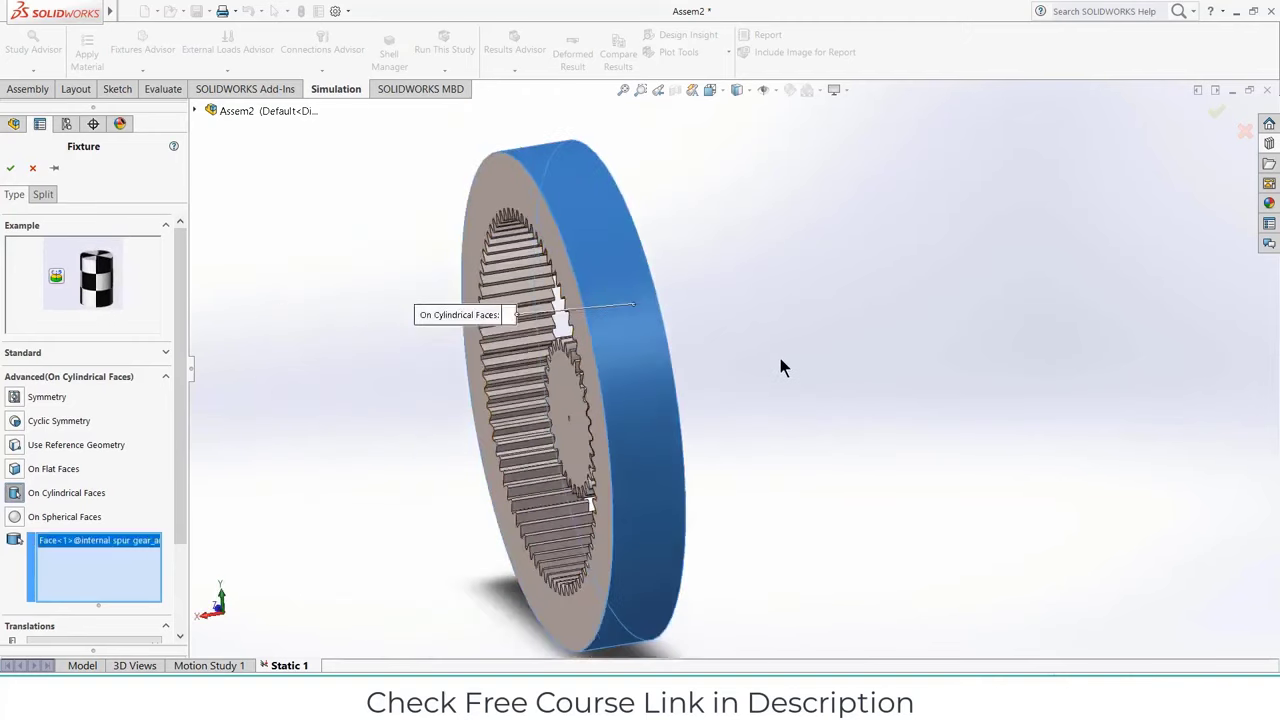
middle_click_drag(780, 358, 870, 300)
Step: Restrain the ring gear's radial, axial and circumferential translations at 0 and accept the fixture
scroll(182, 492, "down", 1)
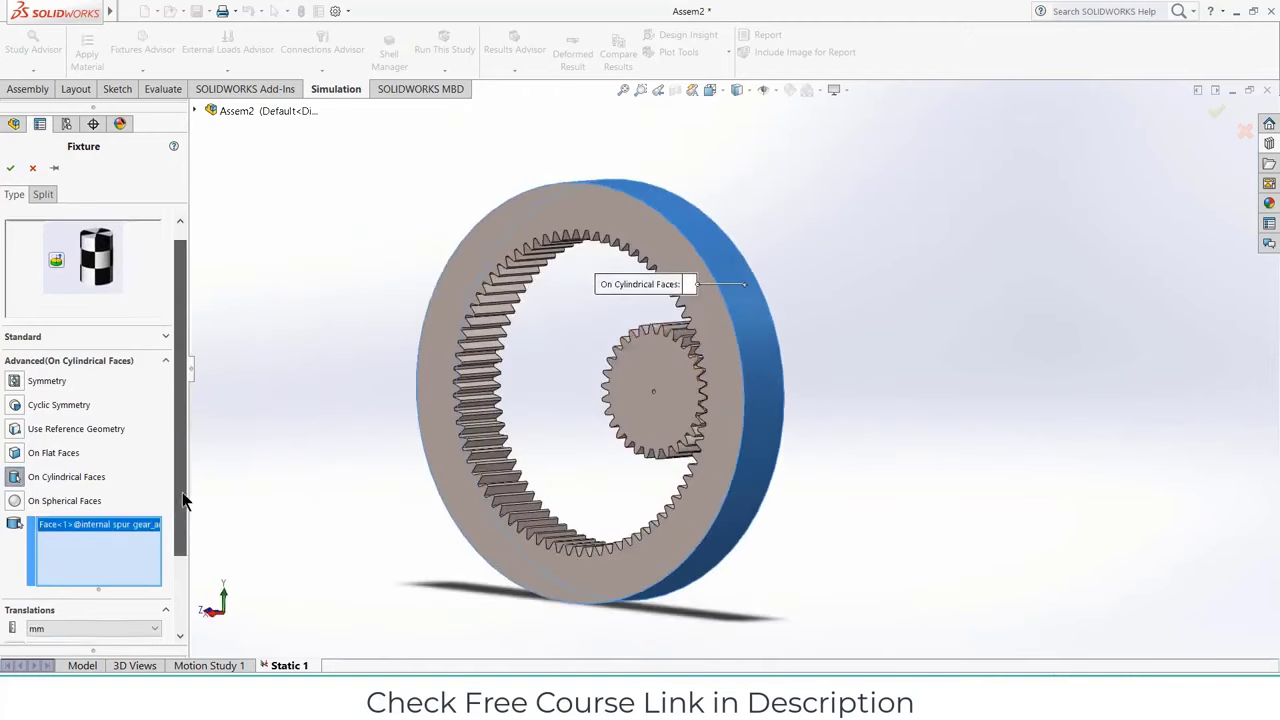
scroll(182, 492, "down", 3)
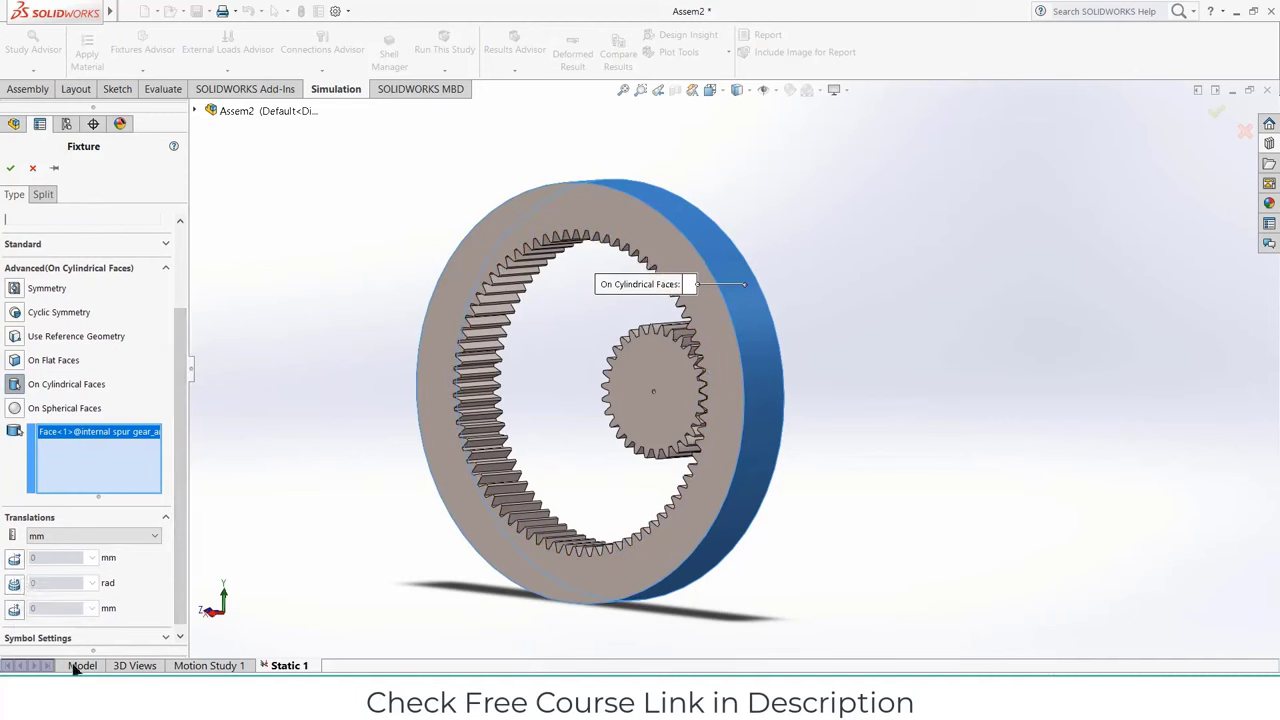
left_click(14, 559)
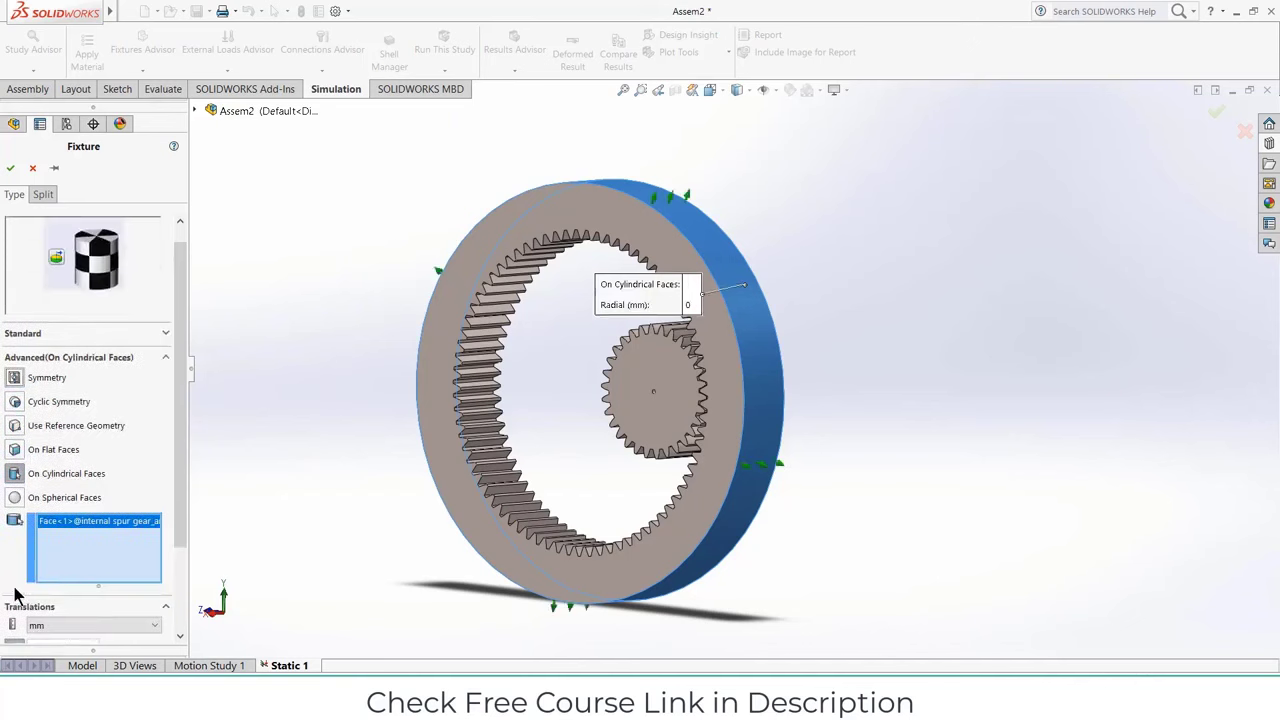
middle_click_drag(545, 294, 600, 284)
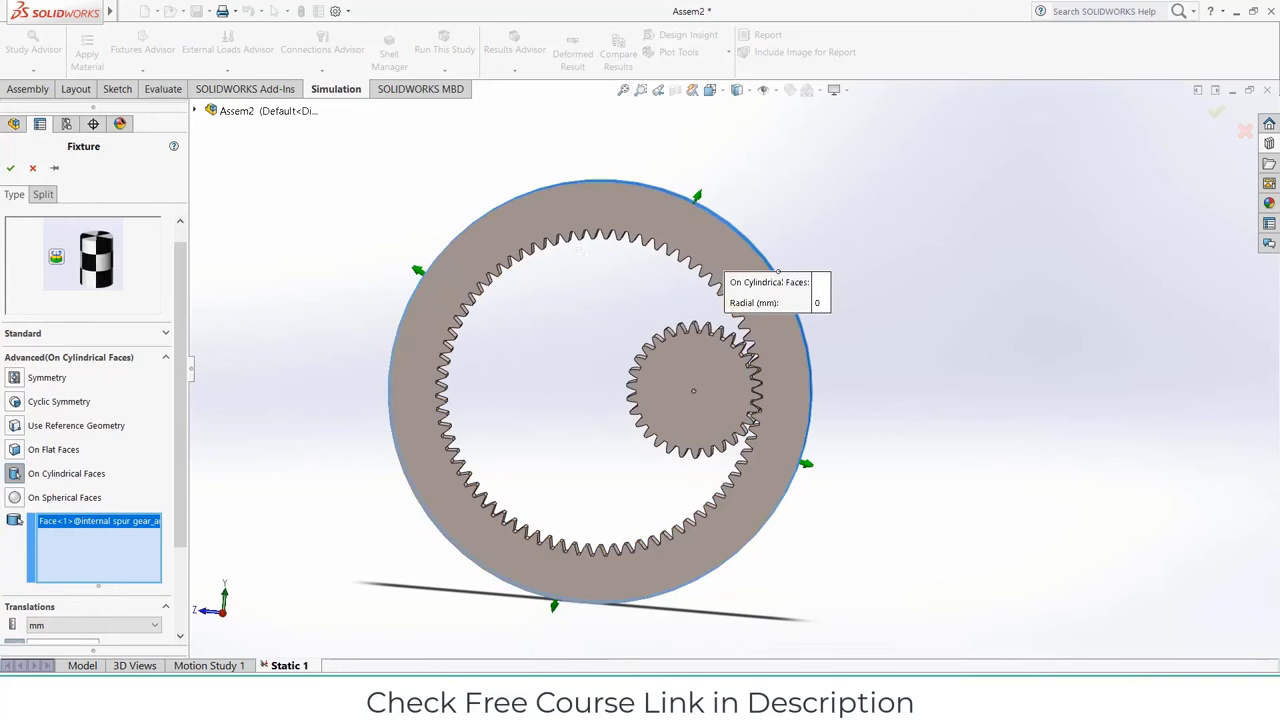
scroll(180, 429, "down", 3)
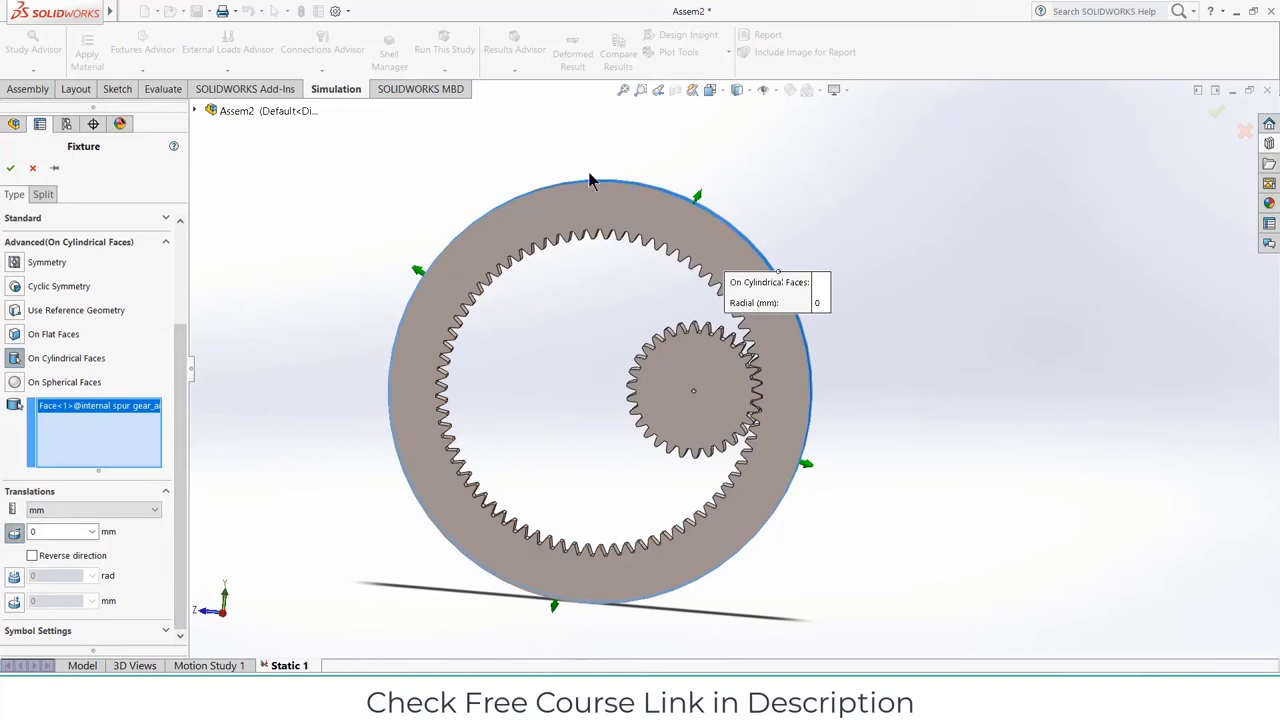
left_click(10, 603)
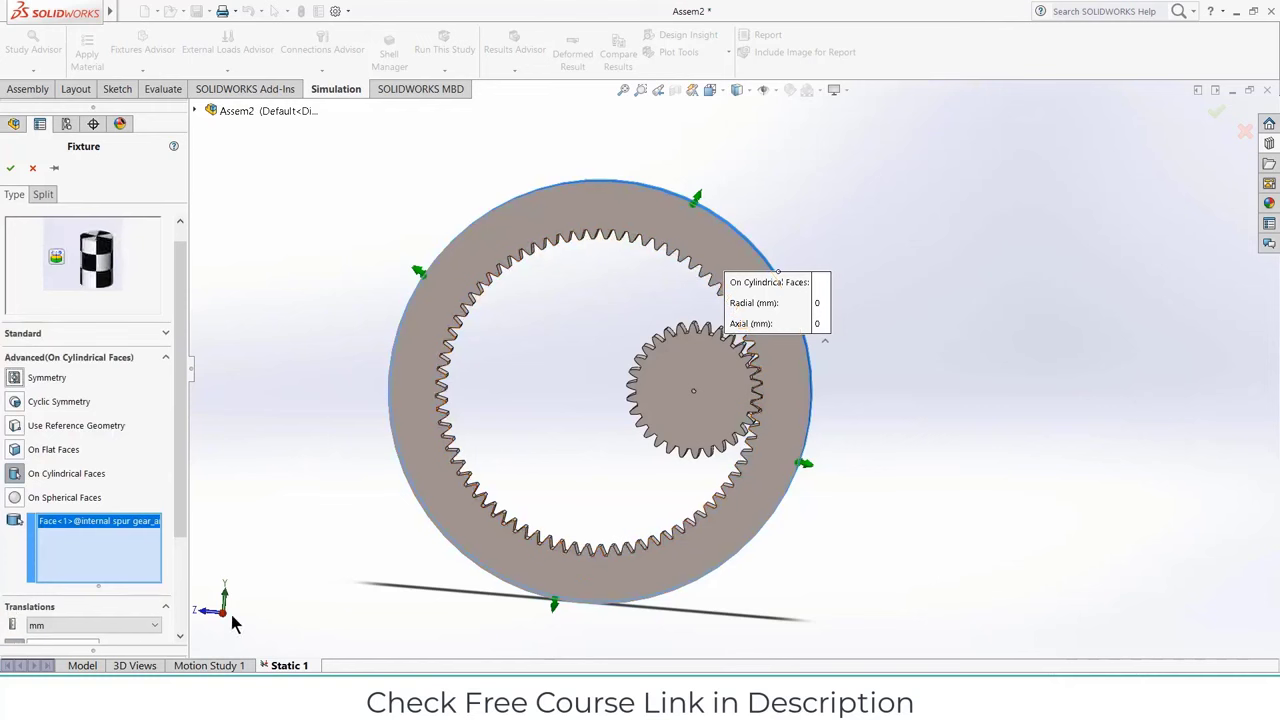
middle_click_drag(230, 622, 352, 430)
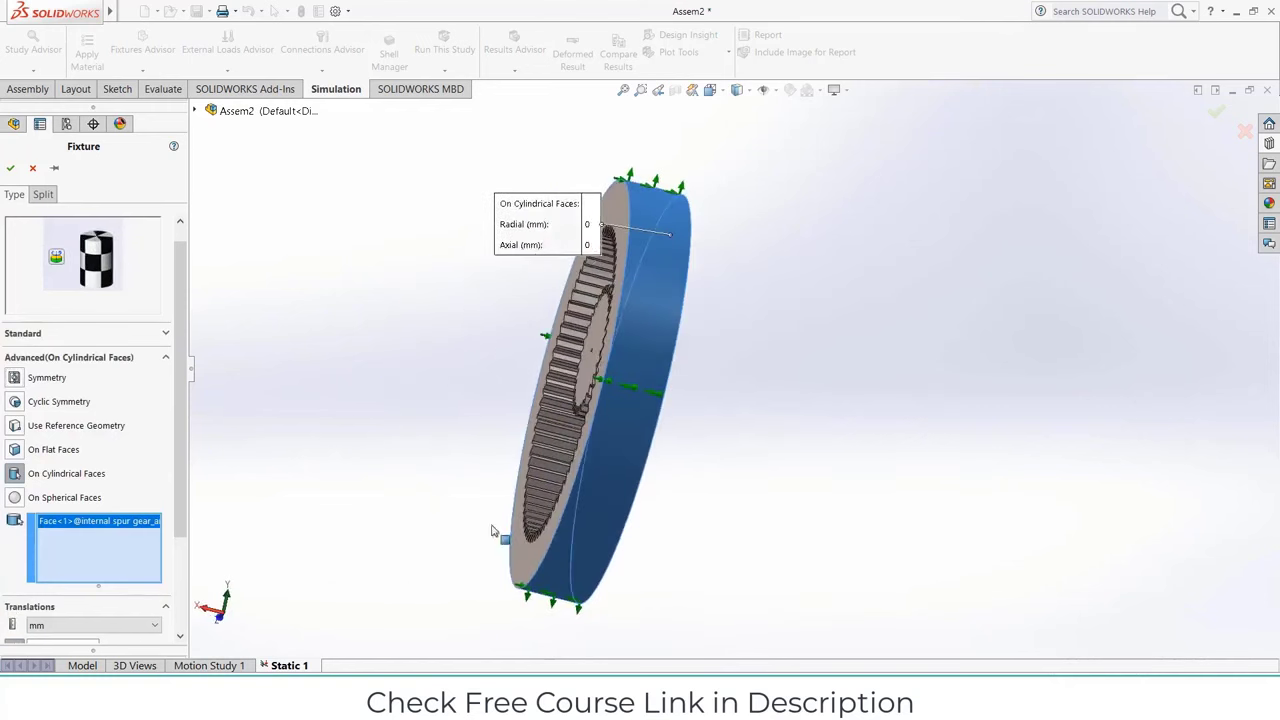
left_click_drag(175, 476, 153, 568)
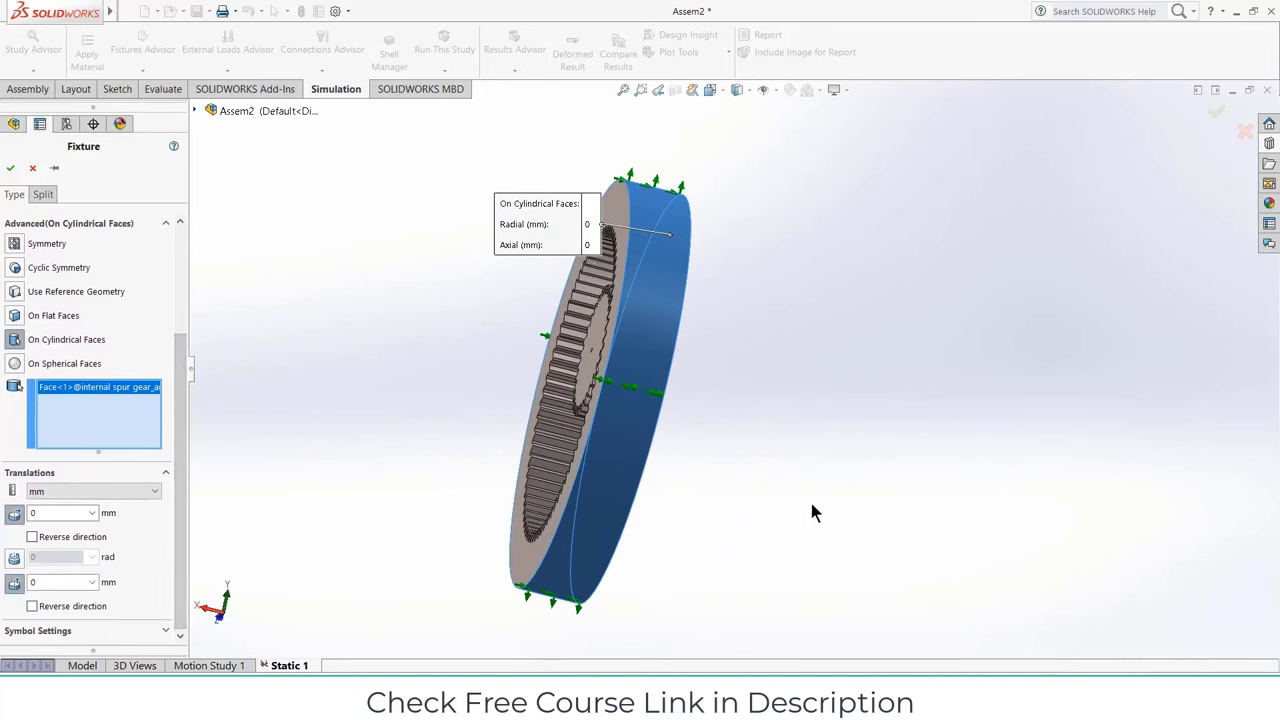
key("ctrl+1")
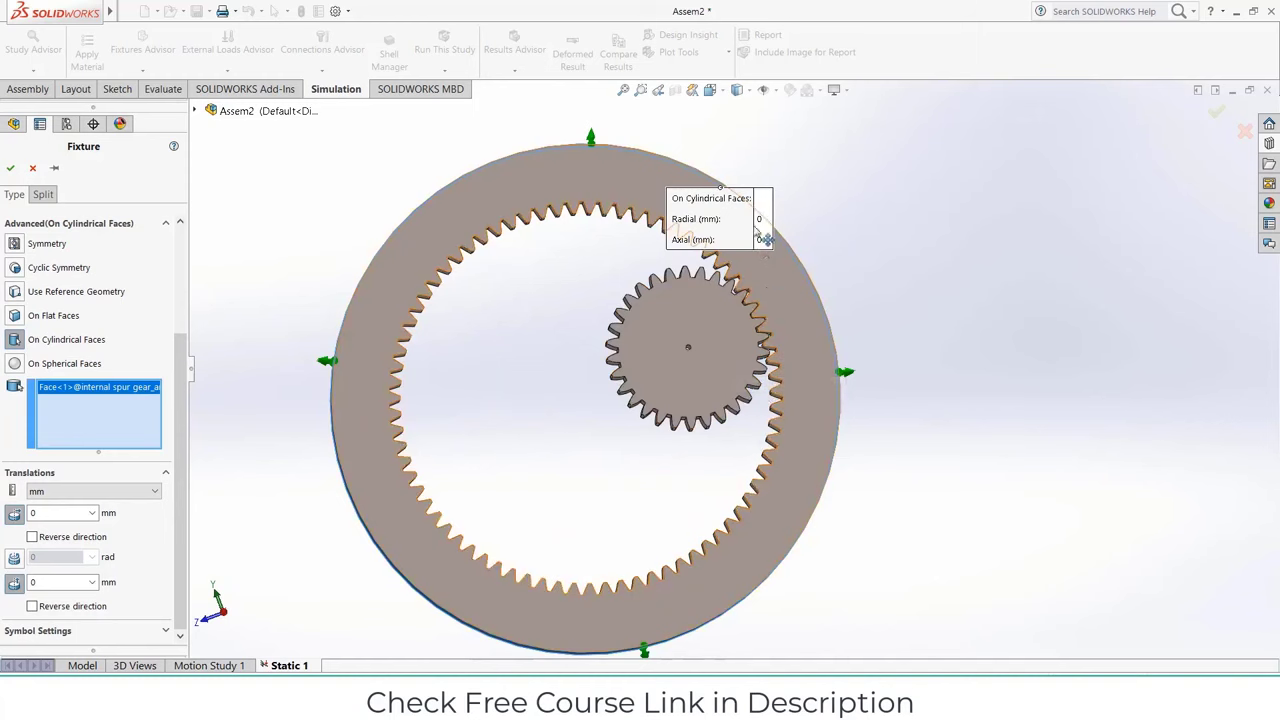
left_click(14, 559)
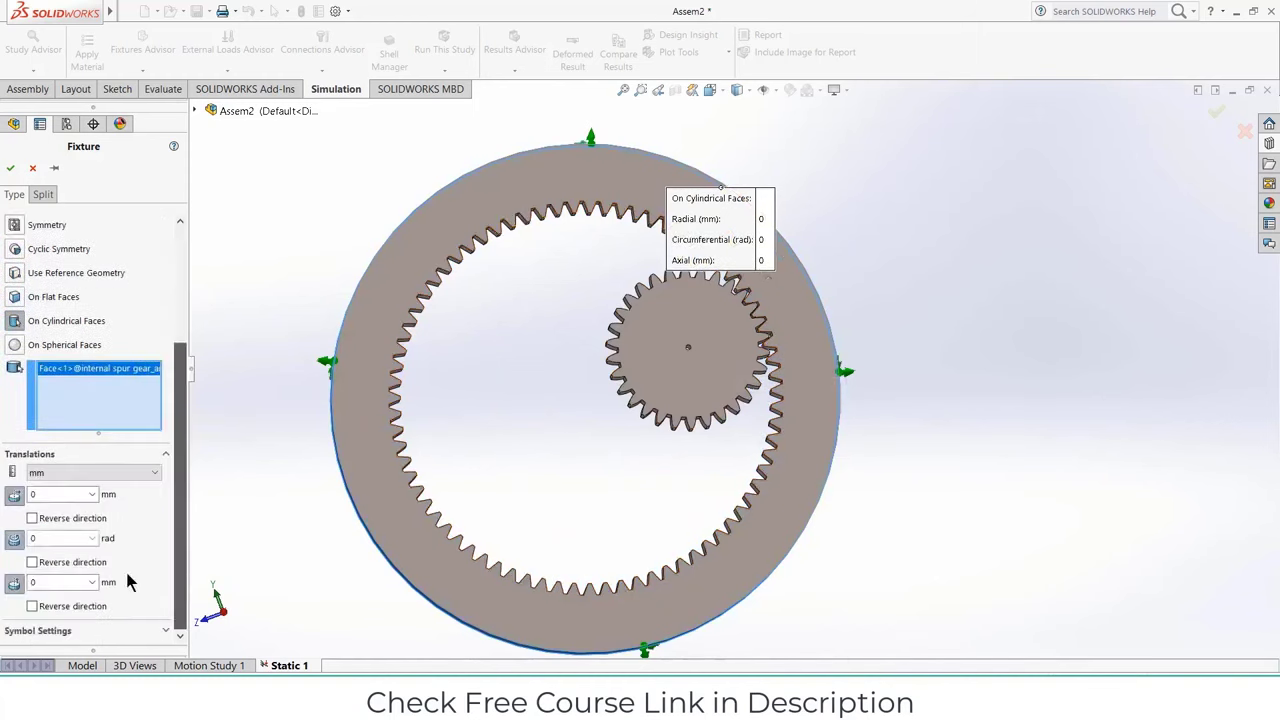
left_click(10, 170)
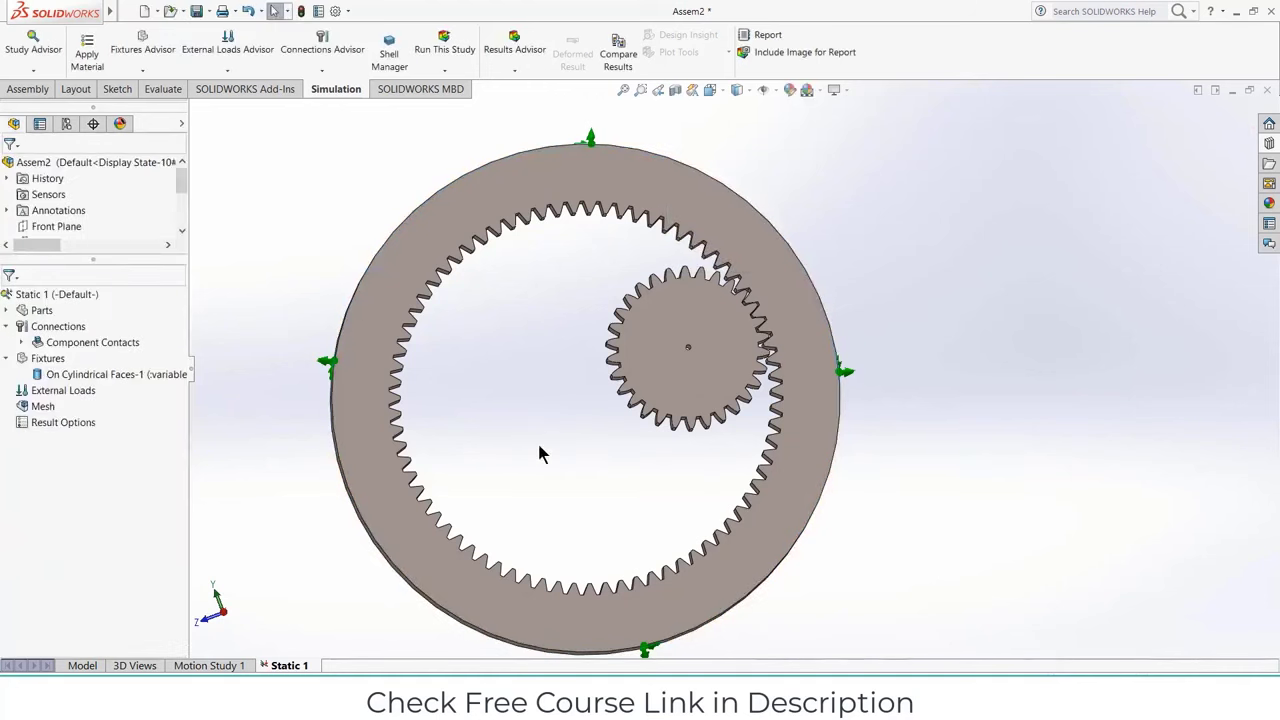
Step: Start an advanced fixture of type On Cylindrical Faces and apply it to the cylindrical face of the spur gear's centre hole
middle_click_drag(540, 455, 537, 380)
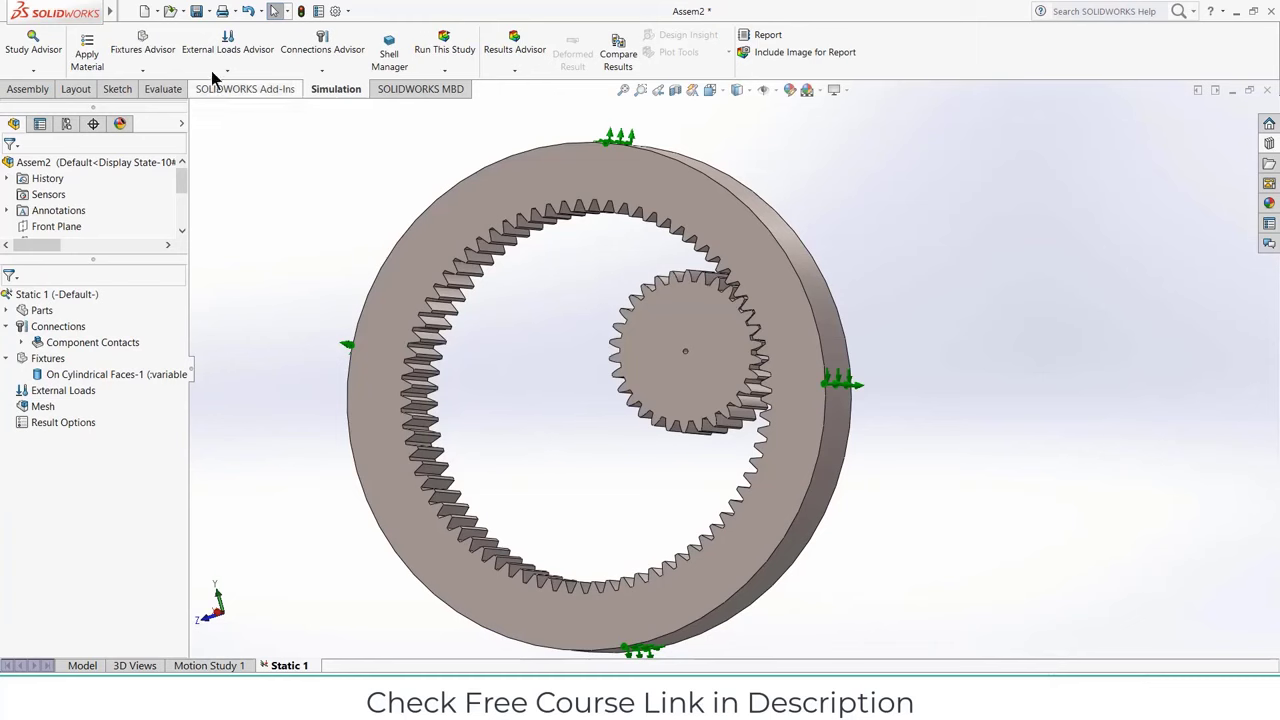
left_click(143, 66)
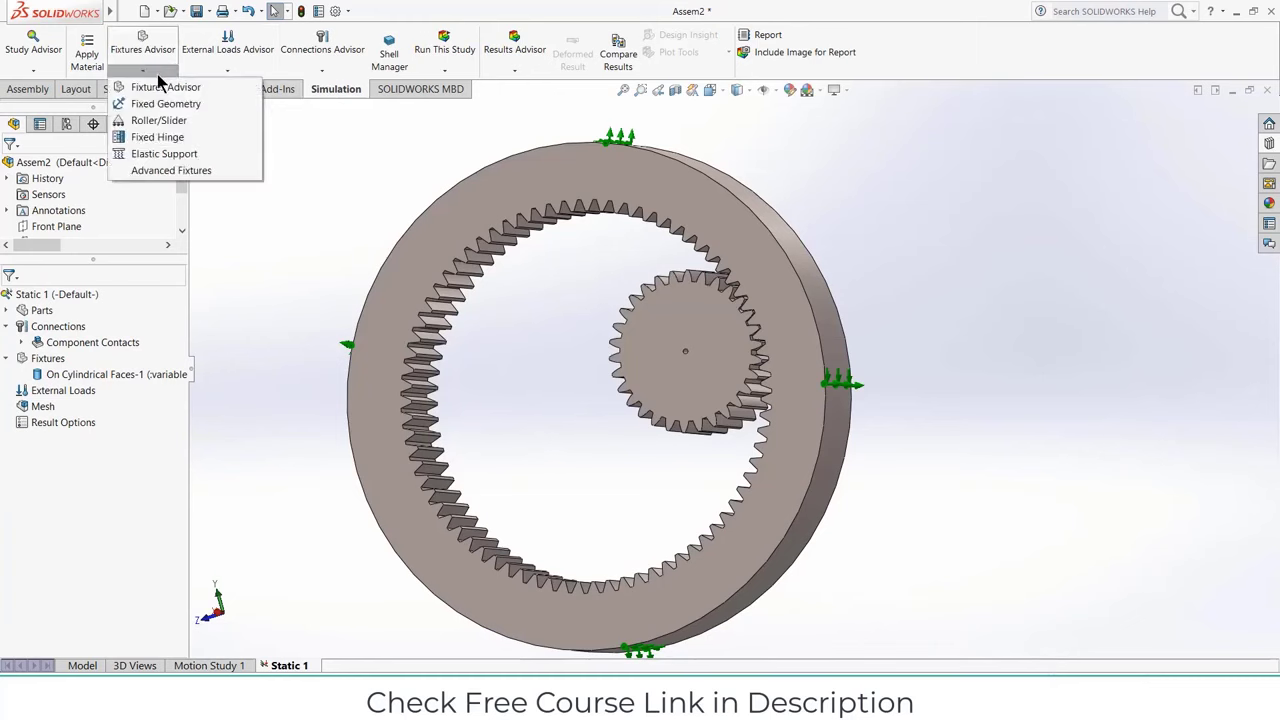
left_click(165, 171)
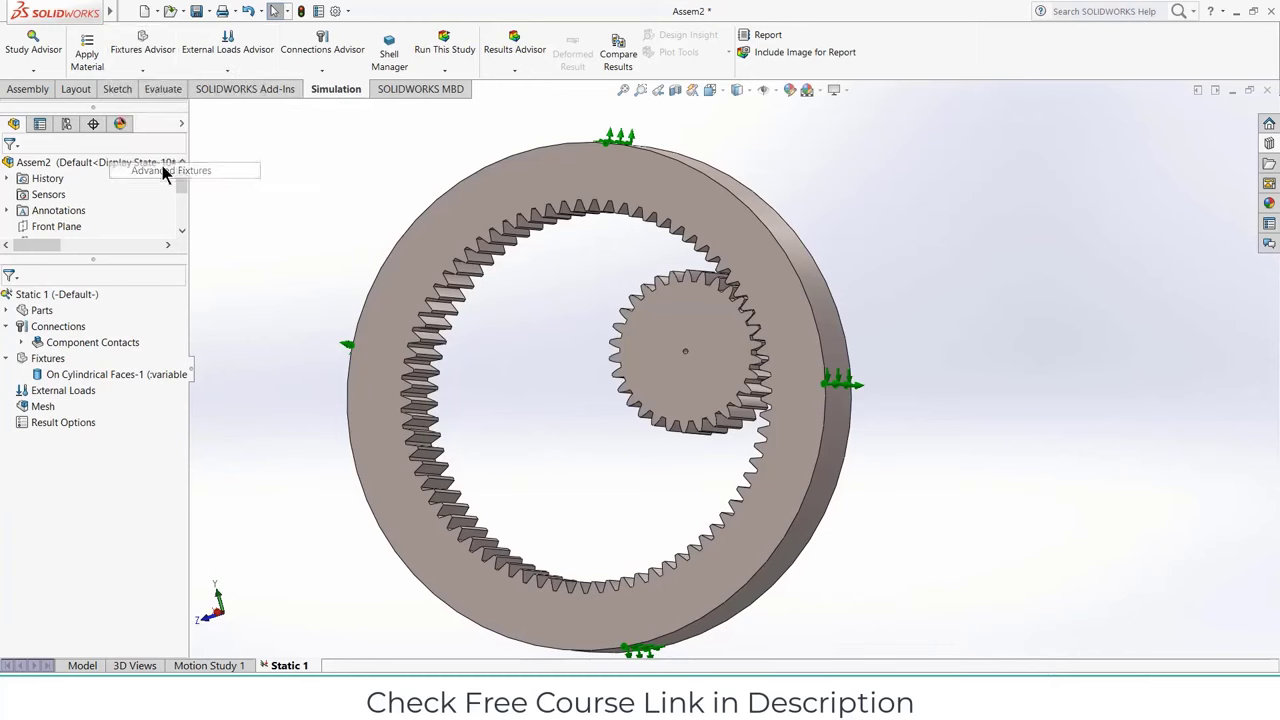
scroll(43, 520, "down", 3)
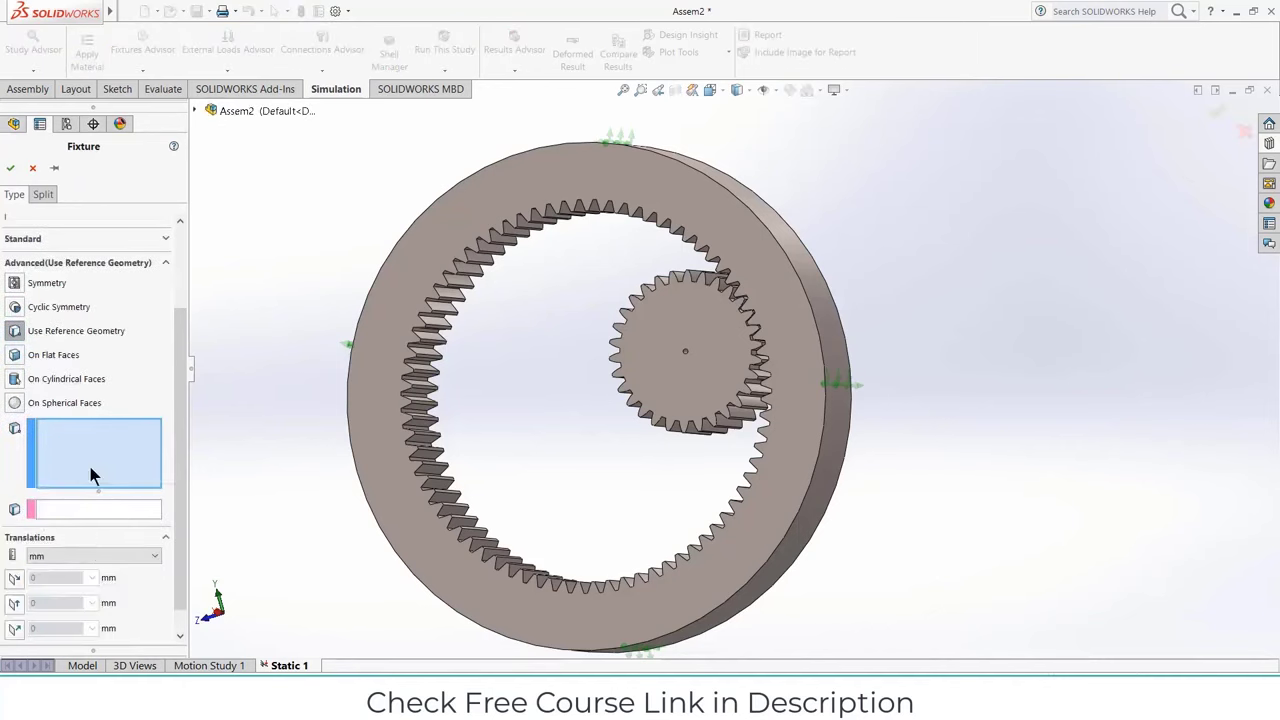
left_click(15, 378)
scroll(679, 362, "down", 3)
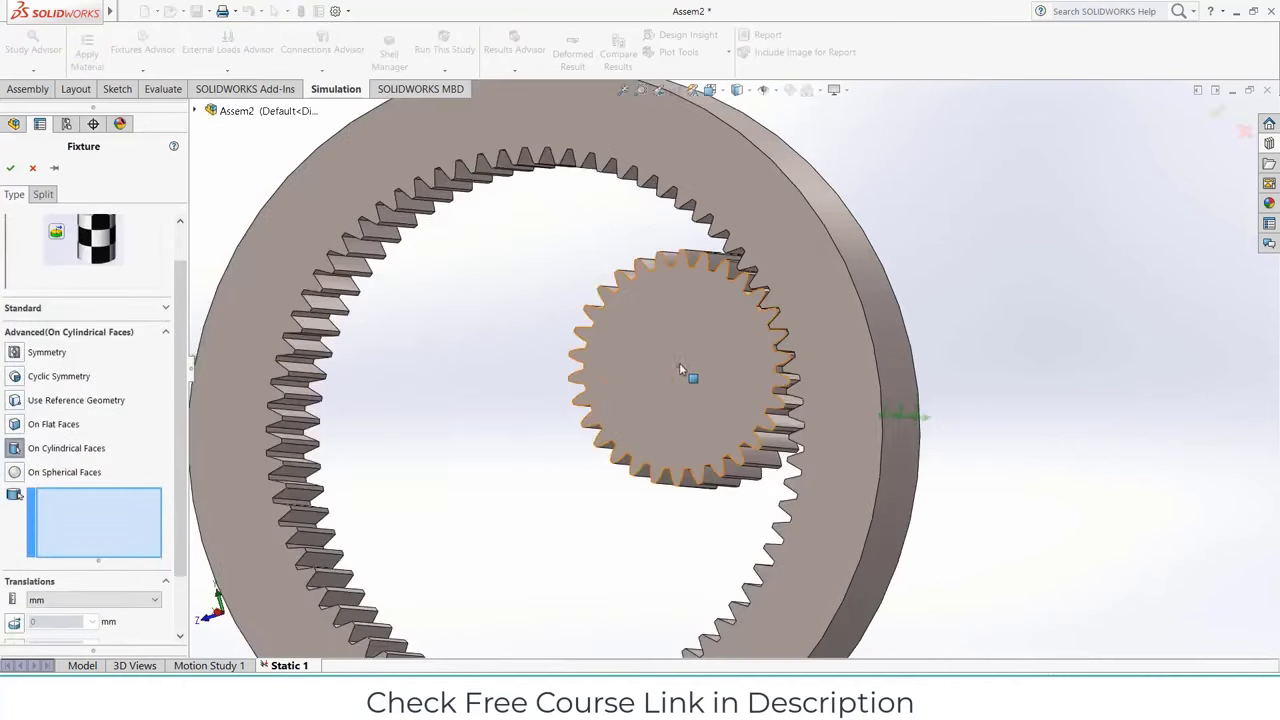
scroll(680, 375, "down", 3)
left_click(740, 445)
scroll(745, 452, "up", 3)
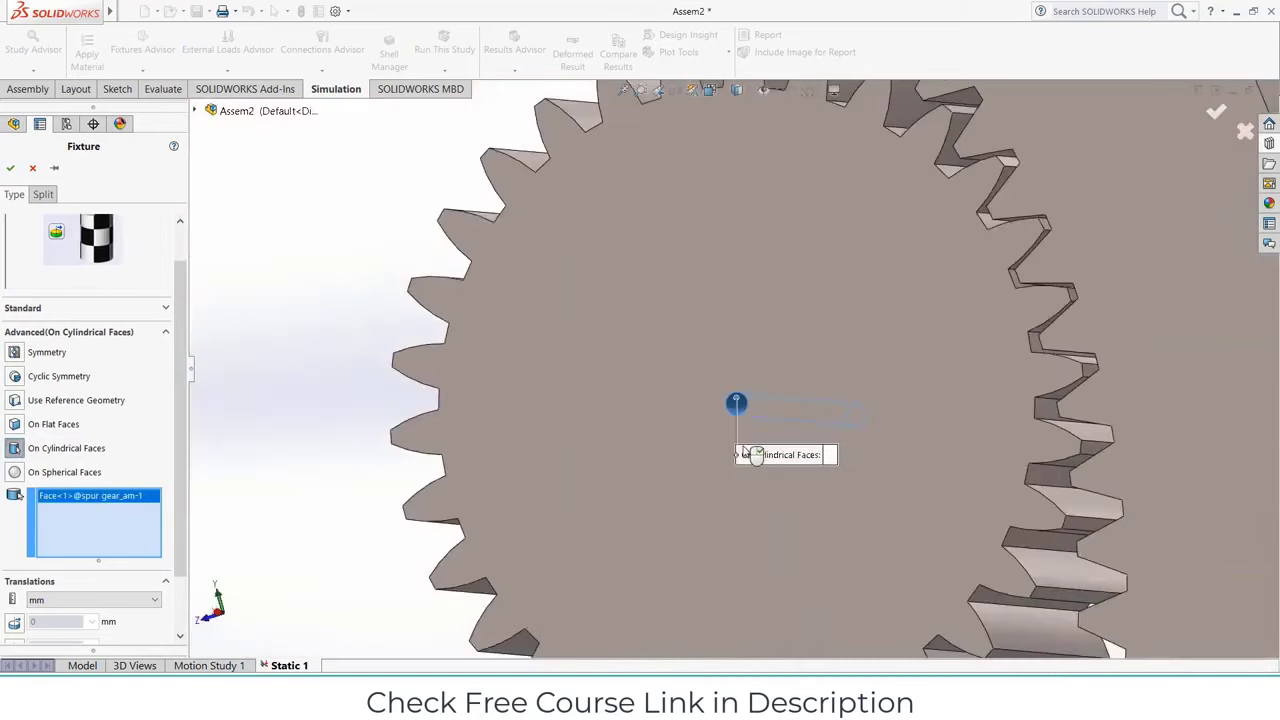
scroll(748, 452, "up", 5)
middle_click_drag(529, 463, 531, 457)
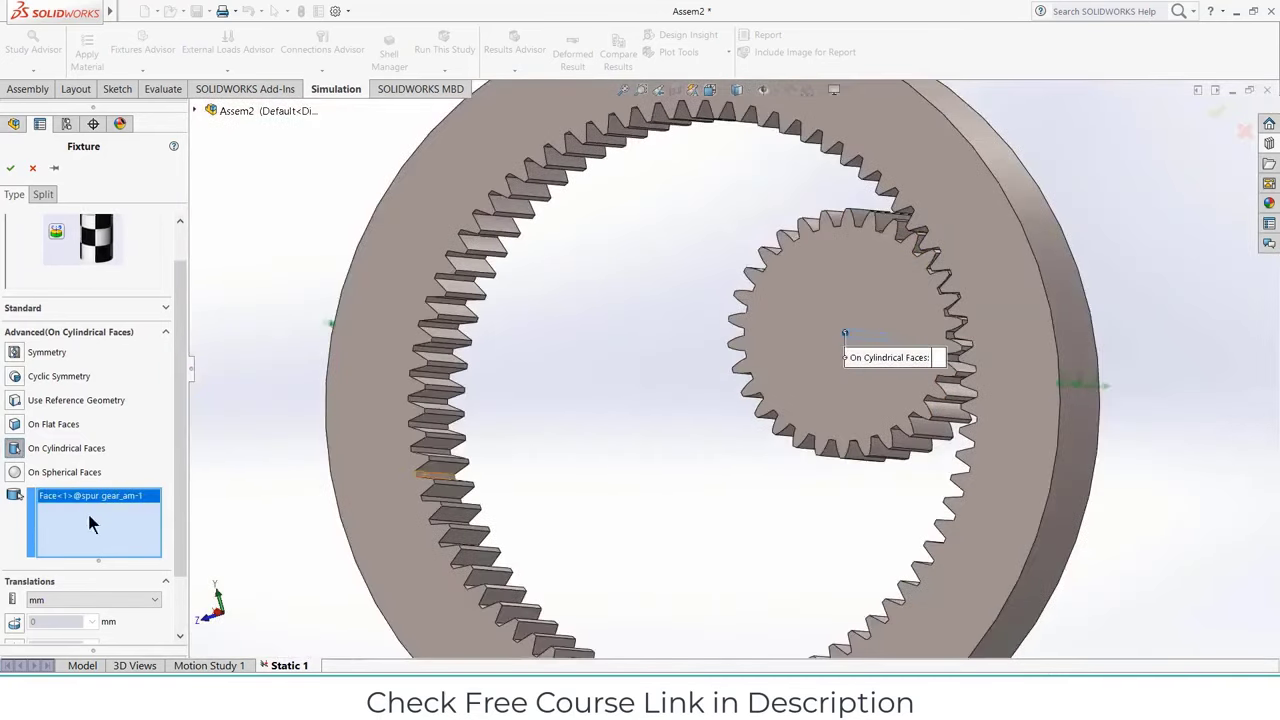
Step: Restrain the radial and axial translations of the spur gear's hole face at 0 mm
scroll(171, 512, "down", 2)
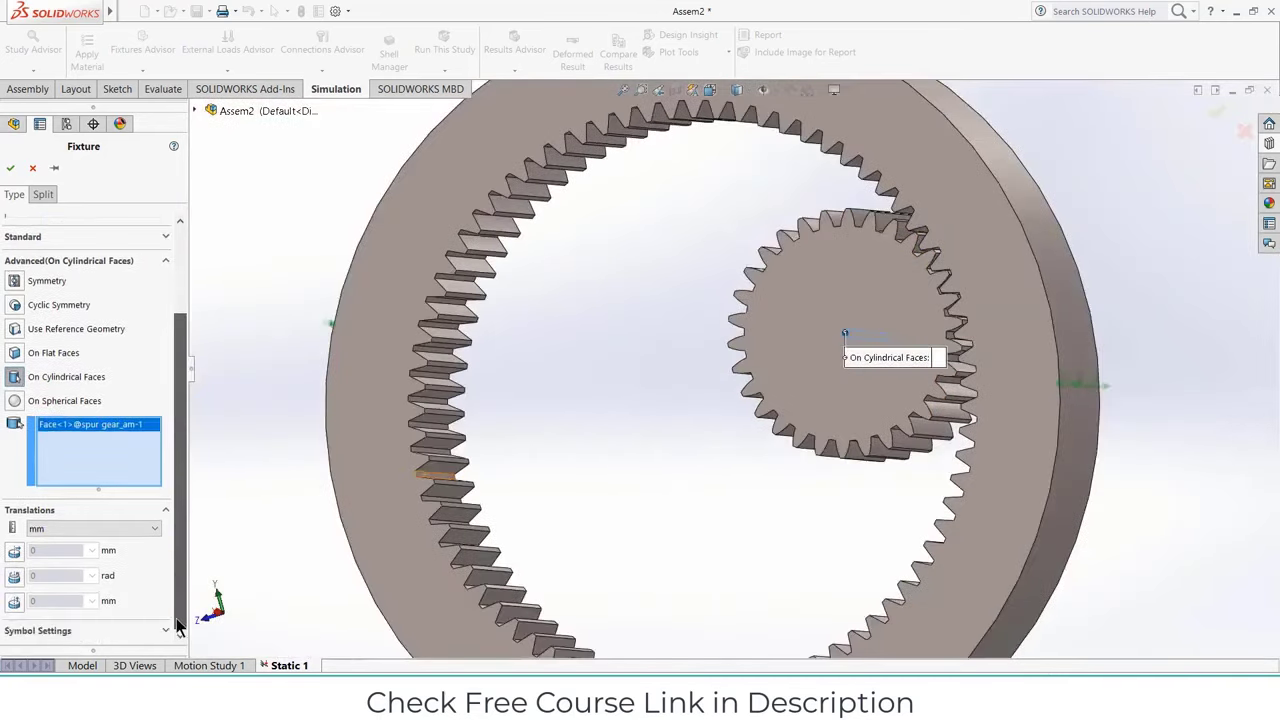
left_click(18, 552)
scroll(19, 550, "up", 2)
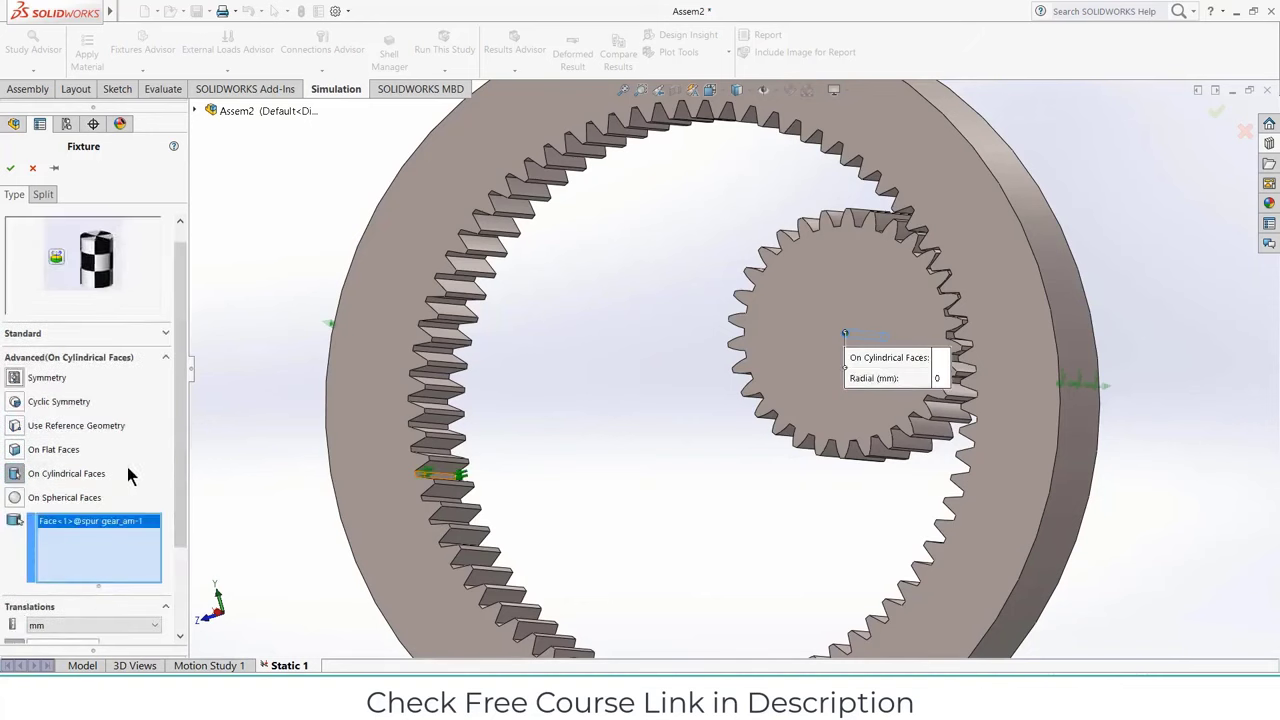
scroll(180, 543, "down", 2)
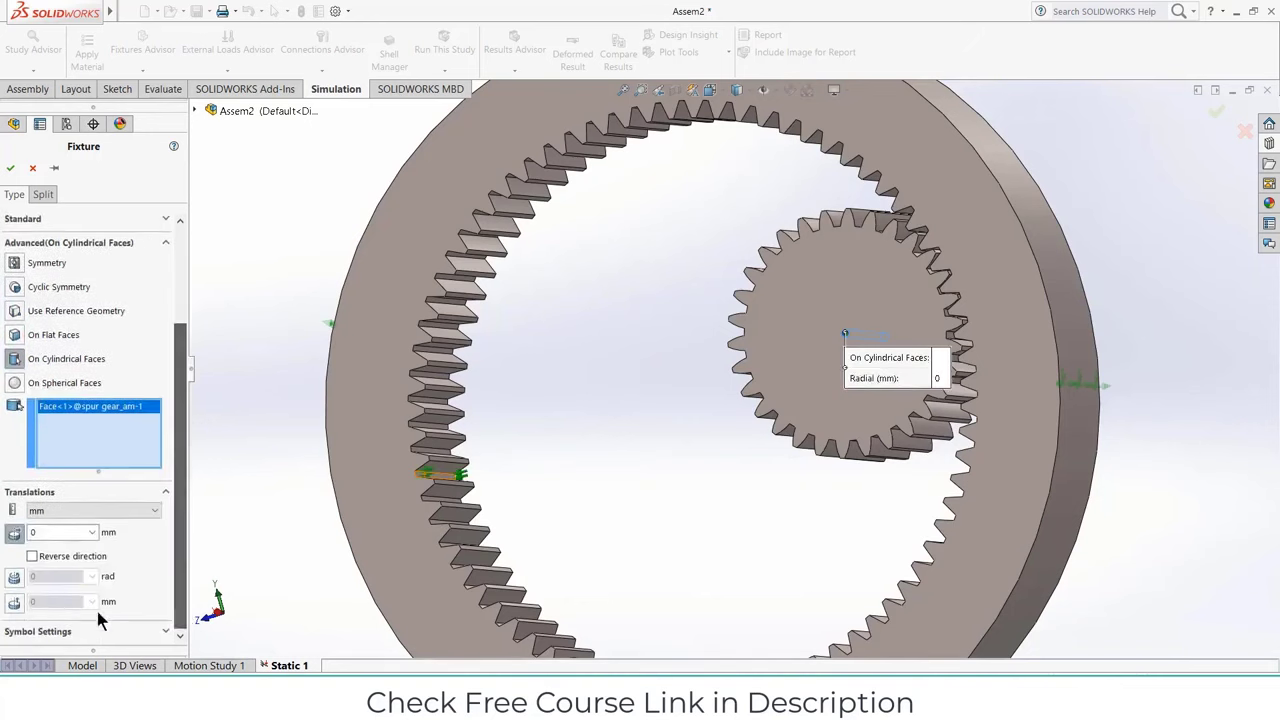
left_click(14, 602)
scroll(40, 610, "up", 2)
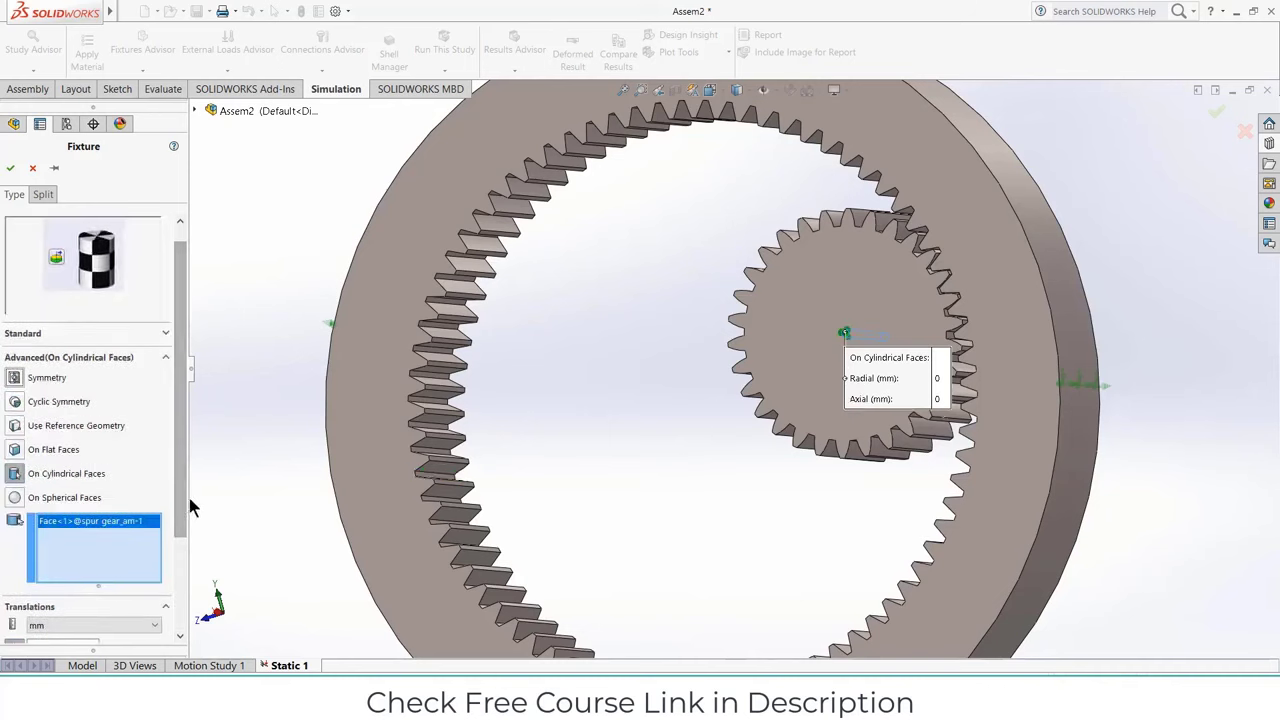
left_click_drag(175, 520, 177, 612)
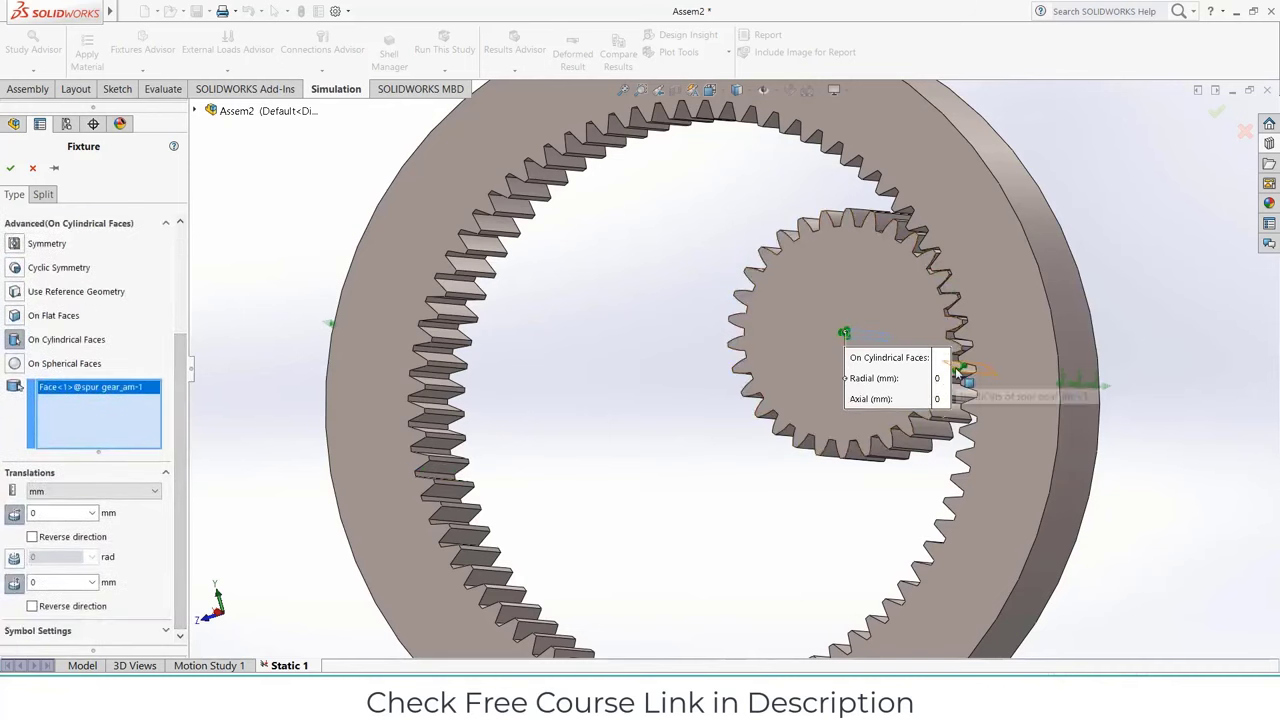
Step: Switch to the Calculator and convert 3 degrees to radians by computing 3 × π ÷ 180
key("alt+Tab")
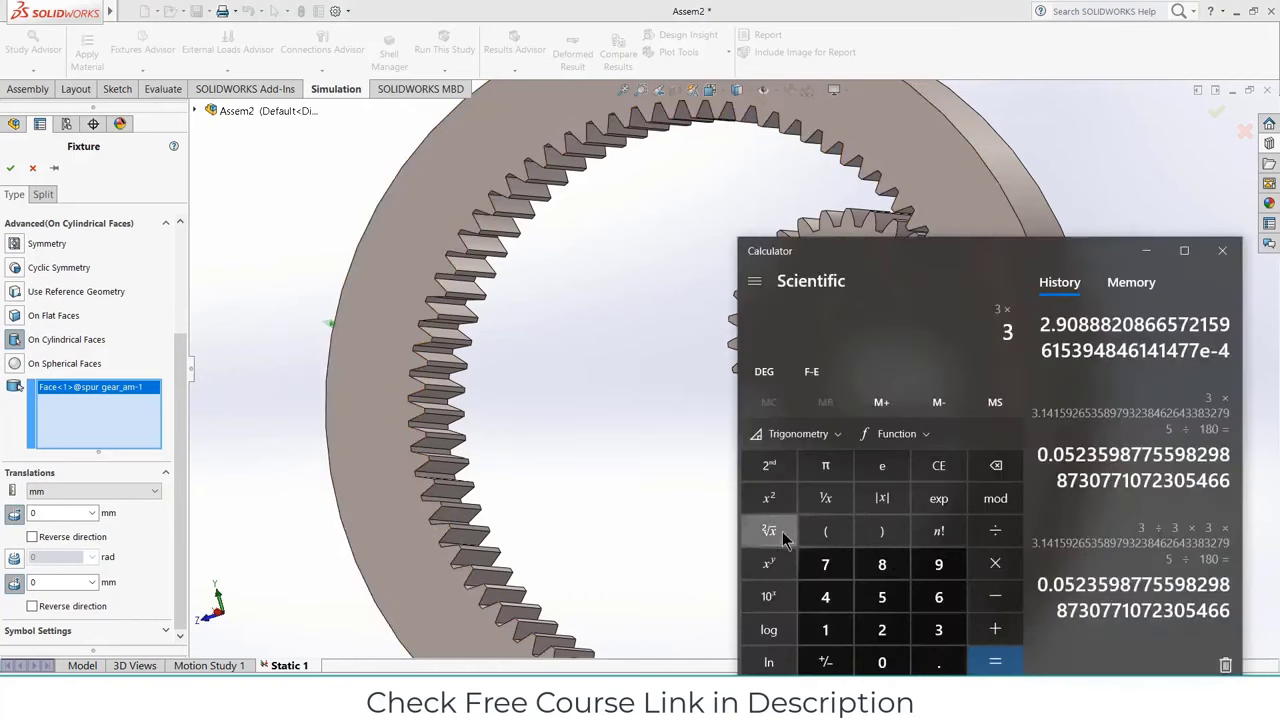
left_click(826, 466)
left_click(995, 530)
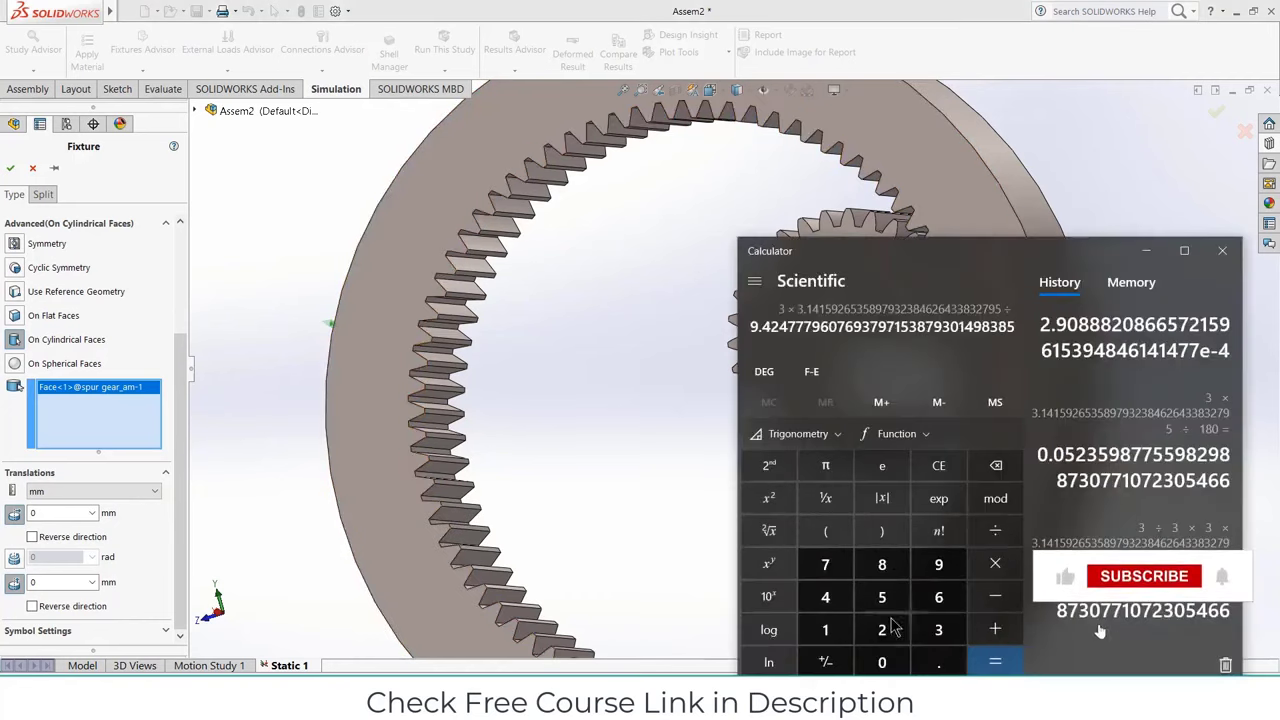
left_click(825, 629)
left_click(882, 565)
left_click(882, 662)
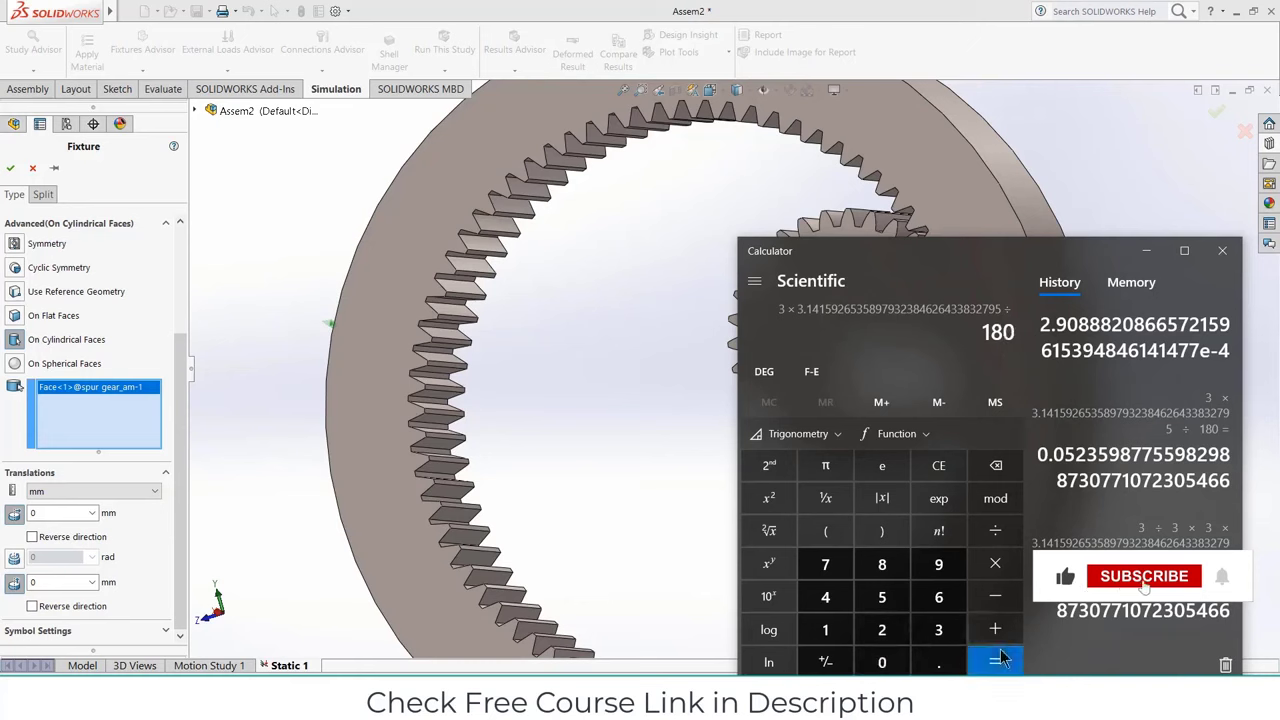
left_click(995, 662)
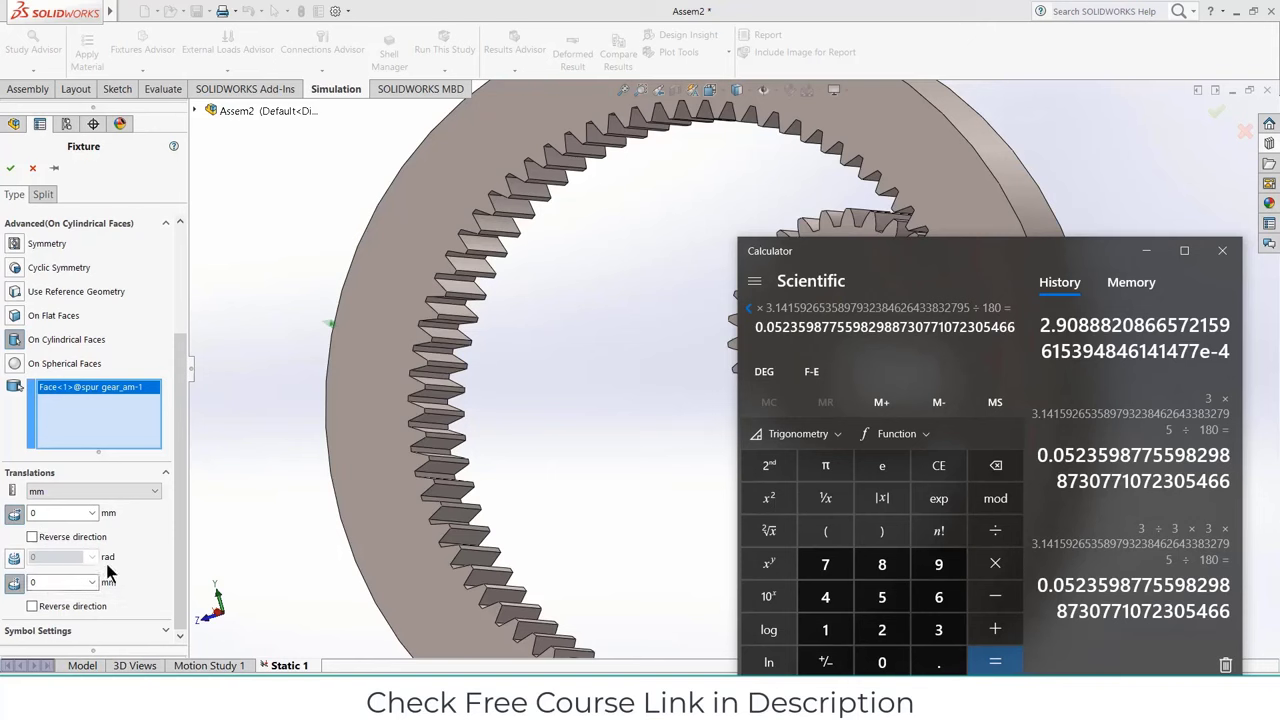
Step: Clear the calculation and convert 5 degrees to radians by computing 5 × π ÷ 180
left_click(938, 466)
left_click(882, 597)
left_click(993, 563)
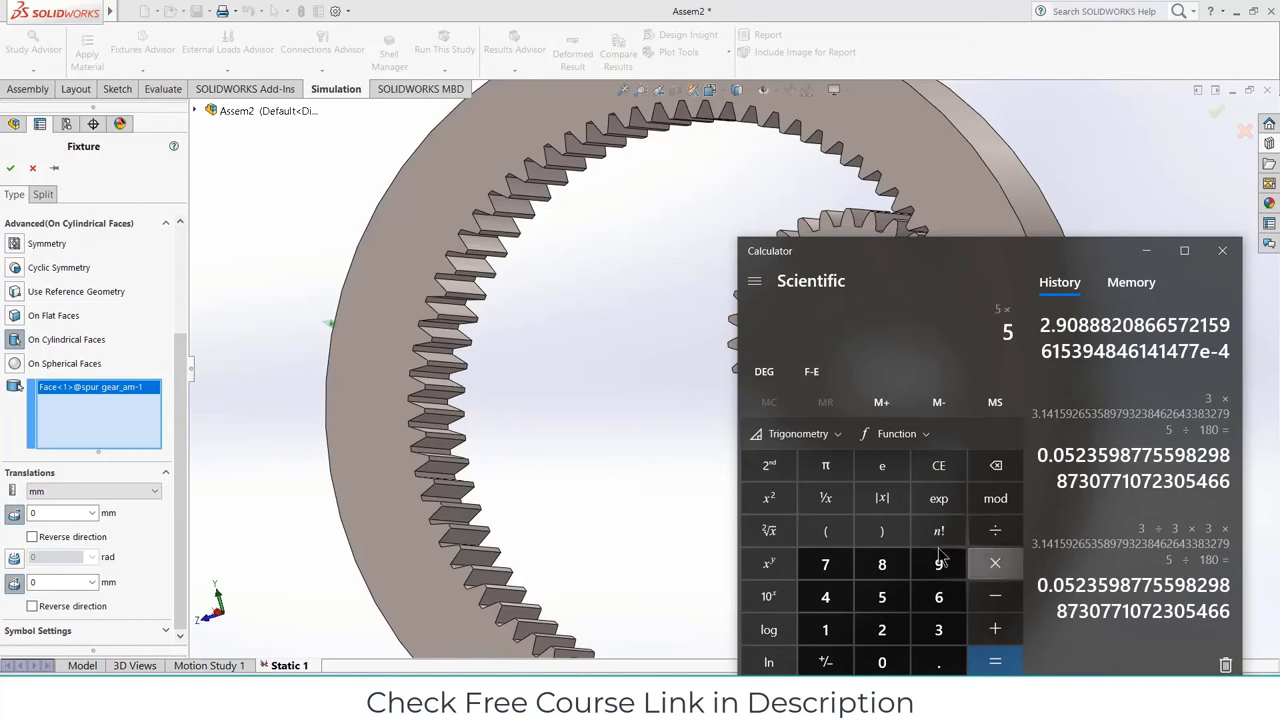
left_click(825, 465)
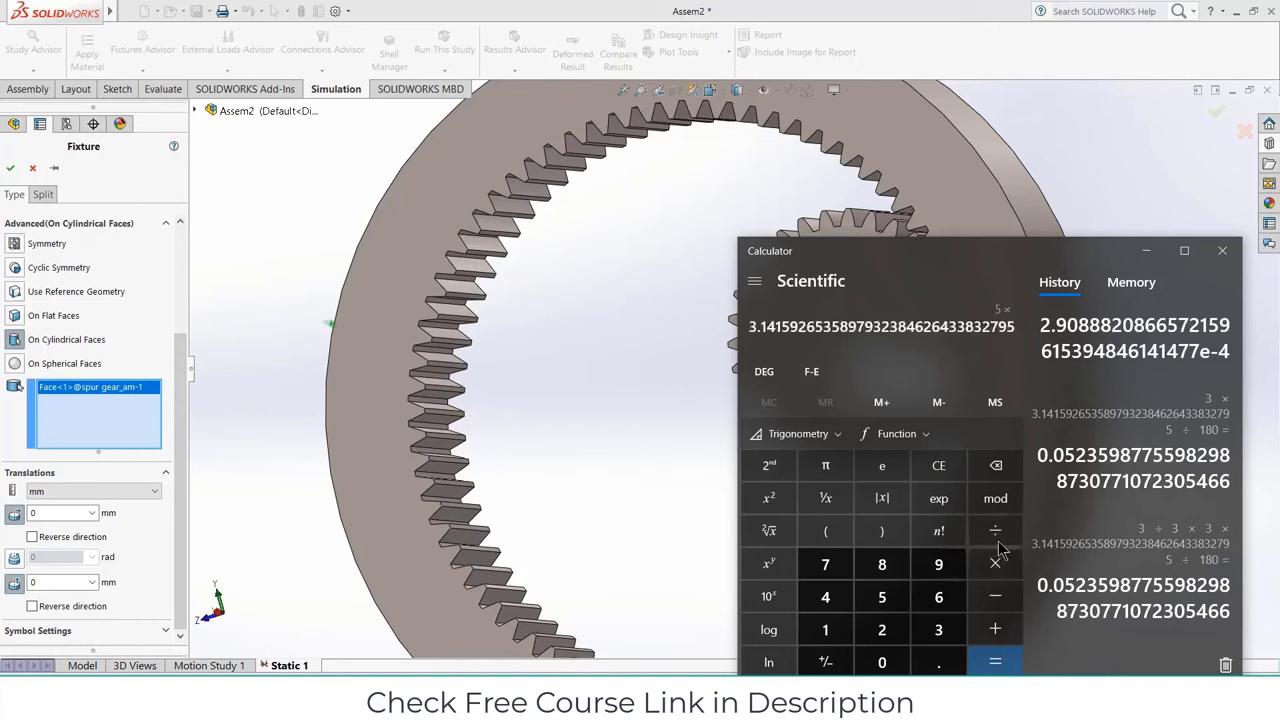
left_click(995, 530)
left_click(825, 629)
left_click(882, 564)
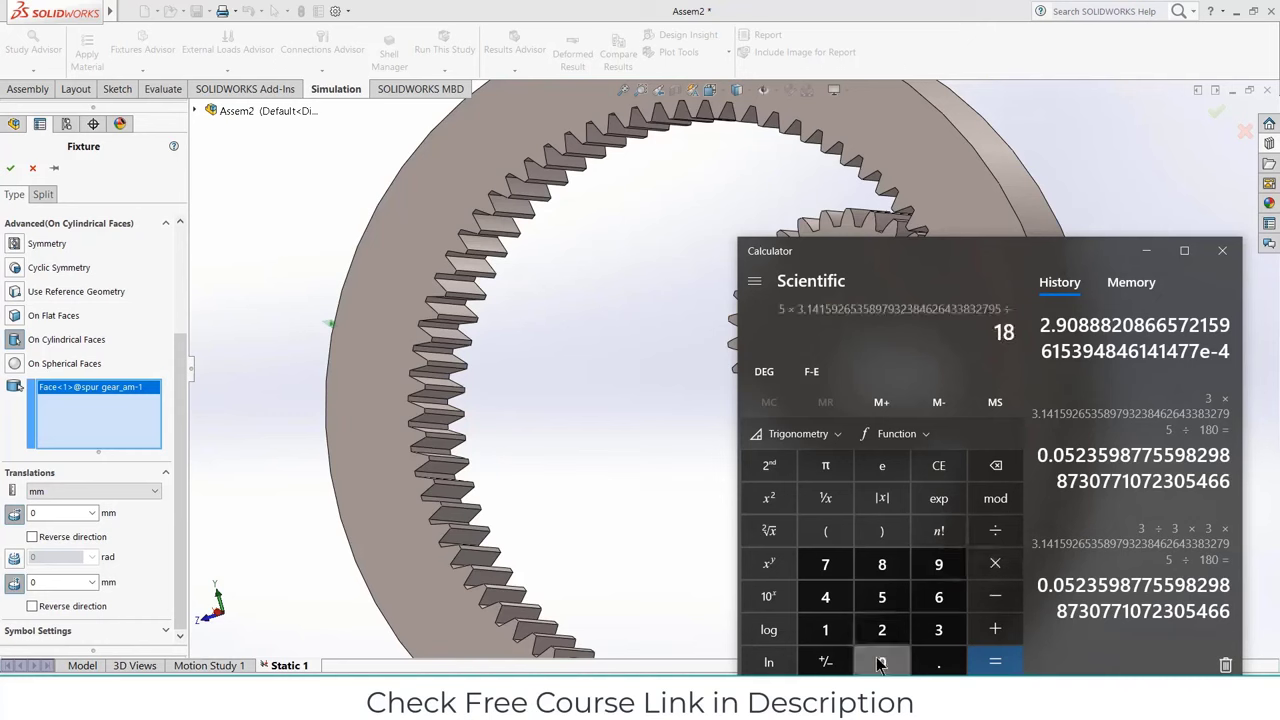
left_click(880, 663)
left_click(993, 661)
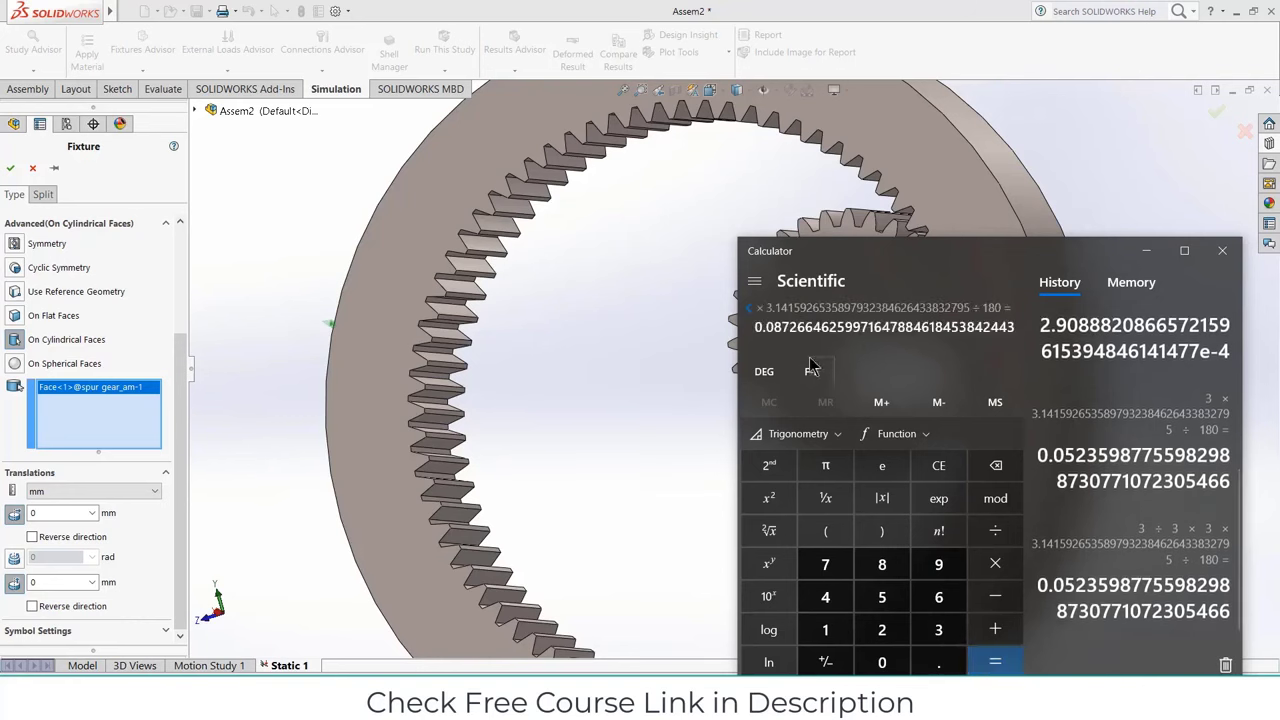
Step: Enable the spur gear fixture's circumferential translation, enter the calculated rotation in radians and accept the fixture
left_click(17, 565)
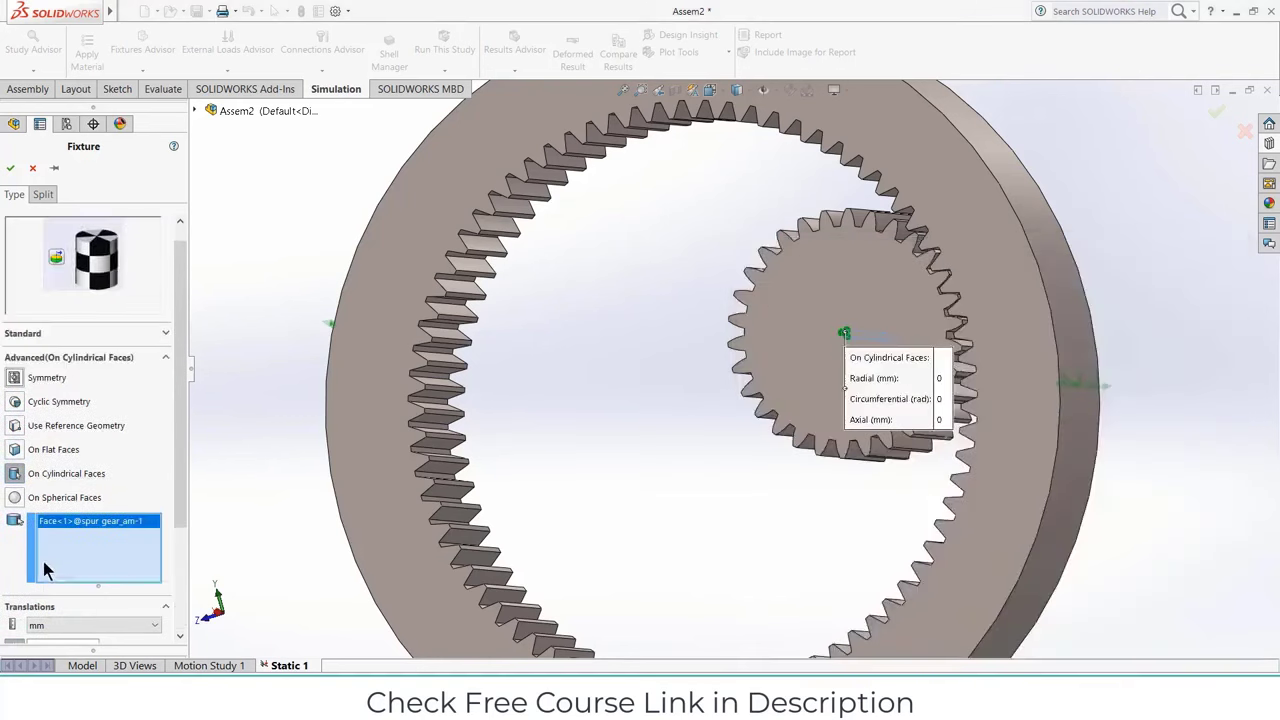
scroll(183, 534, "down", 3)
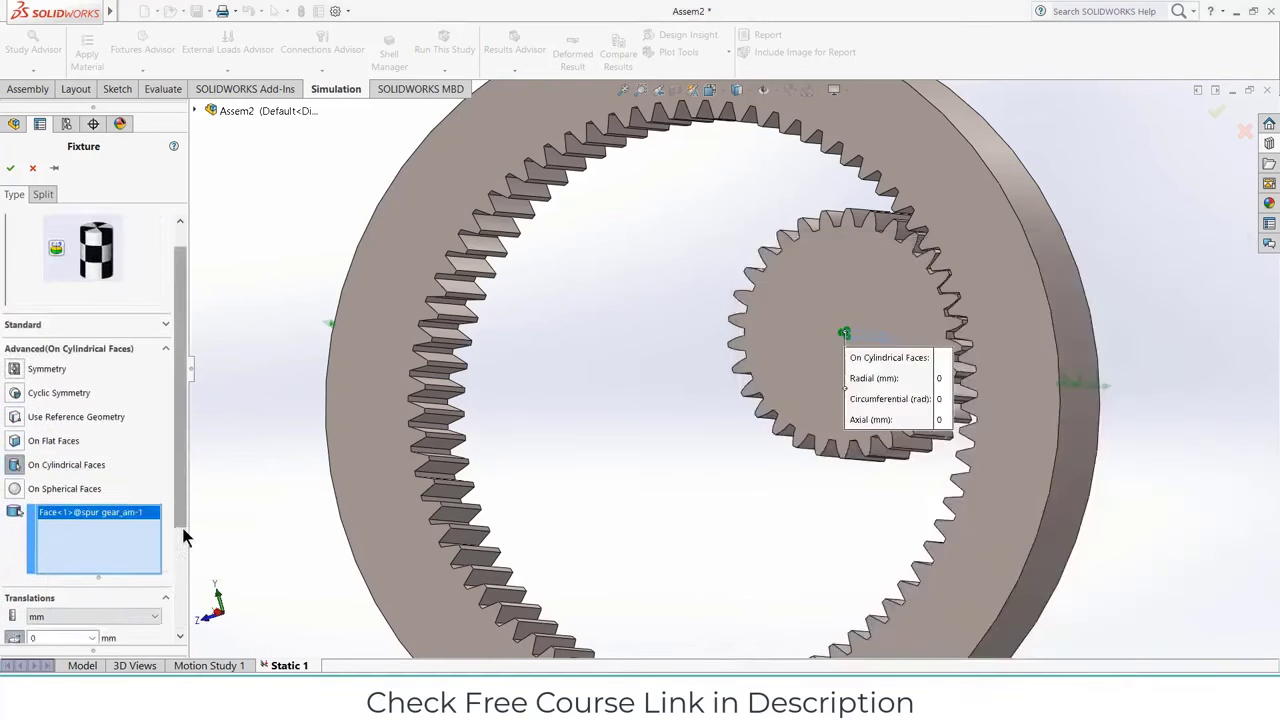
left_click(50, 541)
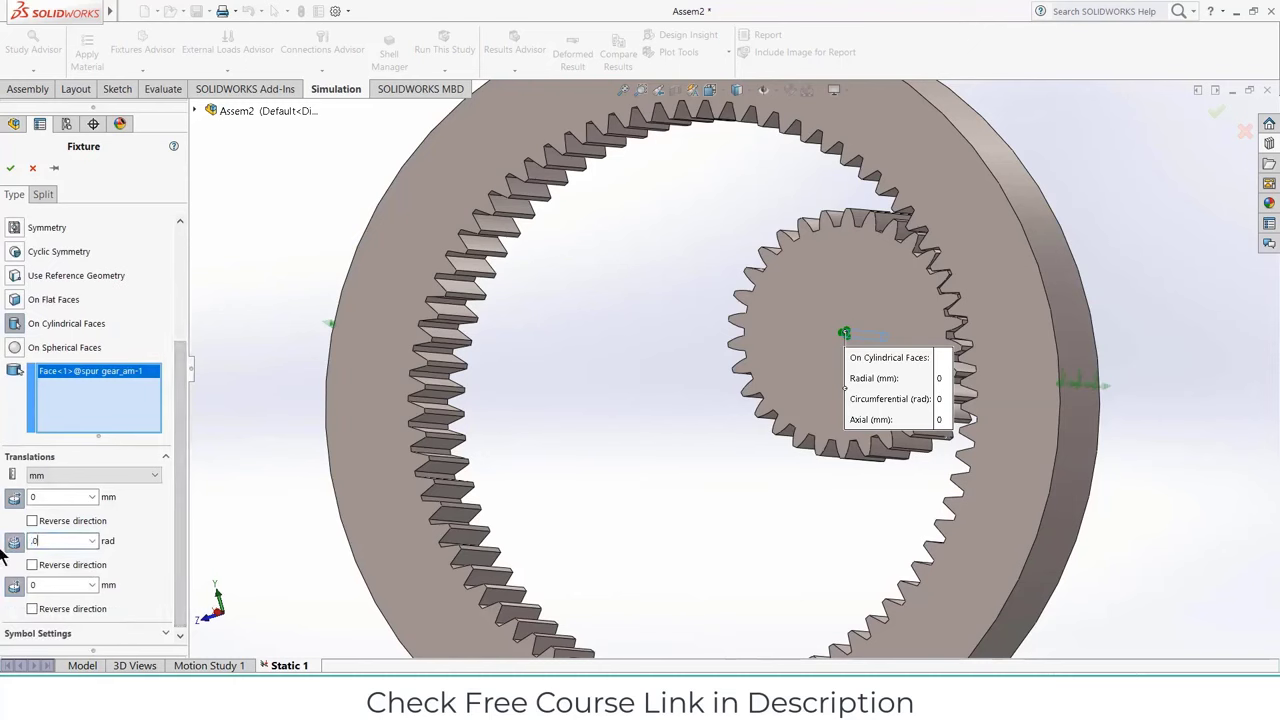
left_click(11, 169)
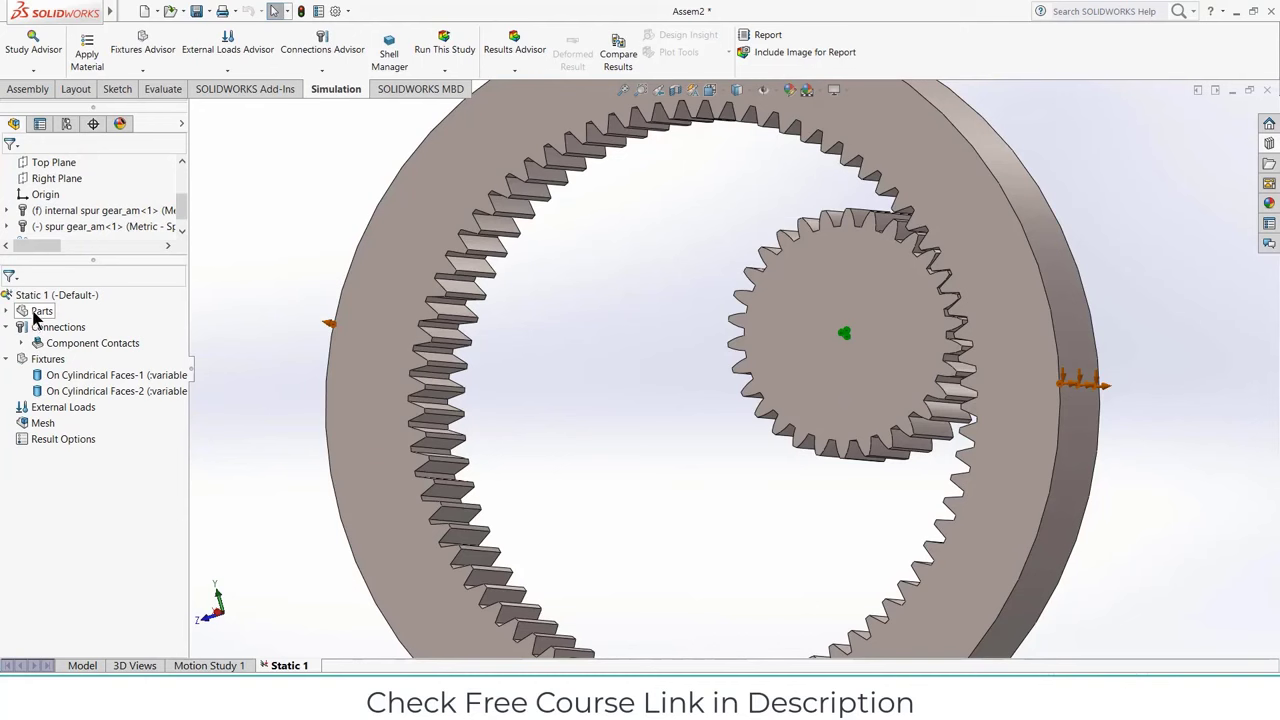
Step: Apply the favorite material Plain Carbon Steel to all parts of the study
right_click(36, 313)
mouse_move(66, 341)
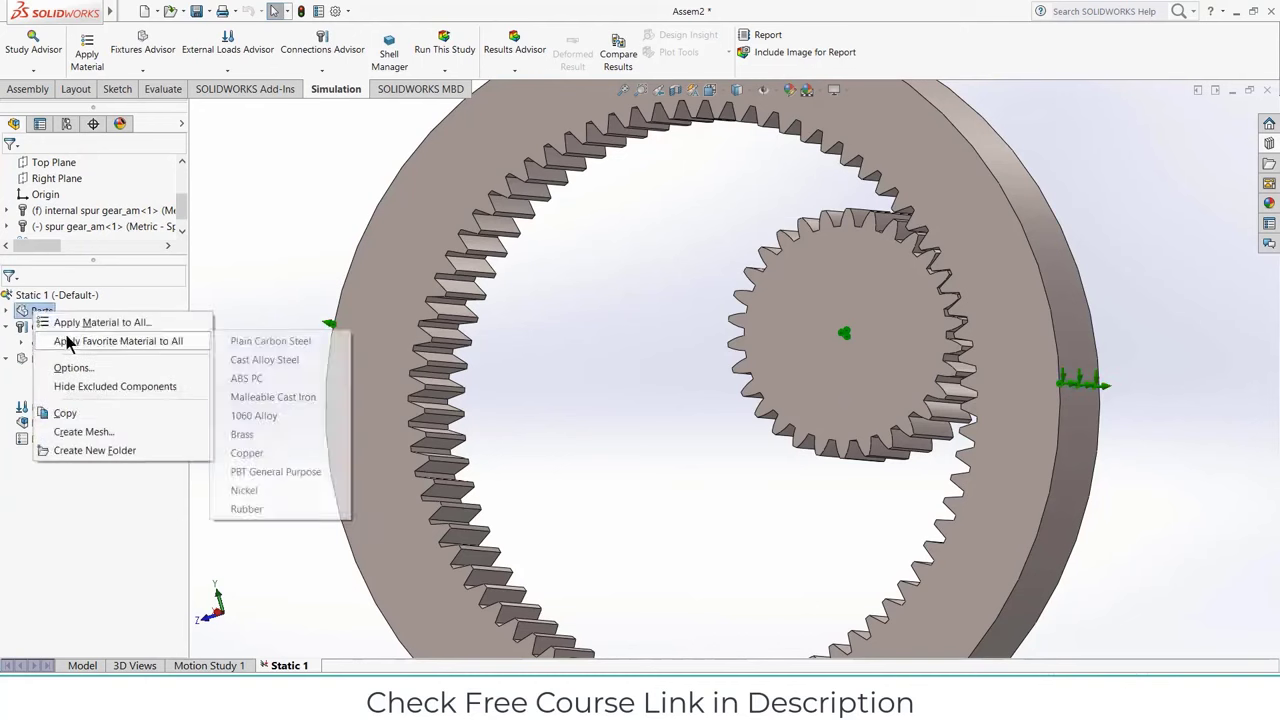
left_click(240, 343)
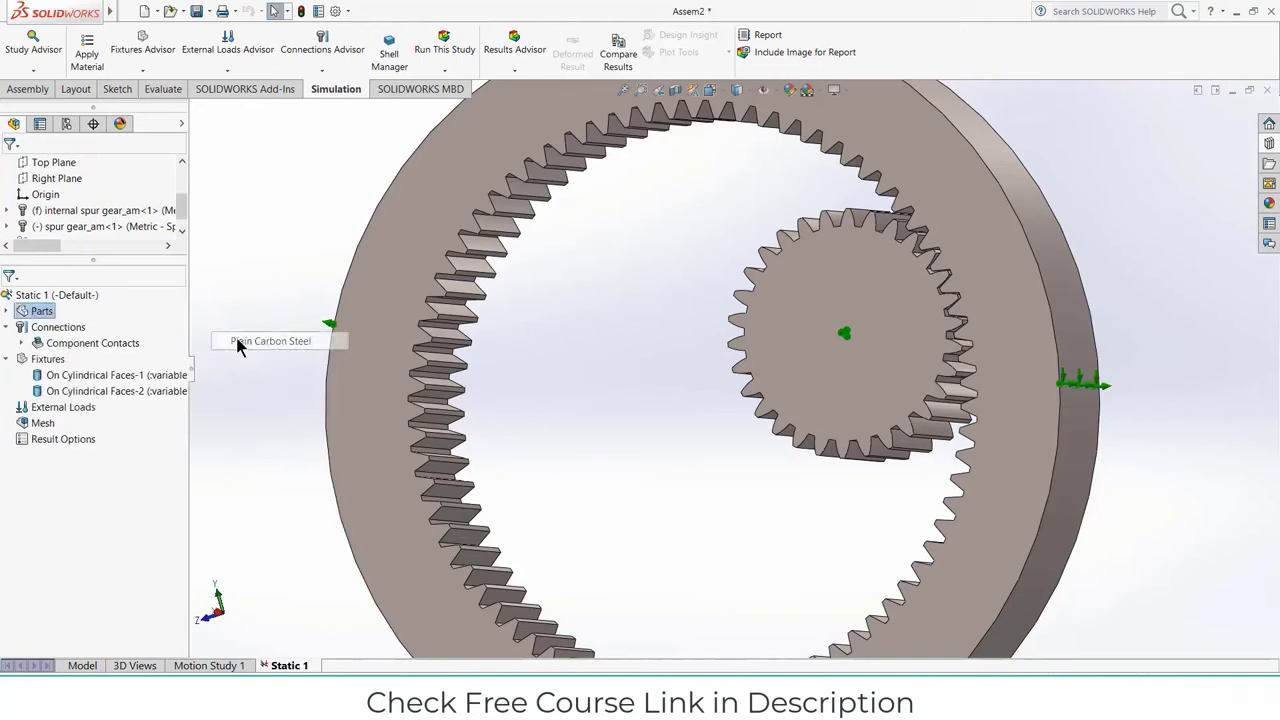
scroll(603, 403, "up", 2)
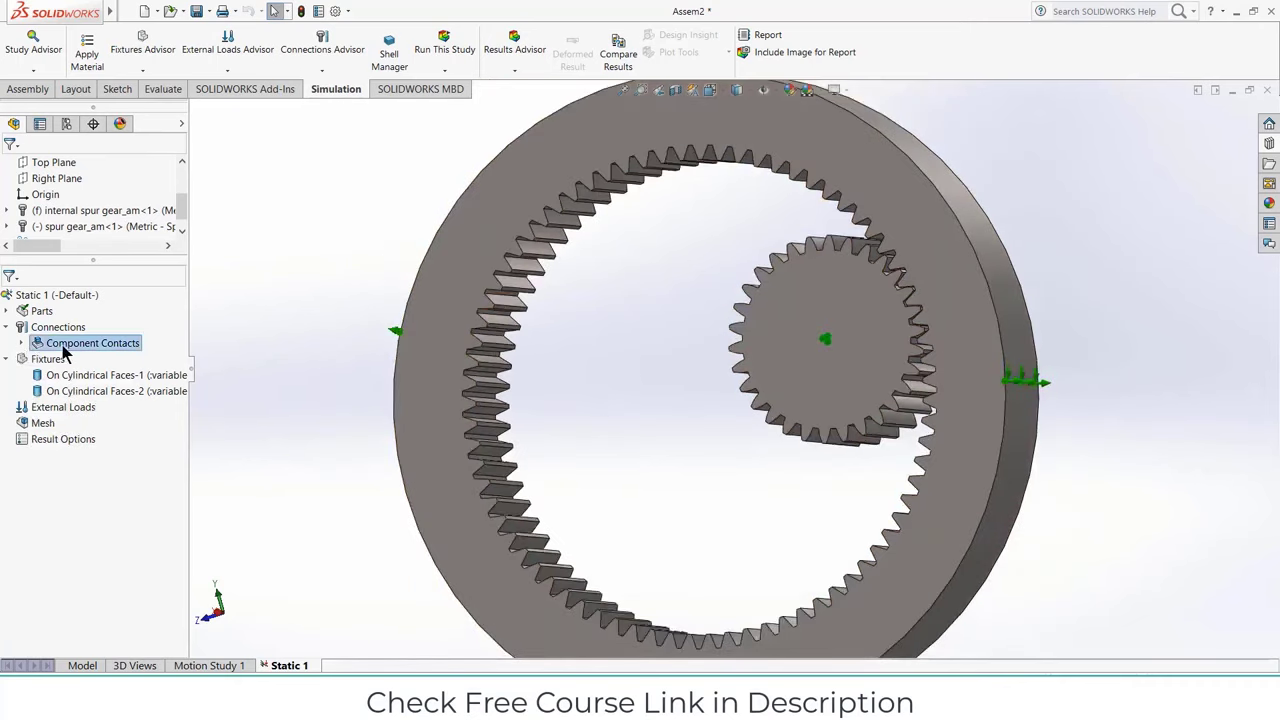
Step: Delete the bonded global contact from the study's component contacts
left_click(22, 344)
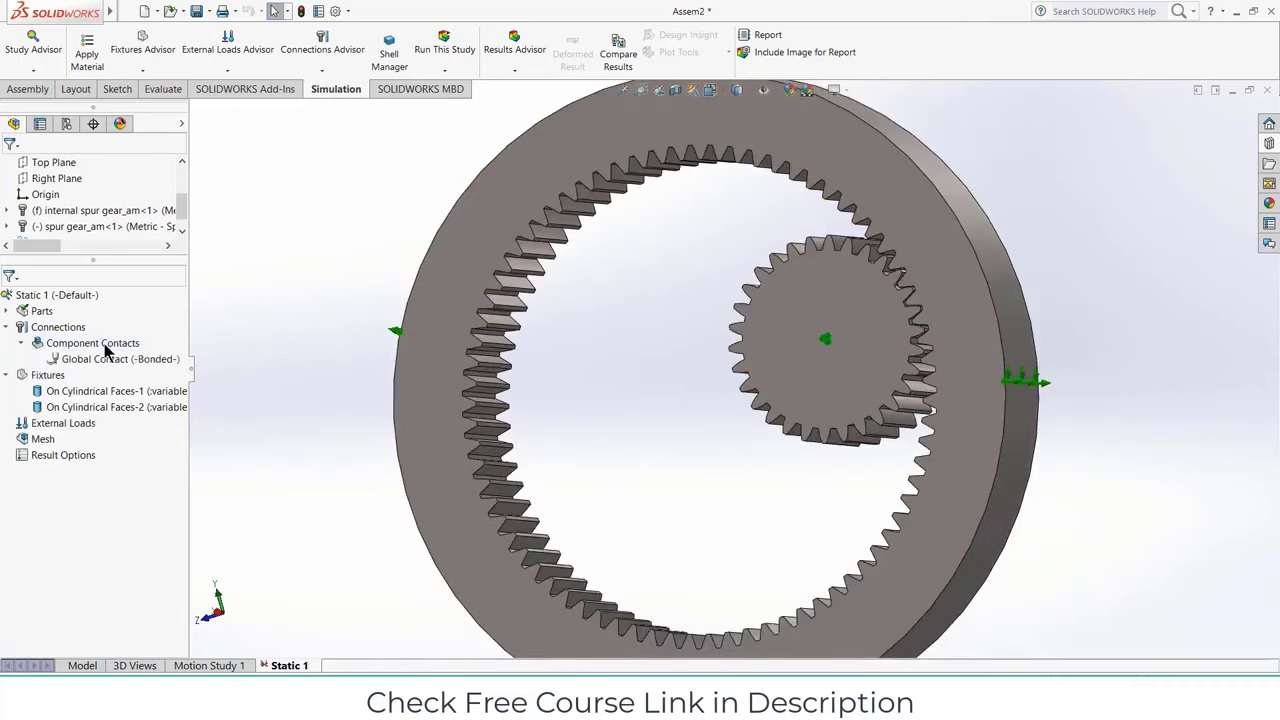
right_click(88, 345)
left_click(72, 358)
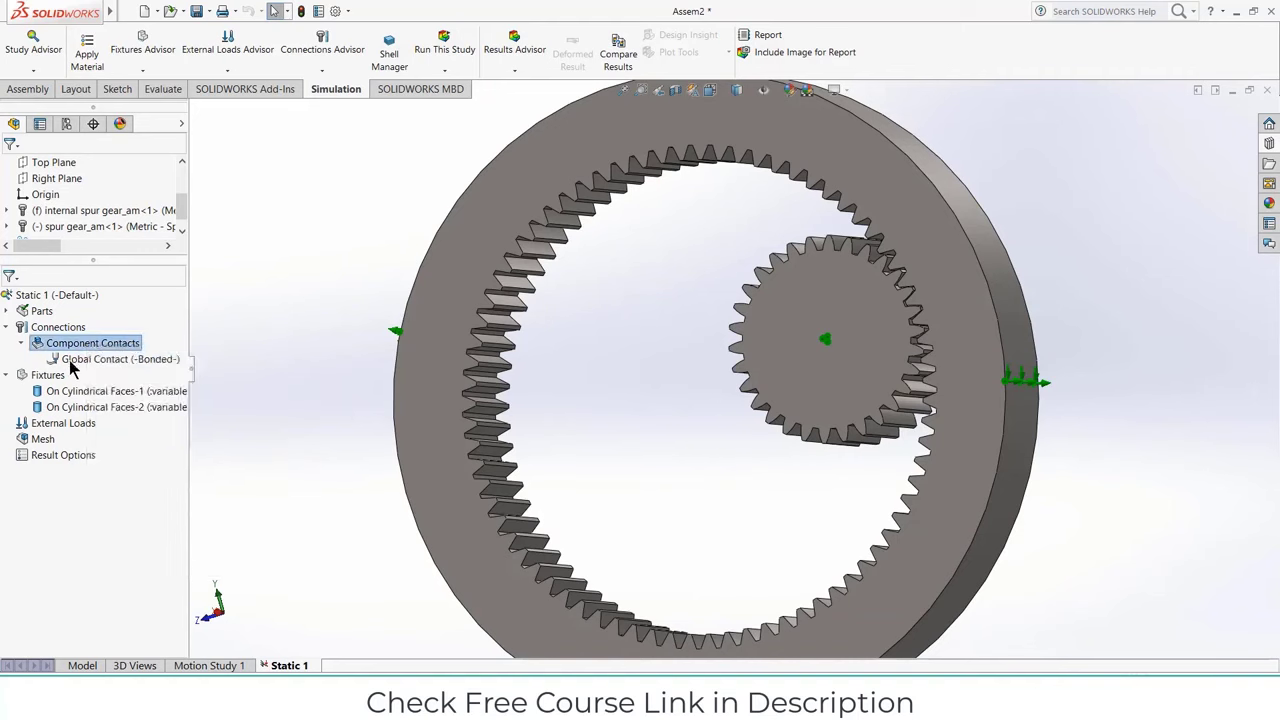
right_click(70, 360)
left_click(100, 425)
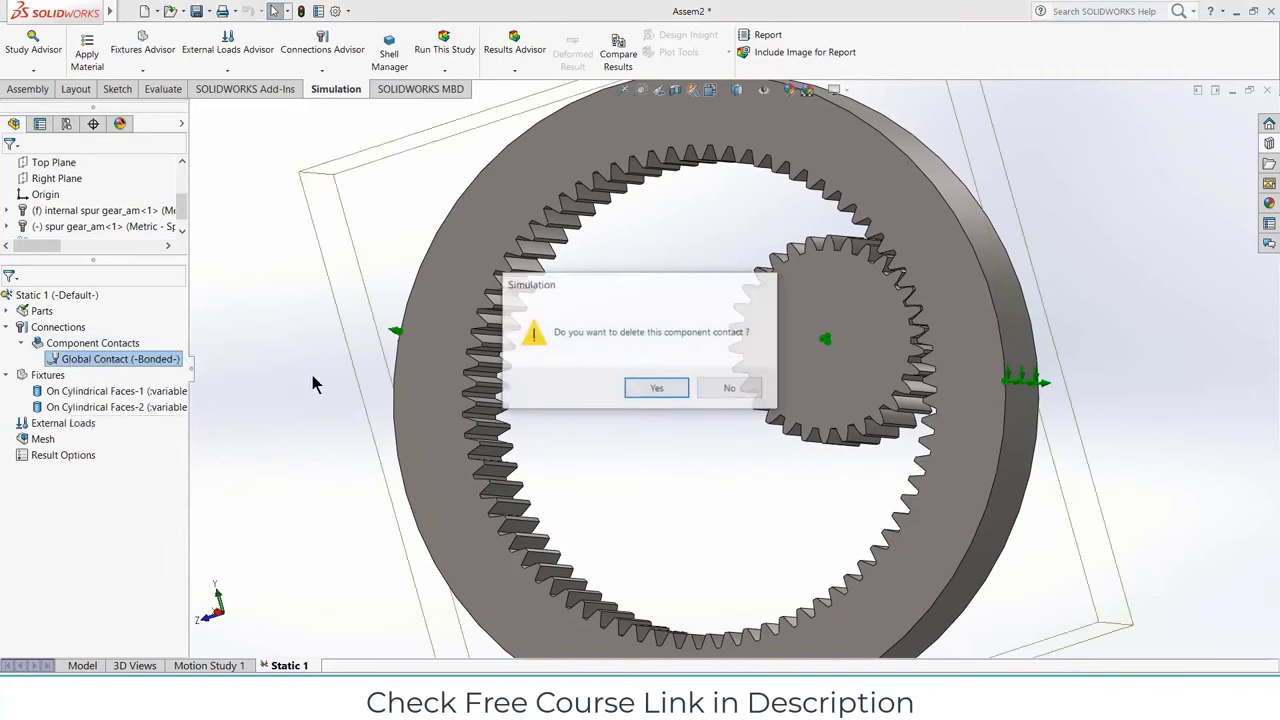
left_click(656, 389)
right_click(47, 335)
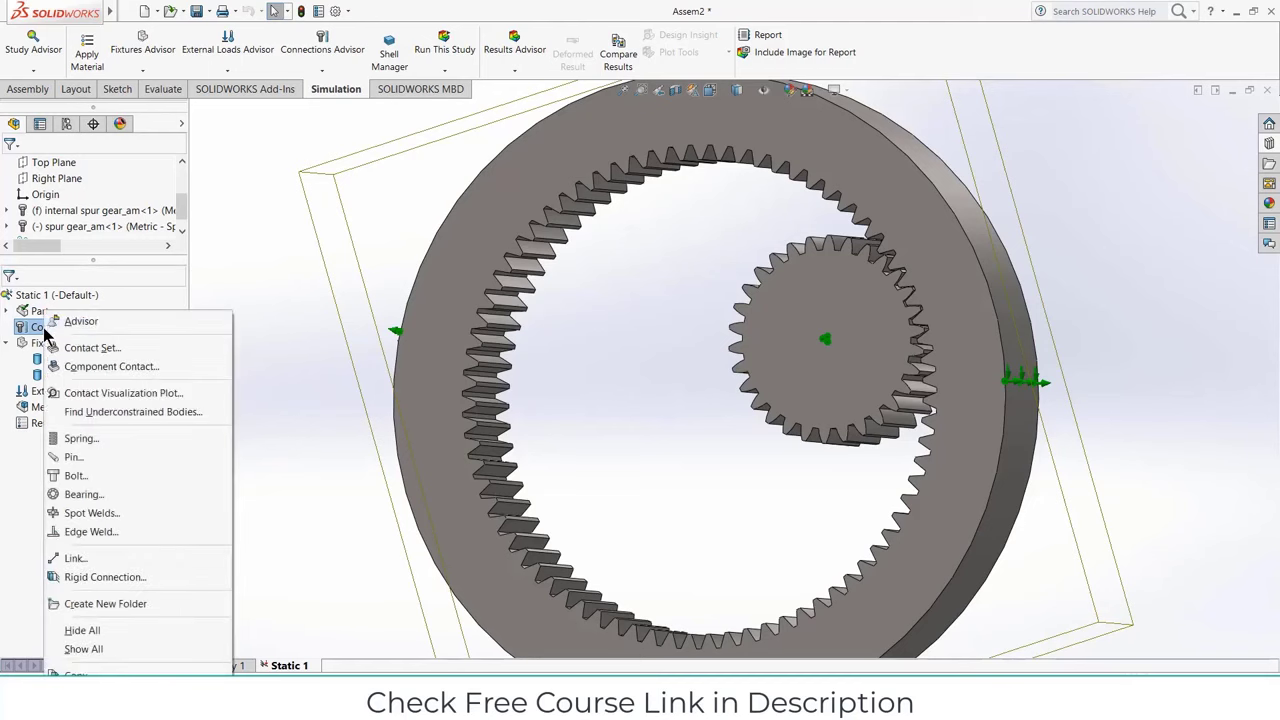
left_click(92, 348)
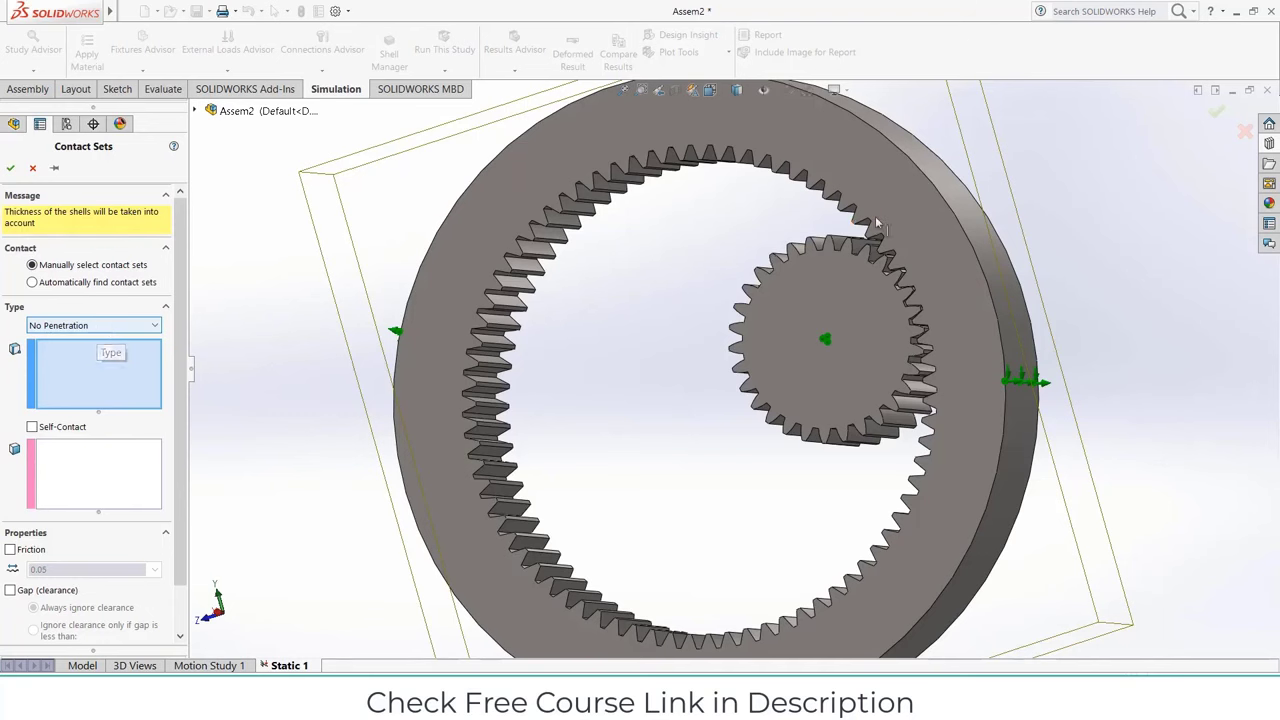
left_click(970, 300)
left_click(108, 425)
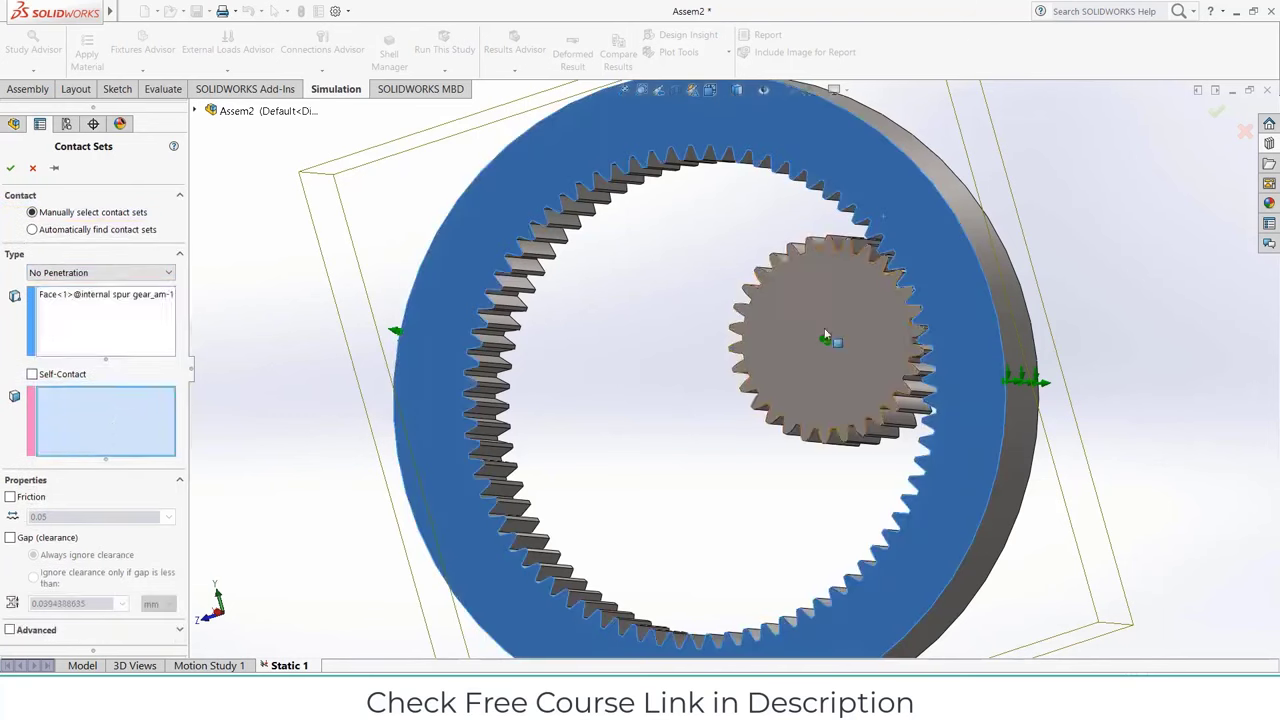
left_click(825, 332)
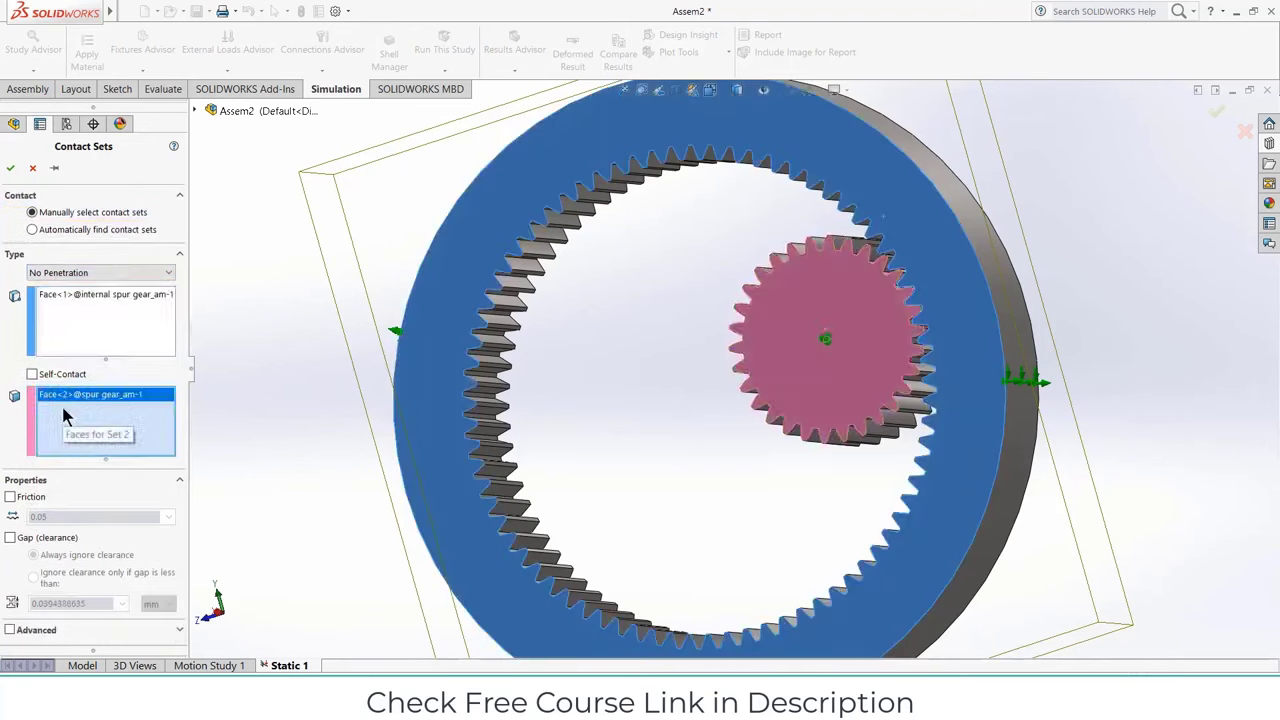
right_click(80, 318)
left_click(82, 317)
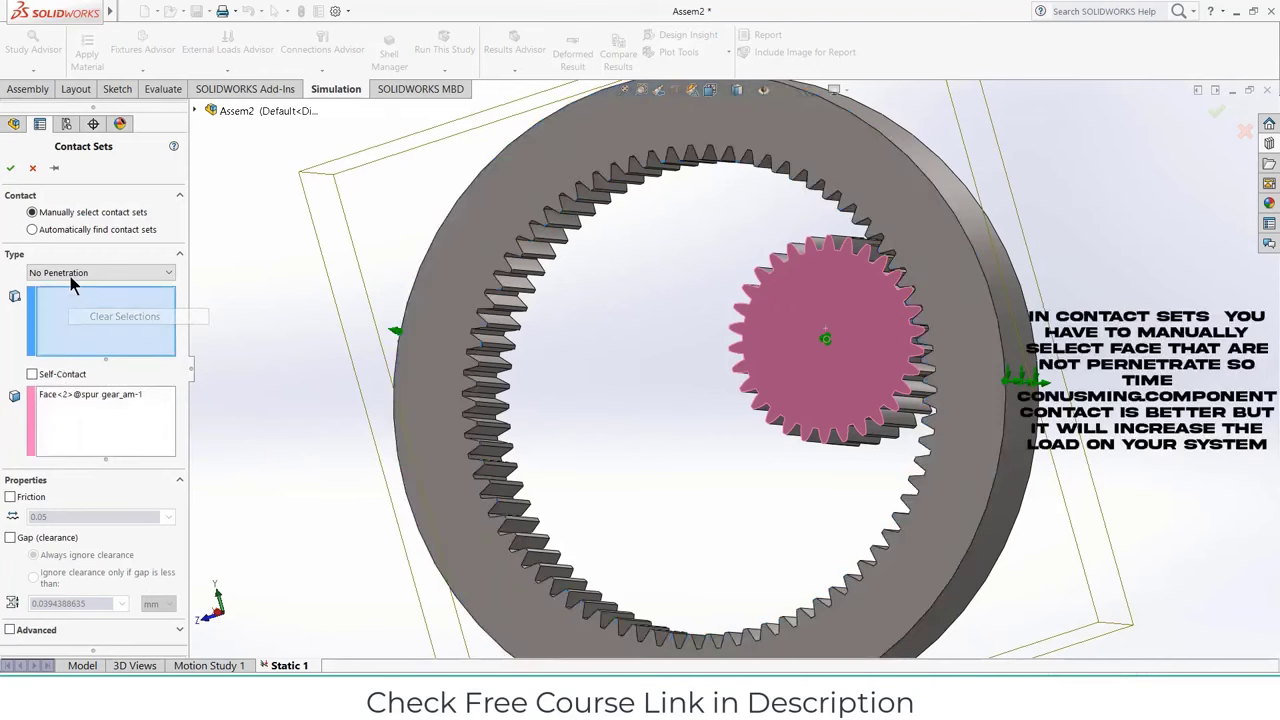
left_click(32, 168)
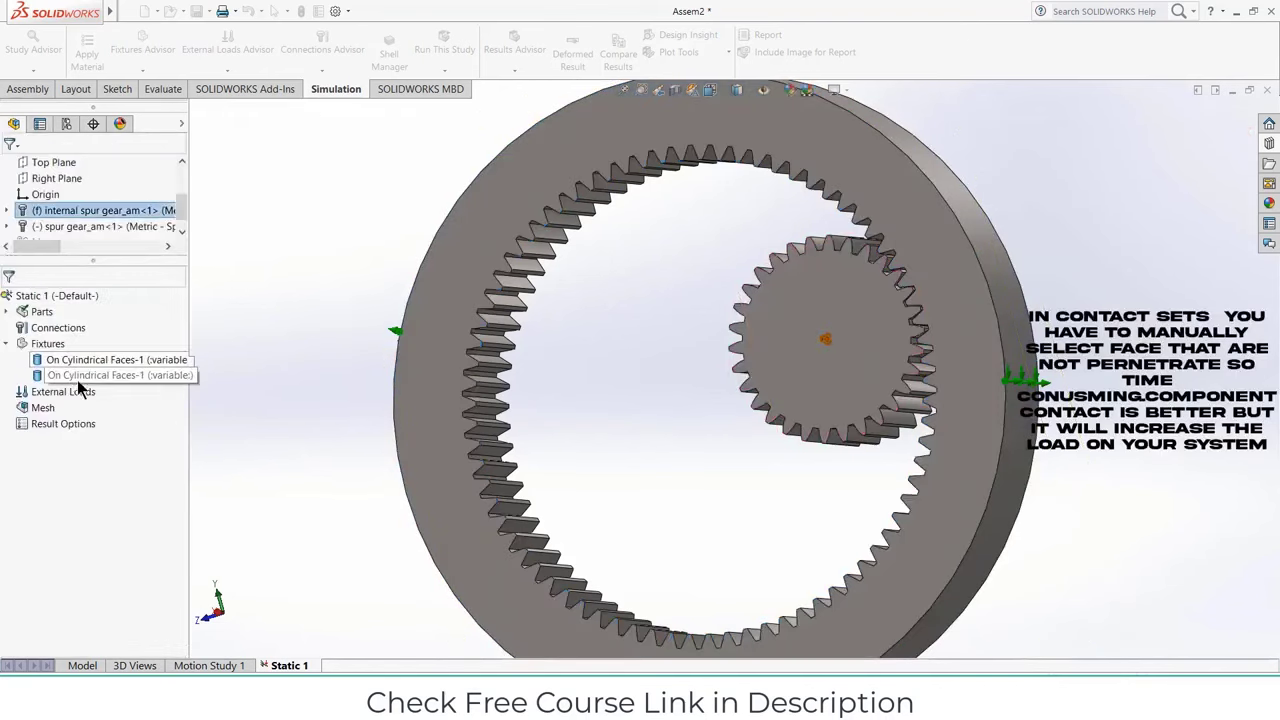
Step: Add a No Penetration component contact between the spur gear and the internal ring gear, with a friction coefficient of 0.05
right_click(47, 328)
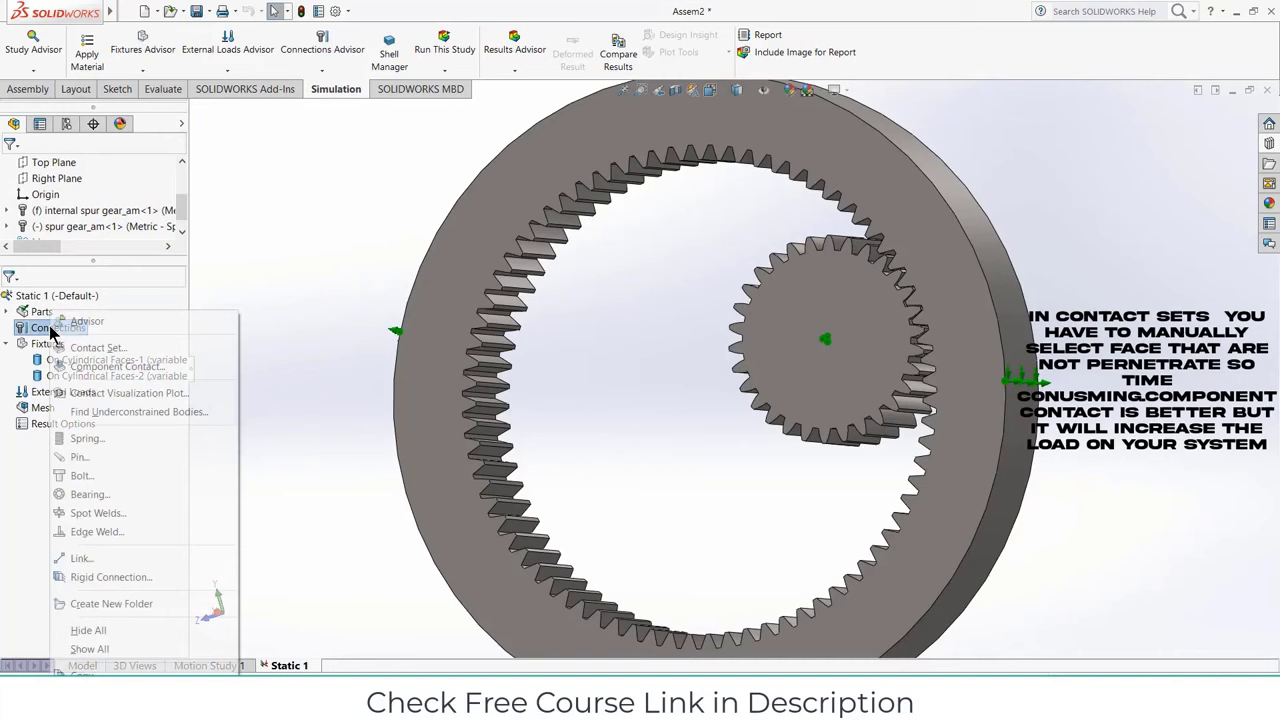
left_click(89, 366)
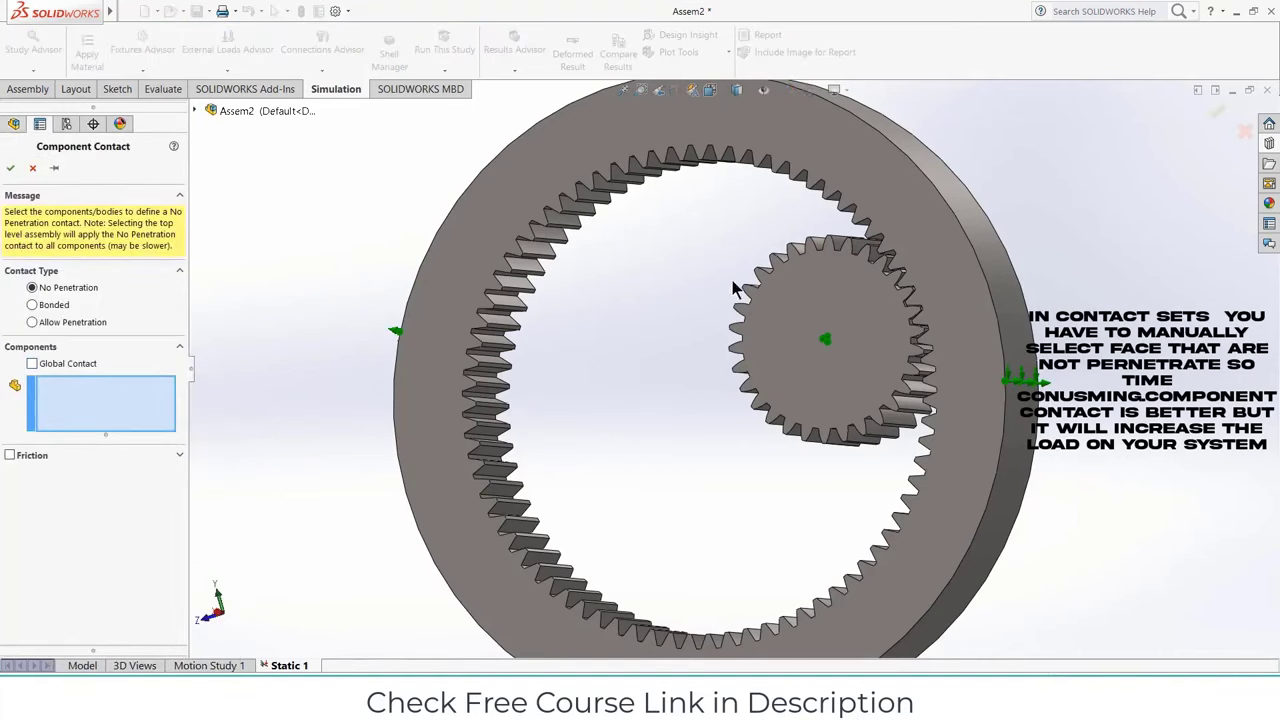
left_click(830, 288)
left_click(910, 209)
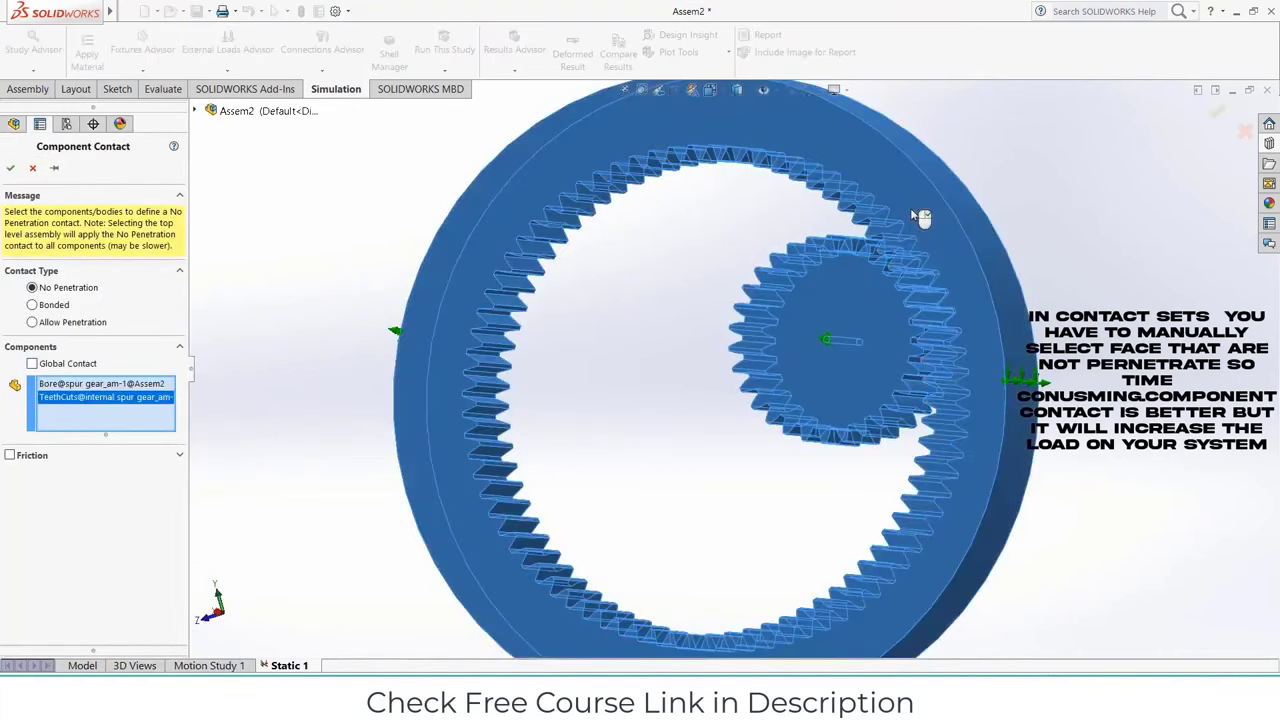
left_click(9, 456)
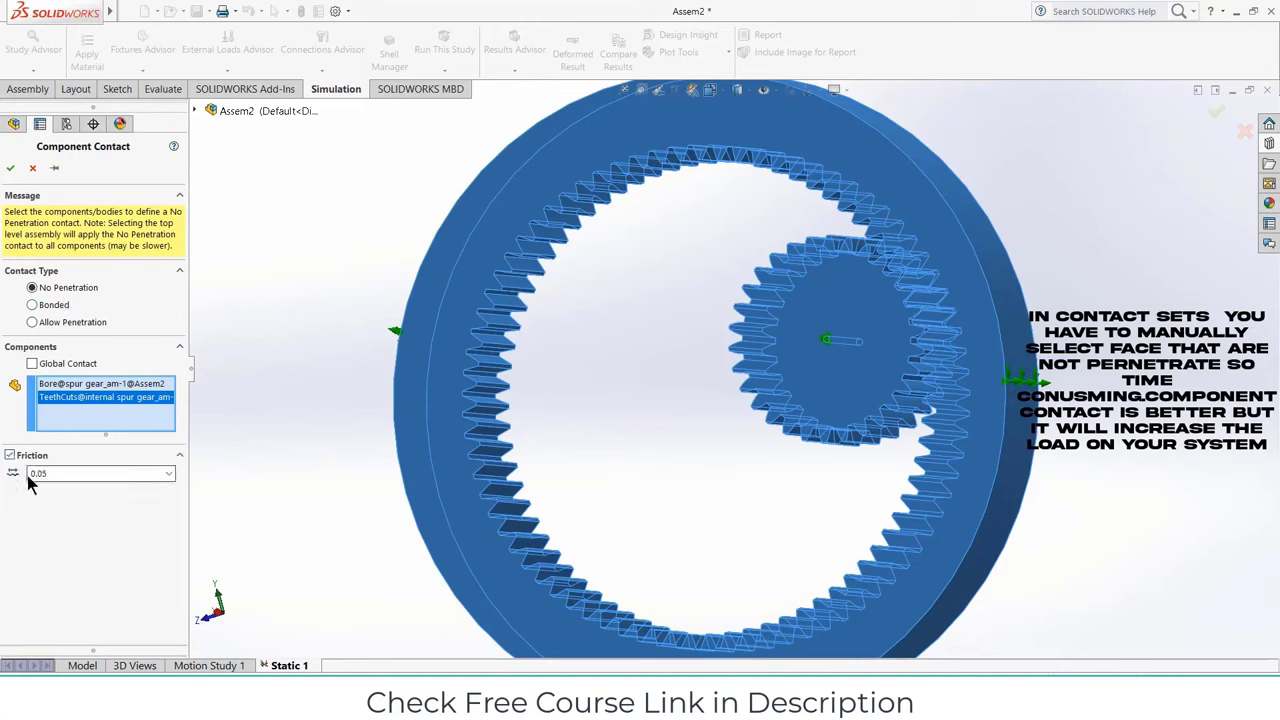
left_click(9, 169)
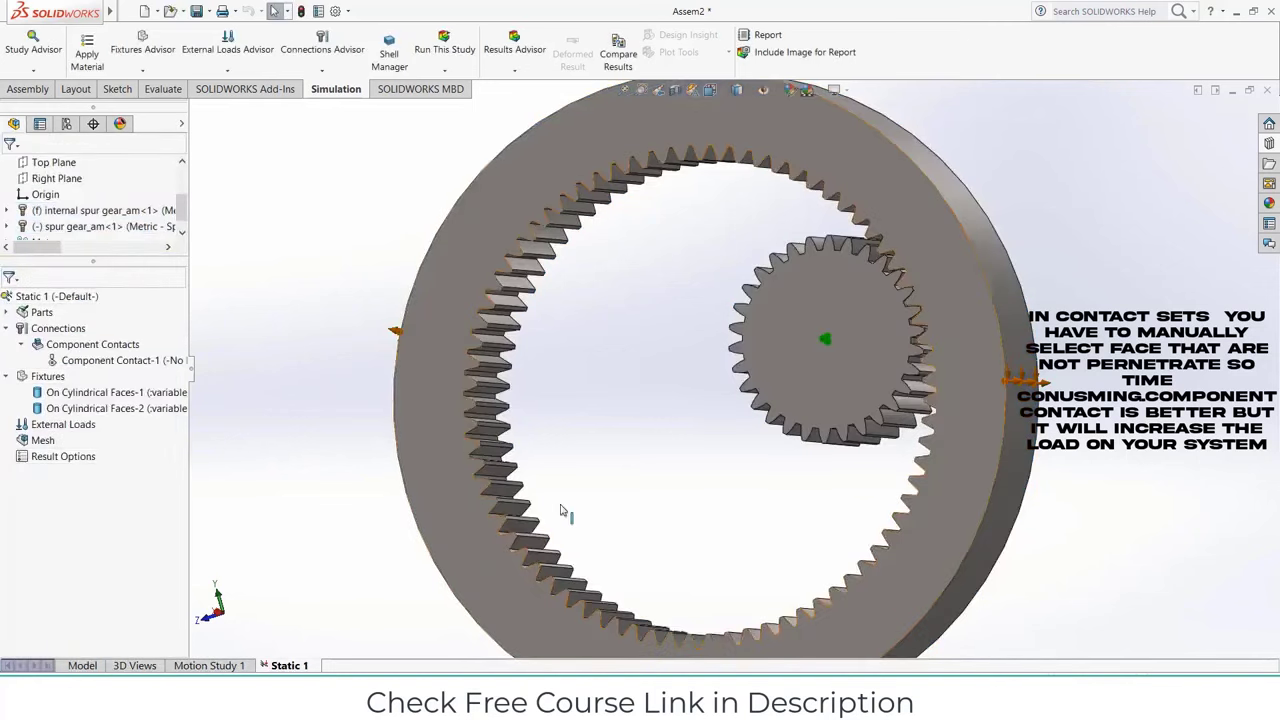
Step: Turn the gear face normal to the view, run the static study and expand the solver status details
key("ctrl+4")
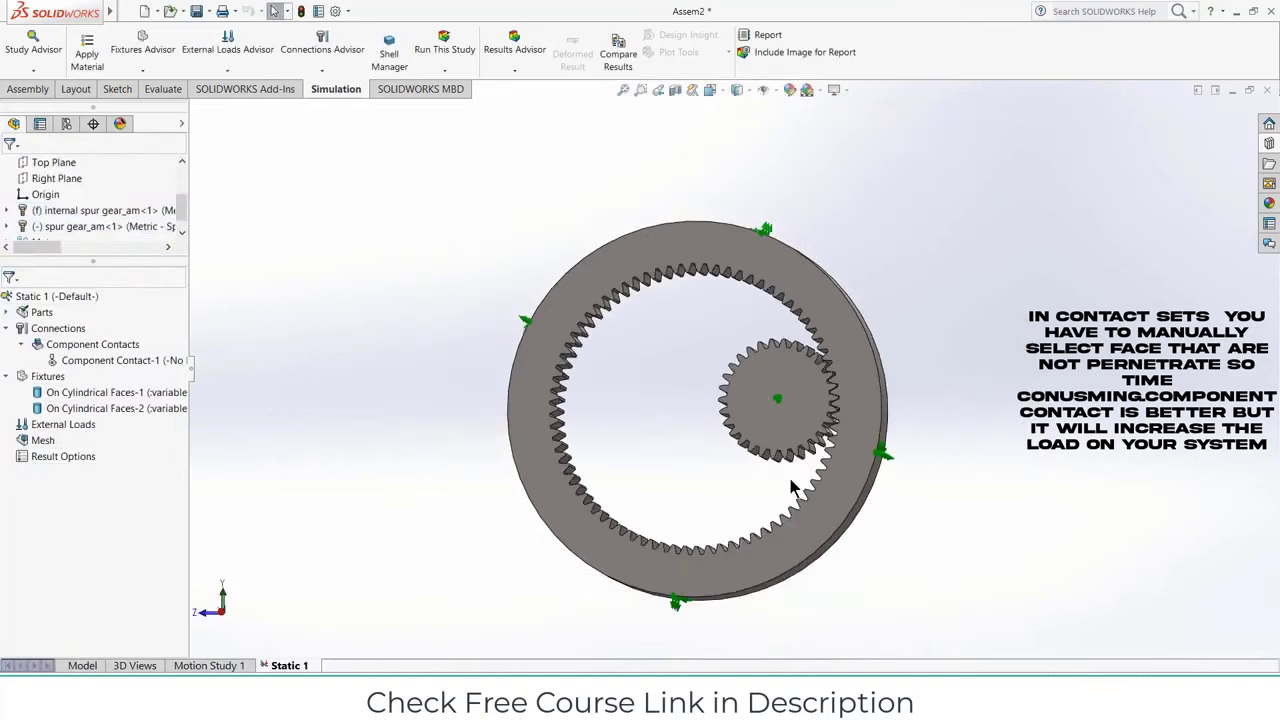
left_click(760, 390)
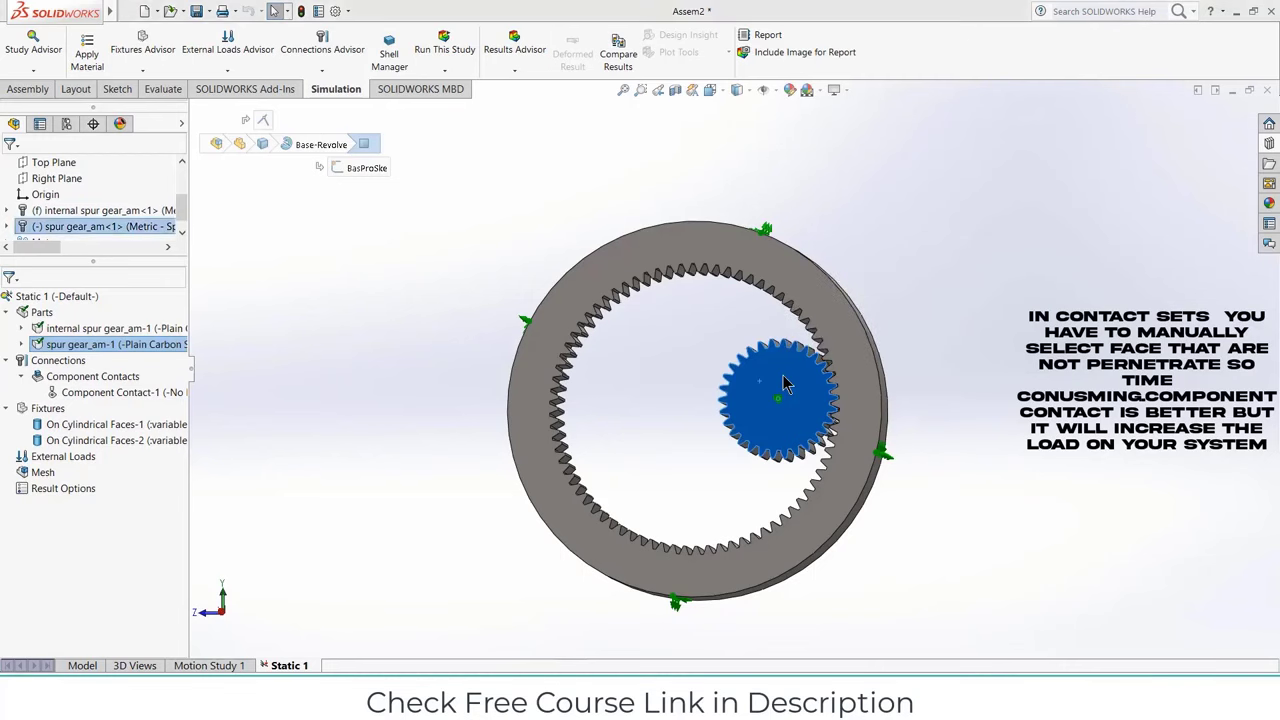
key("ctrl+4")
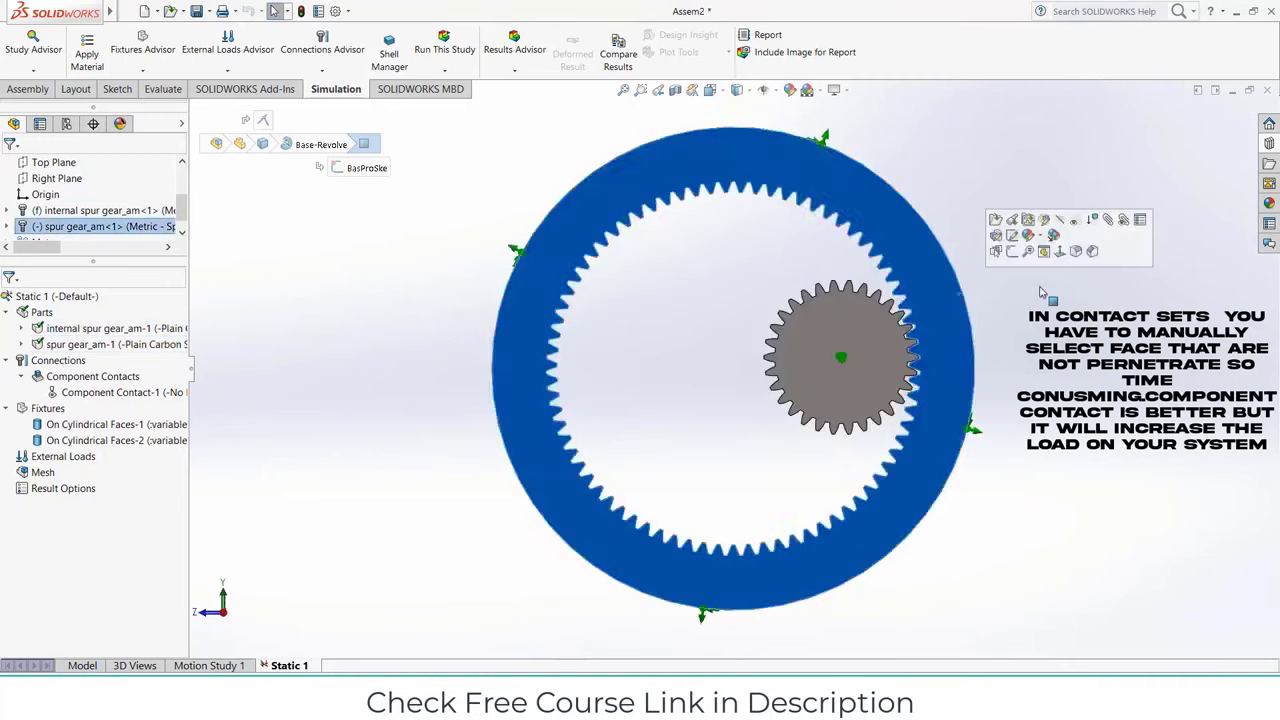
left_click(1030, 228)
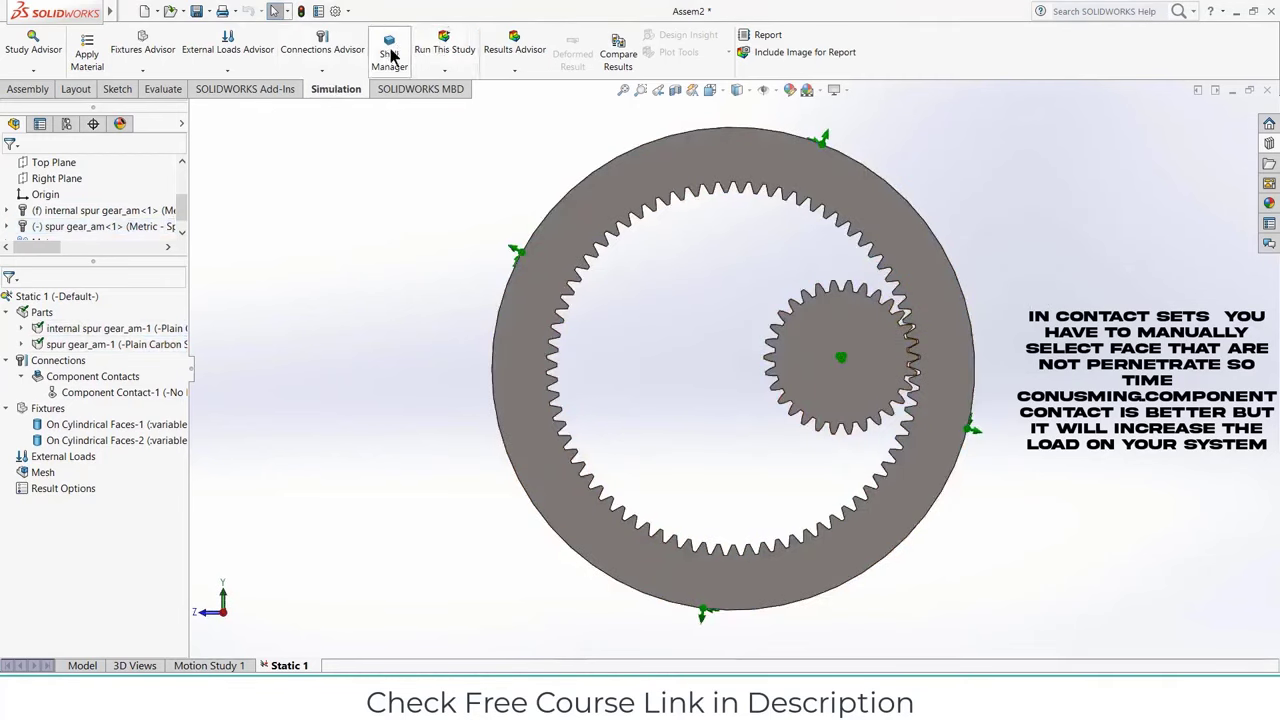
left_click(444, 45)
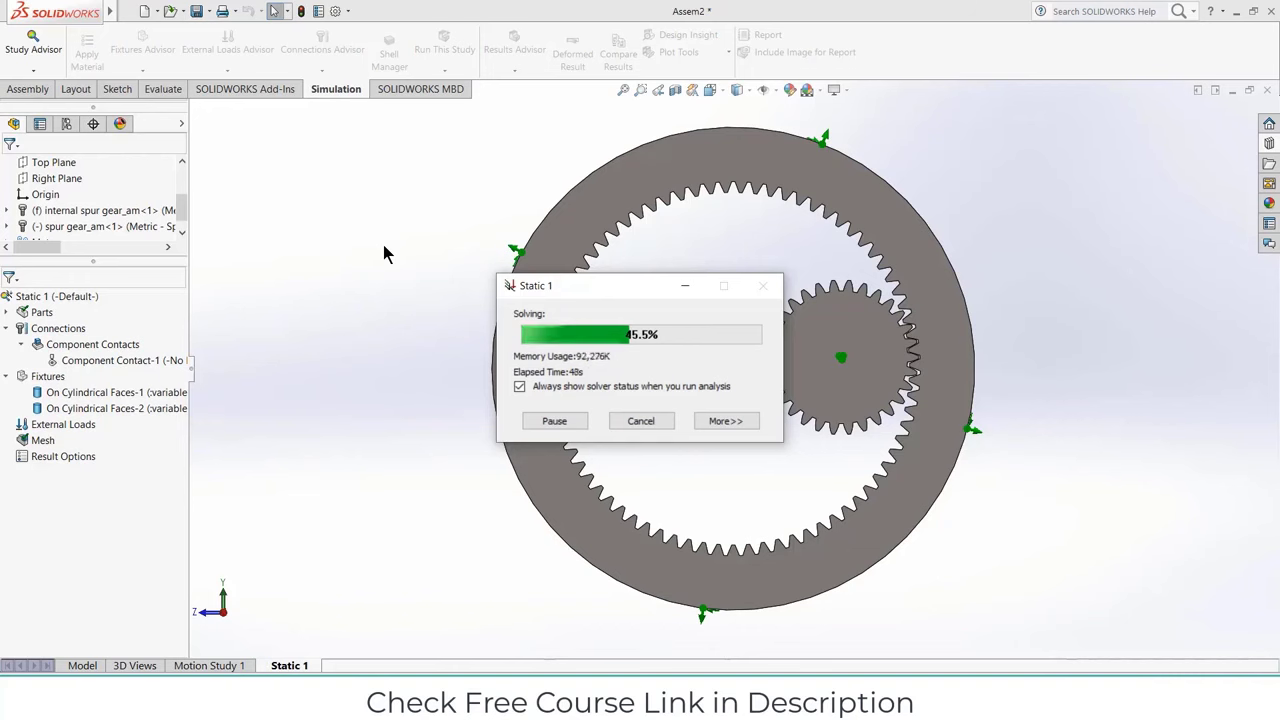
left_click(725, 421)
left_click_drag(640, 287, 607, 104)
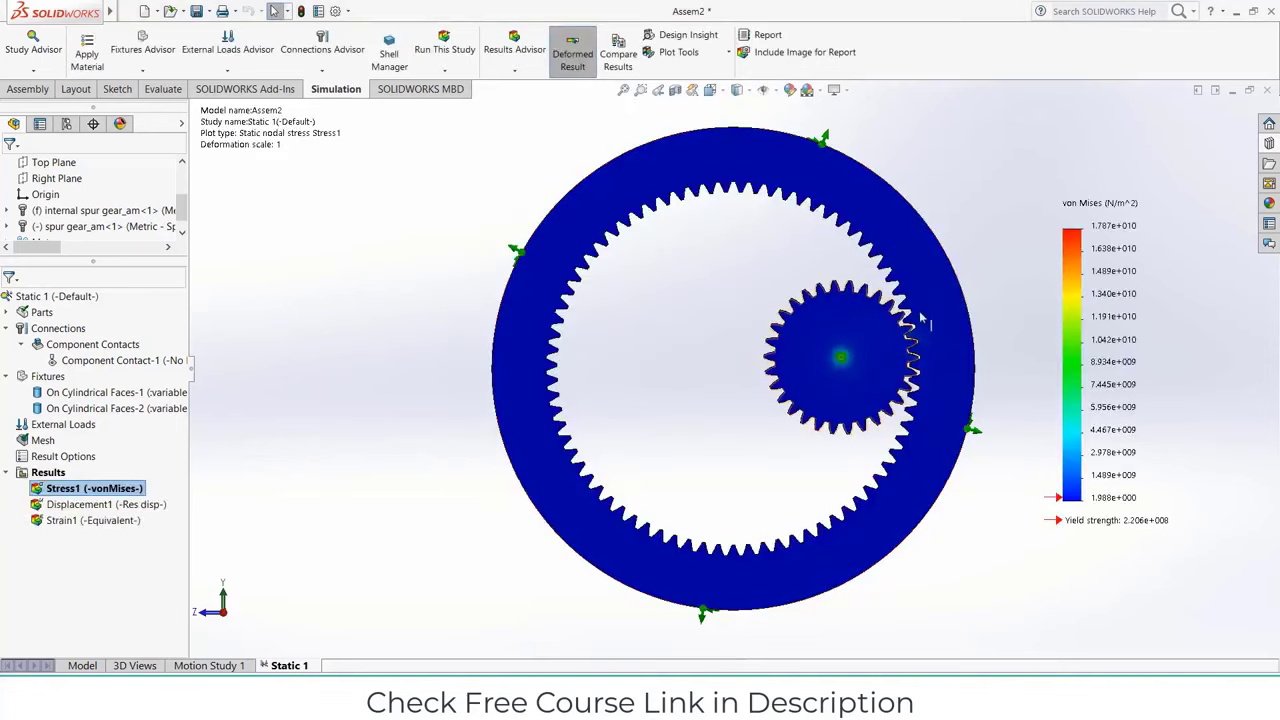
Step: Inspect the stress at the spur gear, then show the resultant displacement plot and examine the meshing teeth up close
scroll(915, 345, "down", 3)
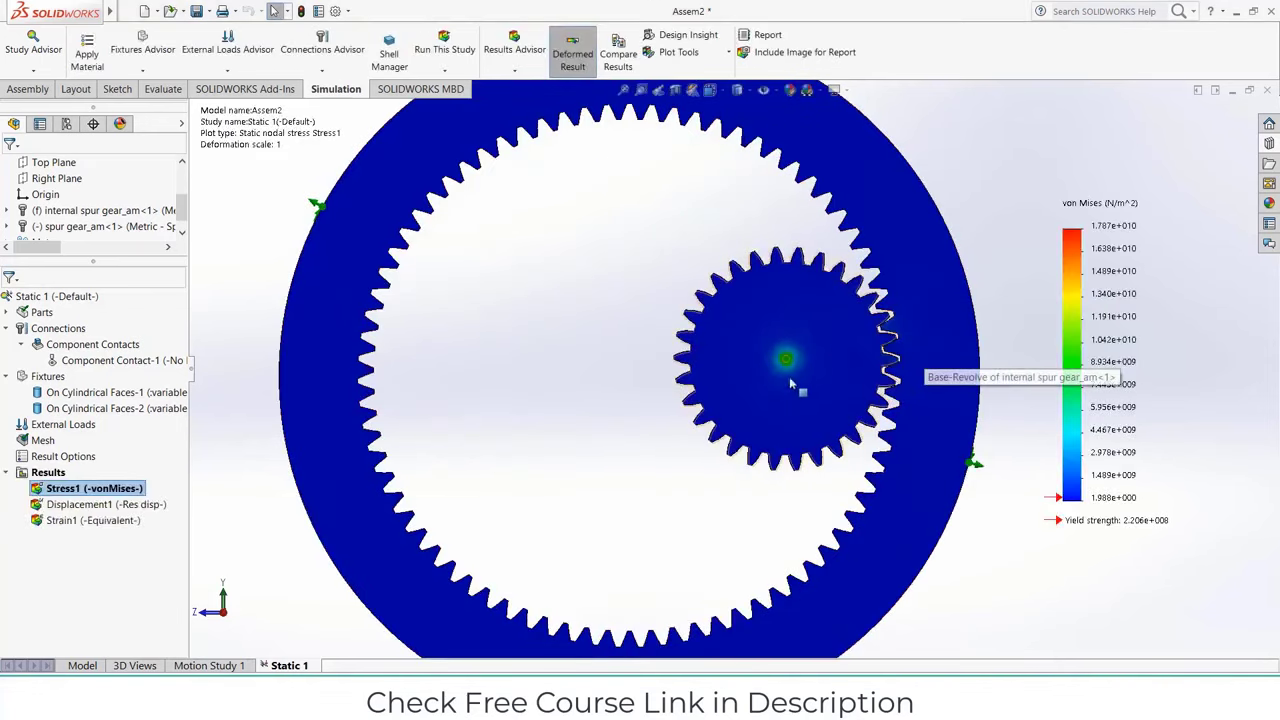
left_click(790, 383)
right_click(85, 543)
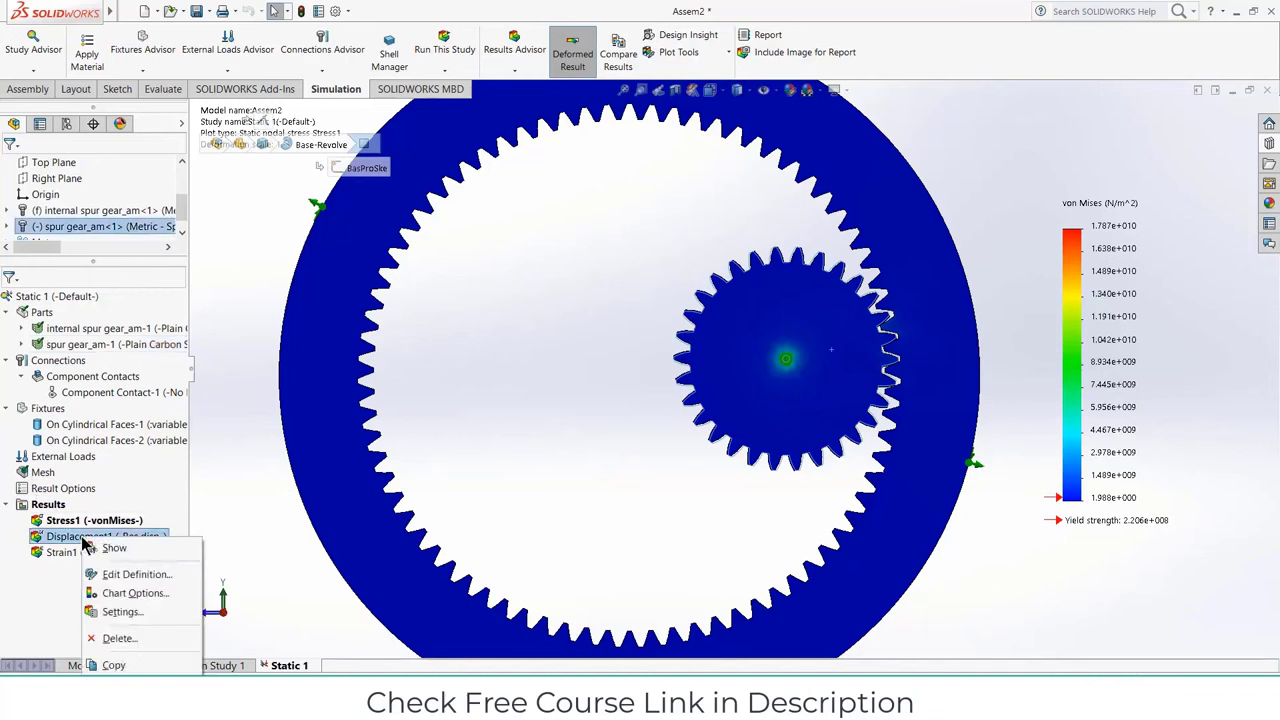
left_click(104, 550)
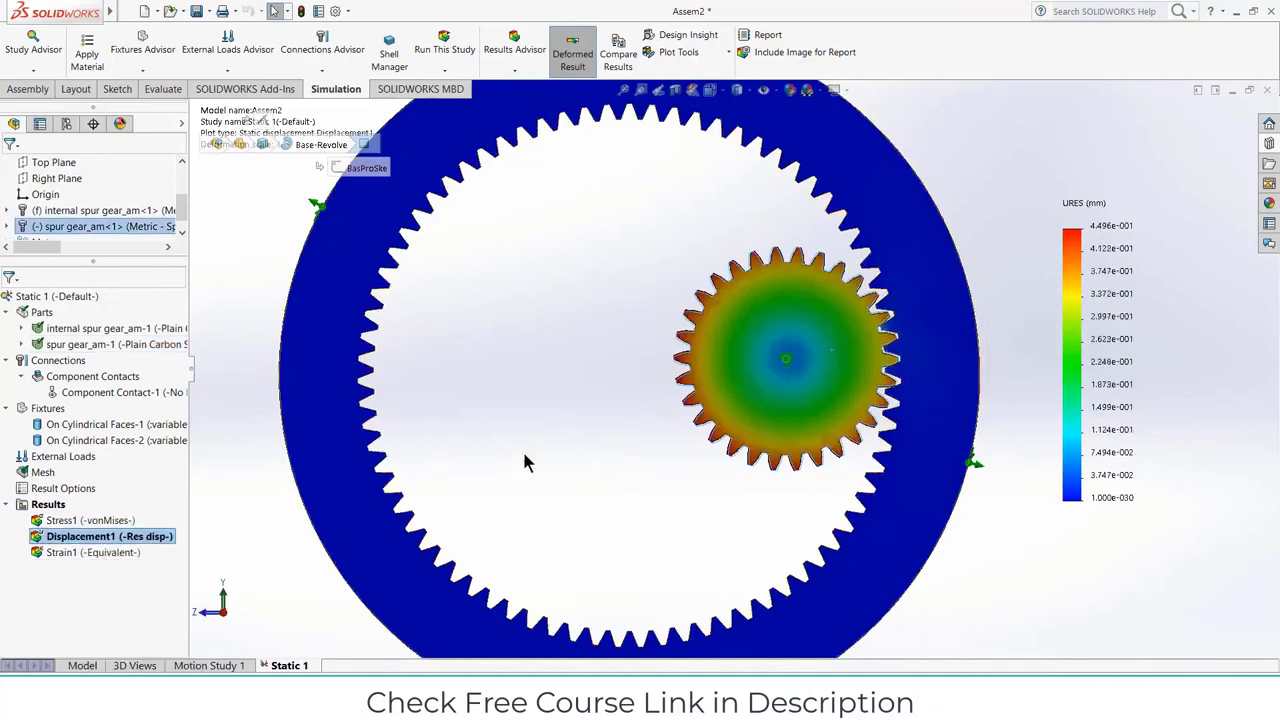
scroll(857, 358, "down", 3)
scroll(856, 356, "down", 3)
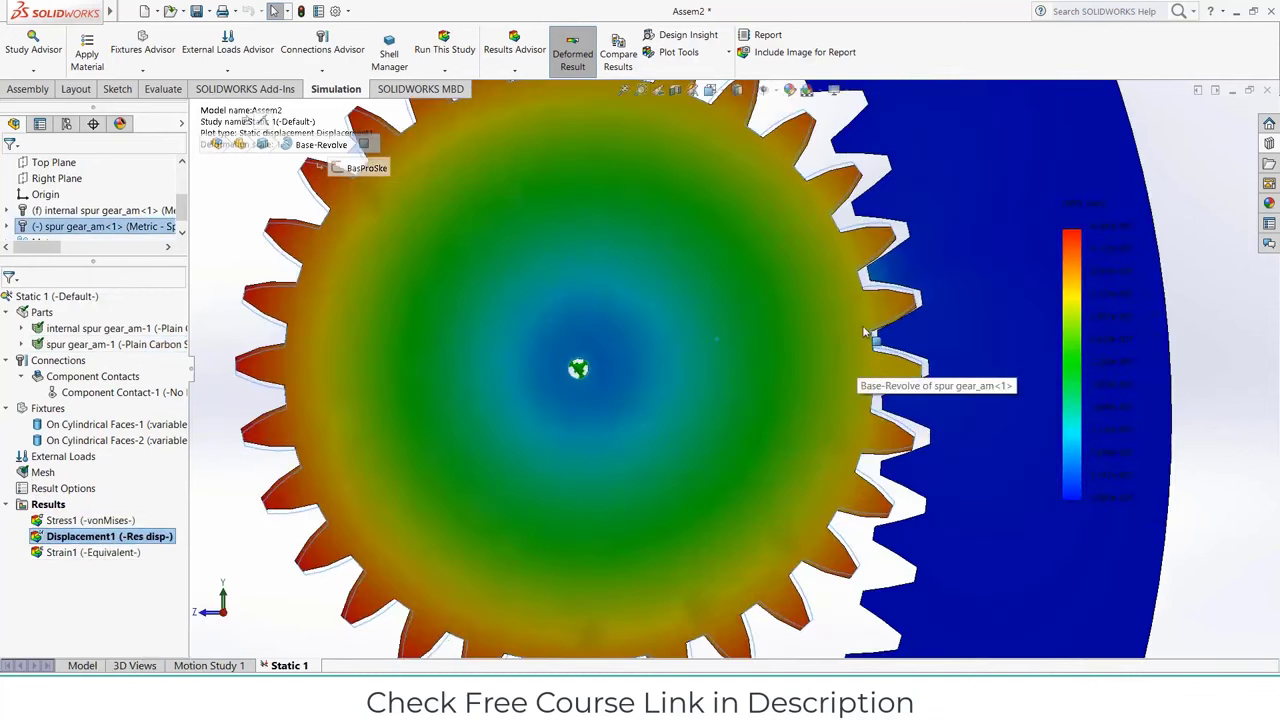
scroll(762, 342, "down", 2)
scroll(766, 343, "up", 5)
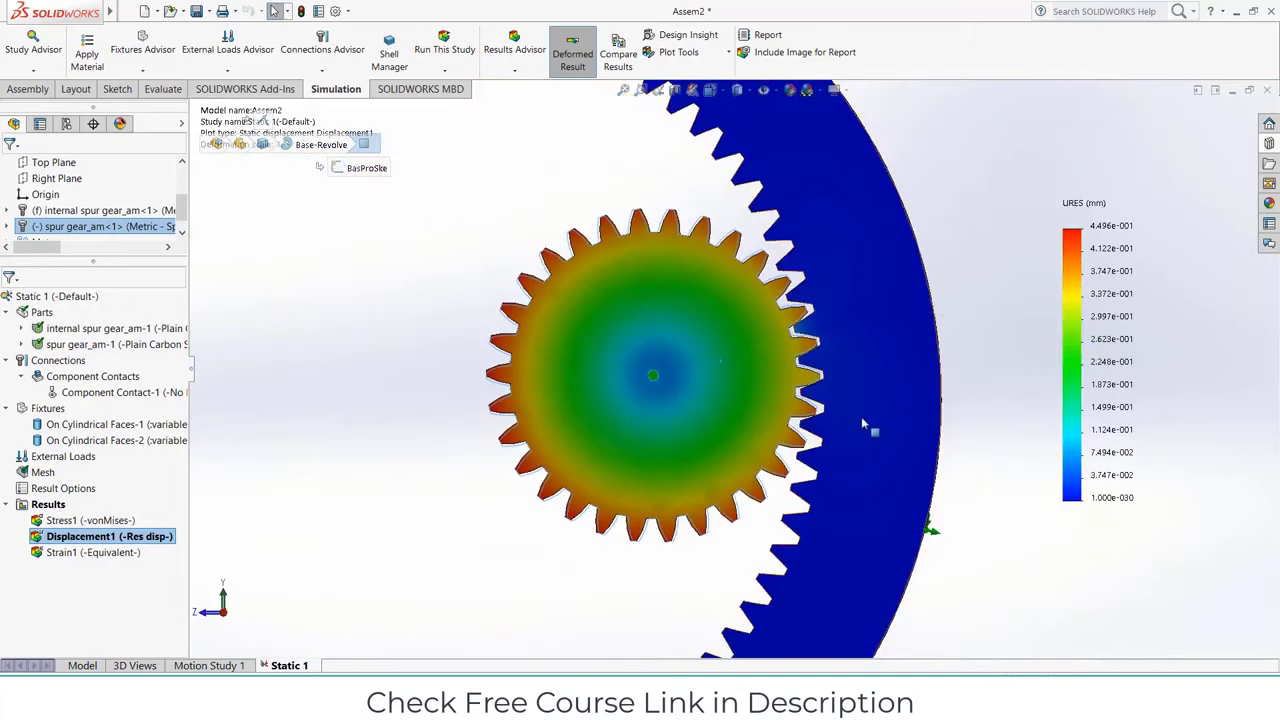
scroll(771, 300, "down", 4)
scroll(970, 220, "up", 6)
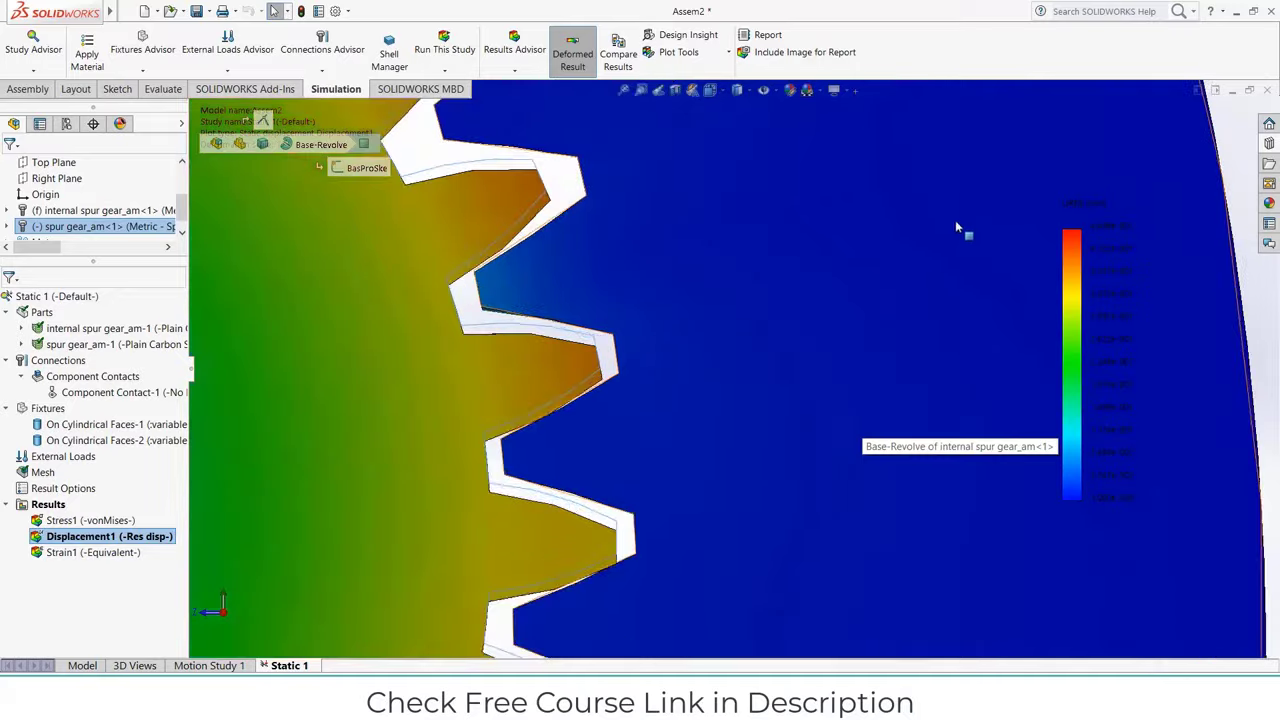
Step: Examine the displacement at the tooth contact between the spur gear and the ring gear from several oblique angles
middle_click_drag(810, 266, 848, 270)
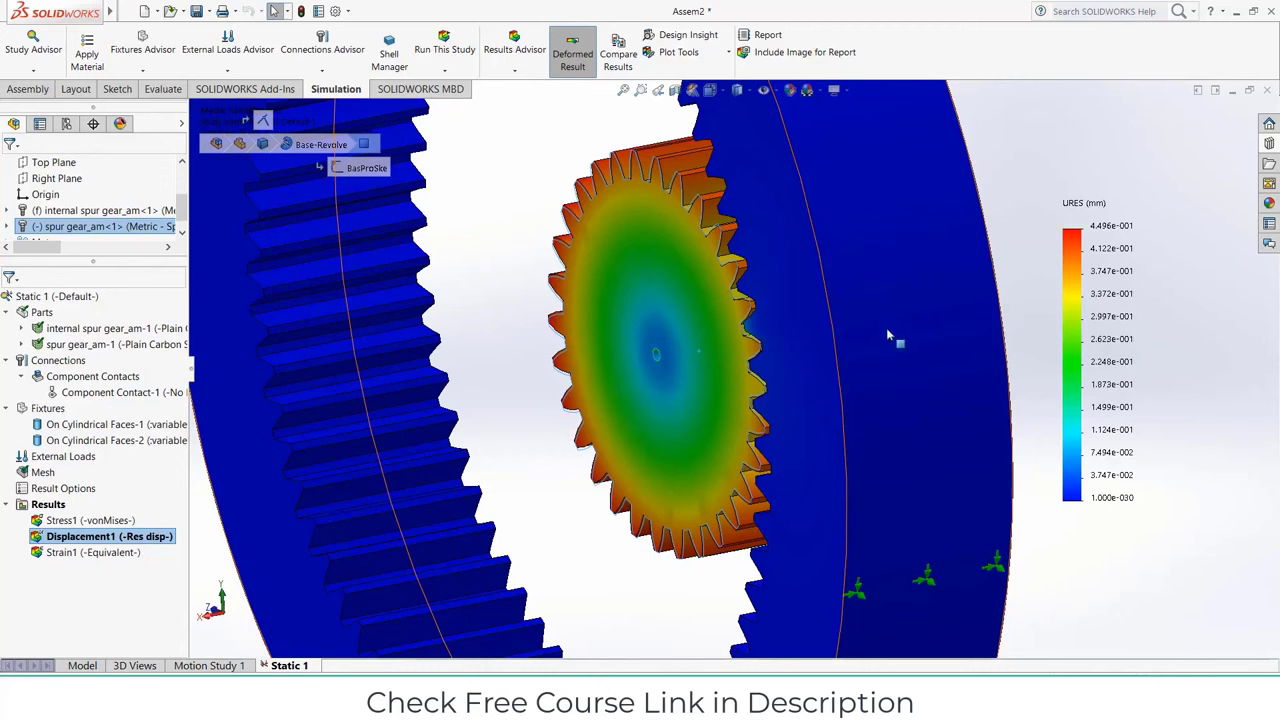
middle_click_drag(771, 337, 760, 305)
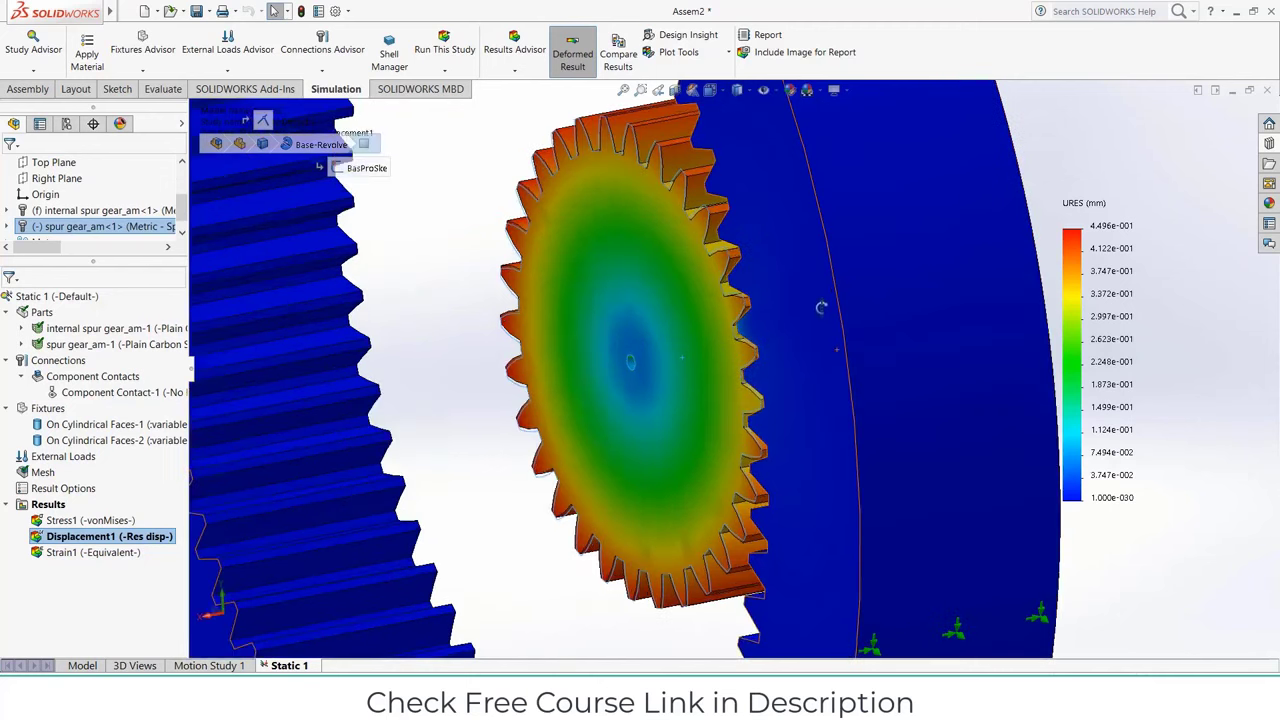
scroll(760, 303, "down", 3)
scroll(760, 303, "down", 1)
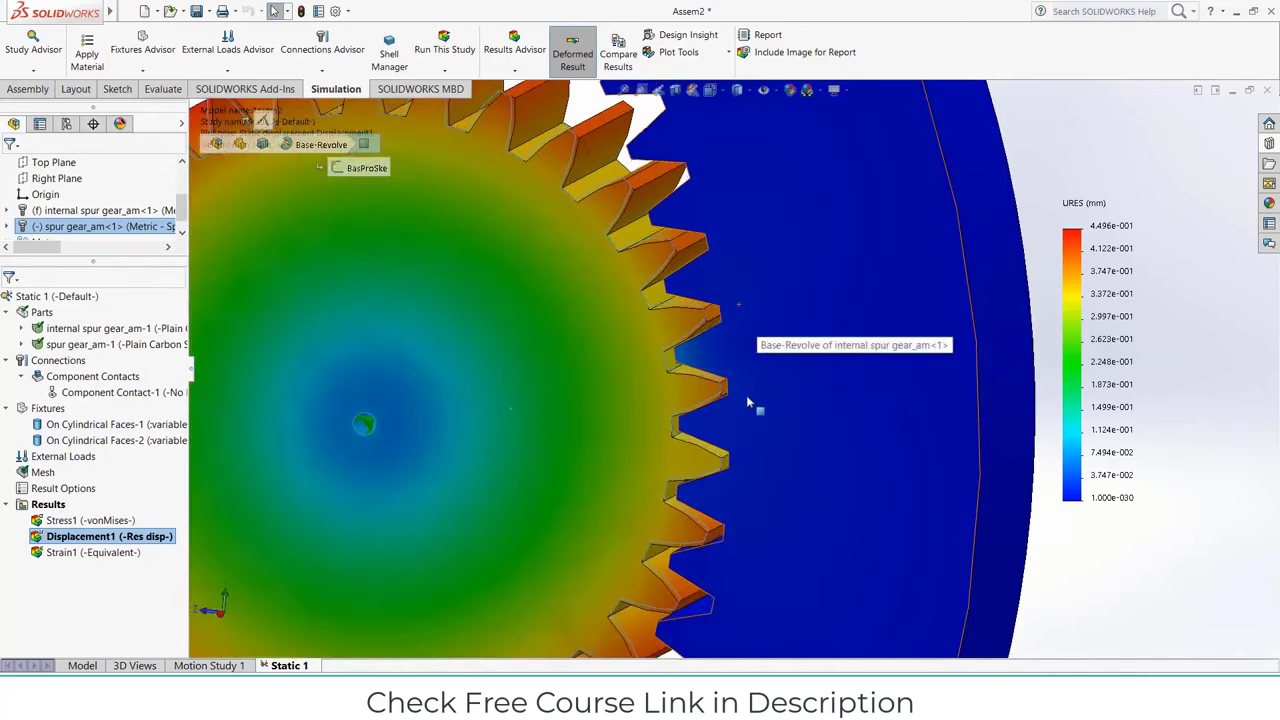
middle_click_drag(751, 402, 826, 394)
scroll(700, 371, "down", 5)
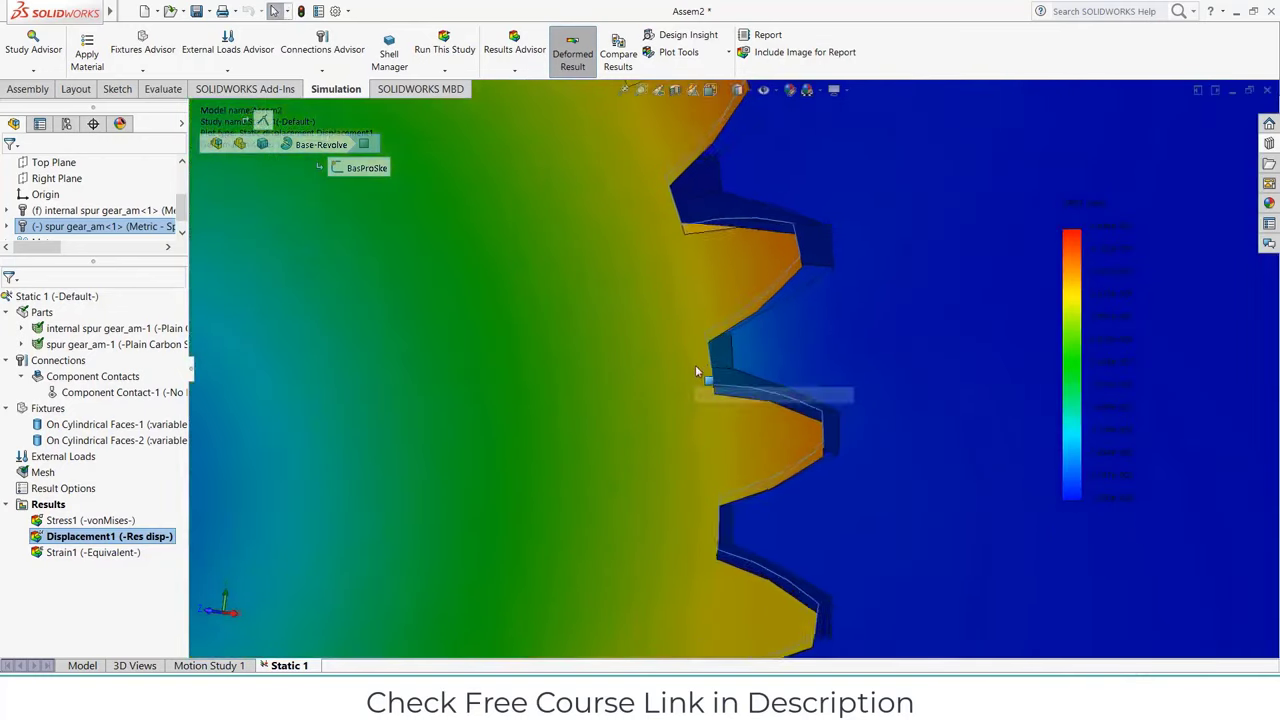
middle_click_drag(689, 326, 745, 444)
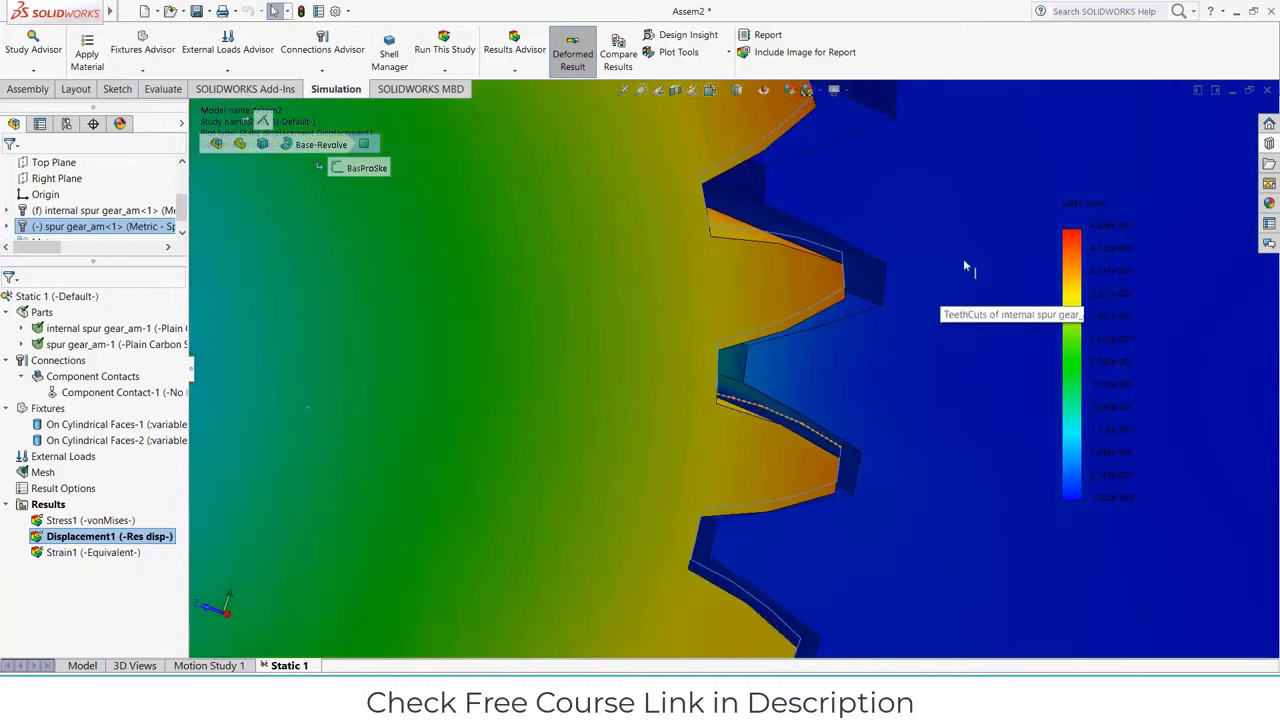
middle_click_drag(1023, 263, 1022, 281)
scroll(1023, 281, "up", 5)
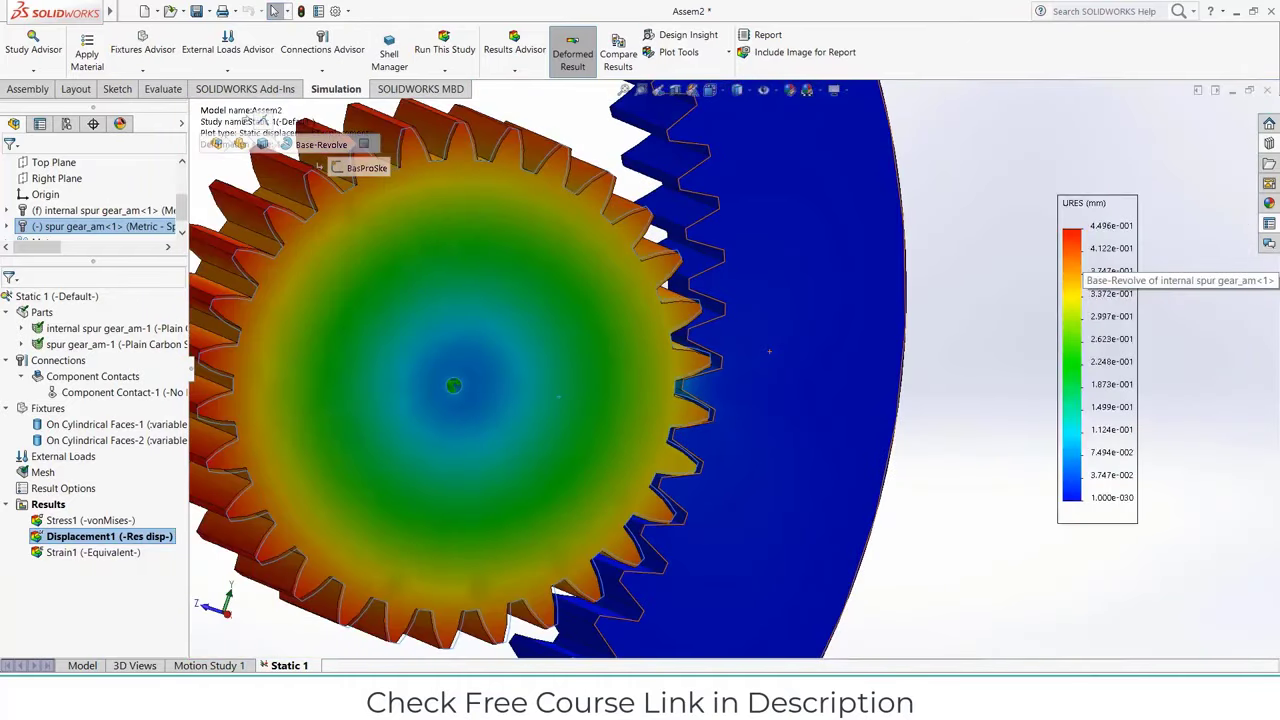
Step: Show the von Mises stress plot and view it over the whole gear assembly
right_click(55, 521)
left_click(84, 531)
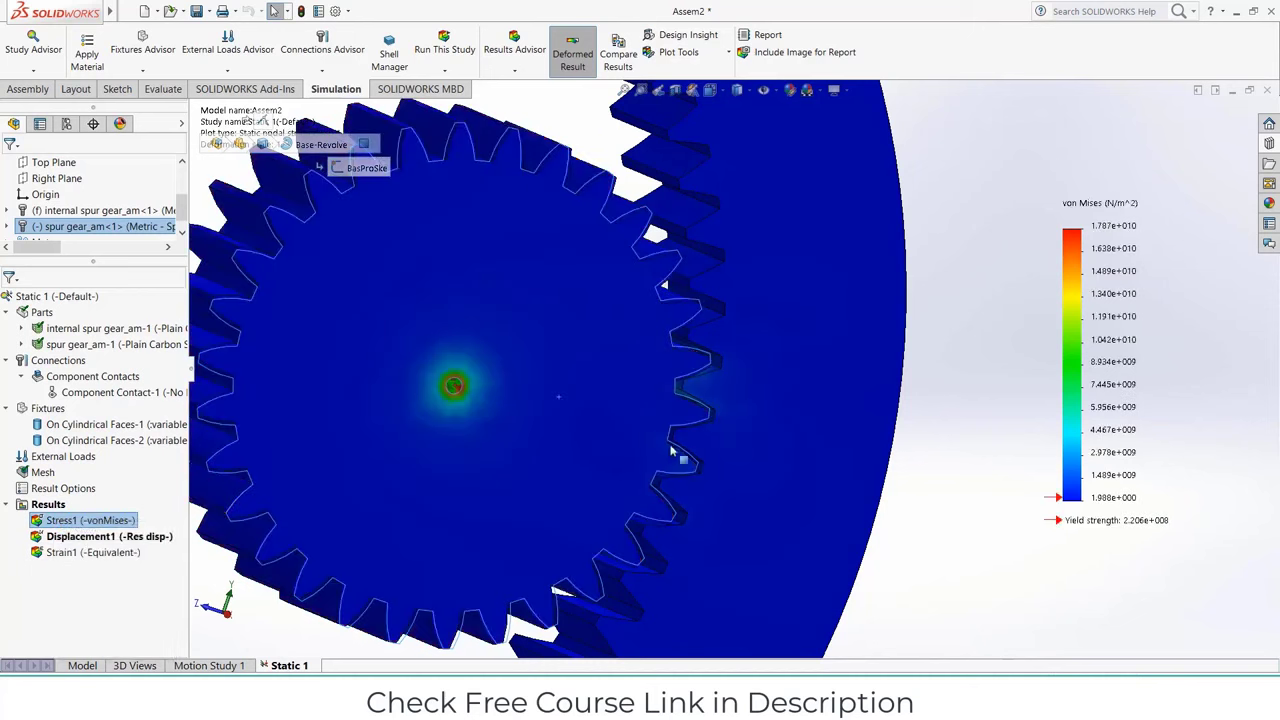
scroll(822, 407, "up", 3)
scroll(822, 407, "up", 3)
middle_click_drag(822, 407, 291, 482)
Step: Show the equivalent strain plot and view it facing the gears
right_click(75, 553)
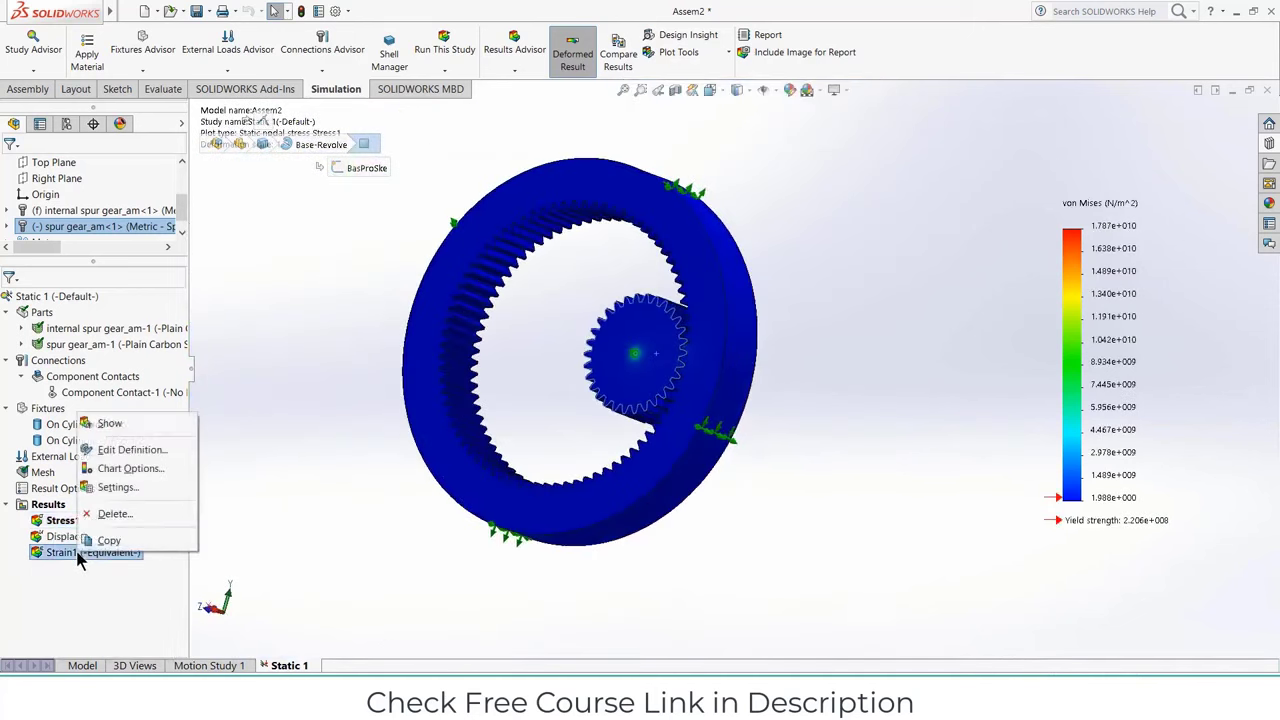
left_click(108, 424)
key("ctrl+1")
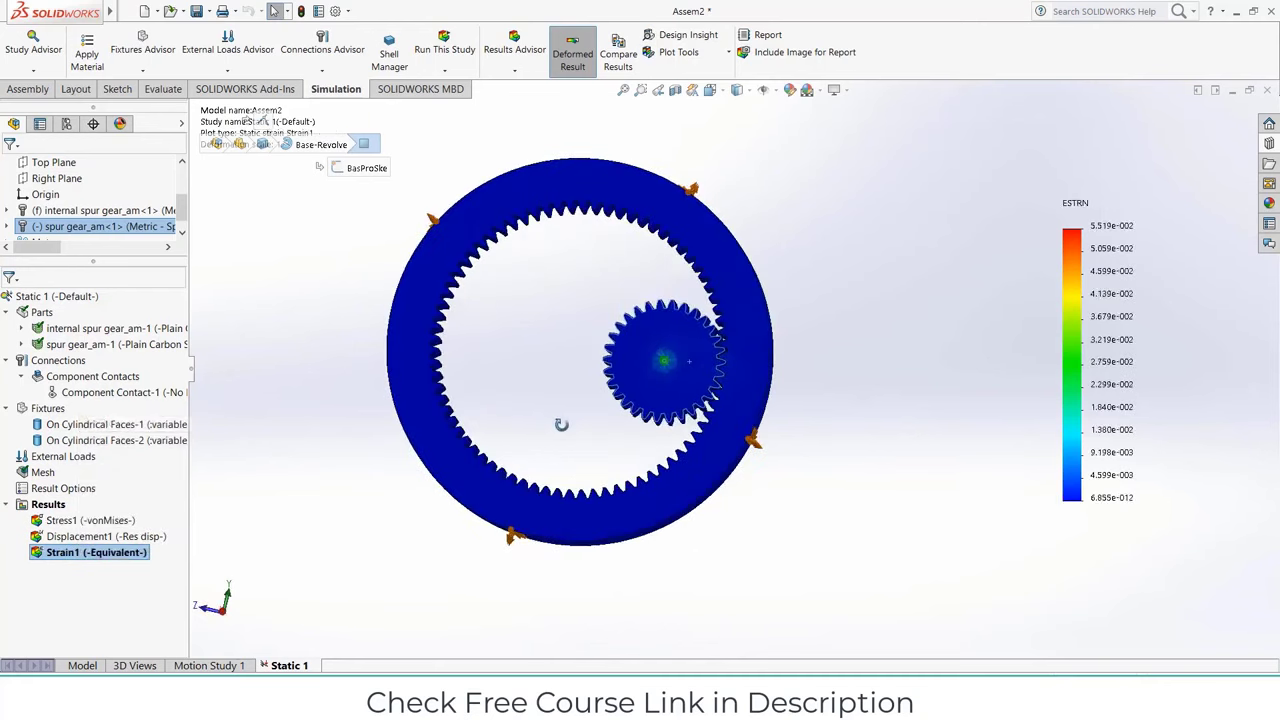
Step: Show the resultant displacement plot again, looking closely at the spur gear inside the ring gear
right_click(78, 536)
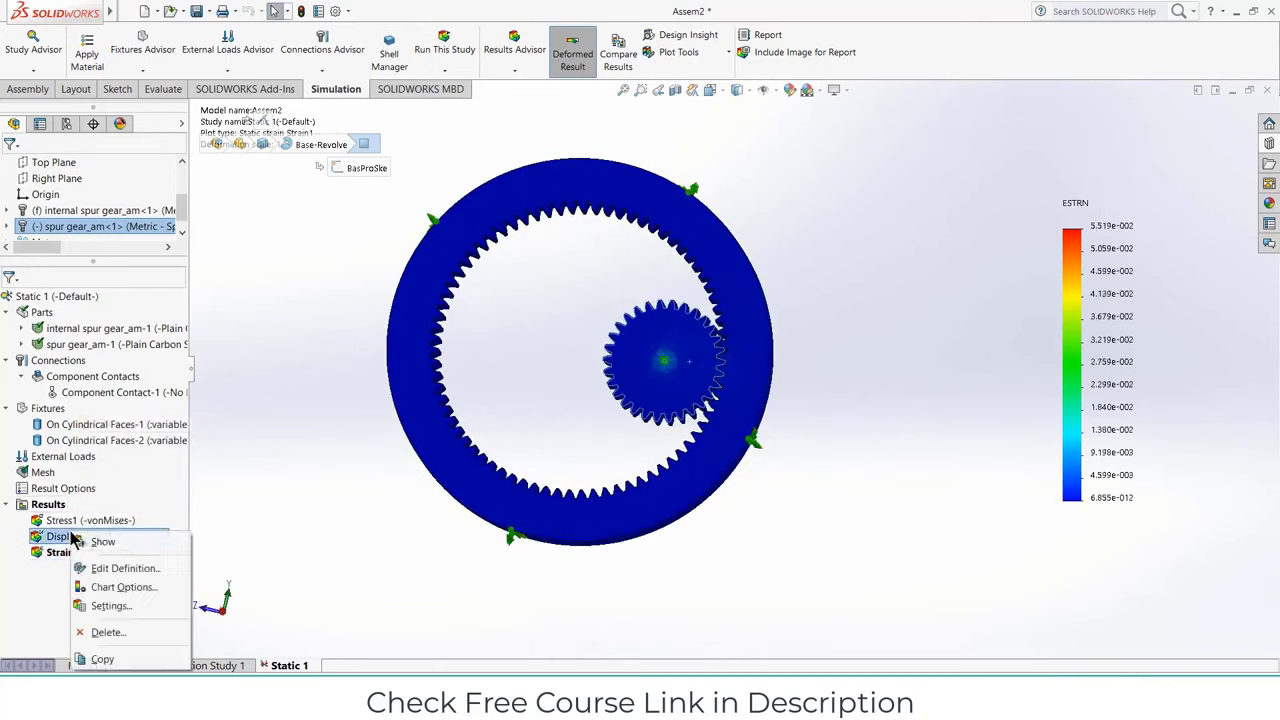
left_click(104, 541)
scroll(515, 410, "down", 3)
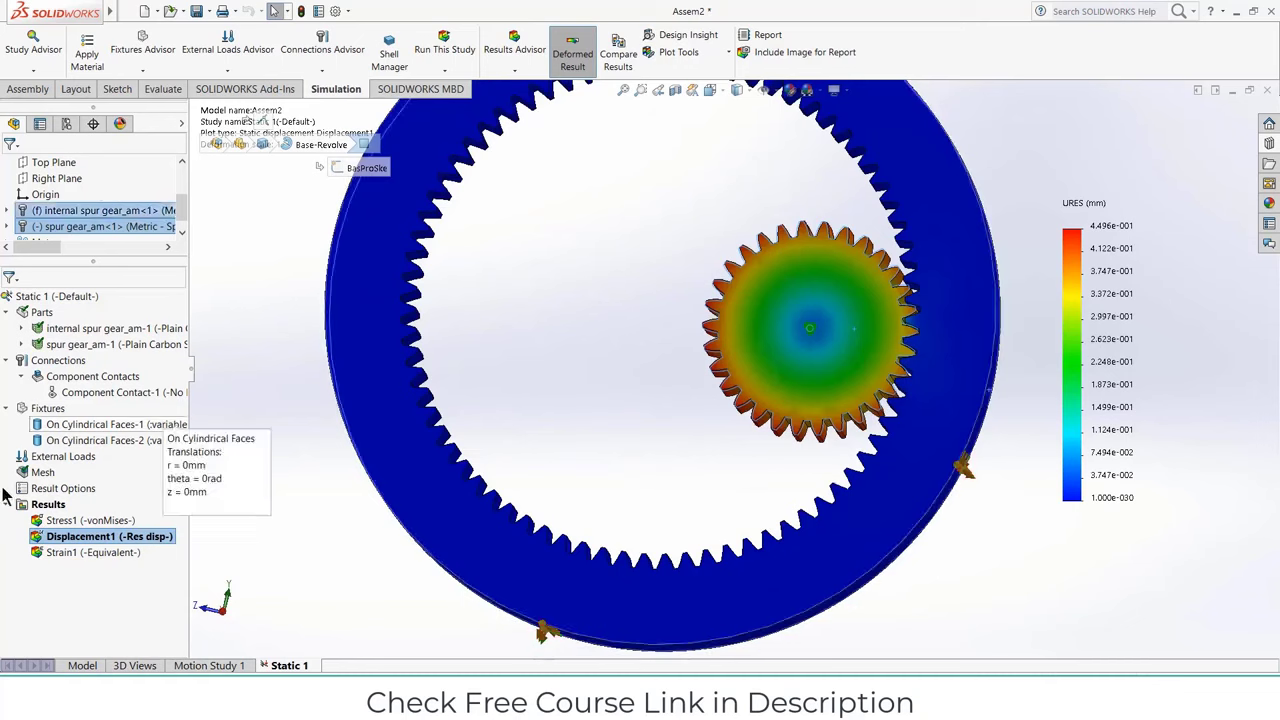
Step: Create a factor of safety plot for all bodies with the Automatic criterion and an upper limit of 10
right_click(50, 506)
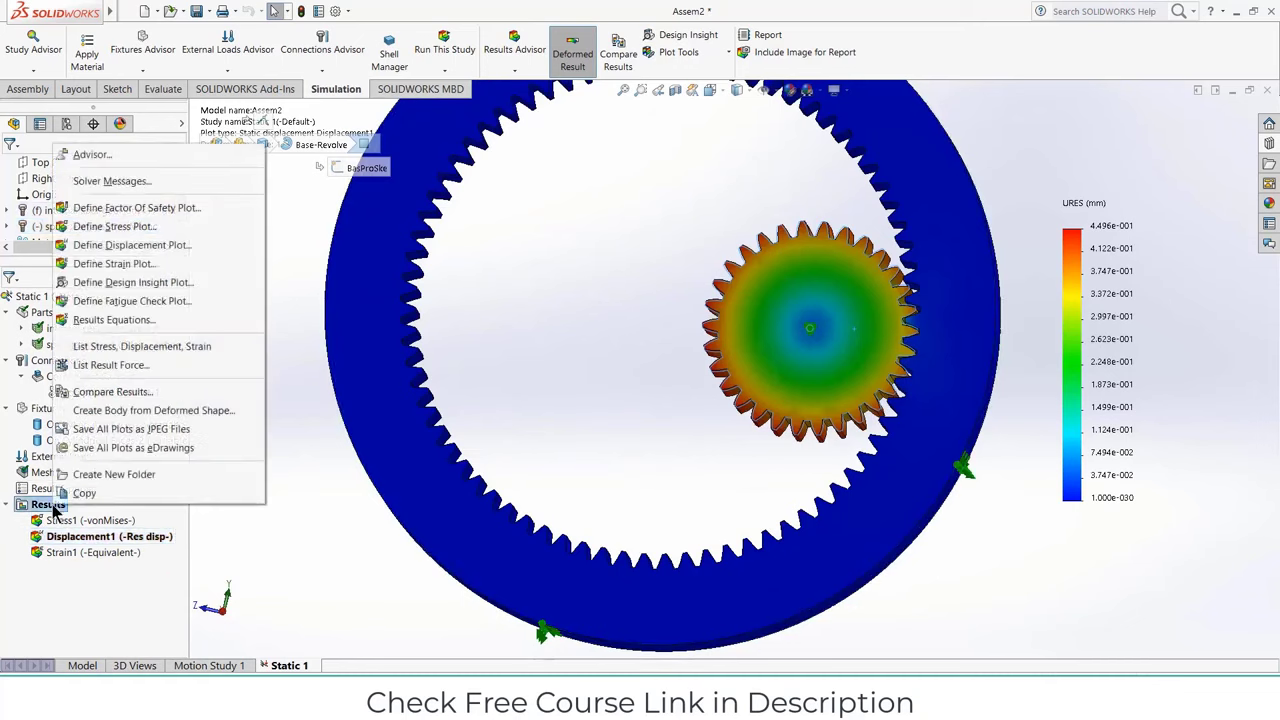
left_click(140, 210)
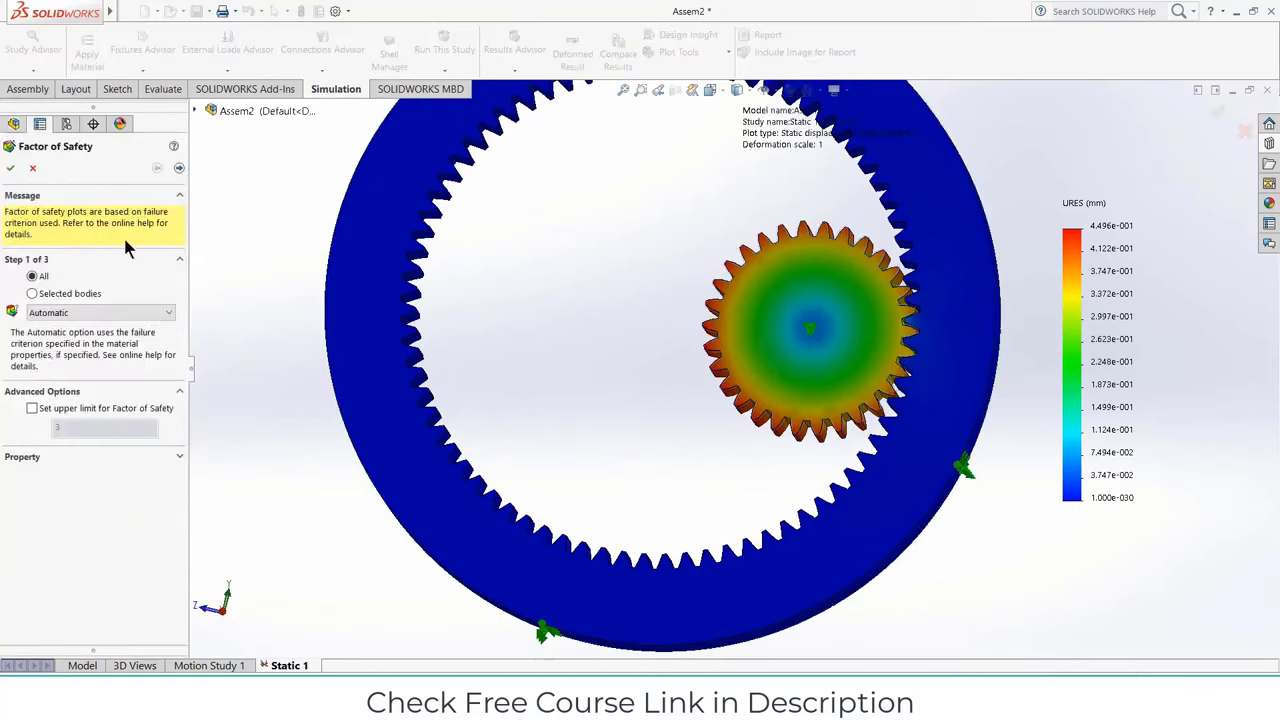
left_click(32, 294)
left_click(33, 277)
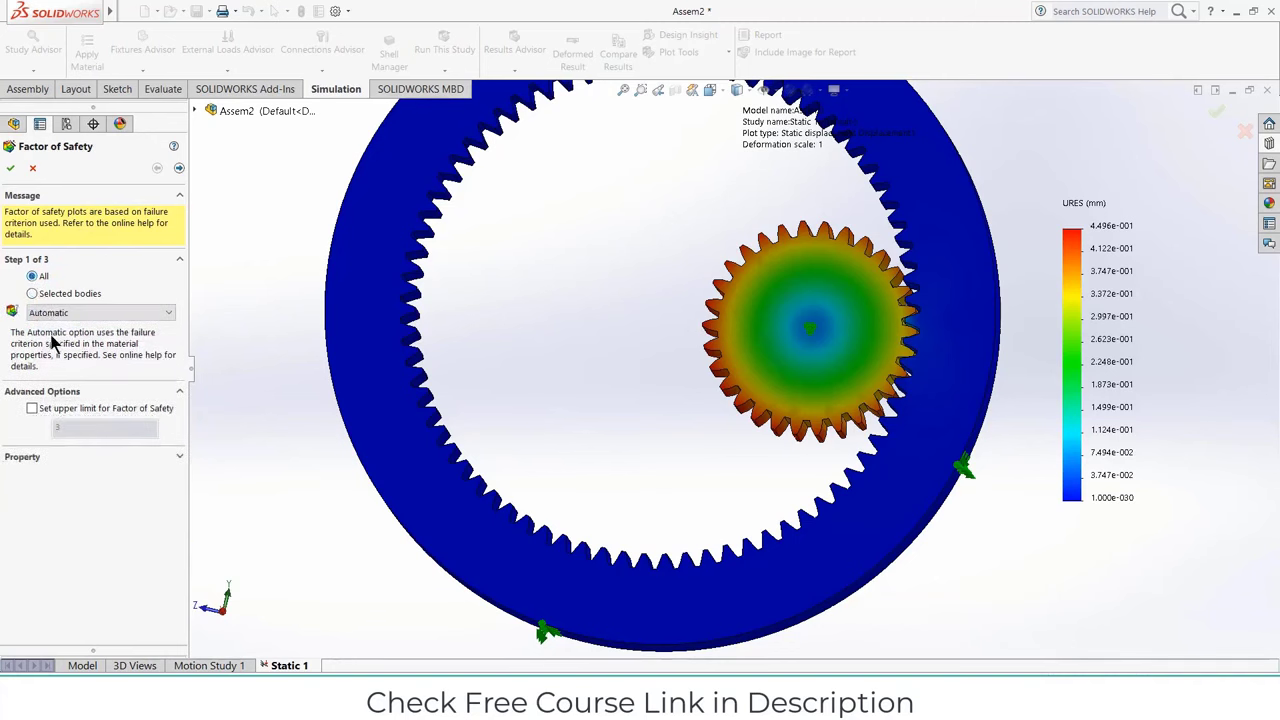
left_click(32, 408)
left_click(56, 425)
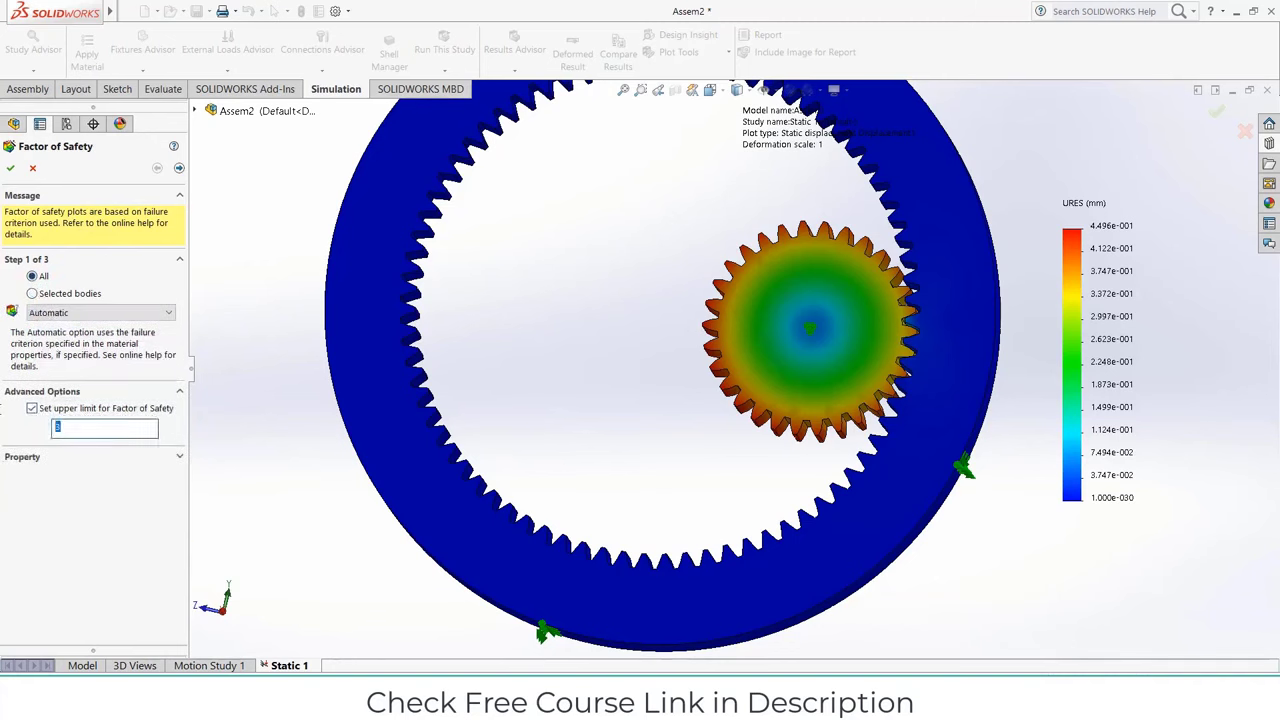
left_click(10, 168)
scroll(8, 180, "down", 2)
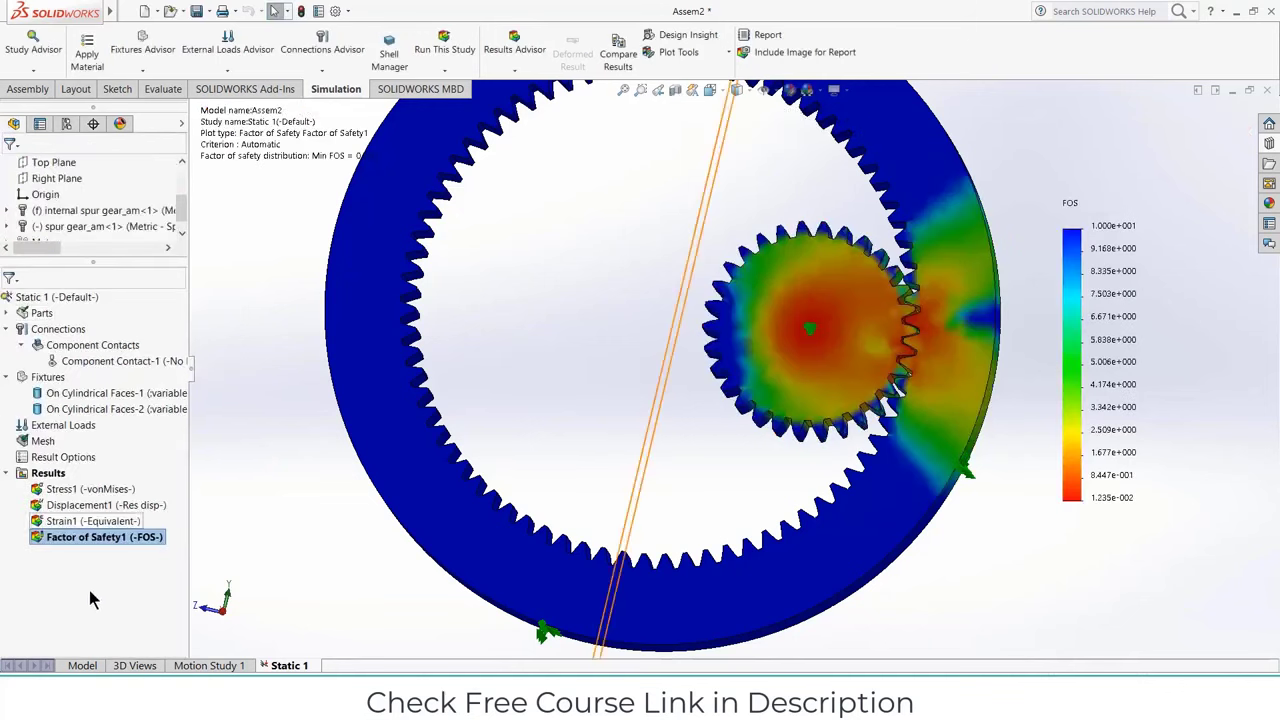
Step: Examine the factor of safety distribution over both gears and at their tooth contact, from the front and from oblique angles
scroll(543, 449, "down", 3)
scroll(543, 449, "up", 4)
key("f")
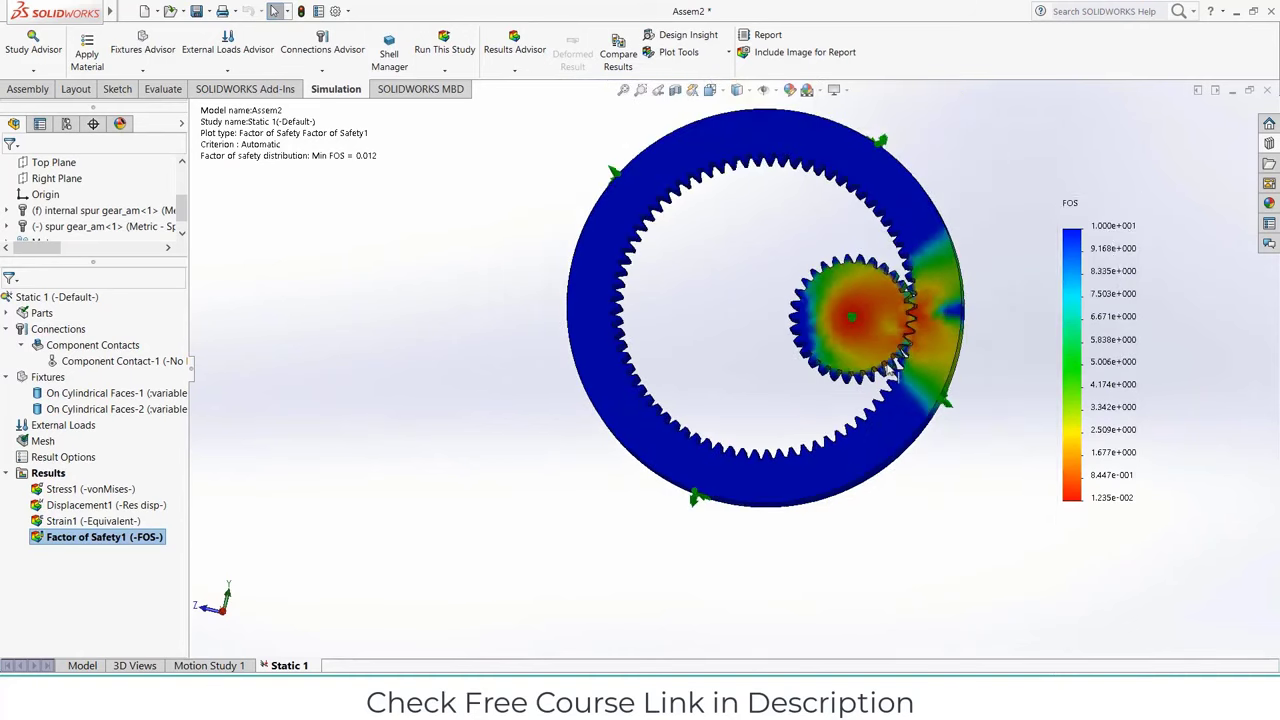
scroll(910, 300, "down", 3)
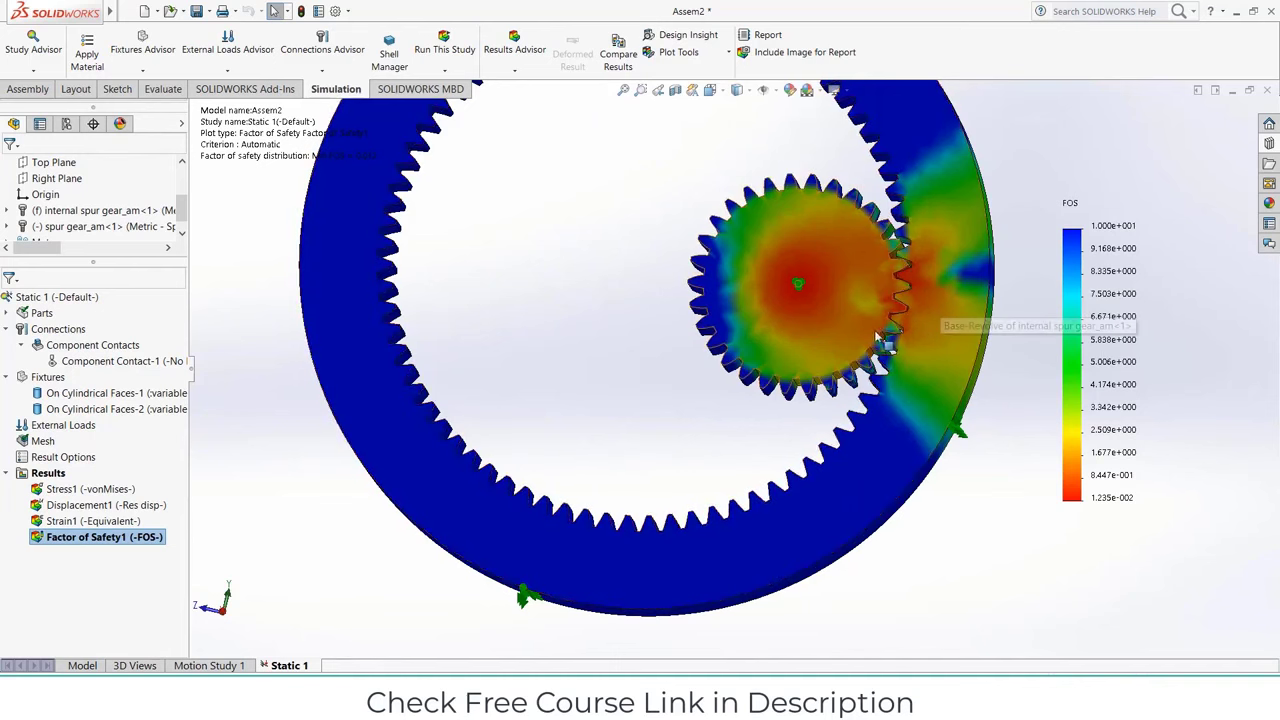
middle_click_drag(790, 265, 726, 327)
scroll(855, 362, "down", 3)
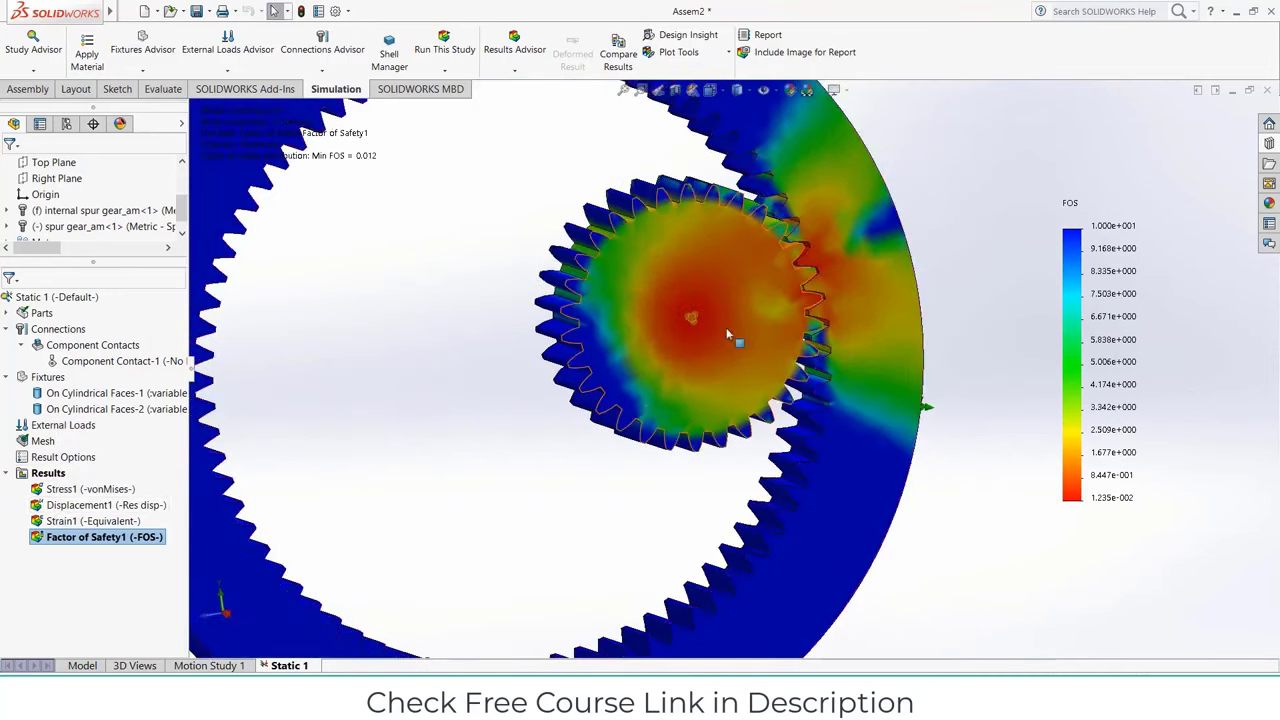
scroll(680, 310, "up", 5)
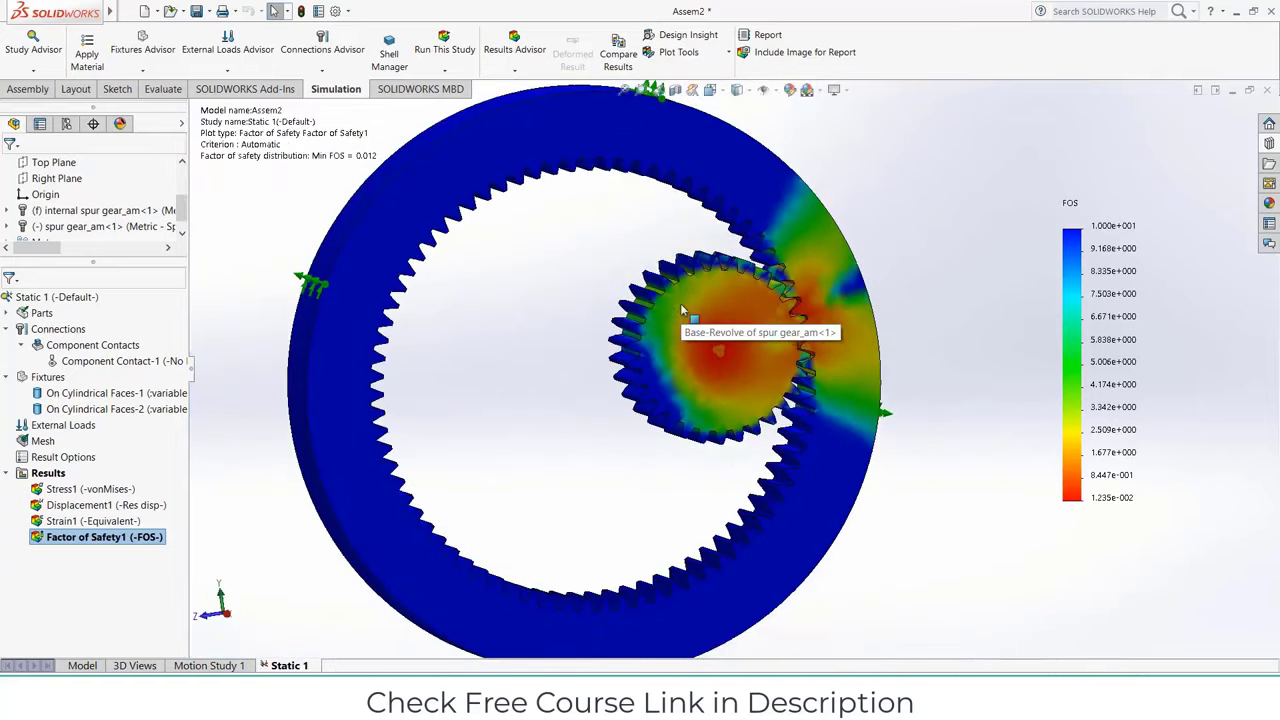
middle_click_drag(681, 308, 666, 331)
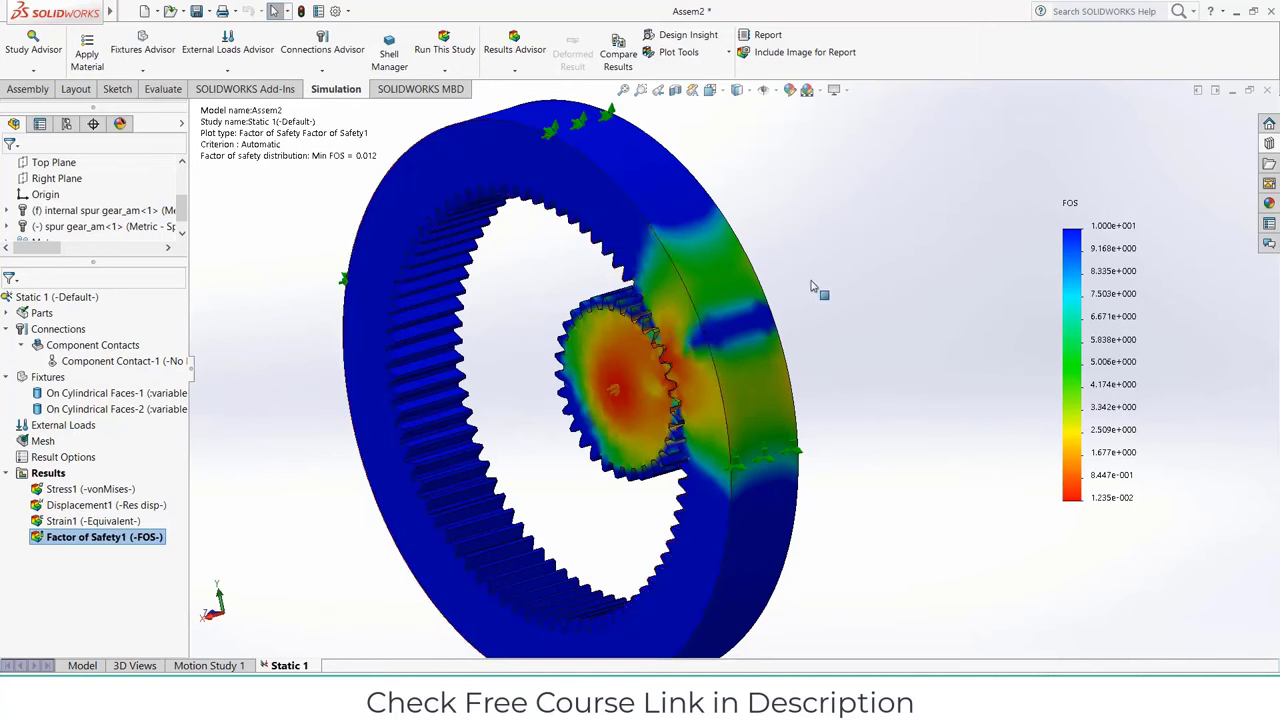
middle_click_drag(811, 287, 502, 288)
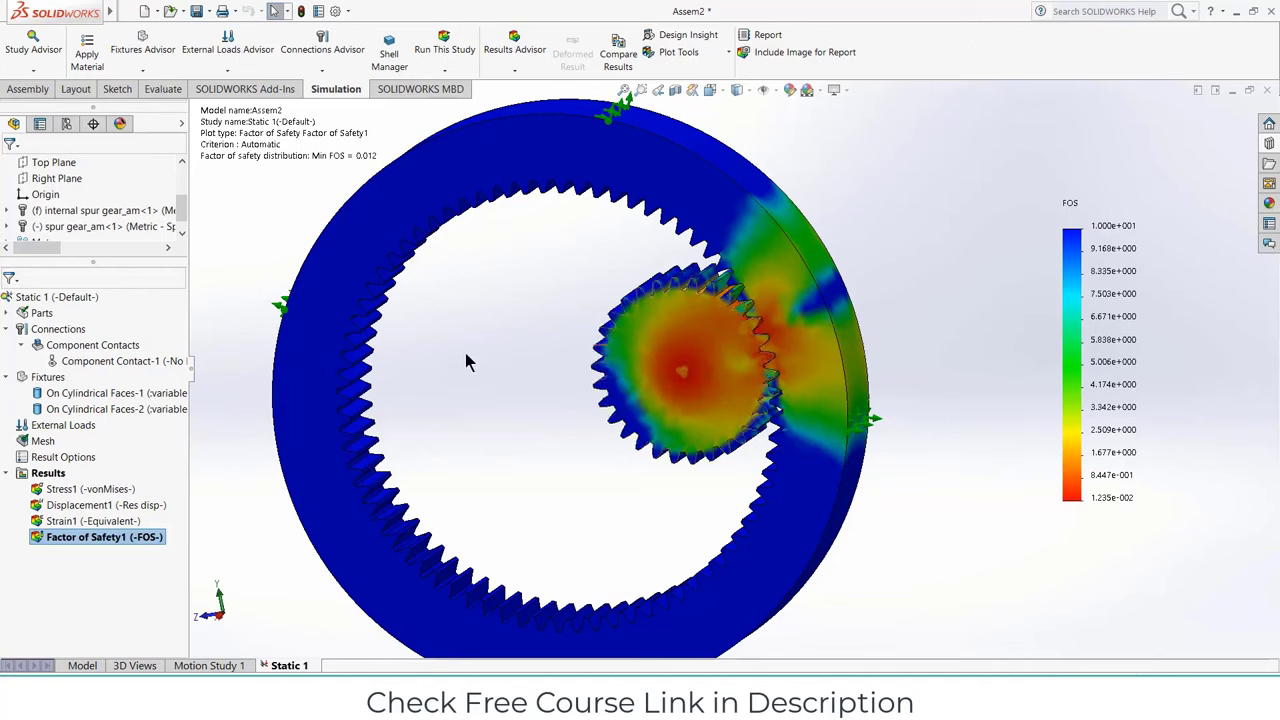
key("Left")
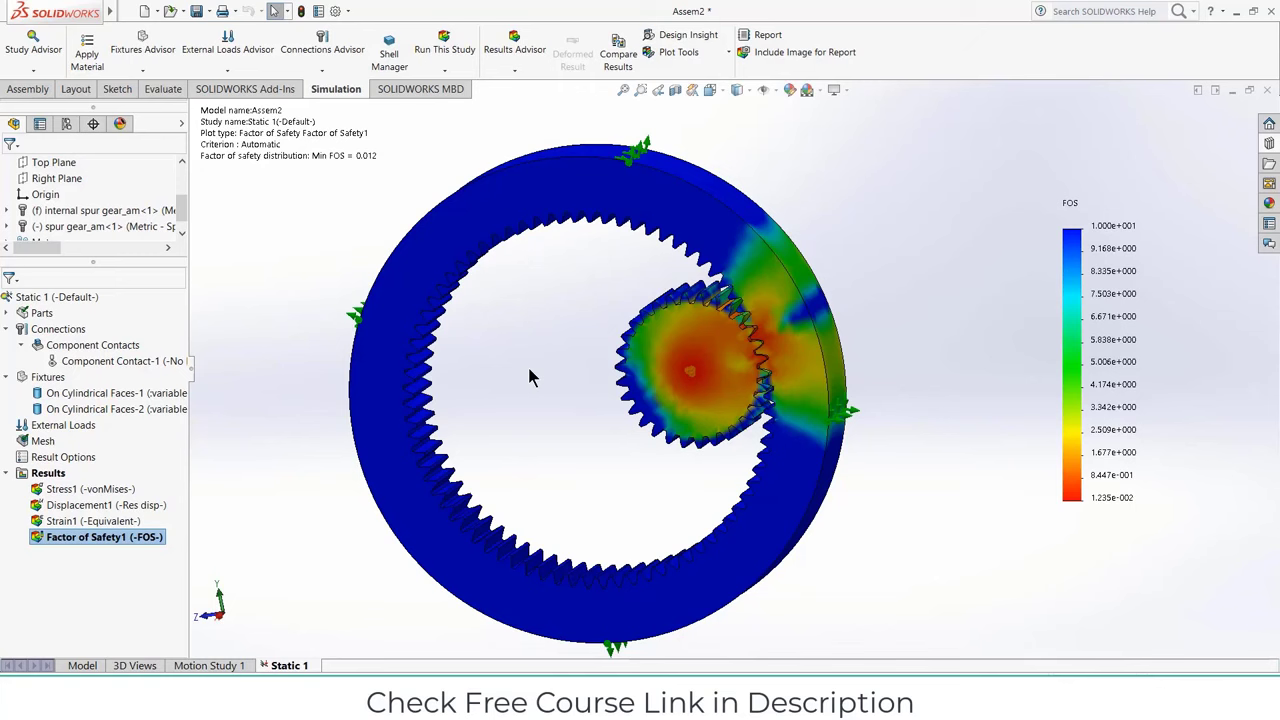
Step: Show the resultant displacement plot facing the gears and play its animation
left_click(691, 346)
key("ctrl+1")
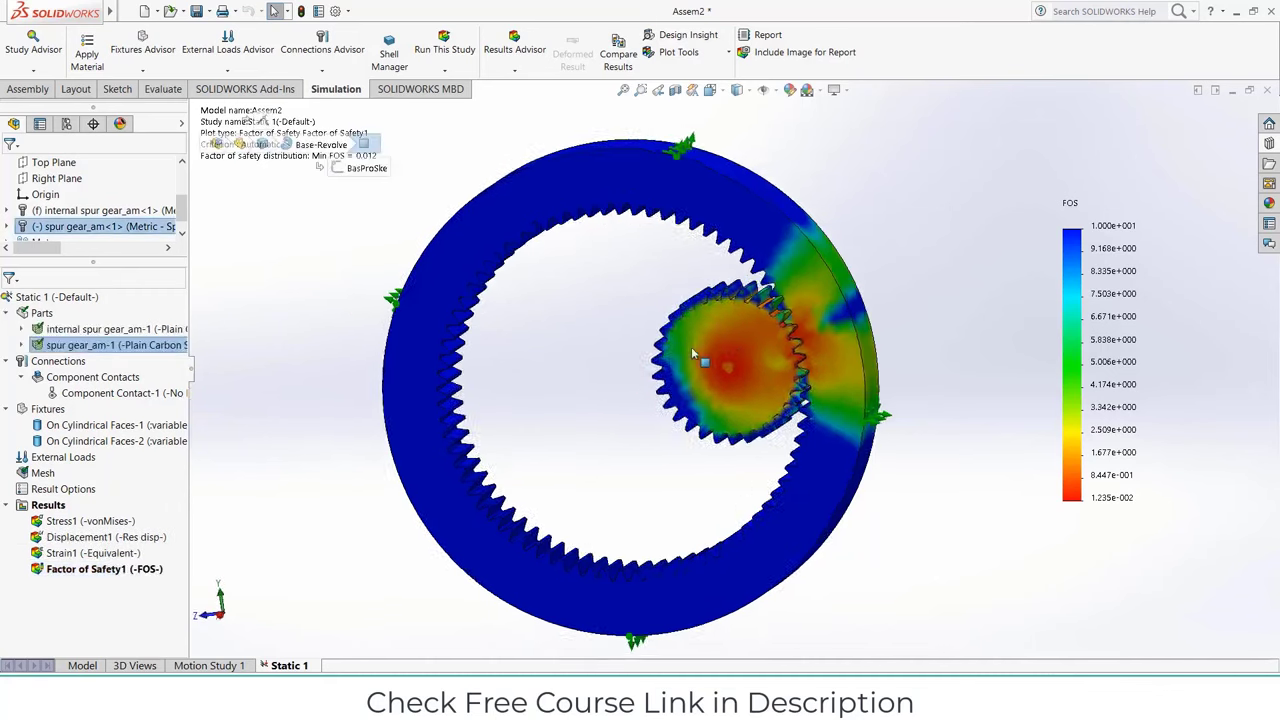
right_click(97, 538)
left_click(120, 543)
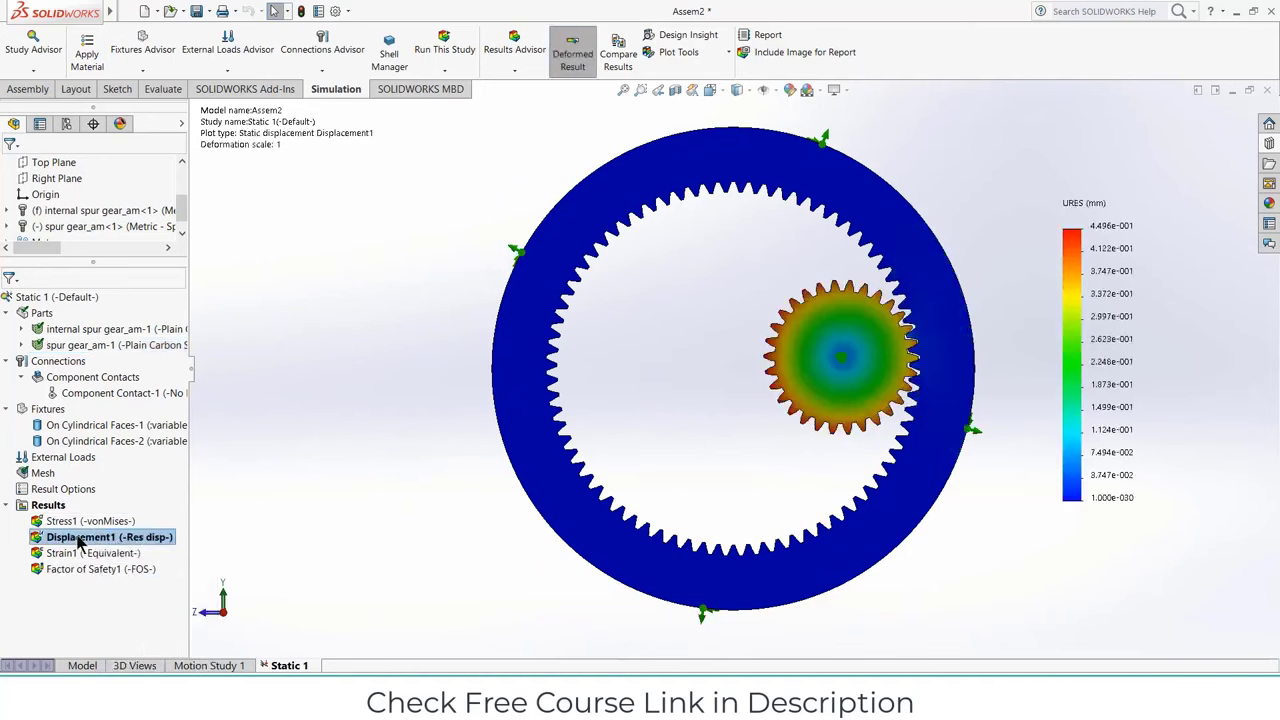
right_click(80, 540)
left_click(115, 251)
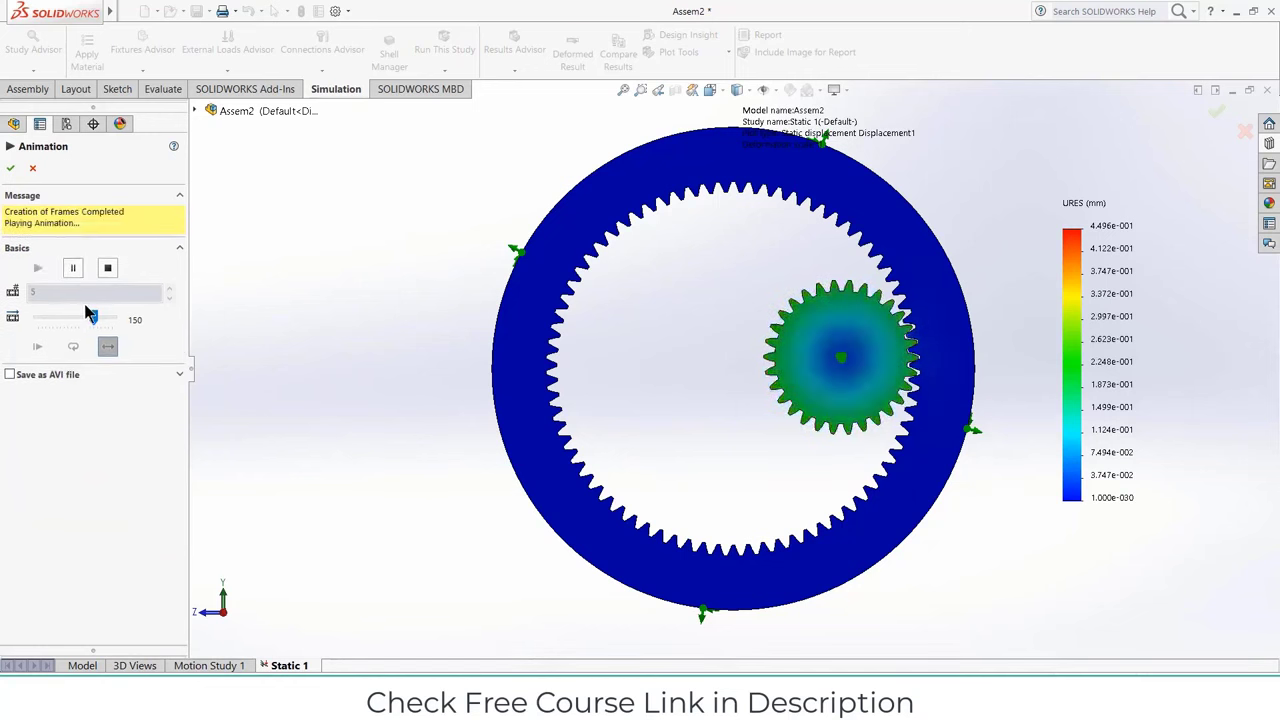
left_click(12, 170)
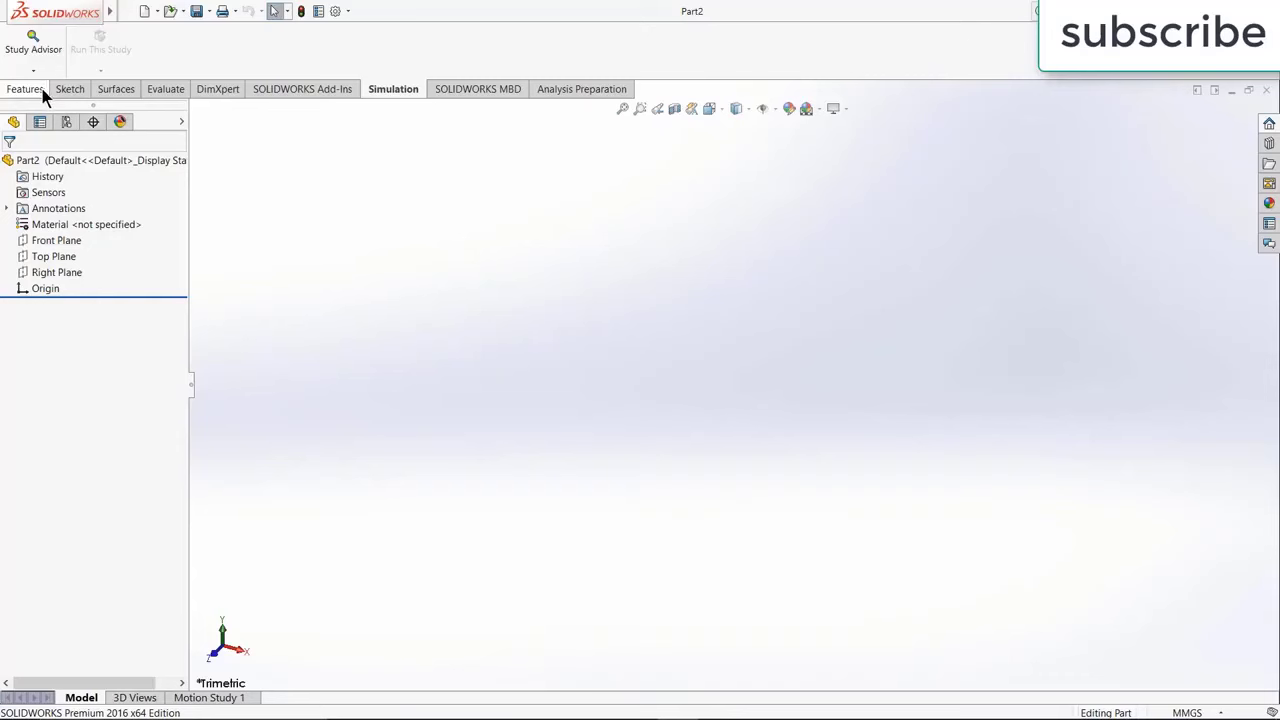
Step: Sketch a circle with a radius of about 43 mm centred on the origin of the Front Plane
left_click(42, 89)
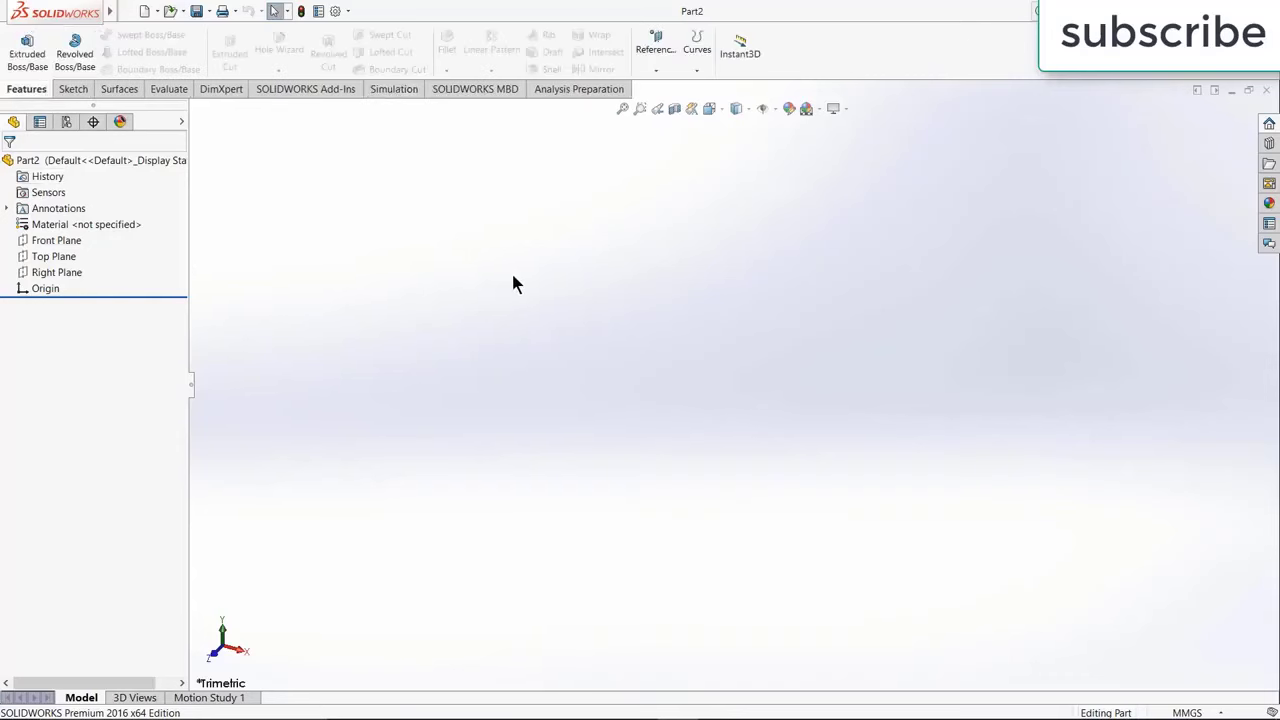
left_click(52, 240)
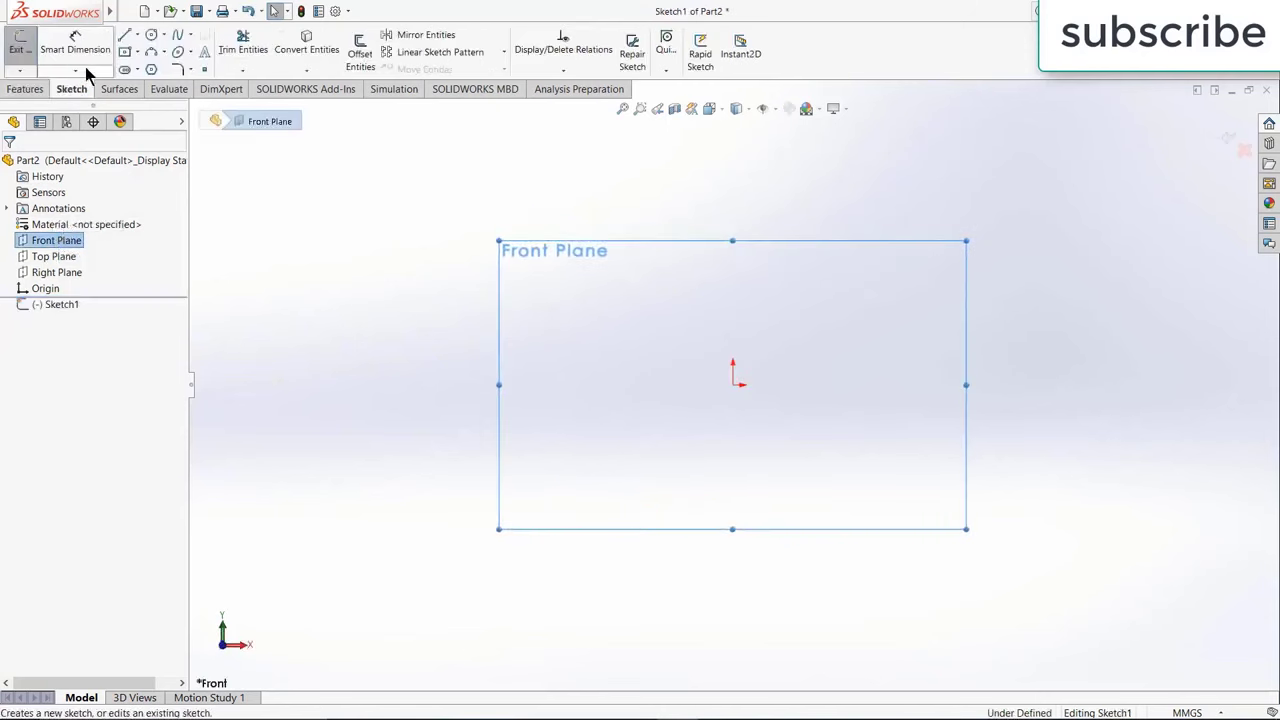
left_click(152, 37)
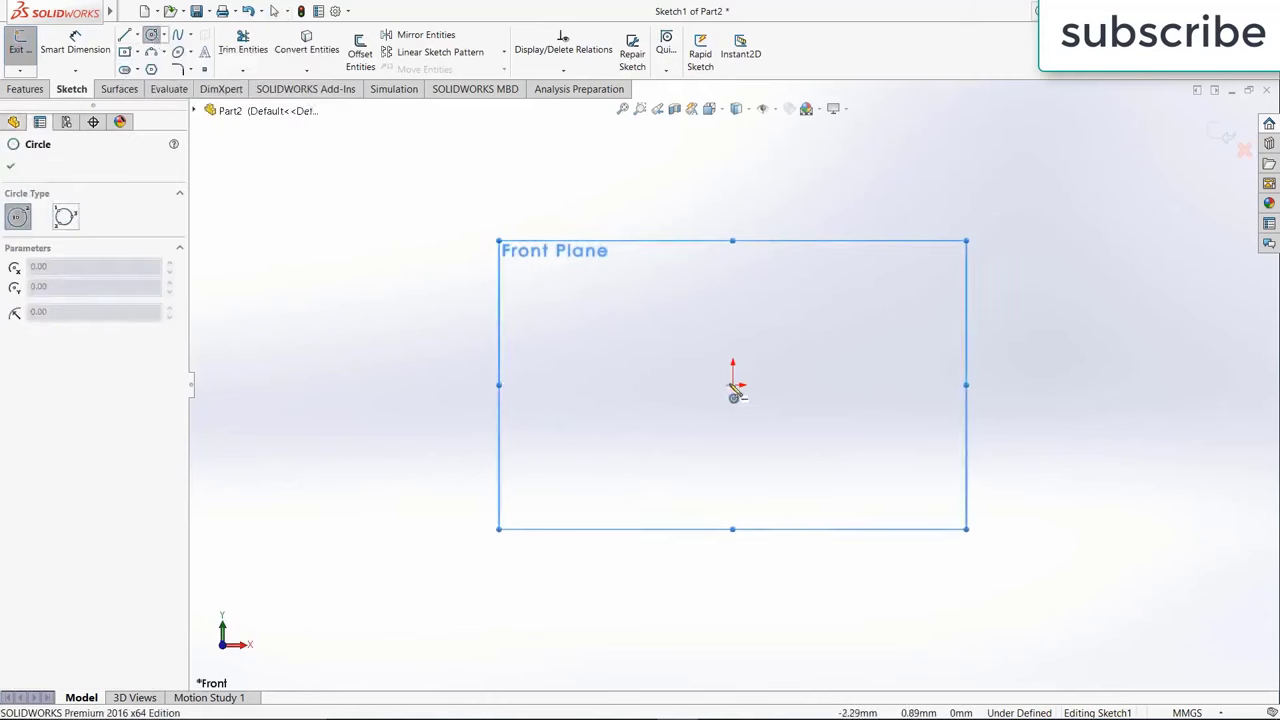
left_click(733, 386)
left_click(810, 303)
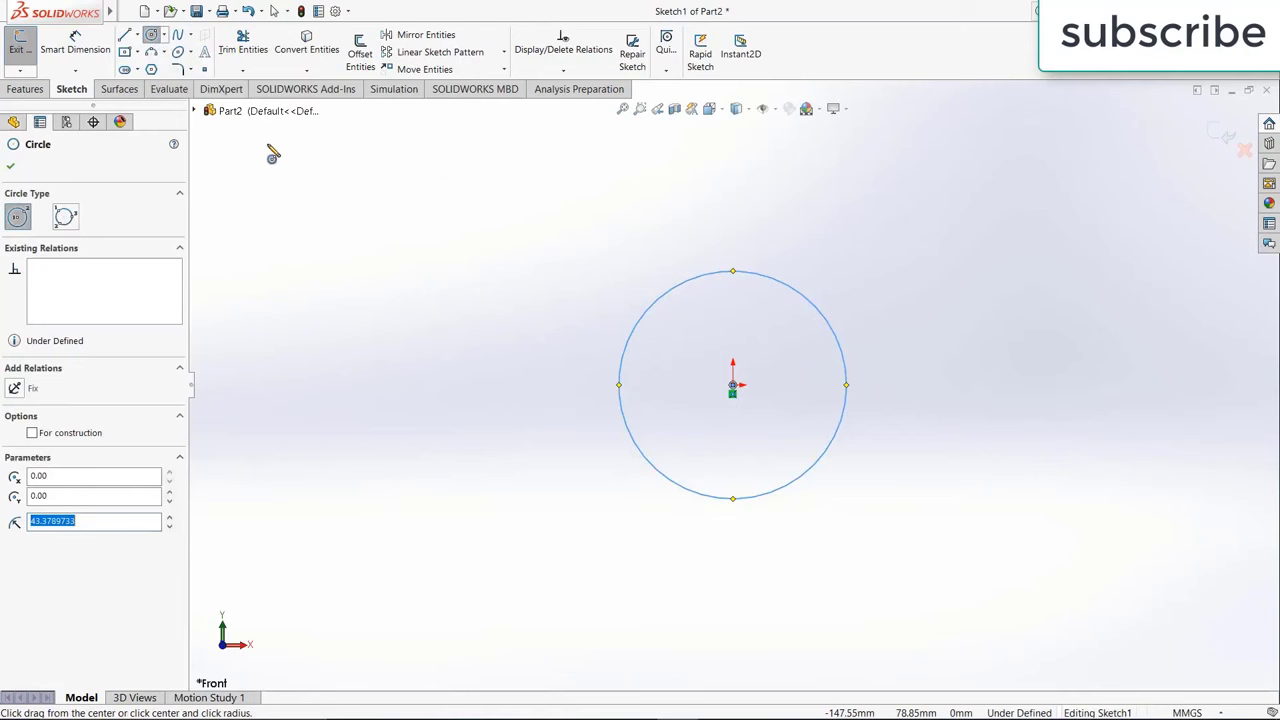
Step: Dimension the circle's diameter to 40 mm
left_click(78, 45)
left_click(832, 327)
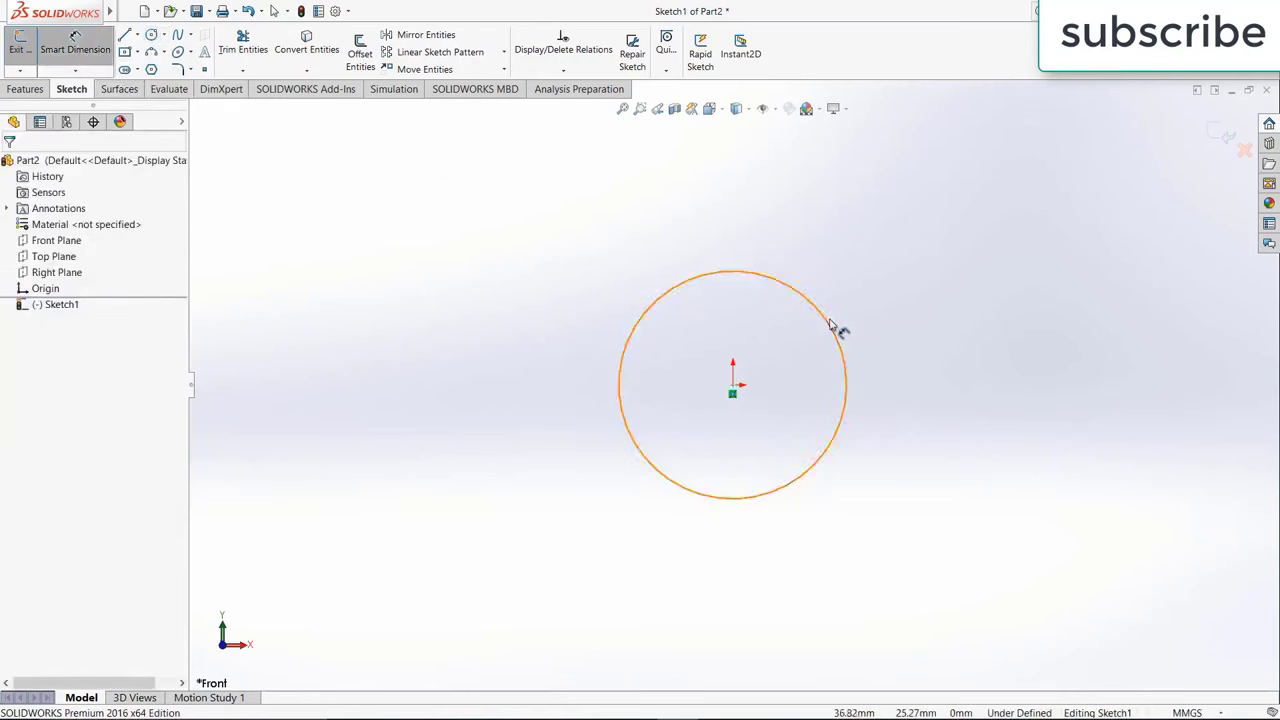
left_click(1020, 342)
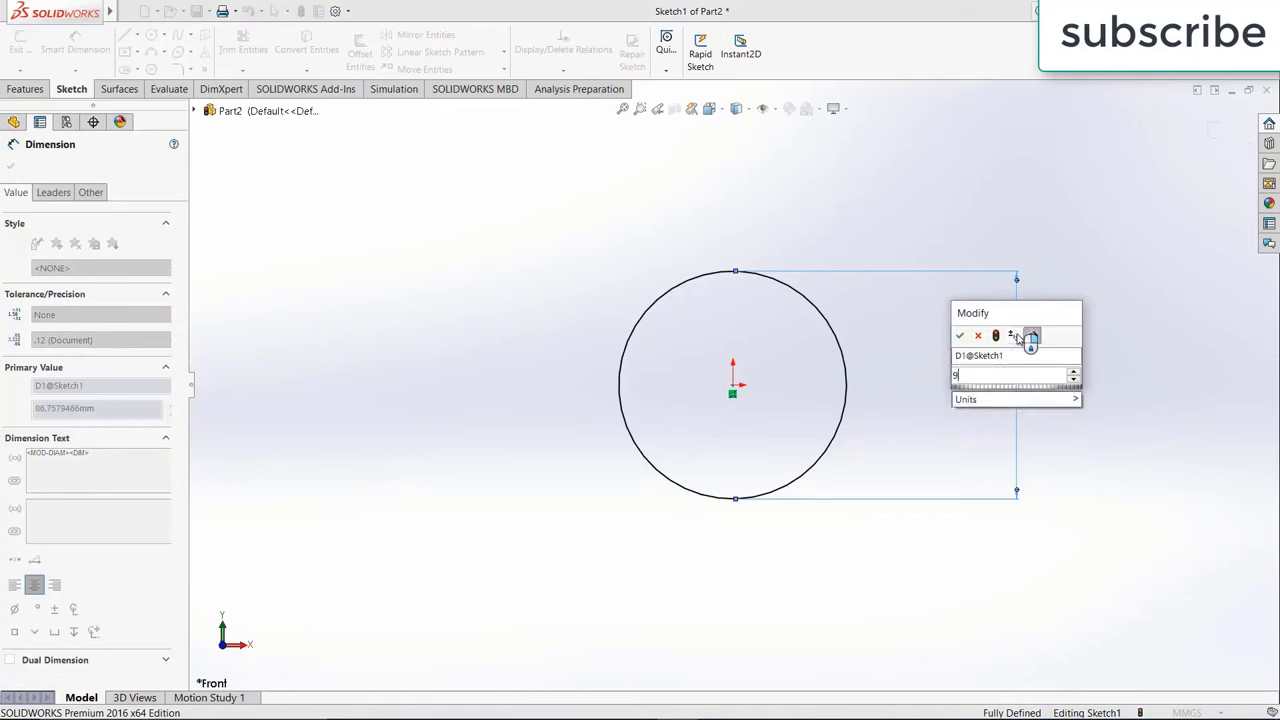
type("=")
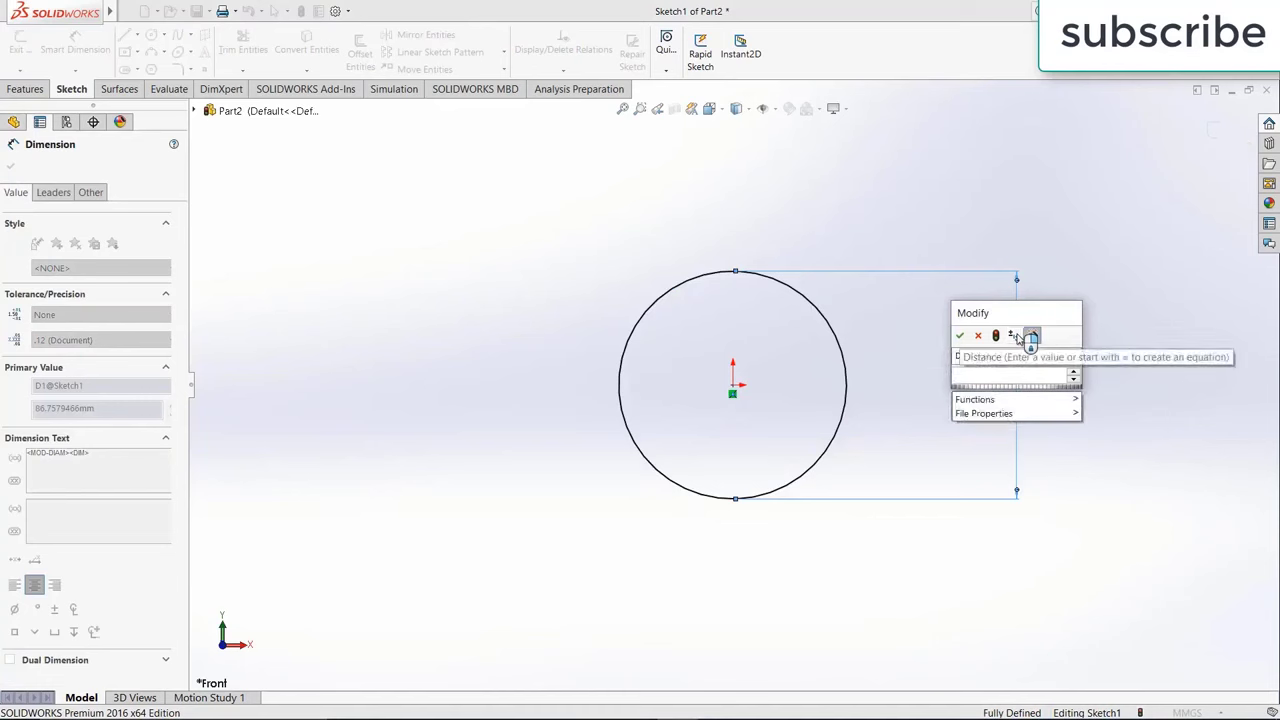
type("40")
key("Return")
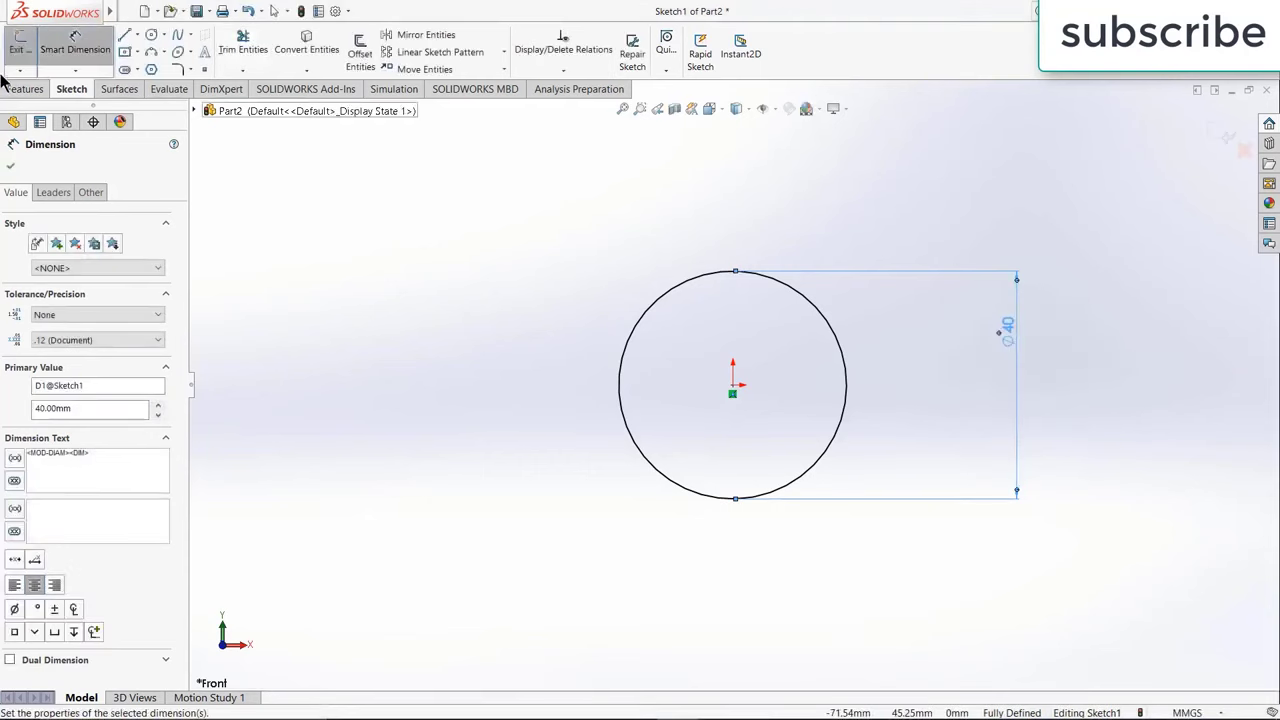
Step: Extrude the circle 456 mm as a Mid Plane boss to form a long solid shaft
left_click(22, 89)
left_click(27, 52)
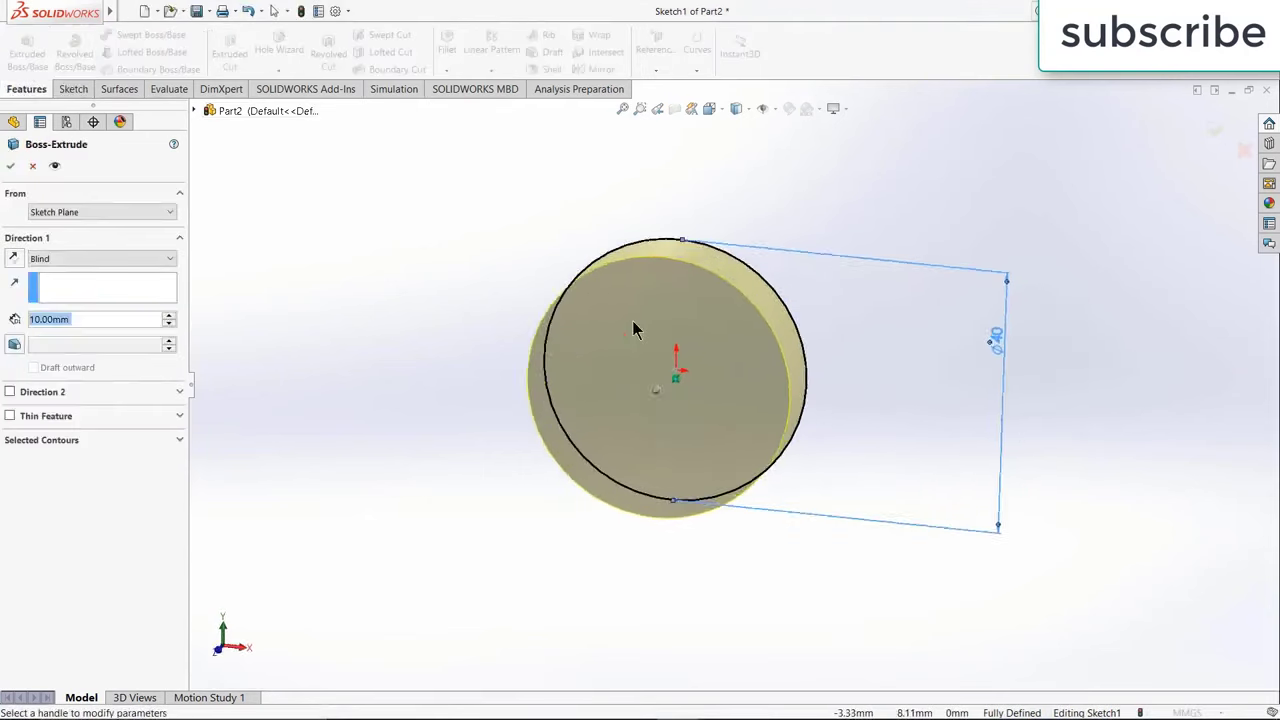
left_click(117, 258)
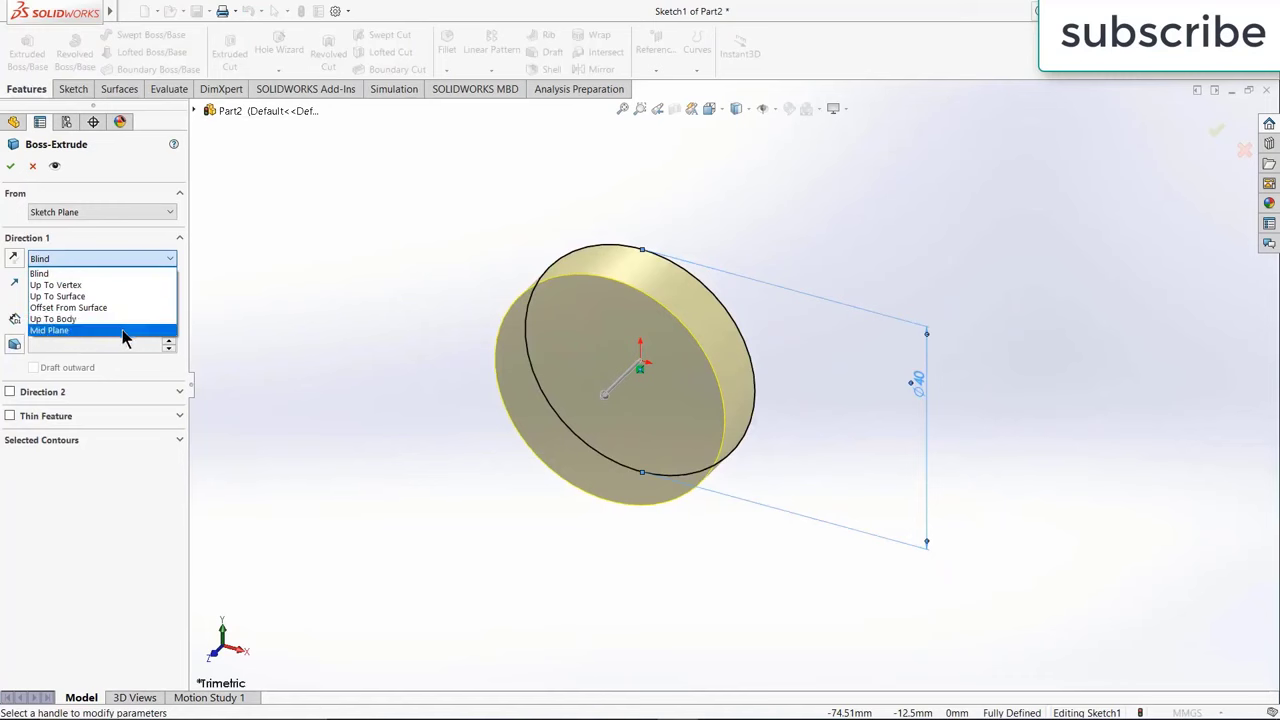
left_click(123, 331)
left_click(675, 398)
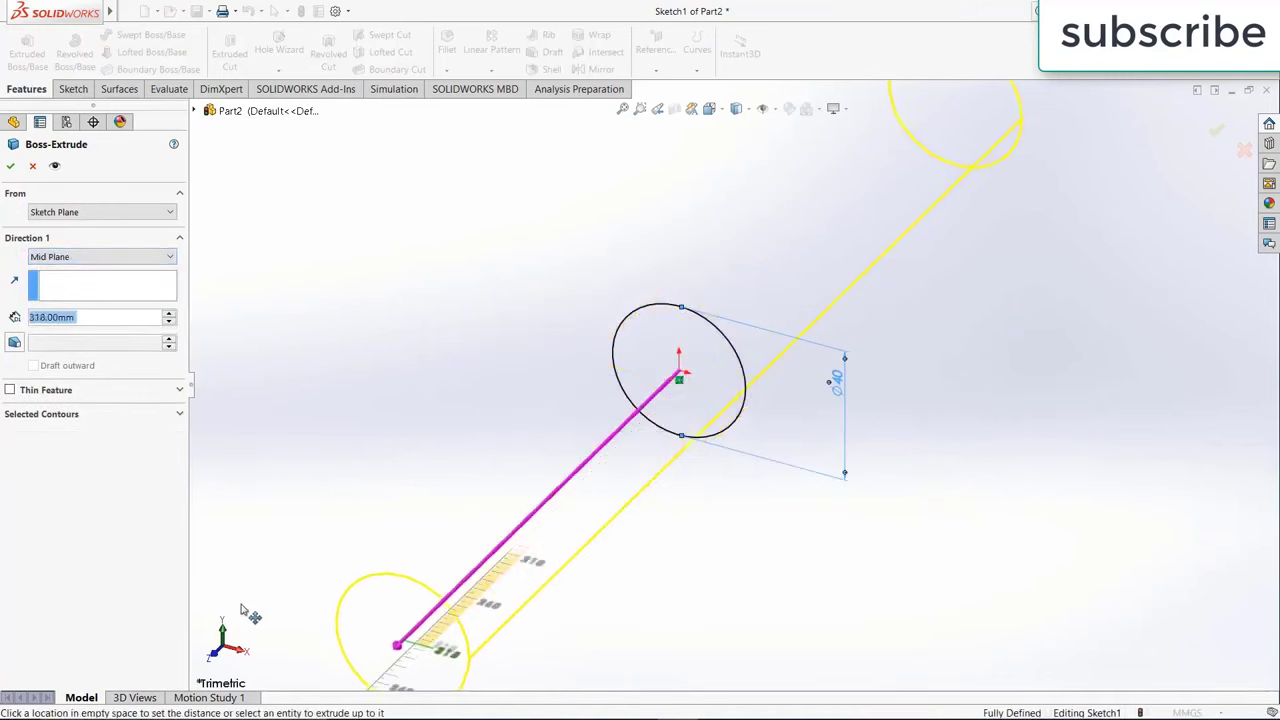
left_click(242, 611)
scroll(591, 523, "up", 6)
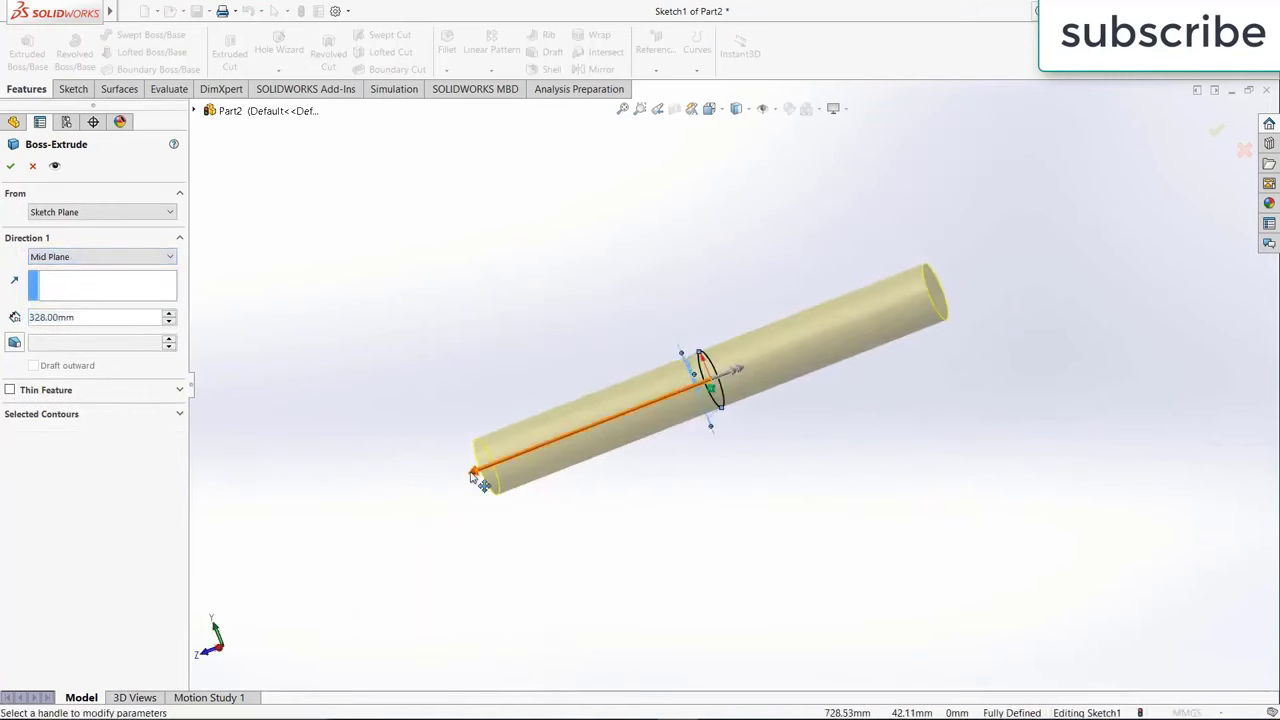
left_click_drag(472, 476, 386, 504)
left_click(15, 166)
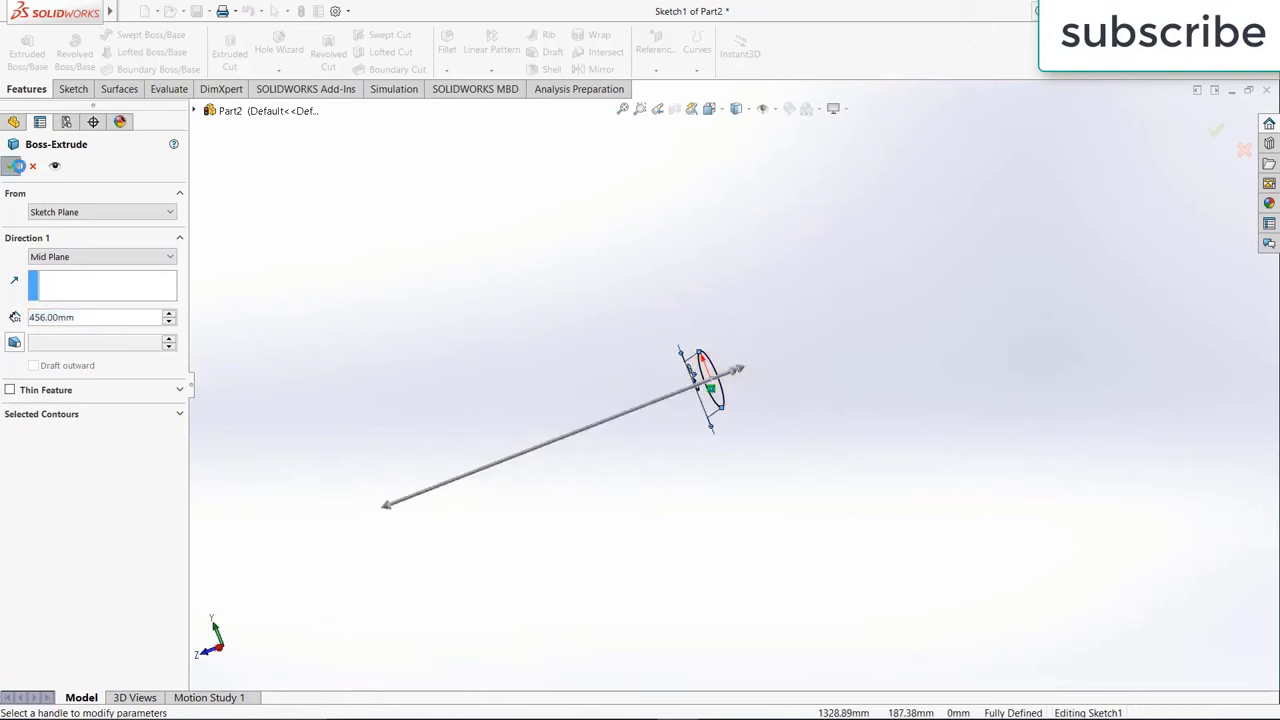
middle_click_drag(531, 334, 506, 245)
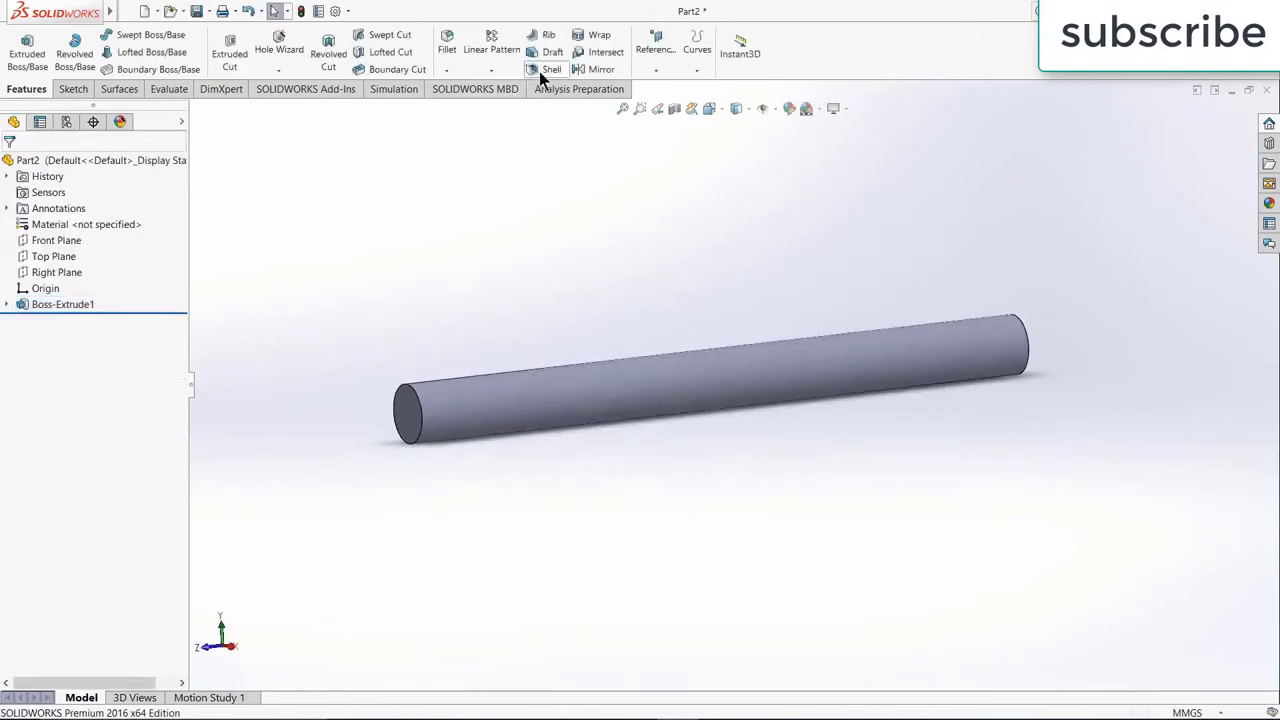
Step: Create a new static simulation study named Static 1 for the shaft
left_click(395, 89)
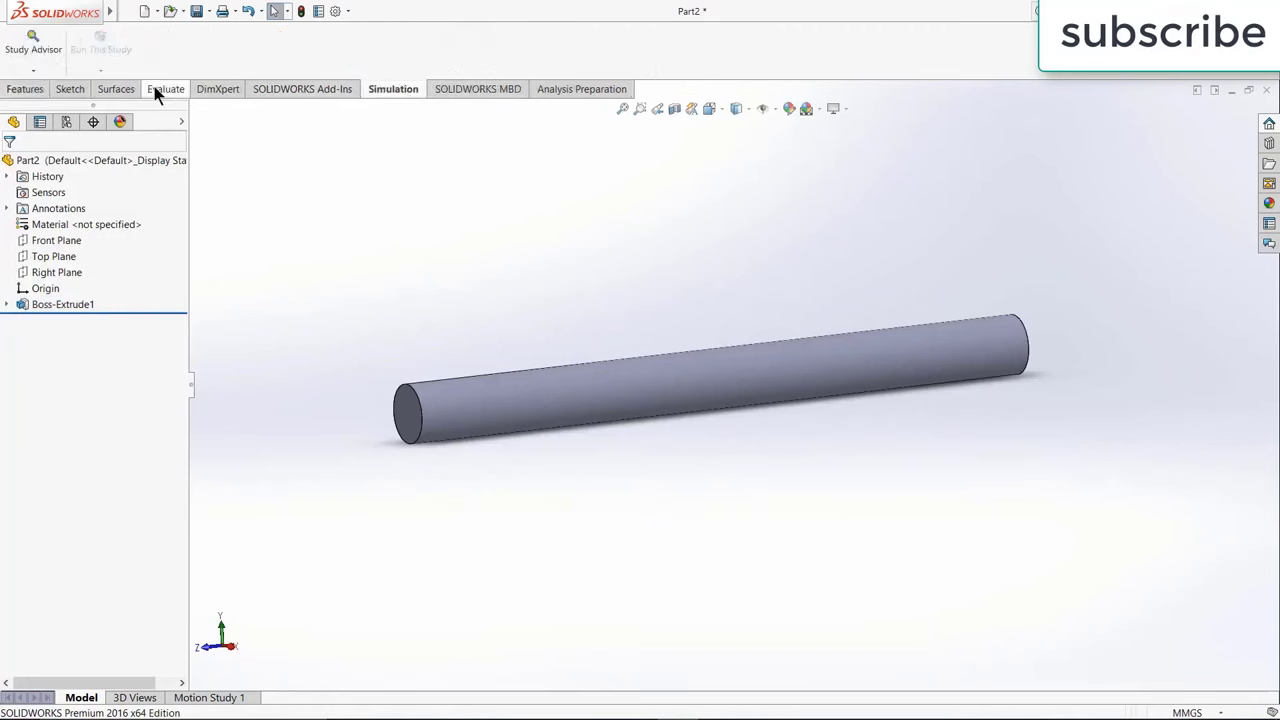
left_click(33, 71)
left_click(39, 103)
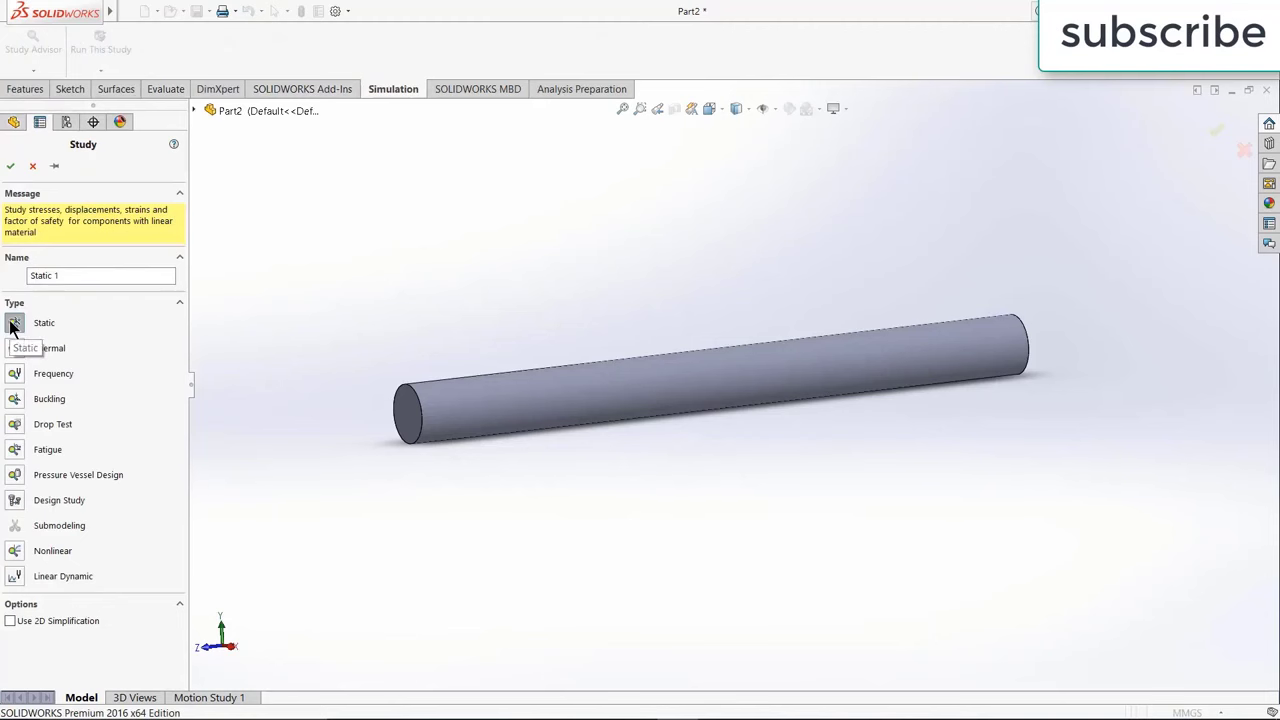
left_click(10, 168)
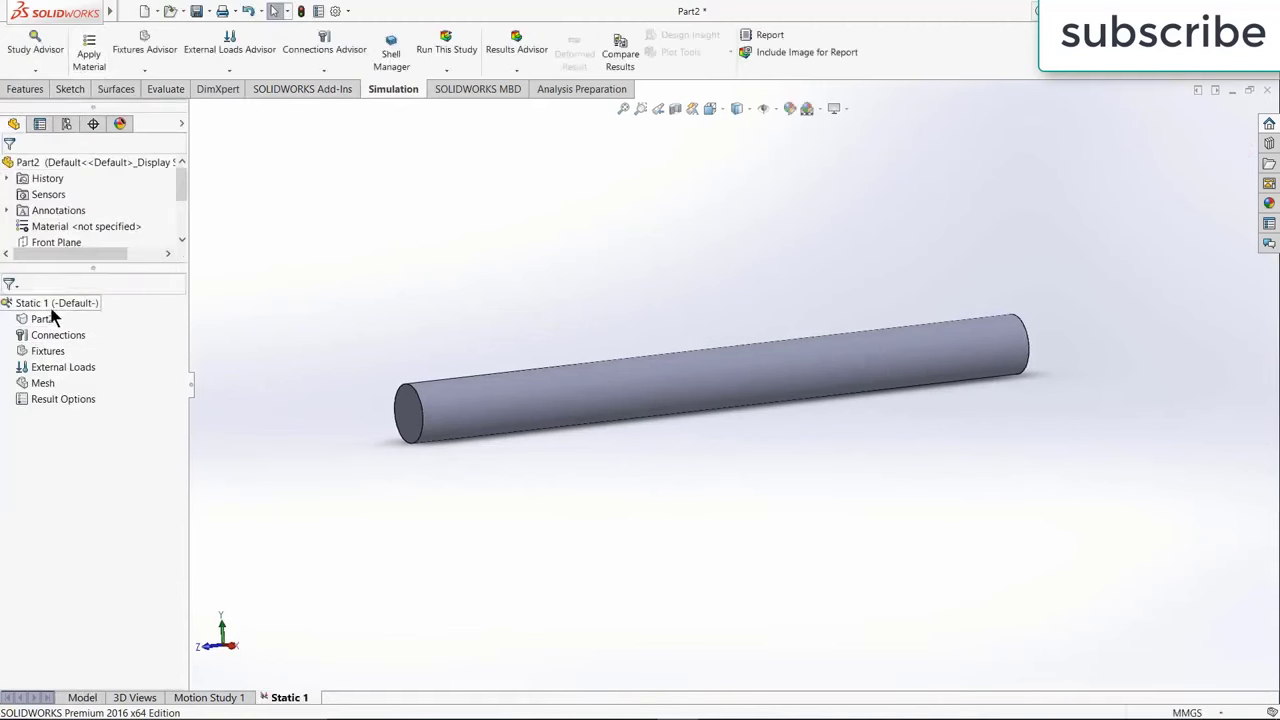
Step: Assign Plain Carbon Steel to the shaft in the static study
right_click(46, 318)
mouse_move(78, 348)
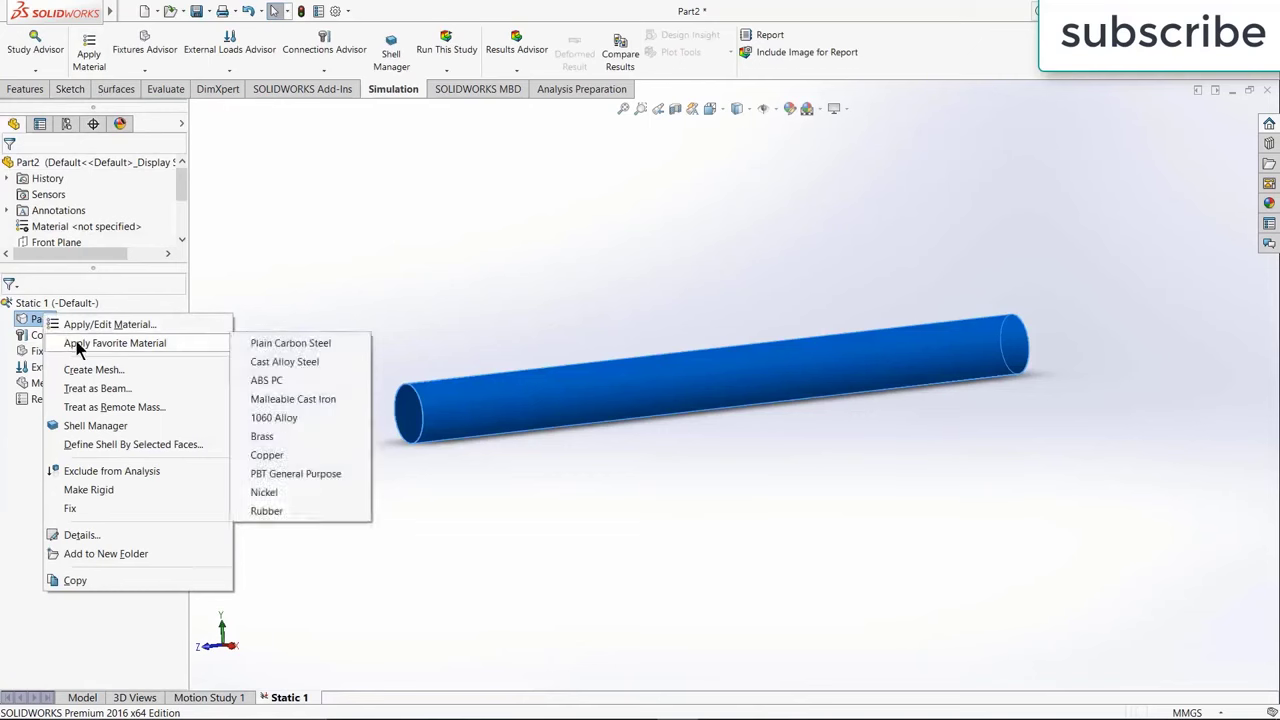
left_click(268, 345)
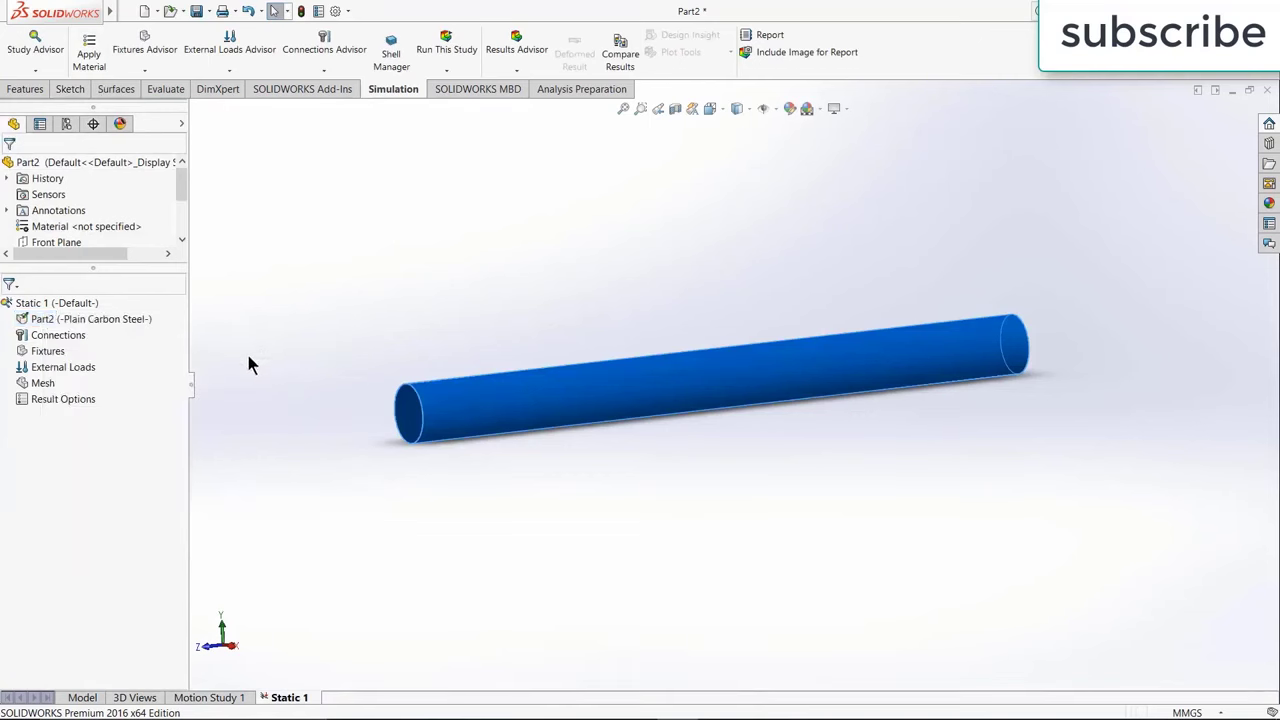
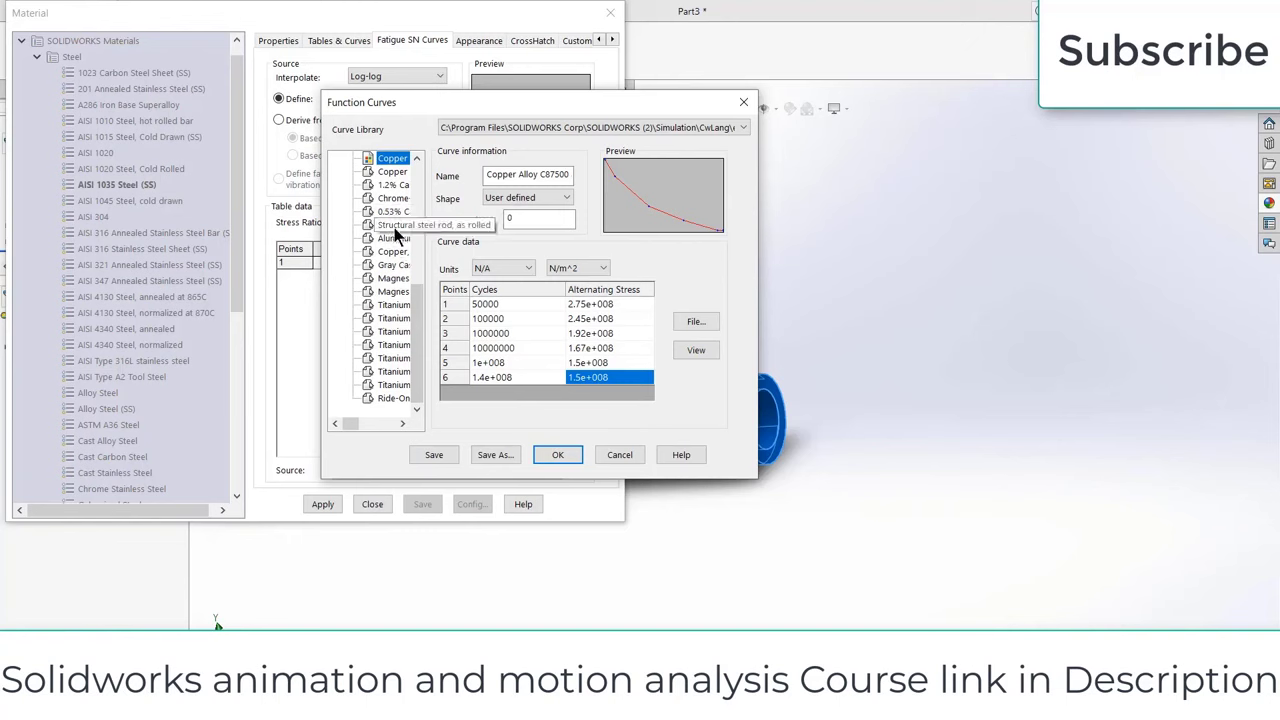
Step: Load the structural steel rod, as rolled, fatigue S-N curve for the AISI 1035 Steel (SS) material and apply it to the part
left_click(396, 230)
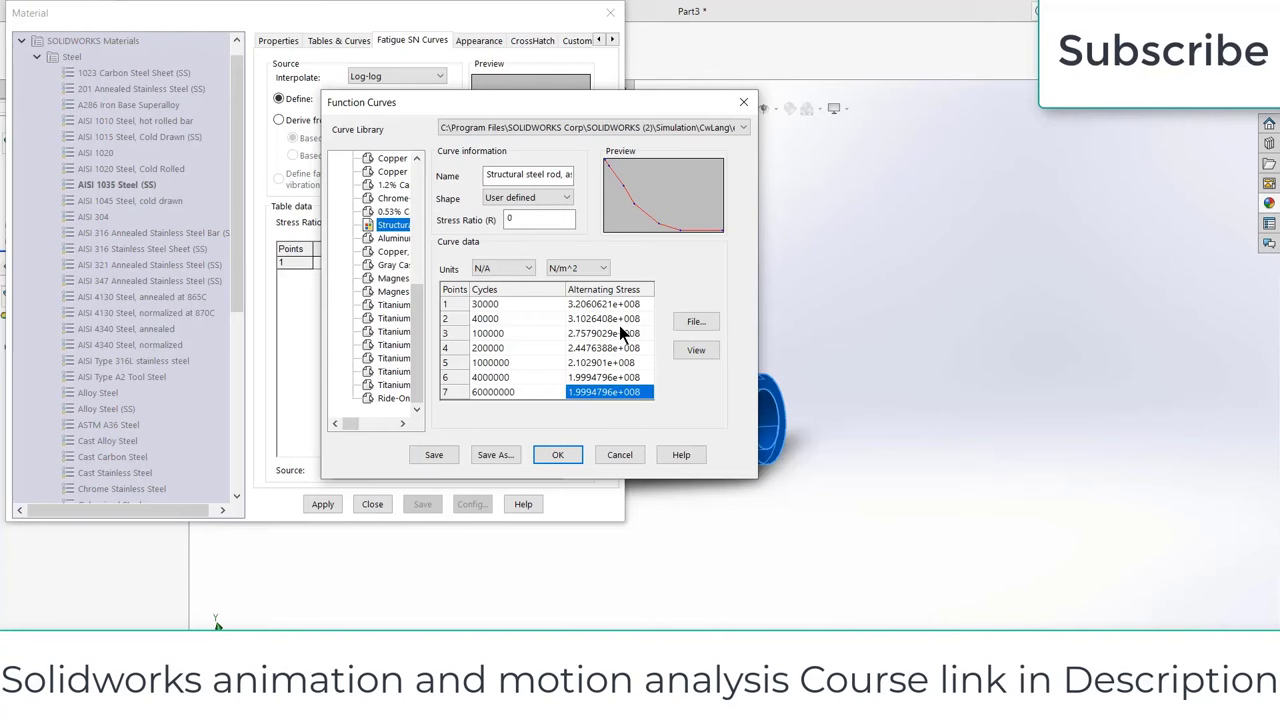
left_click(565, 458)
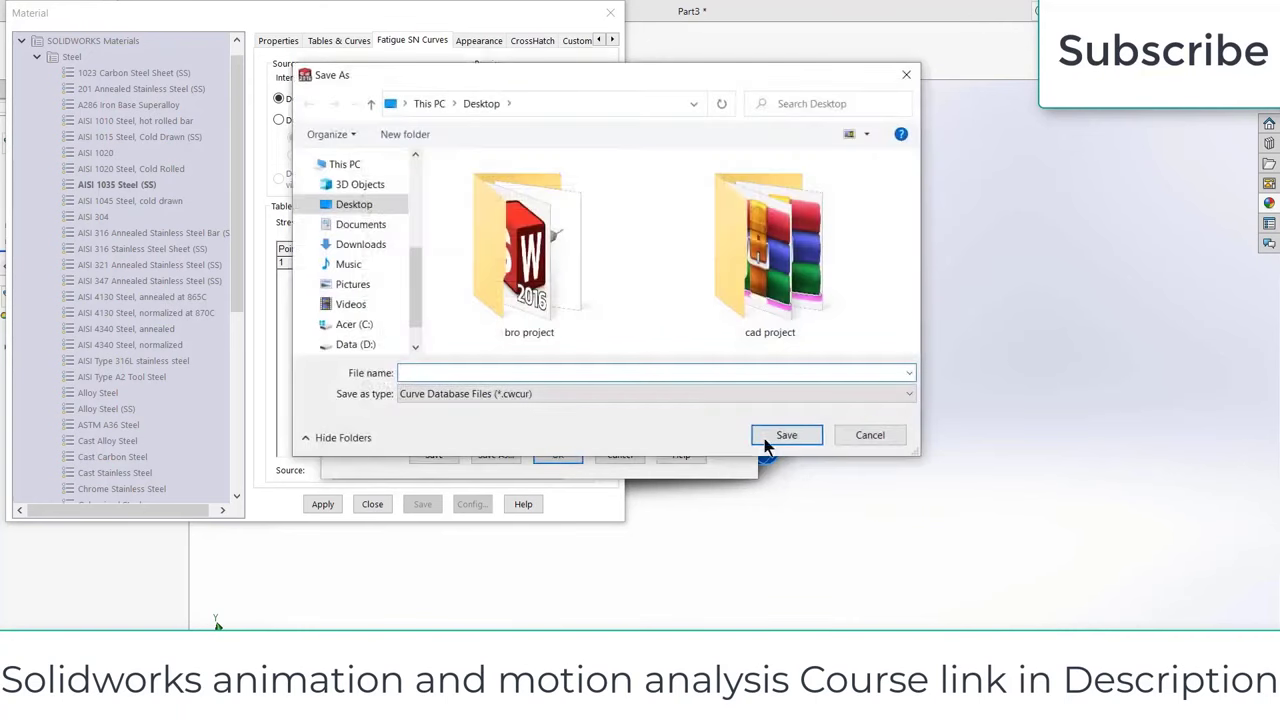
left_click(887, 435)
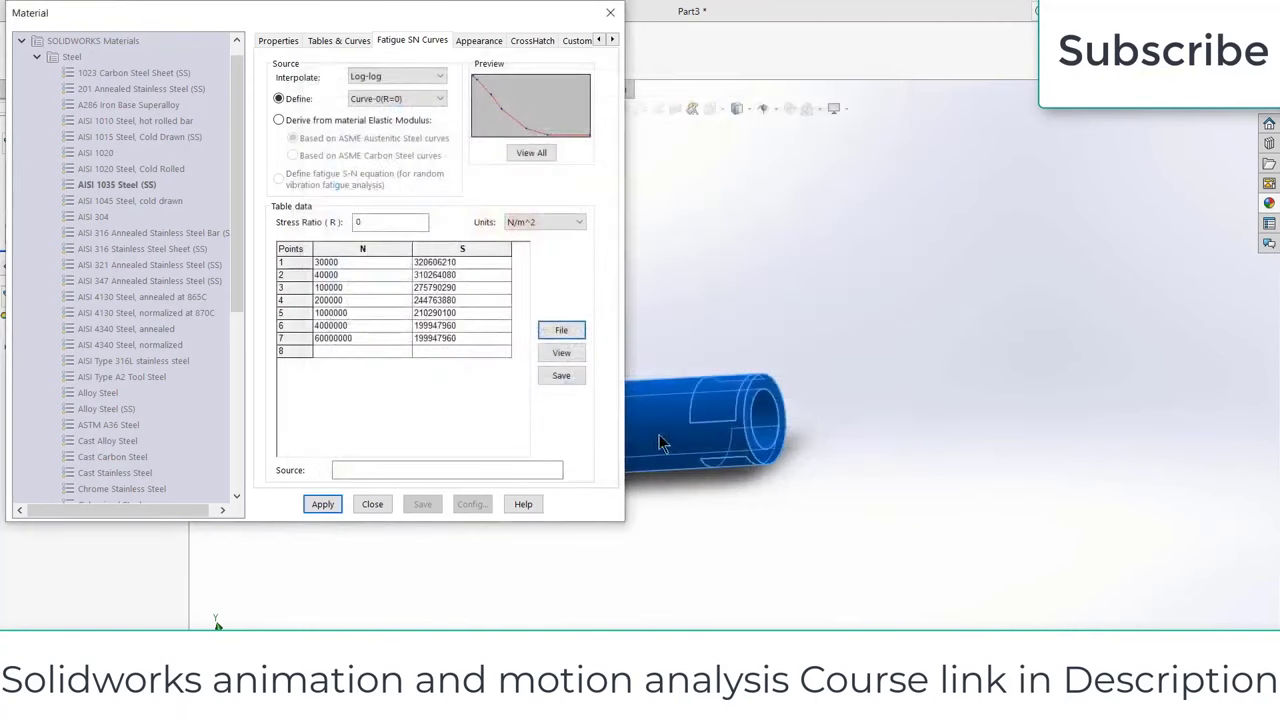
left_click(323, 504)
left_click(371, 504)
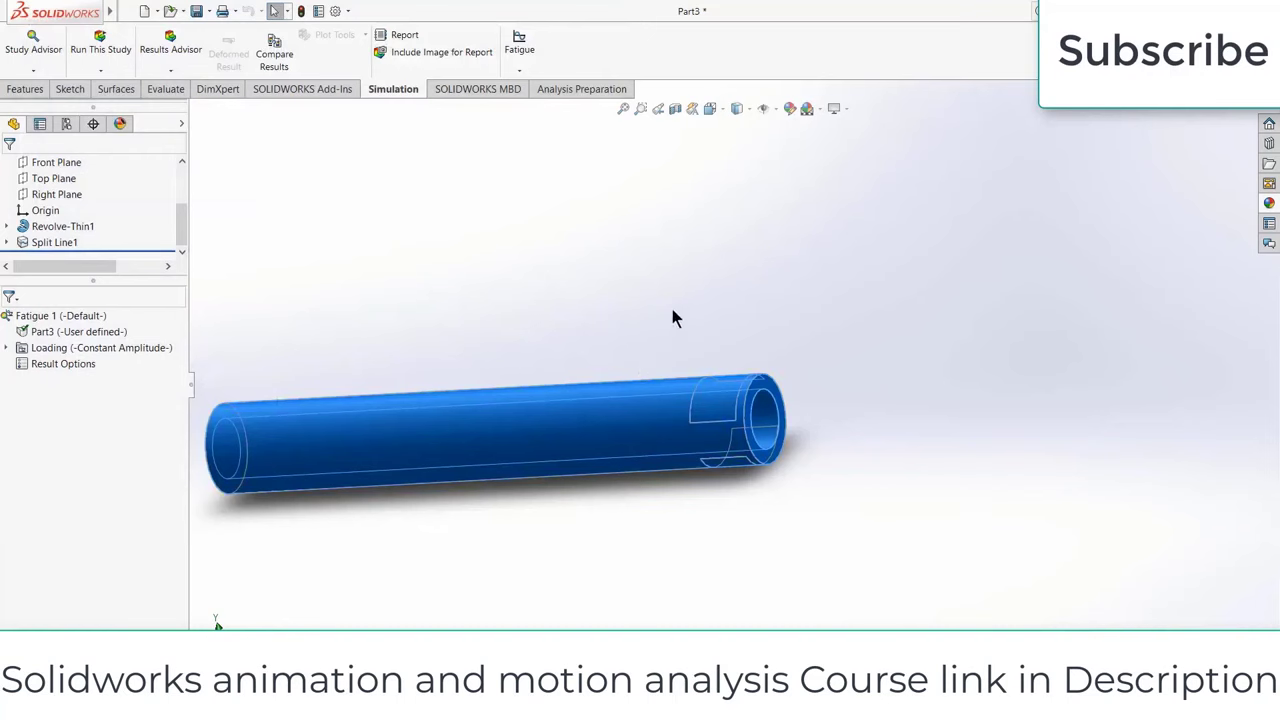
Step: Run the Fatigue 1 study on the tube and inspect the resulting damage plot at the tube's end
scroll(674, 316, "up", 3)
middle_click_drag(674, 316, 510, 378)
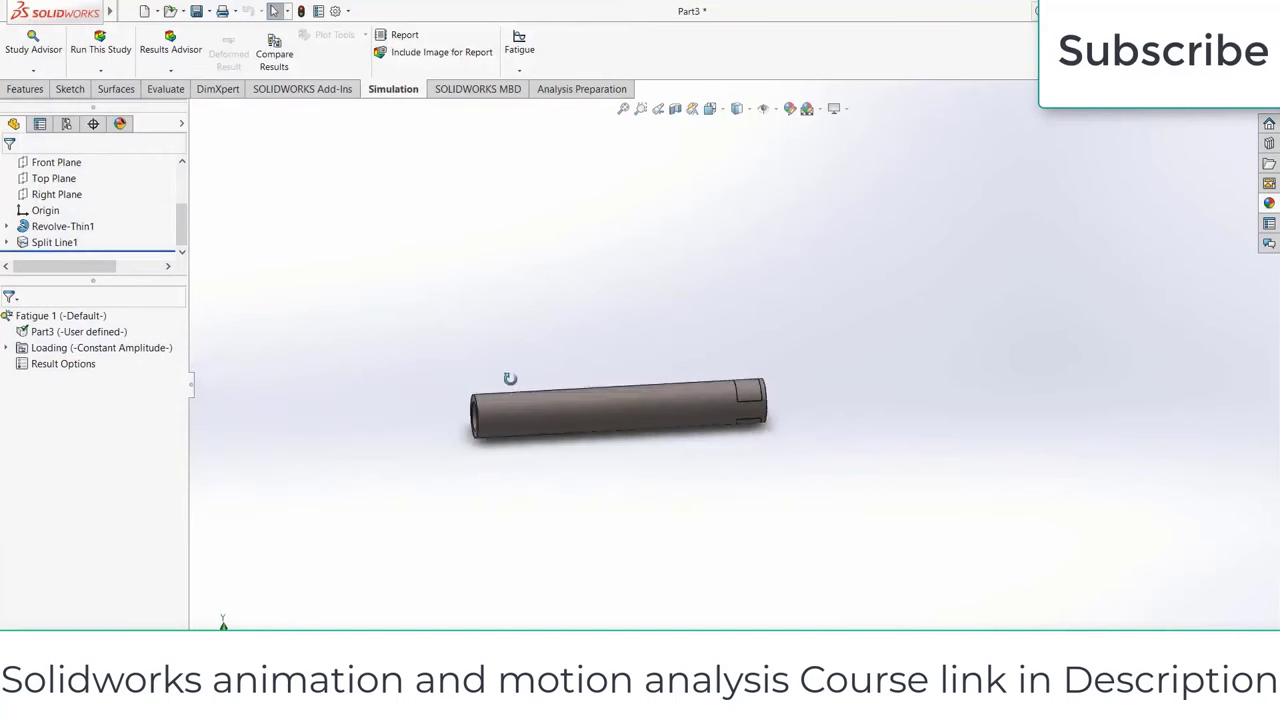
left_click(100, 45)
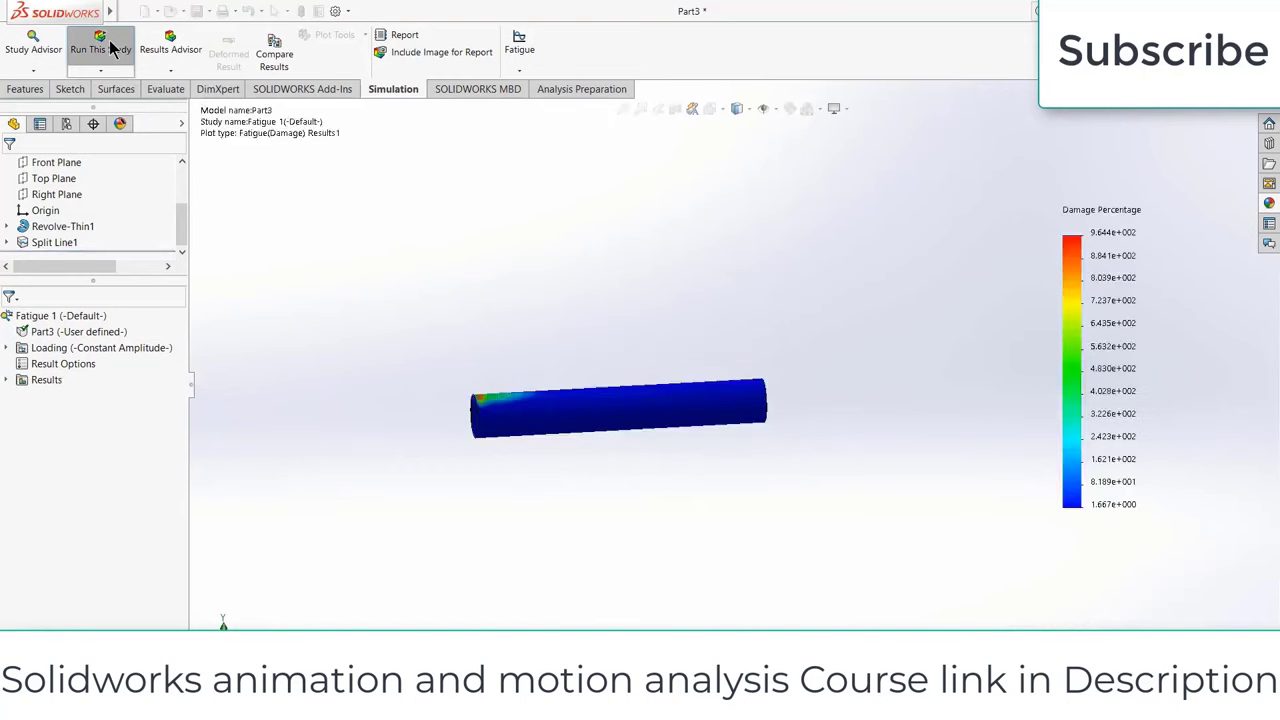
scroll(1005, 317, "down", 2)
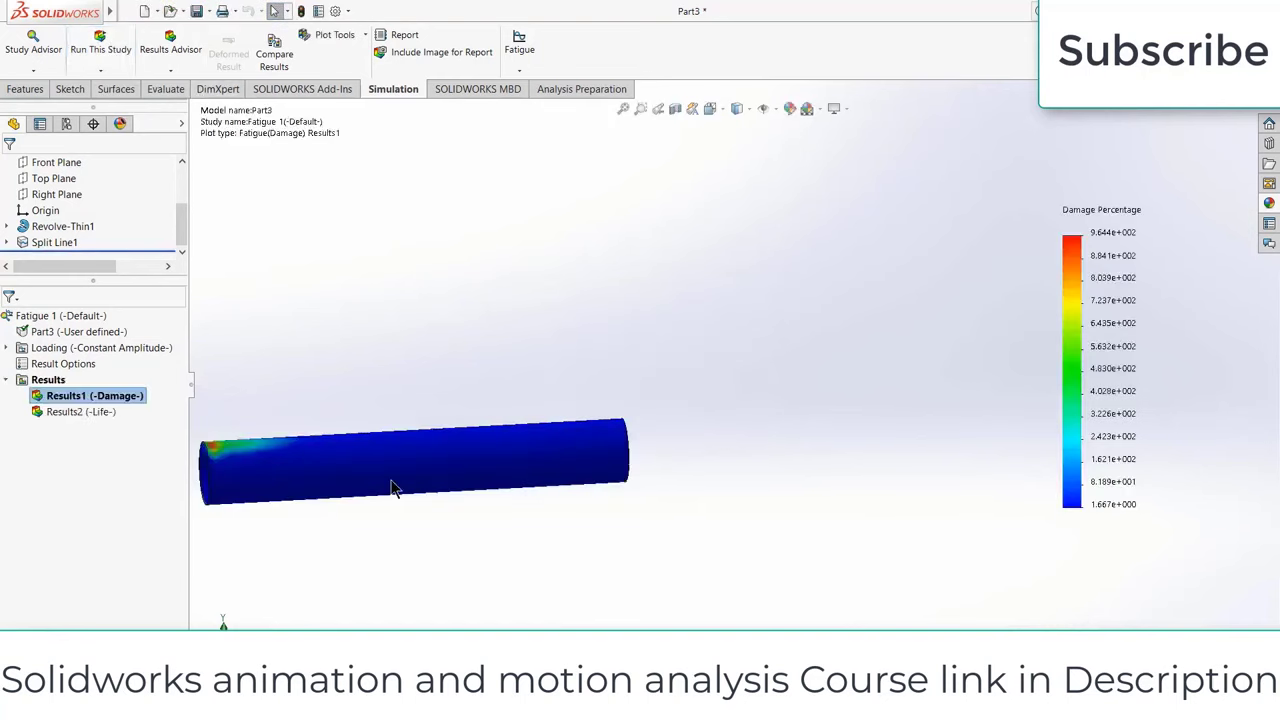
scroll(393, 487, "up", 1)
scroll(370, 466, "down", 2)
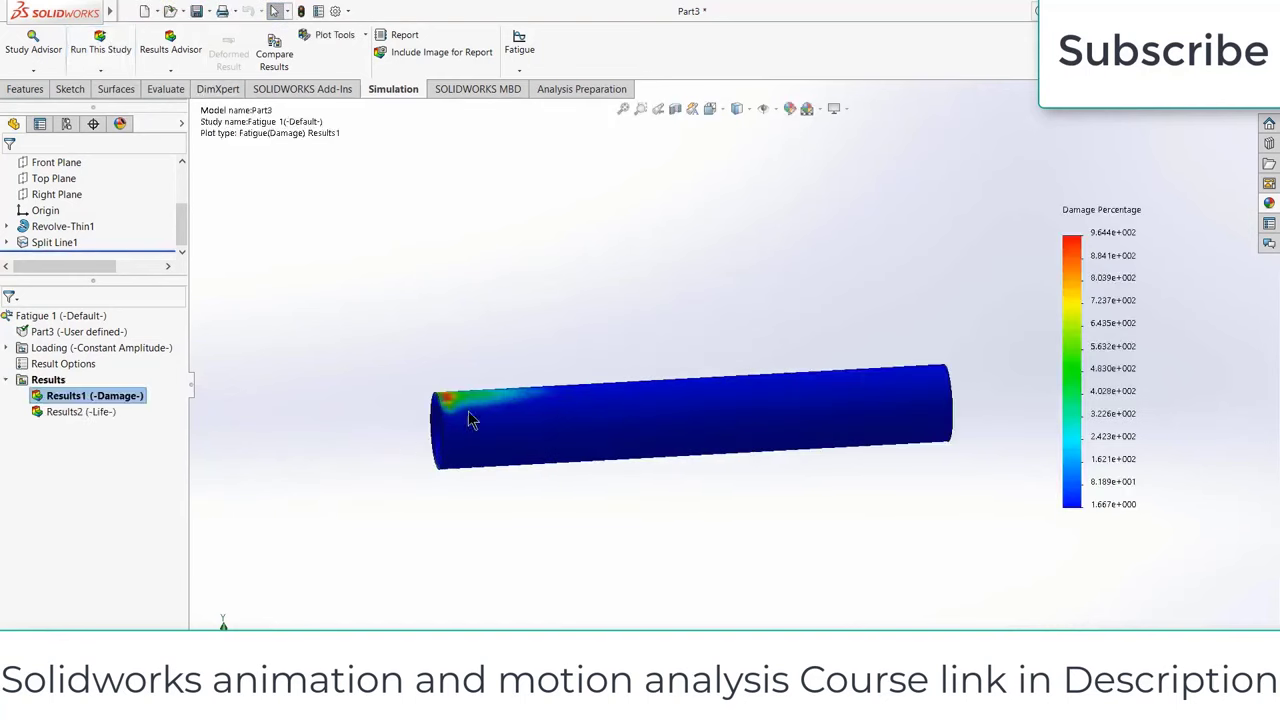
Step: Switch the fatigue plot's component to Life and examine the total life distribution along the tube
right_click(1092, 283)
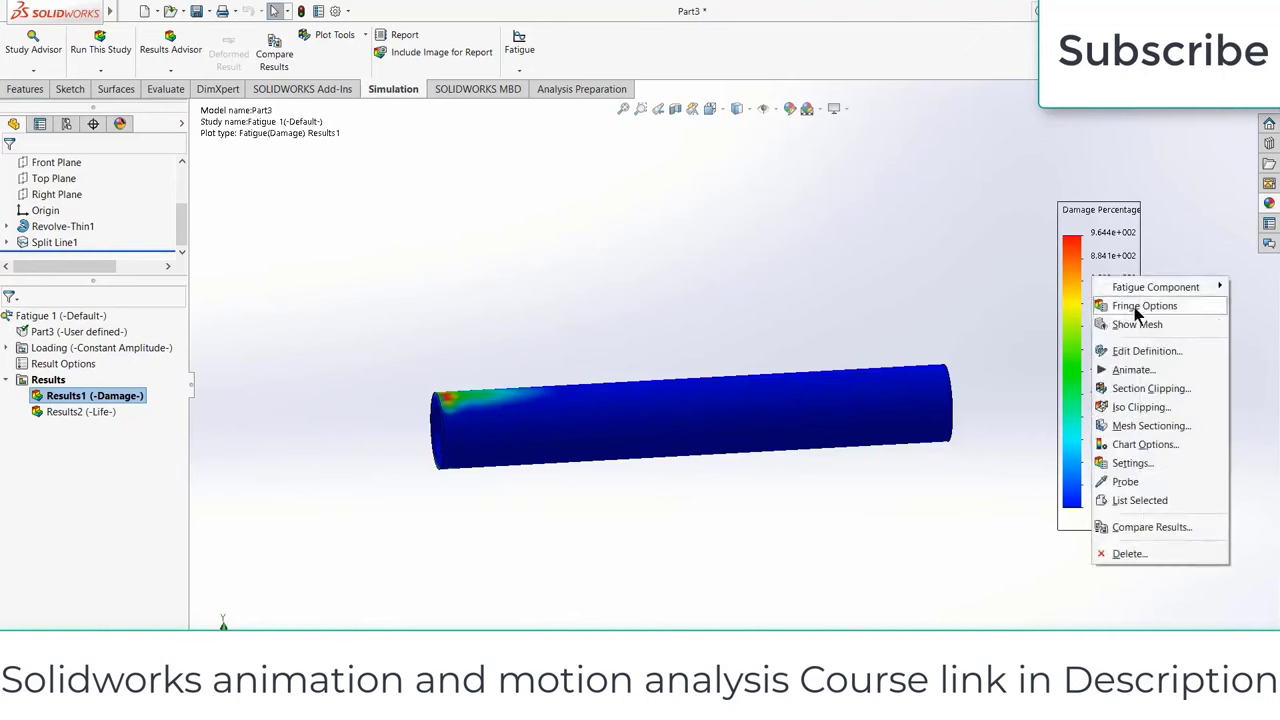
mouse_move(1136, 316)
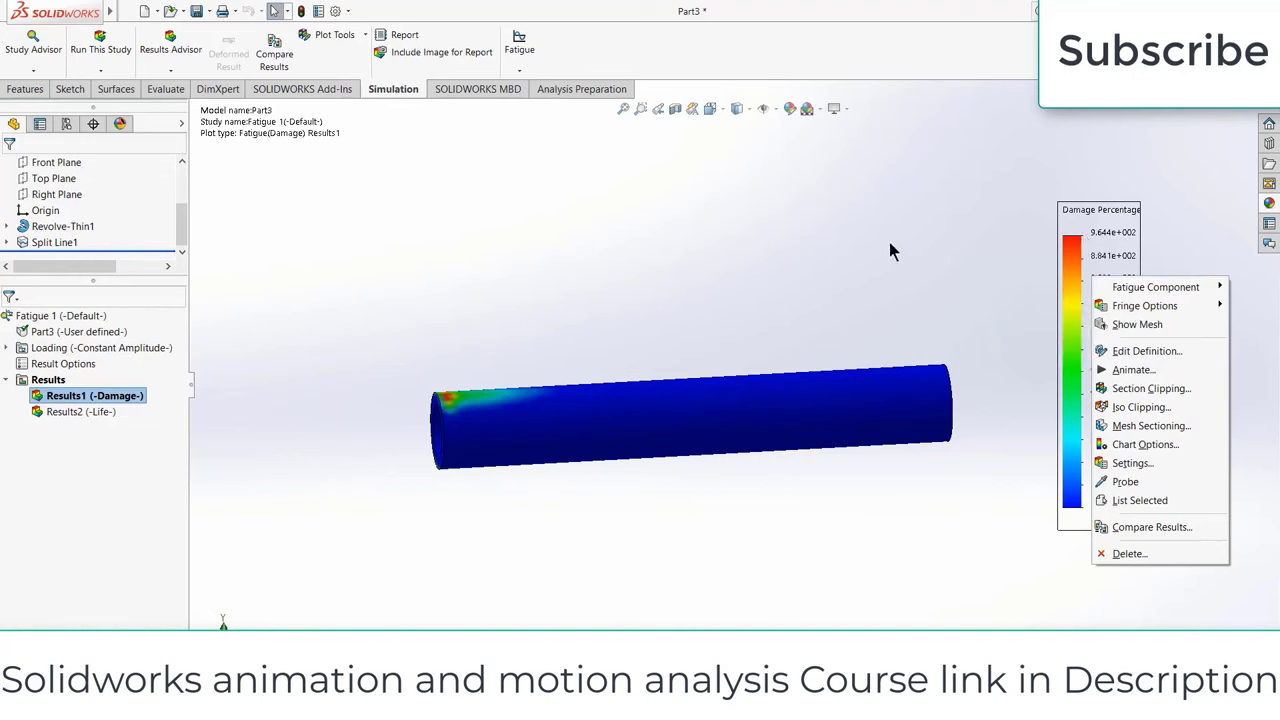
left_click(1086, 258)
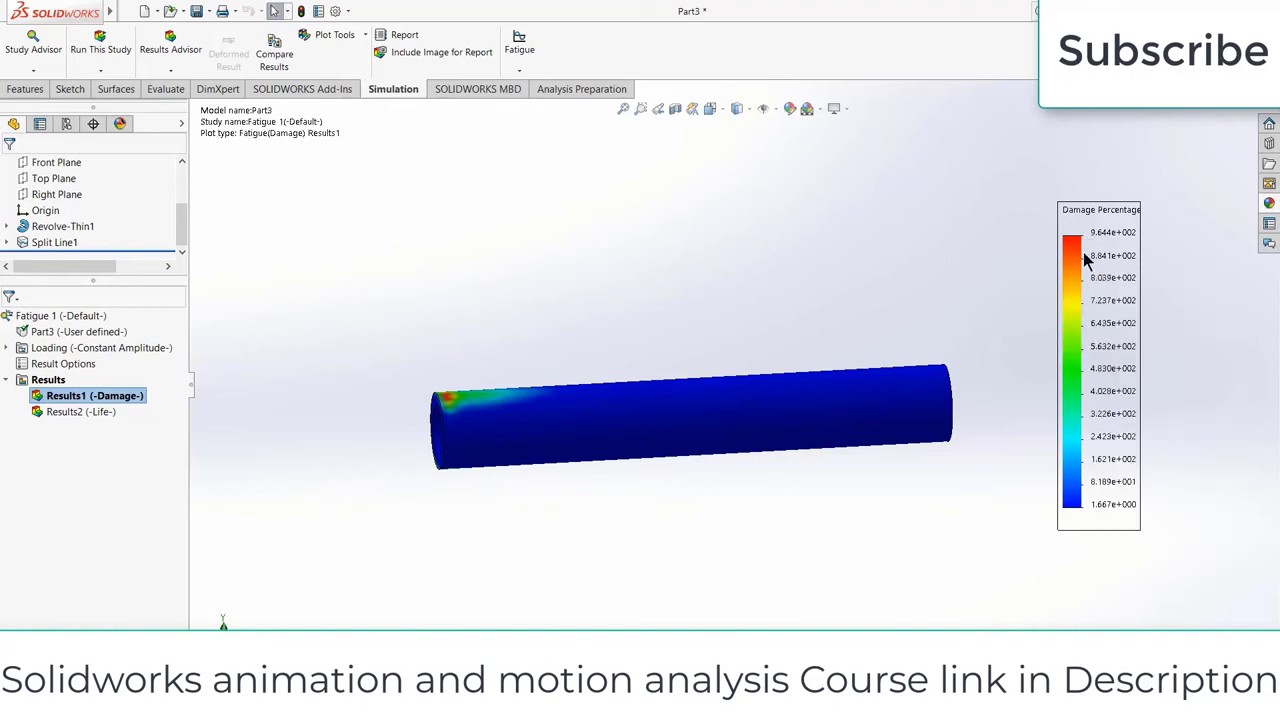
right_click(1086, 258)
mouse_move(1101, 264)
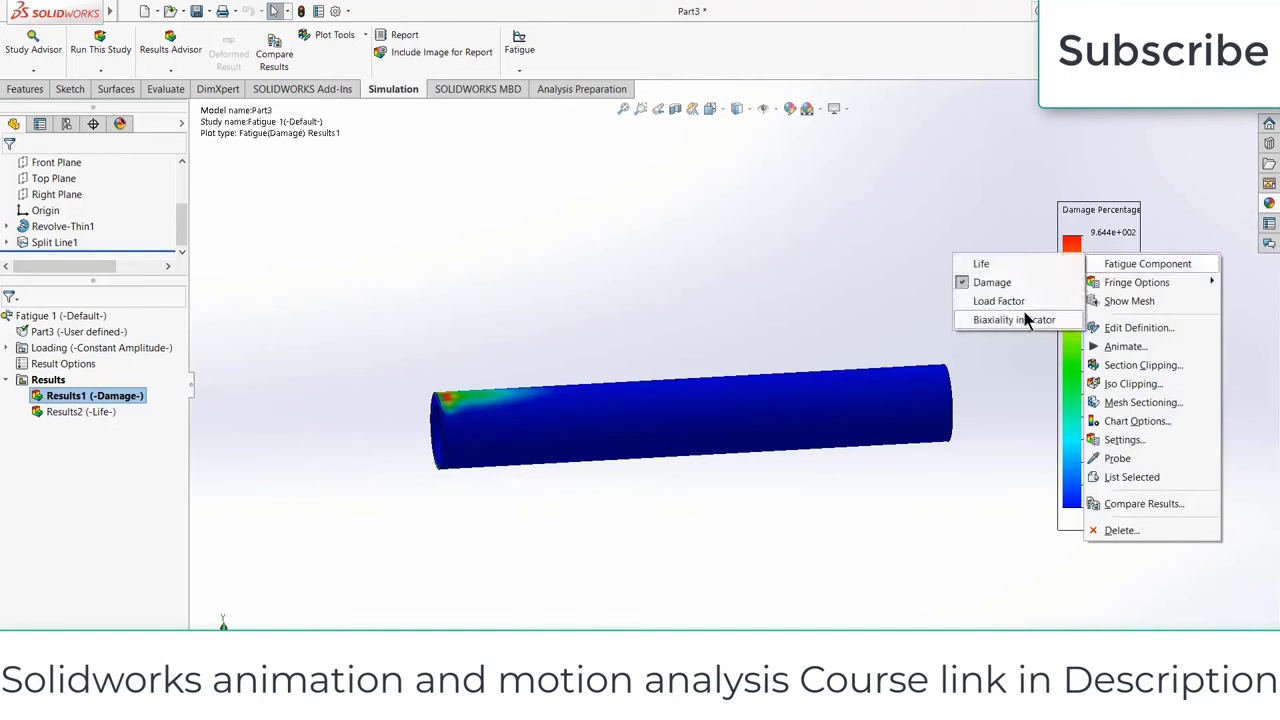
left_click(999, 270)
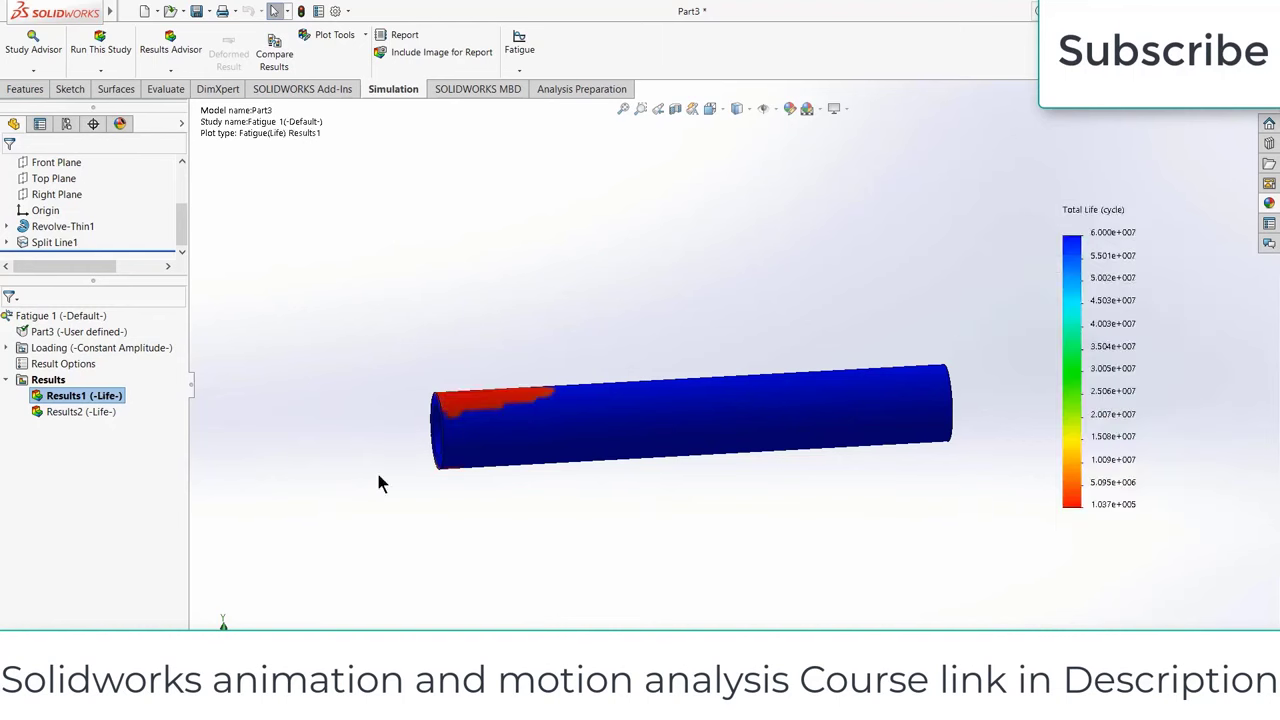
scroll(571, 414, "up", 5)
scroll(628, 406, "down", 7)
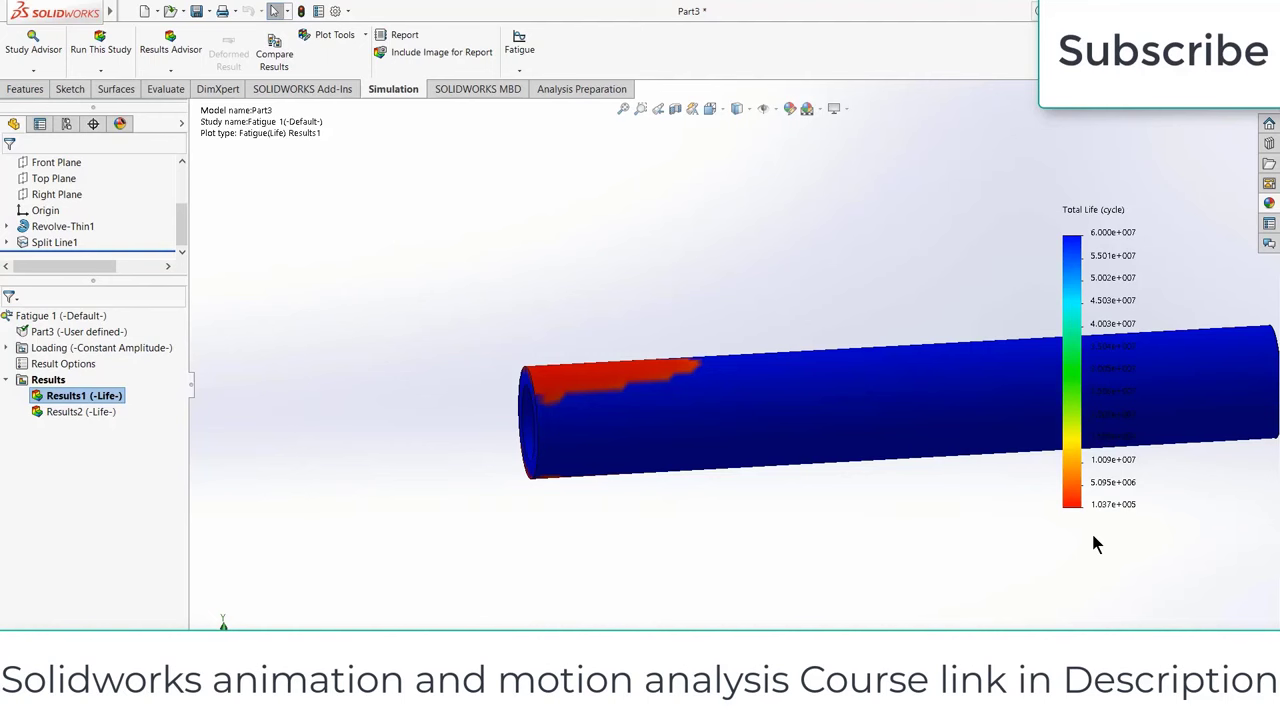
Step: Return the fatigue plot's component to Damage and inspect the damaged end of the tube
right_click(1108, 256)
mouse_move(1123, 259)
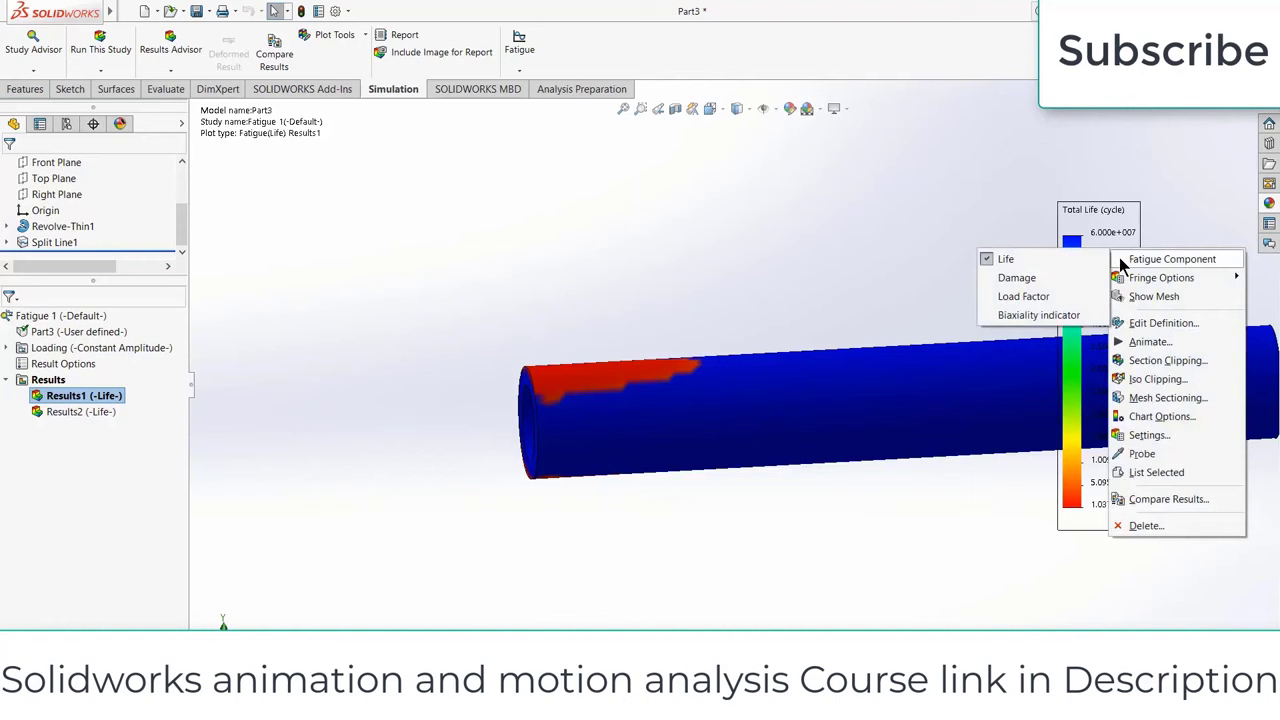
left_click(1040, 279)
middle_click_drag(614, 371, 543, 389)
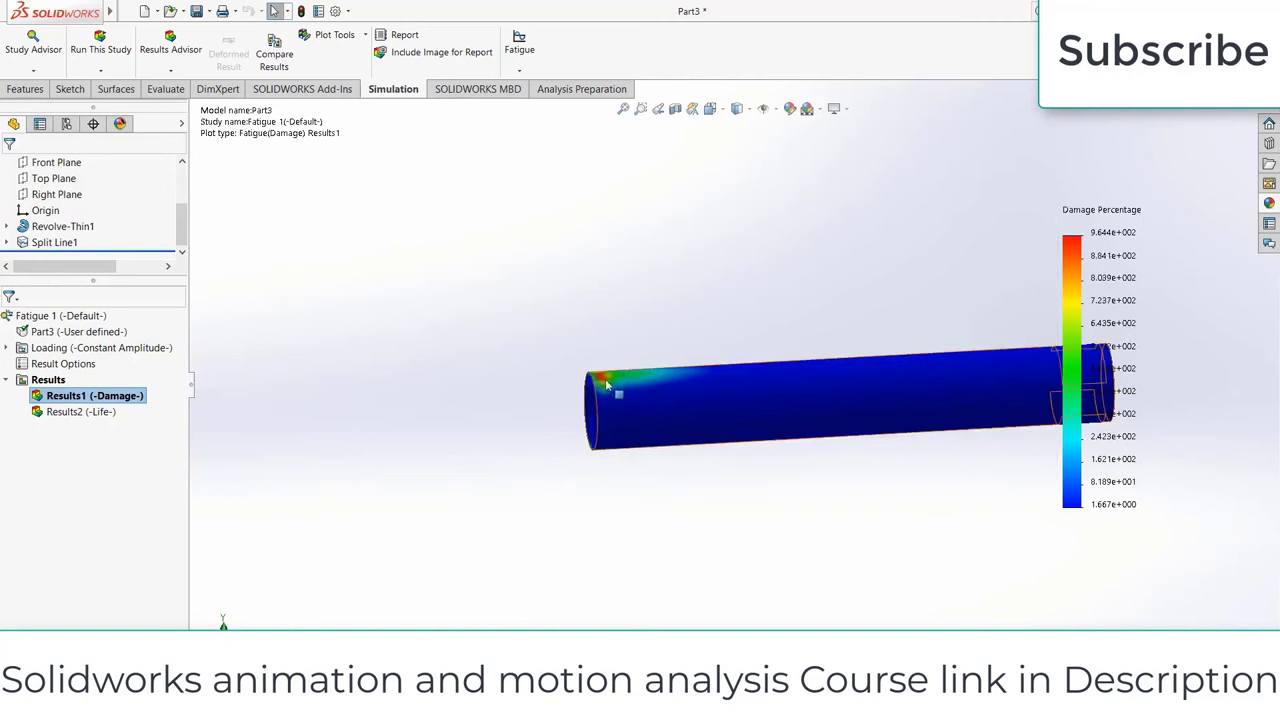
Step: Switch the fatigue plot's component from Damage to Load Factor
right_click(1082, 272)
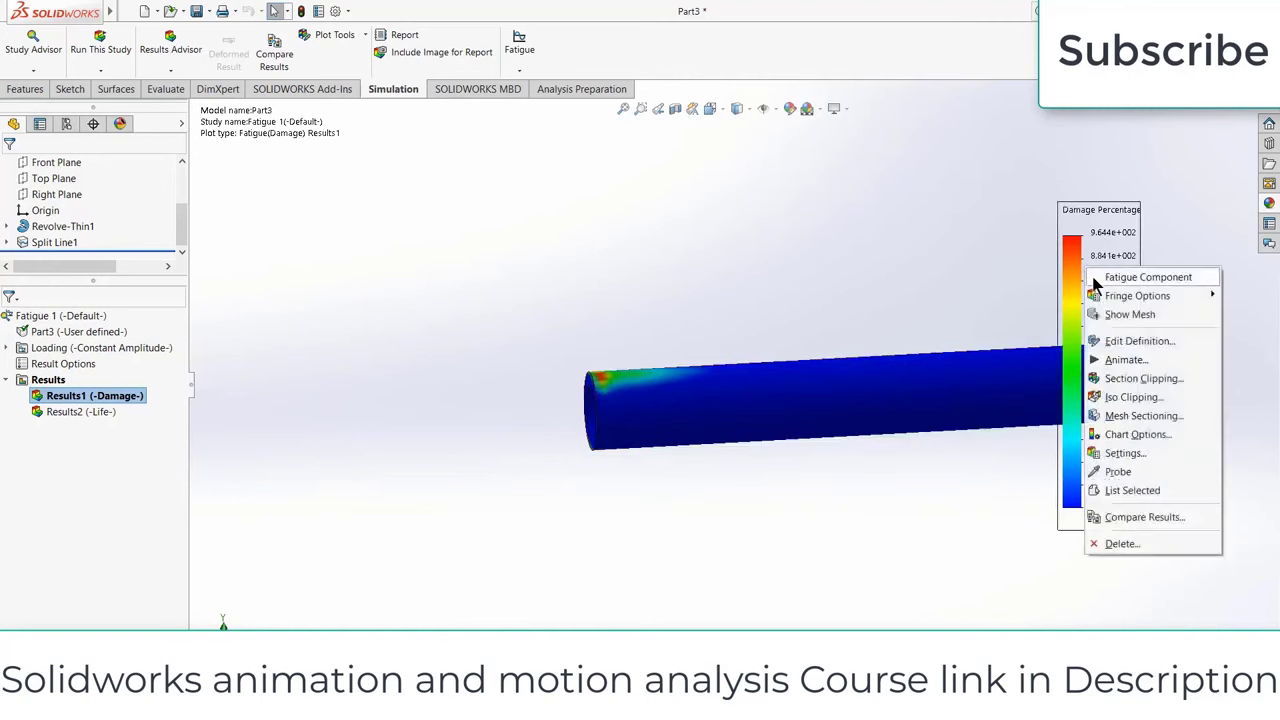
mouse_move(1096, 280)
left_click(1032, 316)
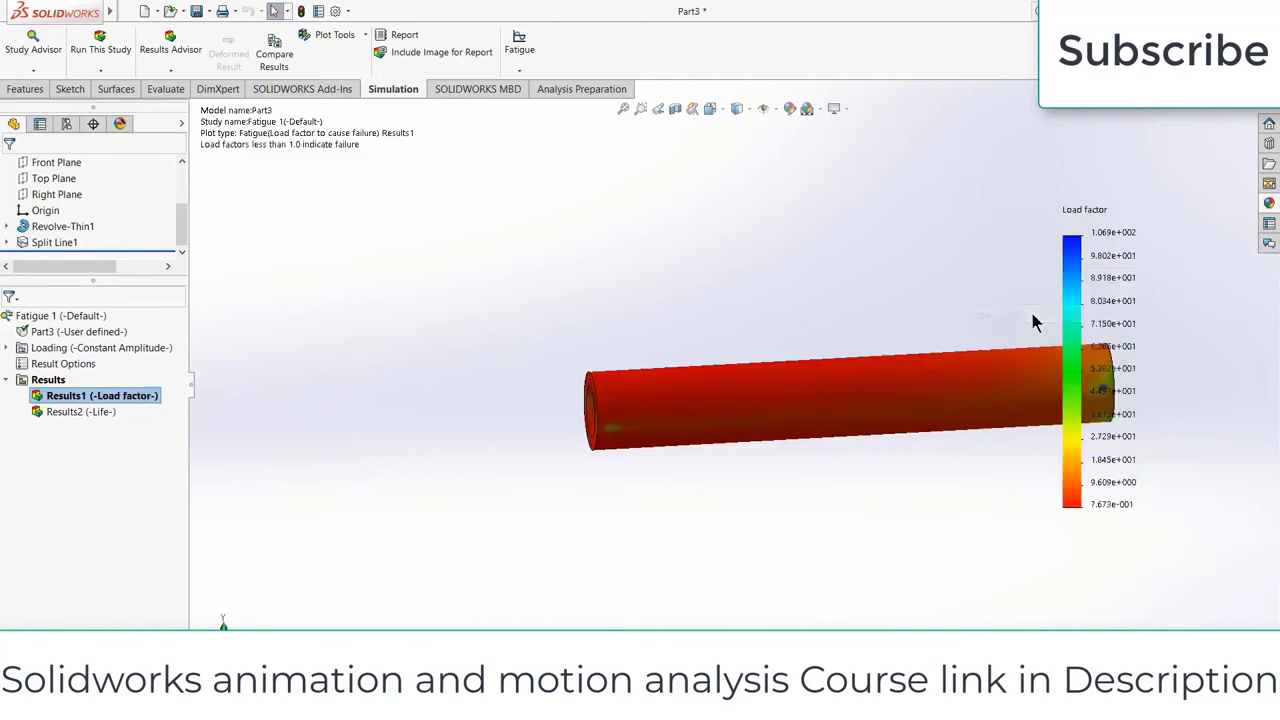
Step: Show the minimum annotation on the load factor plot and inspect its location at the tube's end
right_click(1097, 287)
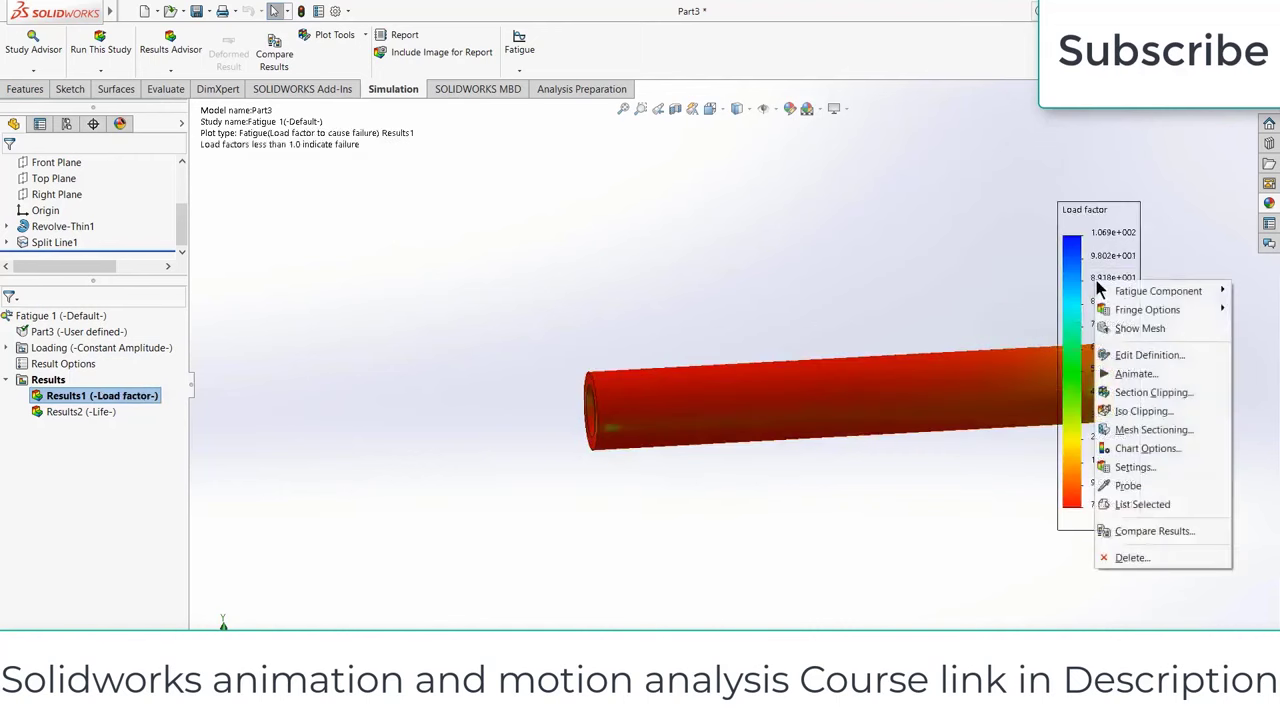
left_click(1128, 356)
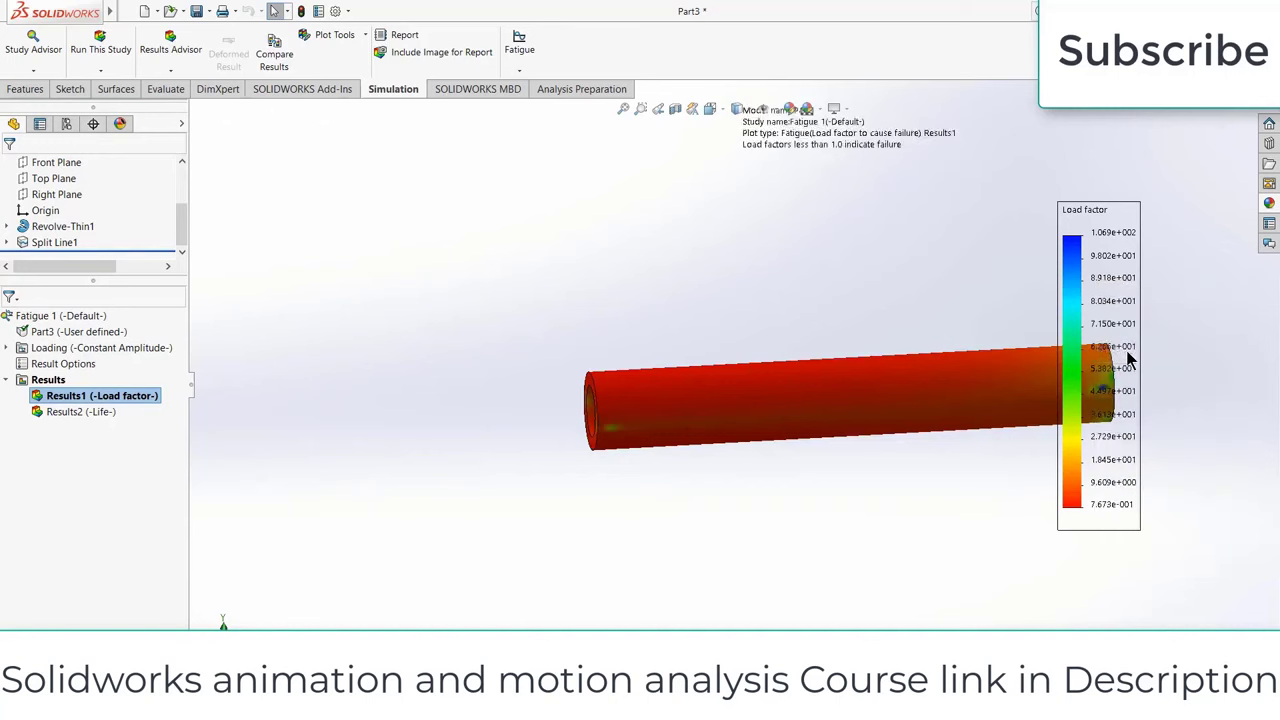
left_click(87, 197)
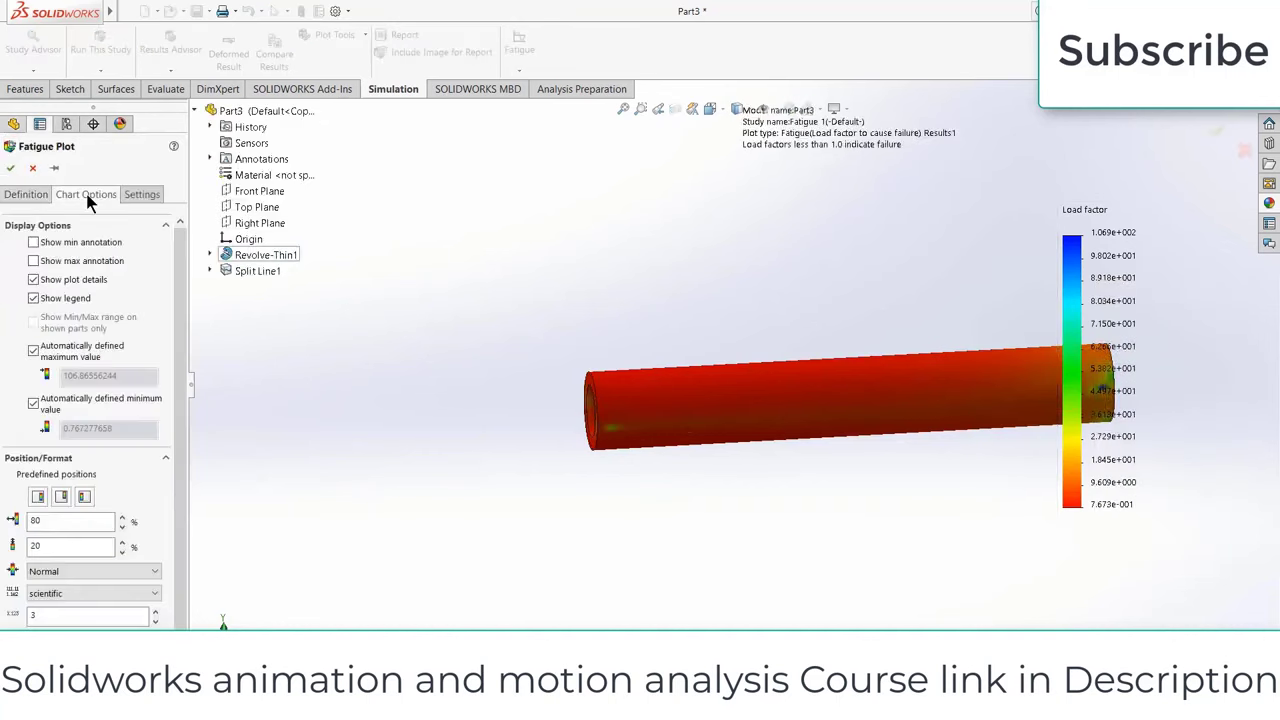
left_click(33, 242)
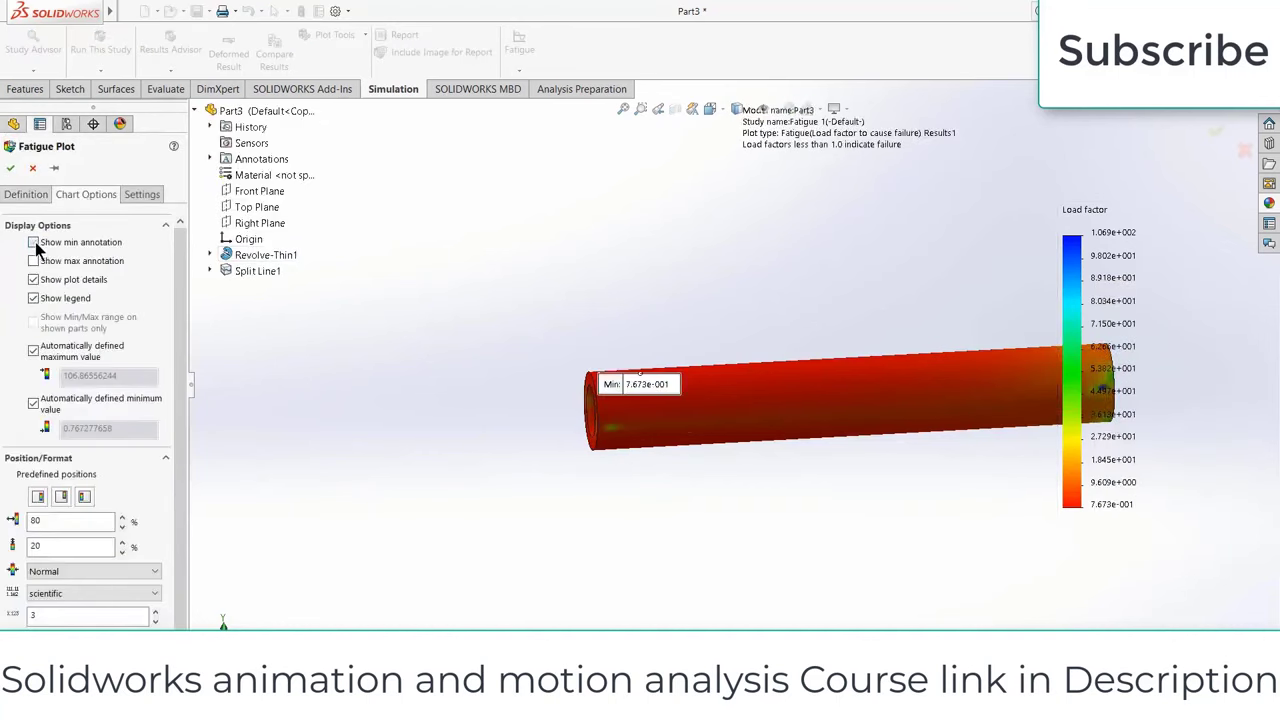
scroll(623, 391, "down", 5)
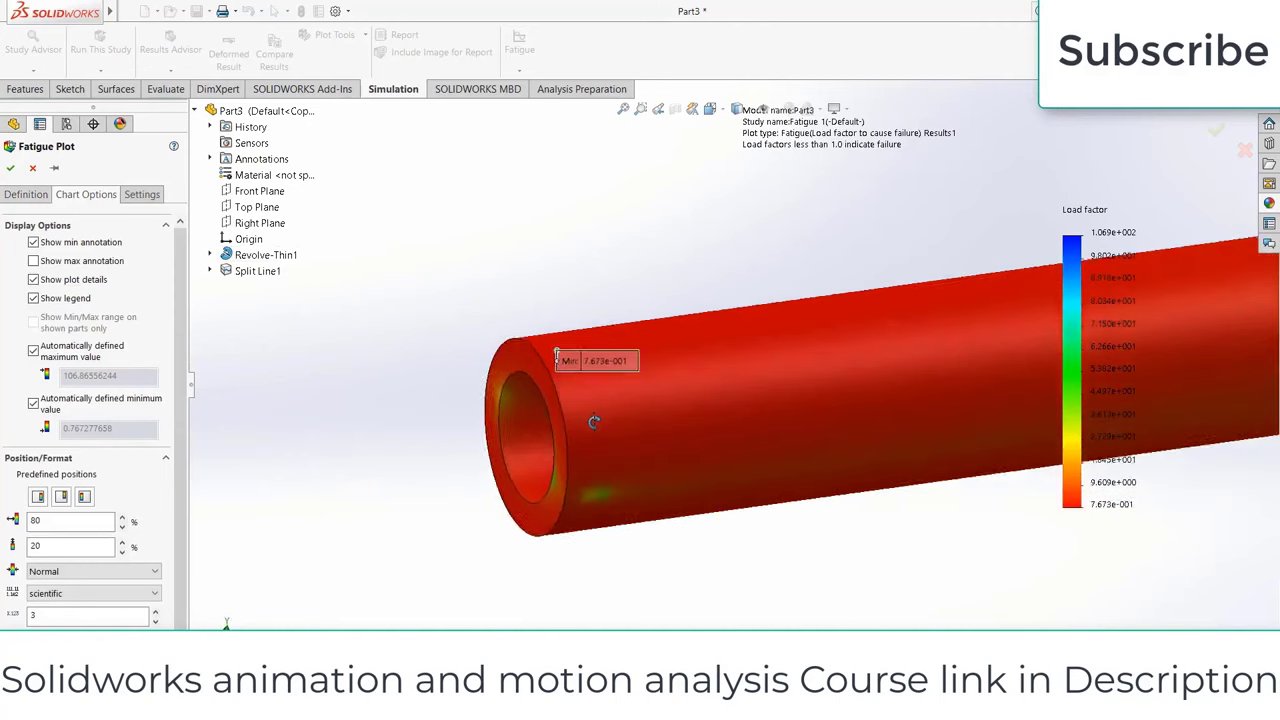
Step: Show the load factor plot's maximum annotation instead of the minimum, inspect its location, and discard the chart option changes
left_click(33, 261)
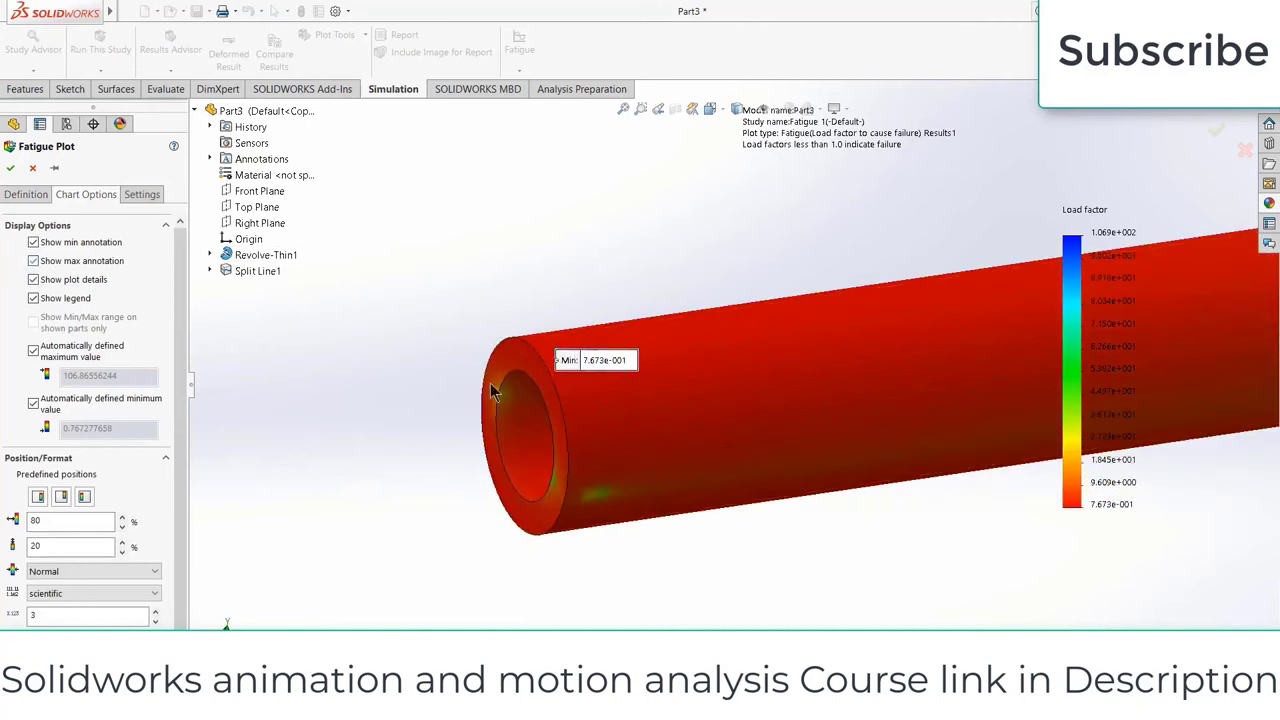
left_click(33, 243)
scroll(920, 437, "up", 5)
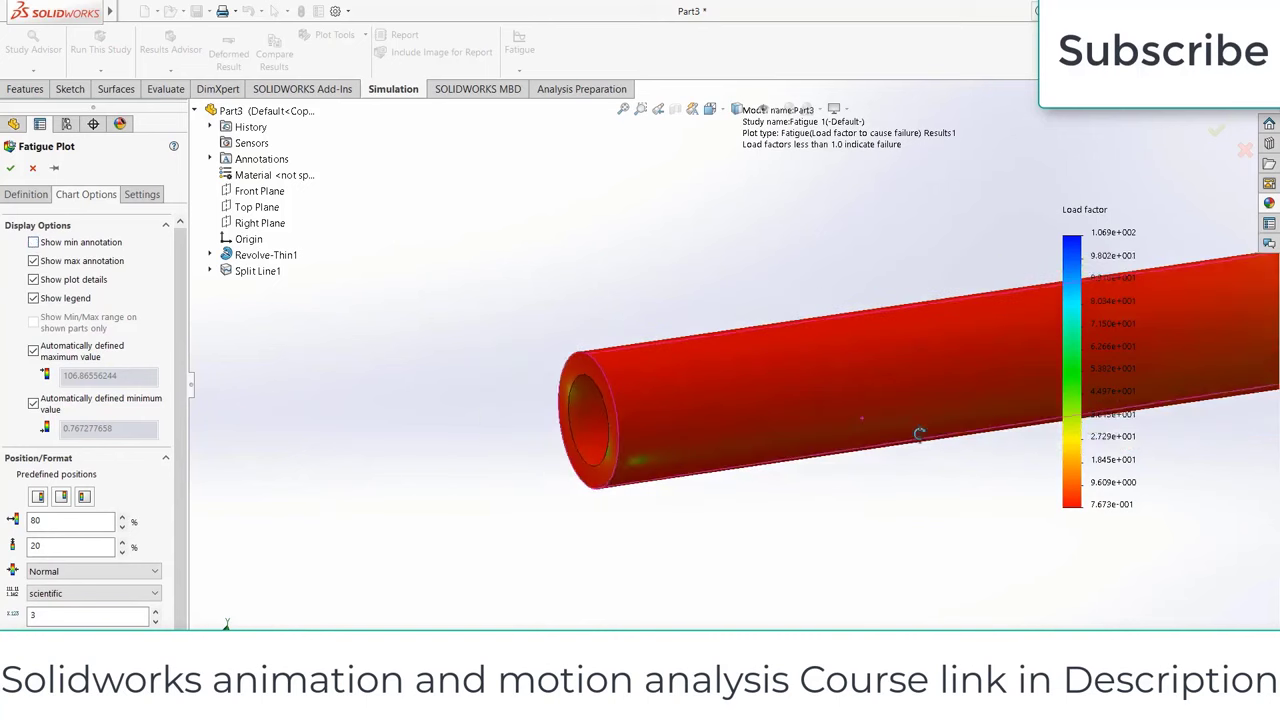
scroll(1119, 395, "down", 3)
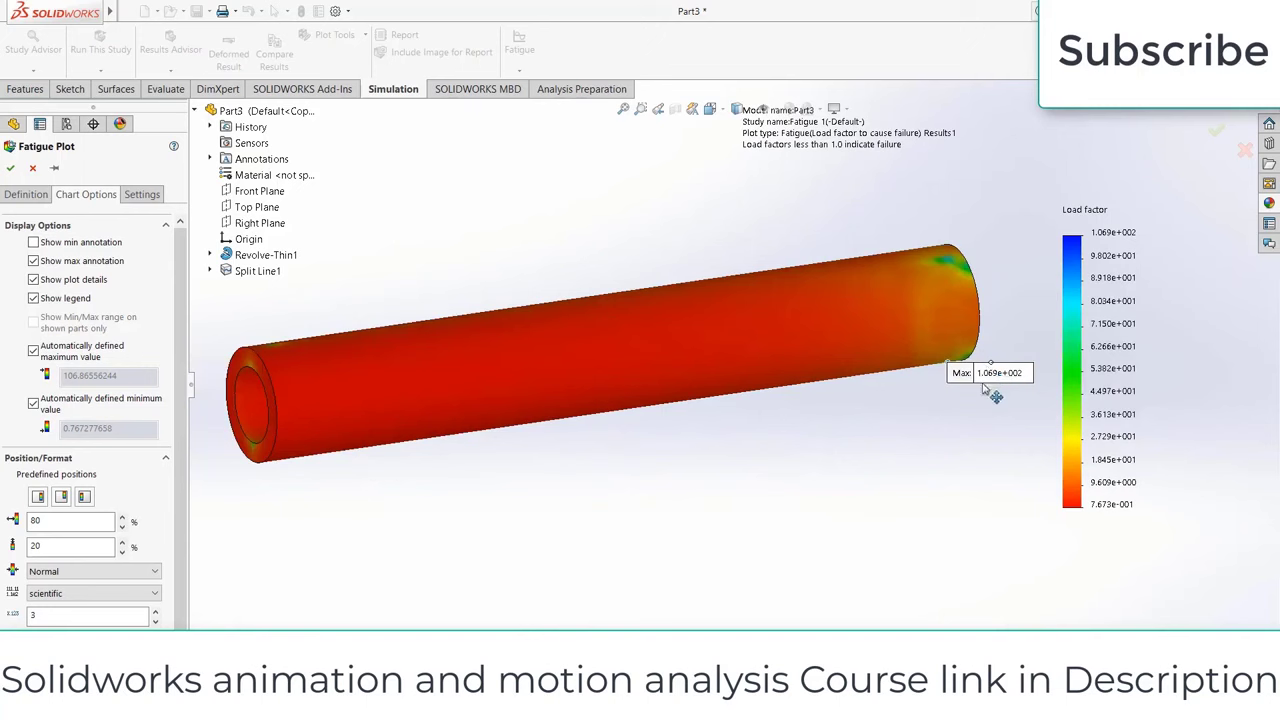
left_click(32, 167)
Step: Set the load factor plot's fatigue component back to Damage
right_click(1090, 244)
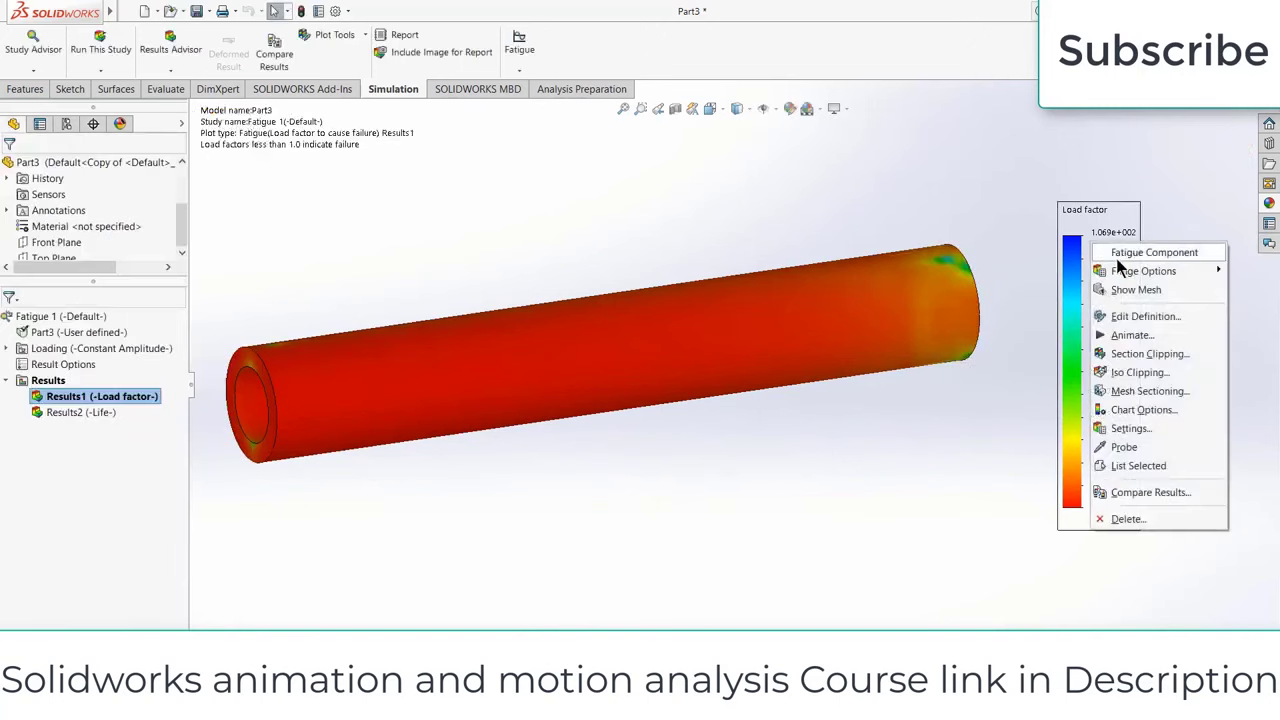
mouse_move(1093, 258)
left_click(1042, 271)
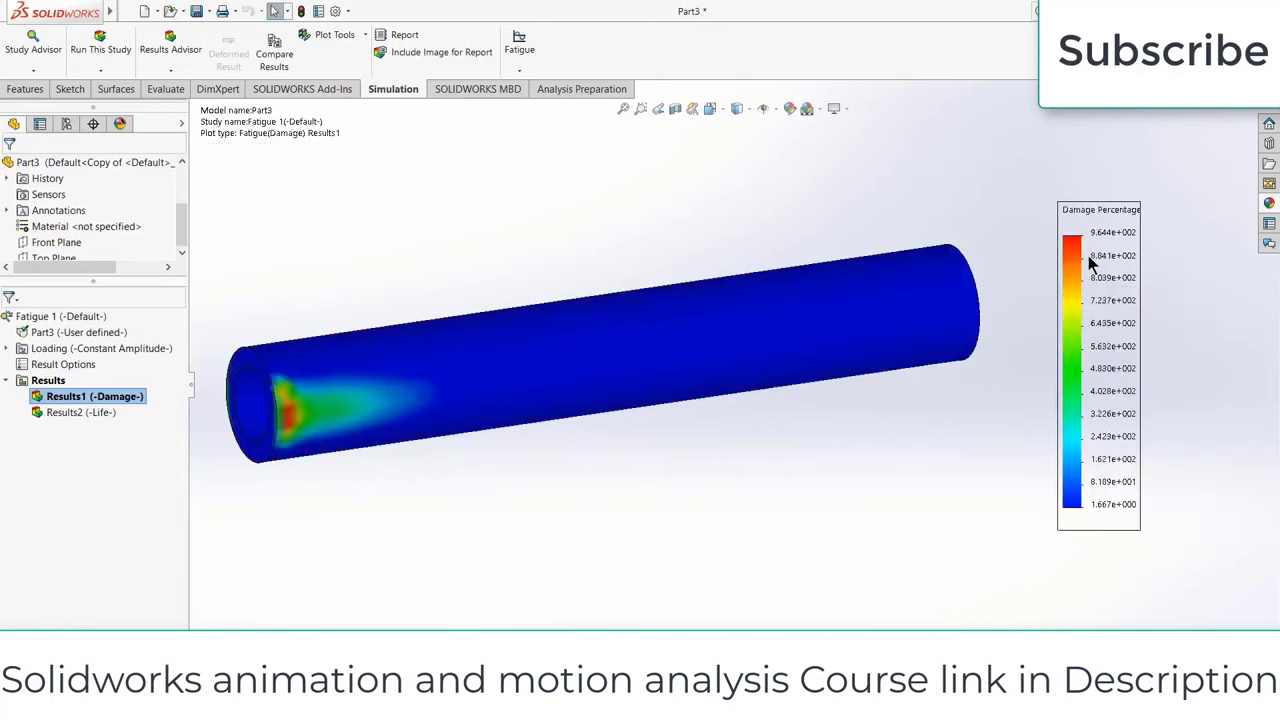
Step: Show the maximum annotation on the damage plot and place its callout below the tube, clear of the model
right_click(1115, 276)
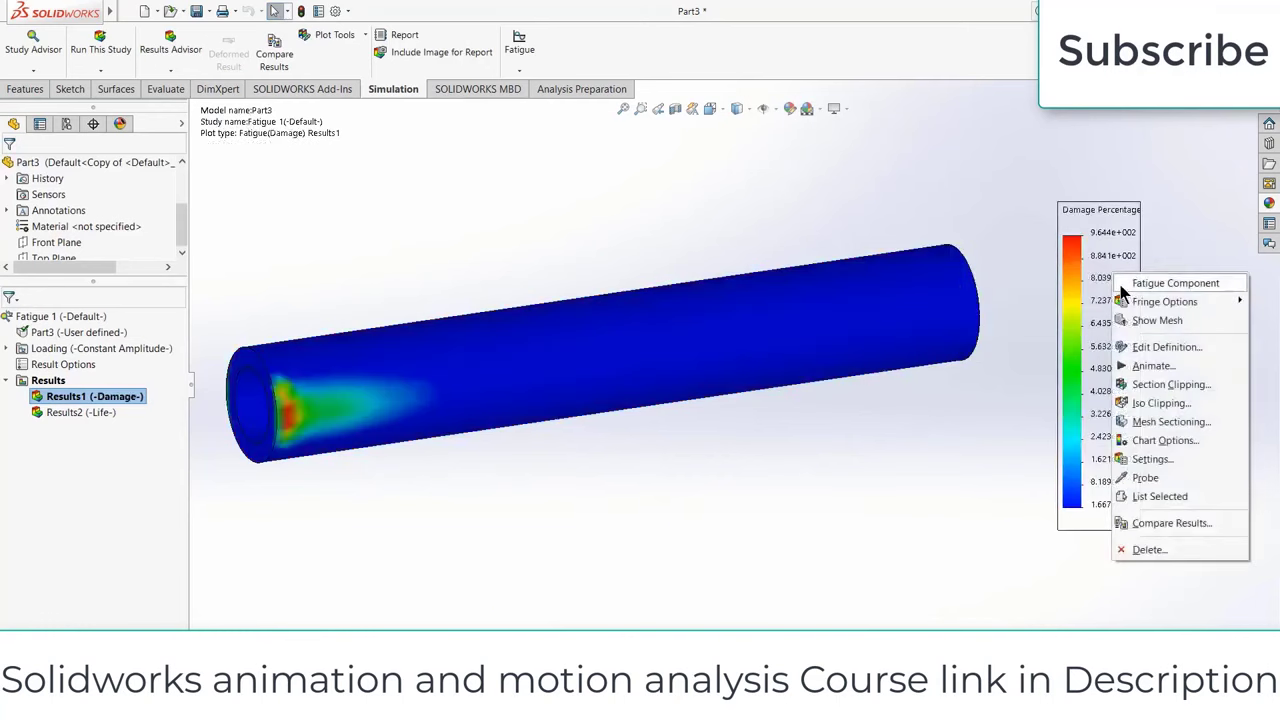
left_click(1168, 347)
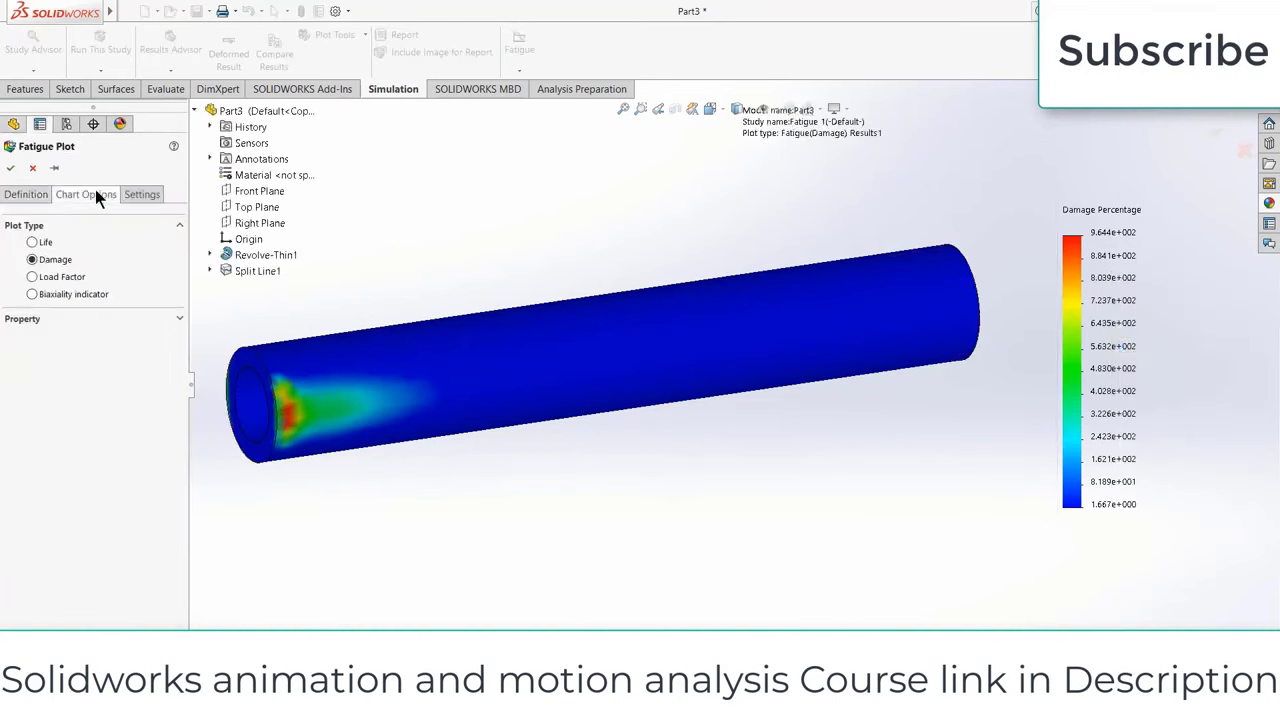
left_click(92, 193)
left_click(33, 261)
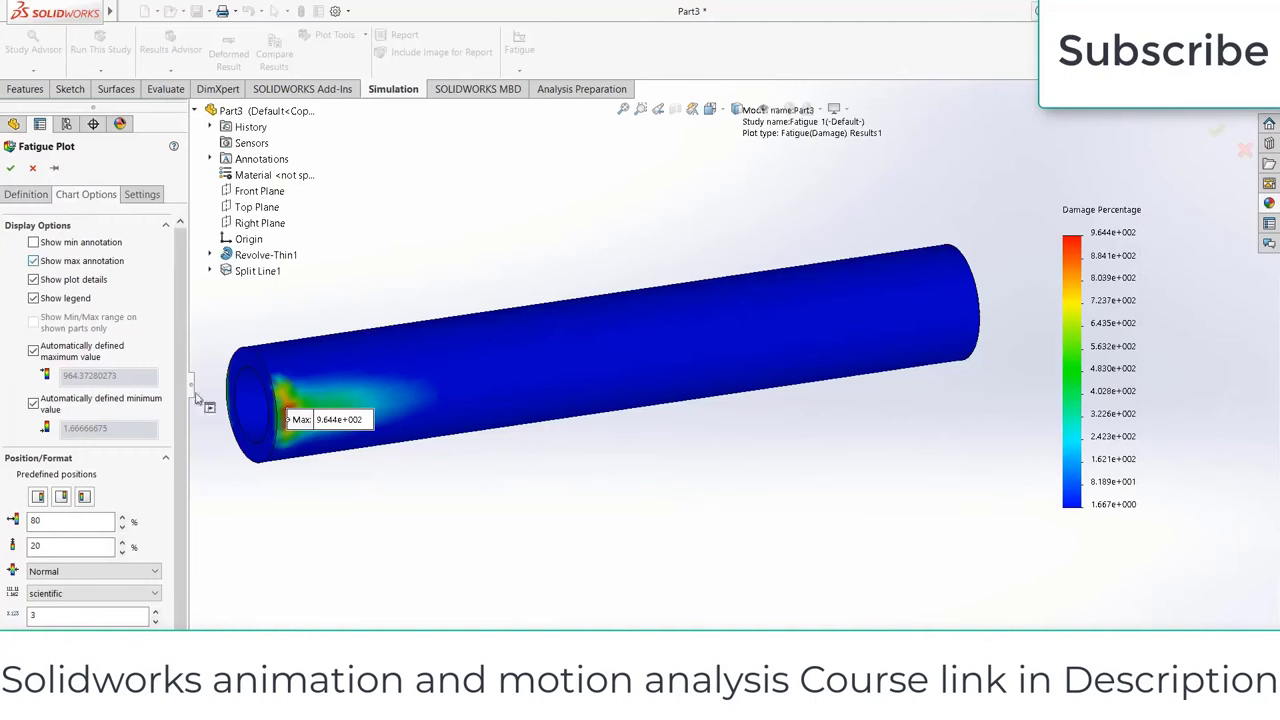
left_click_drag(322, 424, 428, 553)
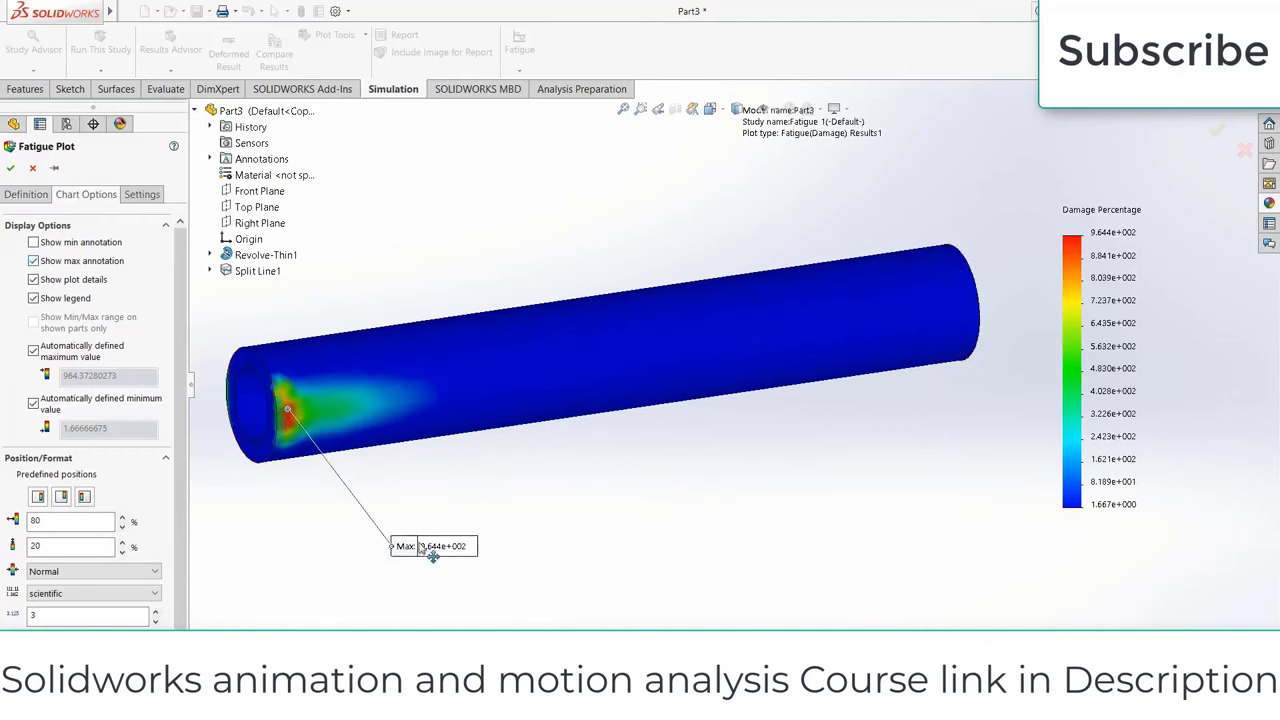
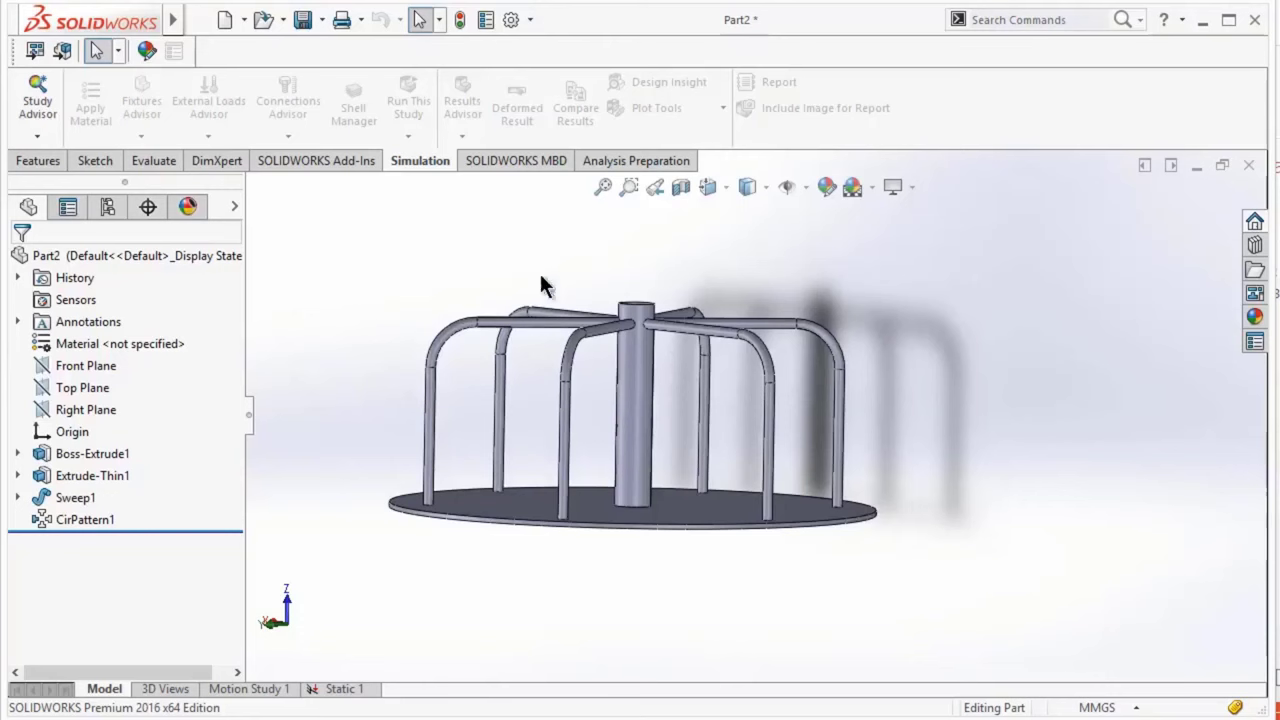
Step: Create a new static study named Static 2 for the merry-go-round
left_click(46, 139)
left_click(55, 180)
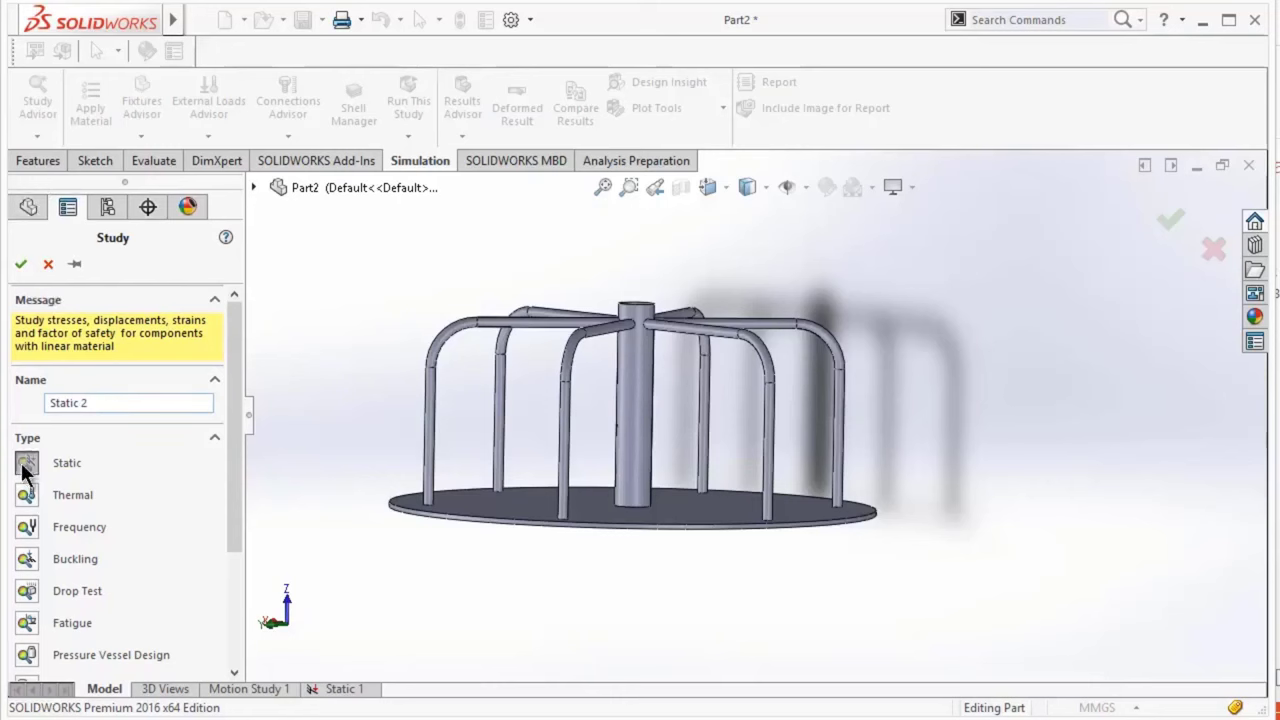
left_click(20, 264)
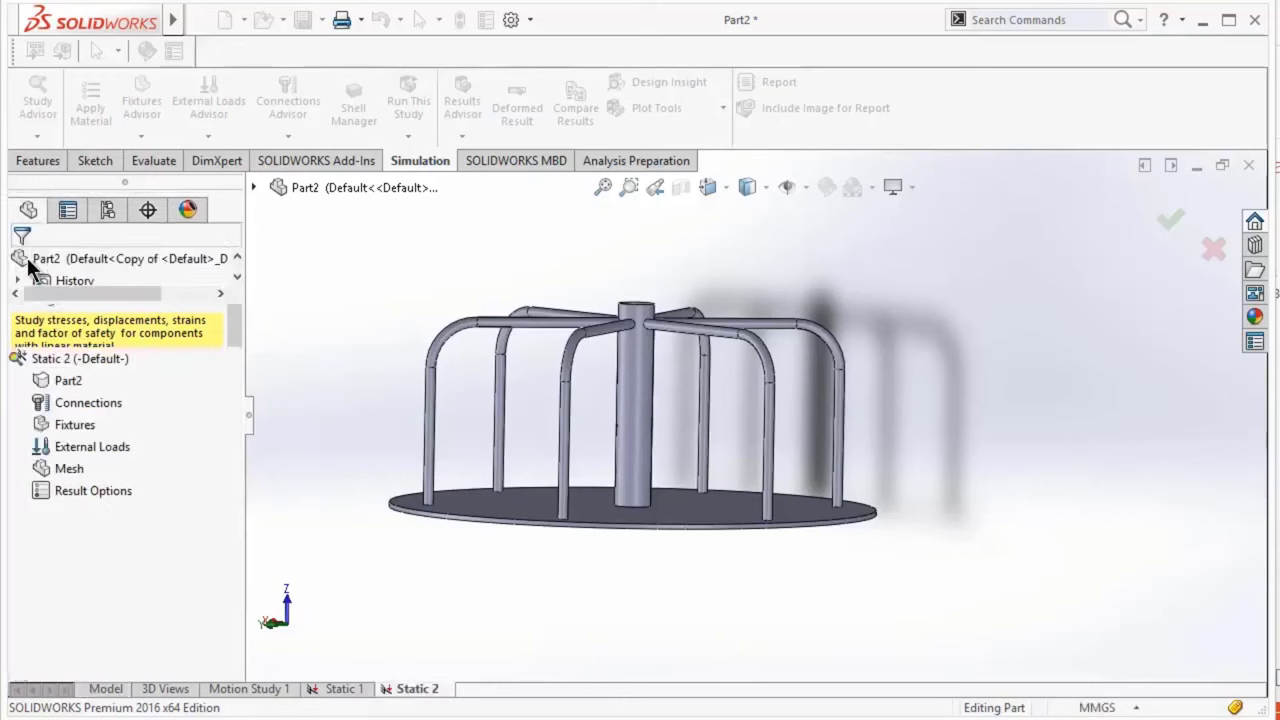
Step: Apply the 201 Annealed Stainless Steel (SS) material to the merry-go-round part in the study
right_click(68, 383)
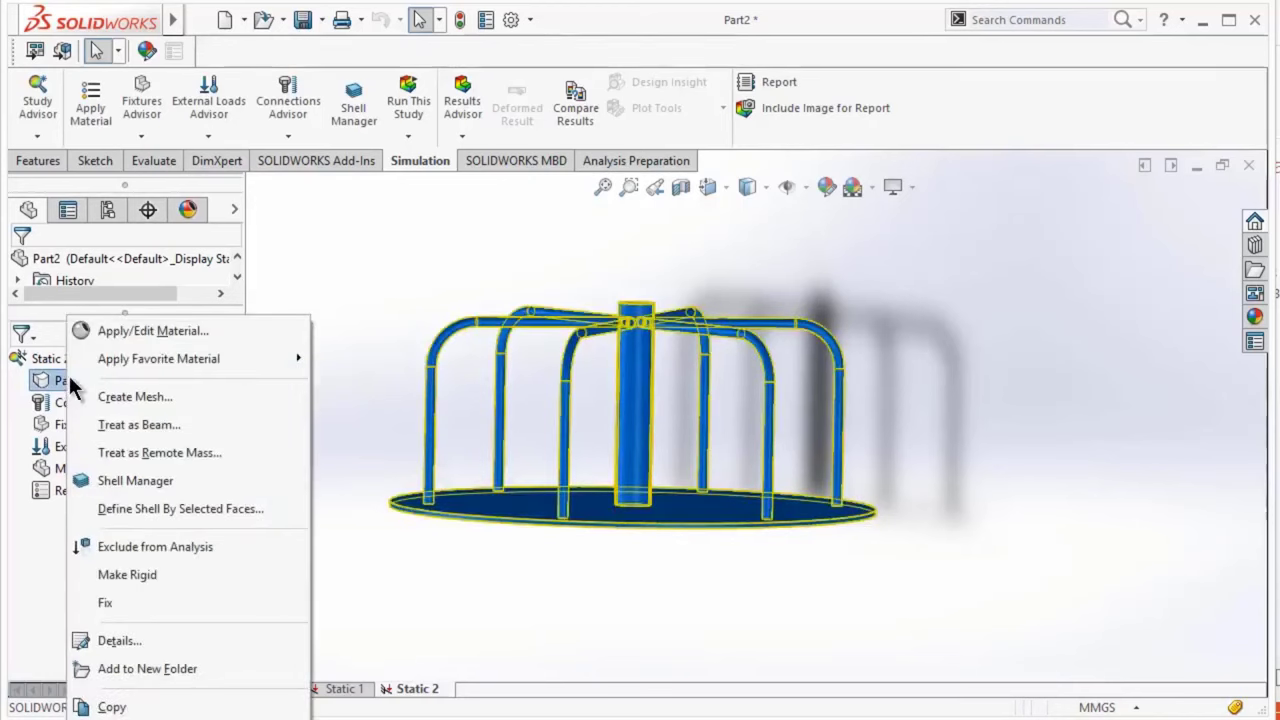
left_click(117, 333)
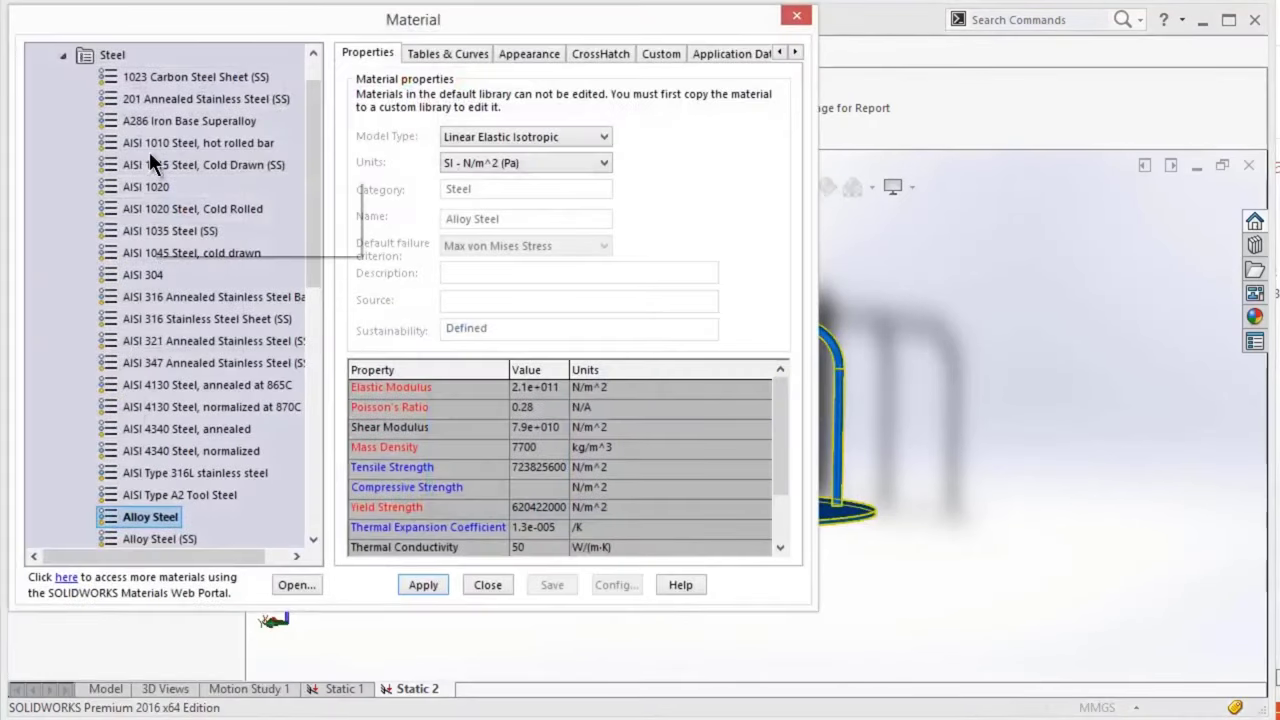
mouse_move(149, 151)
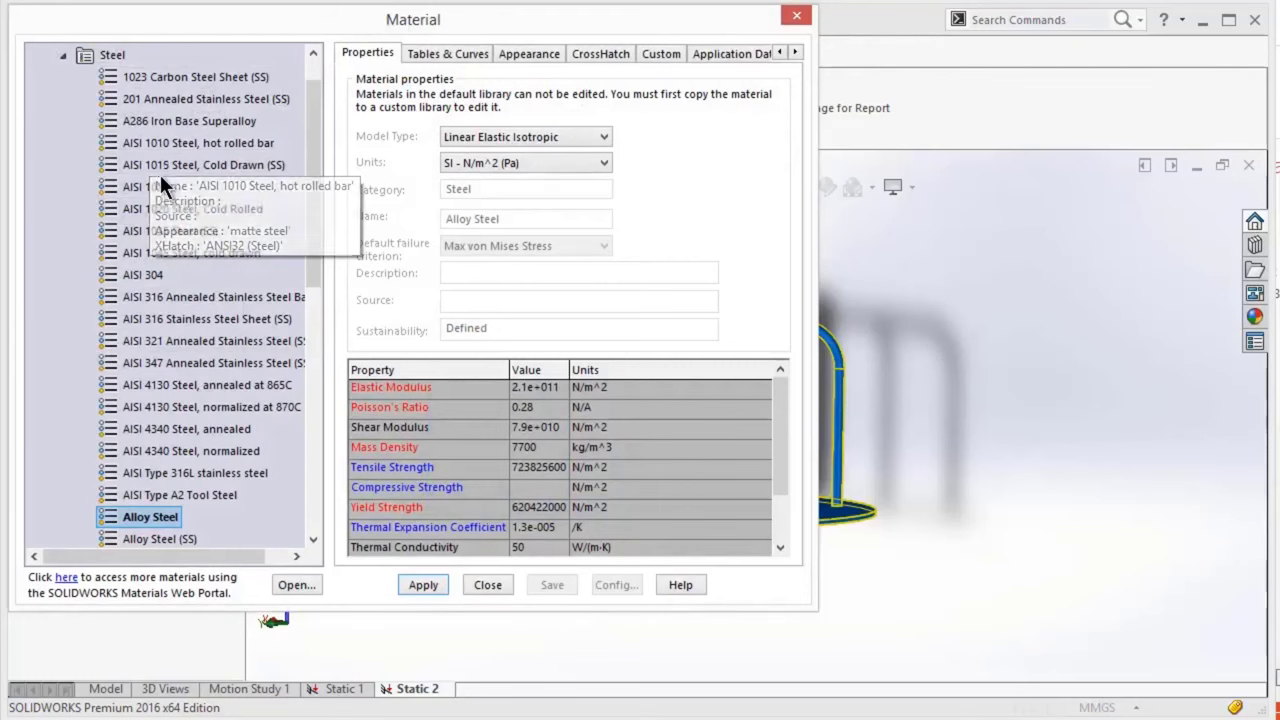
left_click(170, 100)
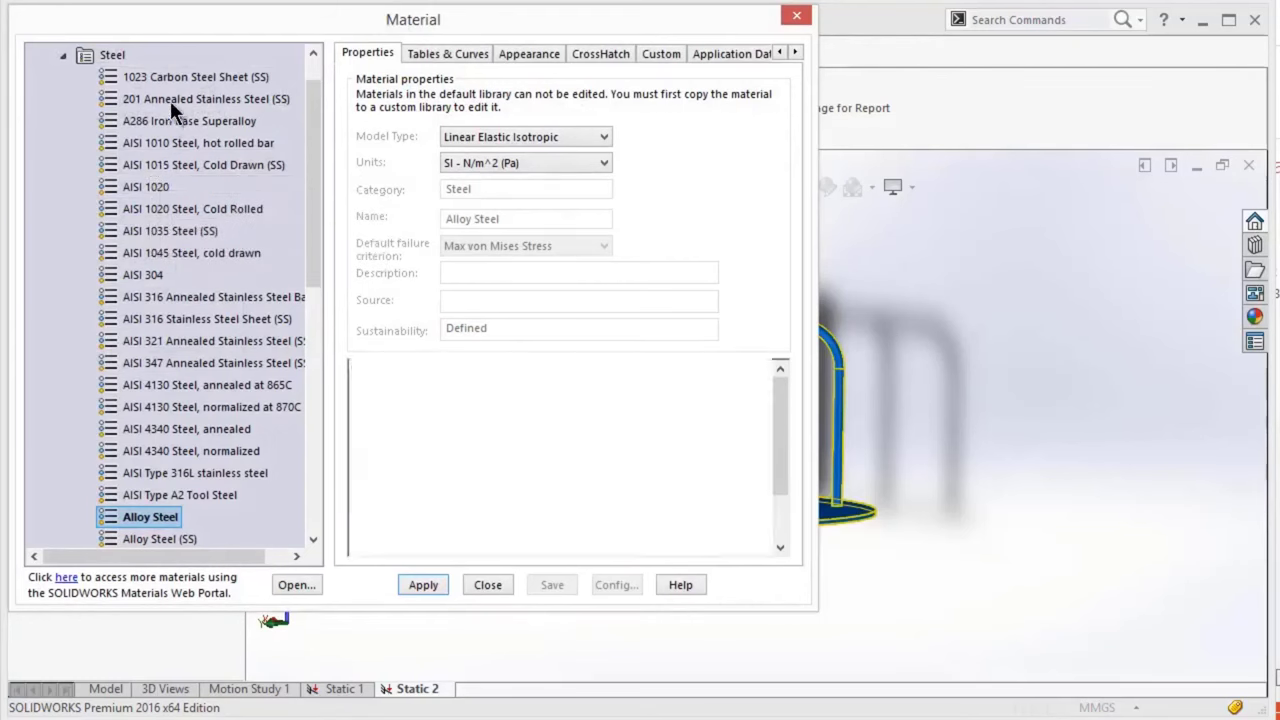
left_click(422, 586)
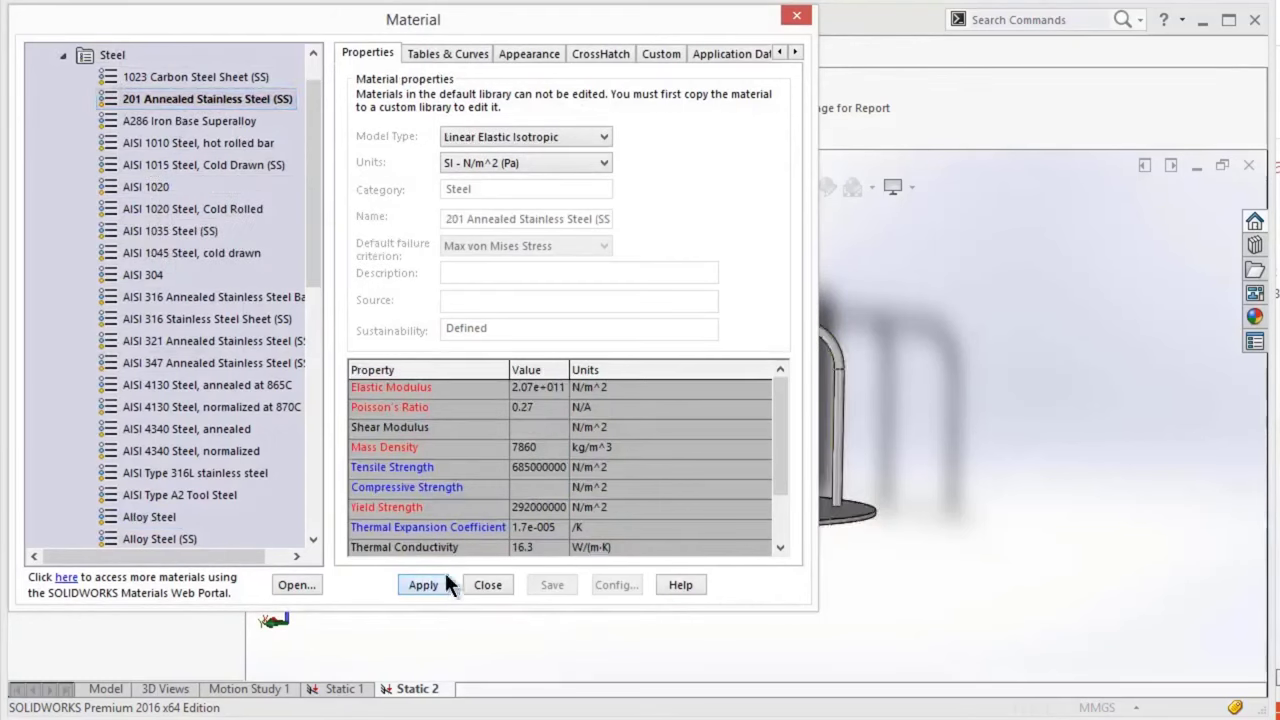
left_click(500, 584)
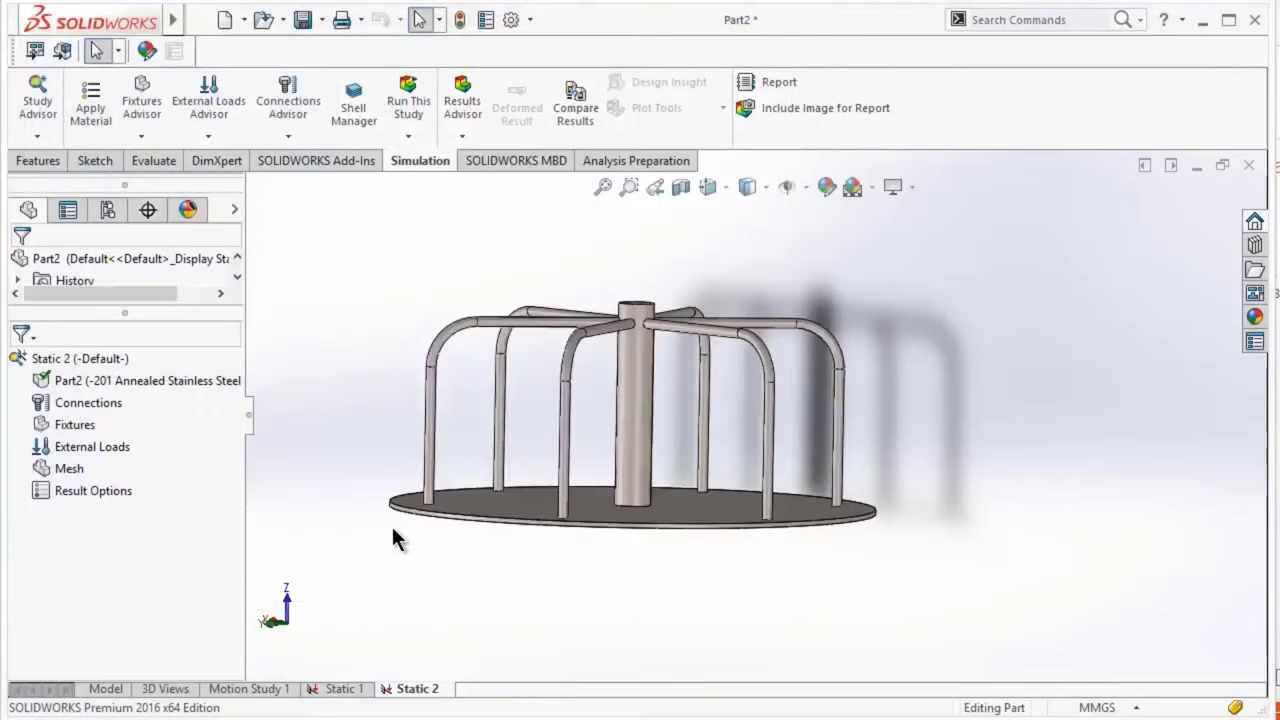
Step: Start a centrifugal force load that uses the outer rim face of the round platform as its reference
left_click(209, 137)
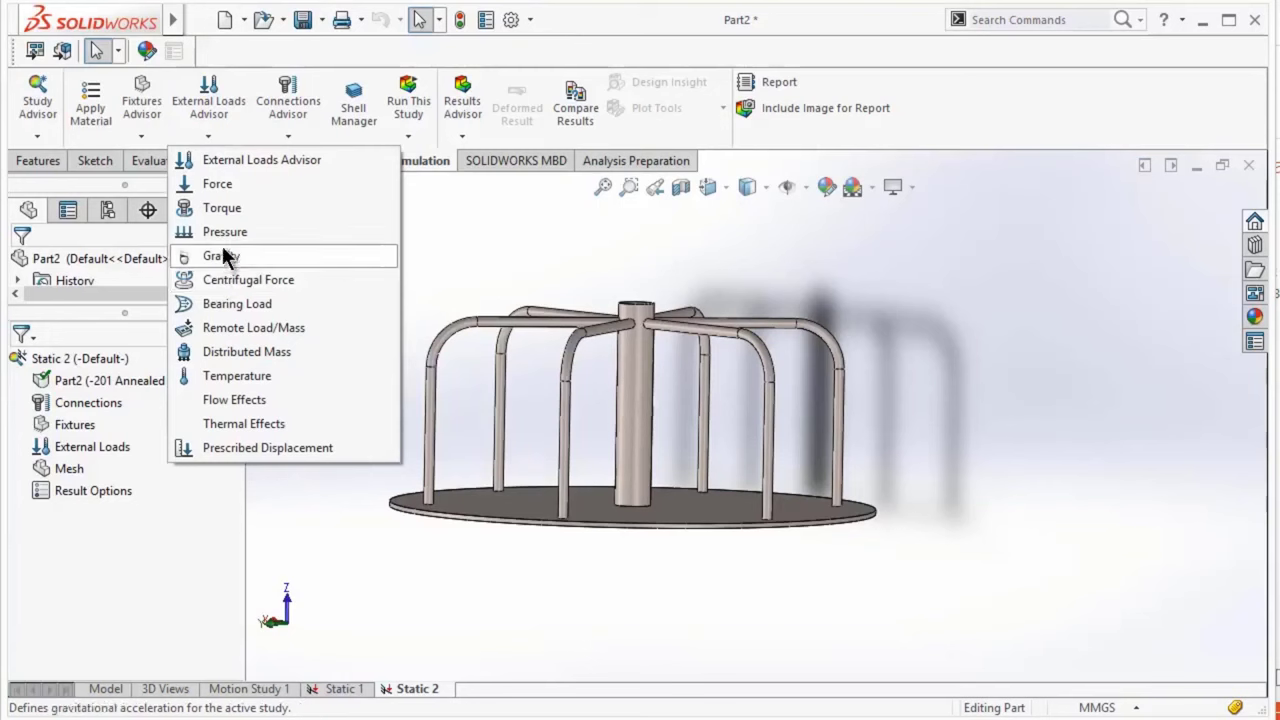
left_click(232, 280)
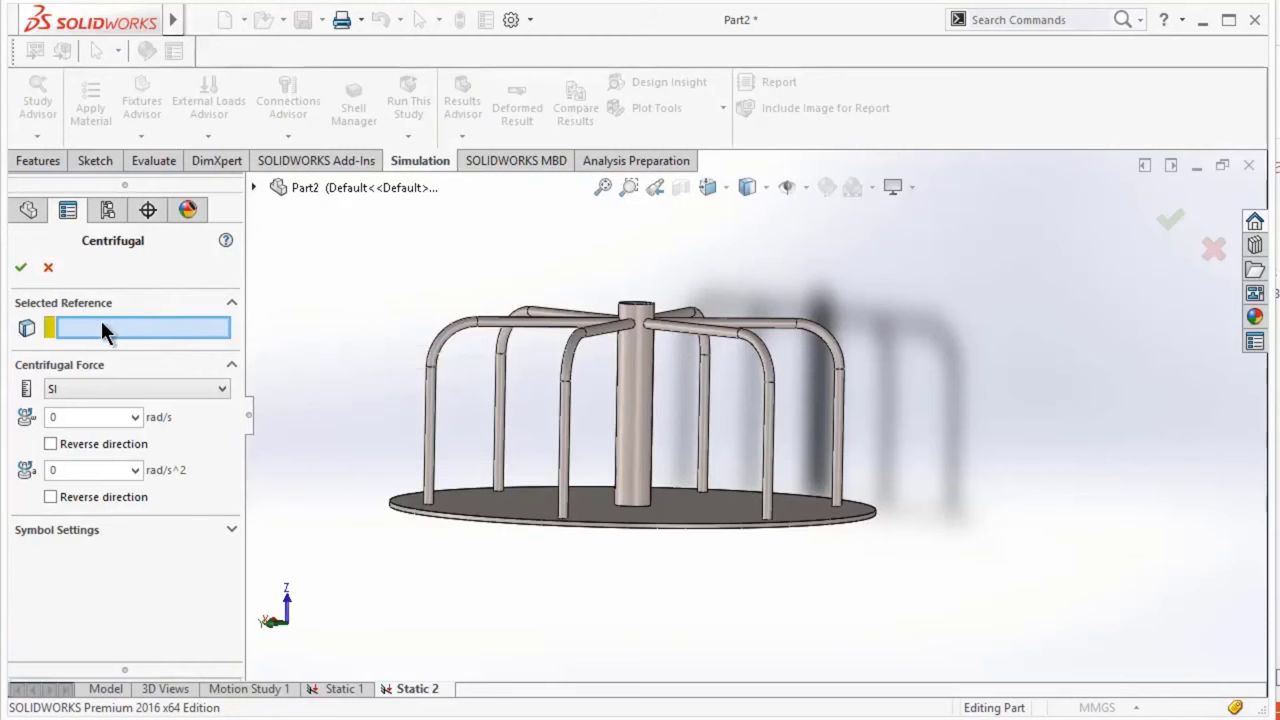
scroll(549, 494, "down", 5)
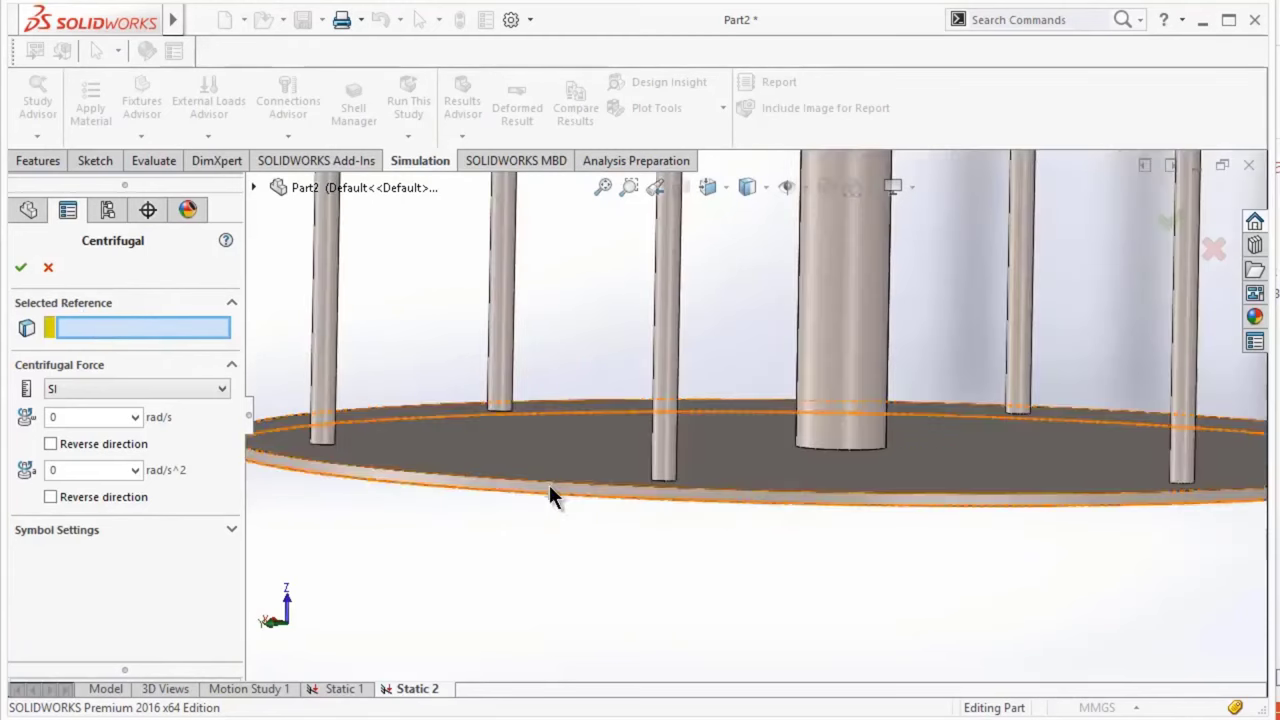
left_click(616, 480)
scroll(550, 560, "up", 6)
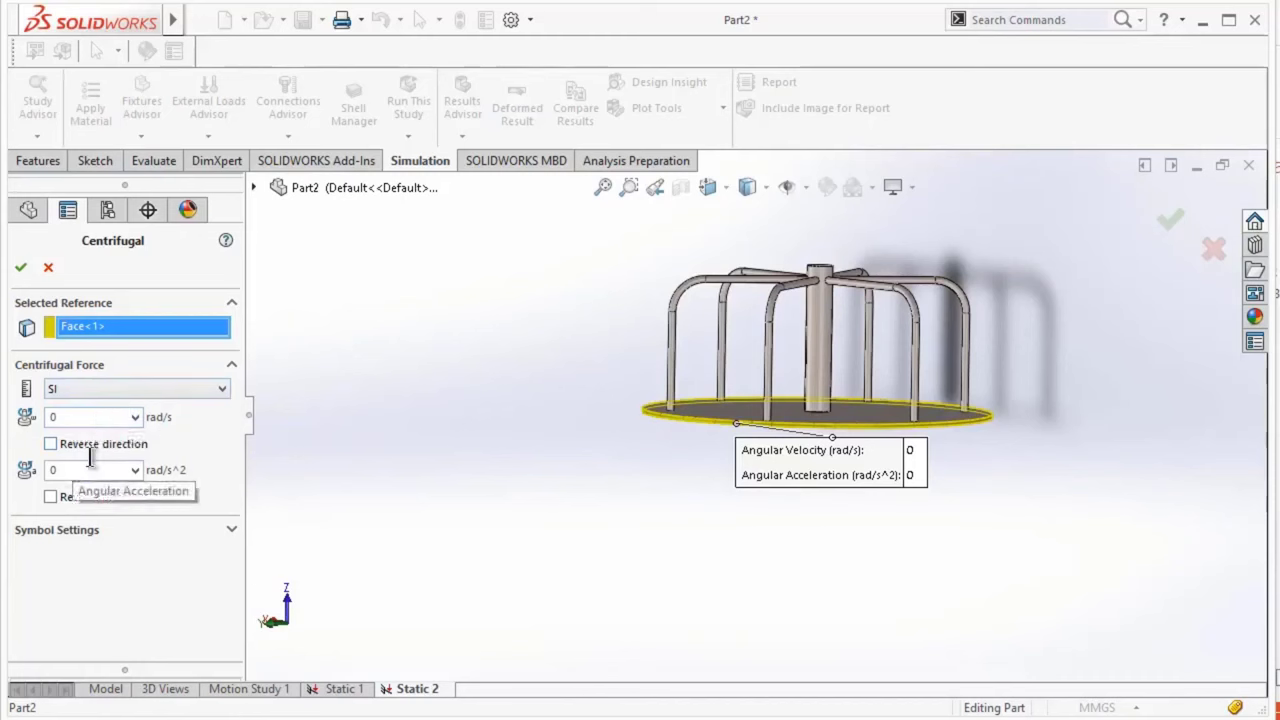
Step: Set the centrifugal load's units to Metric (G) and its angular velocity to 300 rpm
left_click(132, 389)
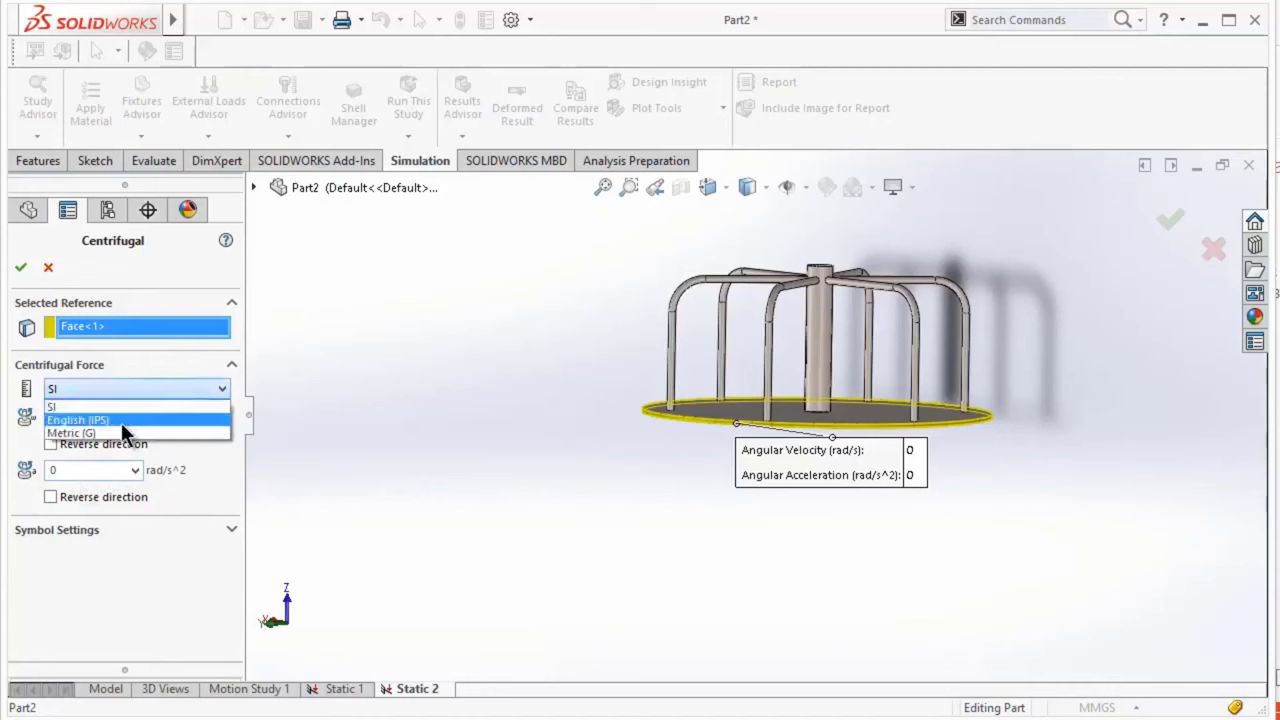
left_click(122, 422)
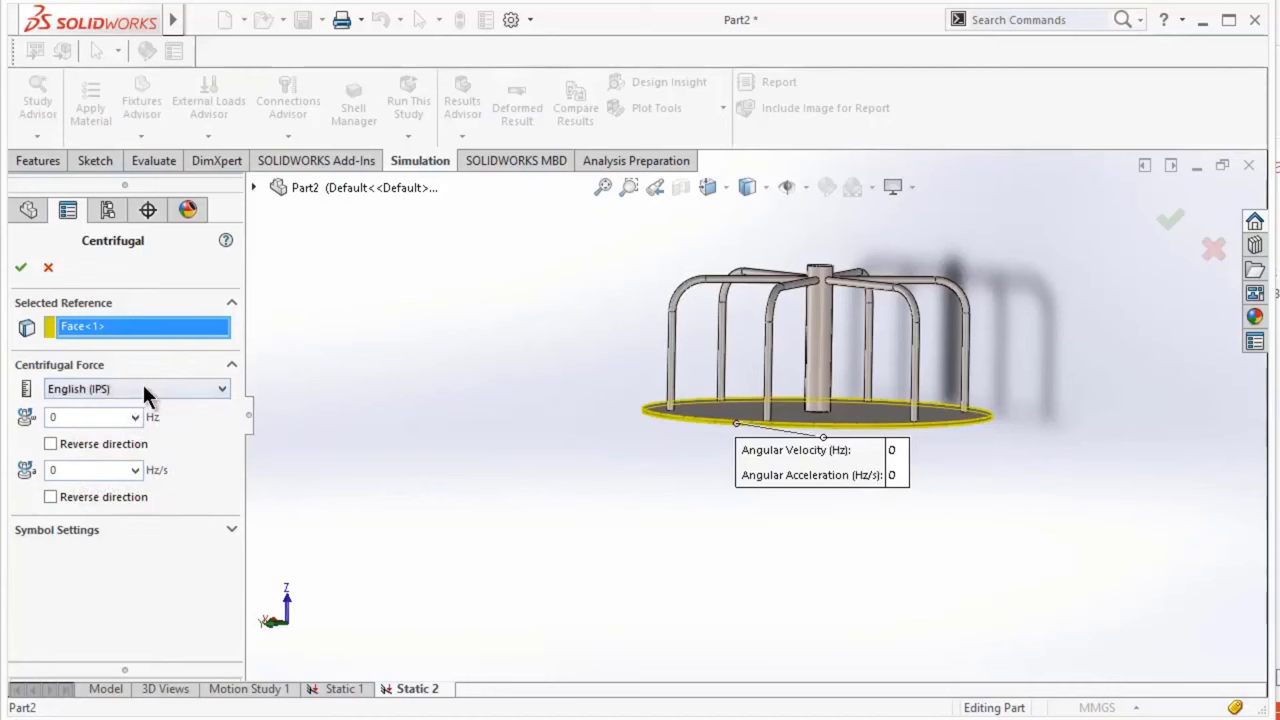
left_click(142, 386)
left_click(136, 432)
left_click(136, 432)
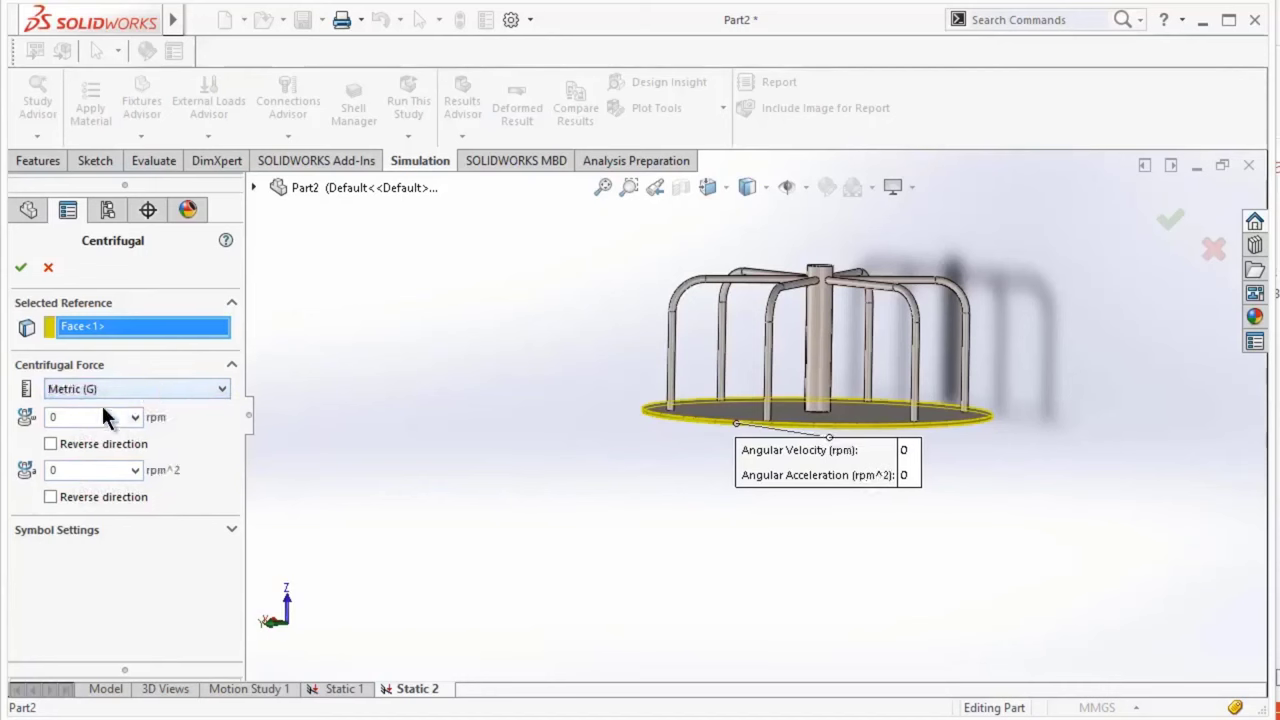
left_click_drag(100, 416, 5, 412)
type("300")
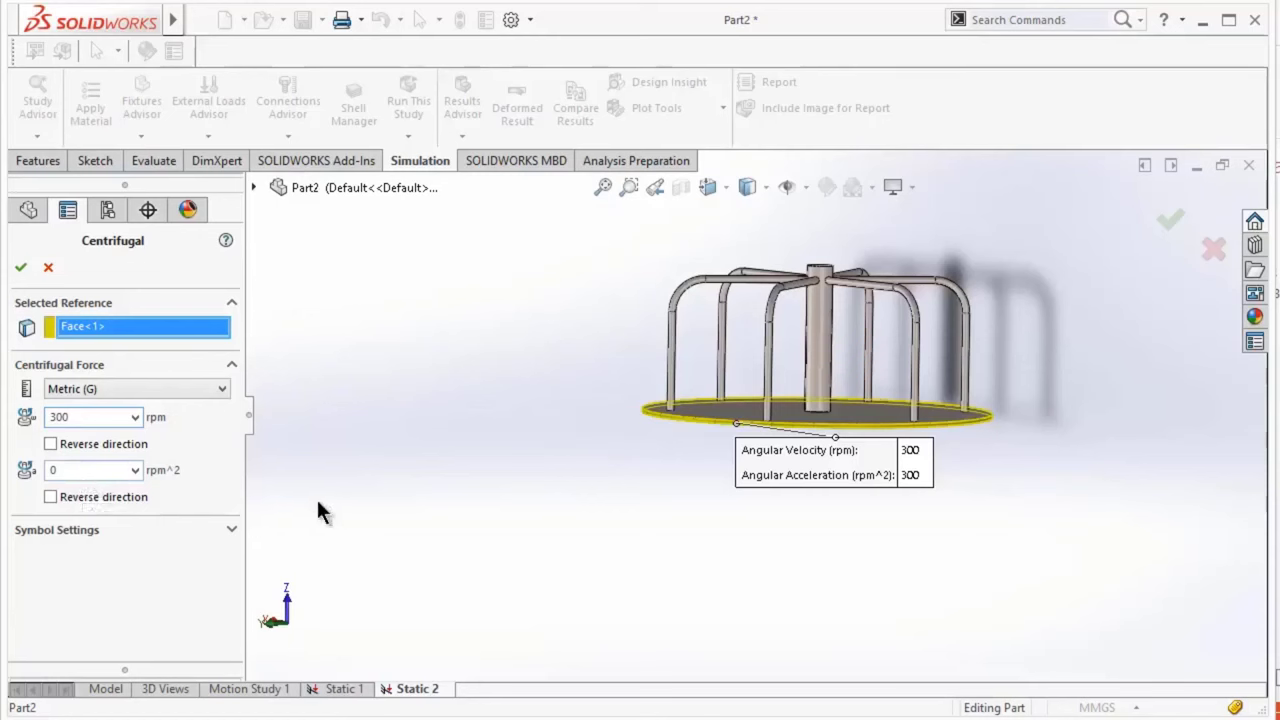
Step: Try to set the centrifugal load's angular acceleration to 10 rpm^2, dismissing the parameter selection
left_click(106, 474)
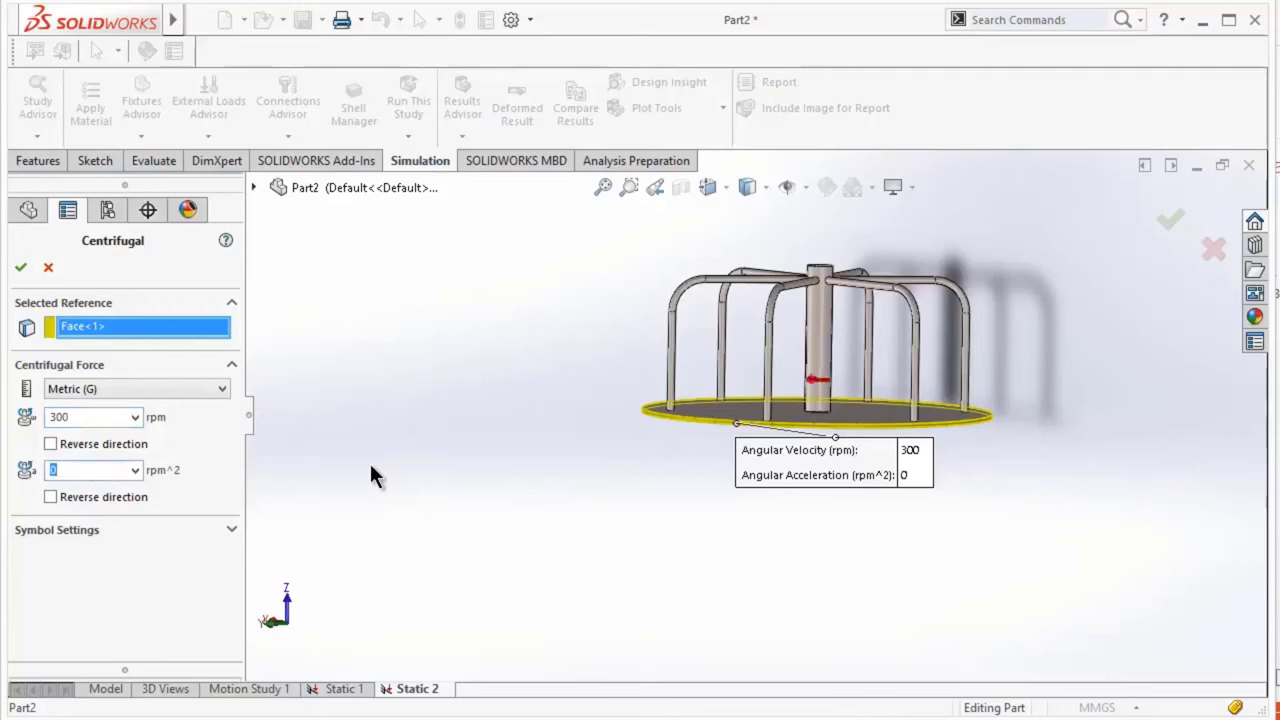
scroll(360, 468, "down", 3)
scroll(400, 500, "up", 2)
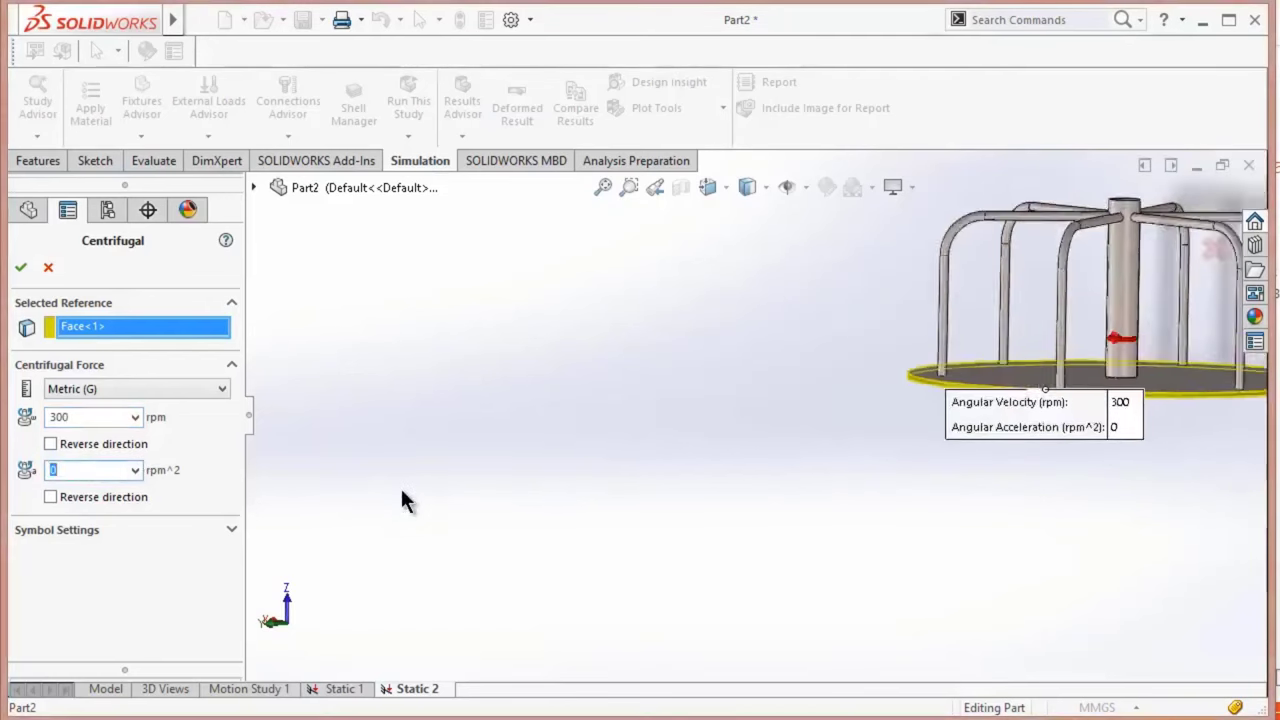
scroll(401, 491, "up", 1)
type("10")
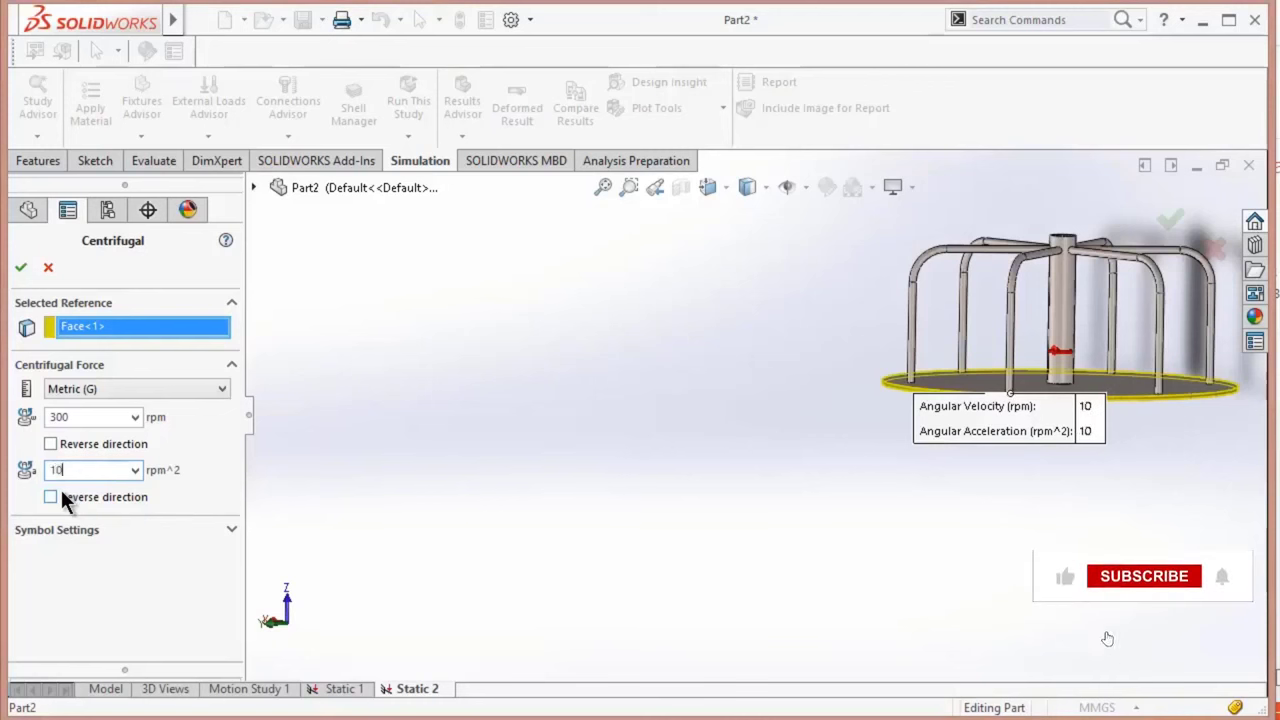
scroll(1079, 370, "down", 4)
scroll(539, 470, "down", 4)
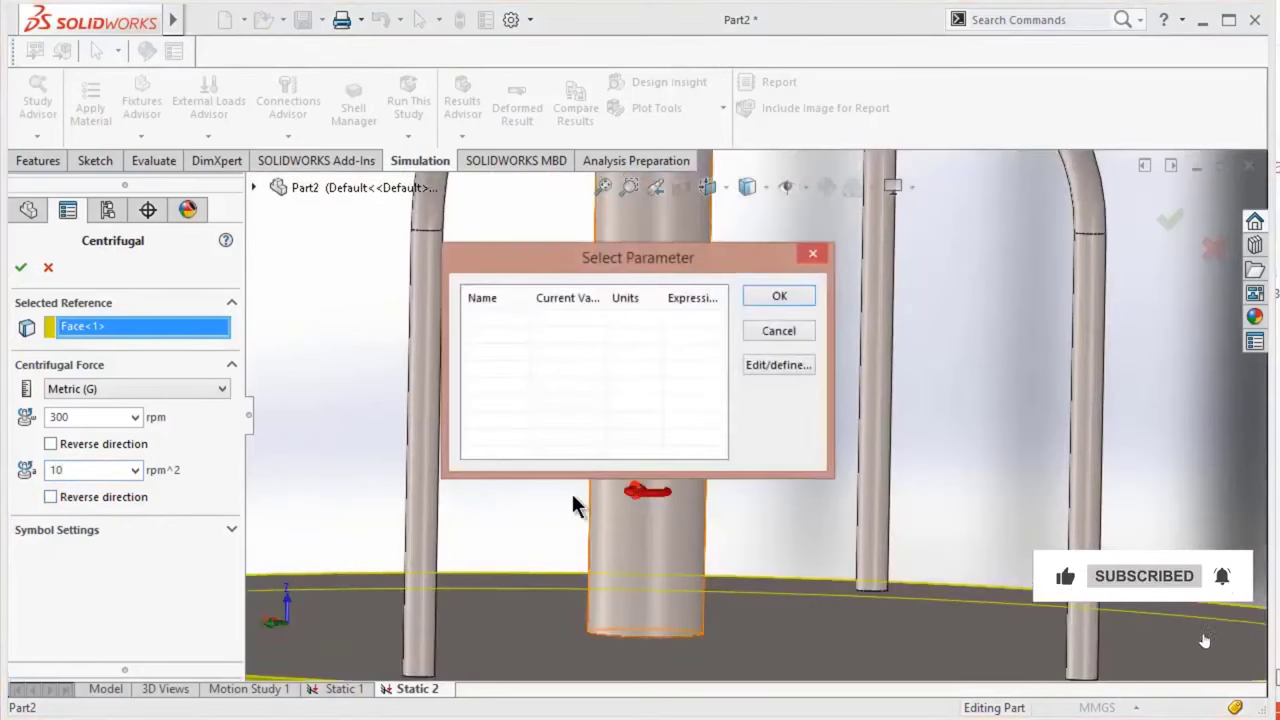
left_click(806, 255)
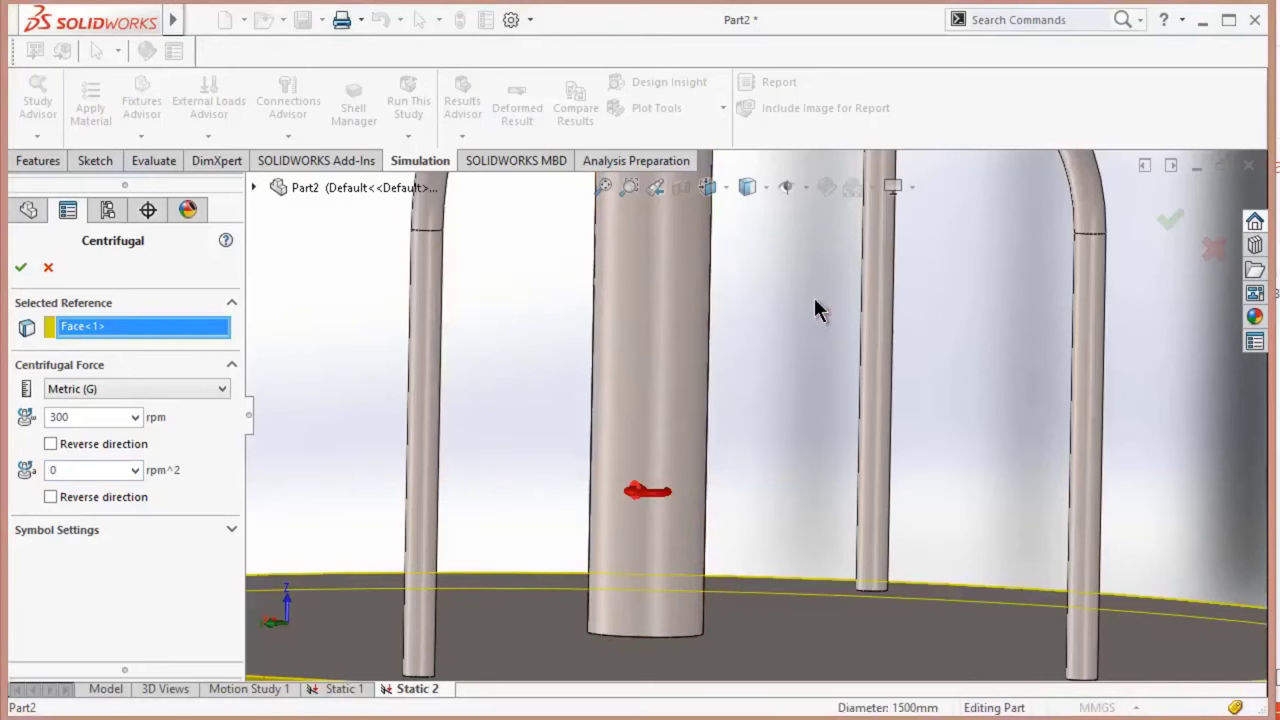
Step: Set the angular acceleration to 10 rpm^2 and accept the centrifugal load
scroll(814, 297, "up", 5)
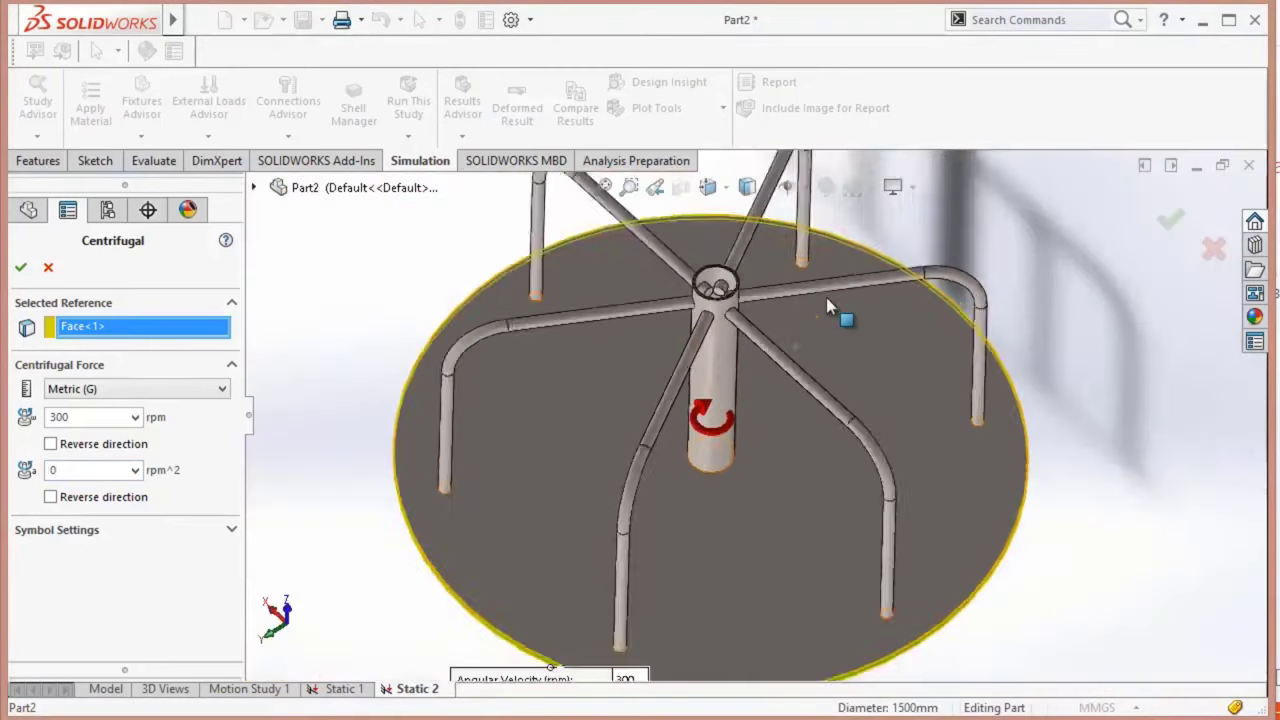
scroll(826, 297, "up", 2)
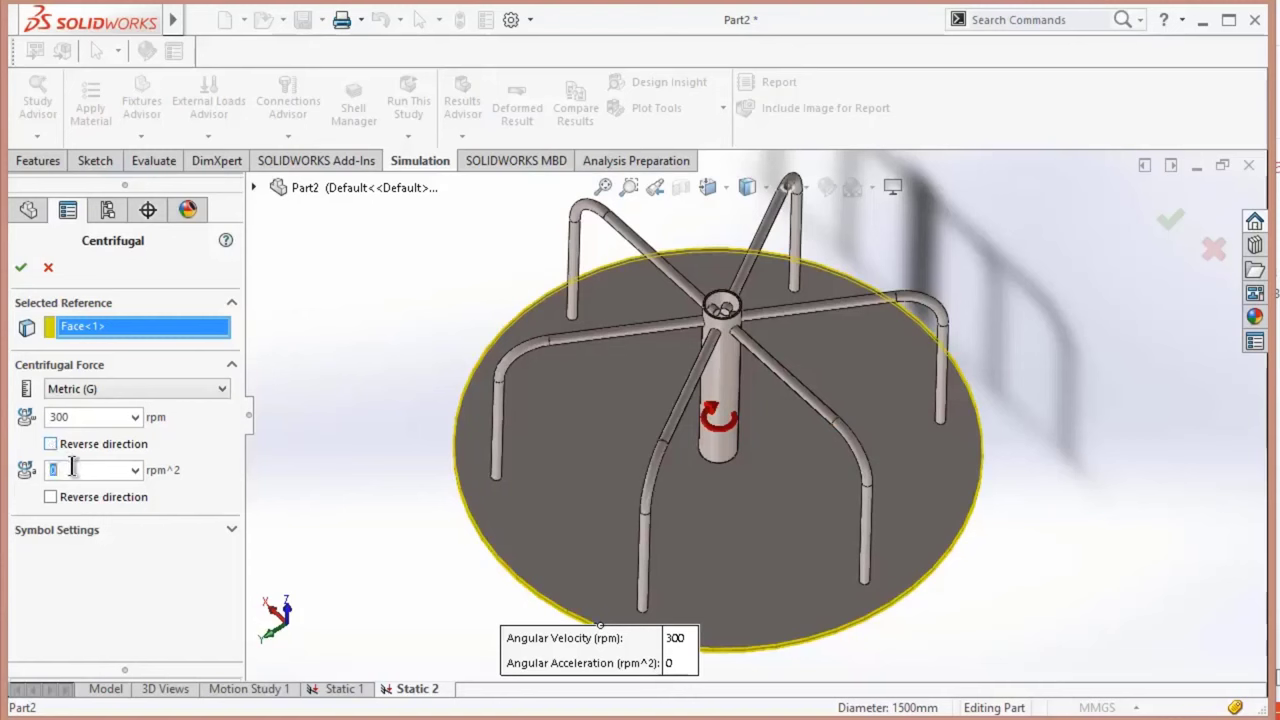
type("10")
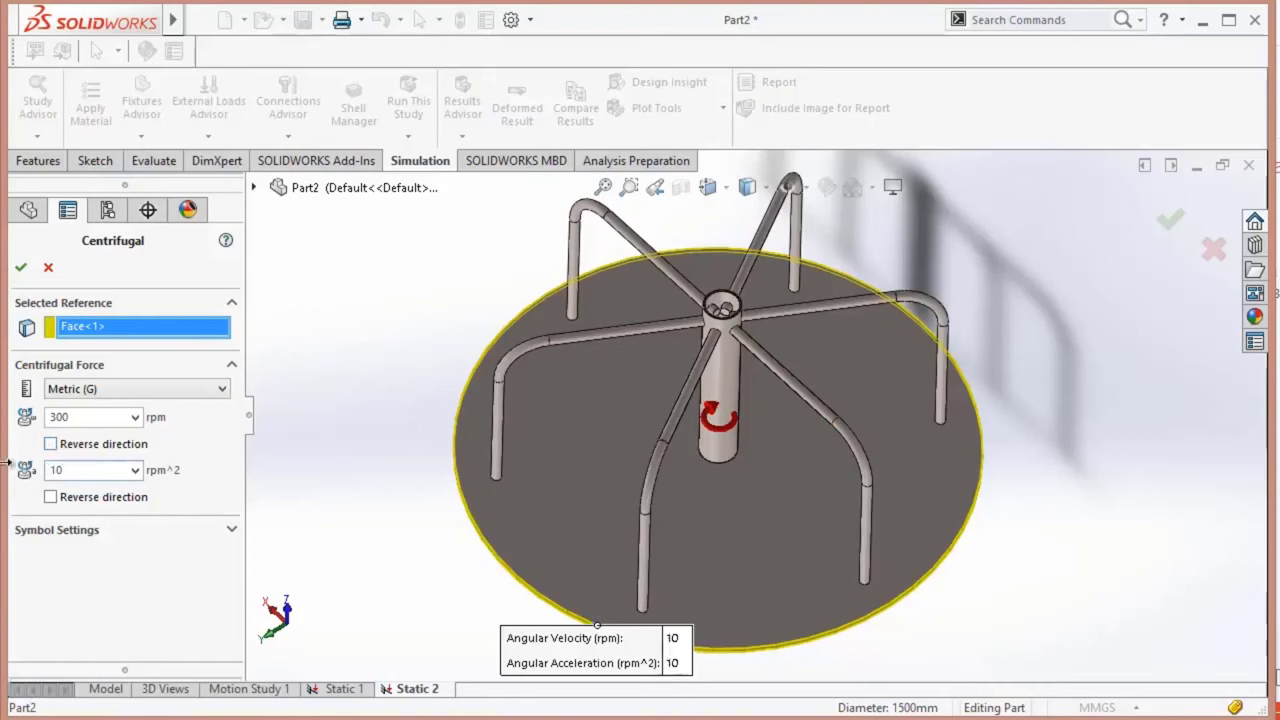
left_click(20, 269)
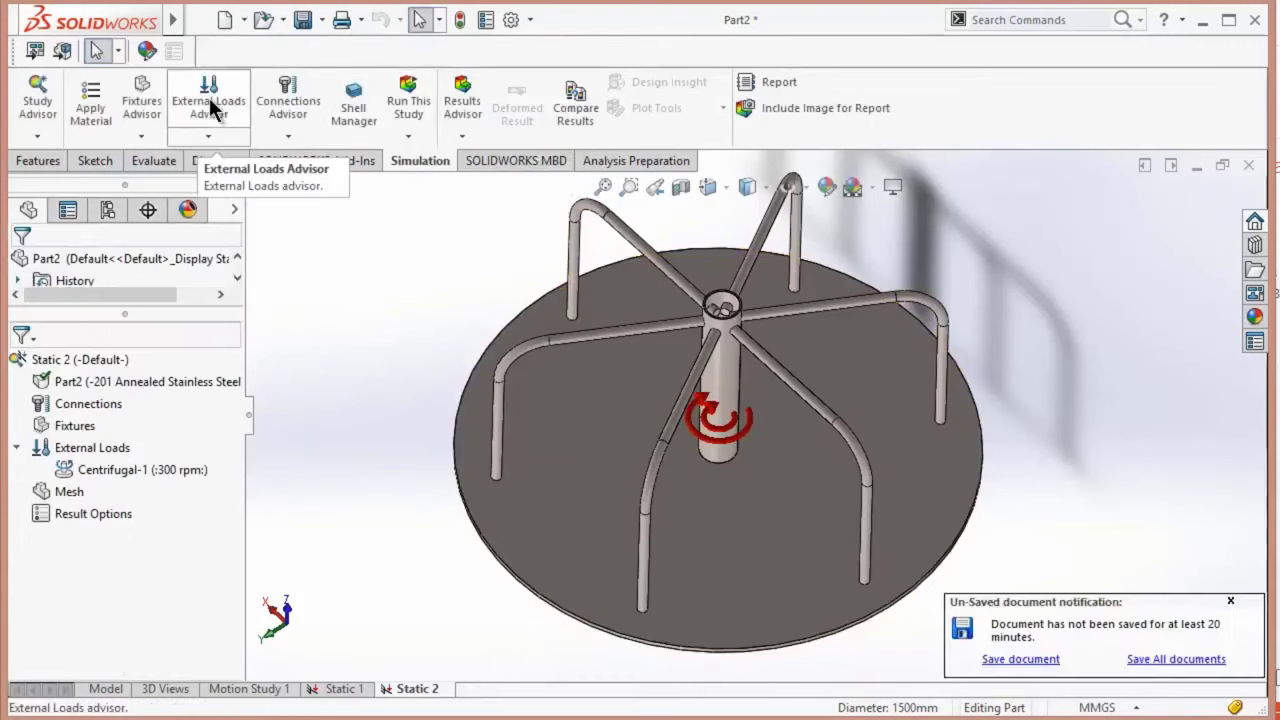
Step: Apply a Fixed Geometry fixture to the outer cylindrical face of the central post
left_click(141, 136)
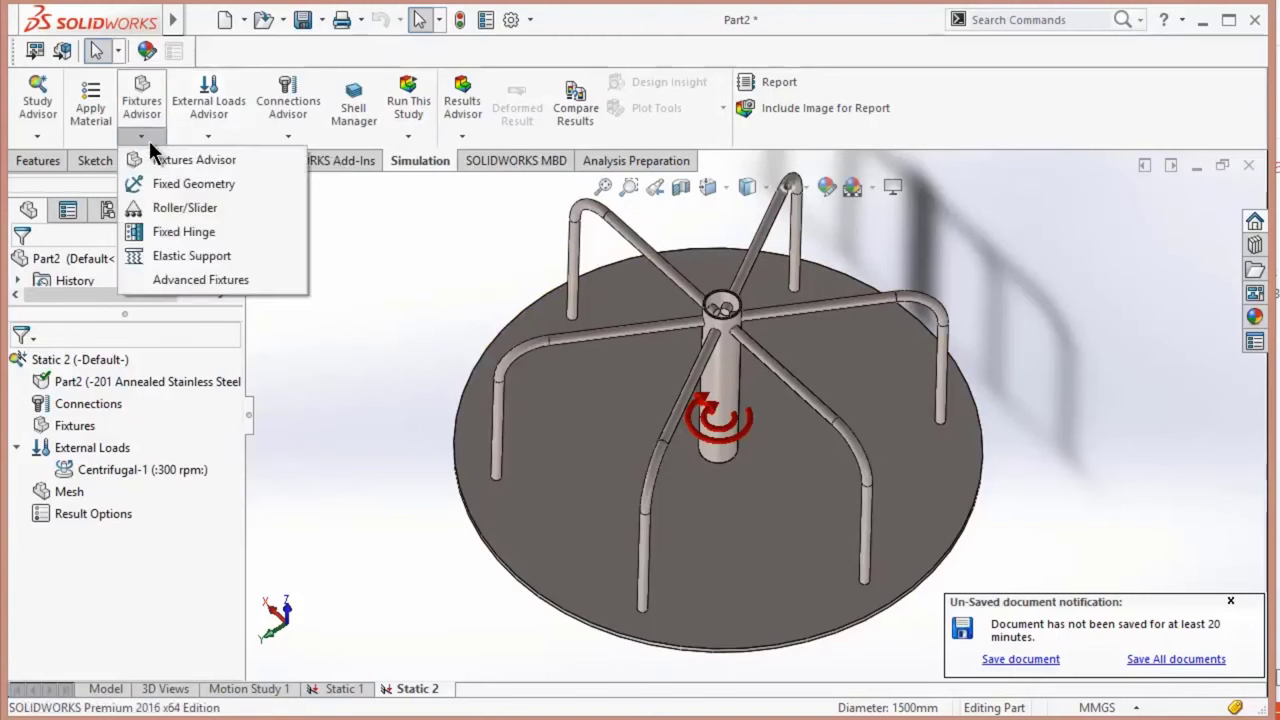
left_click(185, 183)
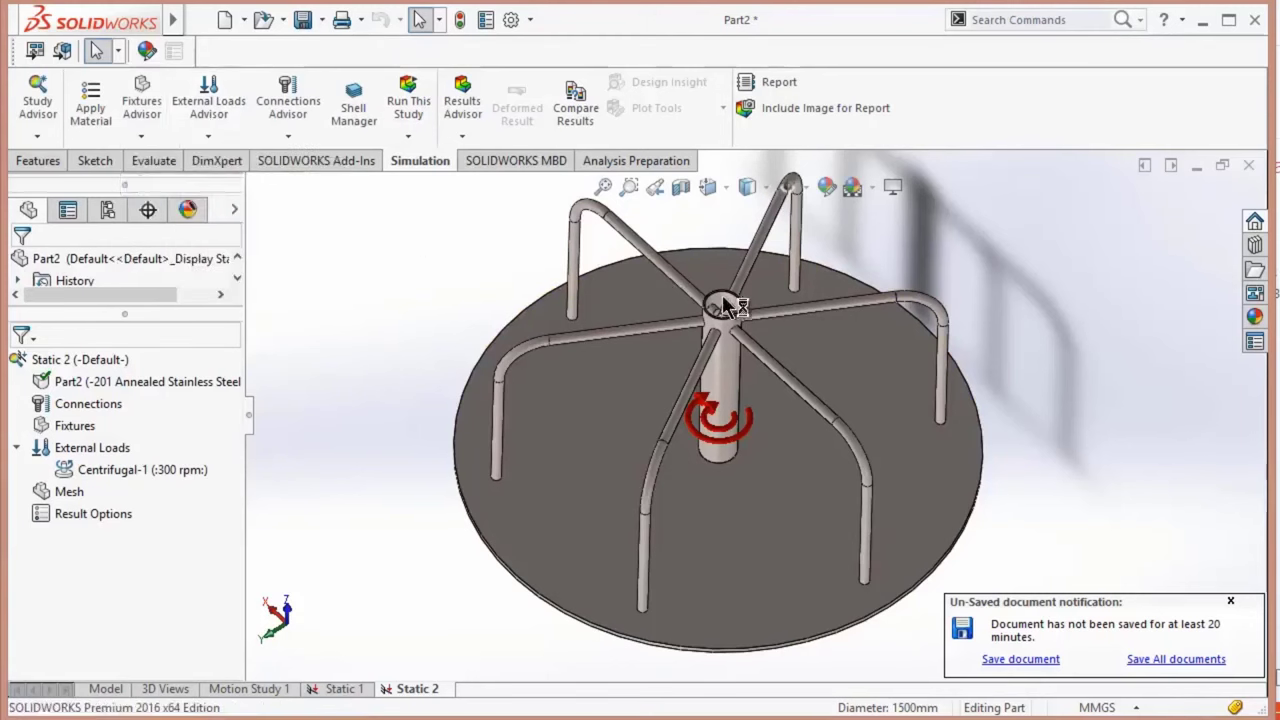
scroll(722, 294, "down", 4)
left_click(728, 455)
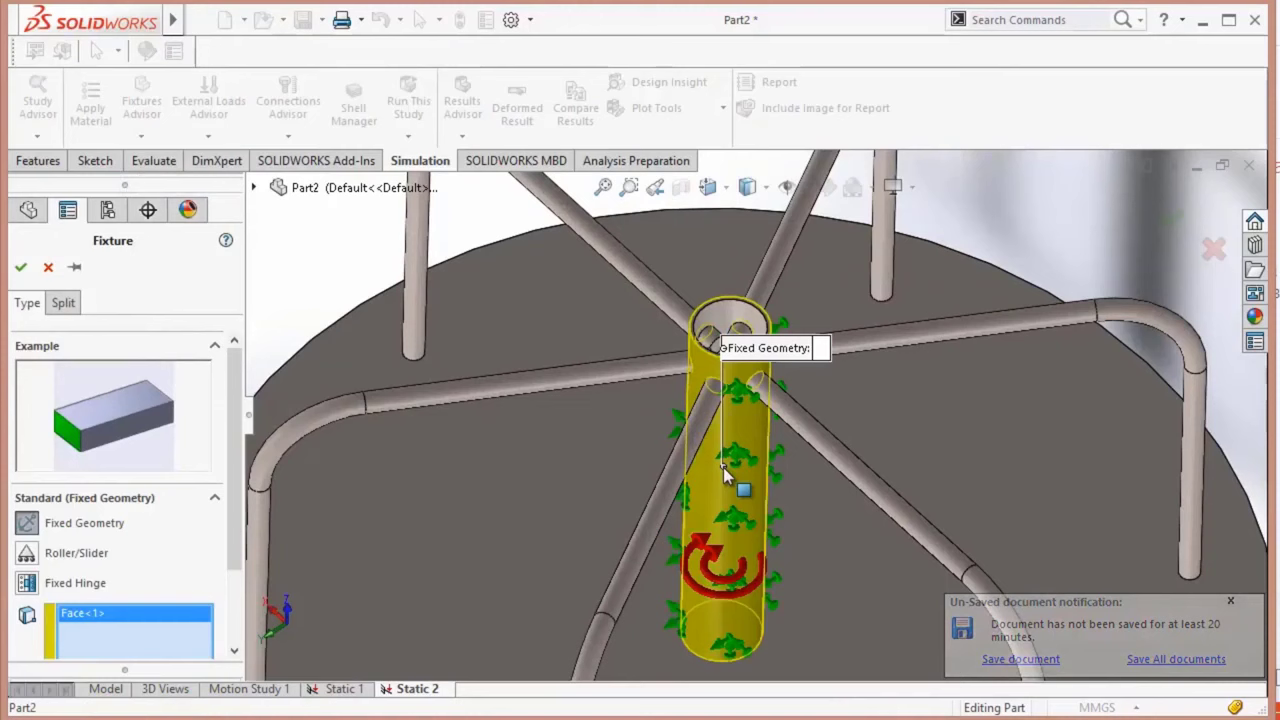
left_click(20, 267)
scroll(716, 445, "up", 4)
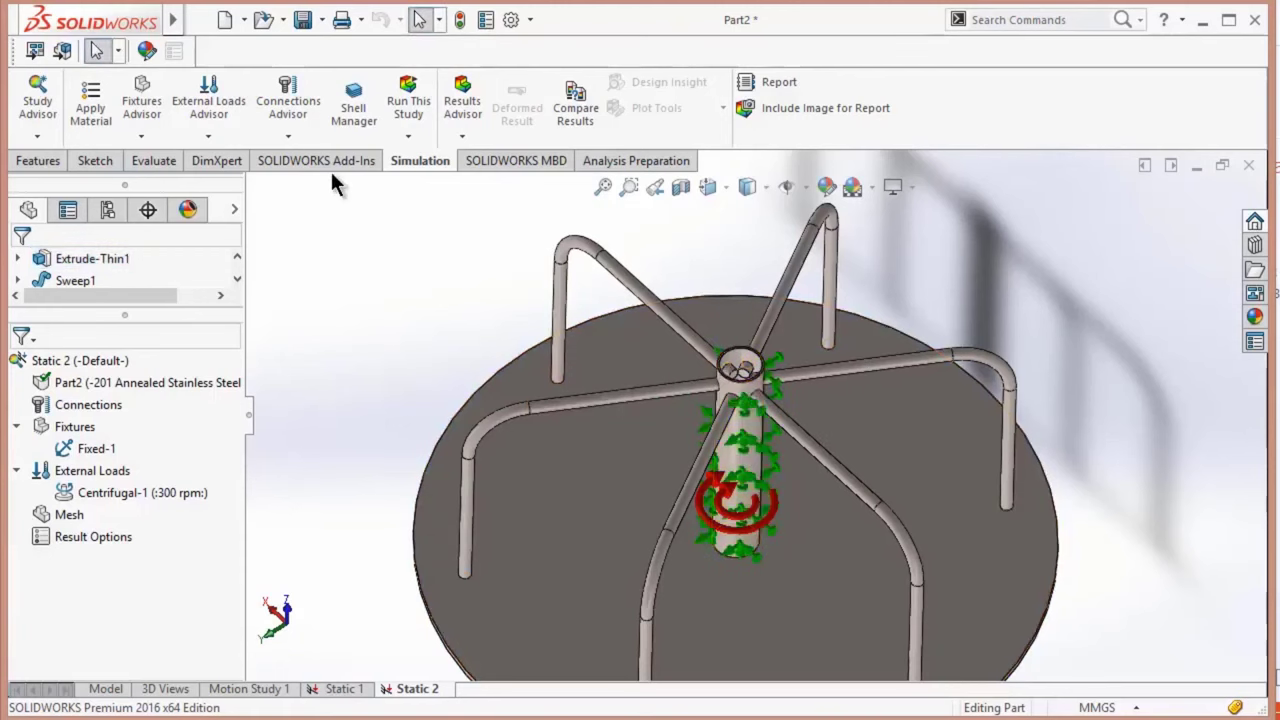
left_click(200, 135)
left_click(141, 136)
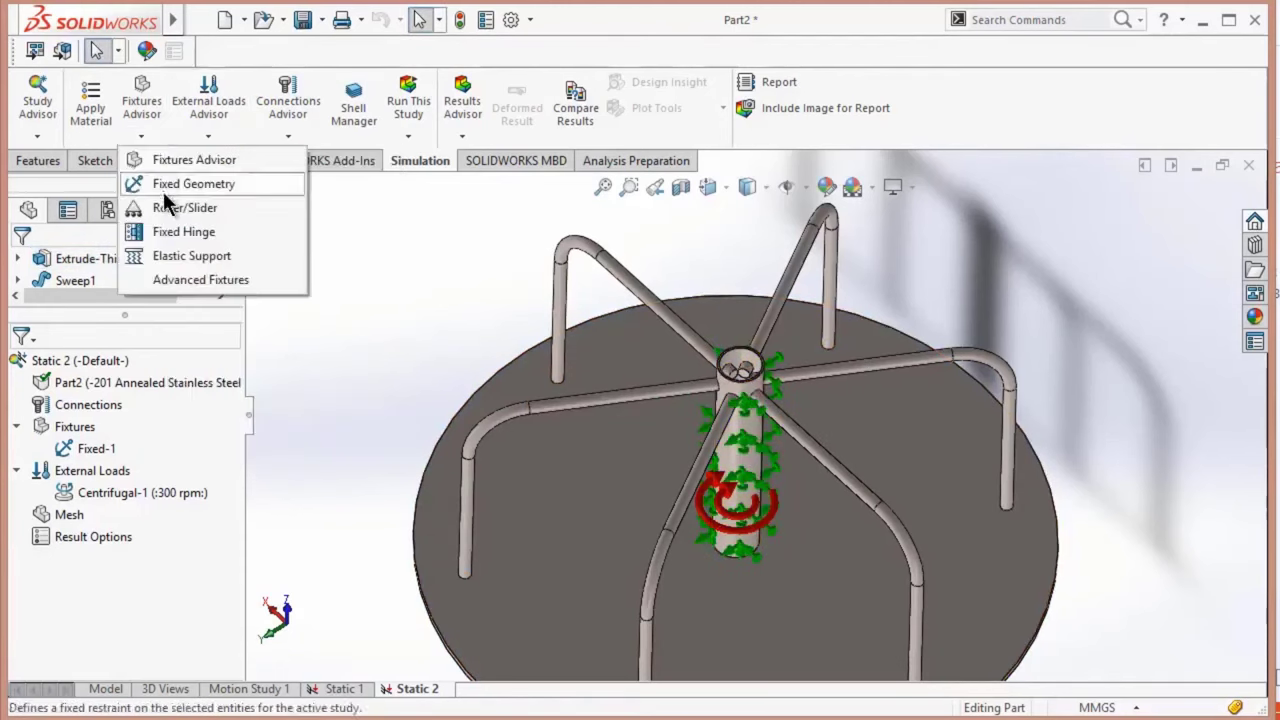
left_click(406, 287)
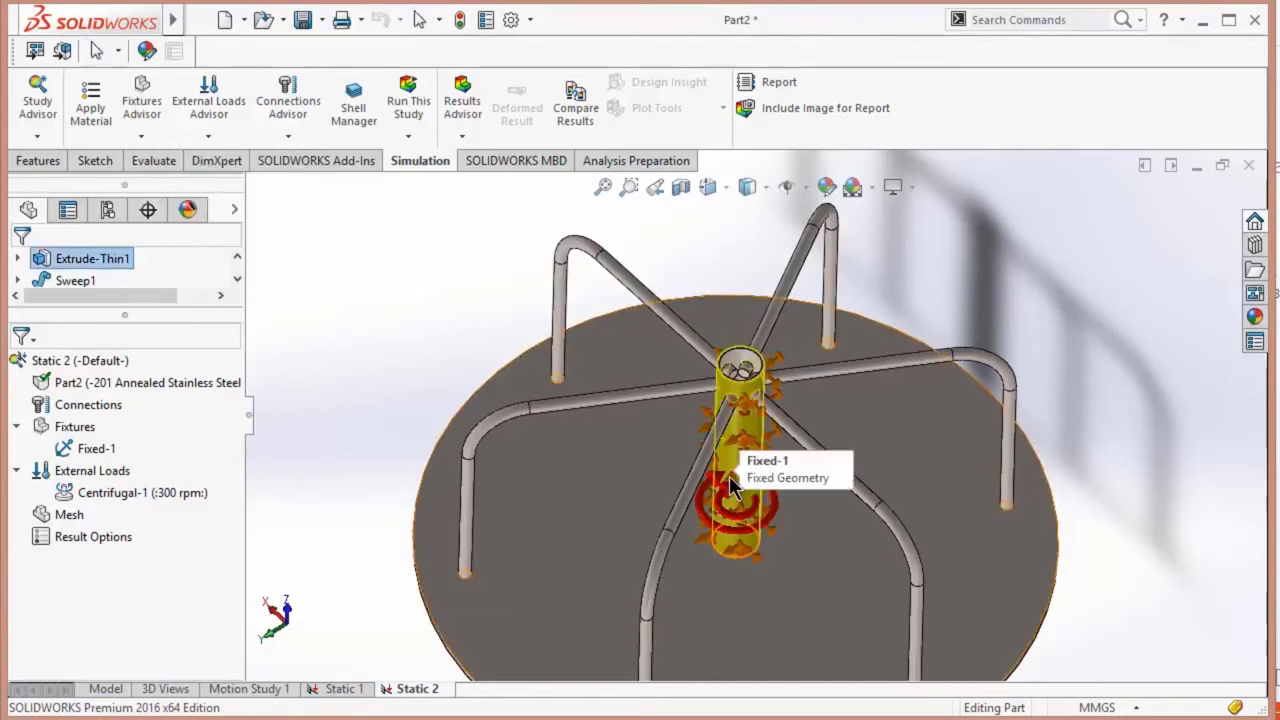
Step: Run the Static 2 study and view the von Mises stress plot of the whole merry-go-round
scroll(729, 476, "down", 1)
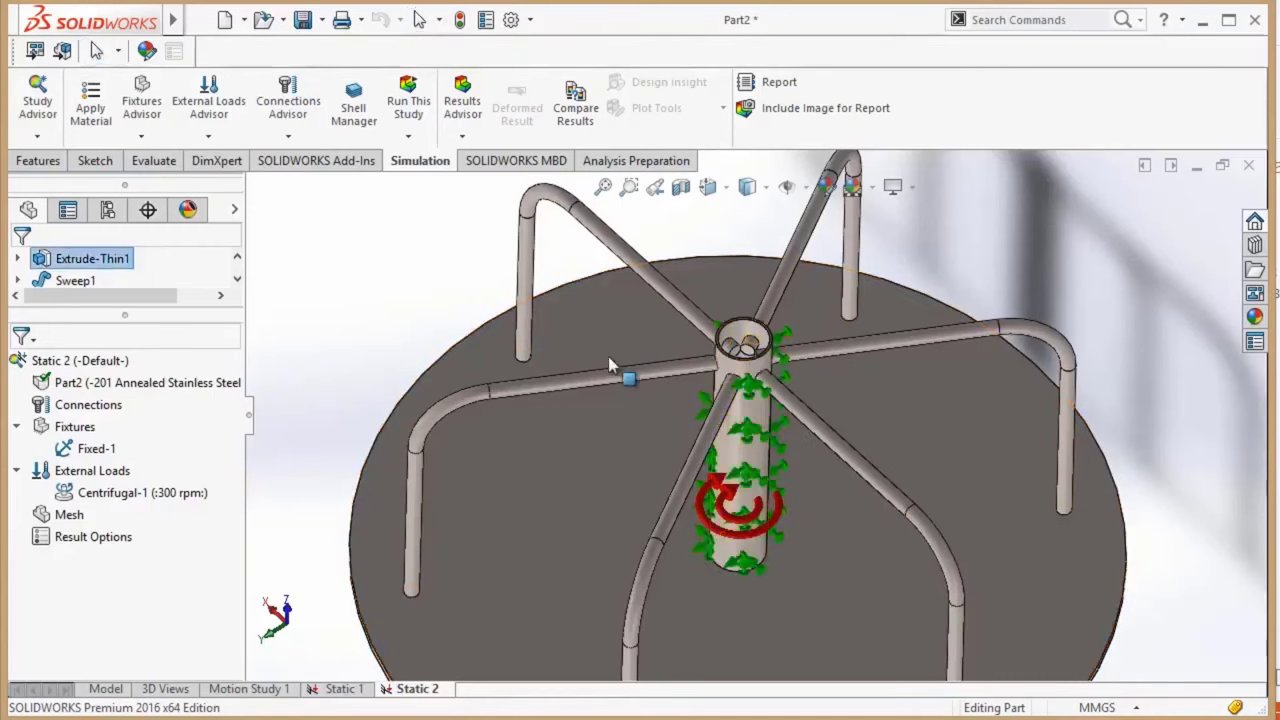
left_click(418, 113)
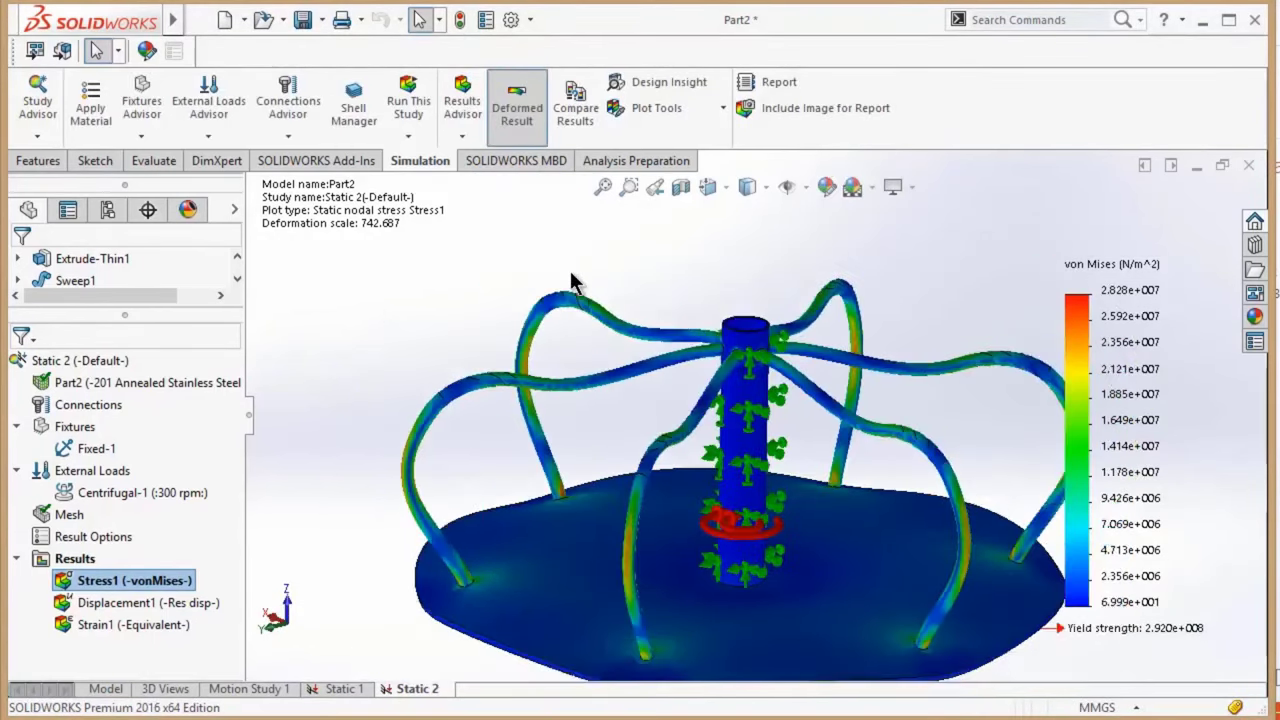
scroll(527, 384, "up", 2)
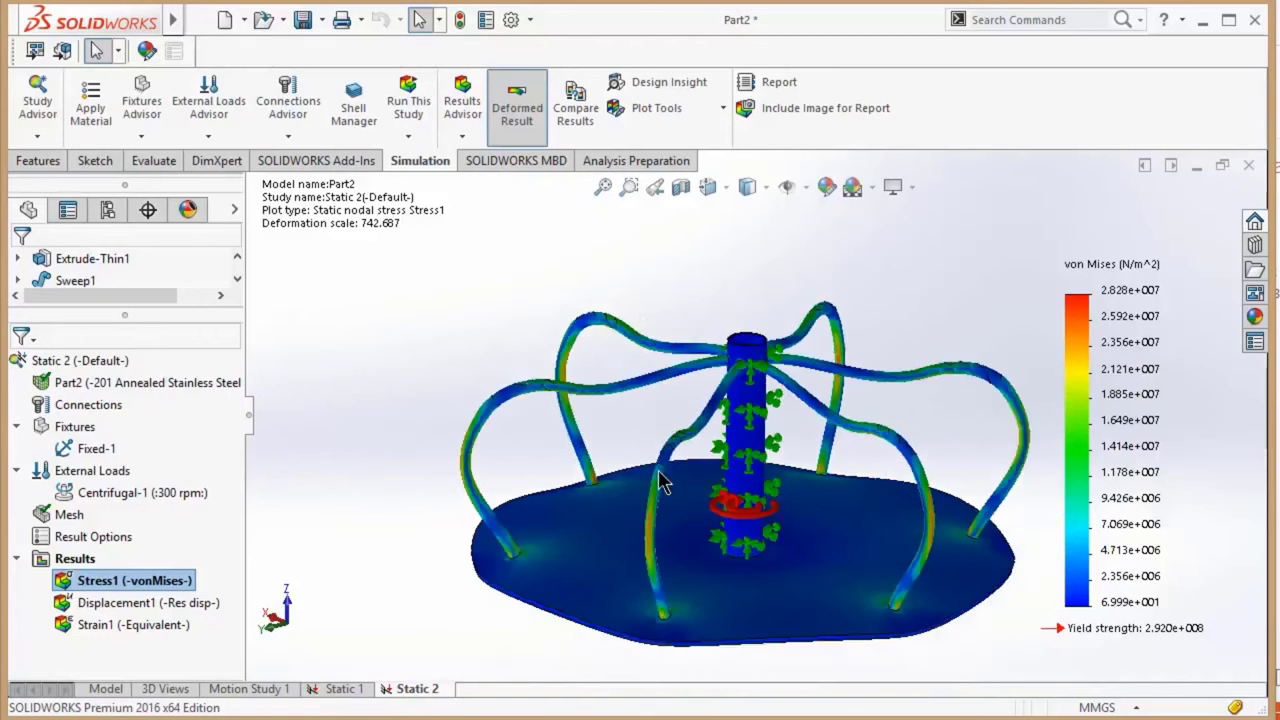
Step: Show the resultant displacement plot of the Static 2 study and examine the deformed merry-go-round
right_click(140, 606)
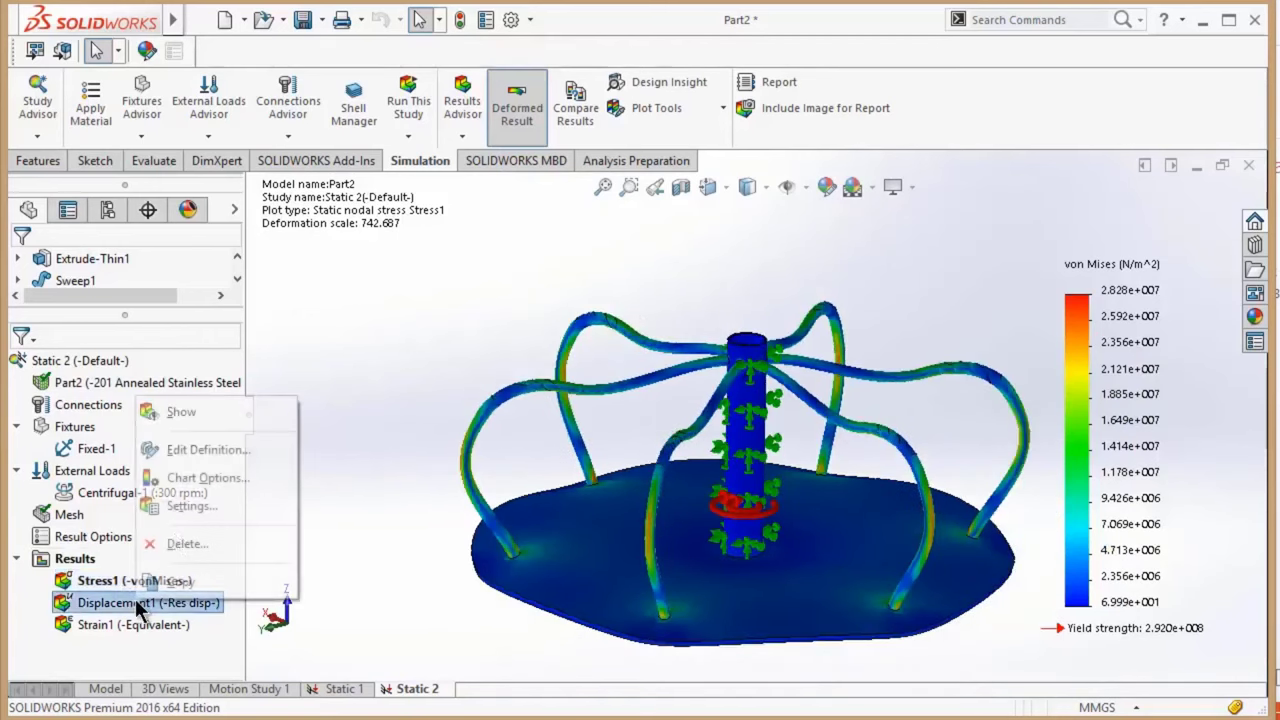
left_click(197, 412)
scroll(612, 497, "down", 3)
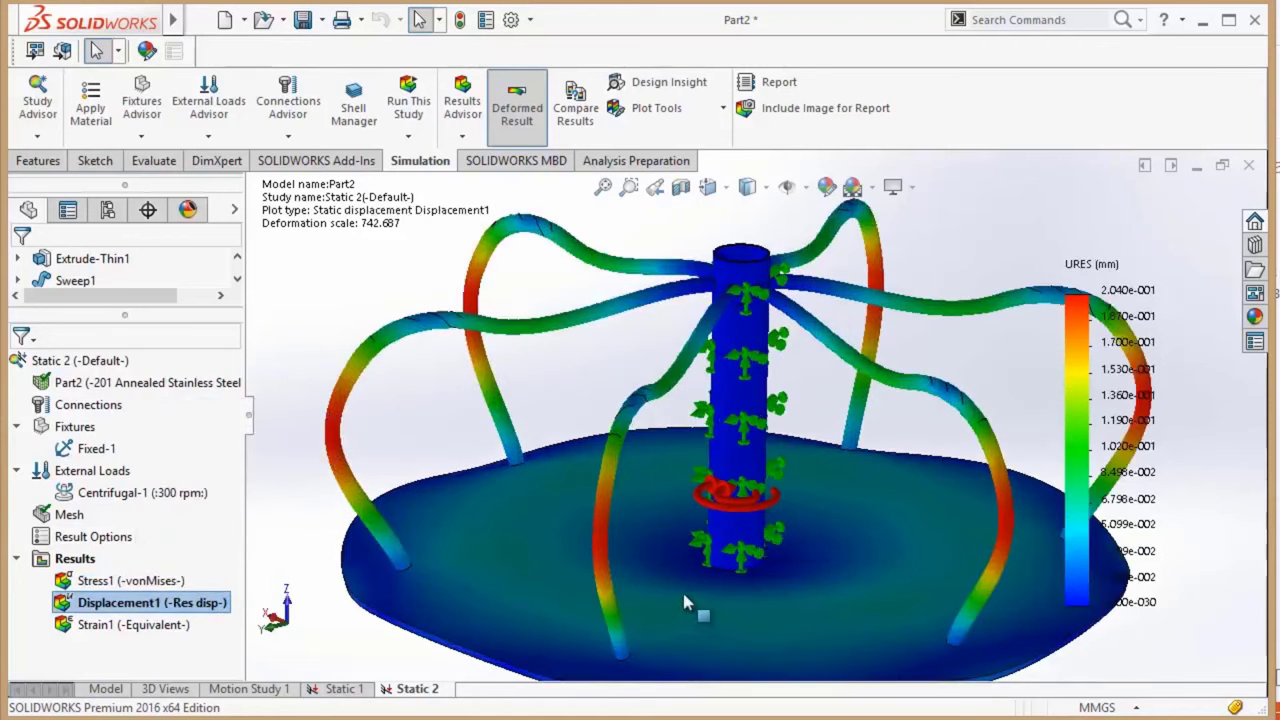
scroll(790, 590, "up", 2)
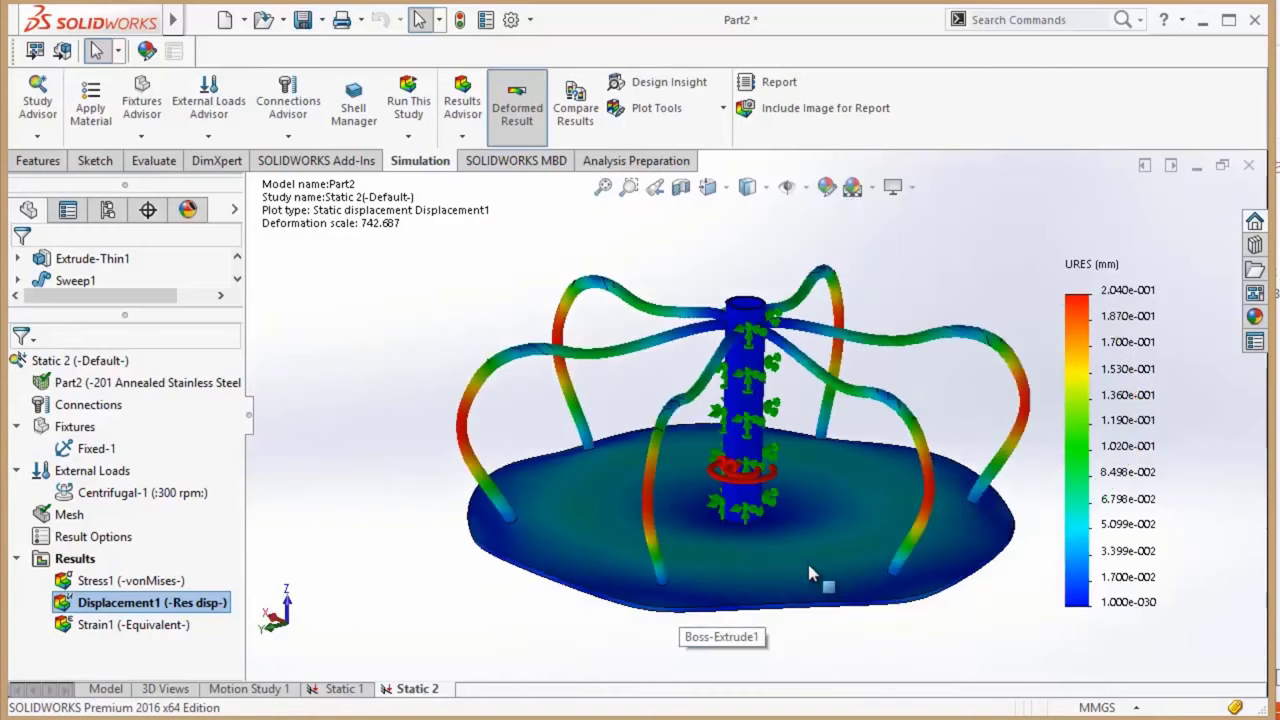
Step: Animate the displacement plot with 60 frames, watch it play, and close the animation
right_click(173, 601)
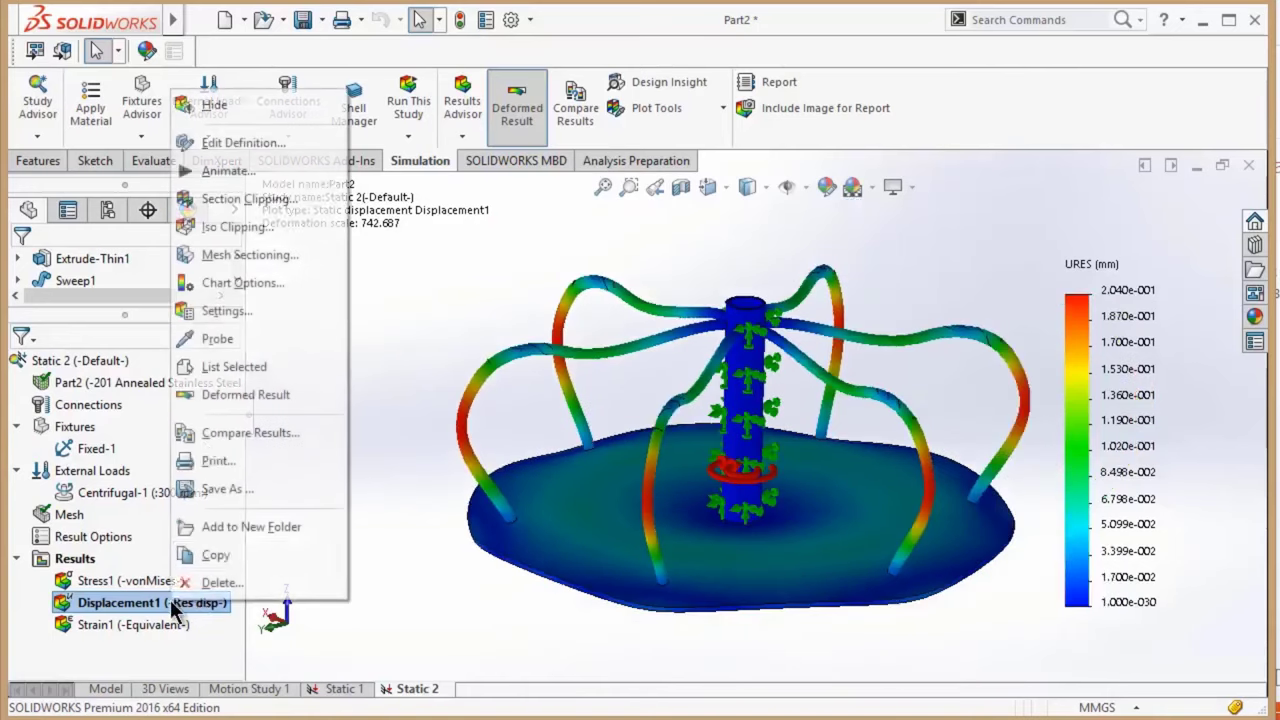
left_click(228, 174)
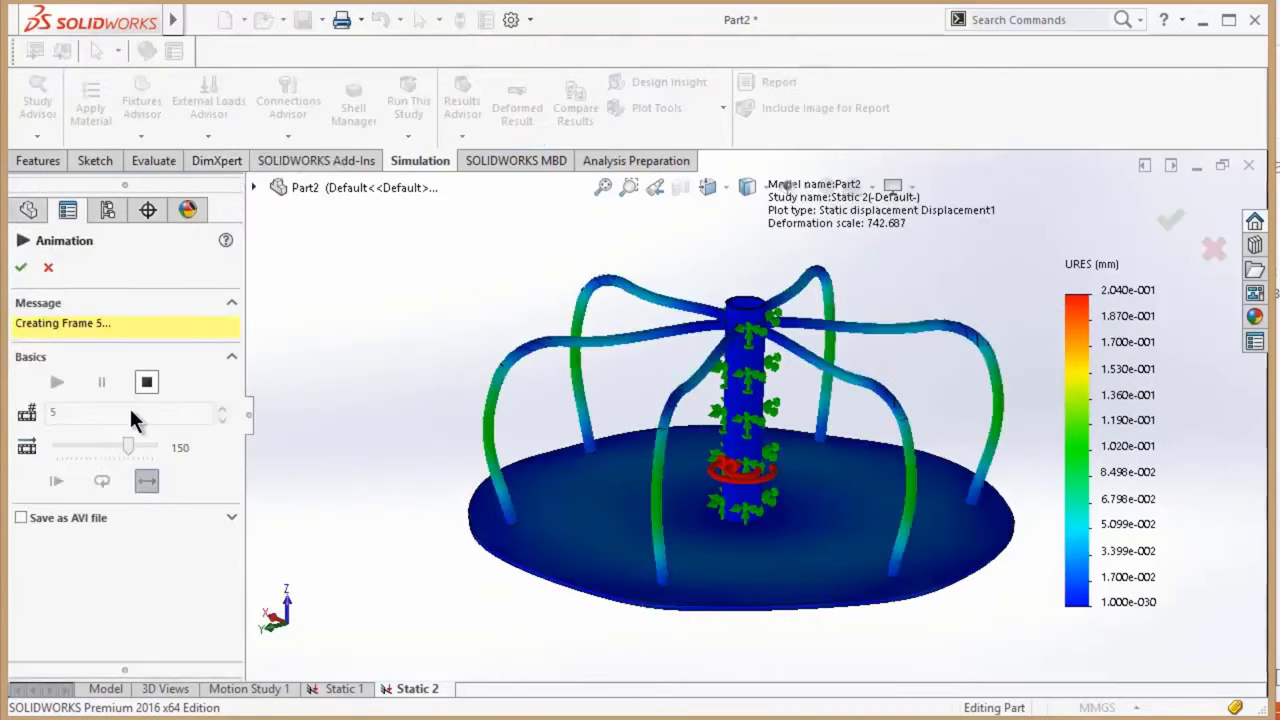
left_click(147, 395)
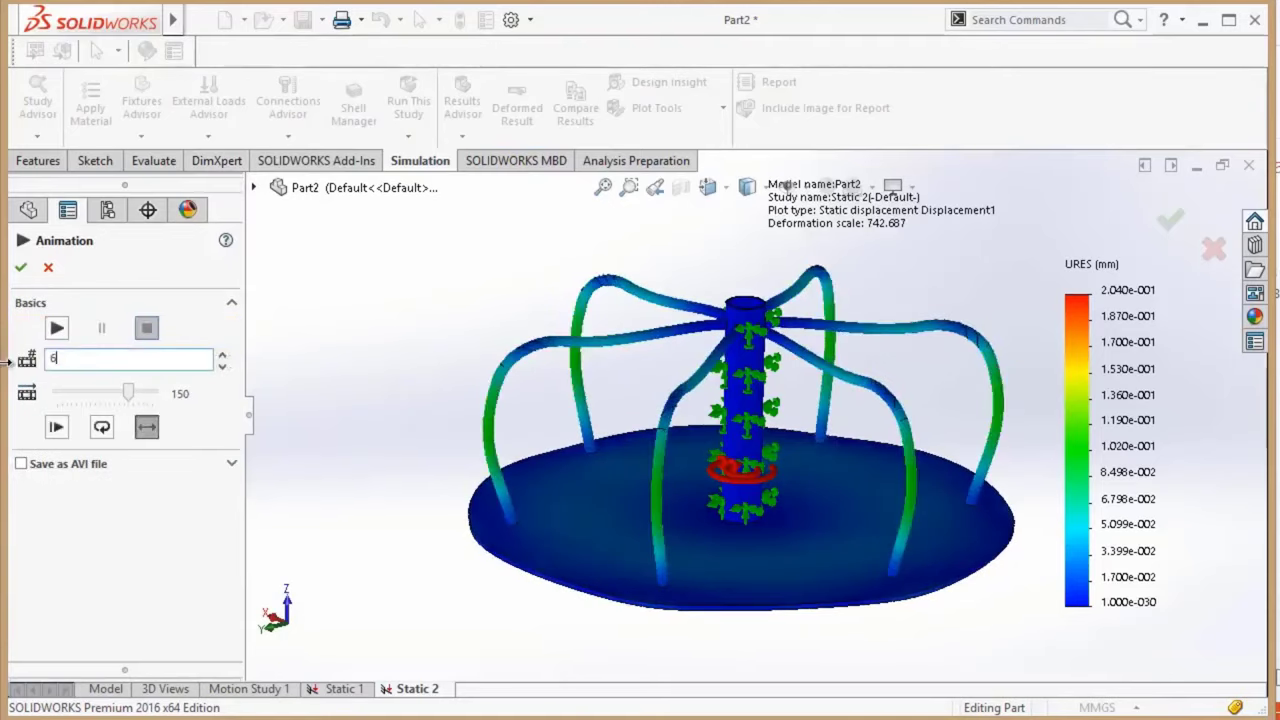
key("Return")
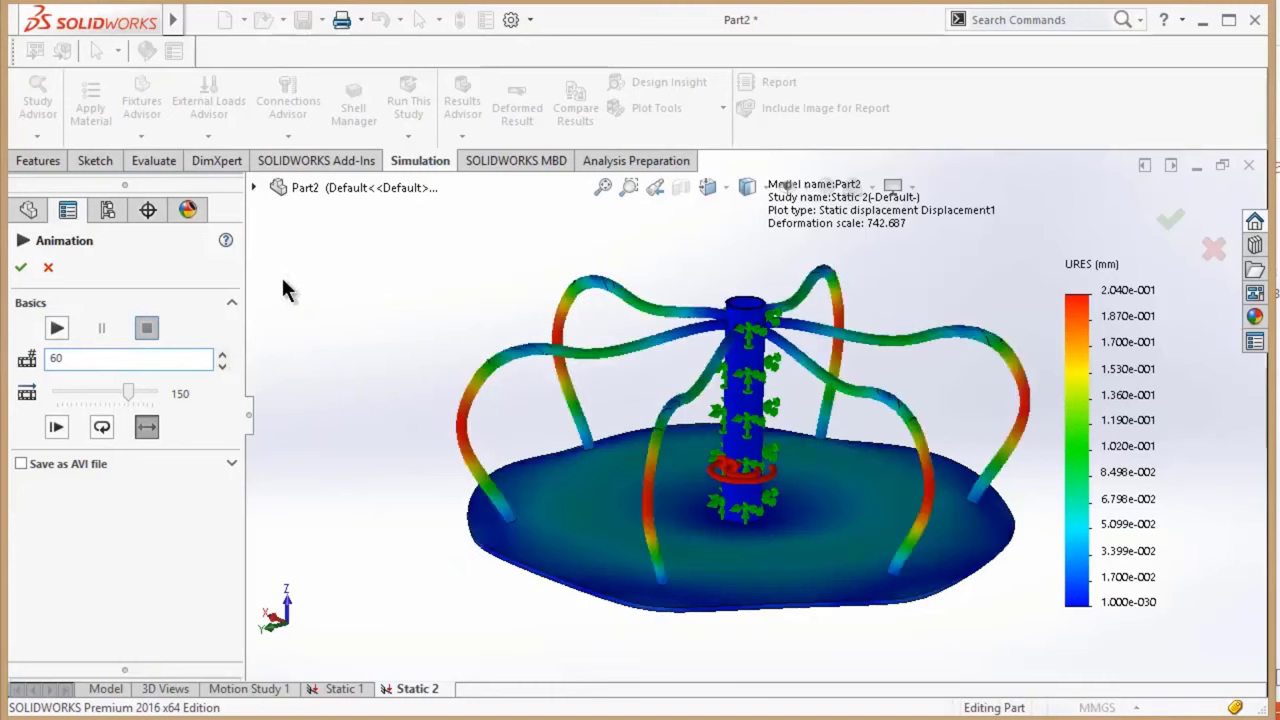
left_click(57, 330)
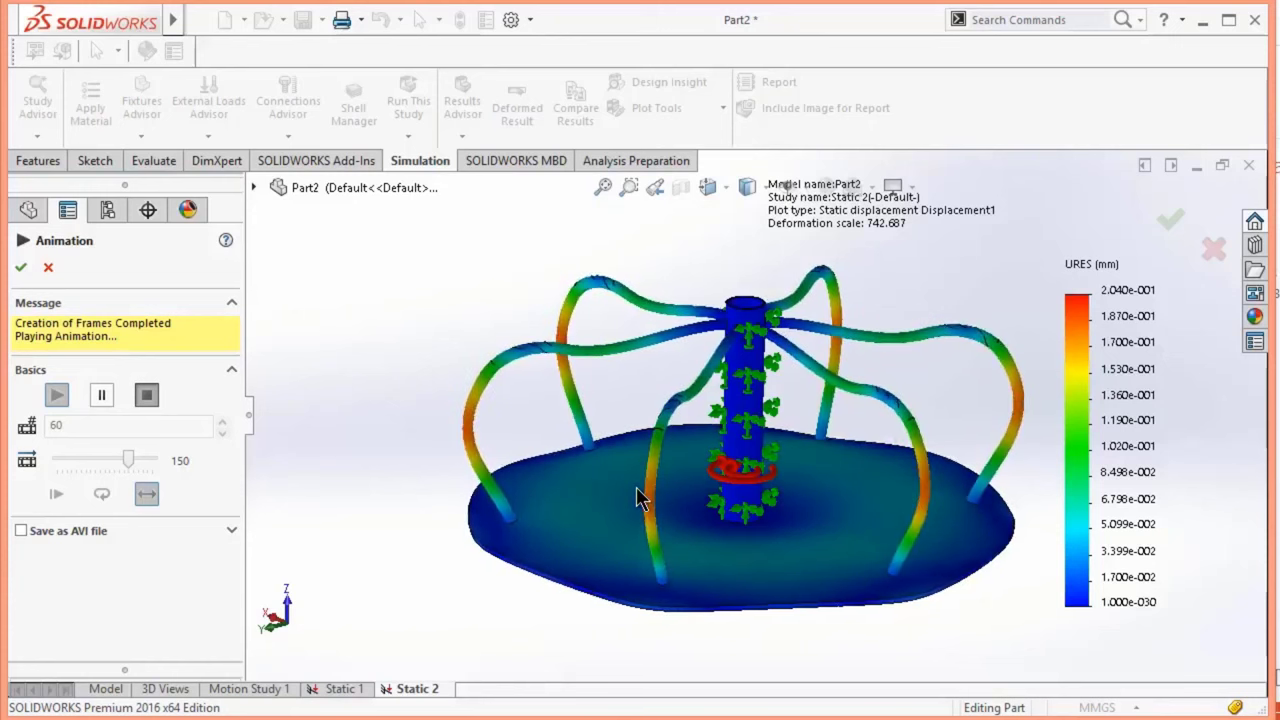
left_click(48, 267)
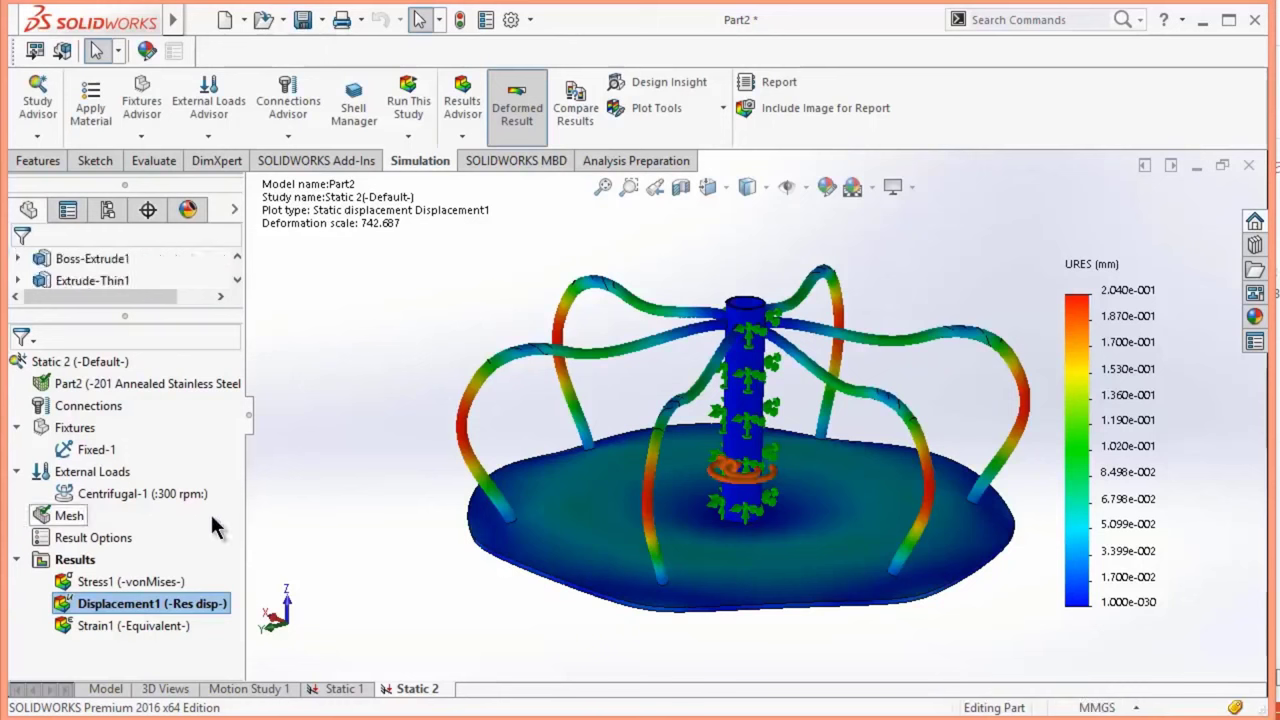
Step: Set the centrifugal load's angular acceleration to 1 rpm^2, accept it, and rerun the Static 2 study
right_click(93, 496)
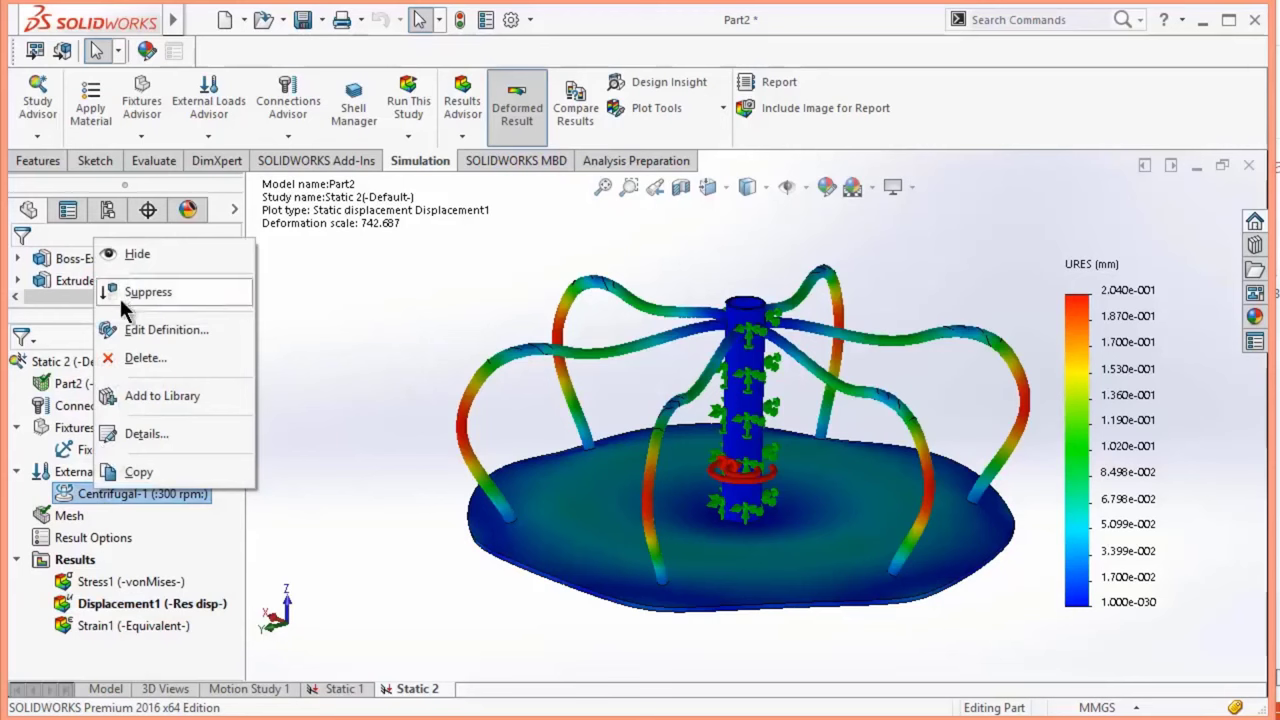
left_click(372, 452)
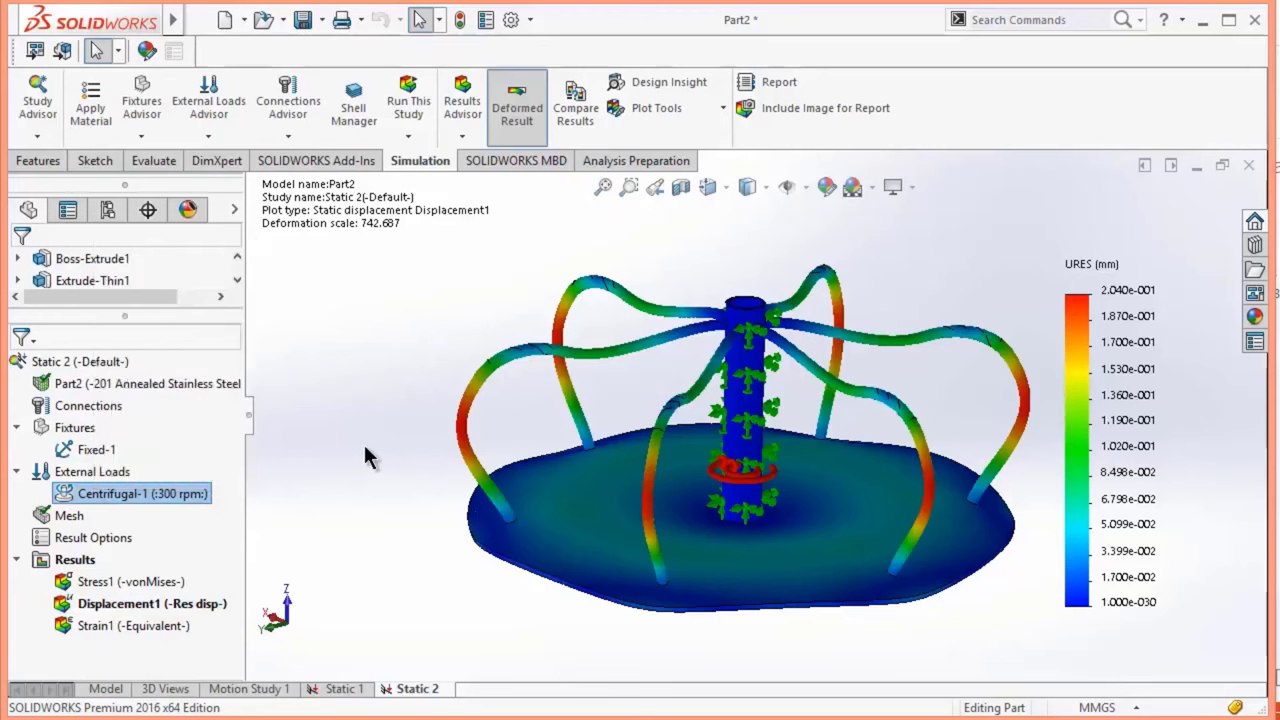
double_click(144, 494)
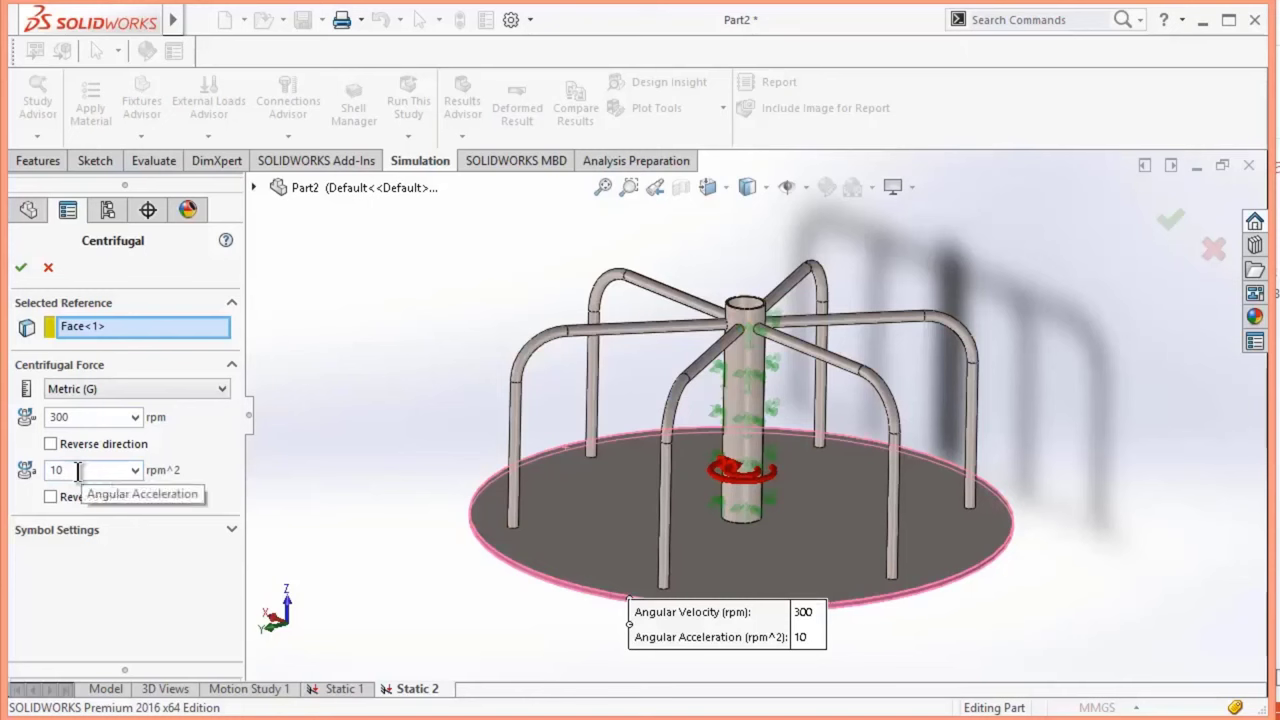
left_click_drag(78, 470, 48, 470)
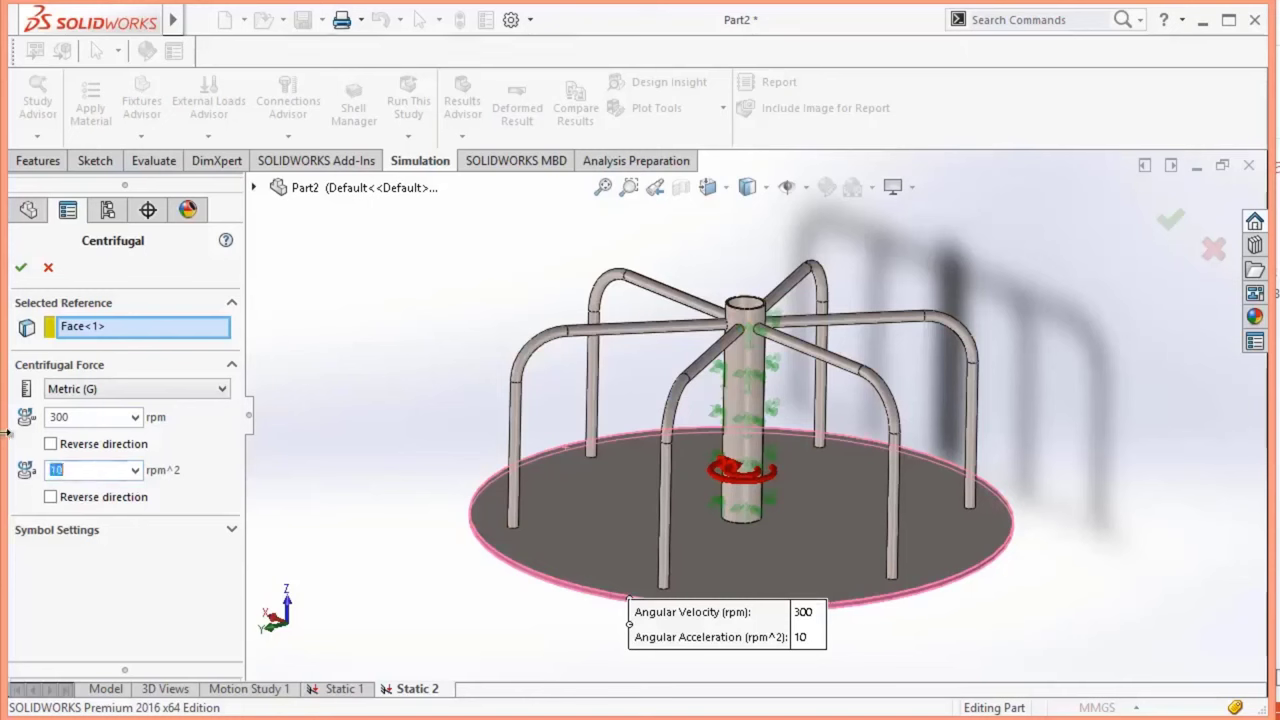
type("1")
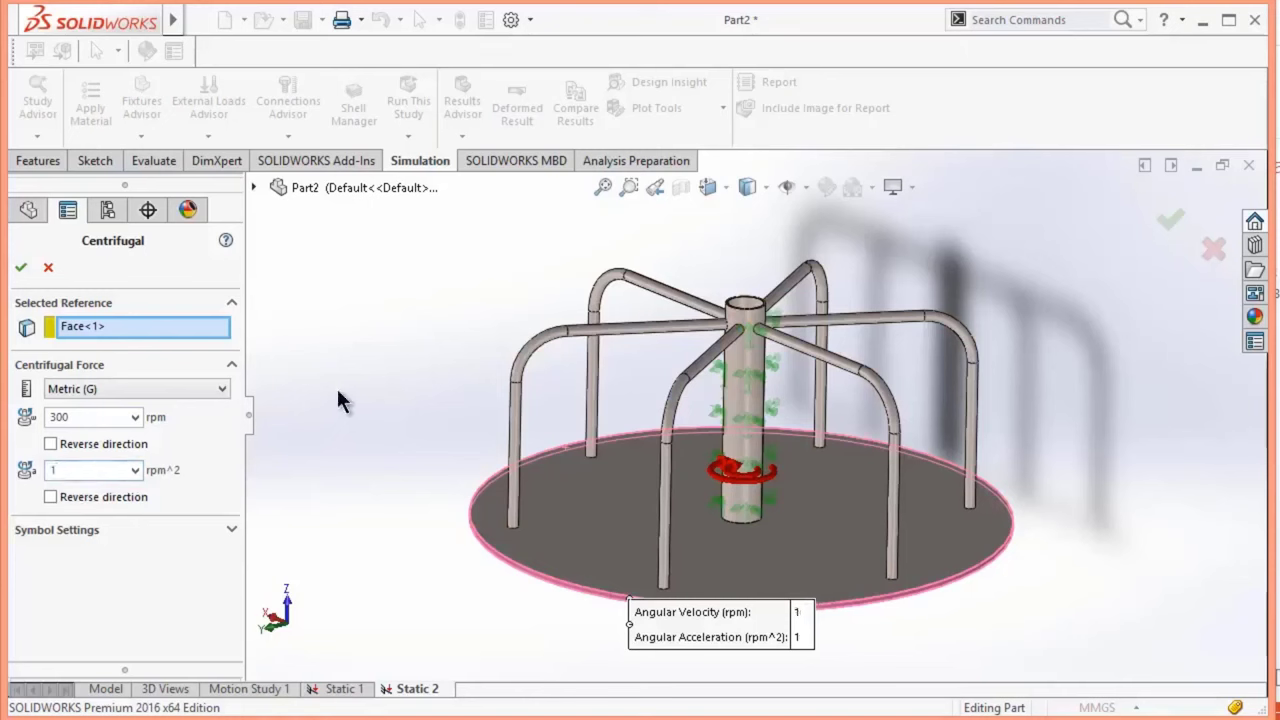
left_click(20, 268)
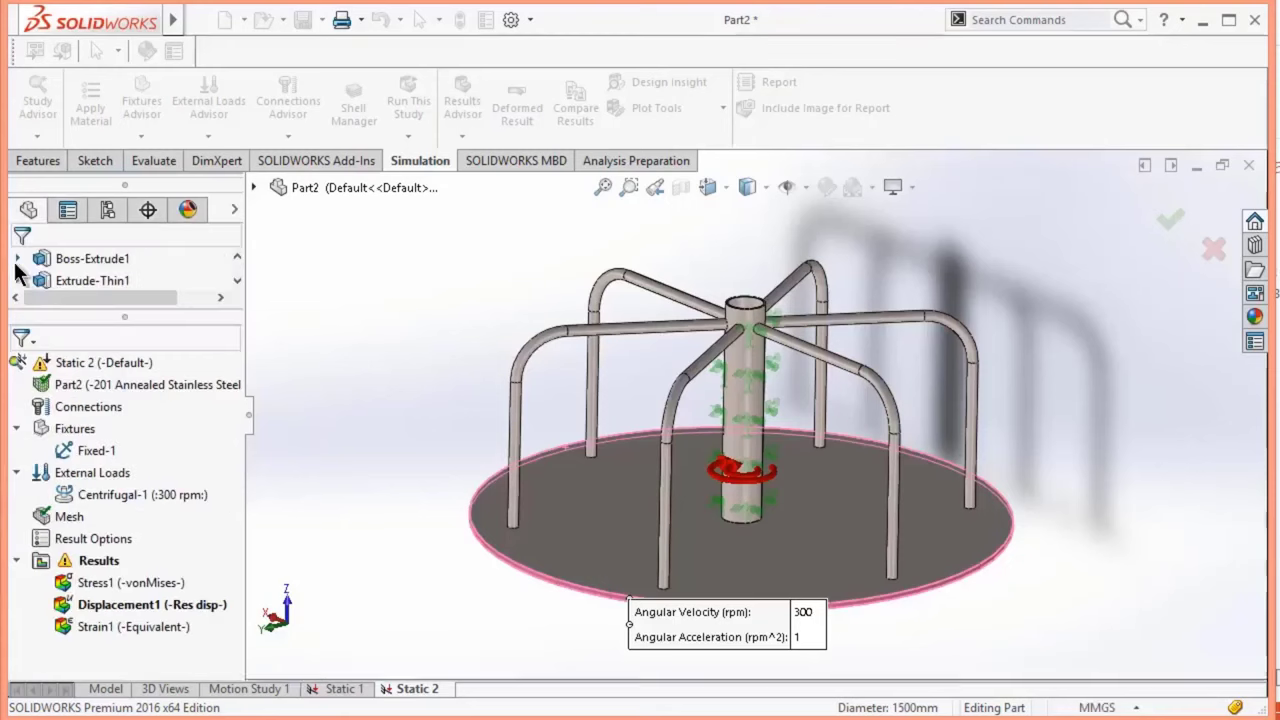
left_click(412, 110)
left_click(410, 102)
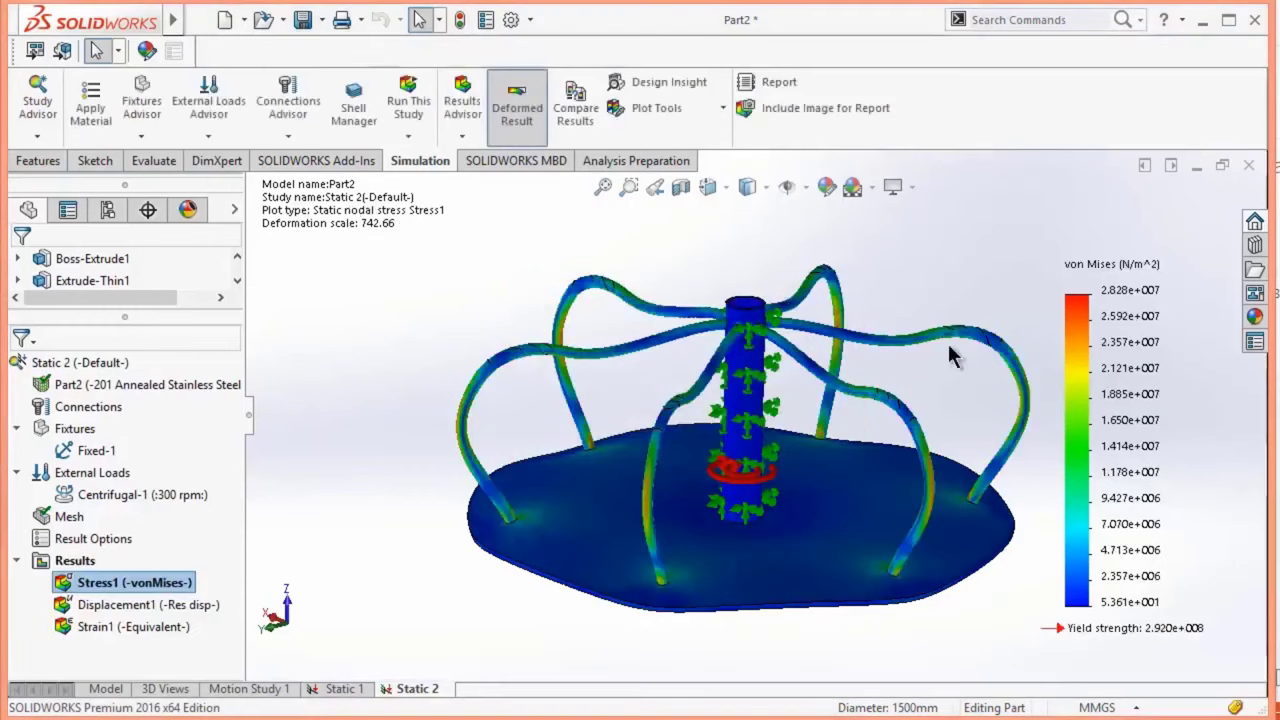
Step: Review the rerun study's resultant displacement plot and its von Mises stress plot
left_click(130, 607)
right_click(130, 612)
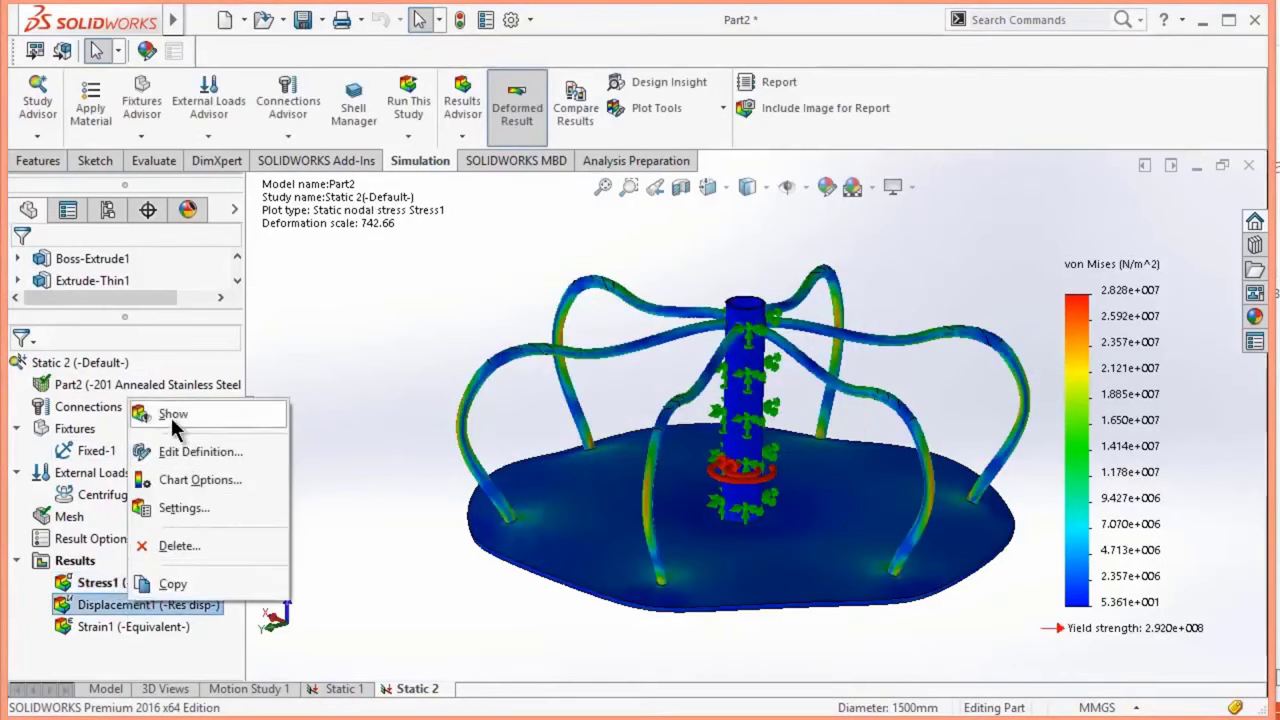
left_click(177, 422)
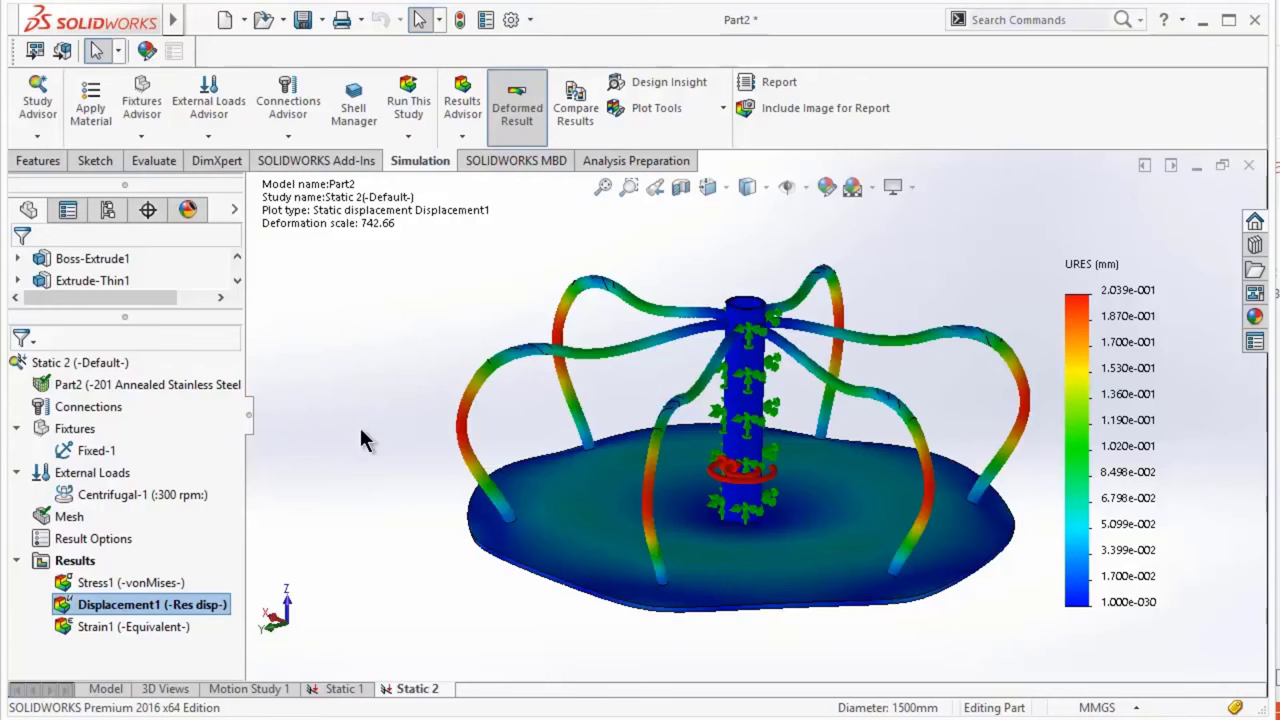
right_click(124, 582)
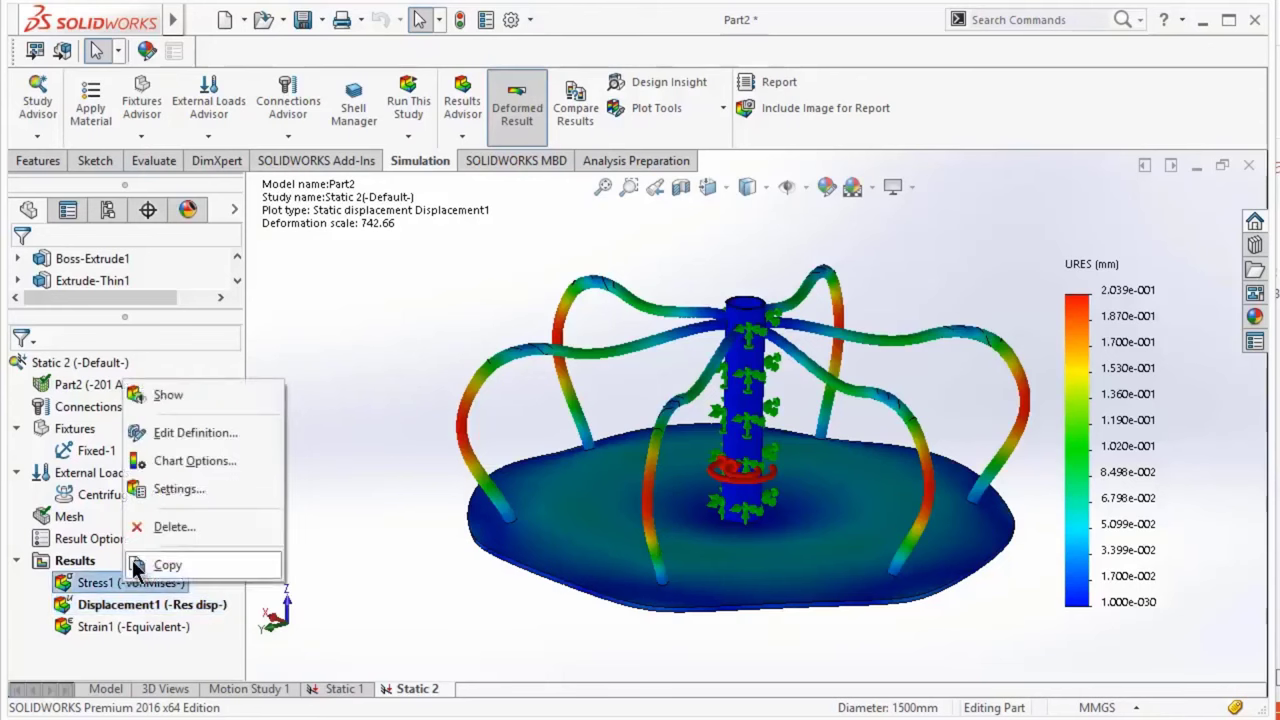
left_click(140, 395)
Step: Switch to the Part1 wheel document and create a new Static simulation study for it
mouse_move(638, 716)
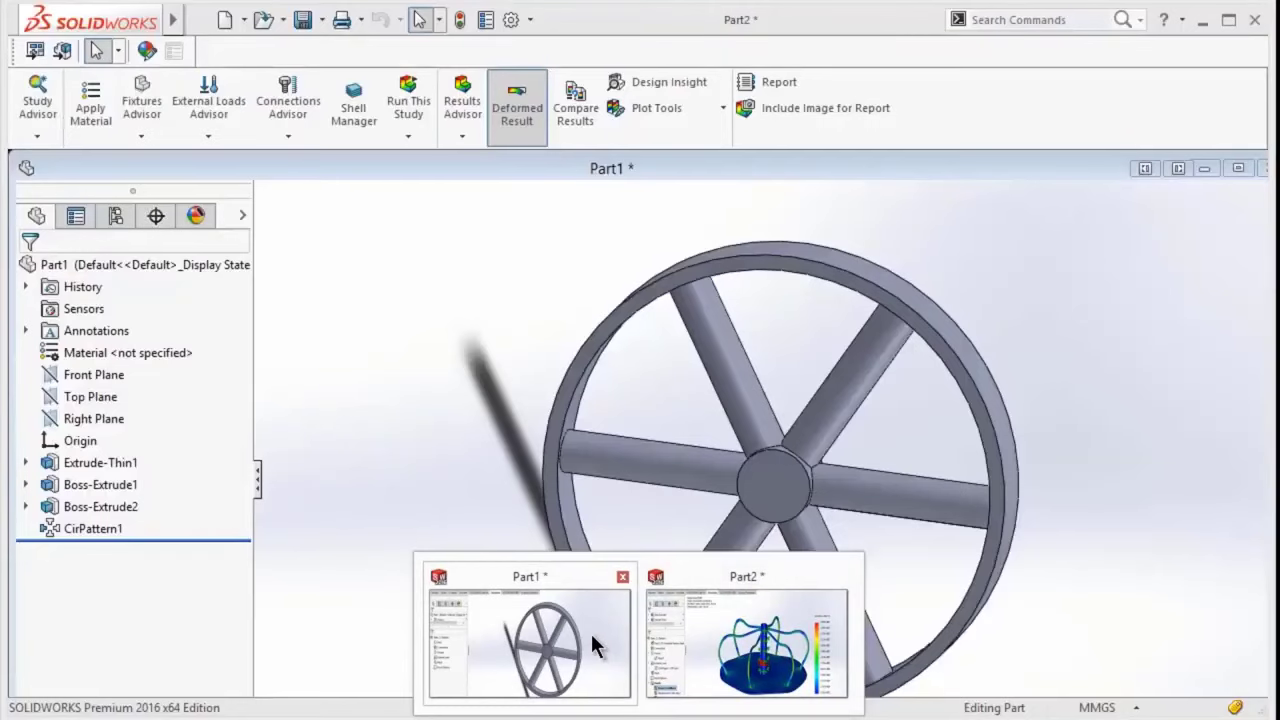
left_click(591, 633)
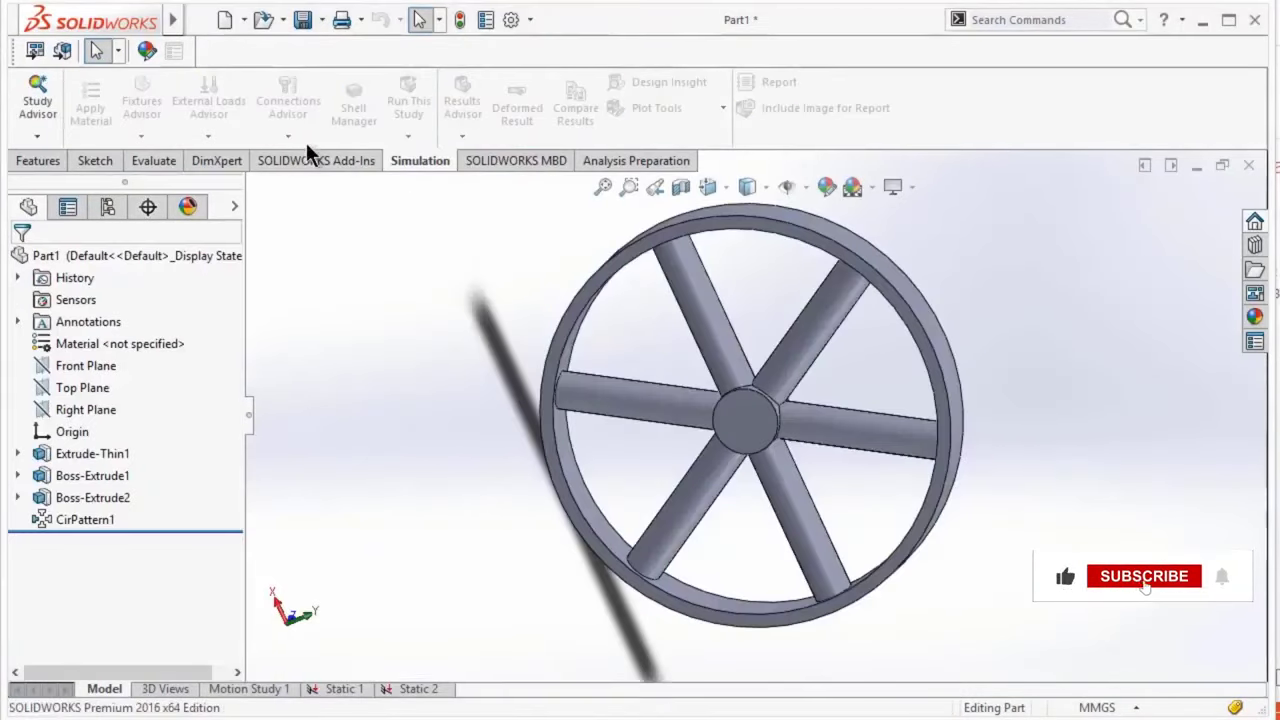
left_click(37, 137)
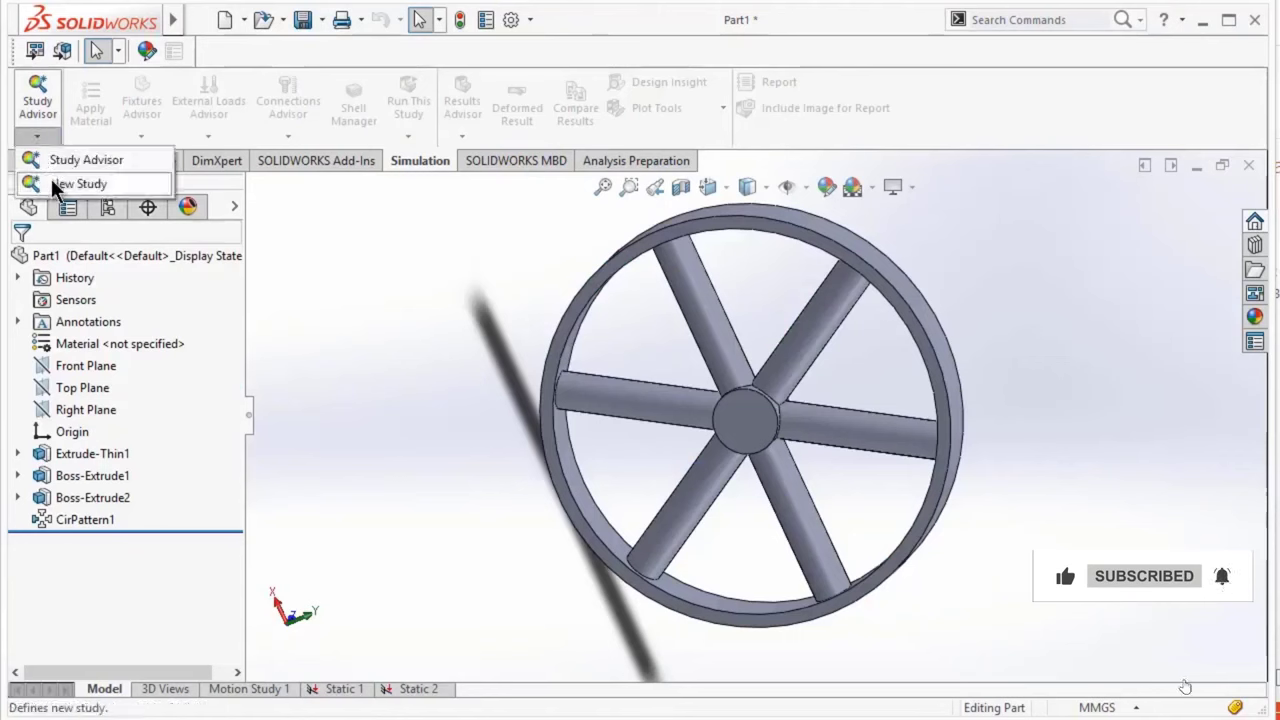
left_click(57, 183)
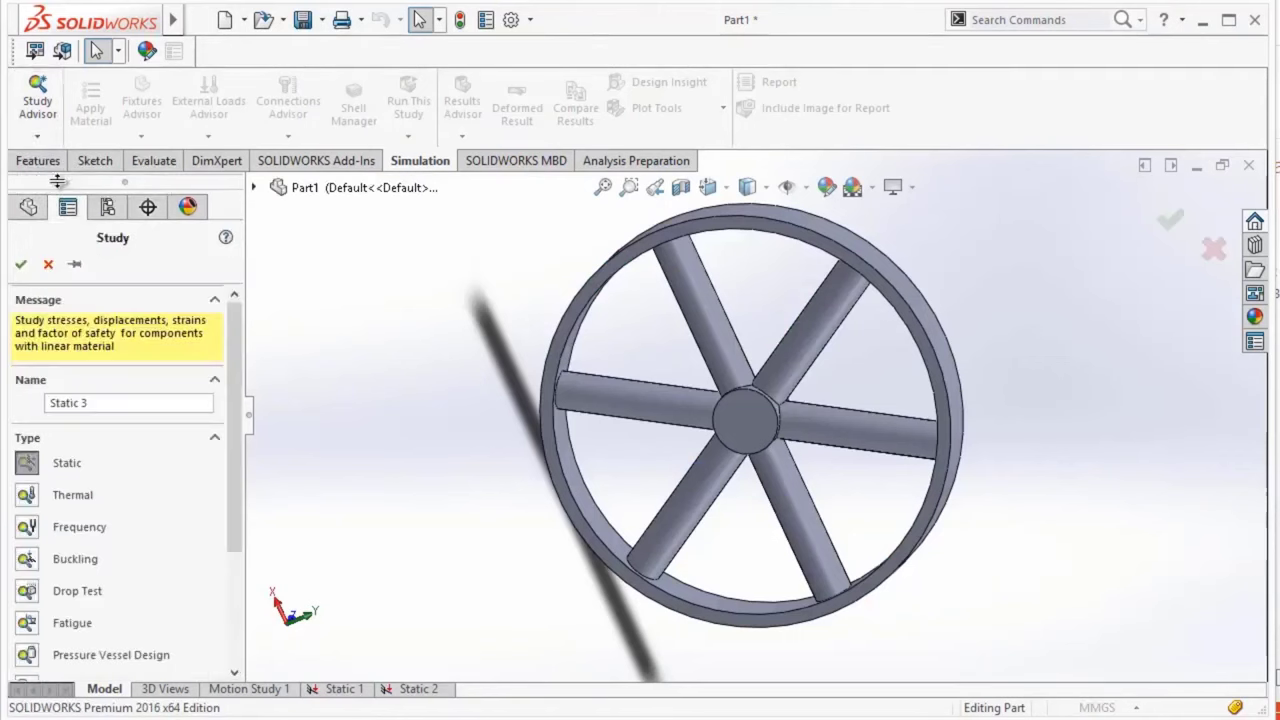
left_click(20, 264)
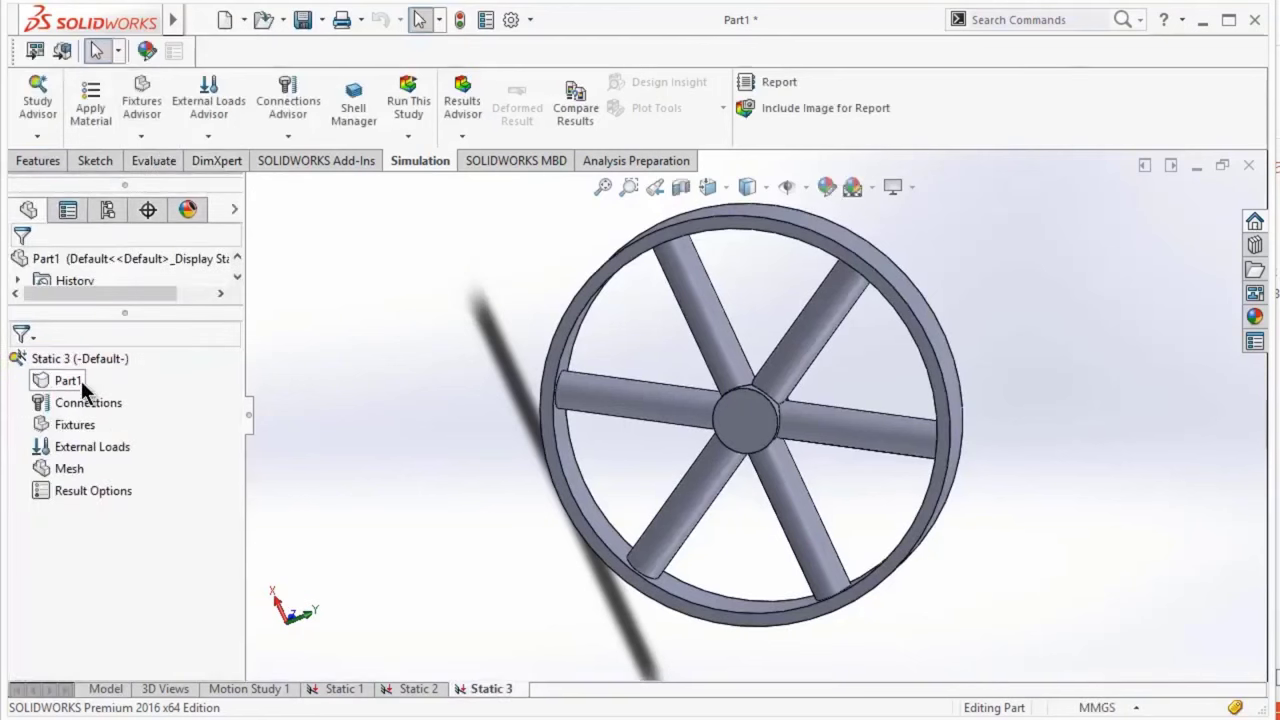
Step: Apply the A286 Iron Base Superalloy material to the wheel part in the study
right_click(81, 380)
left_click(161, 335)
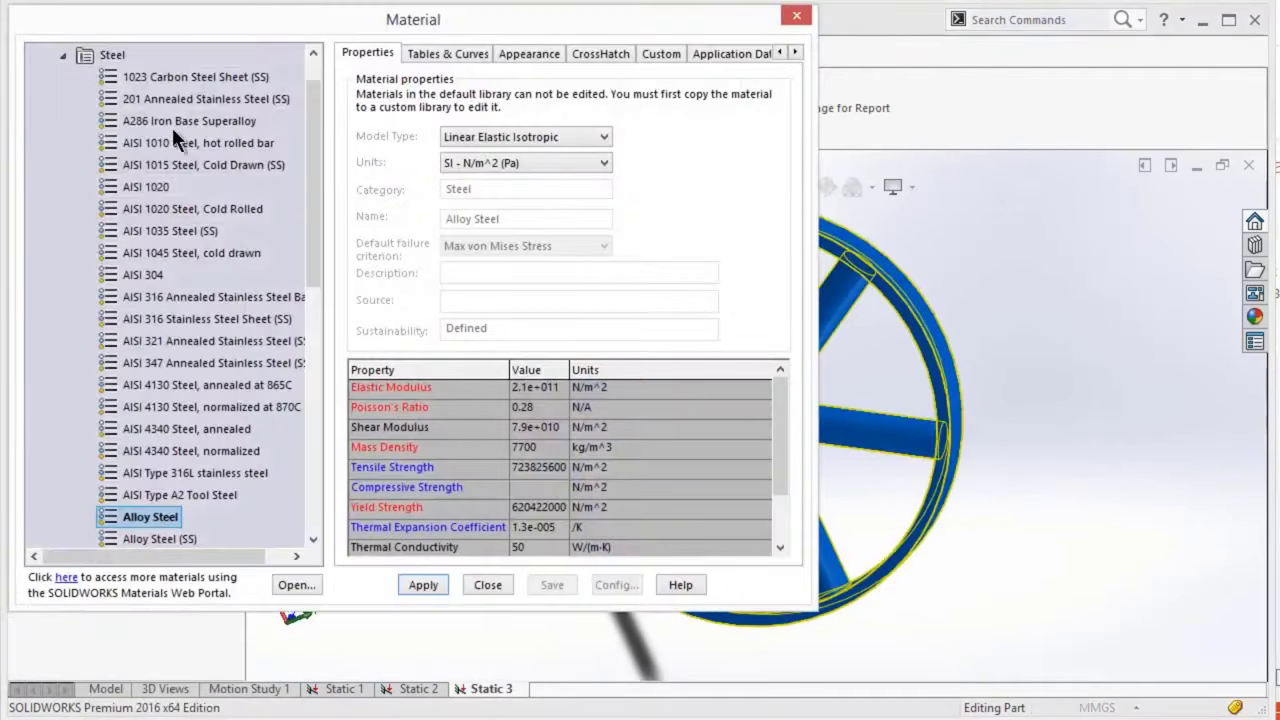
left_click(172, 122)
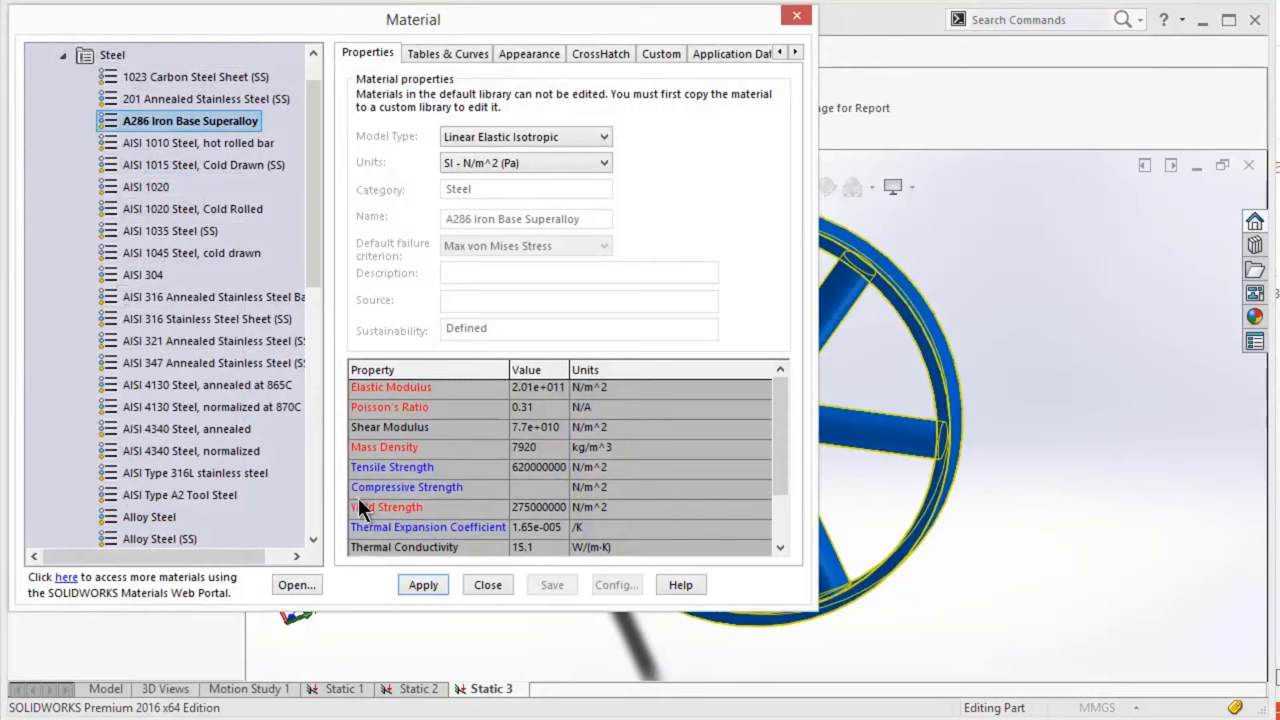
left_click(422, 585)
left_click(485, 586)
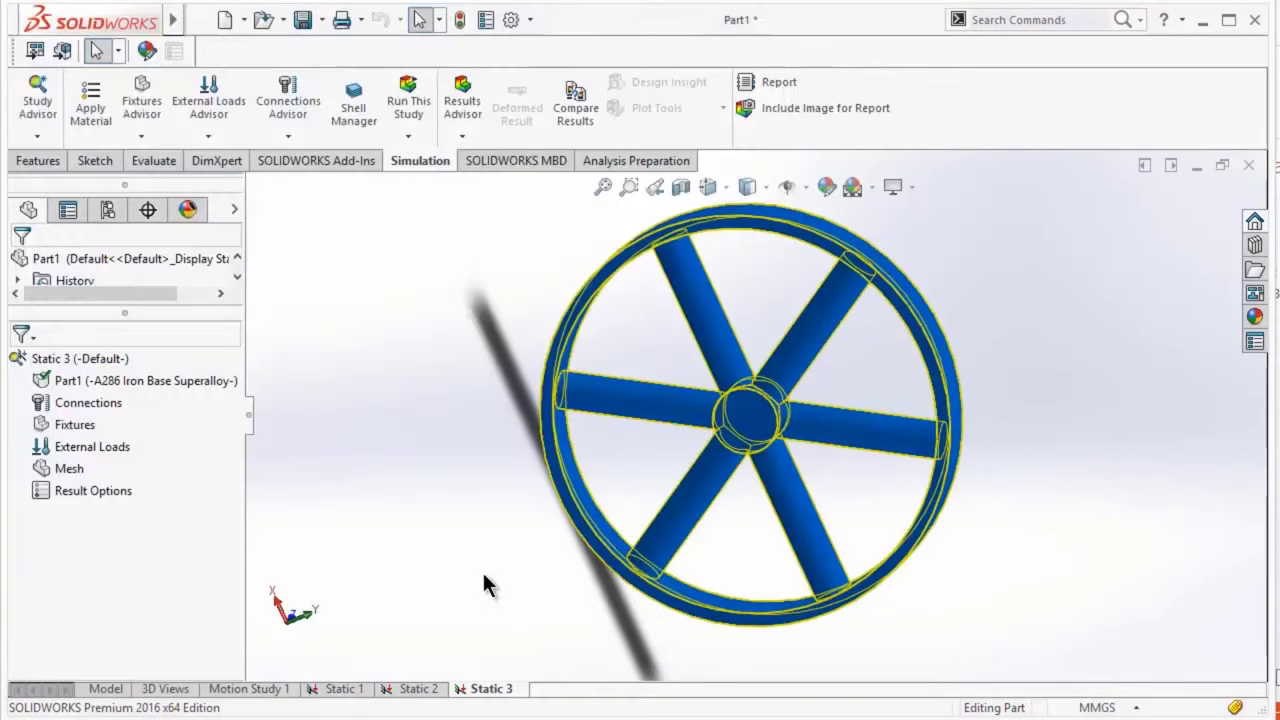
Step: Start a Centrifugal Force load referenced to the outer cylindrical face of the wheel's rim
left_click(217, 131)
left_click(245, 280)
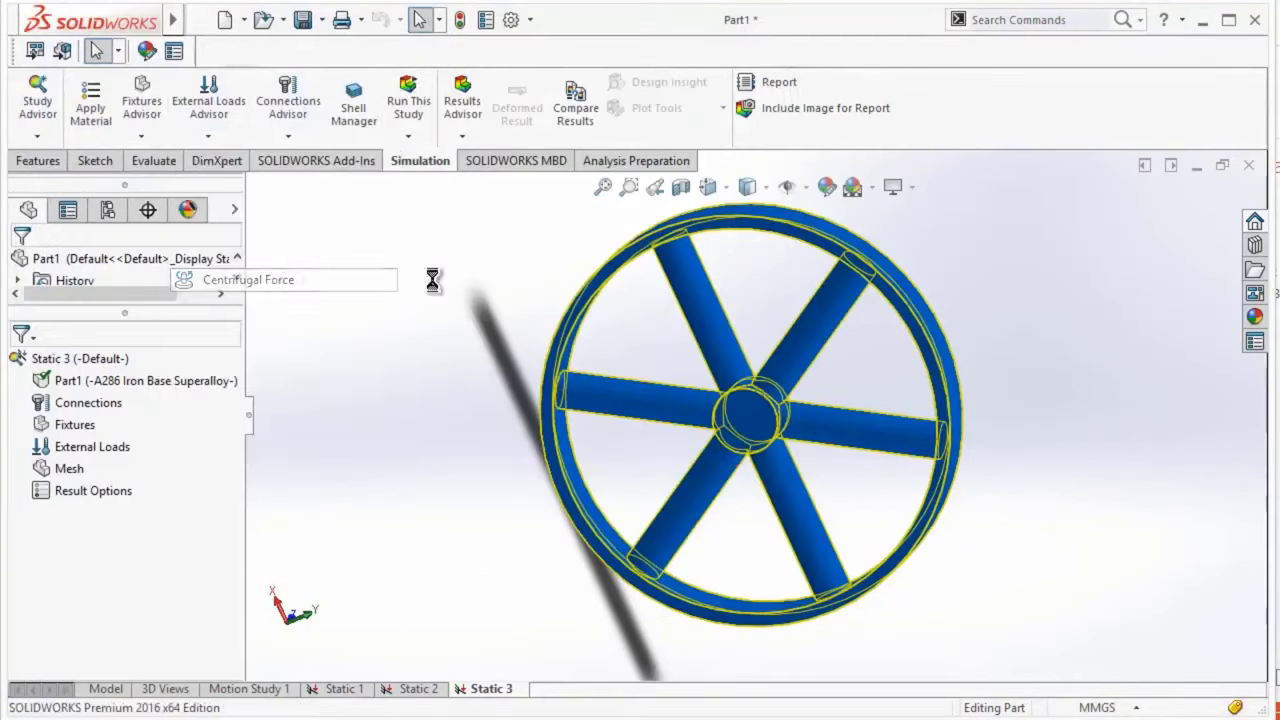
scroll(918, 310, "down", 5)
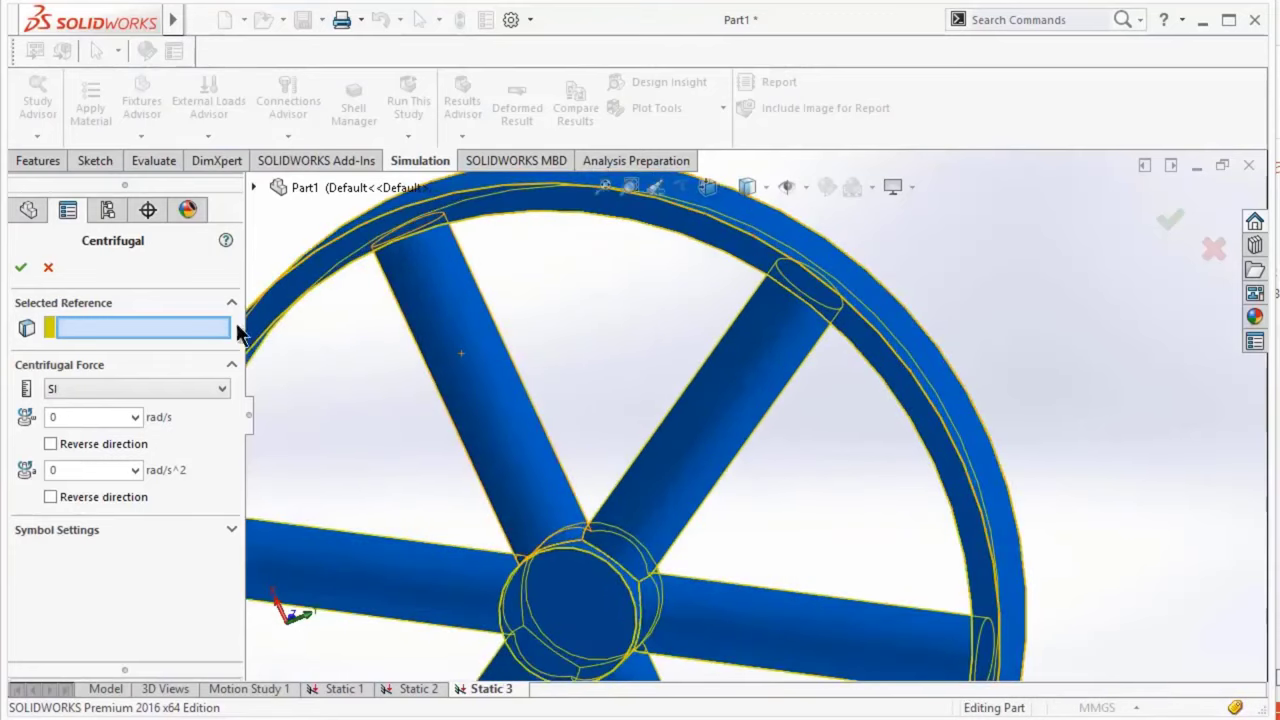
left_click(906, 348)
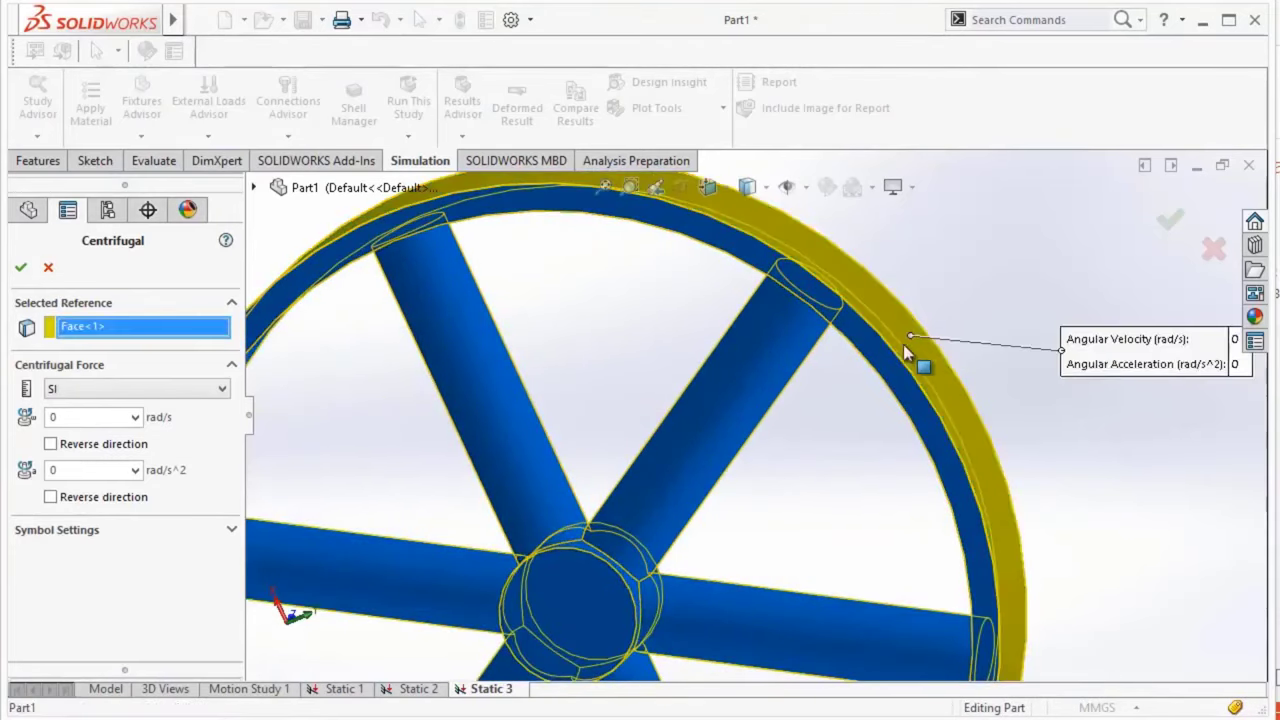
Step: Define the centrifugal load in Metric (G) units with 300 rpm angular velocity and 10 rpm^2 angular acceleration, and accept it
left_click(93, 416)
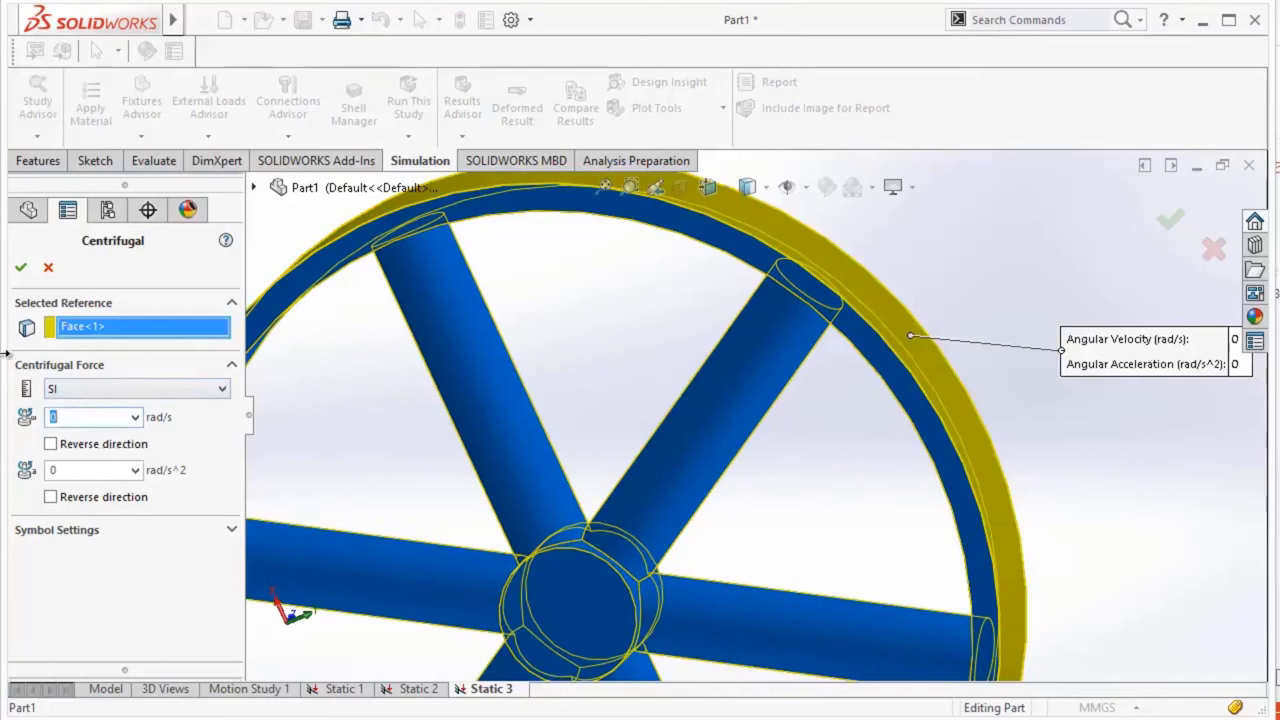
left_click(136, 389)
left_click(148, 445)
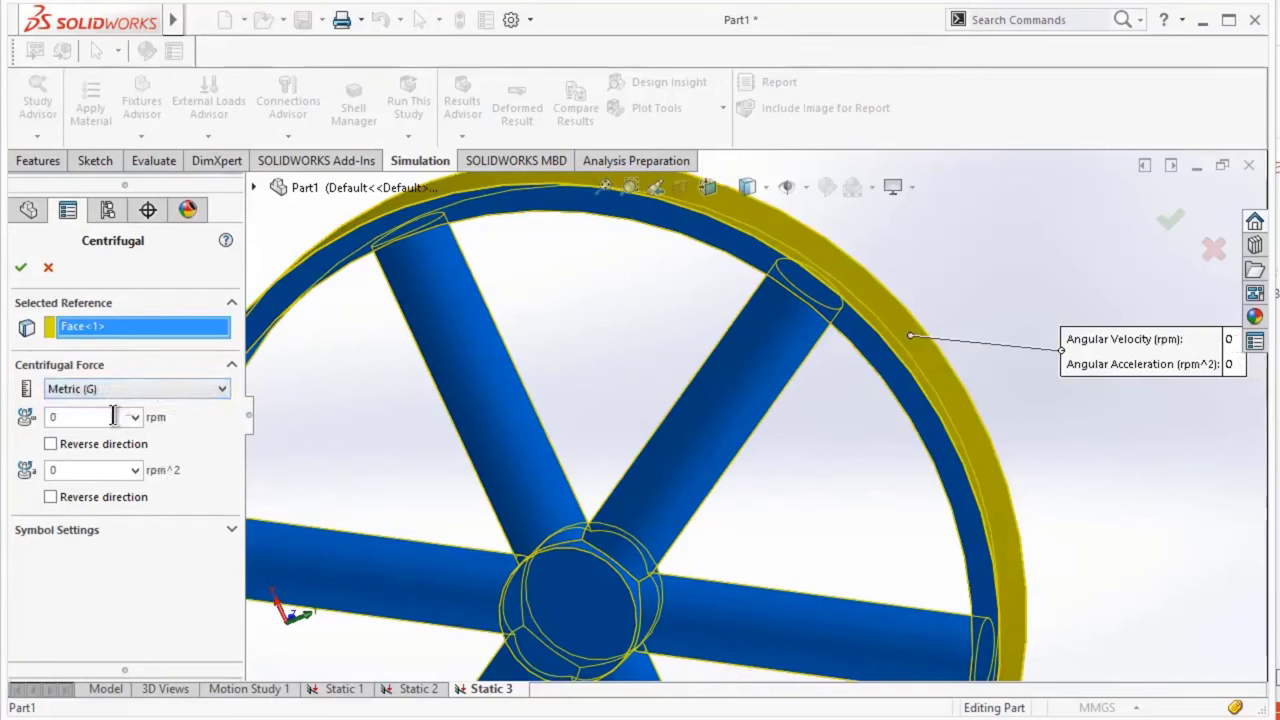
type("300")
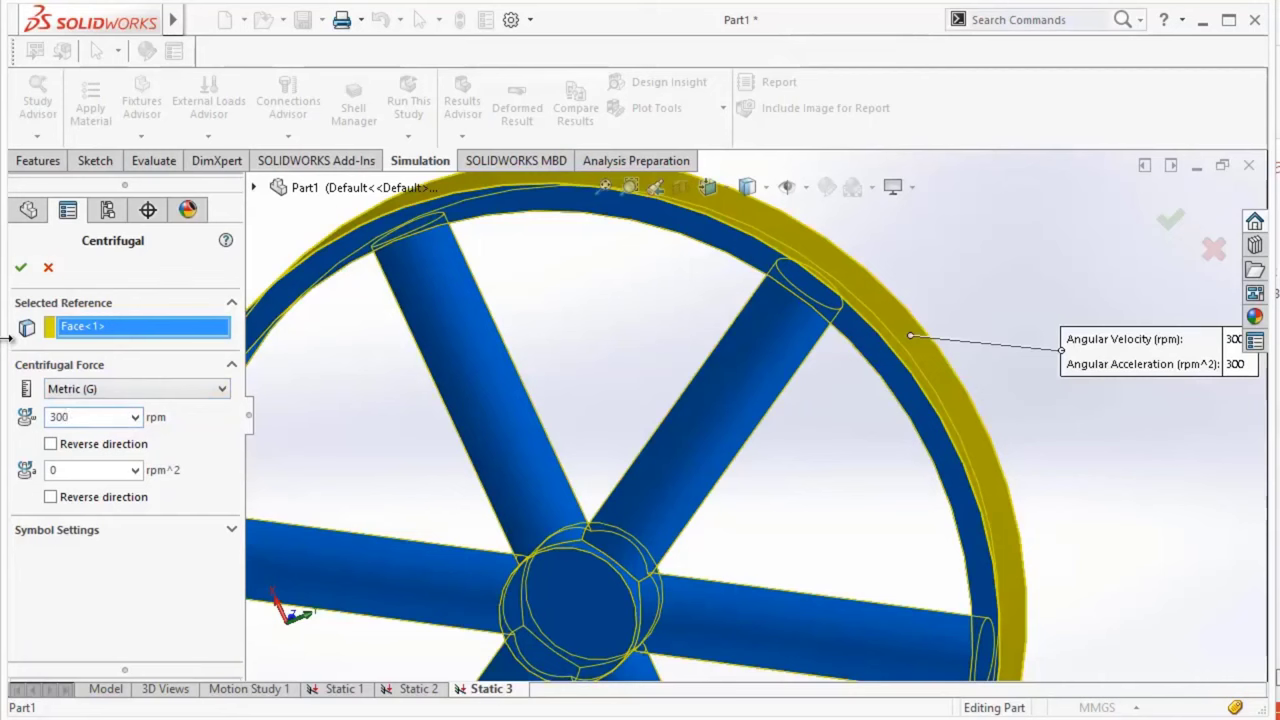
double_click(100, 470)
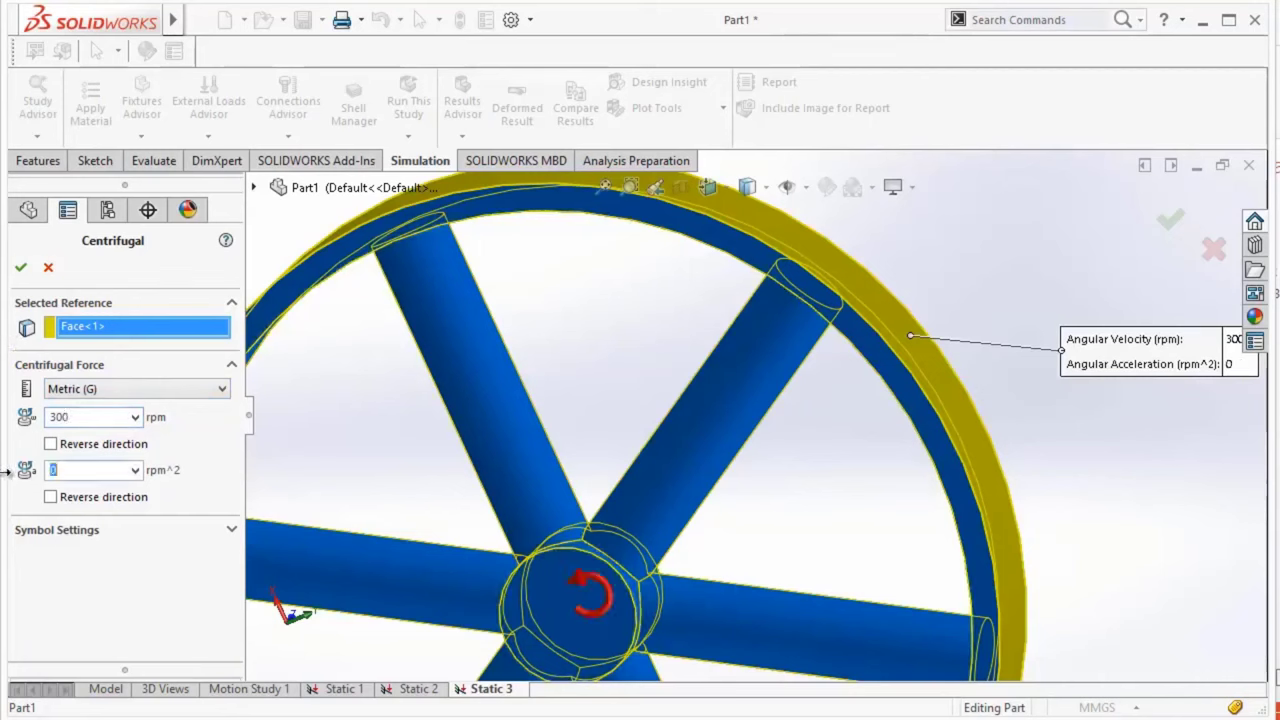
type("10")
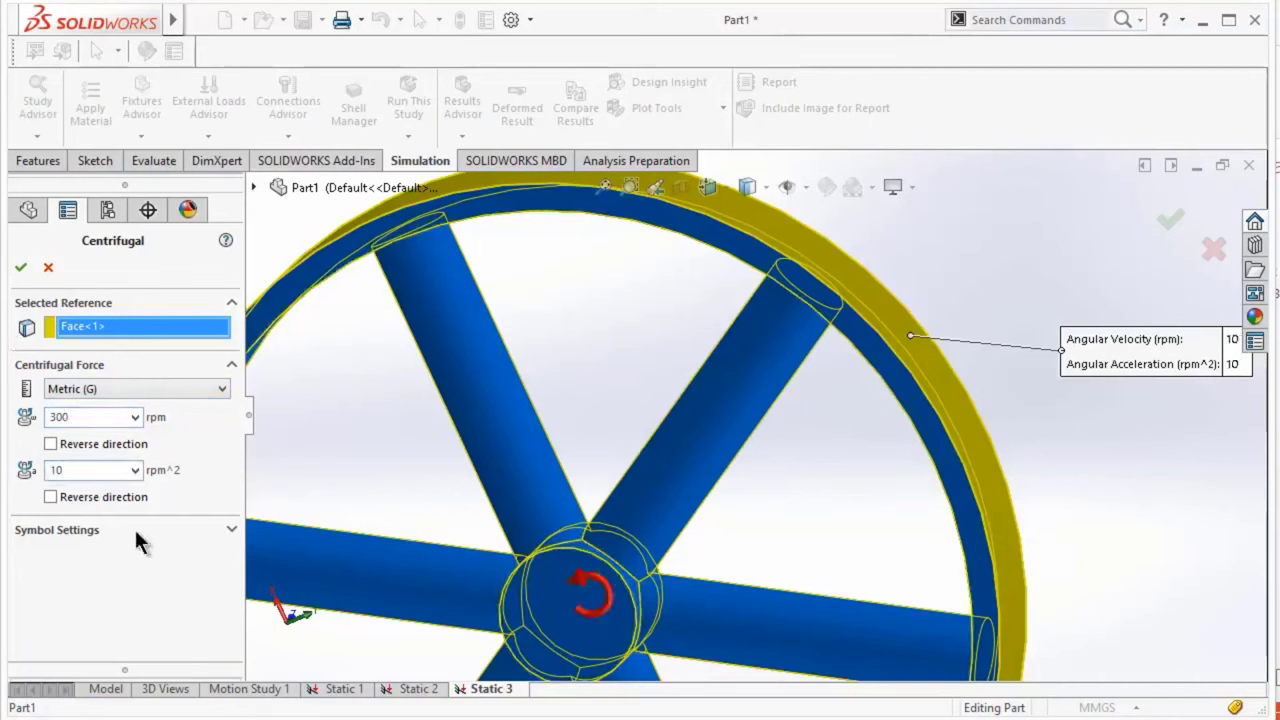
scroll(370, 448, "up", 3)
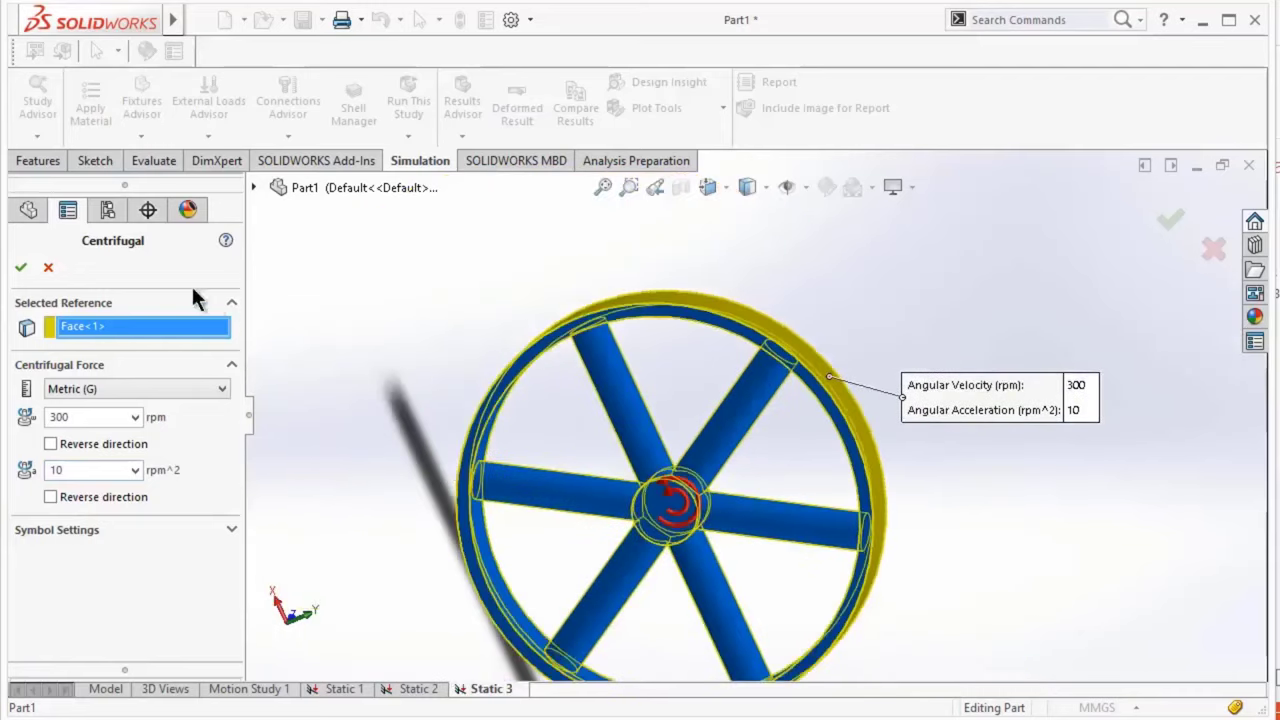
left_click(20, 267)
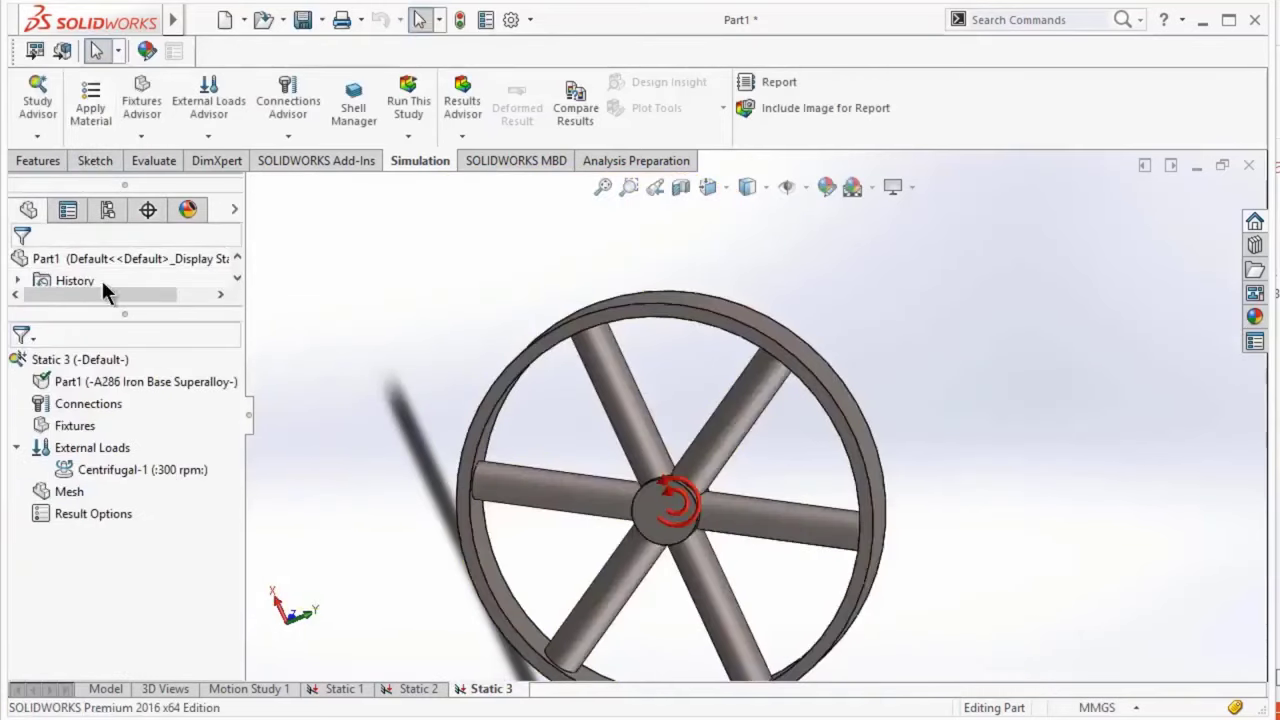
Step: Apply a Fixed Geometry fixture to the cylindrical face of the wheel's central hub
left_click(142, 136)
left_click(180, 184)
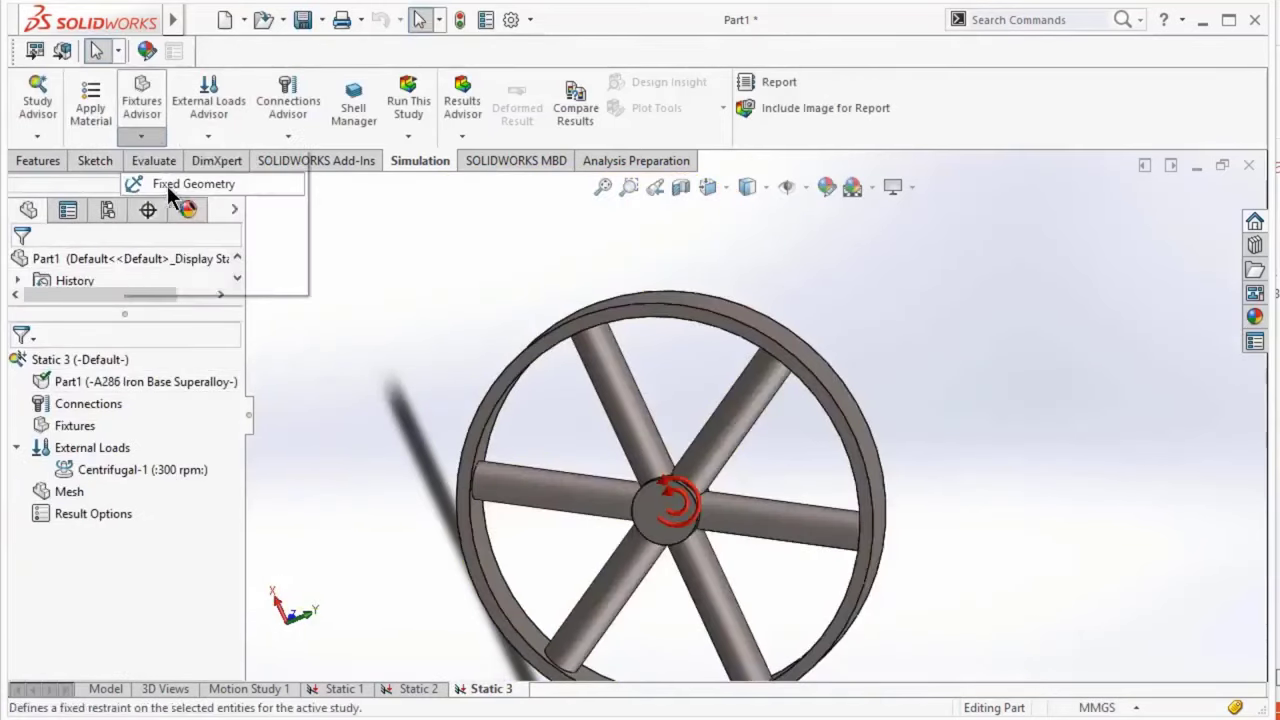
left_click(665, 505)
scroll(700, 505, "down", 5)
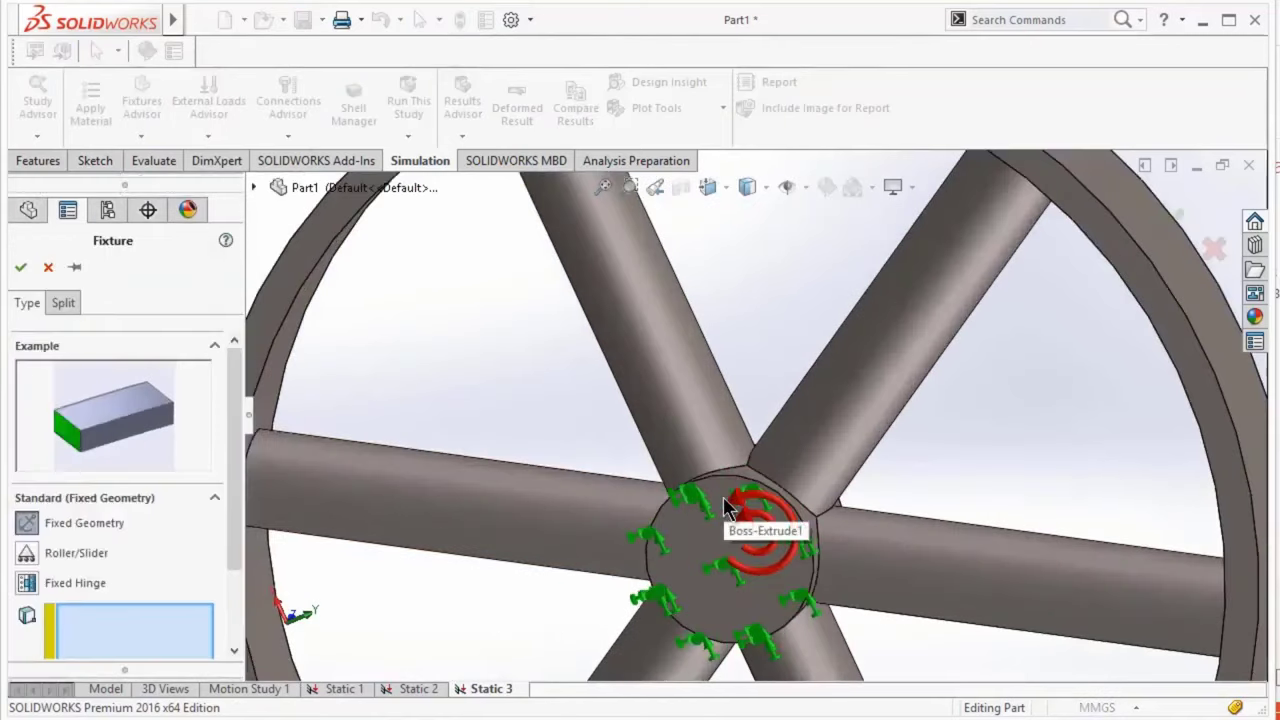
left_click(745, 469)
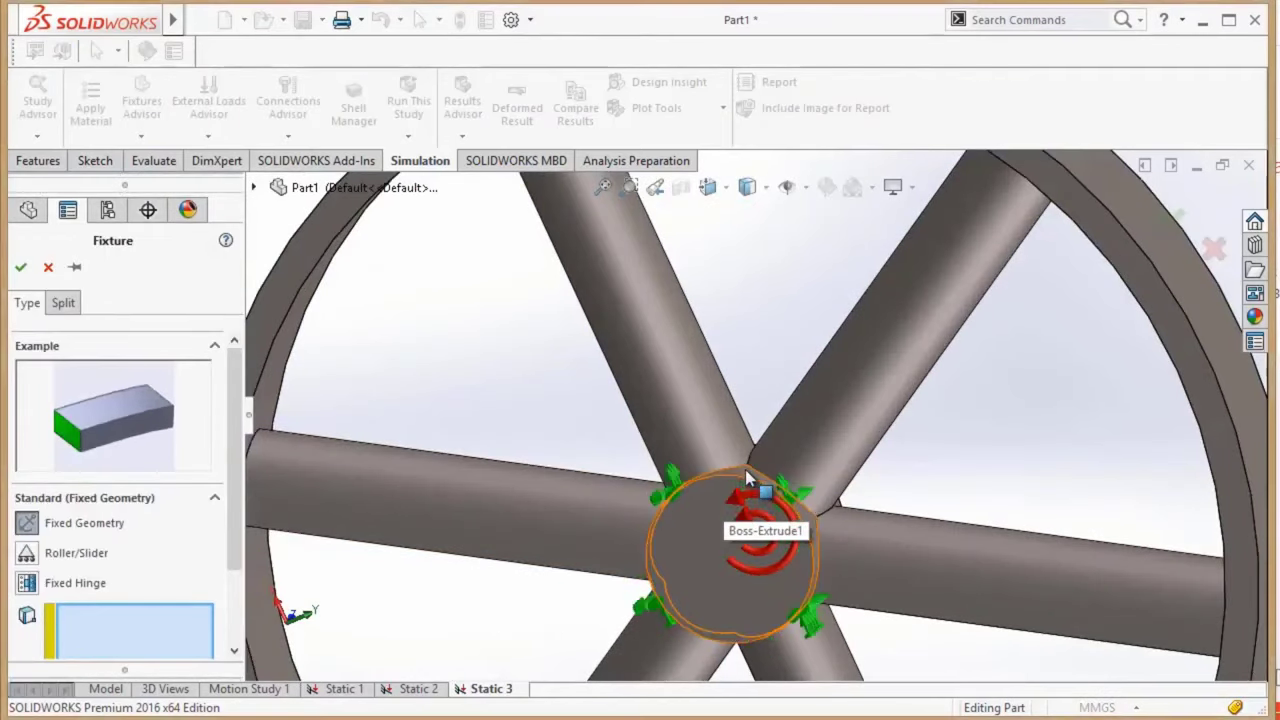
left_click(20, 267)
Step: Run the wheel's static study and inspect the von Mises stress plot over the whole wheel
left_click(408, 100)
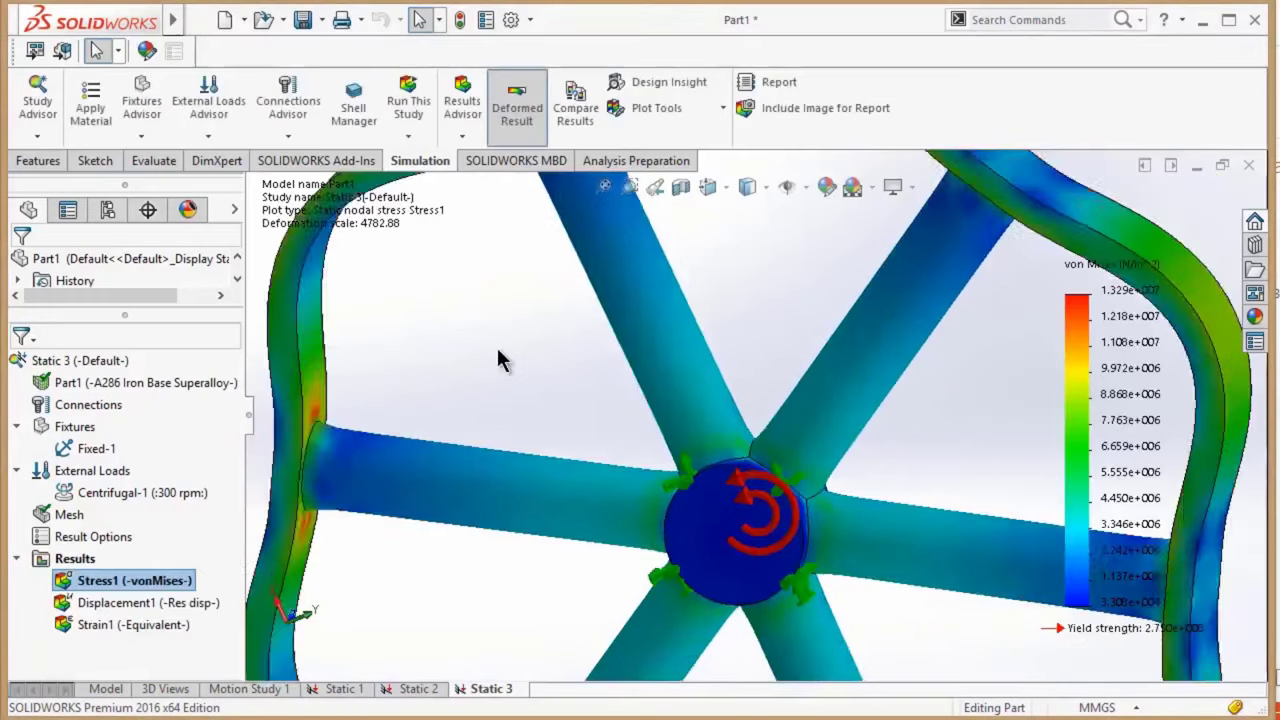
scroll(880, 366, "up", 3)
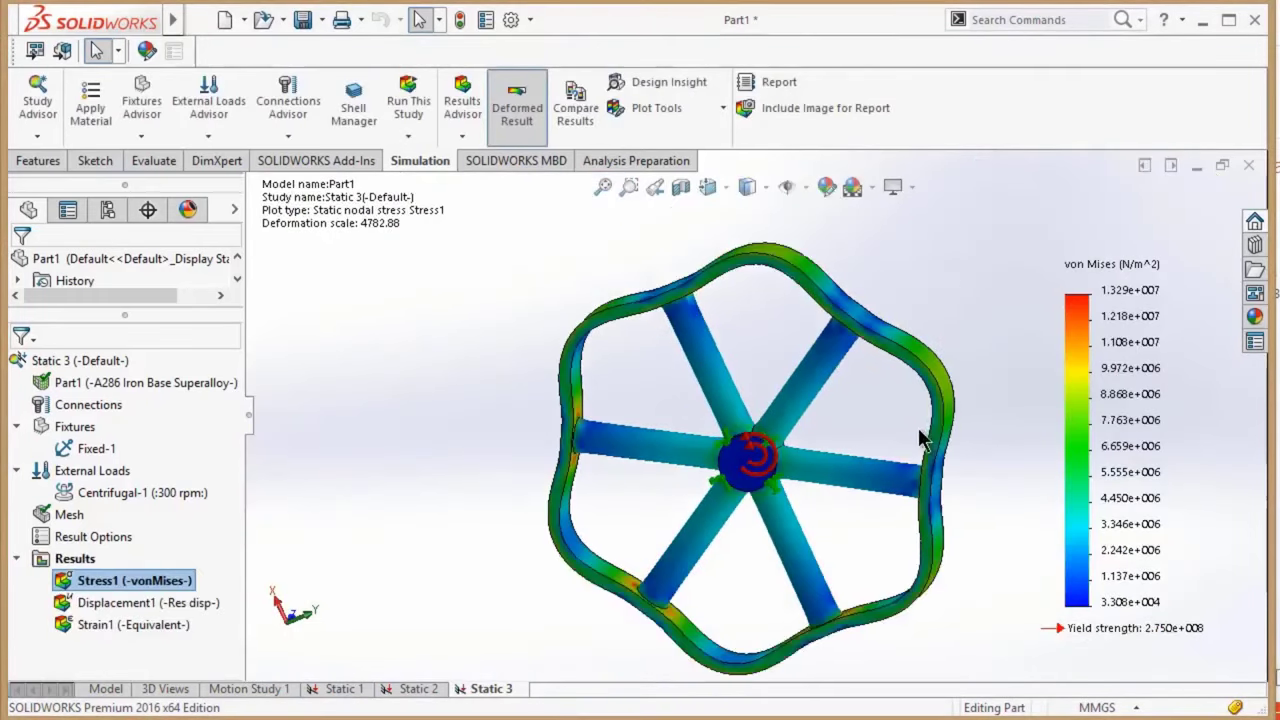
middle_click_drag(916, 442, 898, 425)
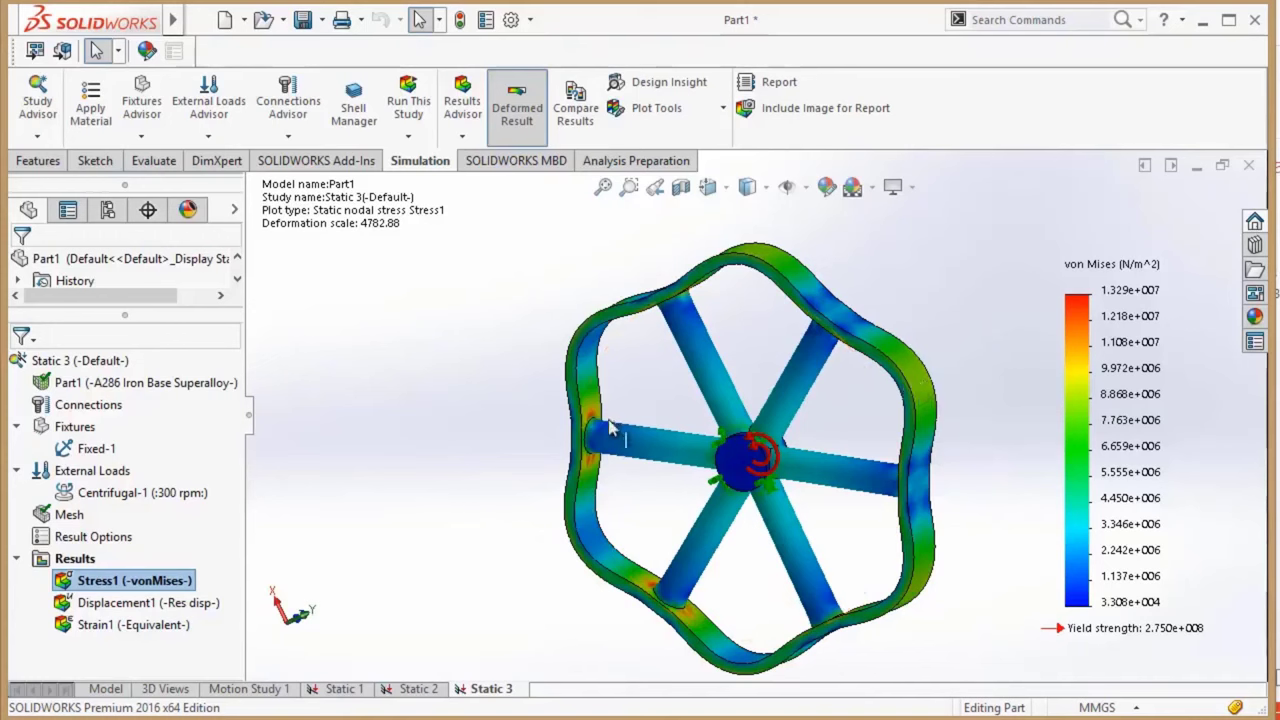
Step: Examine the resultant displacement plot at the wheel's rim and return to the von Mises stress plot
right_click(162, 603)
left_click(210, 419)
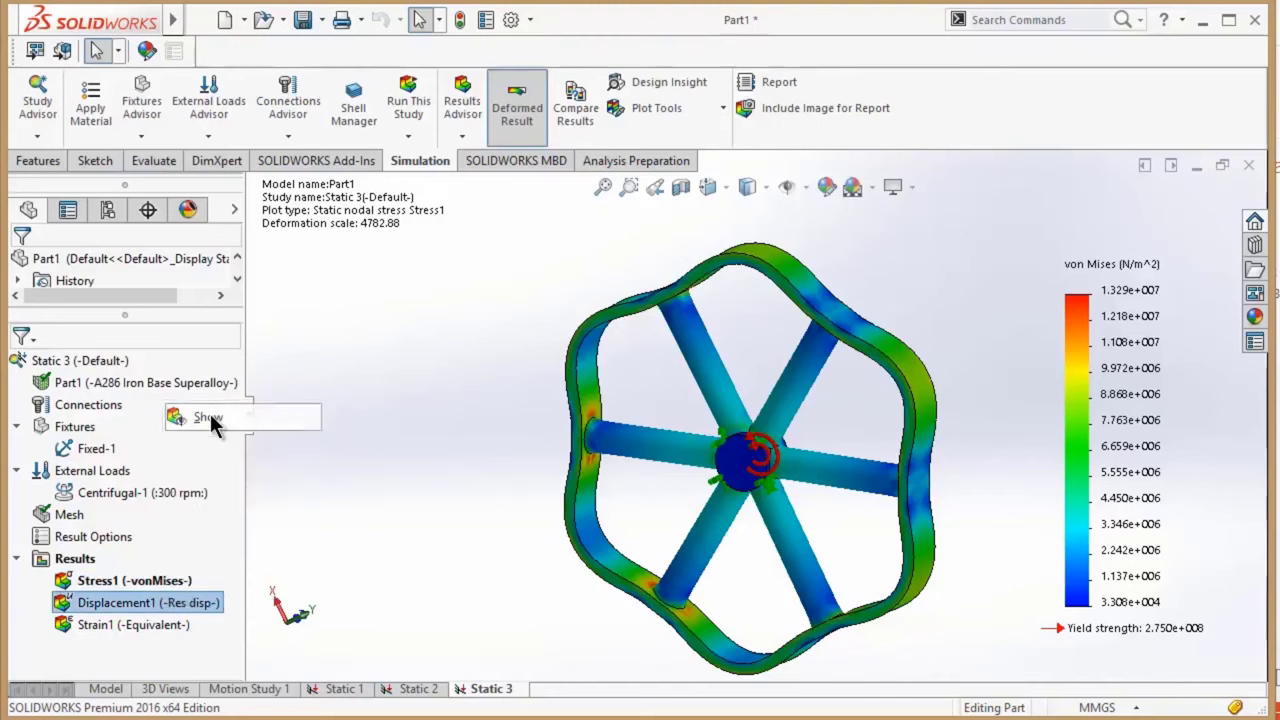
scroll(760, 276, "down", 5)
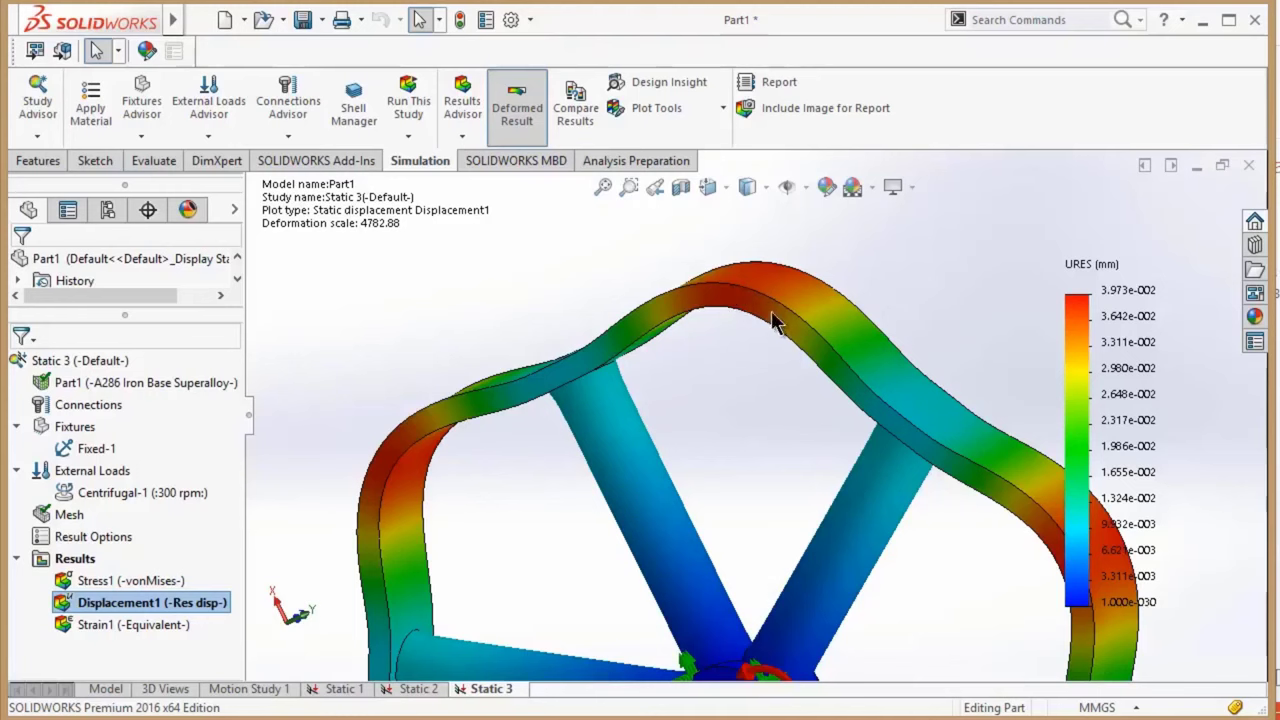
right_click(120, 580)
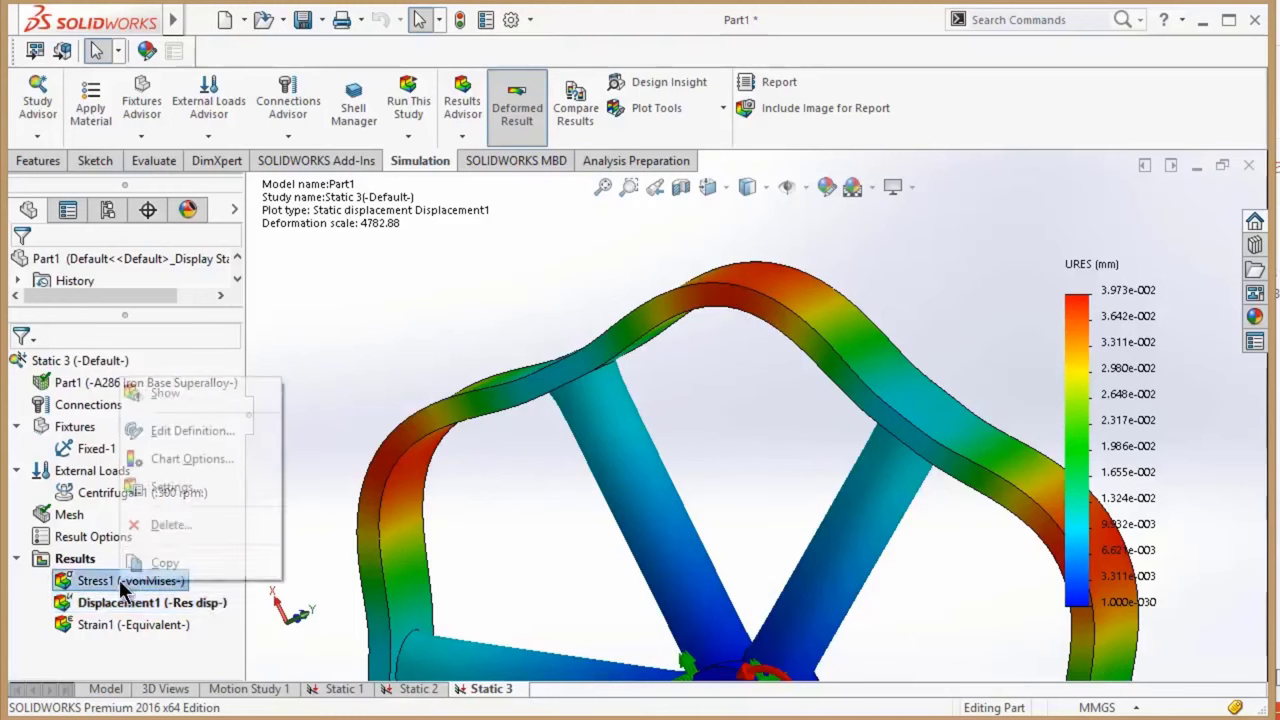
left_click(176, 393)
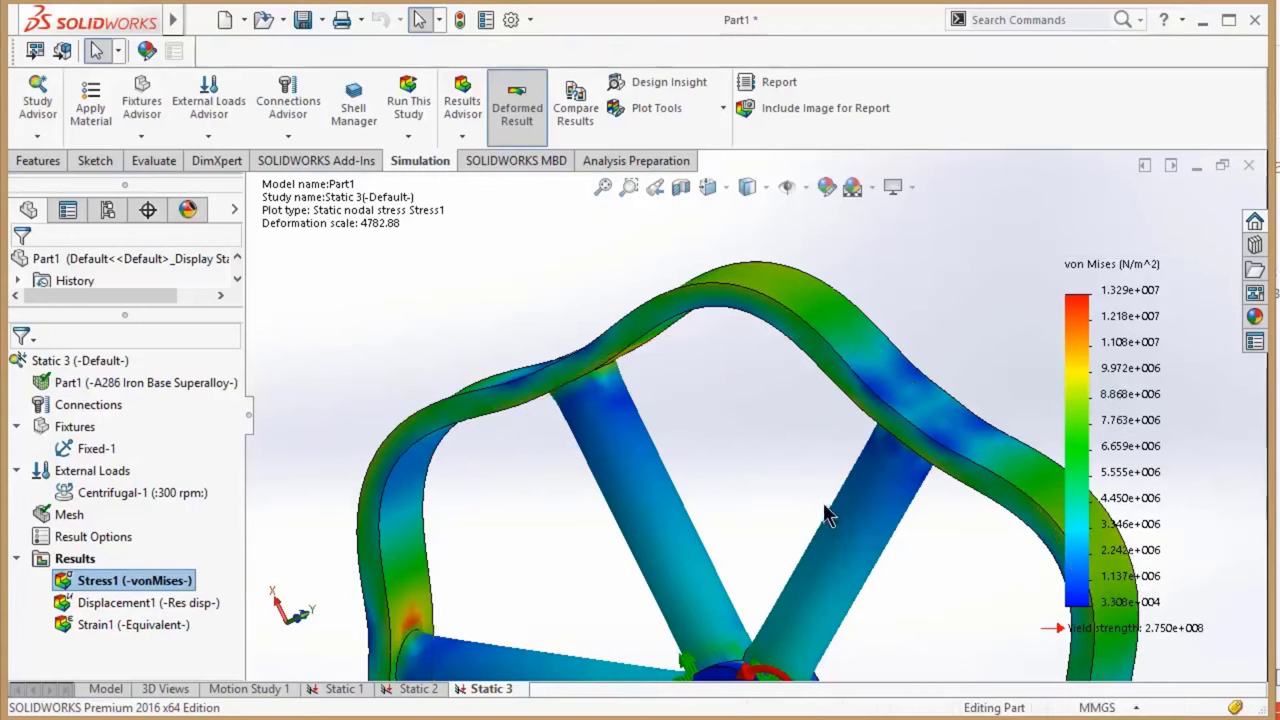
scroll(833, 508, "up", 3)
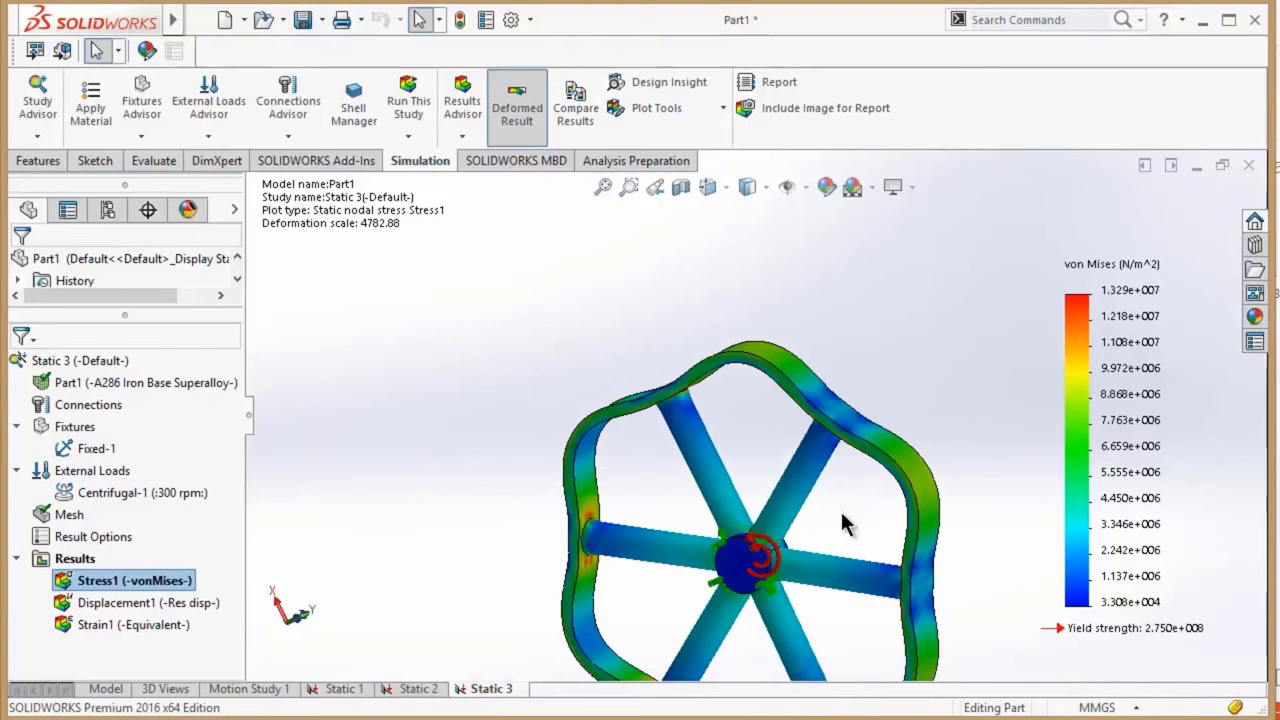